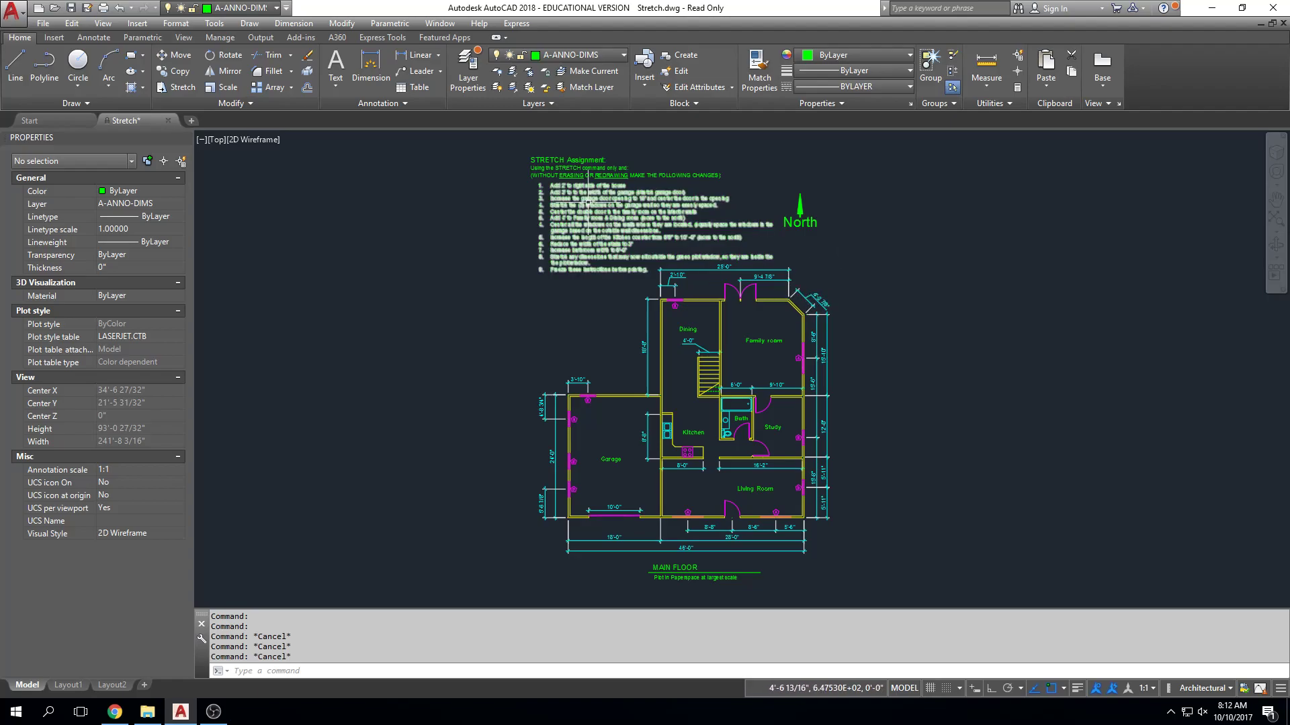
left_click(616, 134)
left_click(539, 297)
key("Delete")
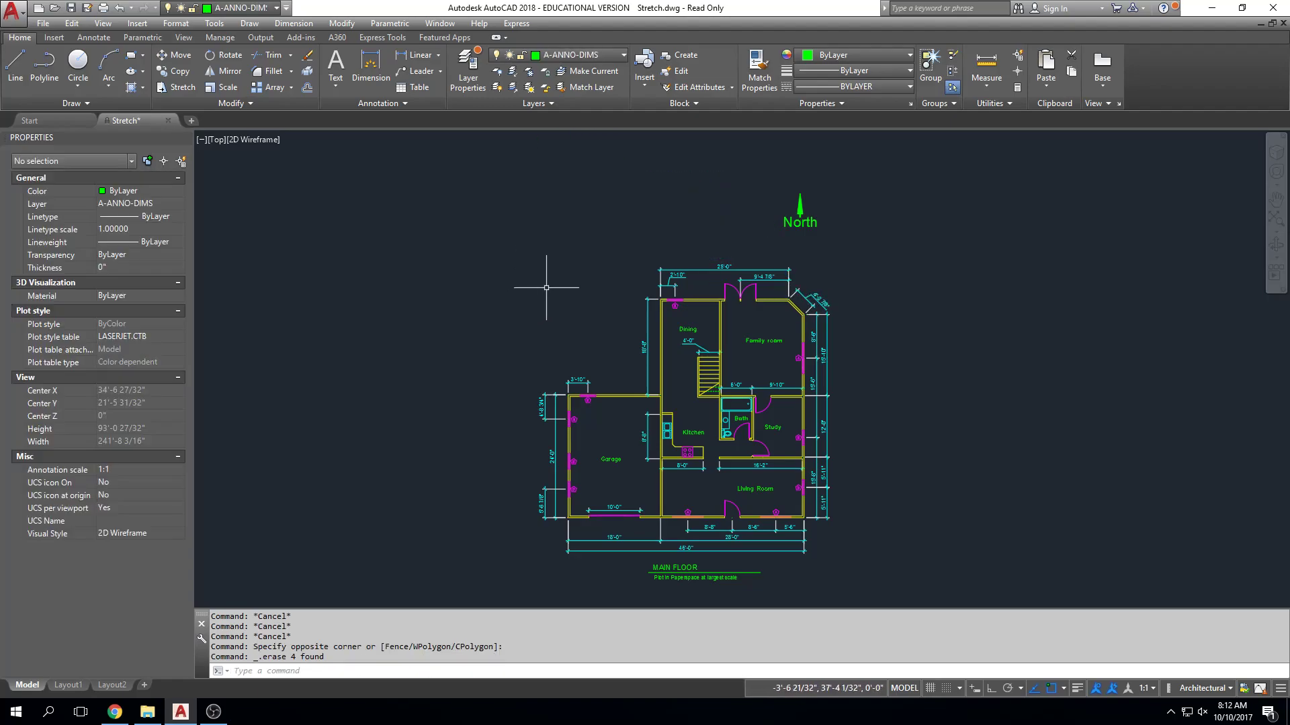
scroll(755, 223, "up", 2)
key("Escape")
key("Escape")
left_click(895, 143)
key("Escape")
type("u")
key("Return")
key("Return")
Move the STRETCH Assignment text block to the west, clear of the floor plan.
left_click(628, 146)
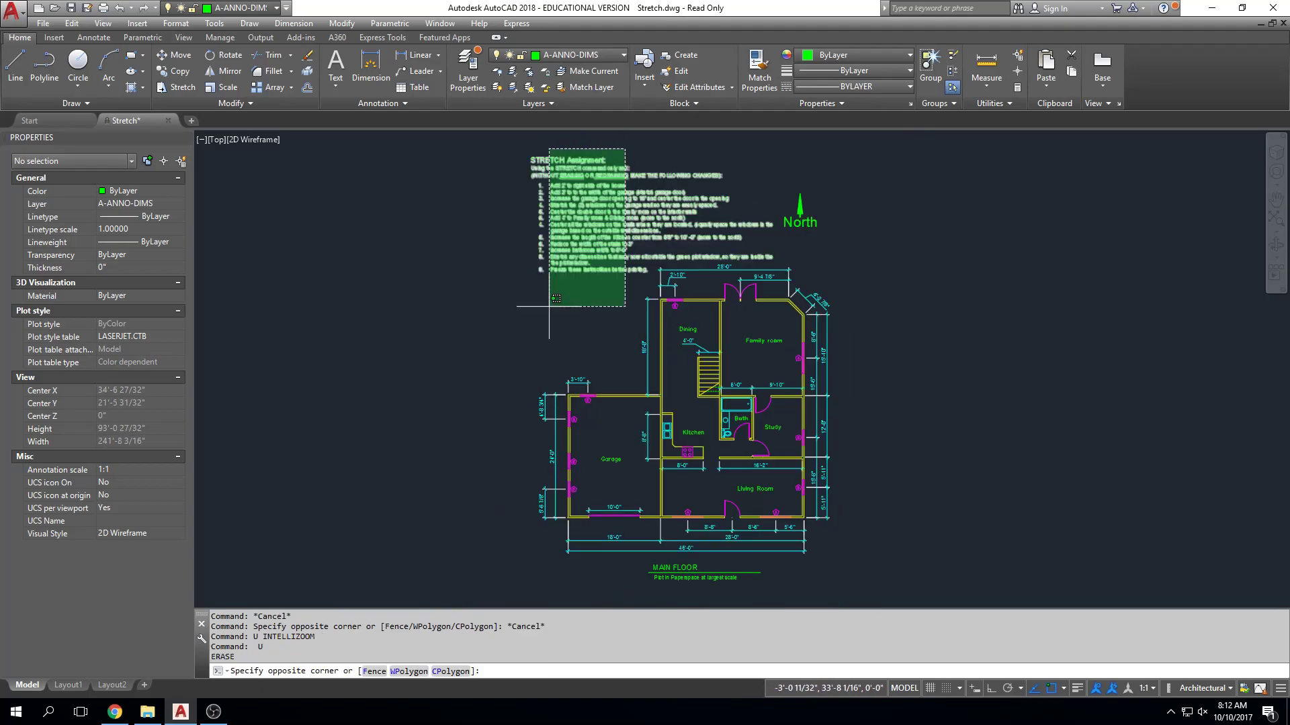
left_click(548, 307)
middle_click_drag(549, 306, 562, 311)
type("m")
key("Return")
left_click(698, 283)
left_click(416, 265)
key("Escape")
key("Escape")
Erase the North arrow with its label and the MAIN FLOOR title with its note below the plan.
left_click(874, 190)
left_click(799, 239)
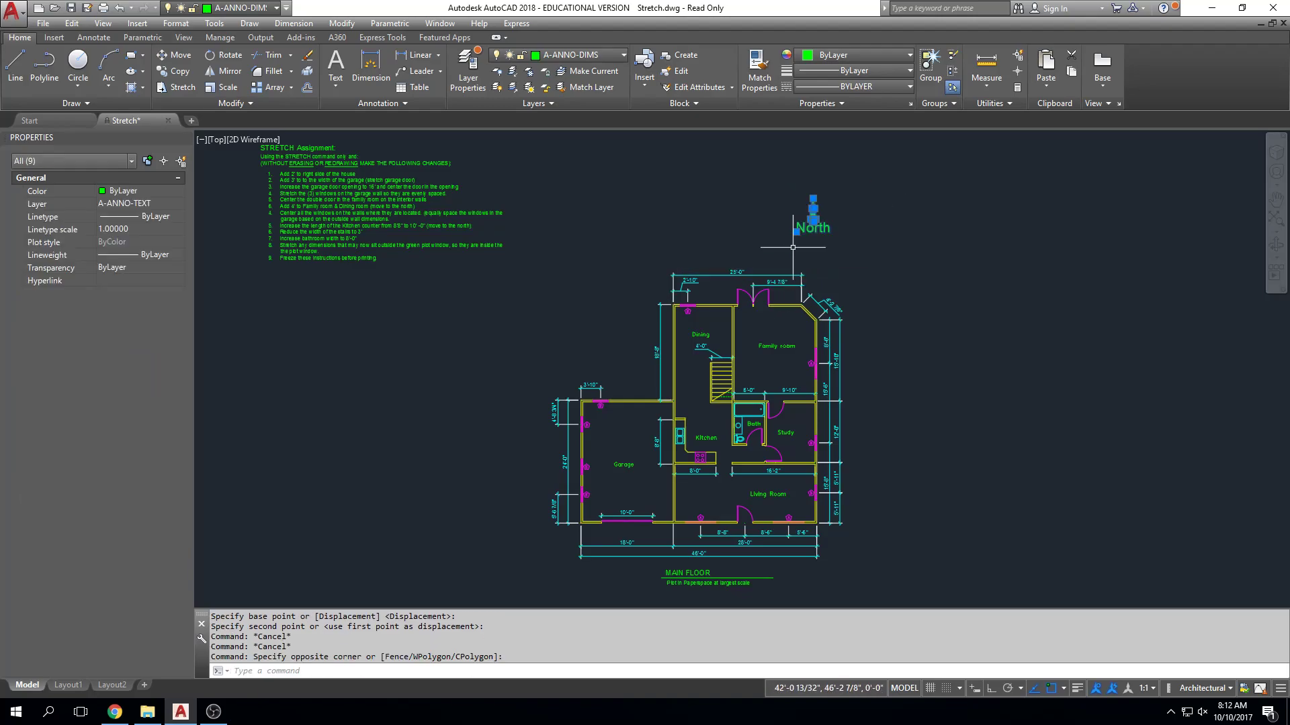
key("Delete")
scroll(790, 483, "up", 2)
left_click(830, 469)
left_click(590, 586)
key("Delete")
mouse_move(968, 435)
middle_mouse_down()
mouse_move(929, 480)
mouse_move(870, 418)
middle_mouse_up()
middle_click(930, 480)
middle_click(929, 480)
key("Escape")
key("Escape")
key("Escape")
middle_click(901, 282)
middle_click(900, 282)
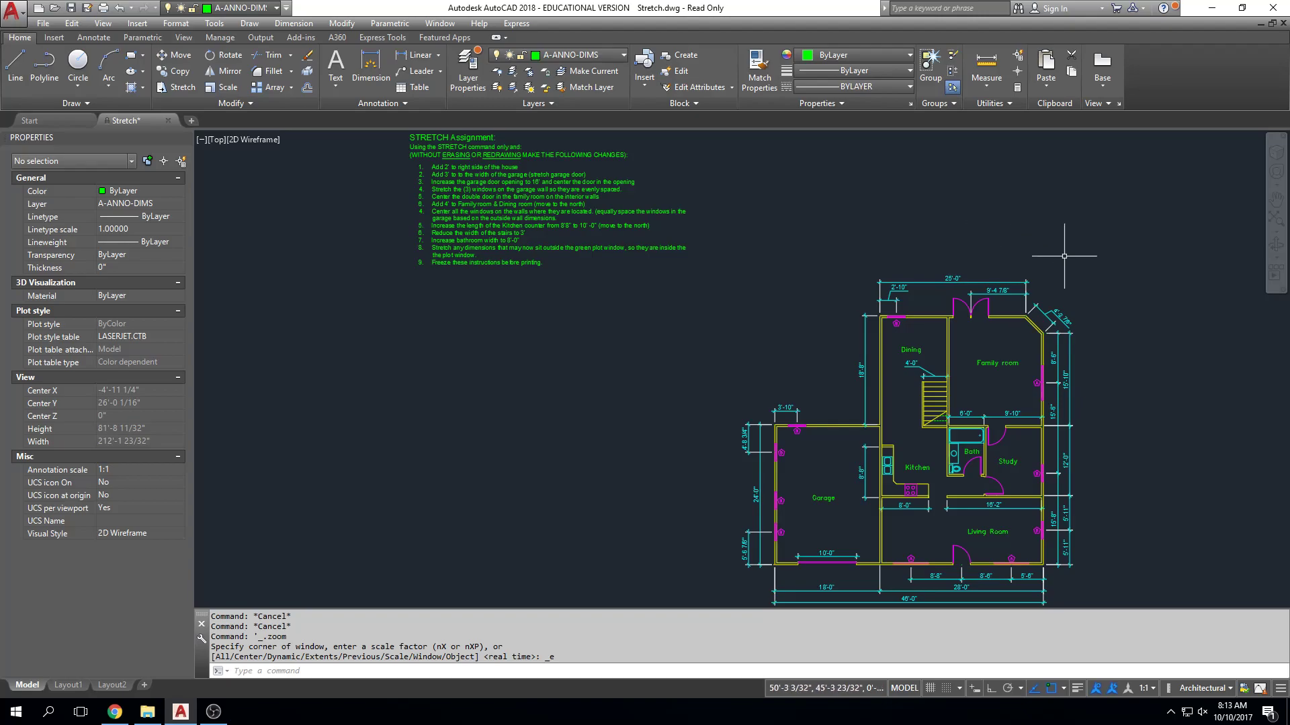
scroll(954, 248, "up", 3)
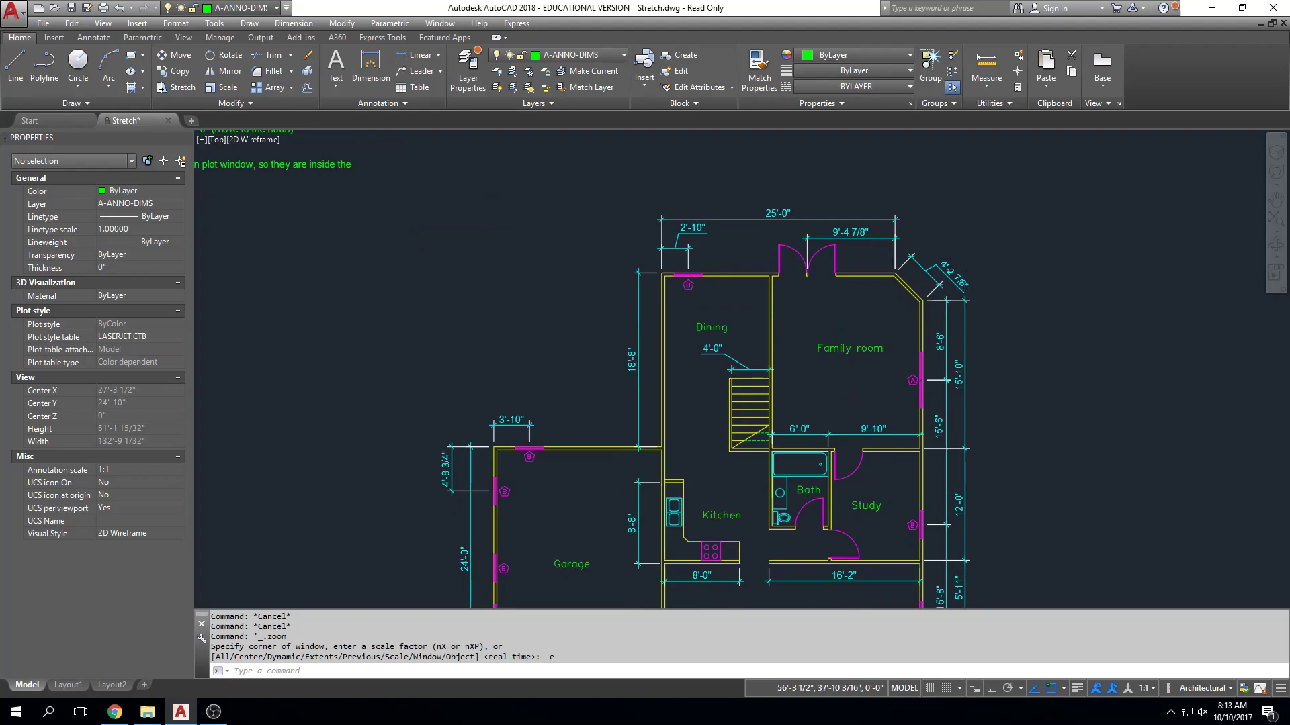
scroll(1027, 241, "up", 2)
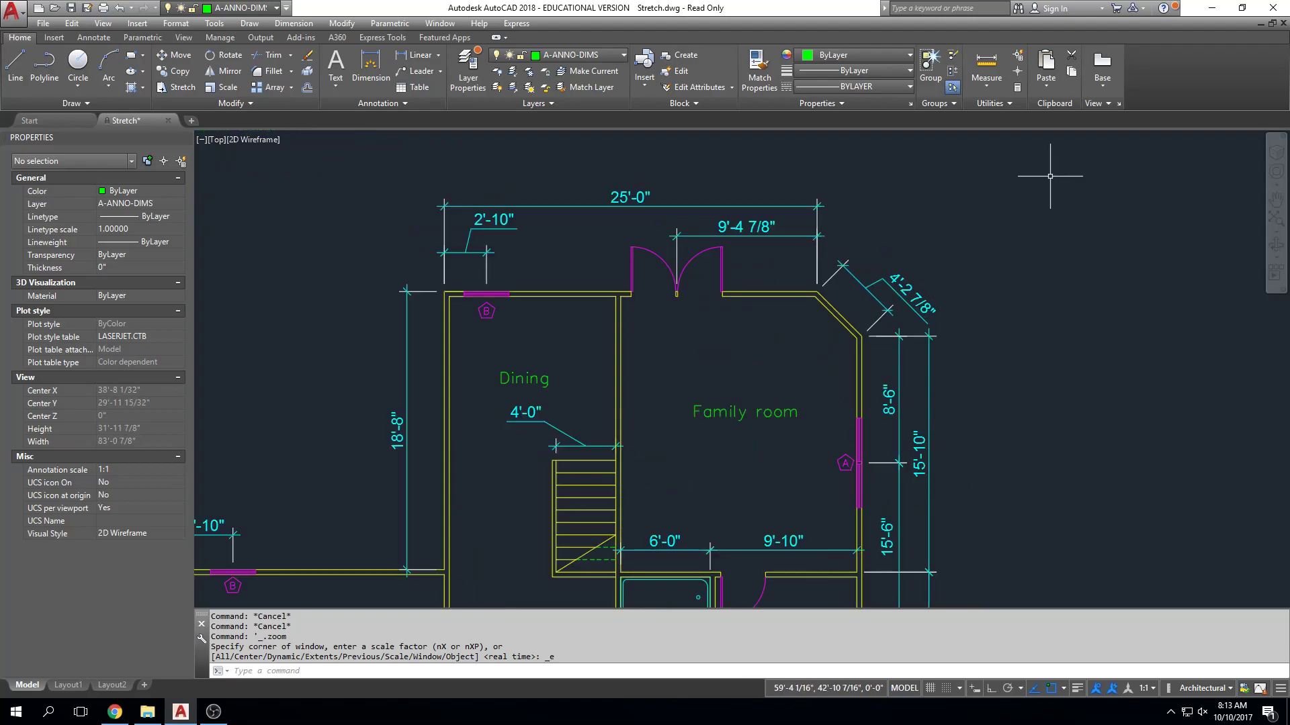
scroll(1044, 192, "down", 2)
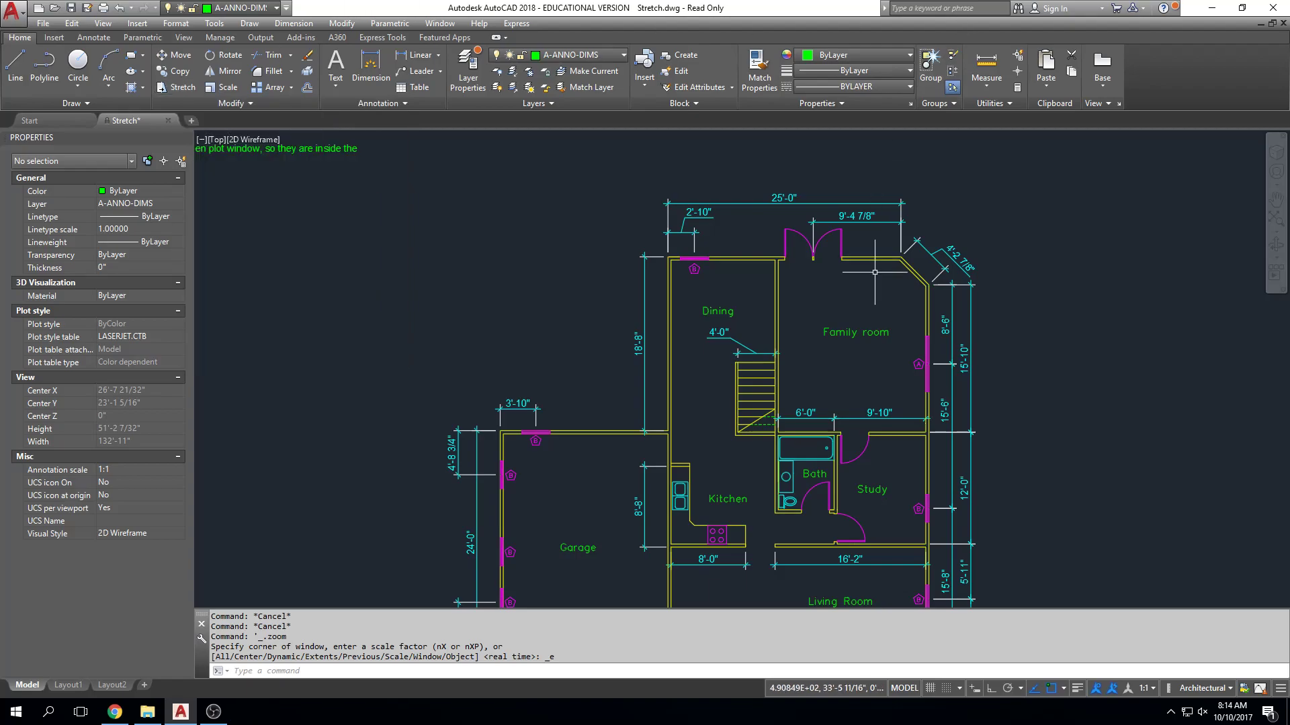
middle_click_drag(750, 283, 681, 287)
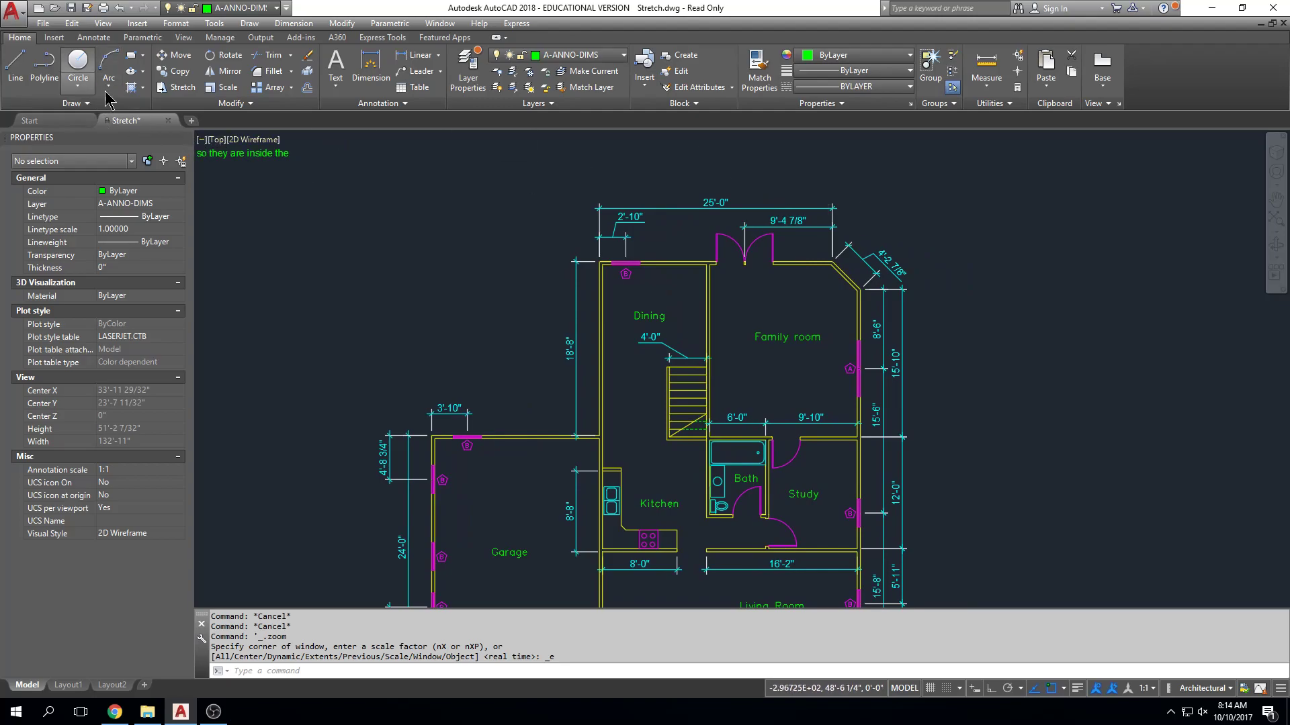
left_click(168, 88)
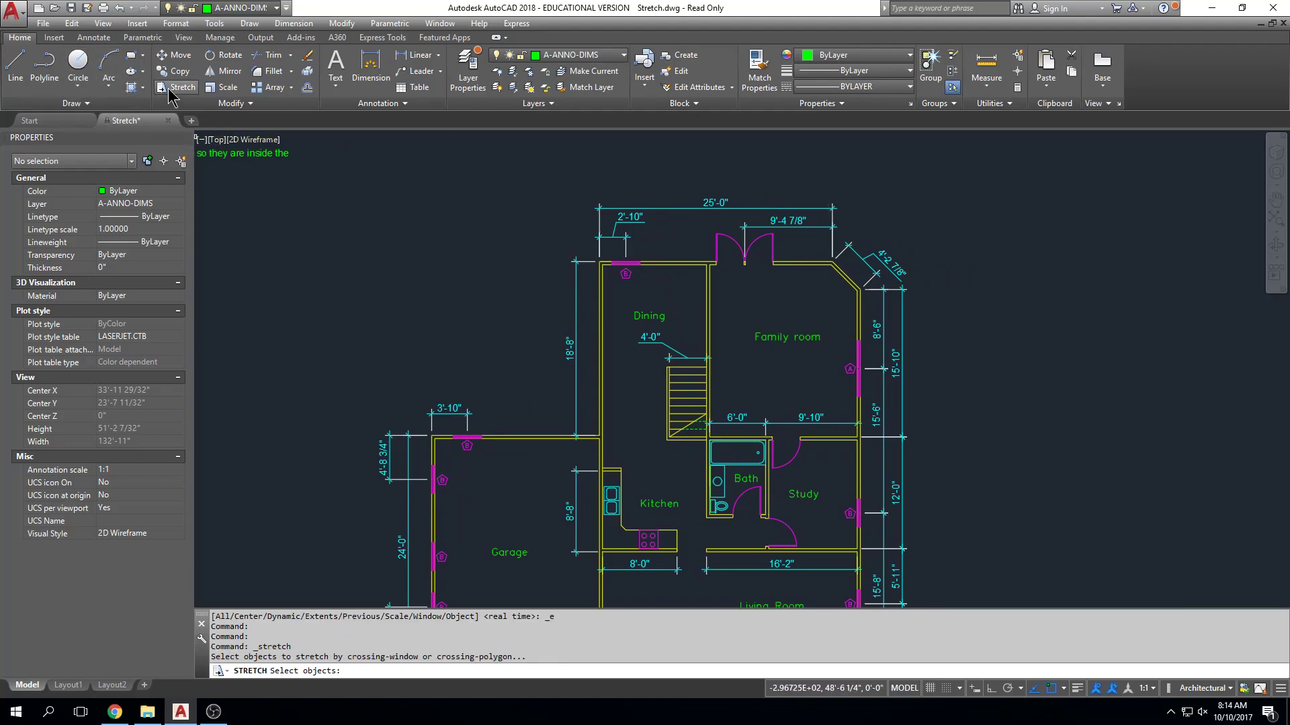
left_click(967, 155)
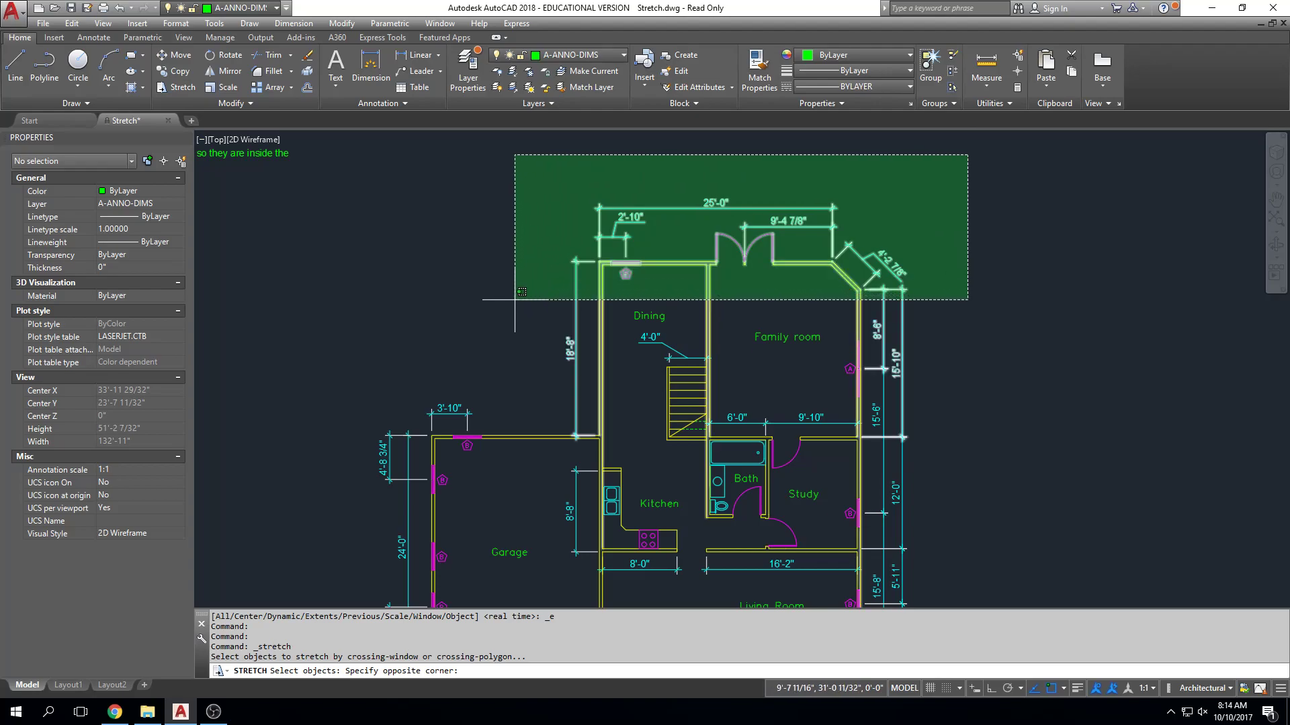
key("Escape")
key("Escape")
key("Escape")
scroll(601, 349, "up", 2)
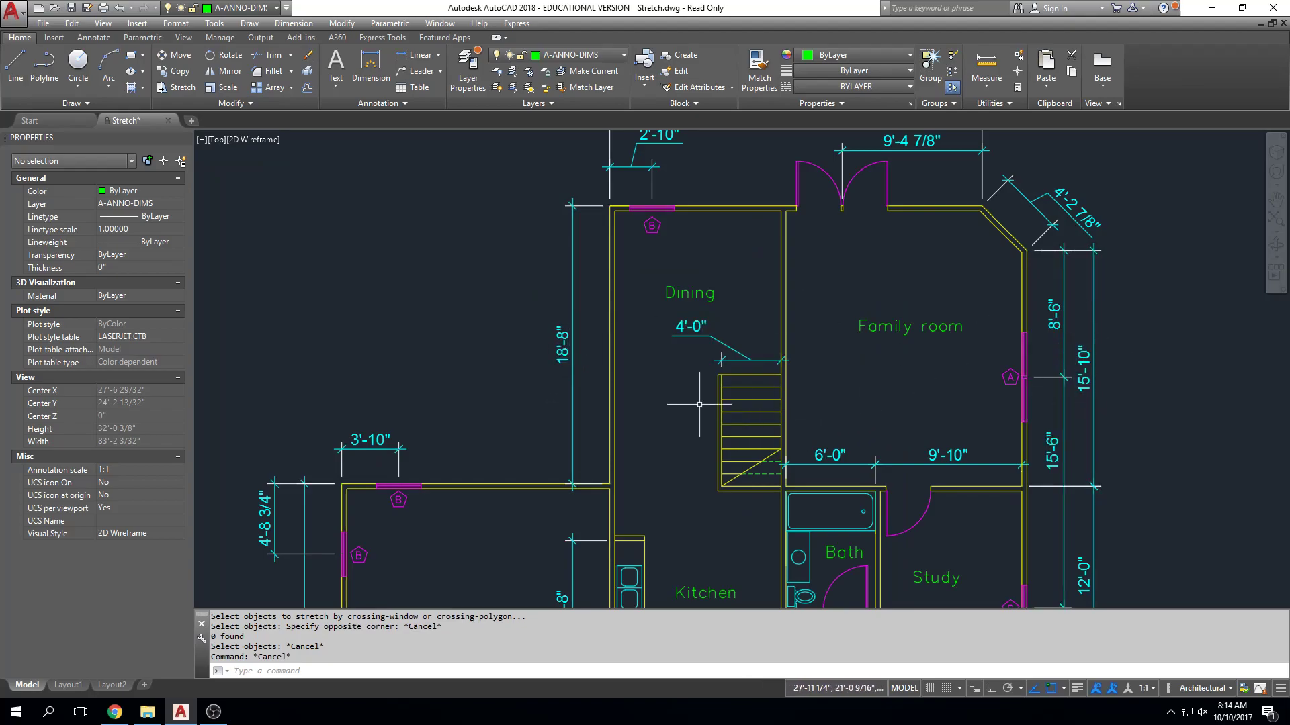
middle_click_drag(1195, 368, 1107, 388)
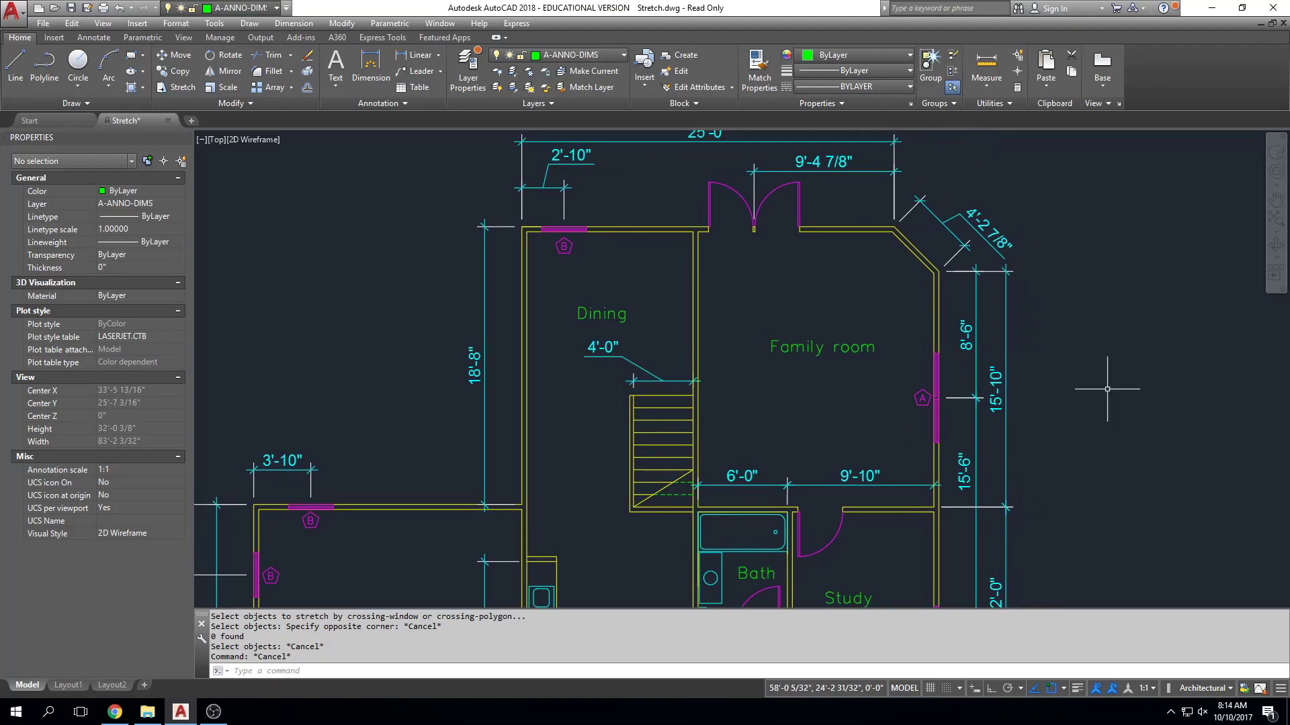
key("Escape")
key("Escape")
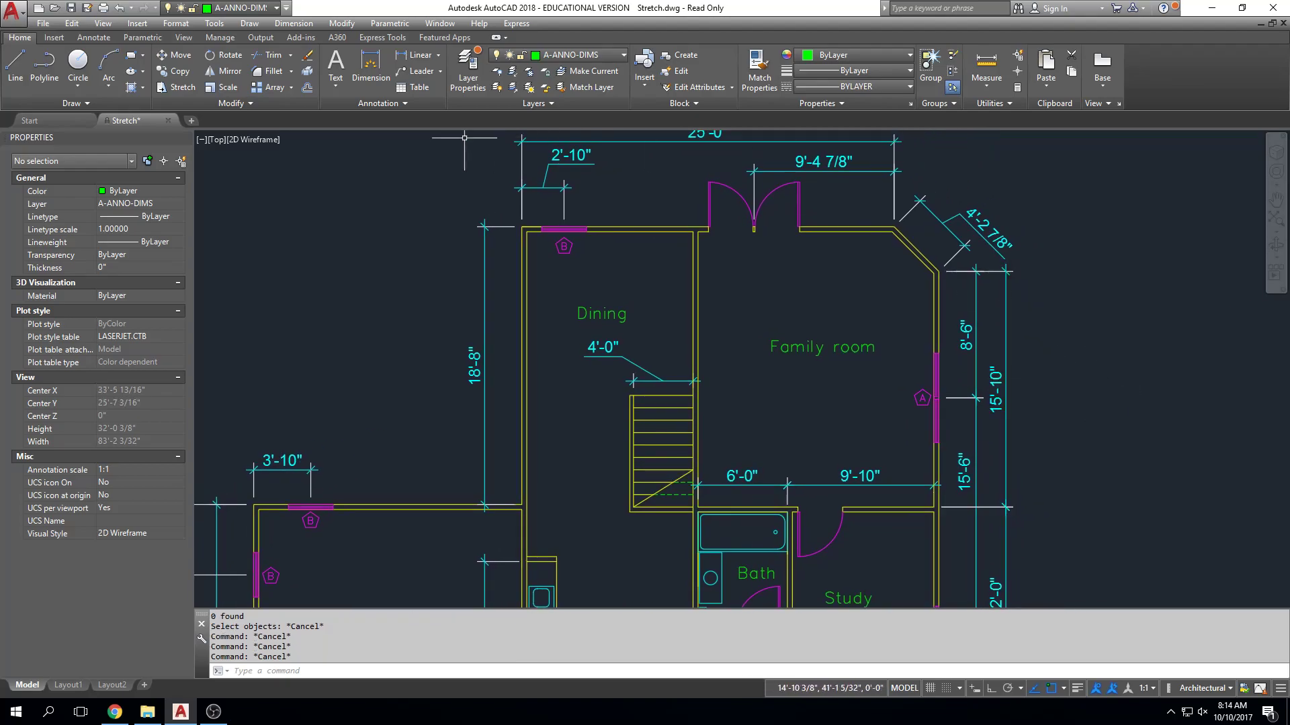
Stretch the north end of the Dining and Family rooms, including doors, window and dimensions, 15' north with Ortho on.
left_click(169, 92)
scroll(893, 239, "down", 2)
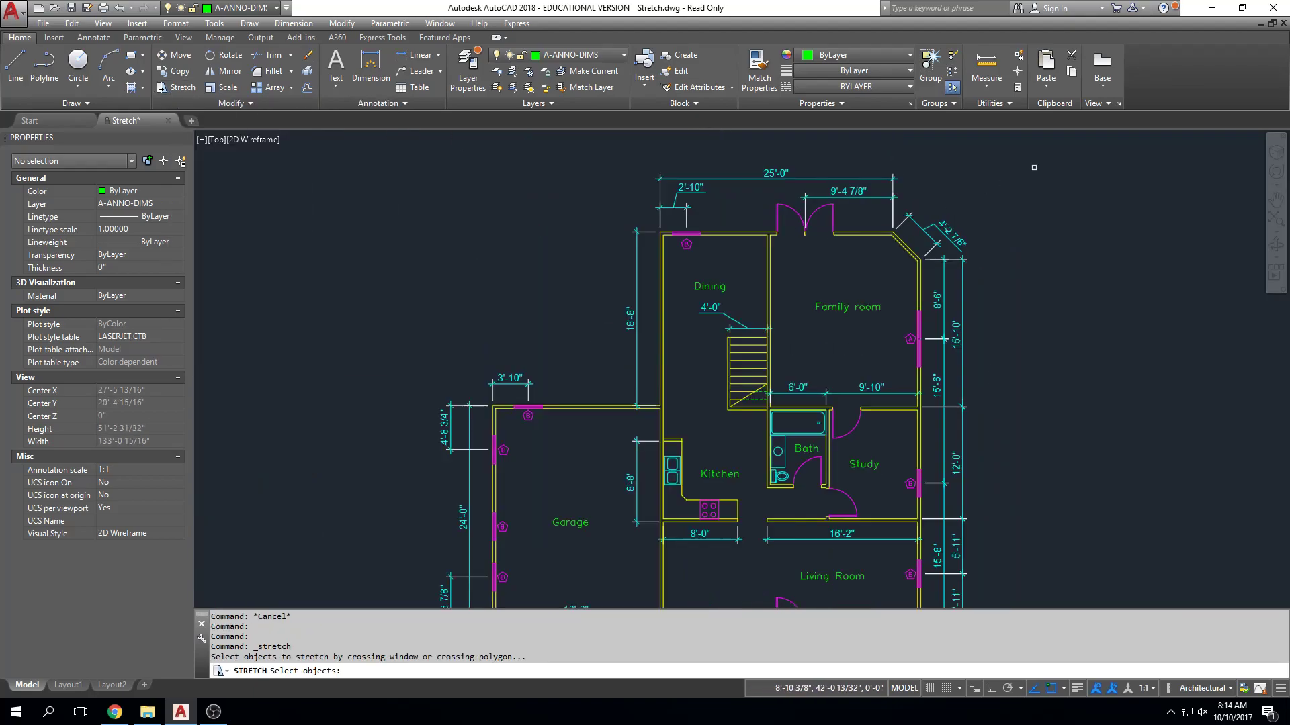
left_click(1040, 147)
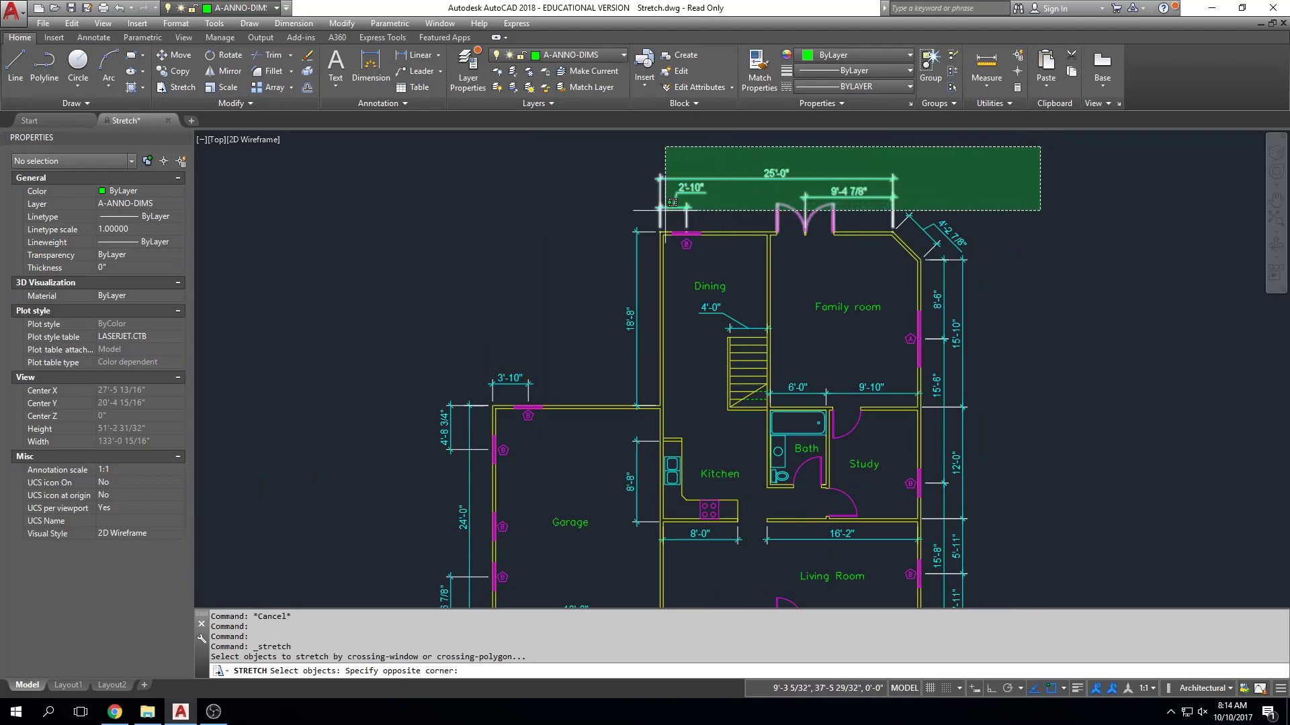
left_click(613, 247)
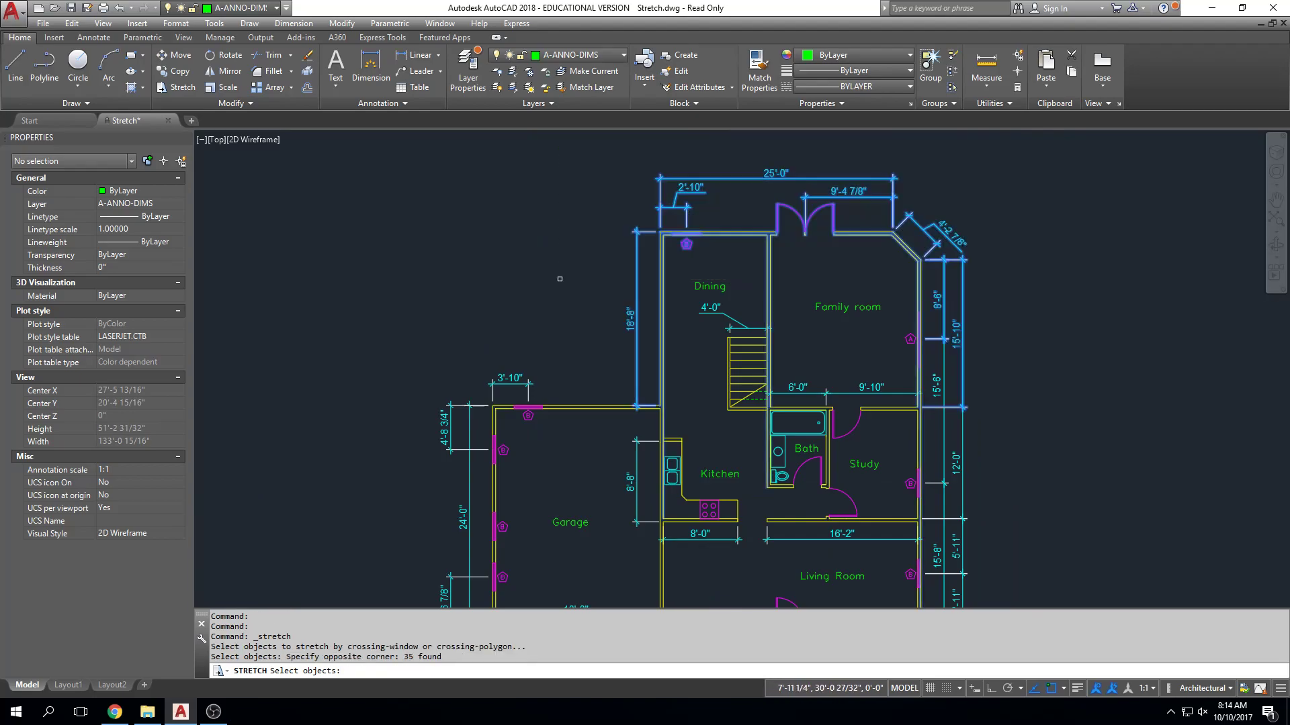
key("Return")
middle_click_drag(585, 265, 585, 340)
left_click(584, 340)
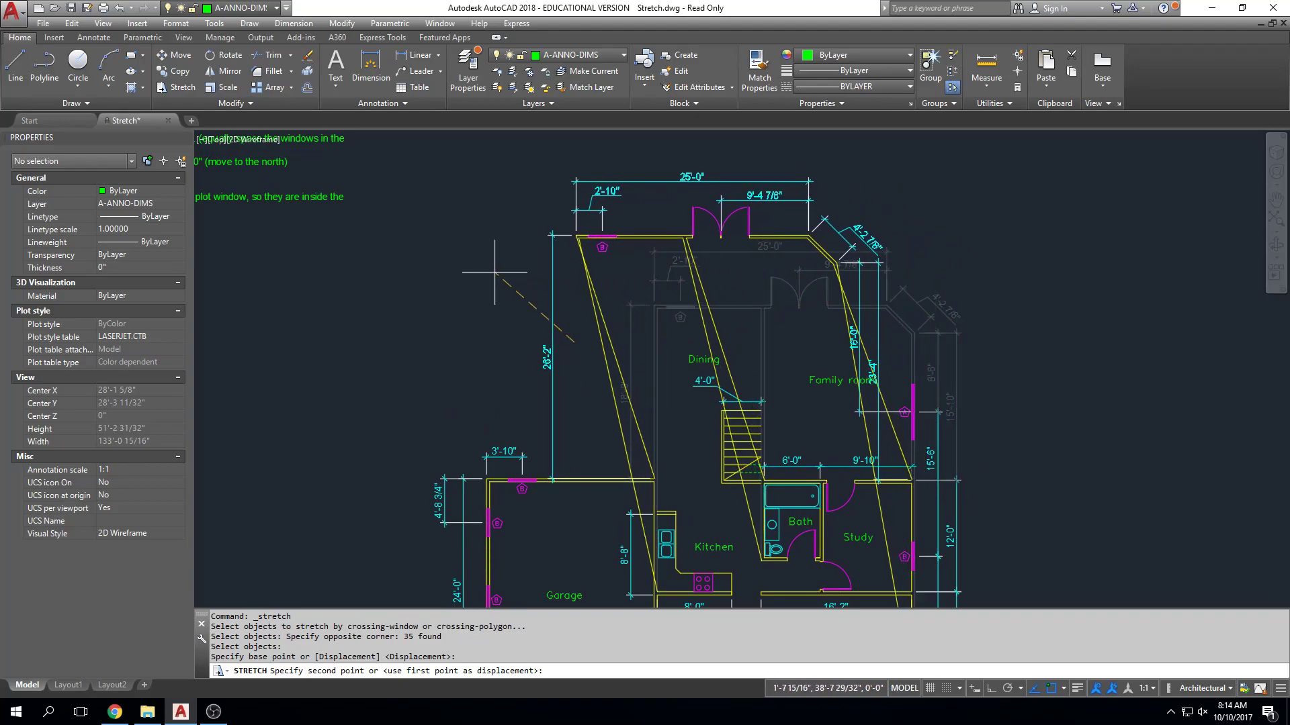
middle_click_drag(576, 164, 572, 290)
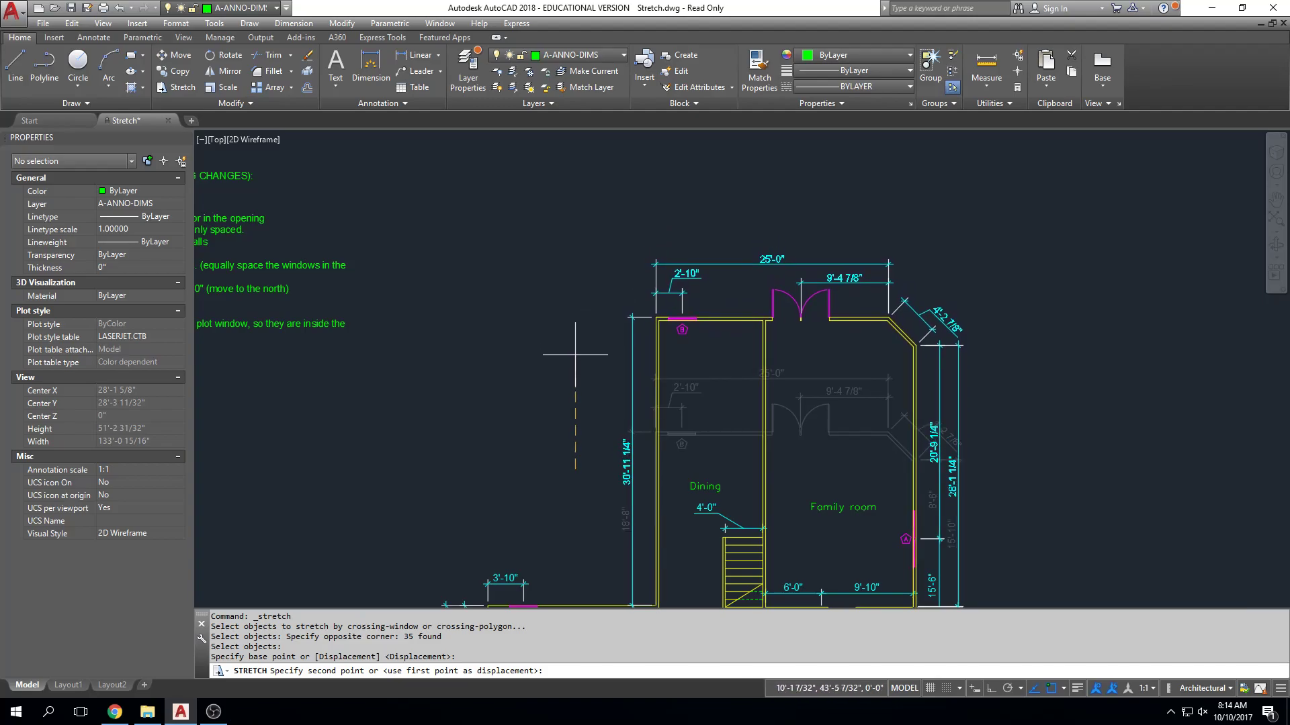
key("F8")
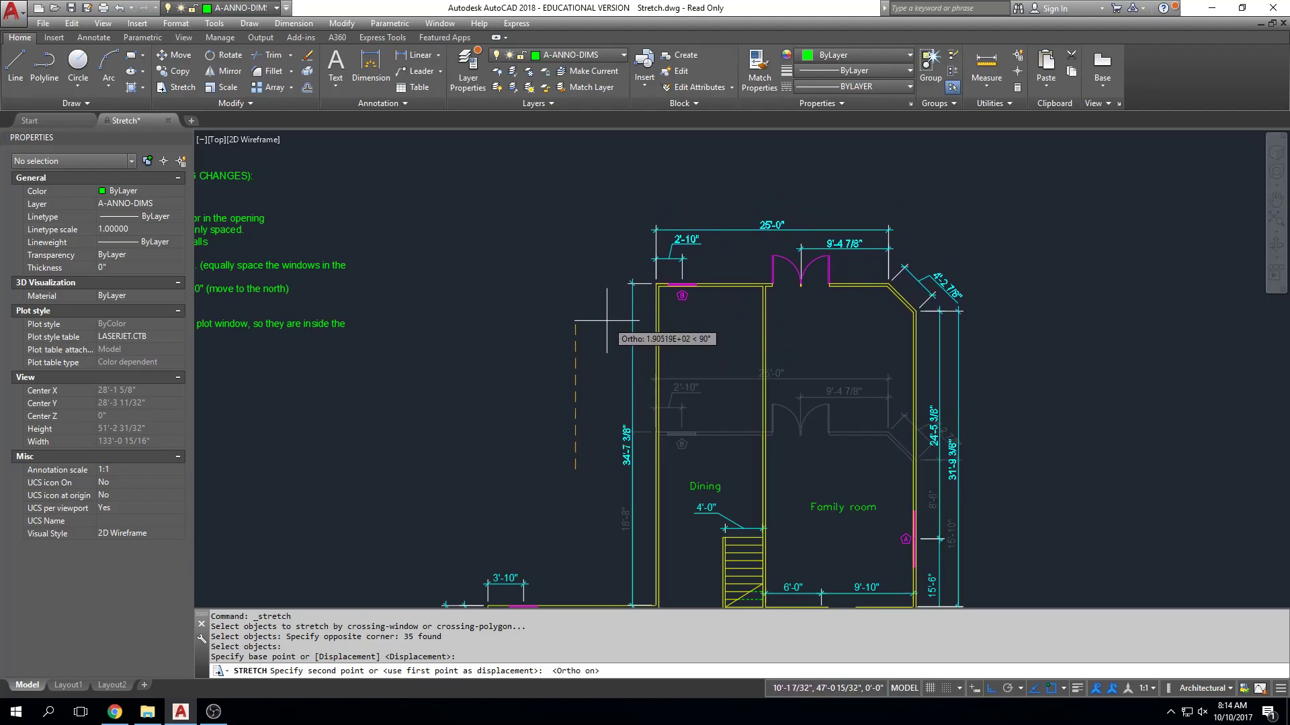
key("F8")
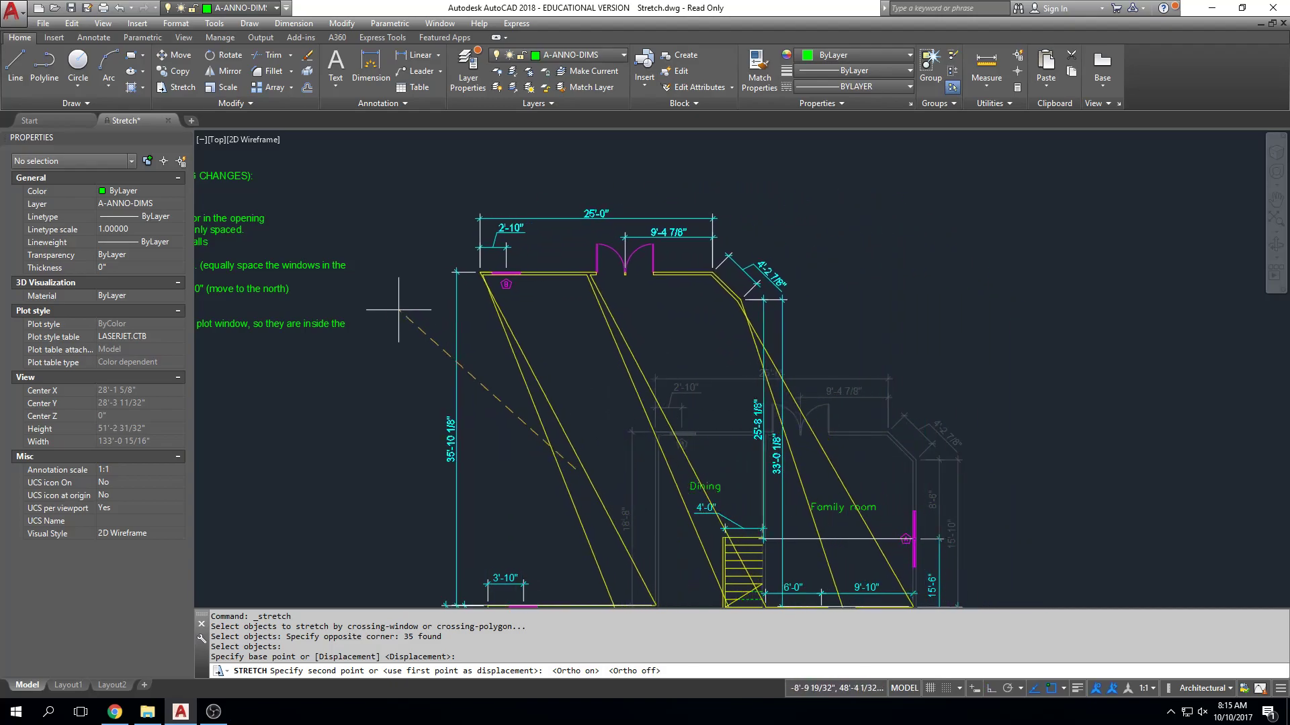
middle_click_drag(411, 353, 420, 327)
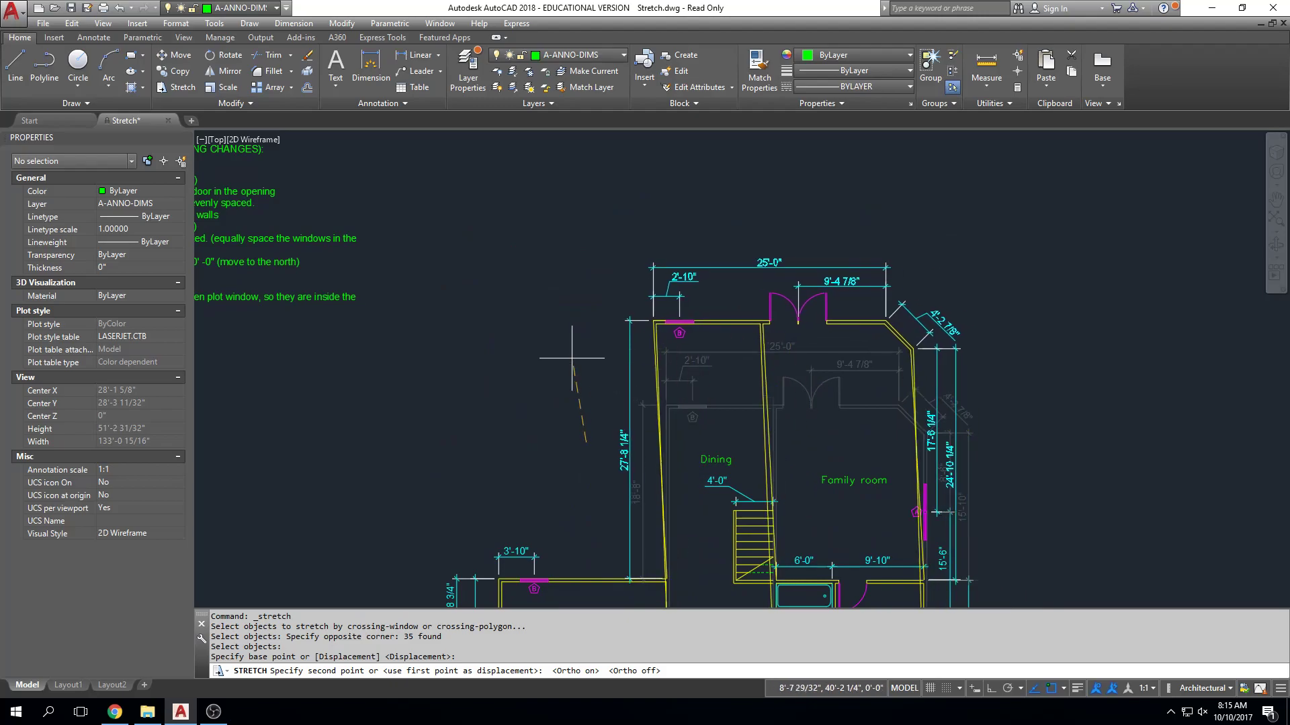
key("F8")
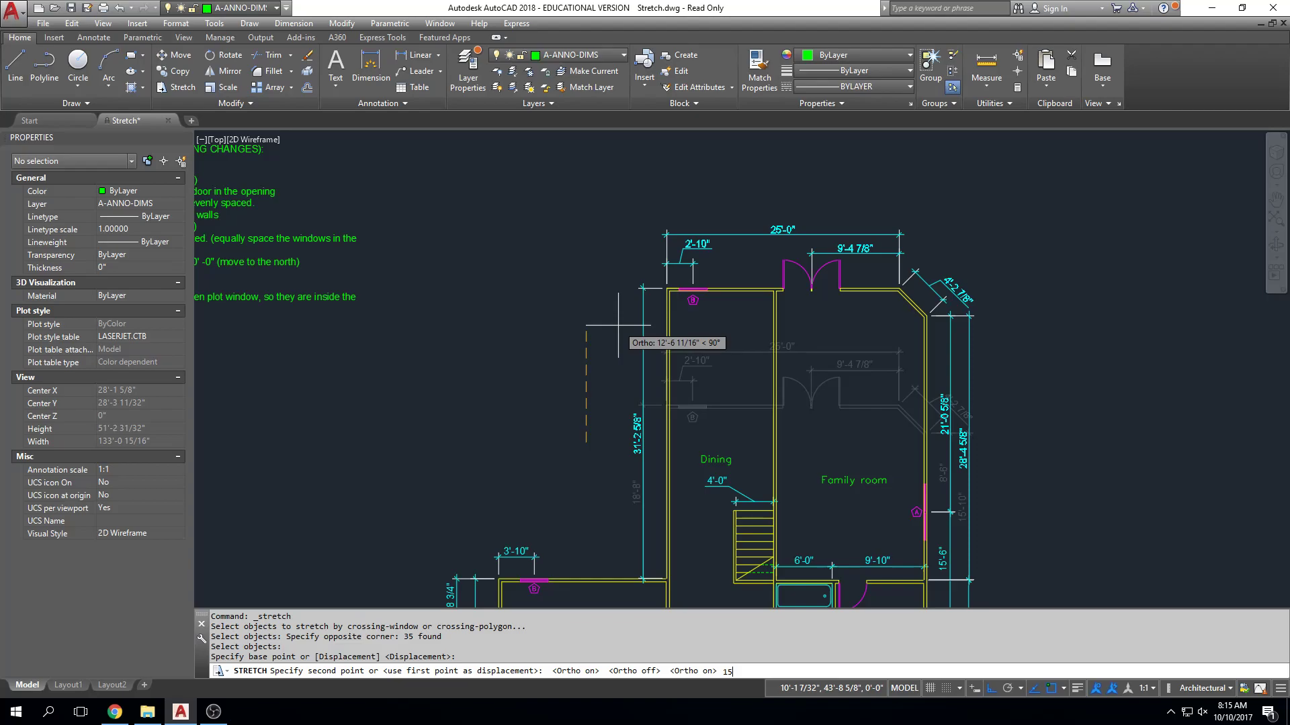
key("Return")
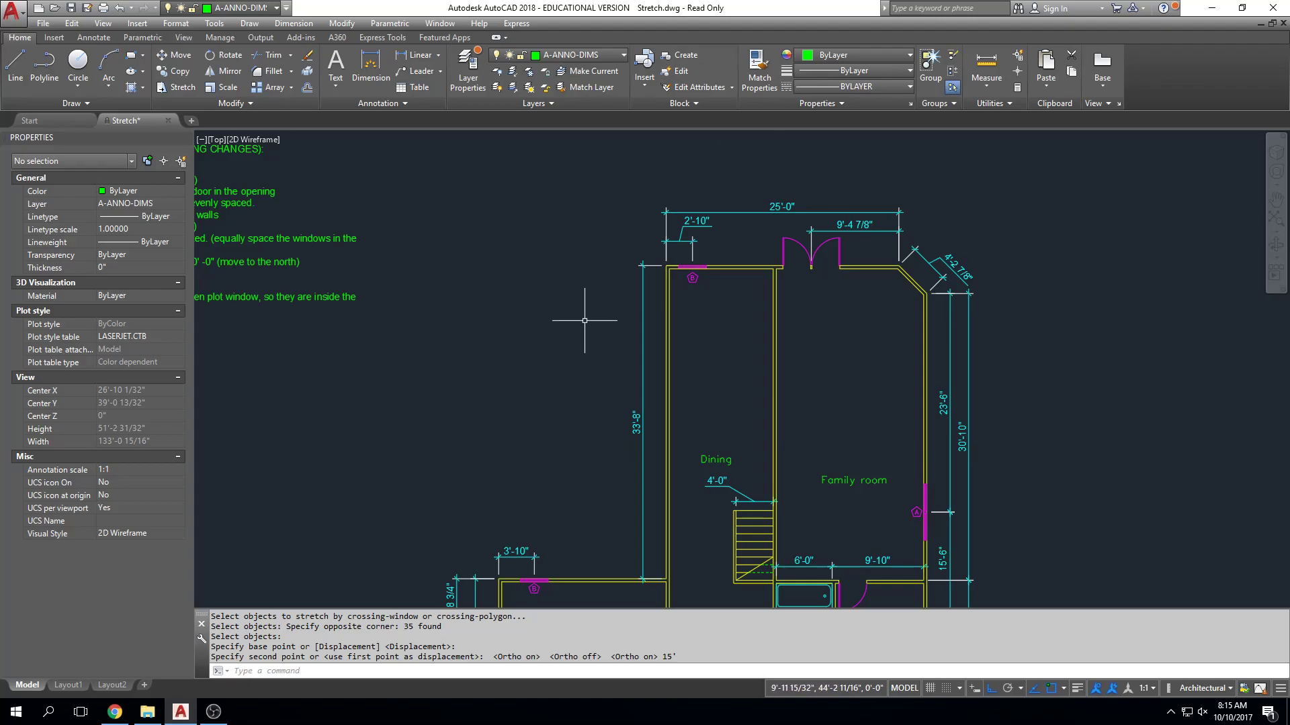
Stretch the north end of the Dining and Family rooms back south by about 17'.
type("s")
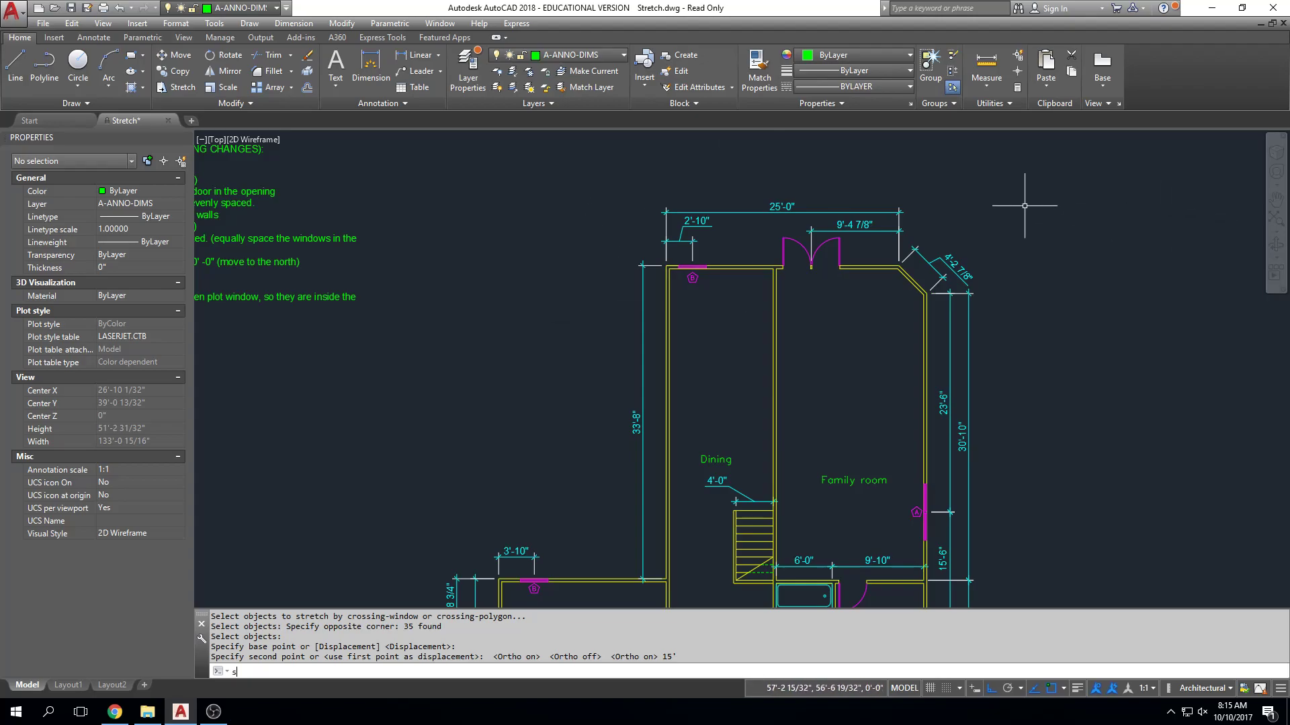
key("Return")
left_click(1042, 166)
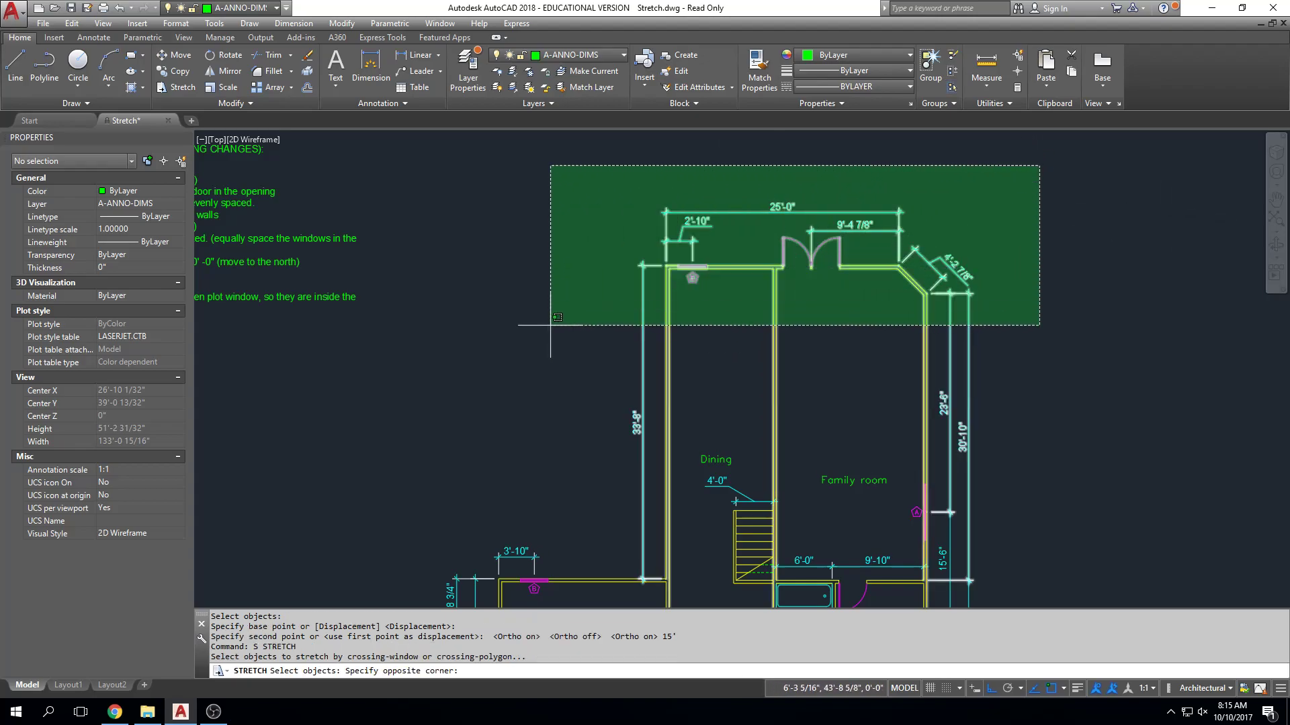
left_click(521, 336)
key("Return")
left_click(542, 285)
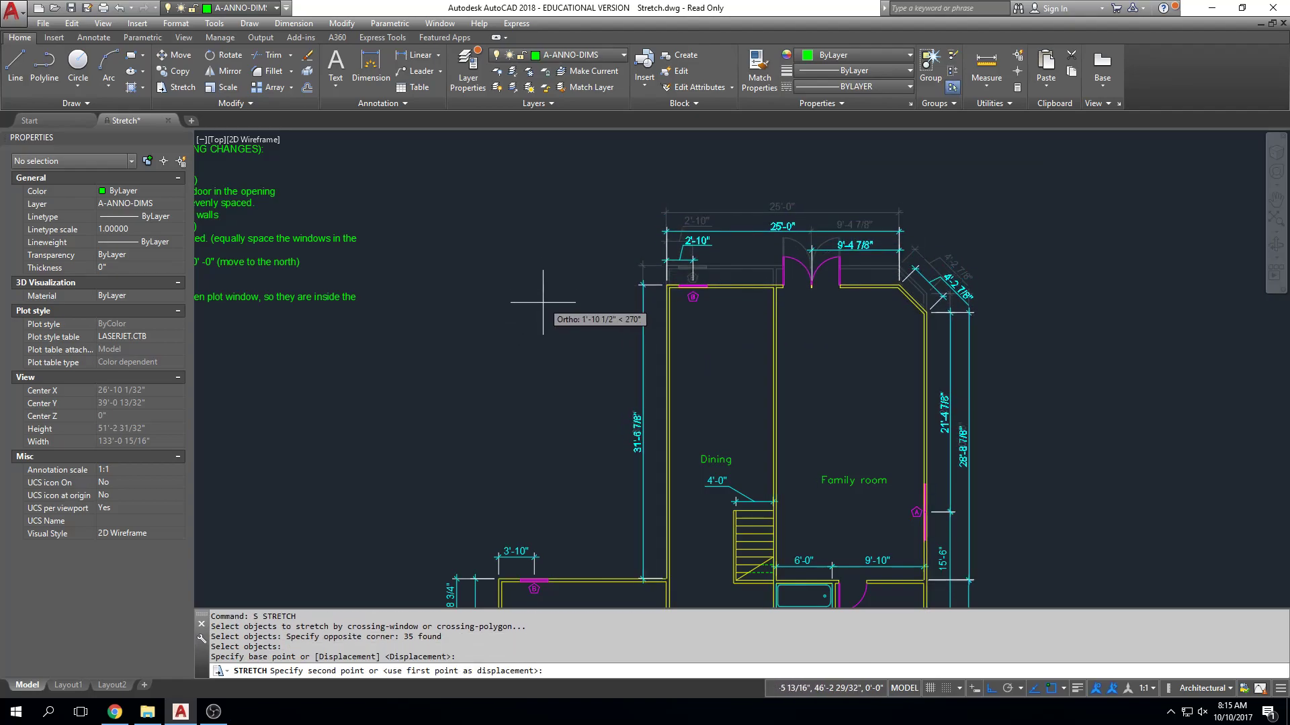
left_click(538, 442)
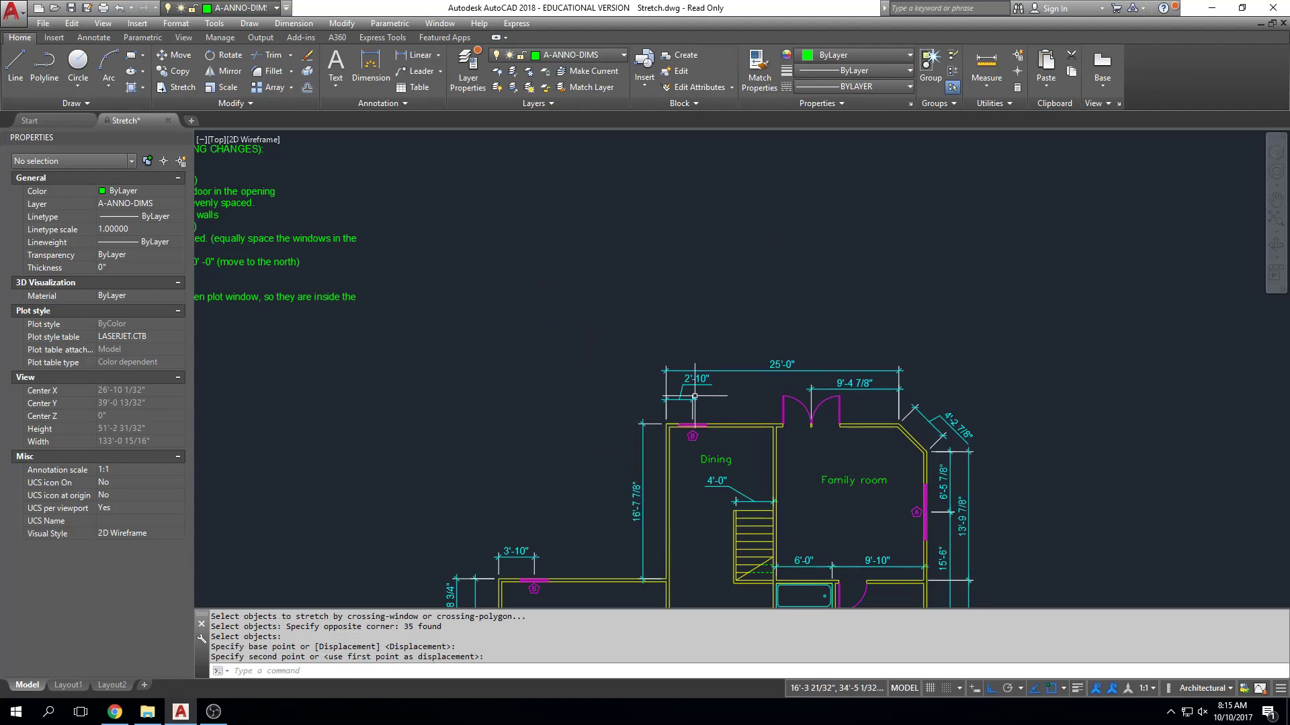
Stretch the rooms' north end with the Dining and Family room labels about 10'-6" north, excluding the stair width dimension from the selection.
left_click(1062, 260)
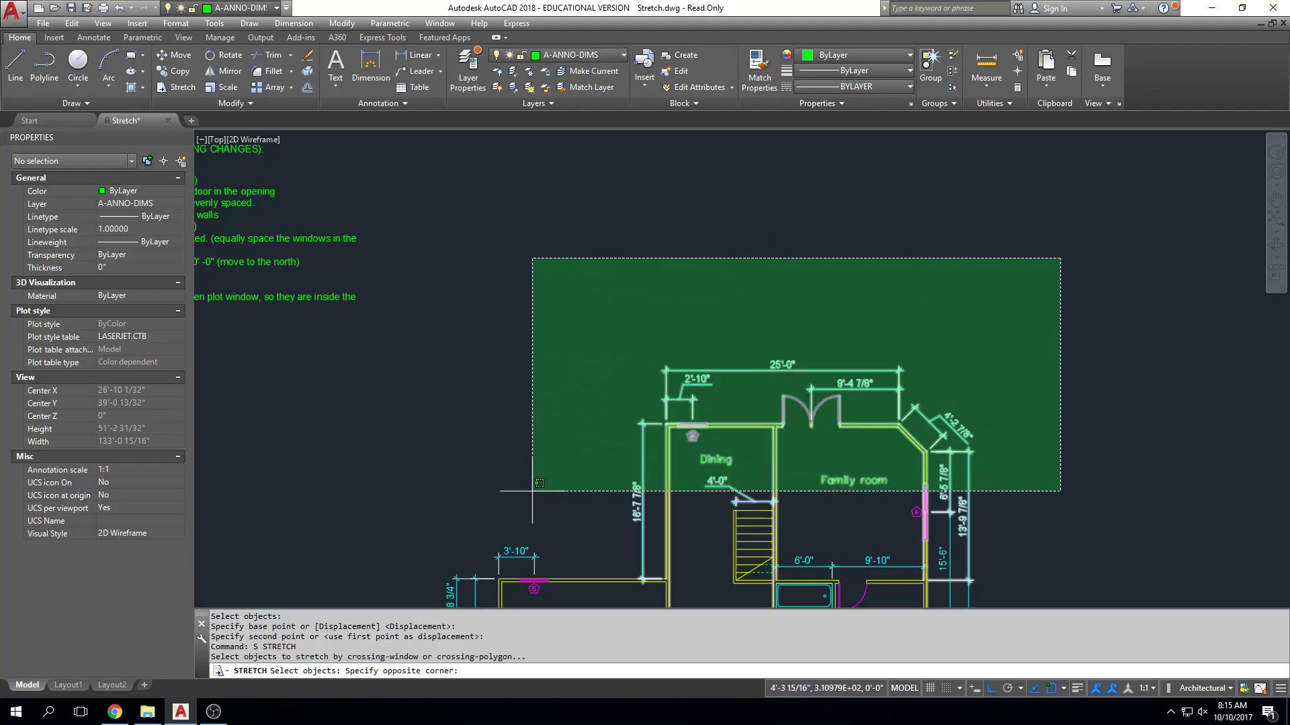
left_click(532, 491)
key("space")
left_click(741, 470)
left_click(699, 499)
key("space")
left_click(729, 345)
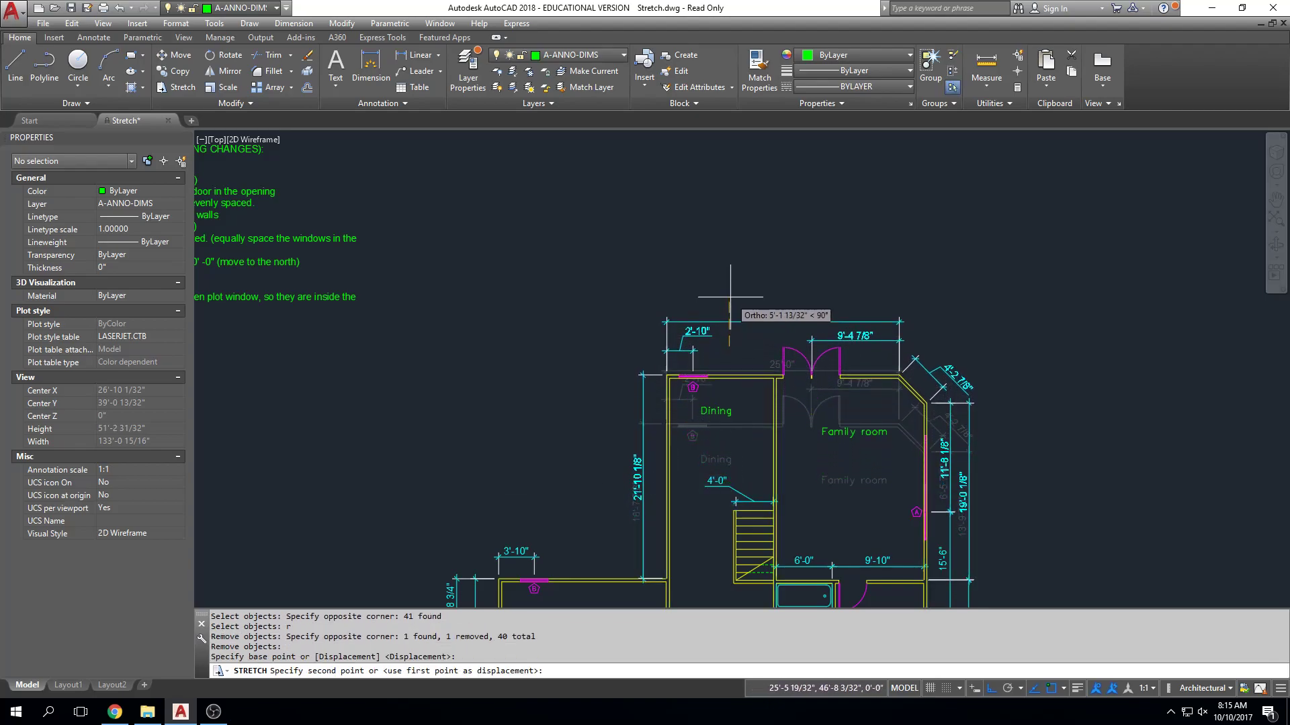
left_click(732, 248)
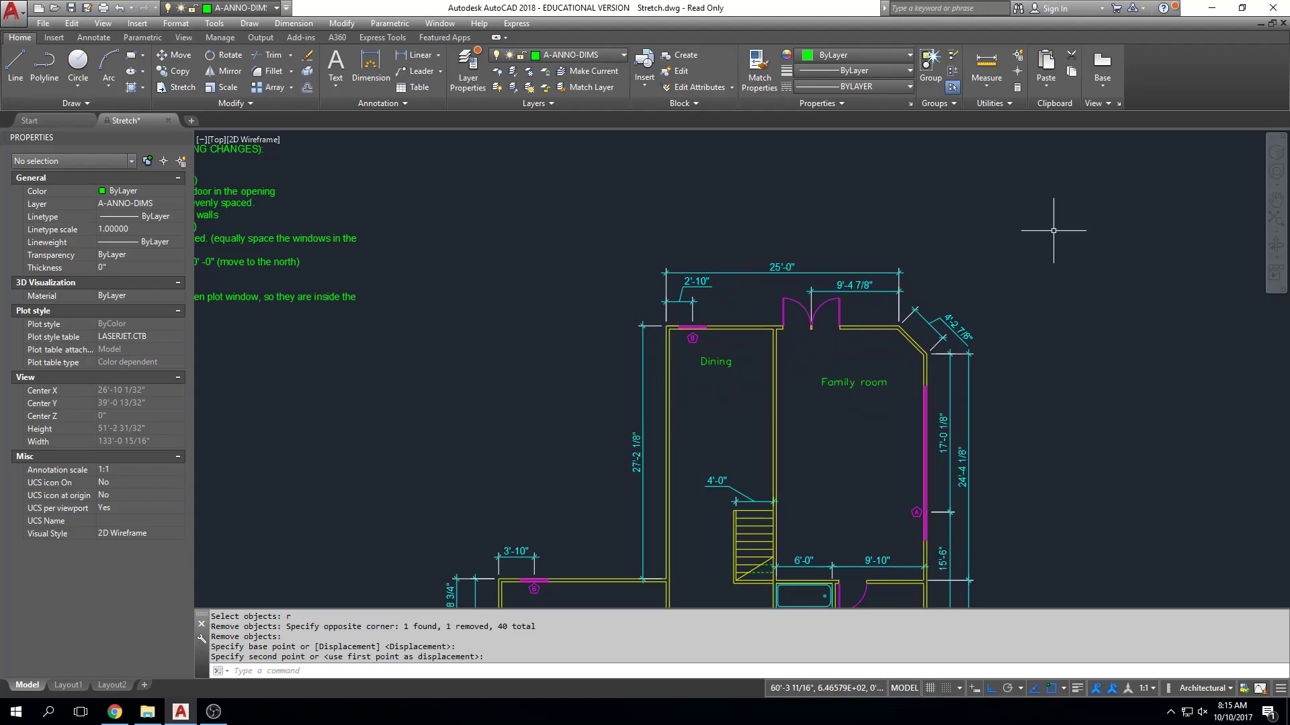
Examine the overall floor plan alongside the STRETCH assignment instructions.
scroll(1048, 255, "down", 4)
middle_click_drag(1046, 258, 926, 279)
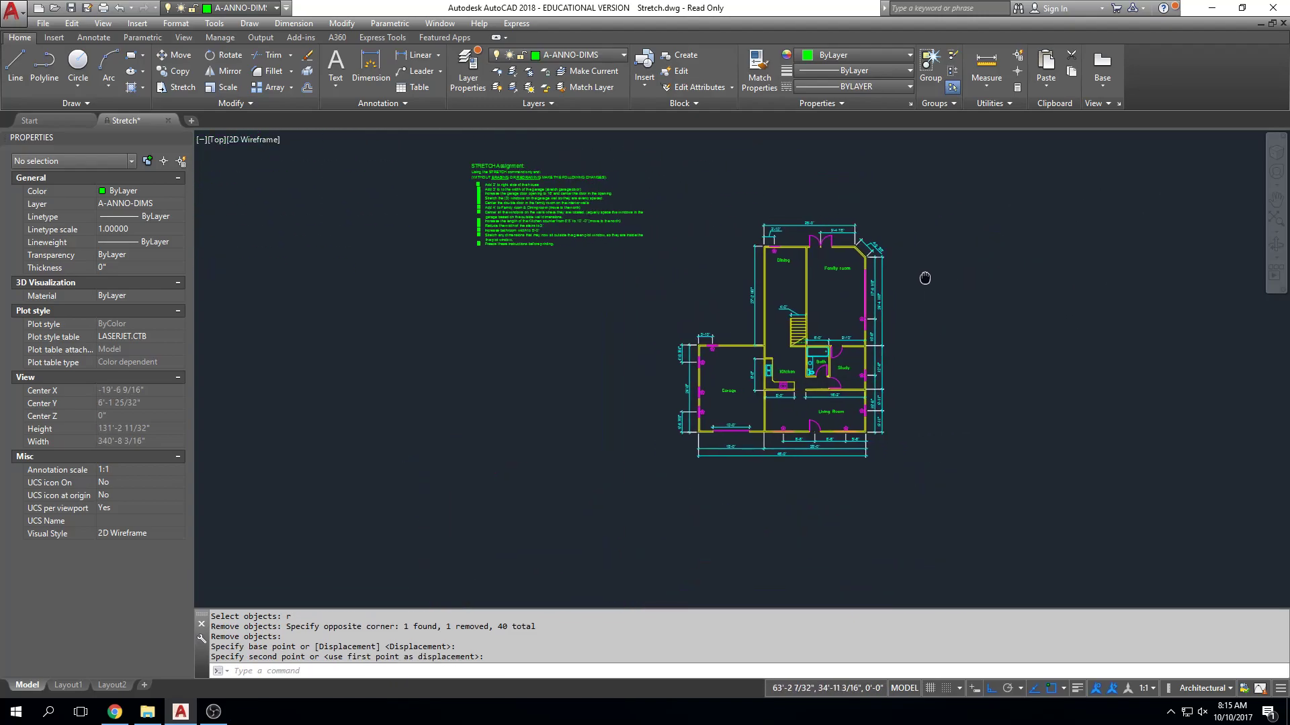
scroll(756, 333, "up", 4)
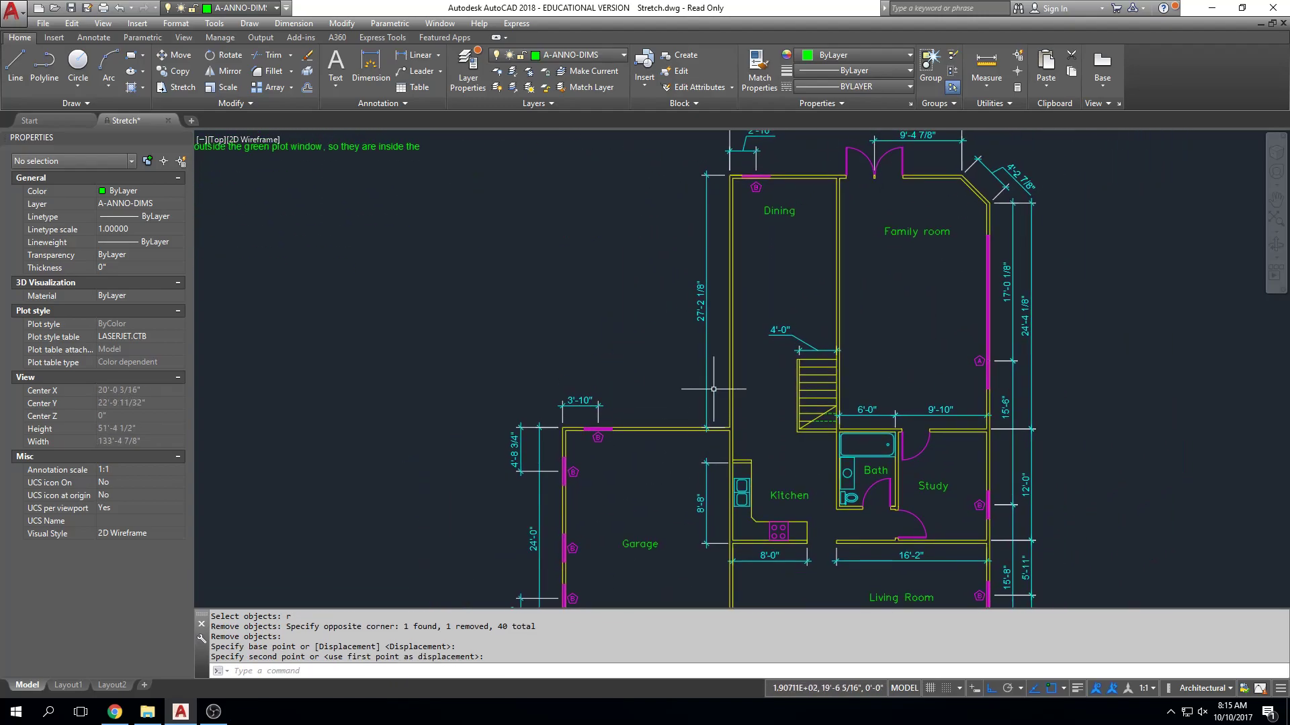
scroll(828, 288, "down", 2)
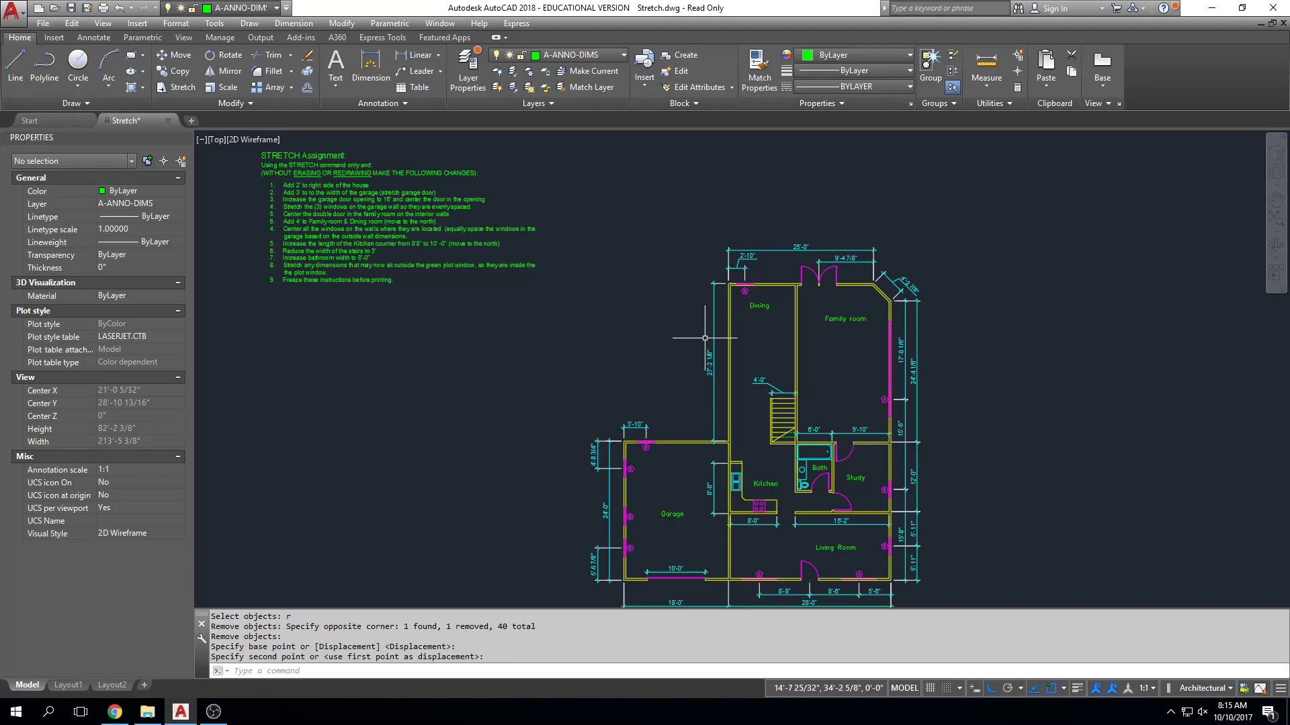
middle_click_drag(672, 508, 717, 408)
scroll(683, 350, "up", 4)
scroll(748, 340, "down", 2)
middle_click_drag(748, 340, 463, 516)
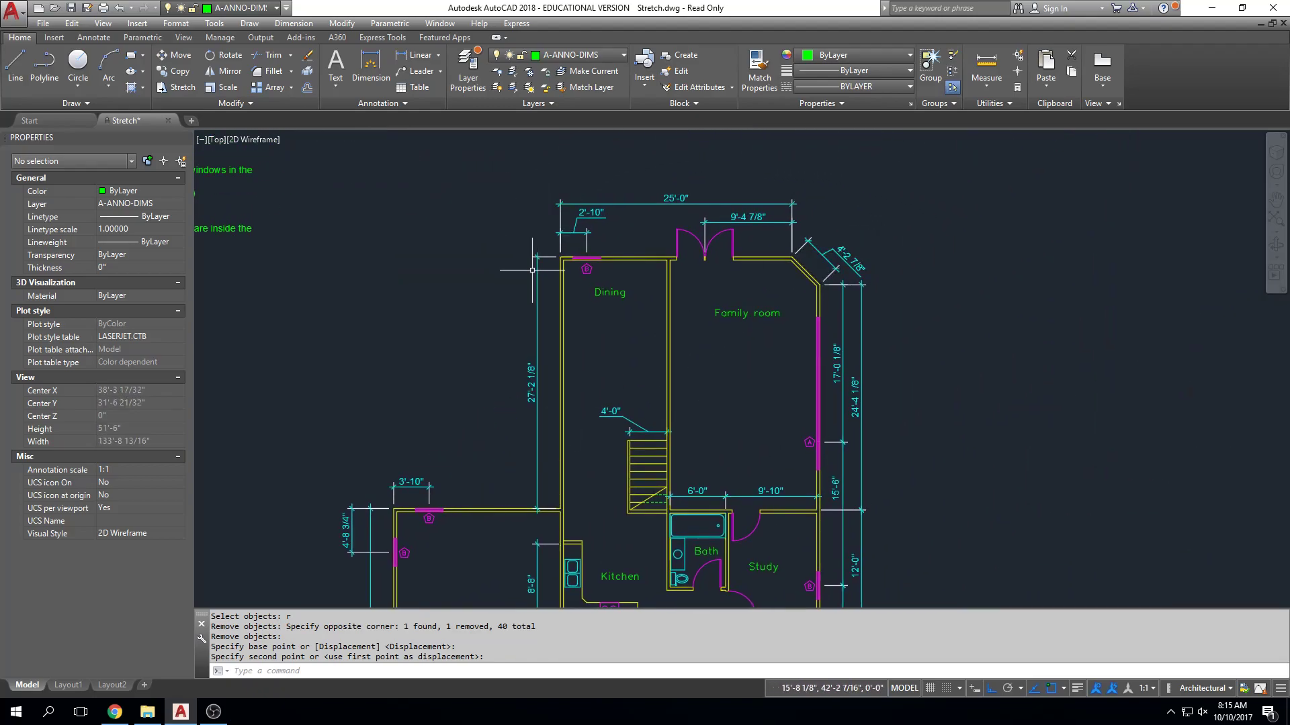
type("s")
key("Return")
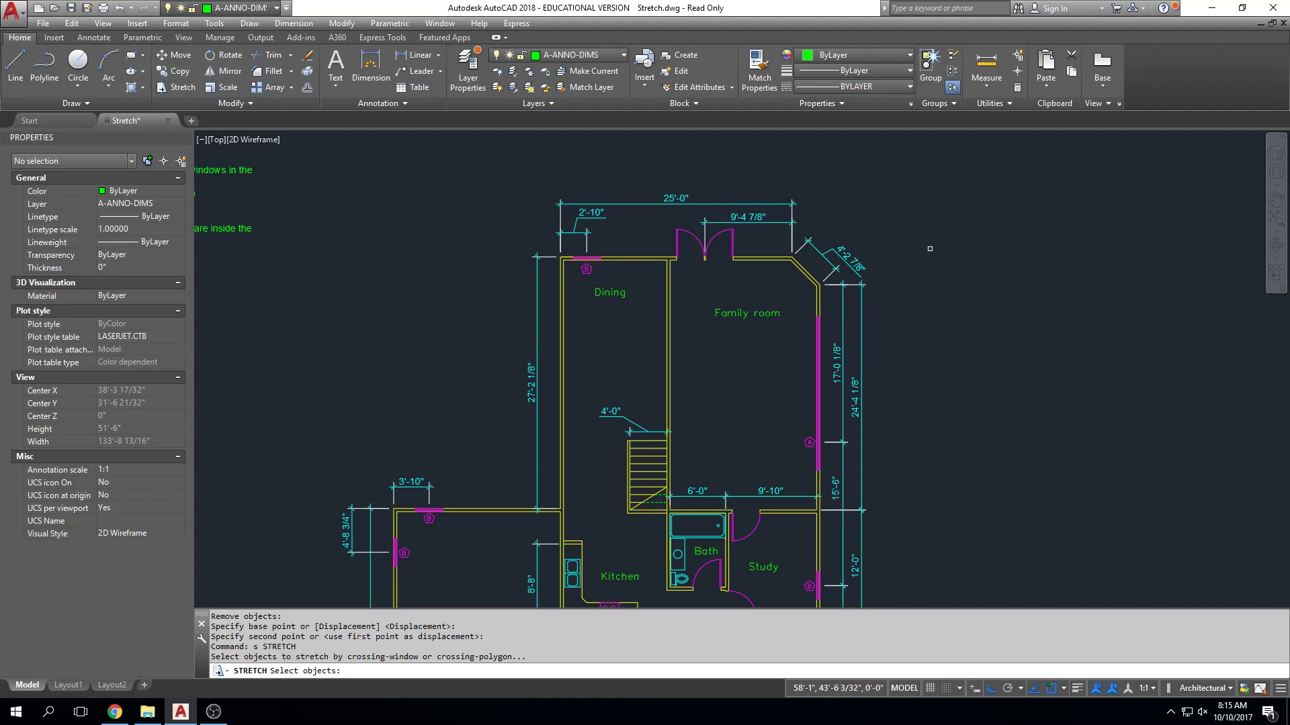
left_click(941, 159)
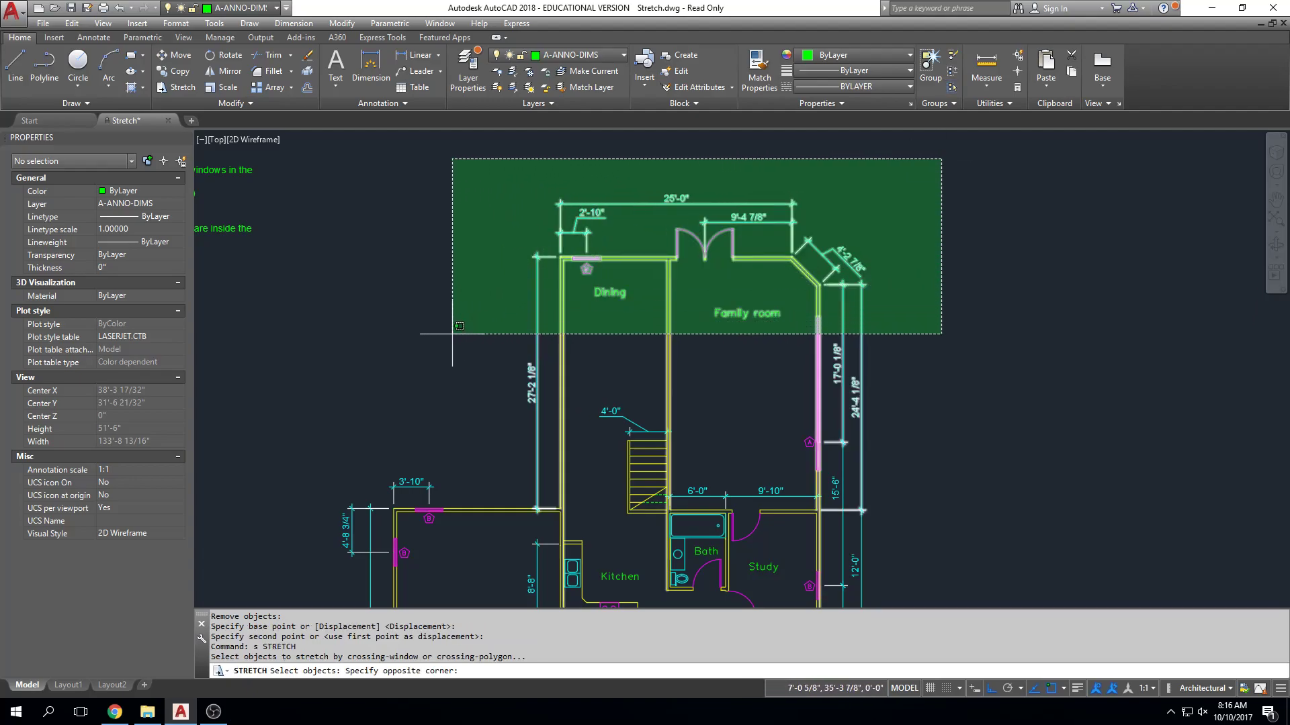
left_click(452, 334)
key("Return")
left_click(468, 308)
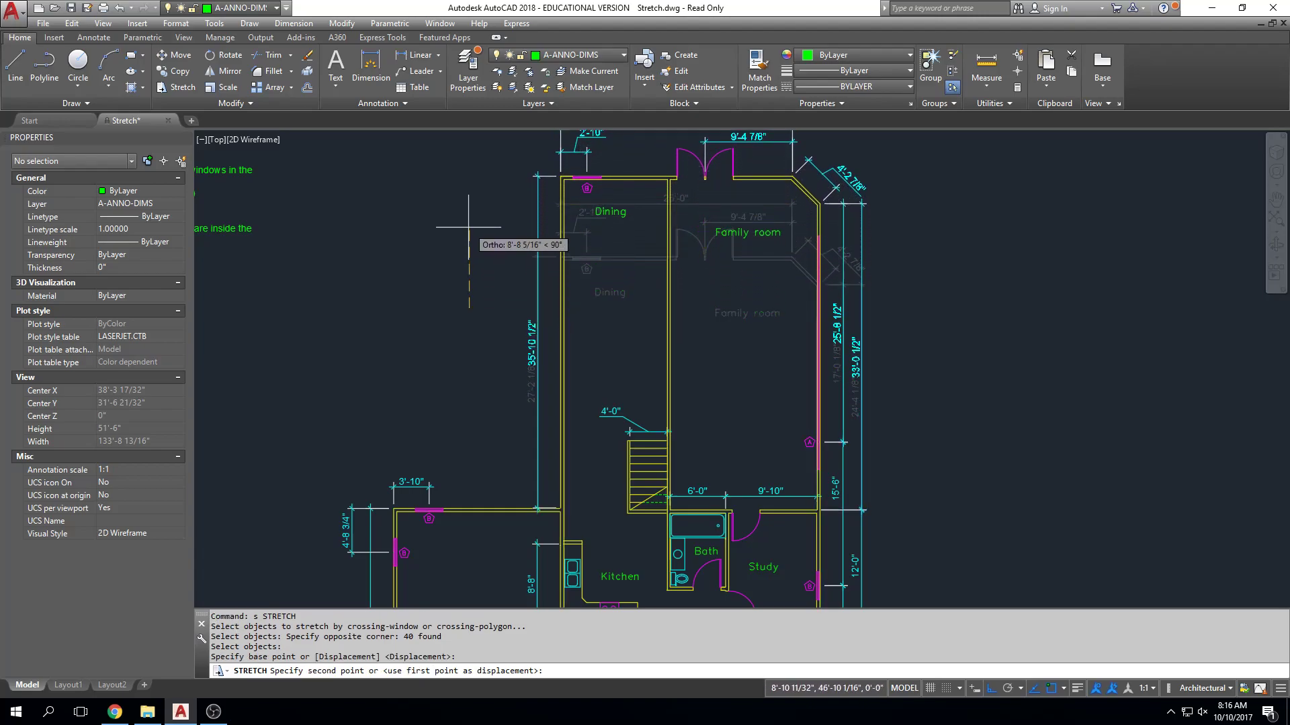
key("Escape")
type("s")
key("Return")
left_click(884, 161)
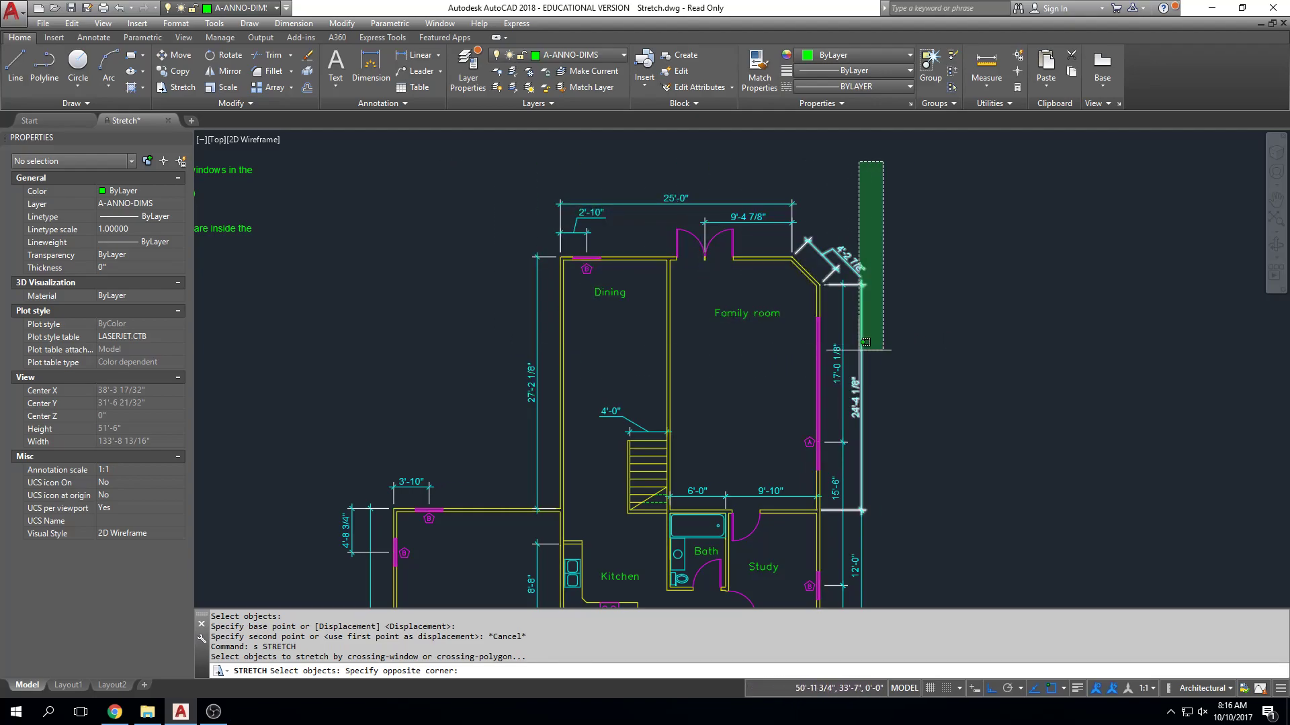
left_click(499, 345)
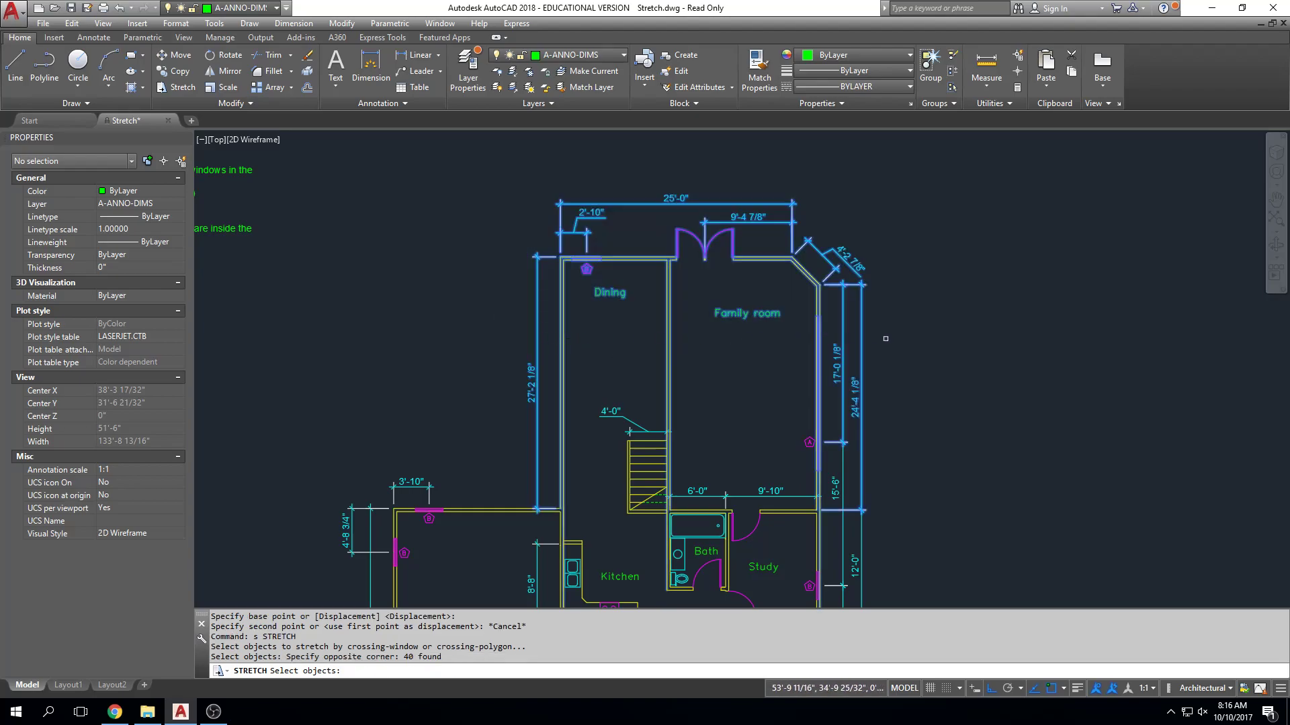
key("Return")
left_click(488, 333)
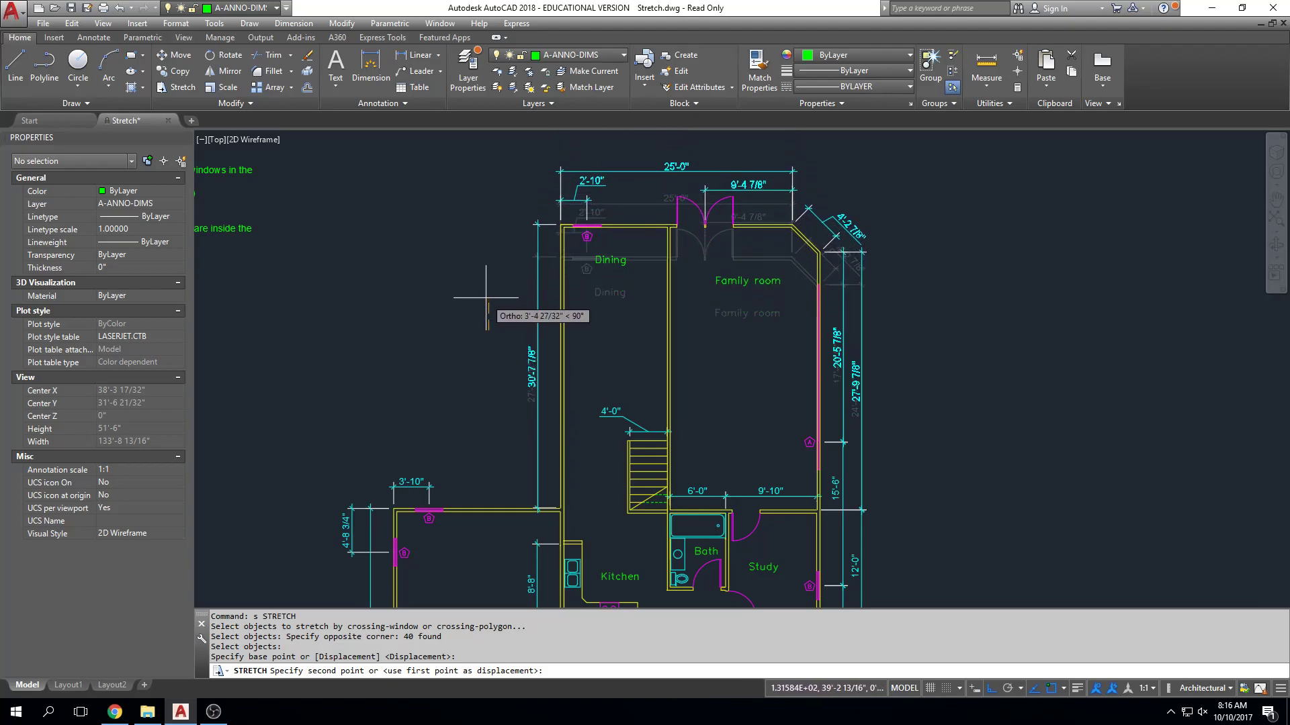
key("Escape")
key("Escape")
key("Escape")
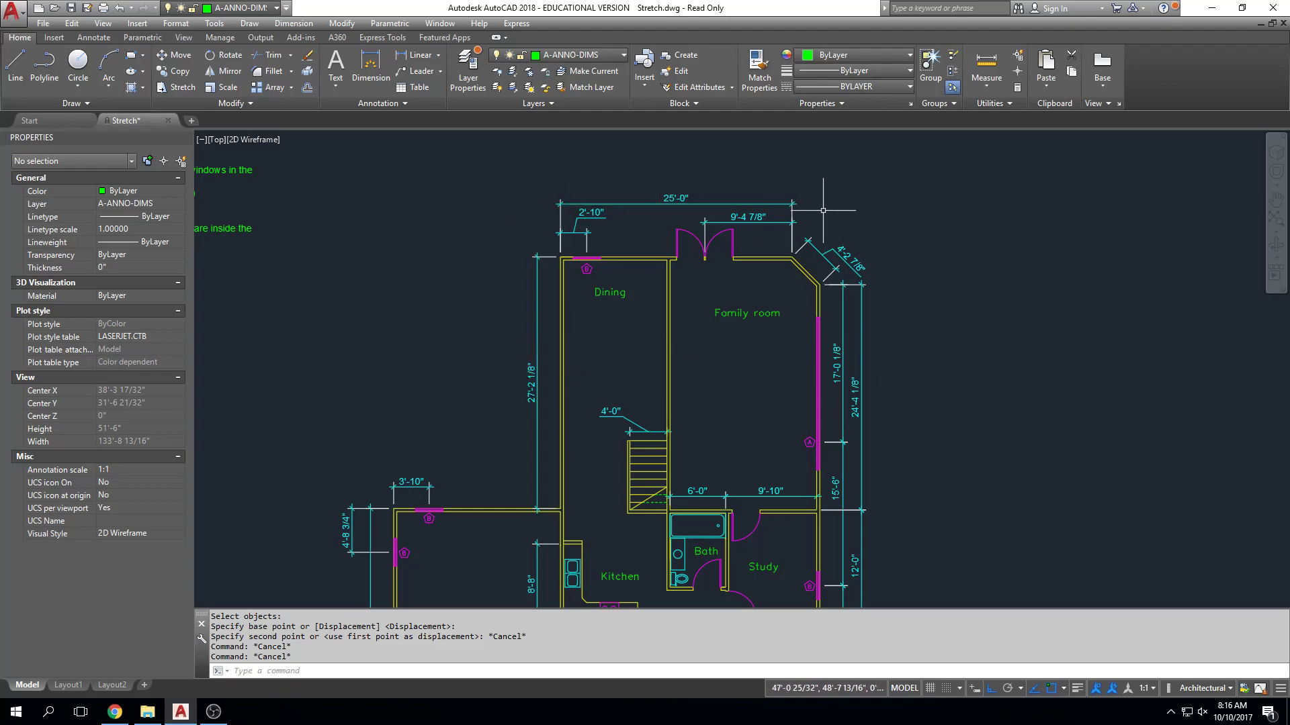
Stretch the window in the garage's north wall about 5'-2" east, together with its B tag and position dimension.
scroll(464, 511, "up", 4)
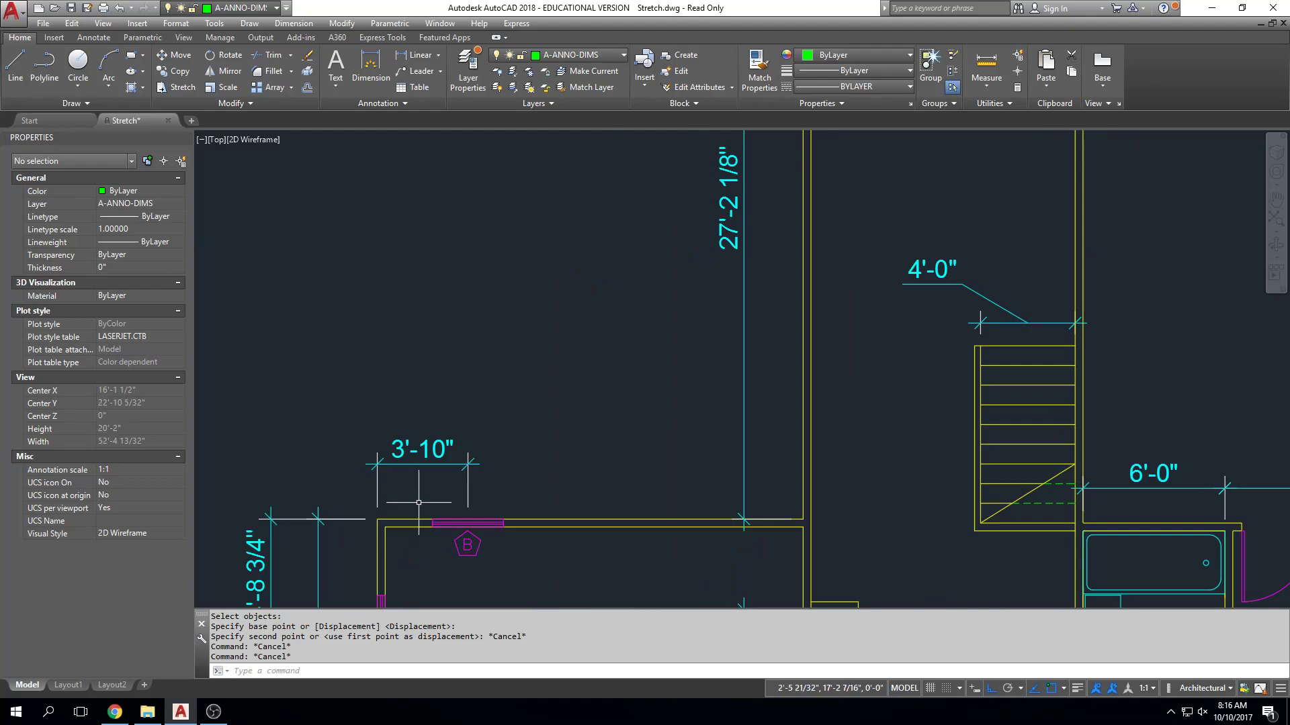
scroll(513, 399, "up", 4)
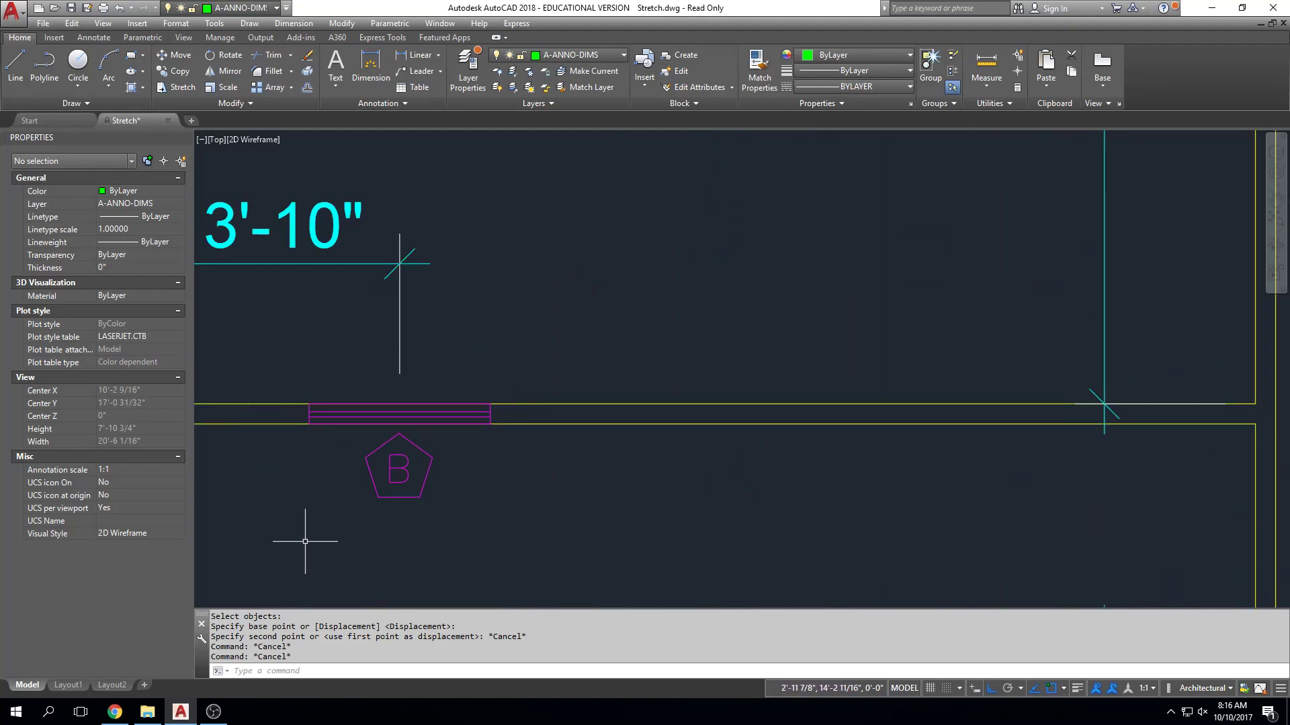
scroll(327, 365, "down", 4)
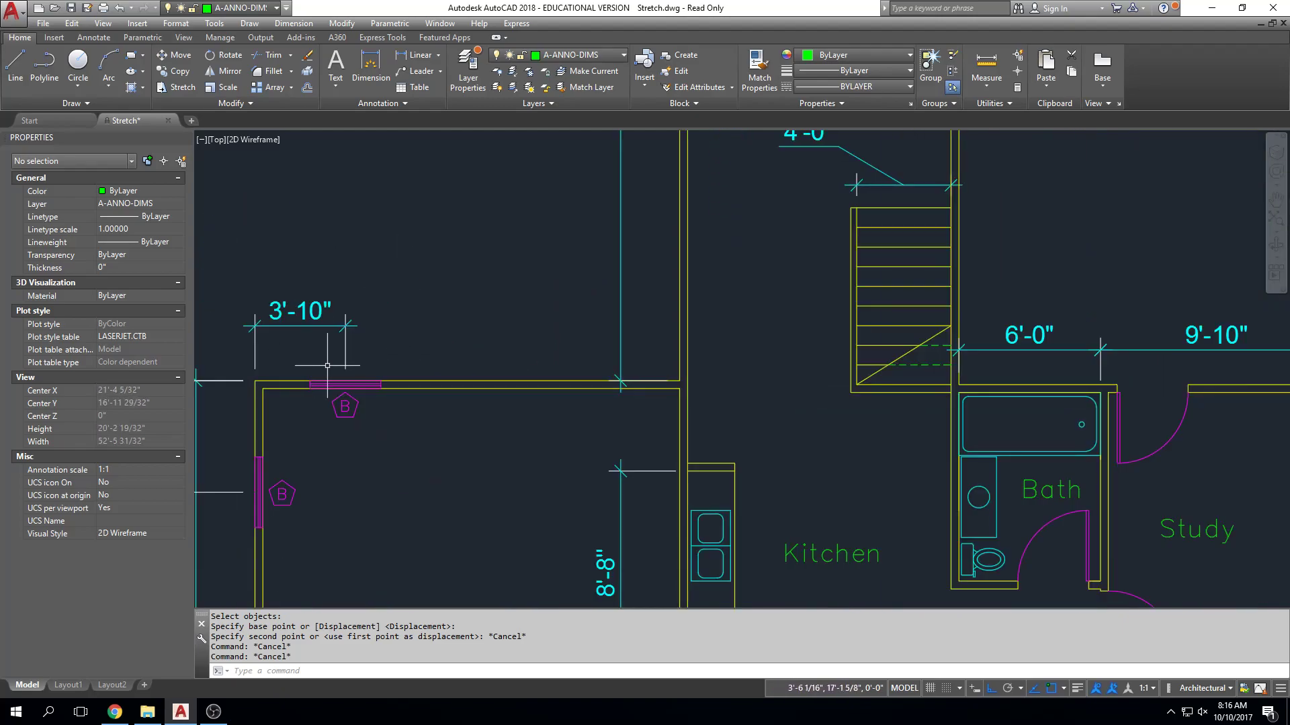
type("s")
key("Return")
left_click(411, 352)
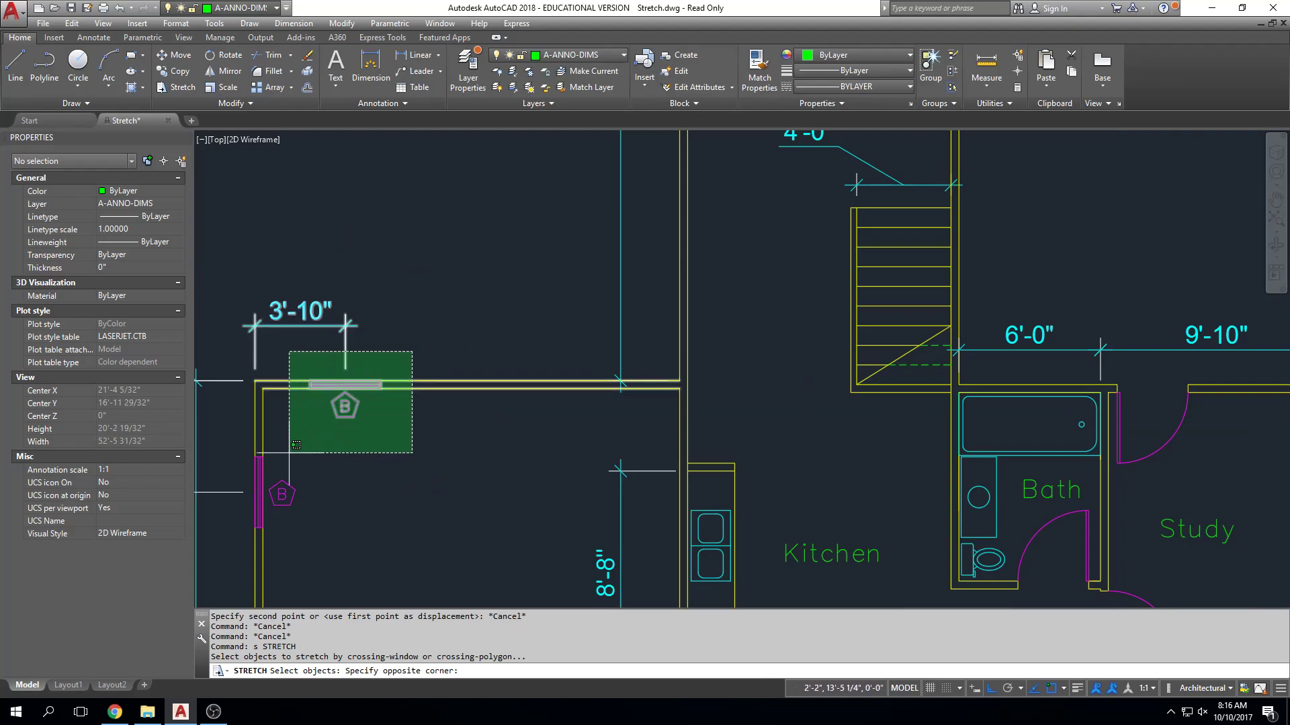
left_click(296, 444)
key("Return")
left_click(426, 304)
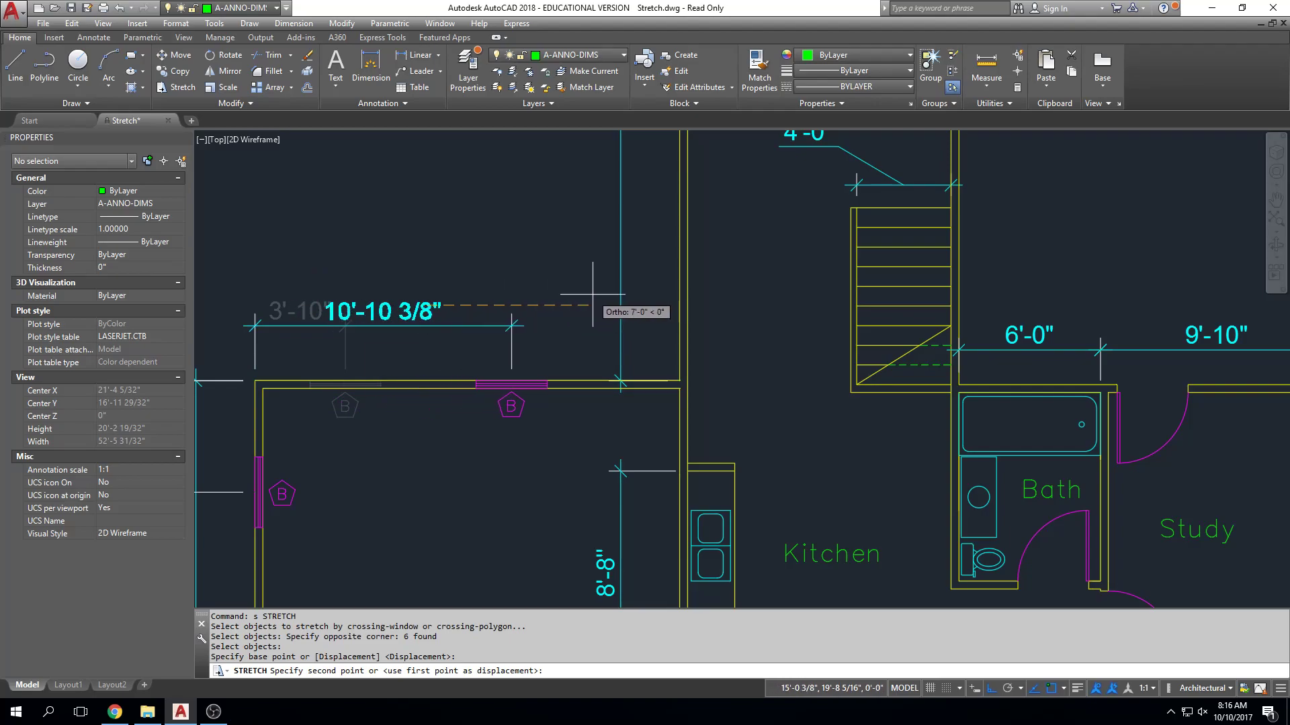
left_click(549, 291)
key("Escape")
Draw short vertical jamb lines from the wall's outer face southward at both ends of the garage's north window.
scroll(490, 410, "up", 4)
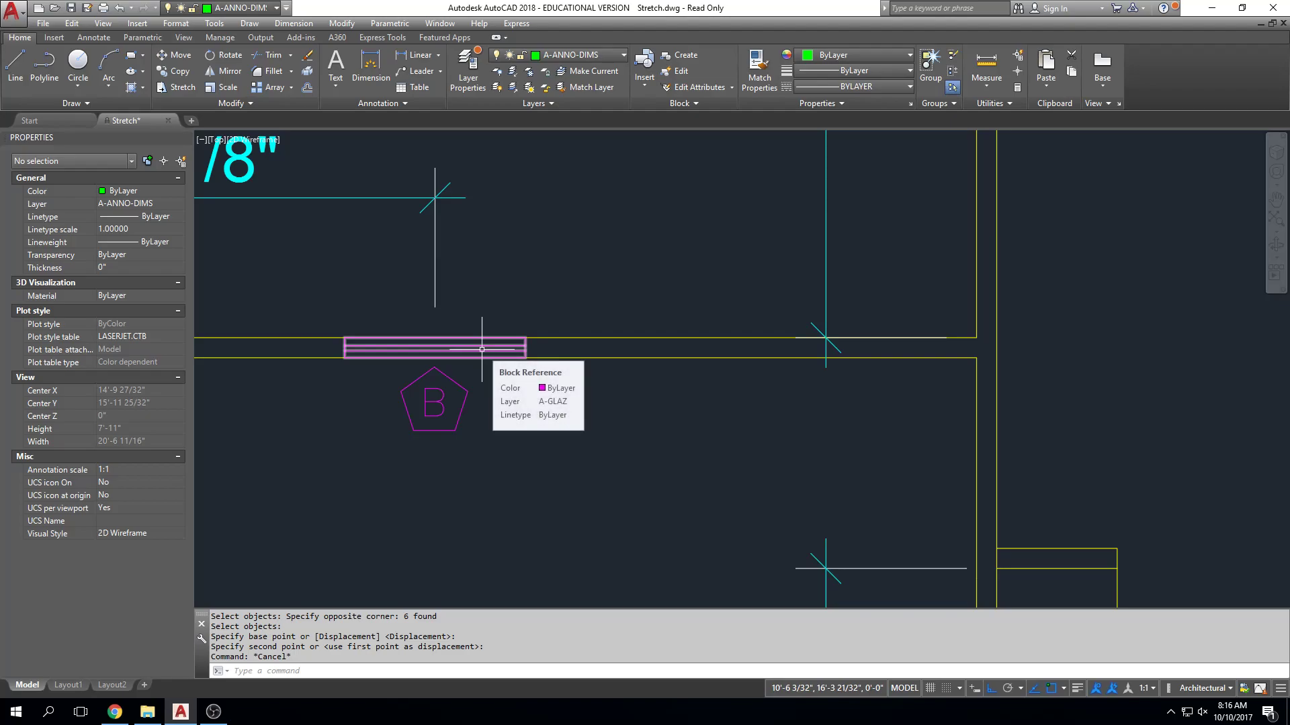
scroll(685, 396, "down", 2)
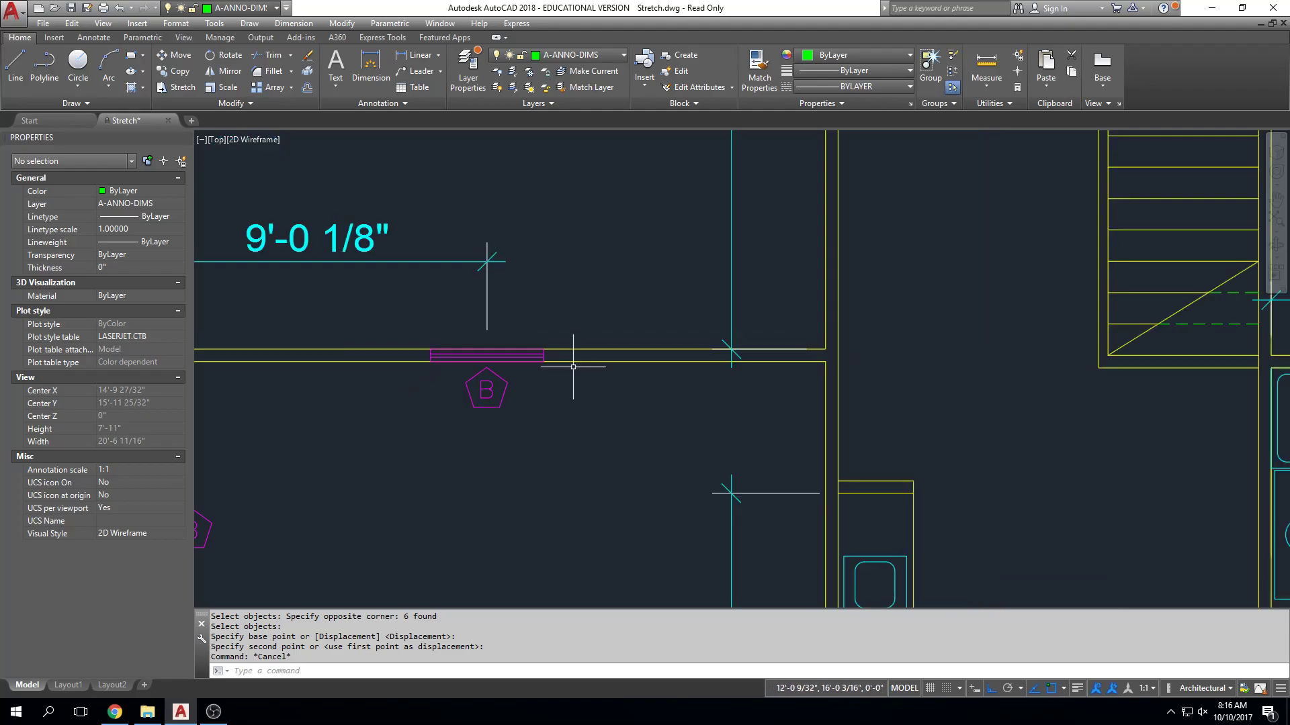
scroll(671, 383, "up", 2)
key("Escape")
key("Escape")
type("l")
key("Return")
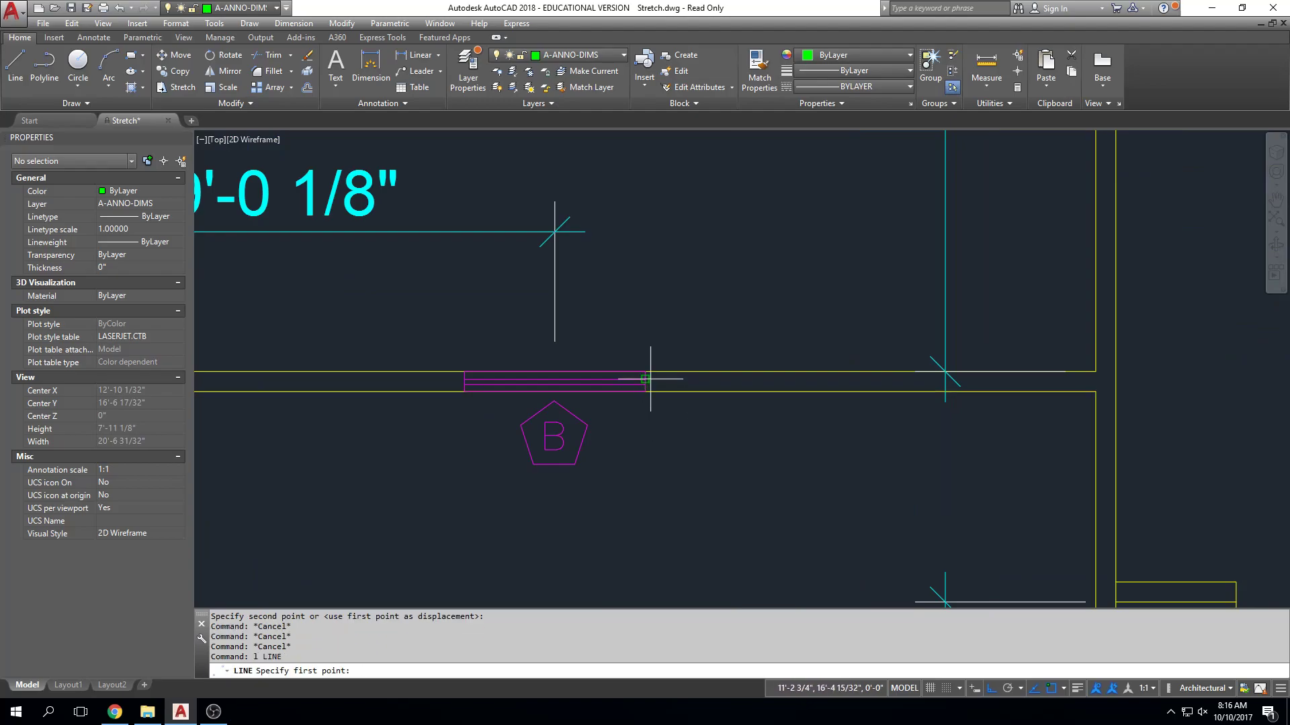
left_click(651, 371)
left_click(655, 448)
key("Escape")
key("Return")
left_click(464, 371)
left_click(465, 443)
key("Escape")
key("Escape")
Trim the garage's north wall lines out of the window opening, using both jamb lines as cutting edges.
type("tr")
key("Return")
left_click(683, 423)
left_click(634, 439)
left_click(480, 419)
left_click(457, 426)
key("Return")
left_click(506, 341)
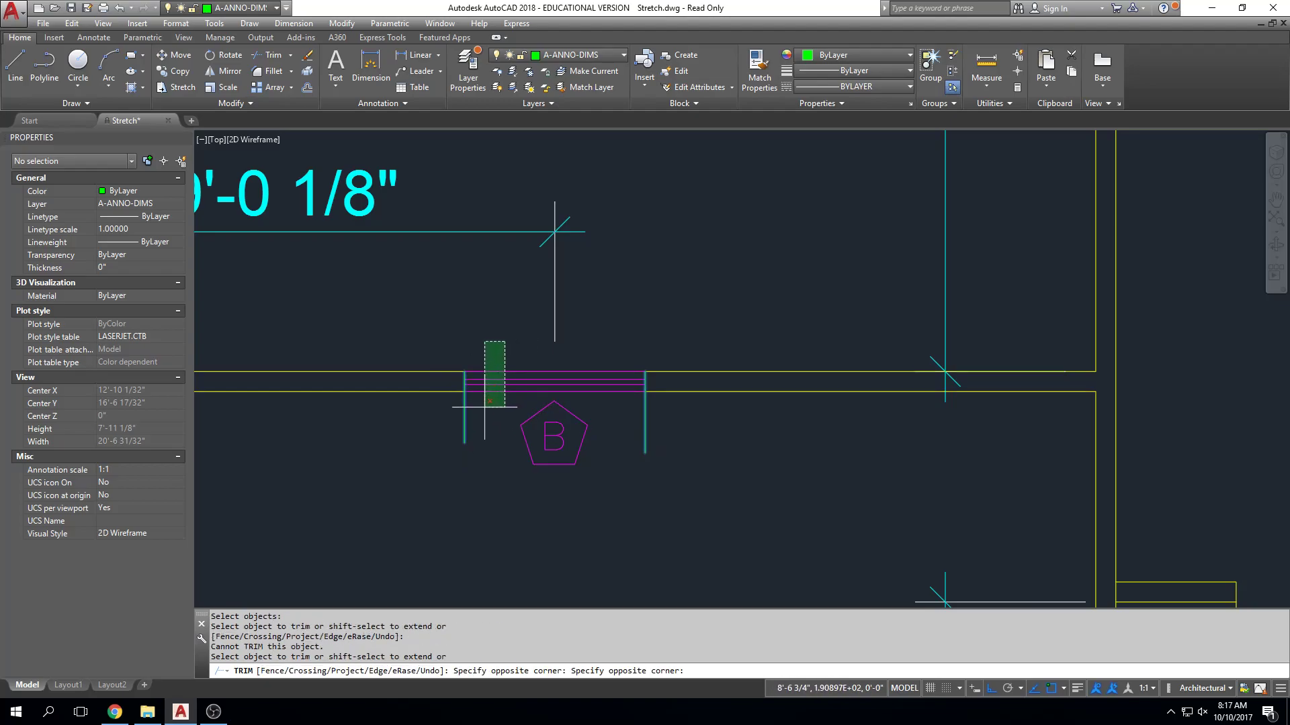
left_click(484, 407)
key("Escape")
Trim off the parts of both jamb lines that extend south of the garage's north wall.
type("tr")
key("Return")
key("Return")
left_click(670, 402)
left_click(618, 423)
left_click(489, 406)
left_click(453, 433)
key("Escape")
Match the properties of both window jamb lines to the garage's north wall line.
type("ma")
key("Return")
left_click(436, 392)
left_click(438, 410)
left_click(480, 340)
left_click(629, 416)
left_click(665, 340)
key("Escape")
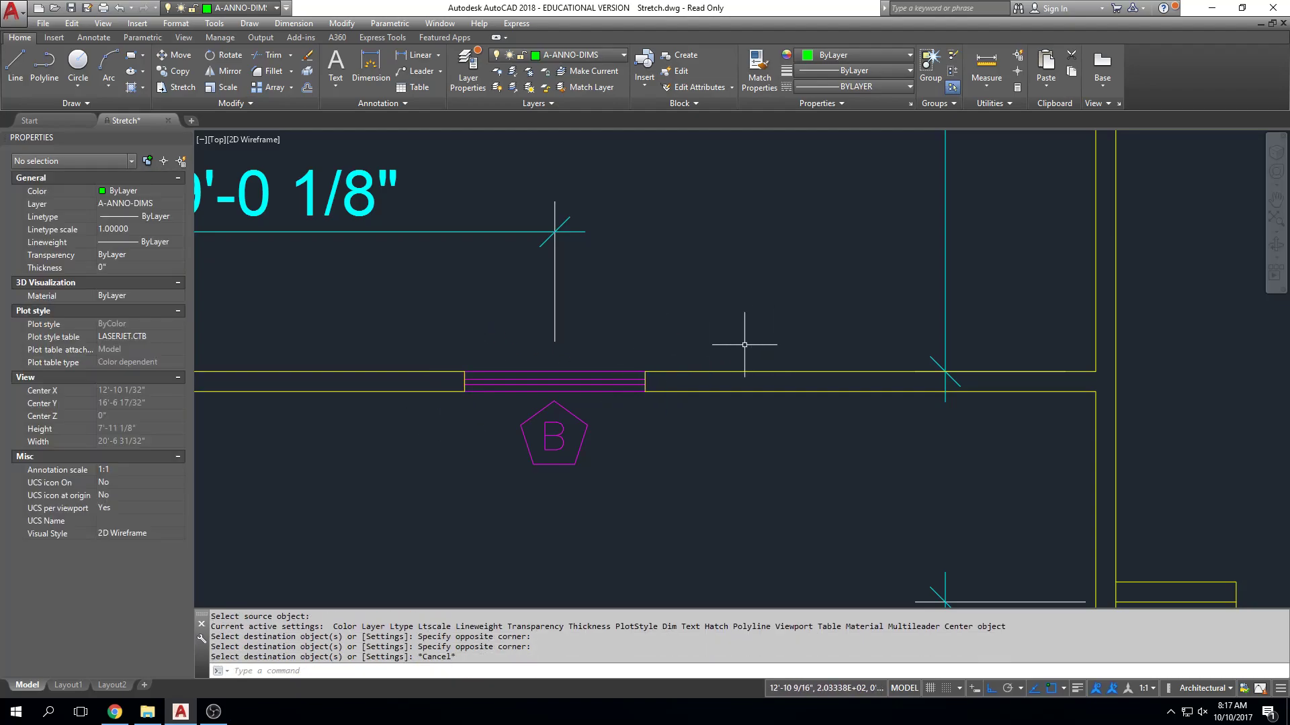
Erase the window block from the garage's north wall and inspect the opening and the adjoining west wall.
left_click(543, 378)
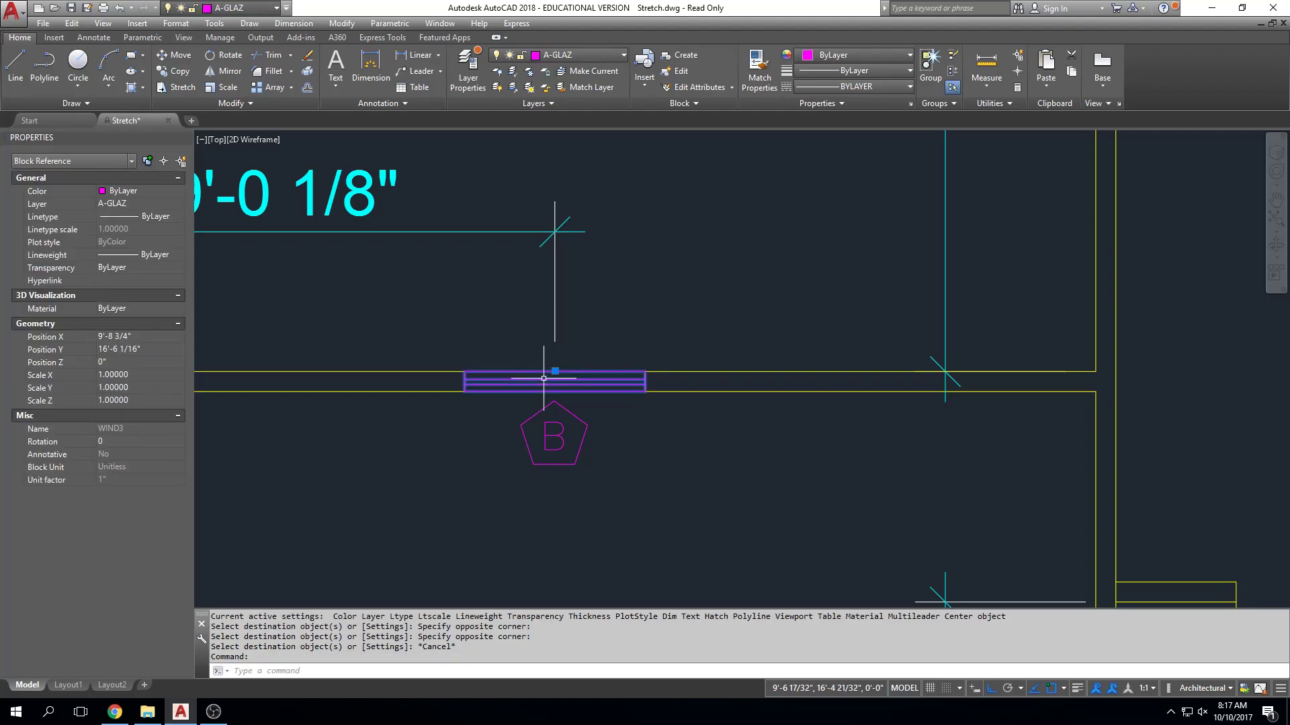
key("Delete")
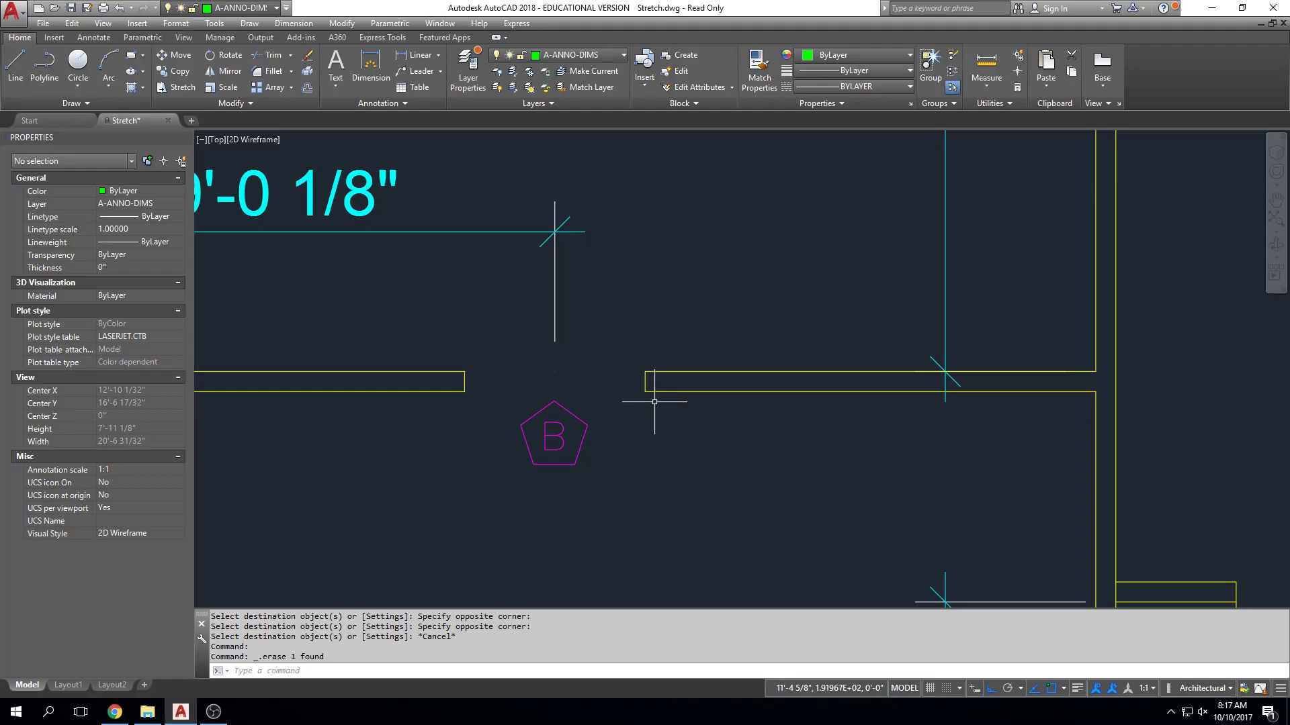
scroll(654, 401, "down", 5)
middle_click_drag(428, 549, 473, 503)
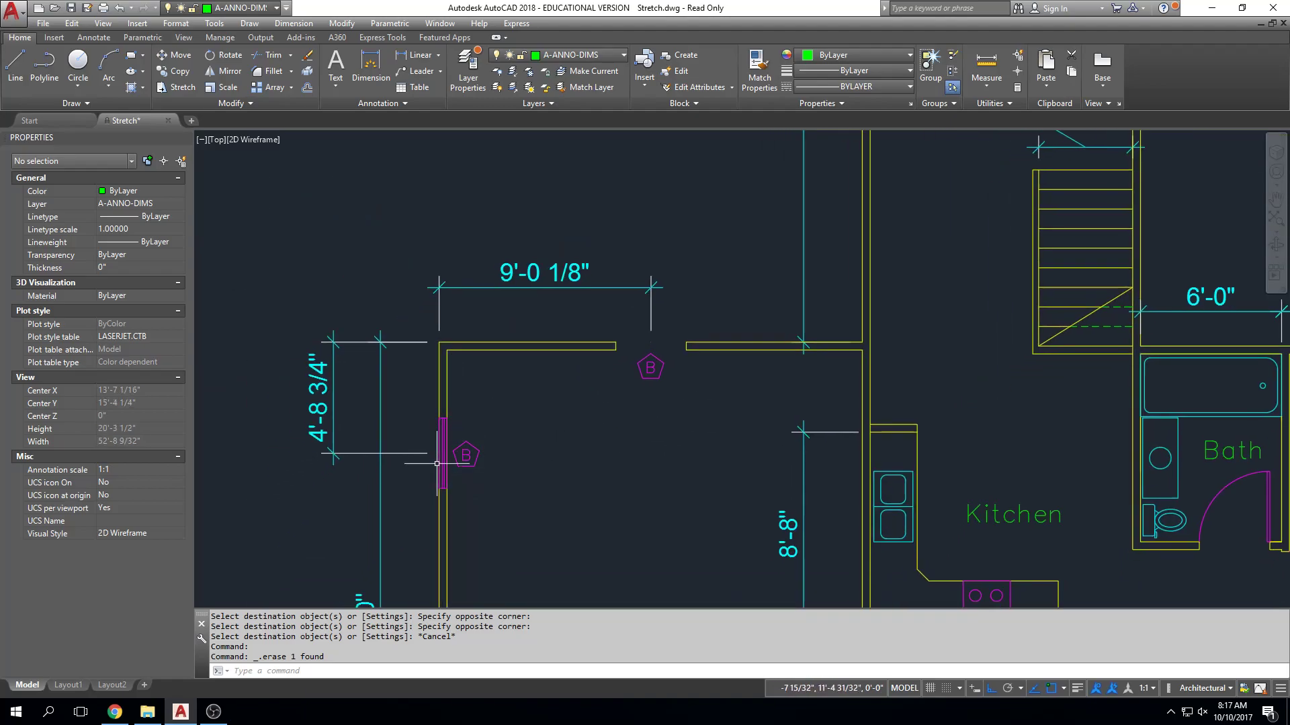
left_click(438, 504)
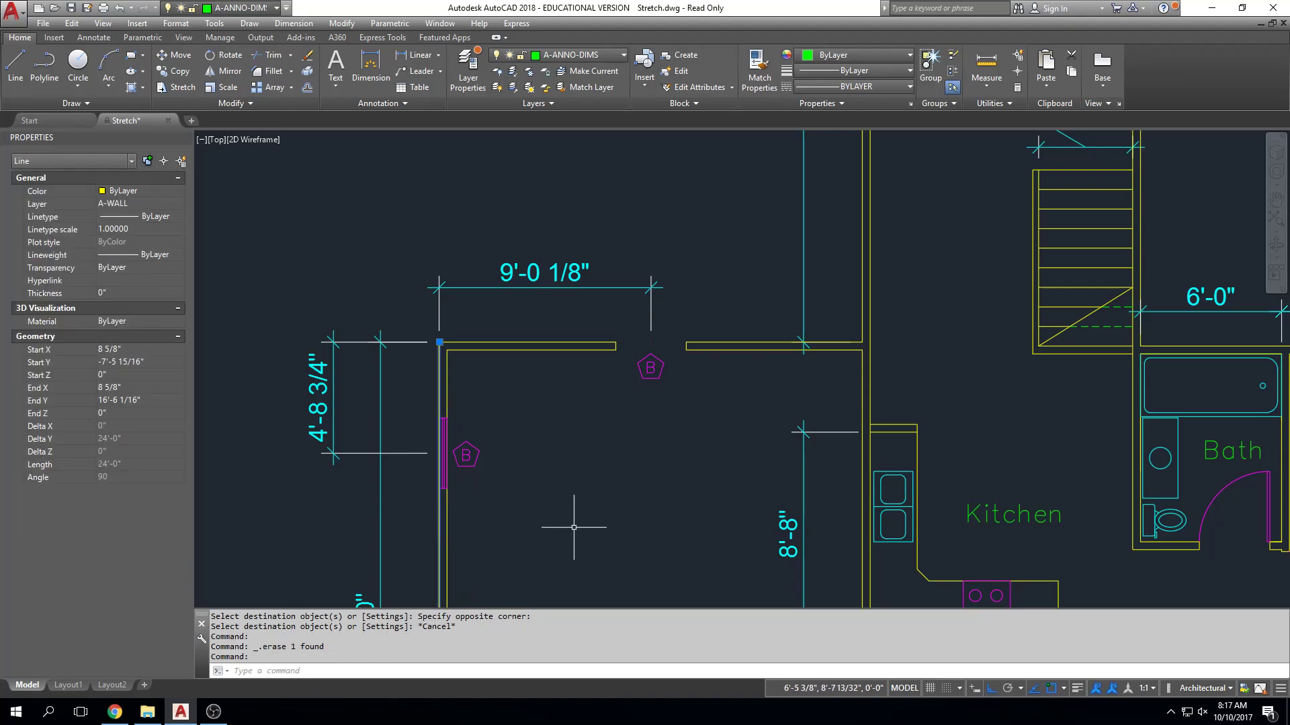
scroll(675, 376, "up", 6)
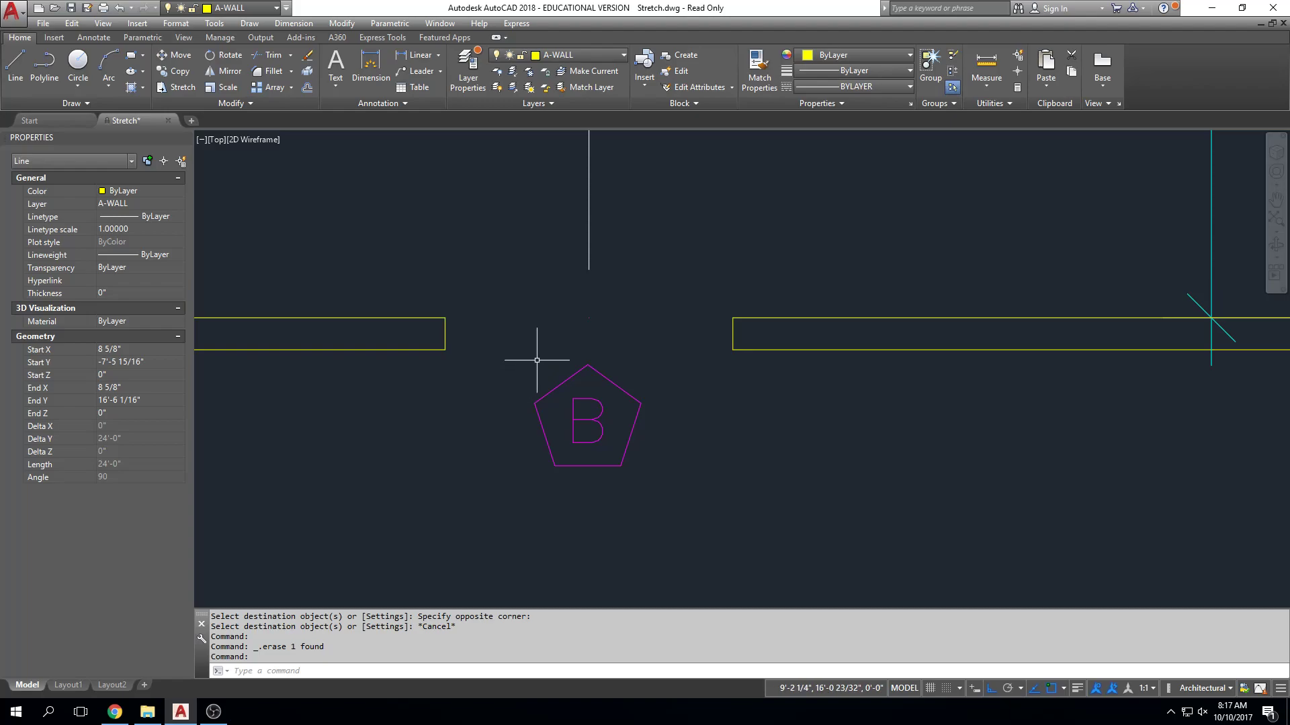
scroll(751, 412, "down", 4)
key("Escape")
scroll(752, 412, "up", 4)
Undo the view changes and the erasure of the garage's north window.
type("u")
key("Return")
type("u")
key("Return")
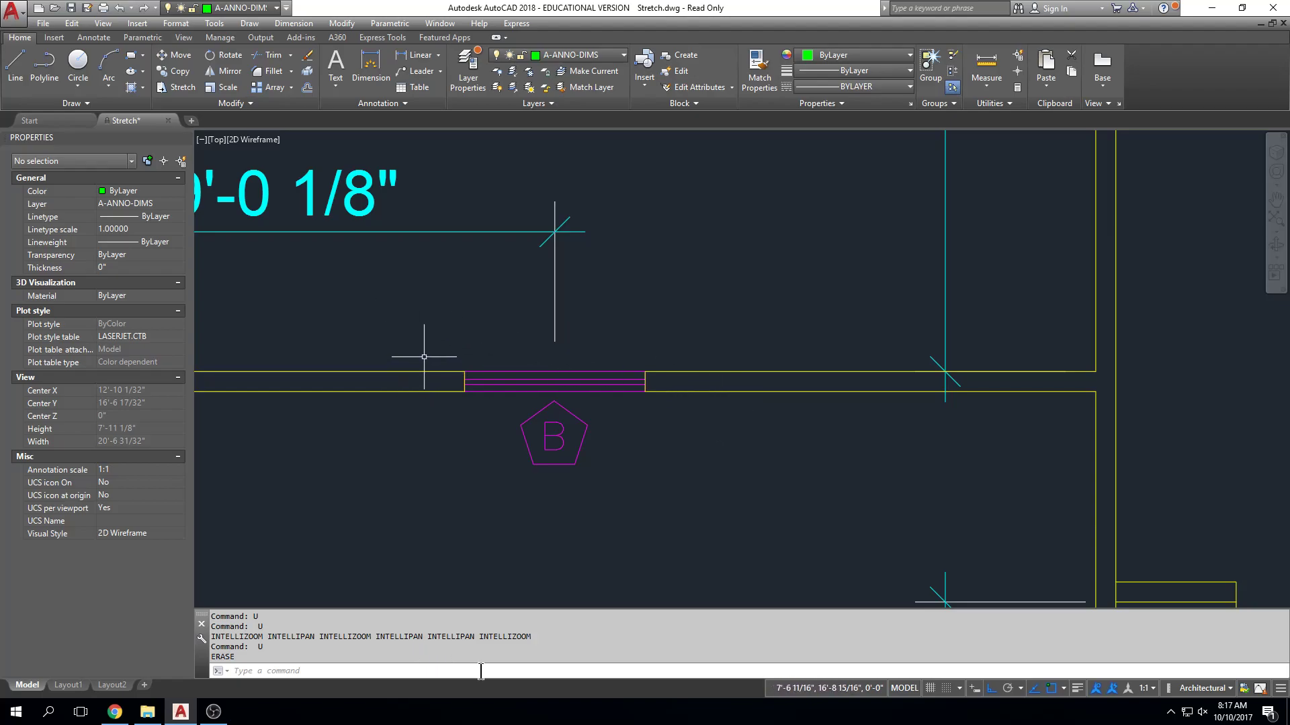
key("Escape")
key("Escape")
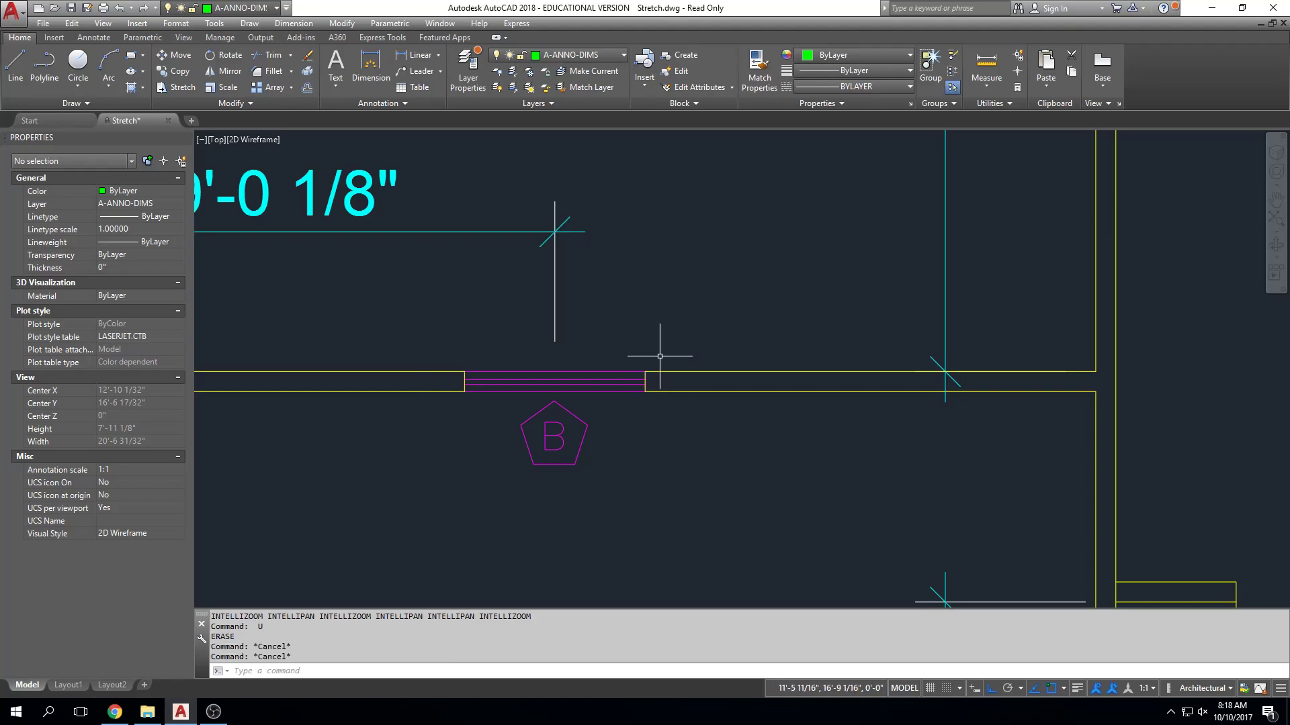
Stretch the garage's north window about 2'-8 1/2" east, including its jambs, B tag and position dimension.
type("s")
key("Return")
left_click(670, 310)
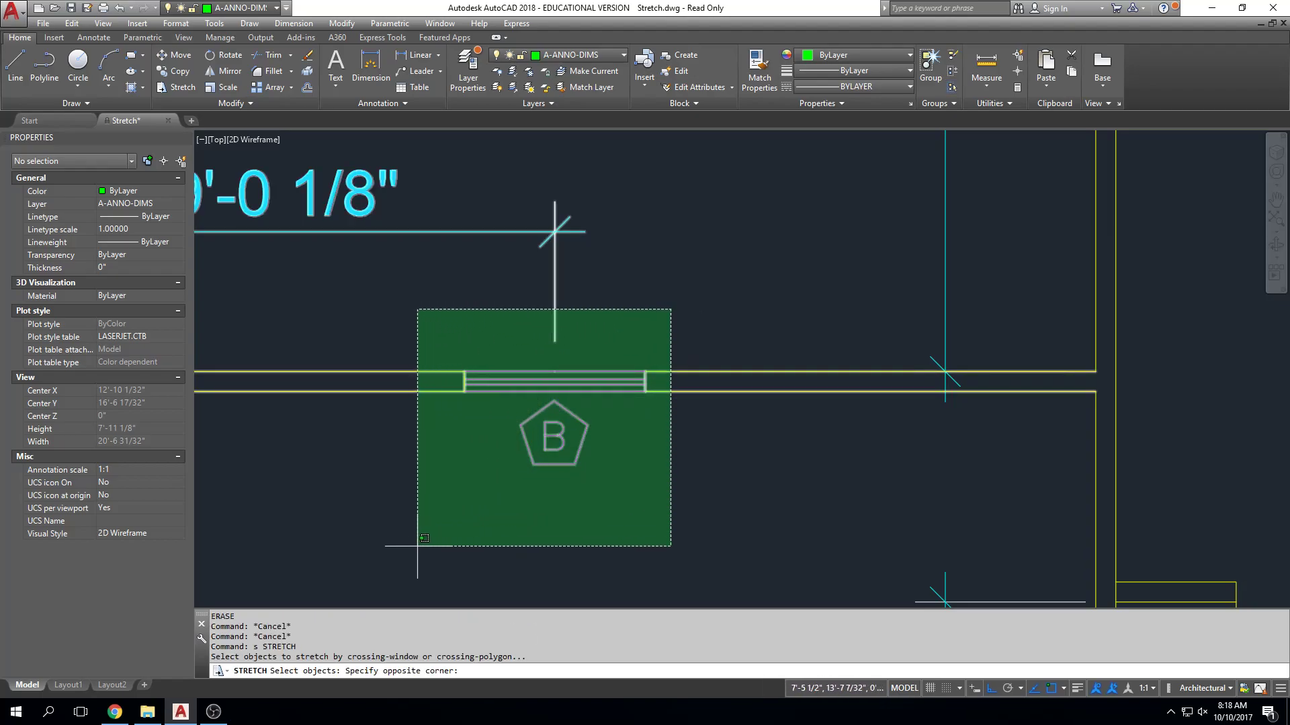
left_click(412, 478)
key("Return")
left_click(703, 417)
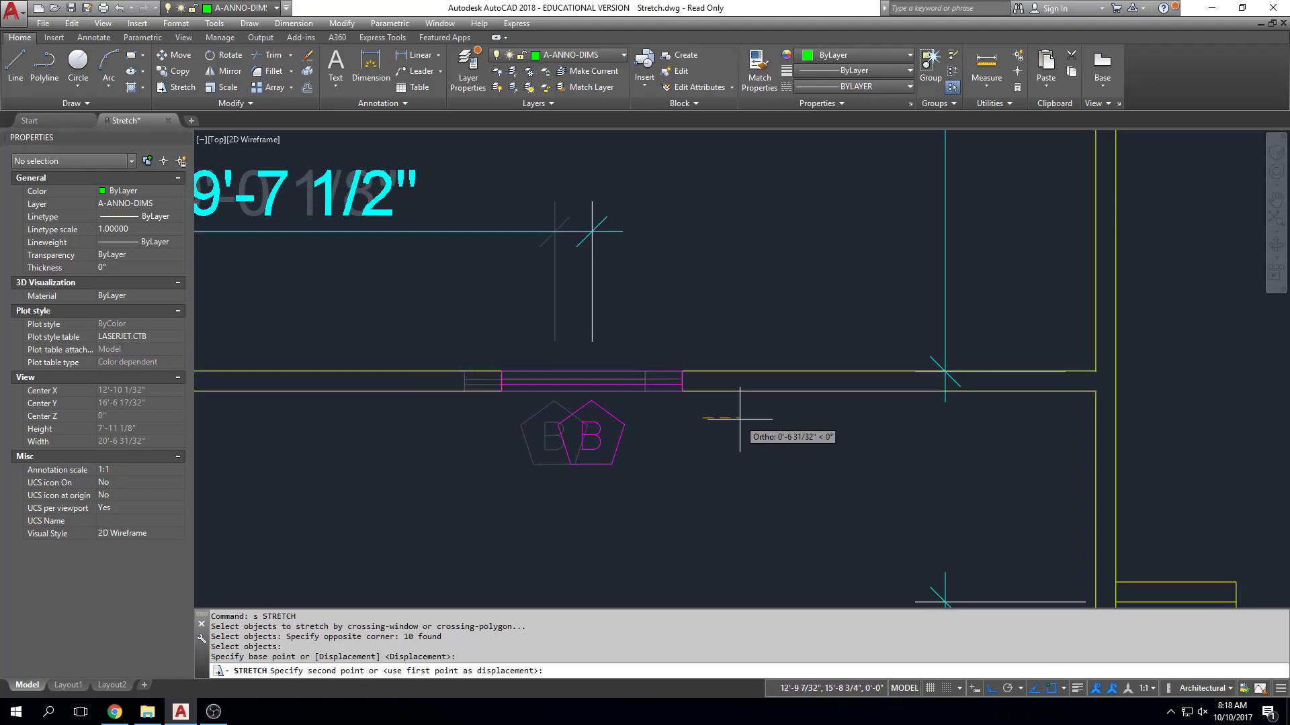
left_click(865, 419)
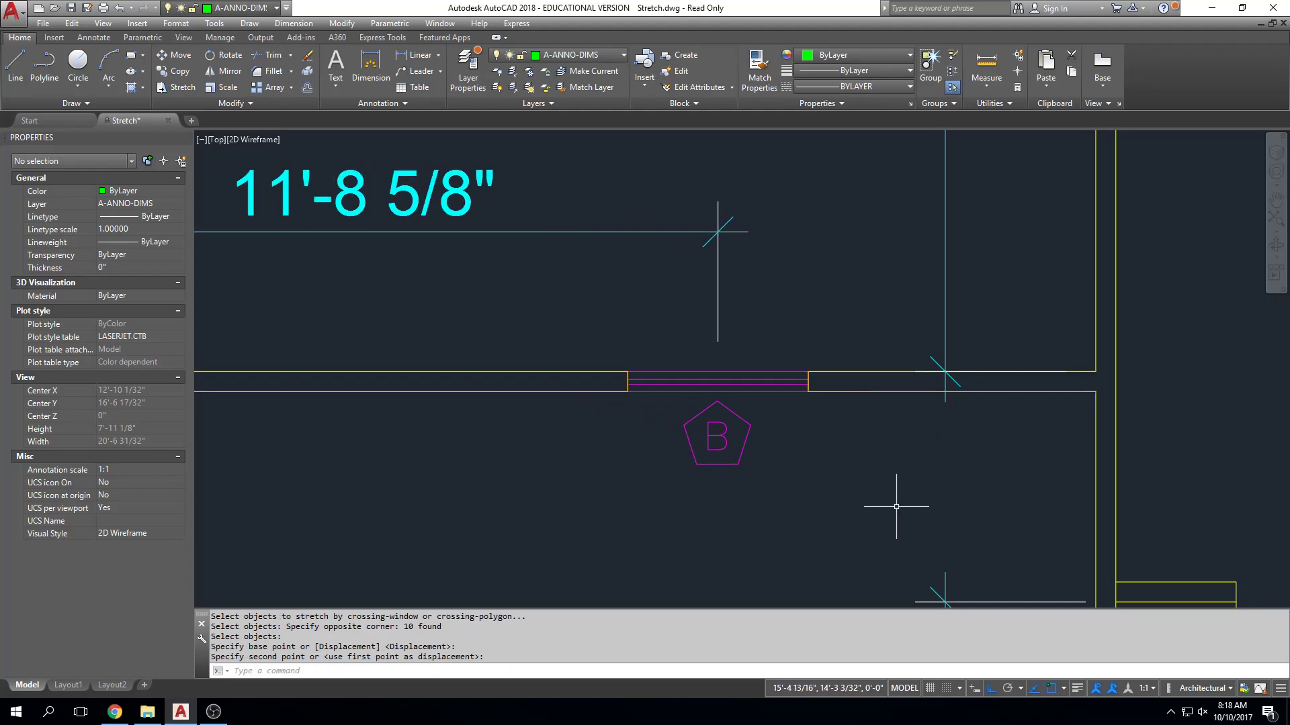
Try moving only the window block west out of its opening, and undo the move.
left_click(718, 382)
type("m")
key("Return")
left_click(781, 470)
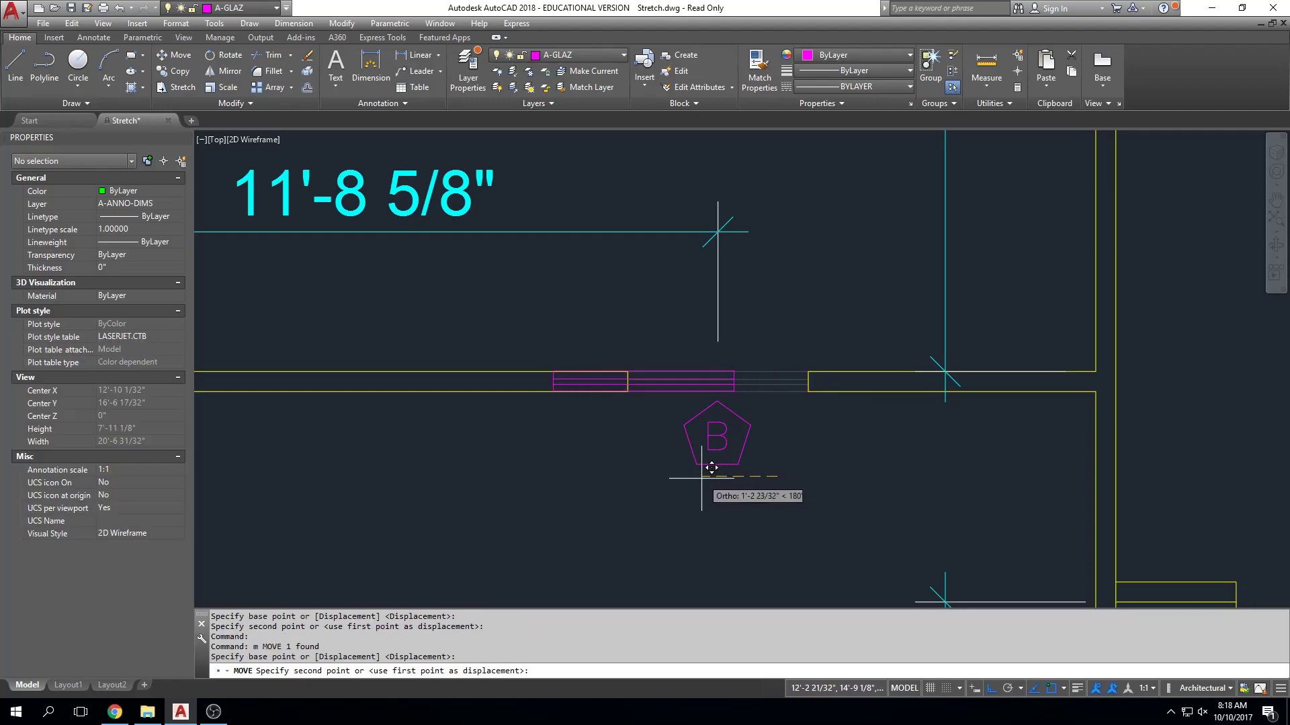
left_click(668, 474)
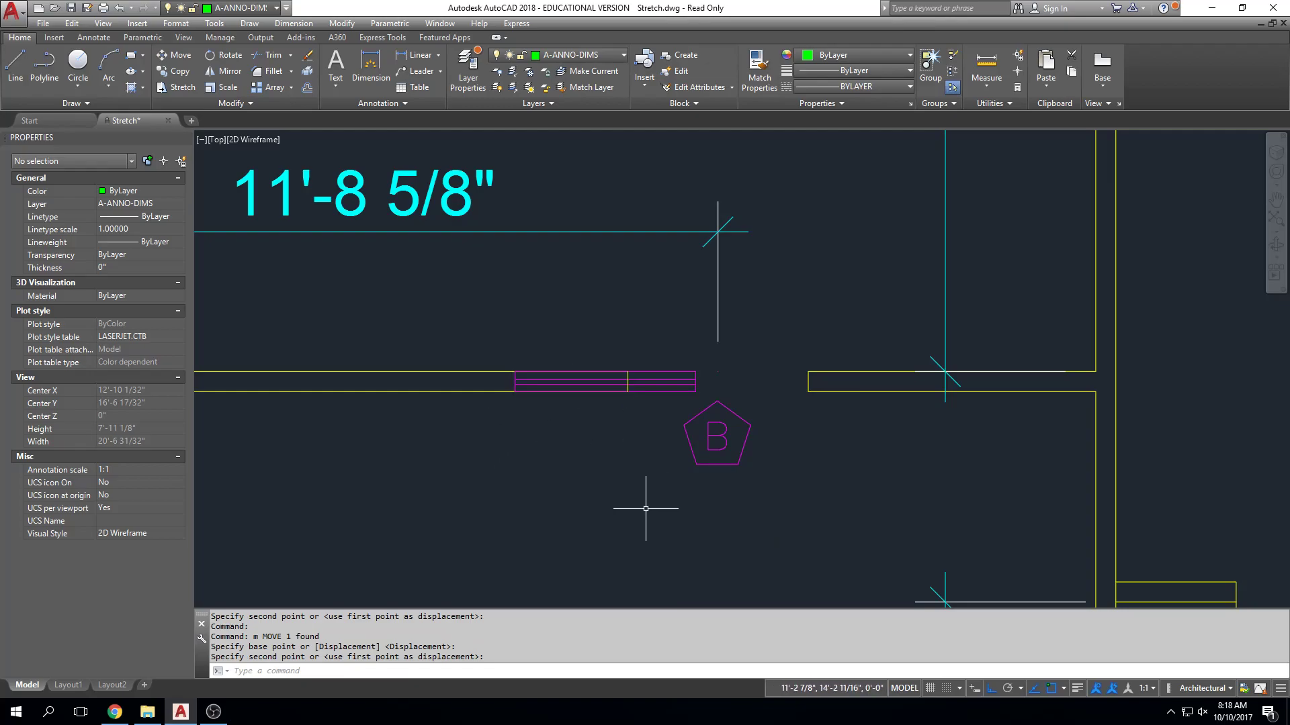
type("u")
key("Return")
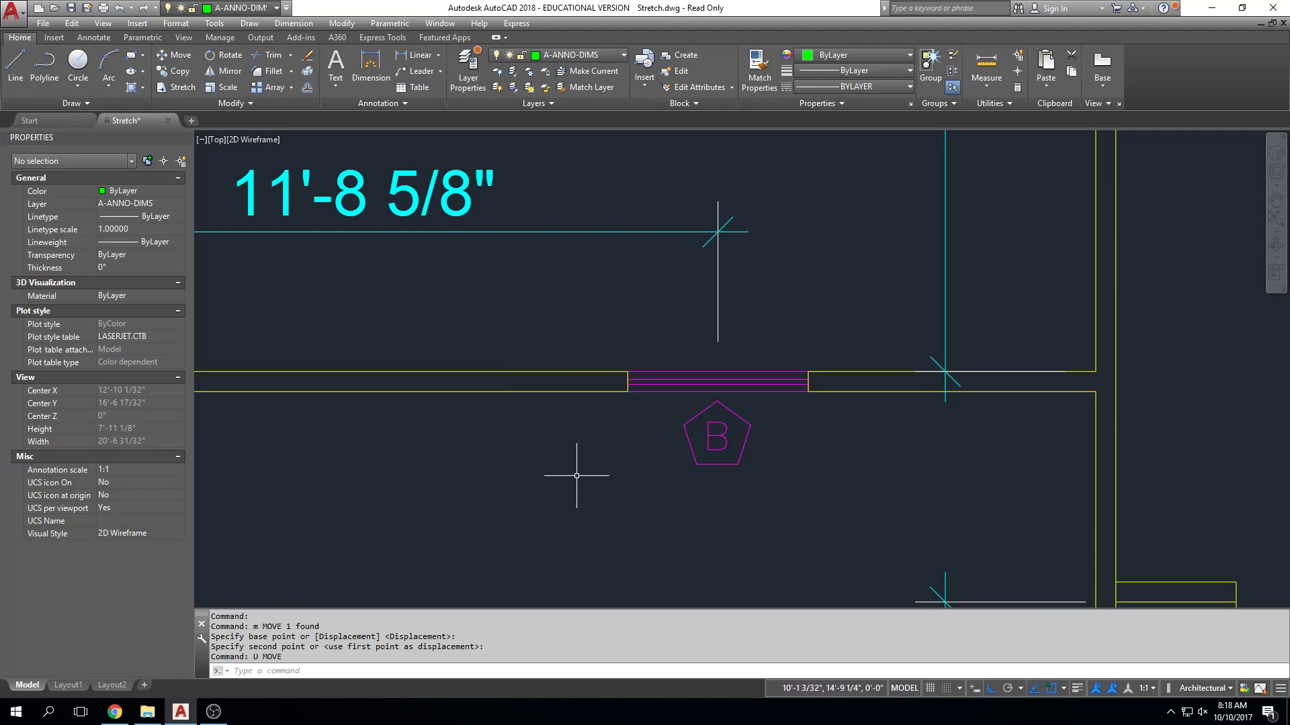
key("Escape")
key("Escape")
type("s")
key("Return")
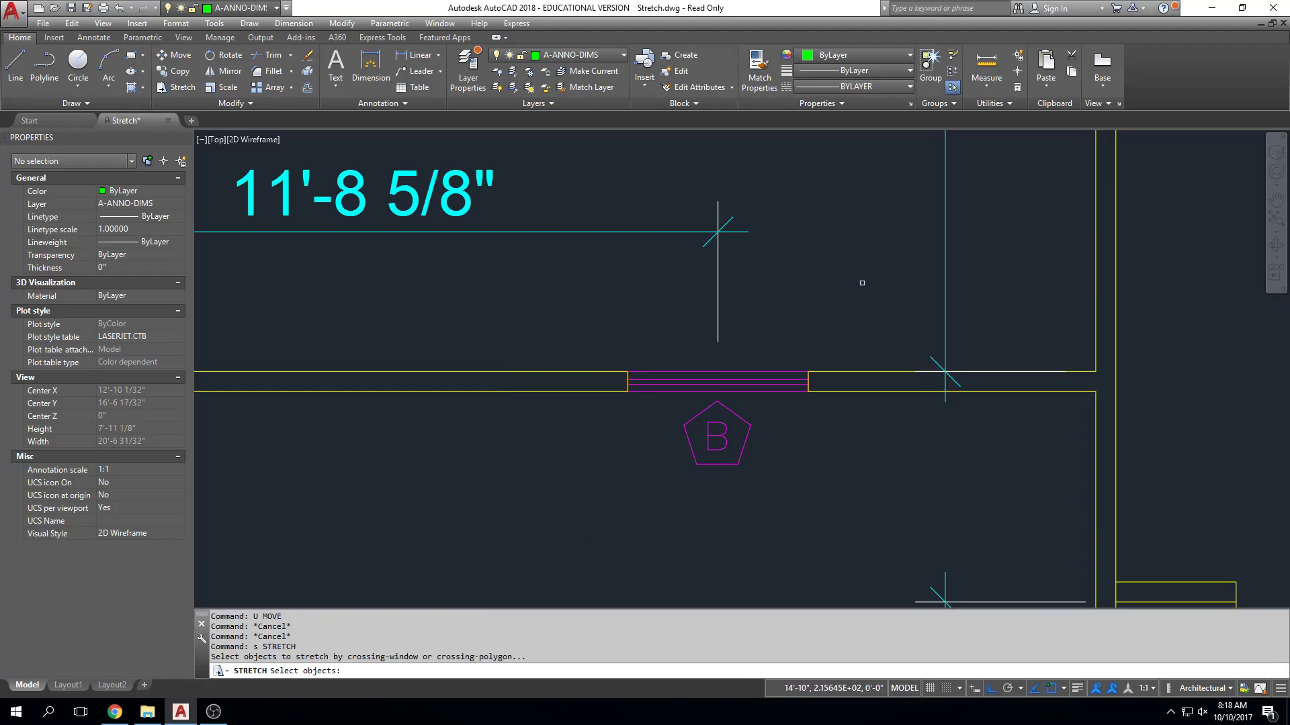
left_click(862, 283)
left_click(575, 522)
key("Return")
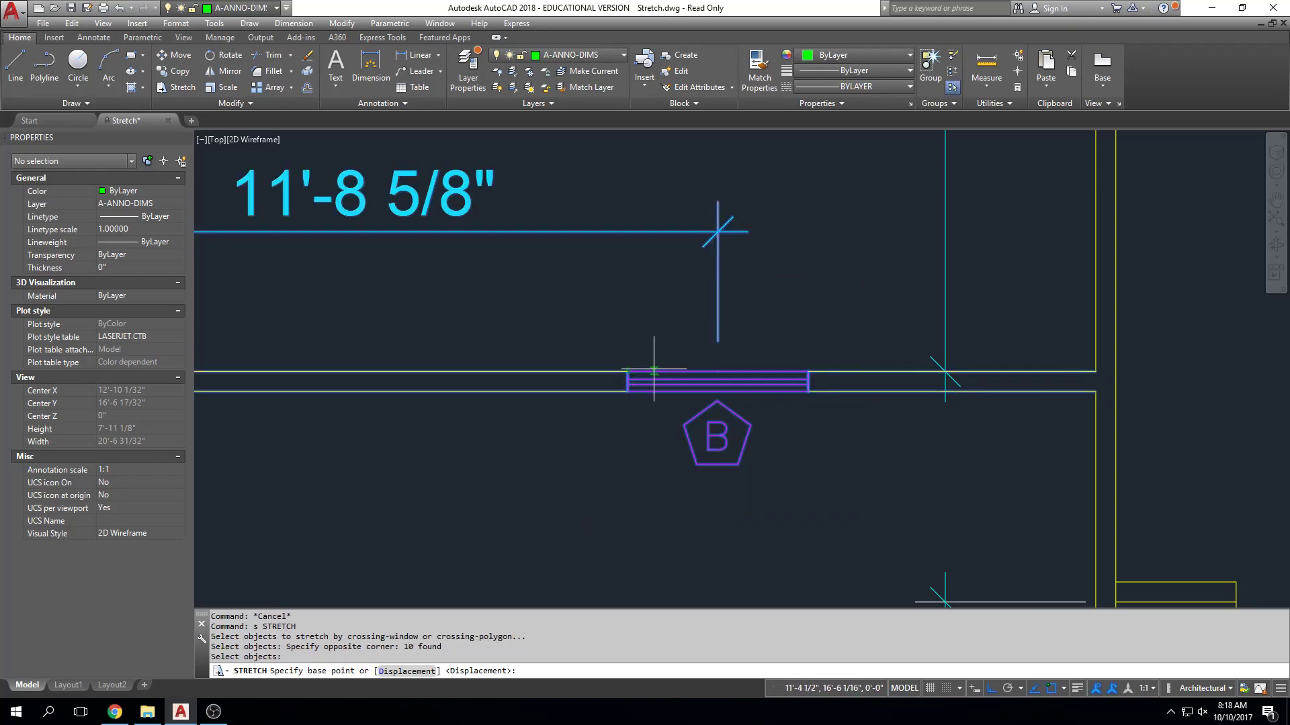
key("Escape")
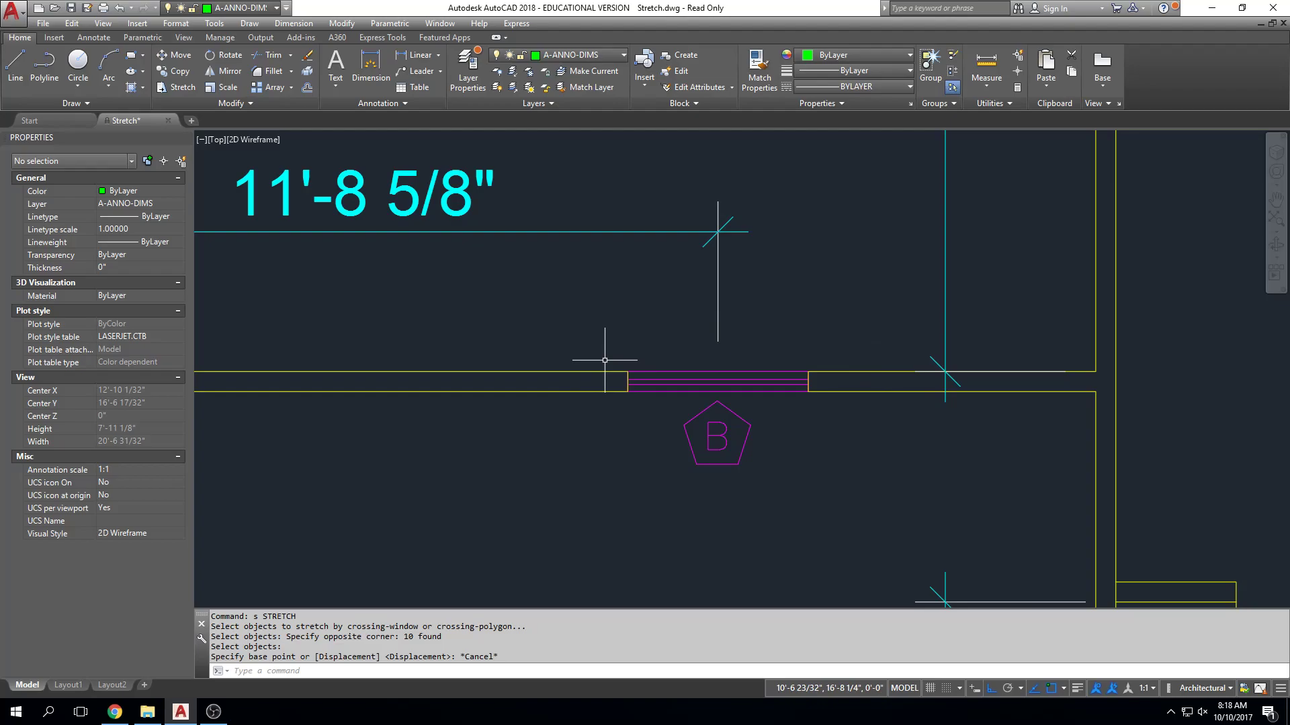
key("Escape")
key("Escape")
key("Escape")
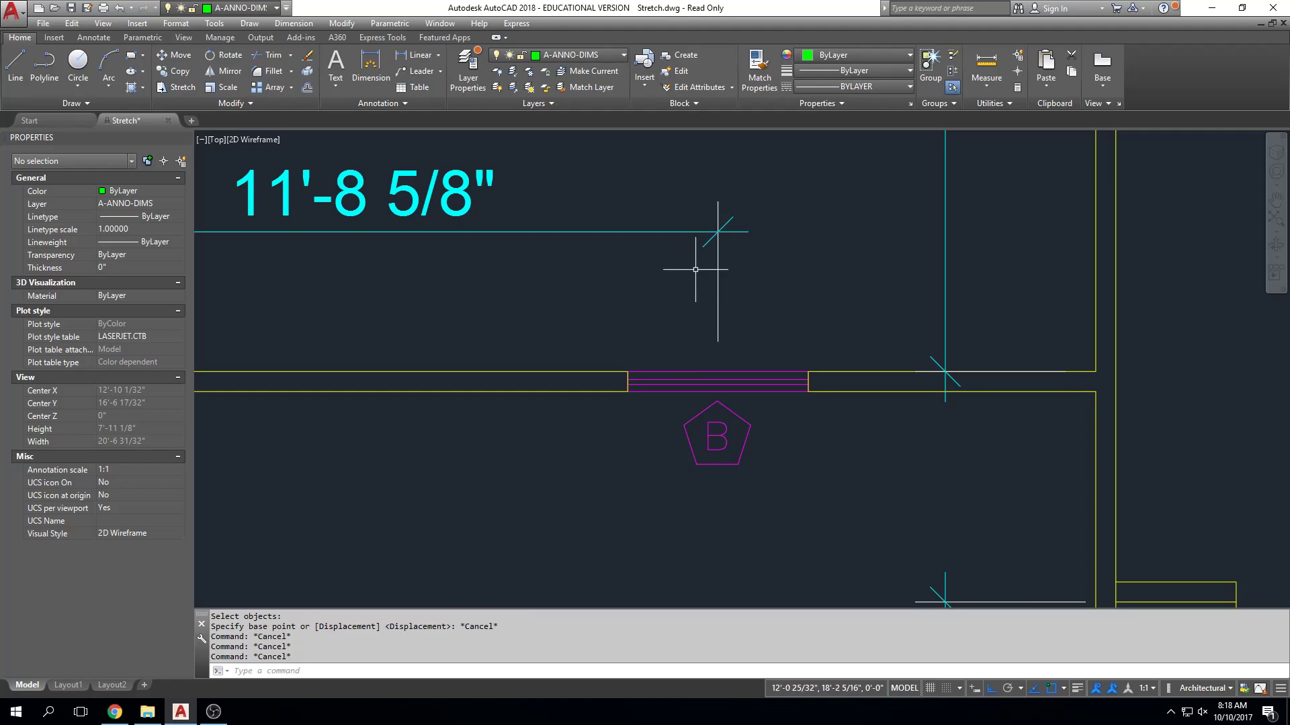
Review the whole house floor plan together with the STRETCH assignment notes.
scroll(692, 269, "down", 2)
scroll(702, 353, "down", 2)
middle_click_drag(699, 405, 604, 423)
middle_click_drag(783, 306, 734, 447)
scroll(734, 324, "down", 2)
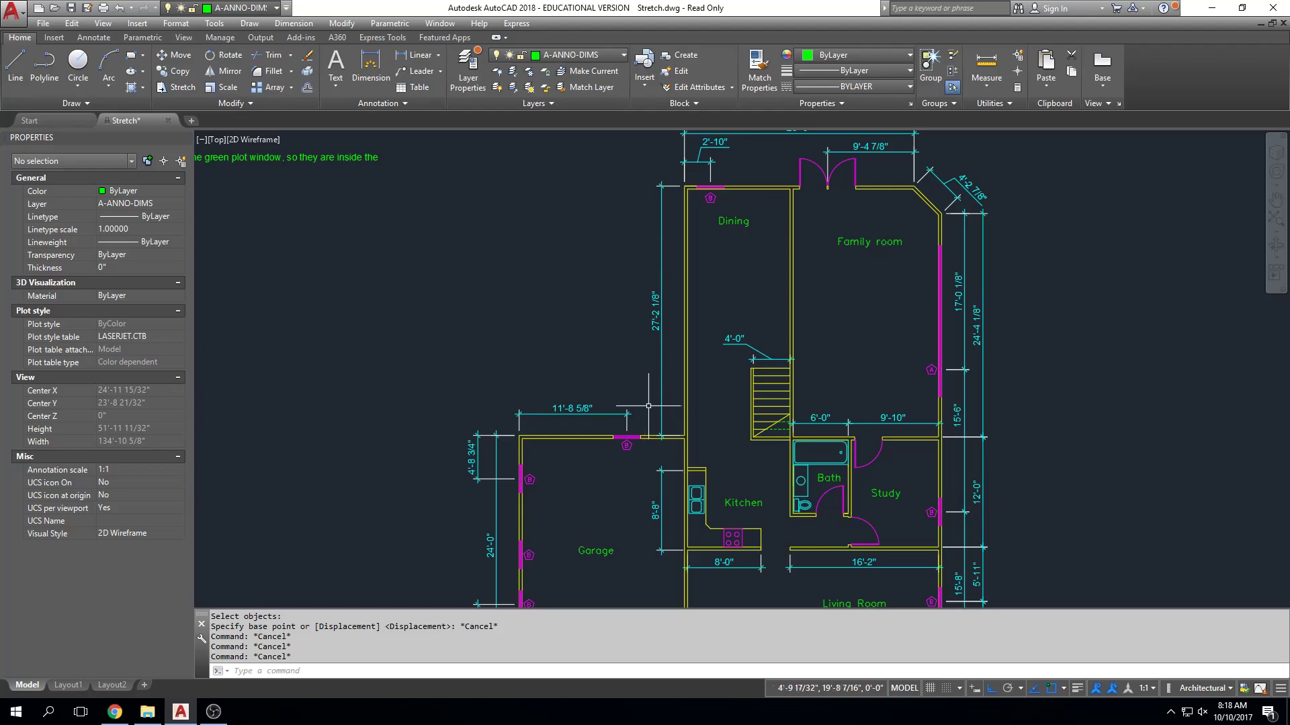
scroll(655, 383, "down", 3)
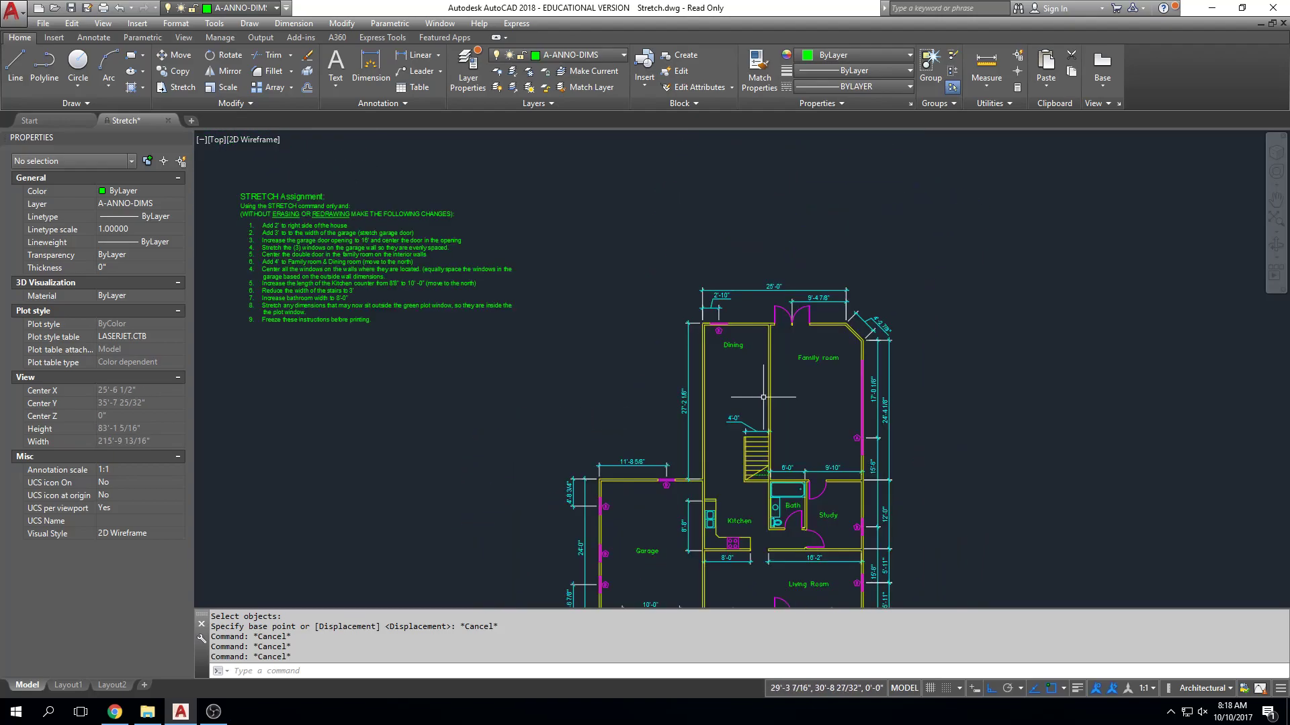
middle_click_drag(829, 410, 821, 374)
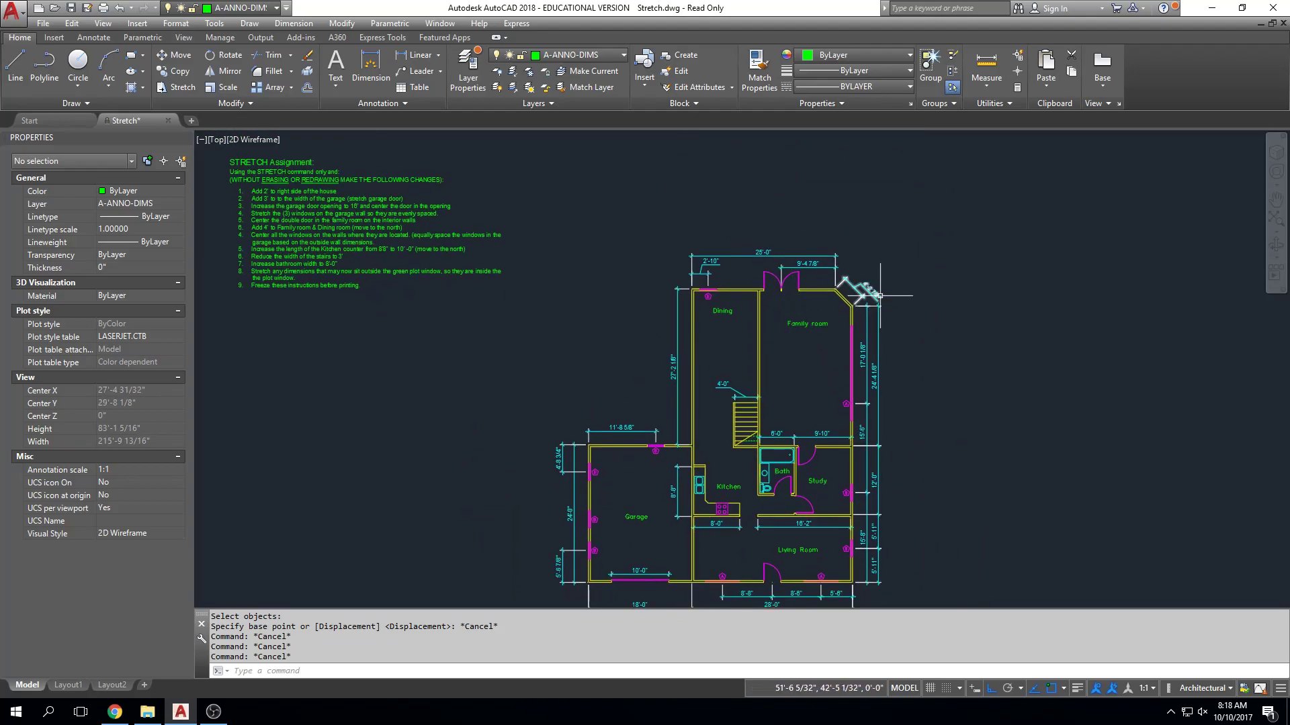
type("L")
key("Return")
left_click(915, 316)
key("Escape")
scroll(811, 313, "up", 4)
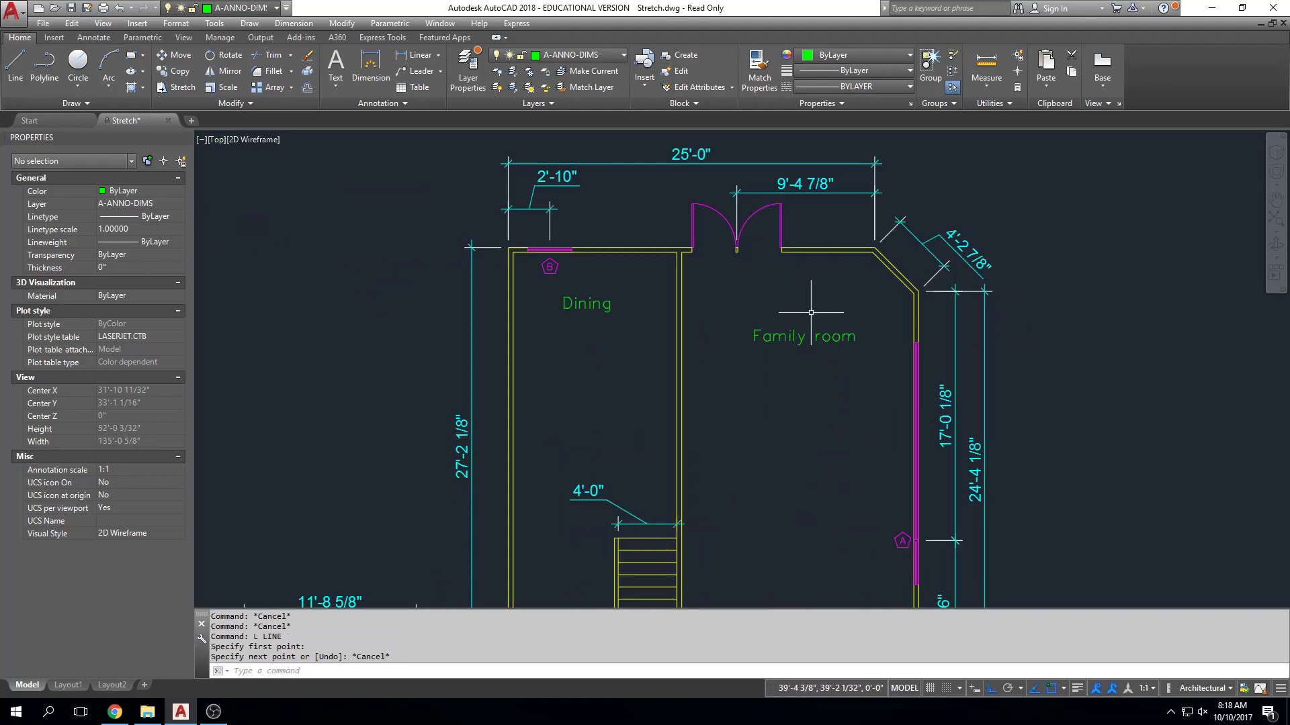
Draw two separate vertical lines about 7'-10" long in the family room, one on each side of the room label.
scroll(811, 313, "up", 2)
key("Return")
left_click(908, 312)
left_click(904, 496)
key("Escape")
key("Return")
left_click(652, 306)
left_click(653, 489)
key("Escape")
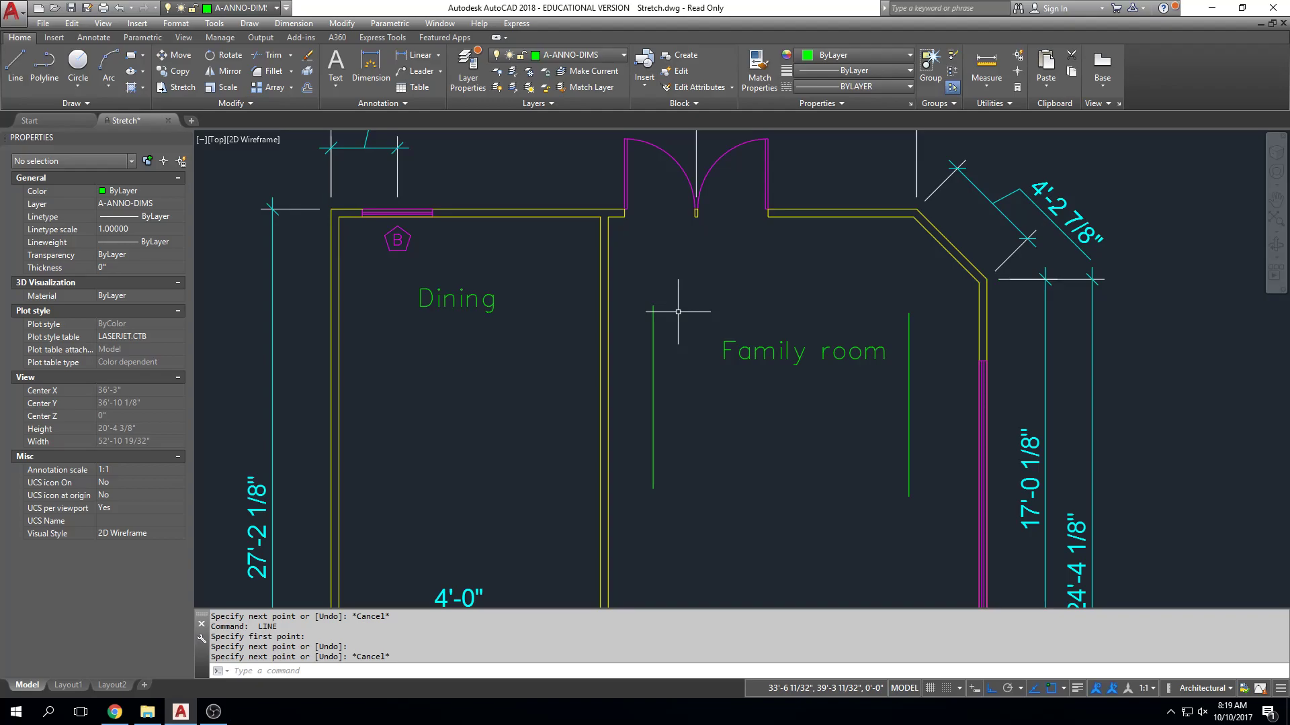
key("Escape")
key("Escape")
key("Escape")
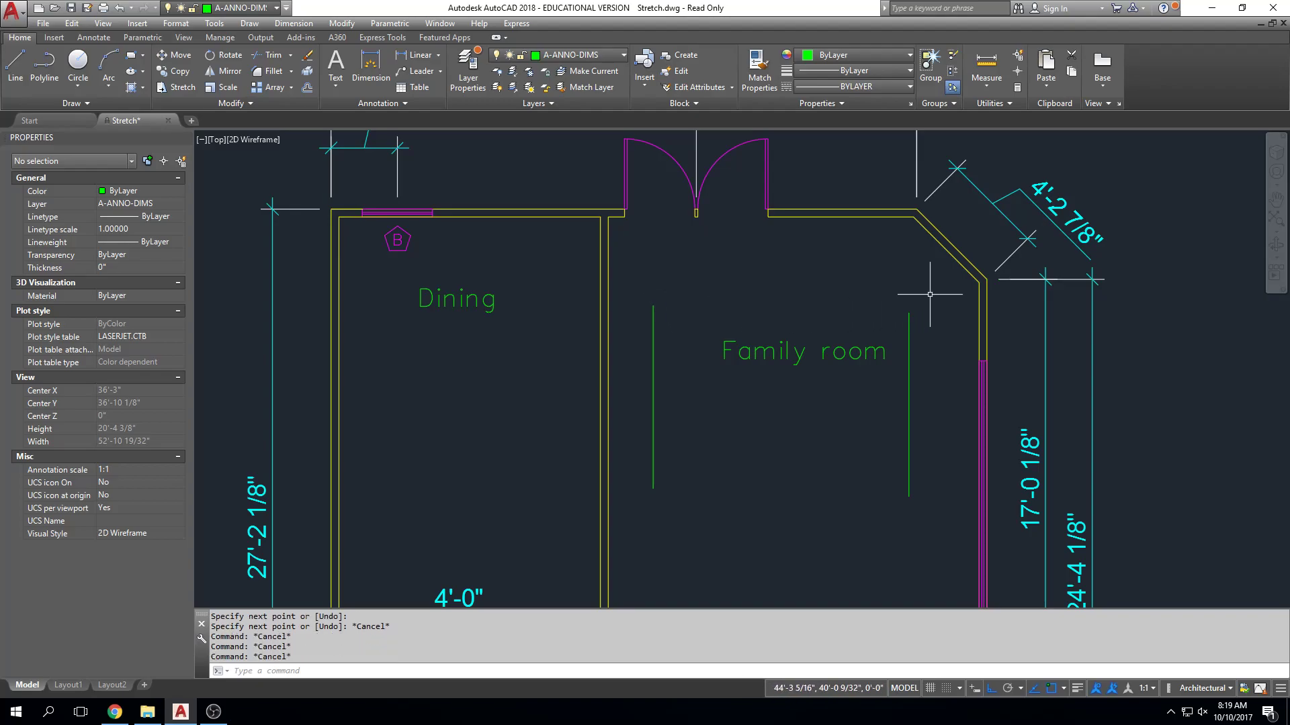
Select the family room's east green line to examine its end and midpoint grips, and deselect it.
left_click(909, 323)
left_click(764, 151)
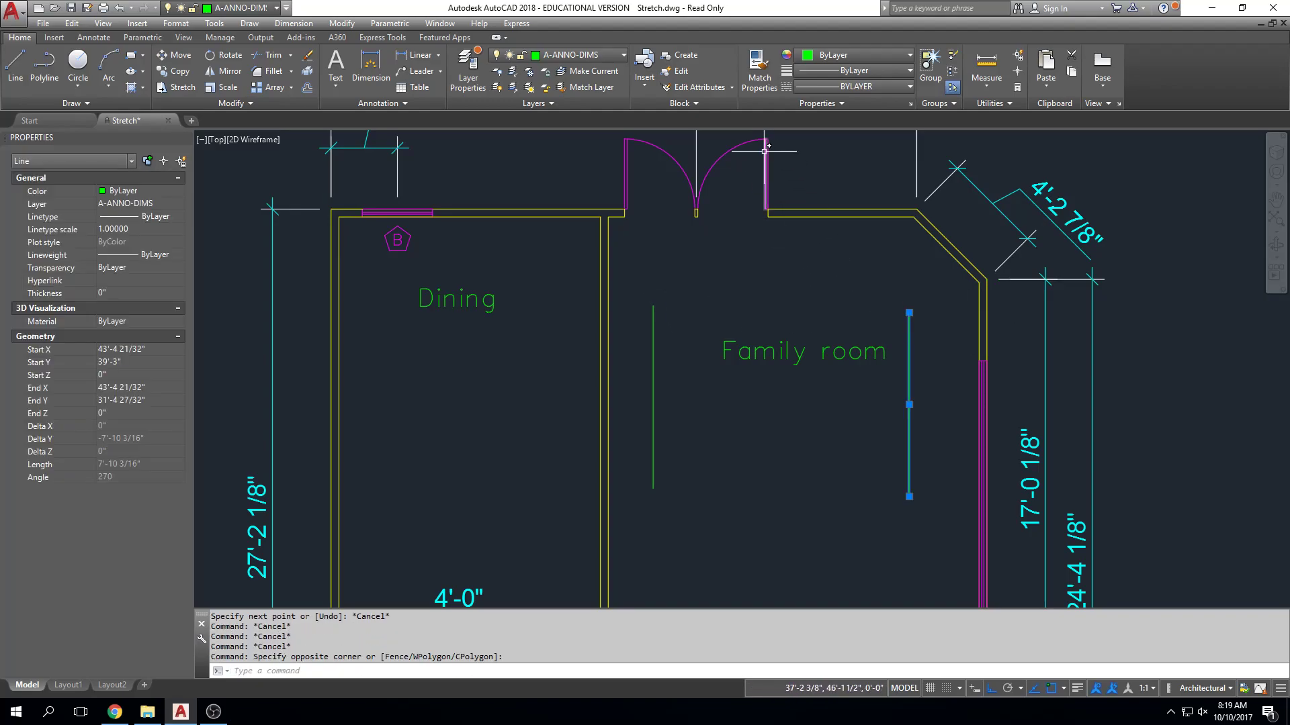
scroll(904, 289, "up", 4)
scroll(885, 281, "down", 2)
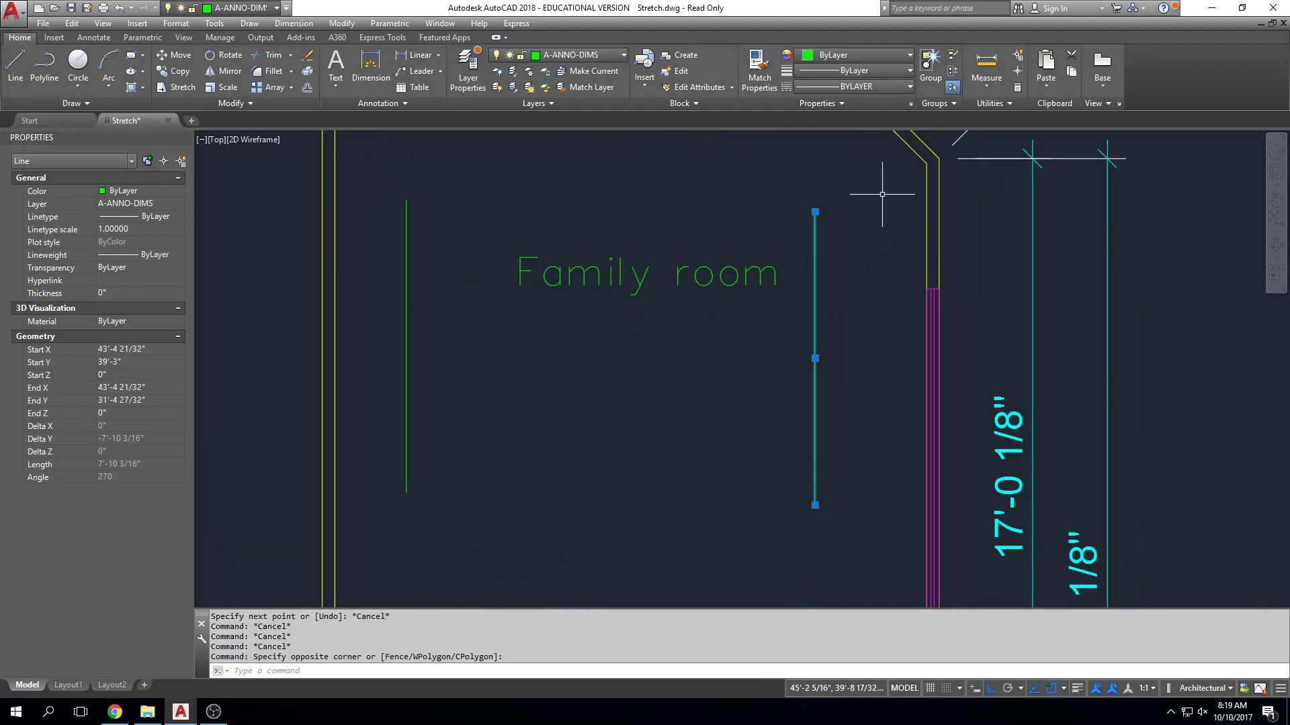
mouse_move(815, 212)
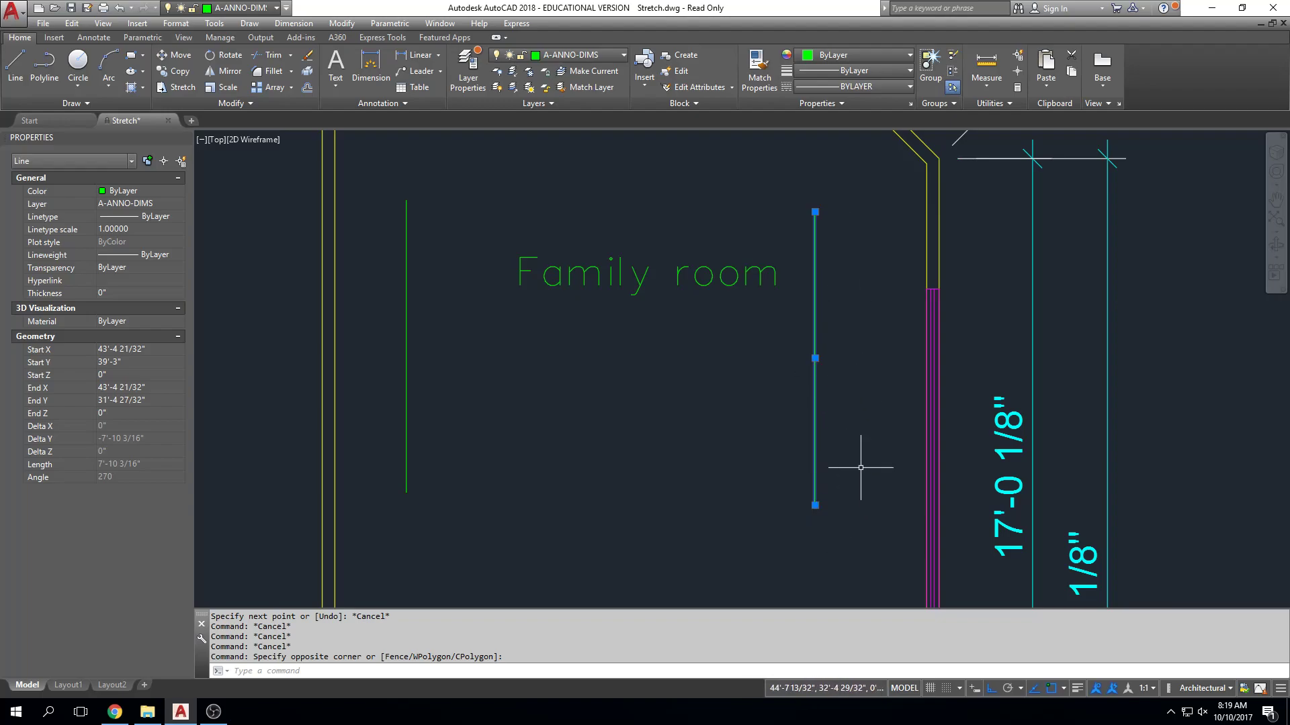
key("Escape")
scroll(512, 309, "down", 2)
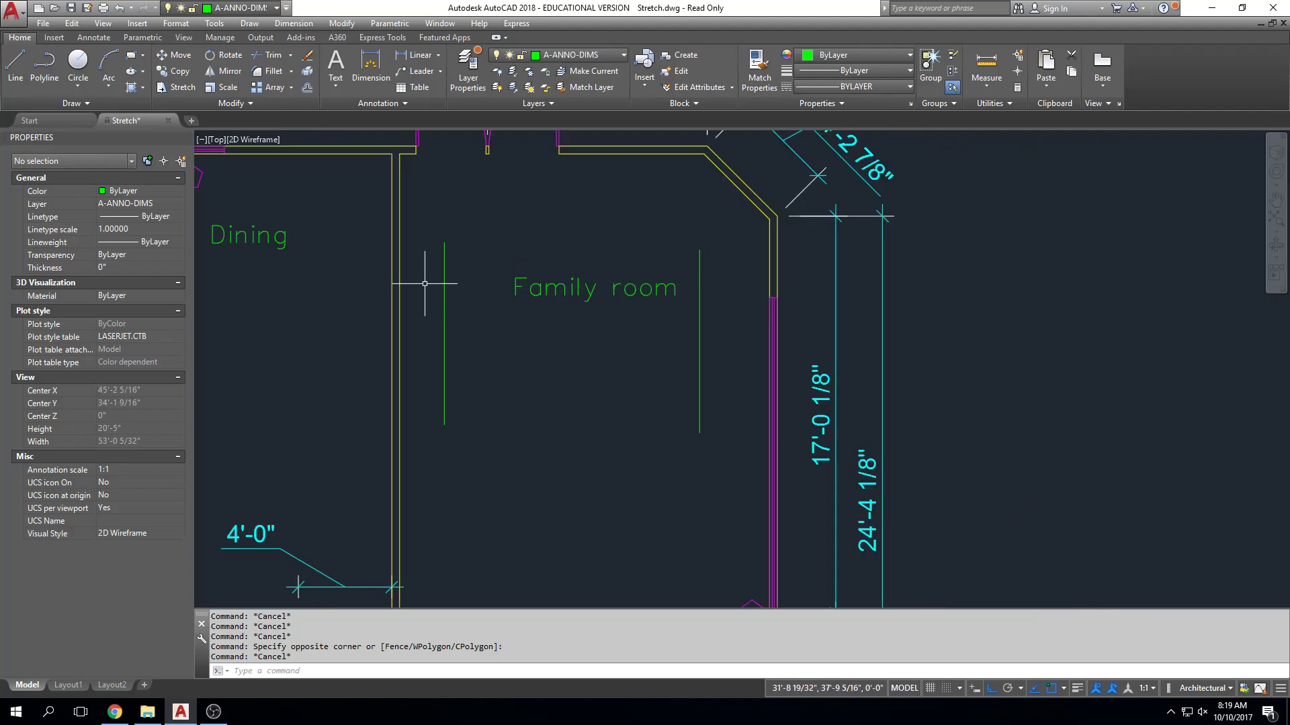
Select the wall line between the dining and family rooms to examine its grips, and deselect it.
left_click(399, 284)
scroll(466, 317, "down", 2)
mouse_move(465, 318)
middle_mouse_down()
mouse_move(521, 213)
mouse_move(515, 319)
middle_mouse_up()
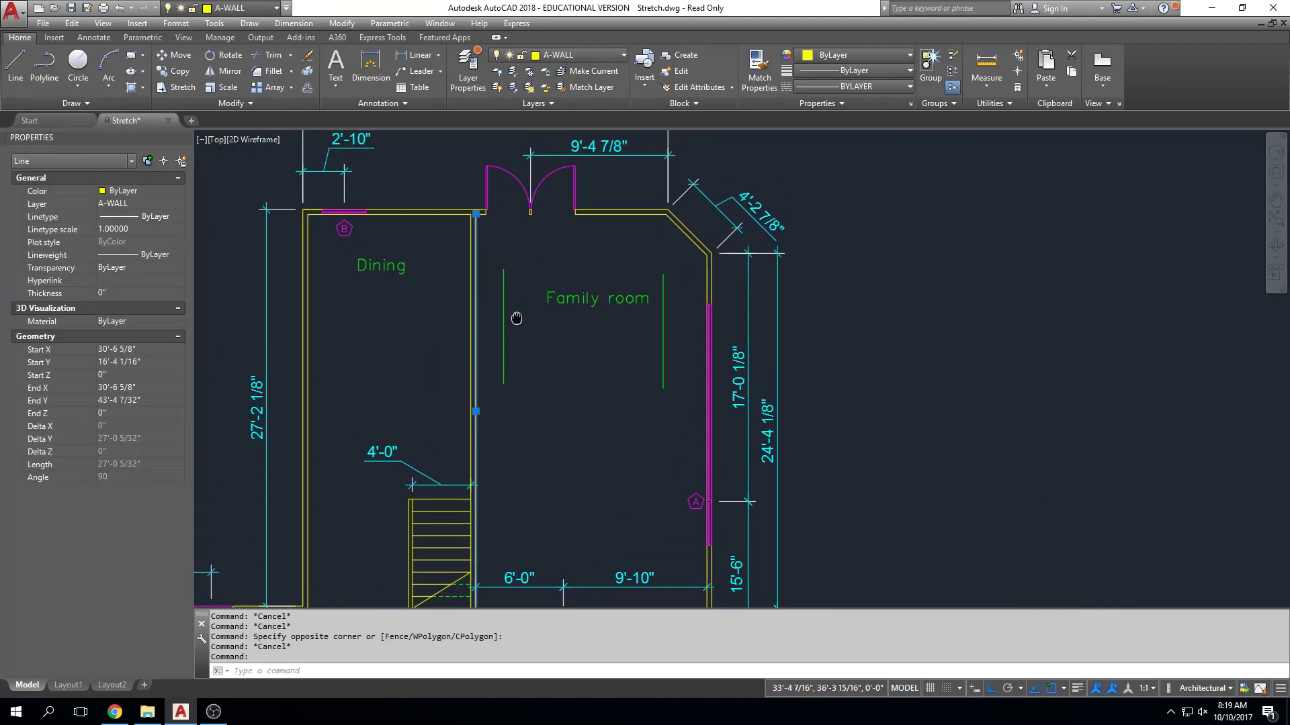
scroll(516, 318, "down", 4)
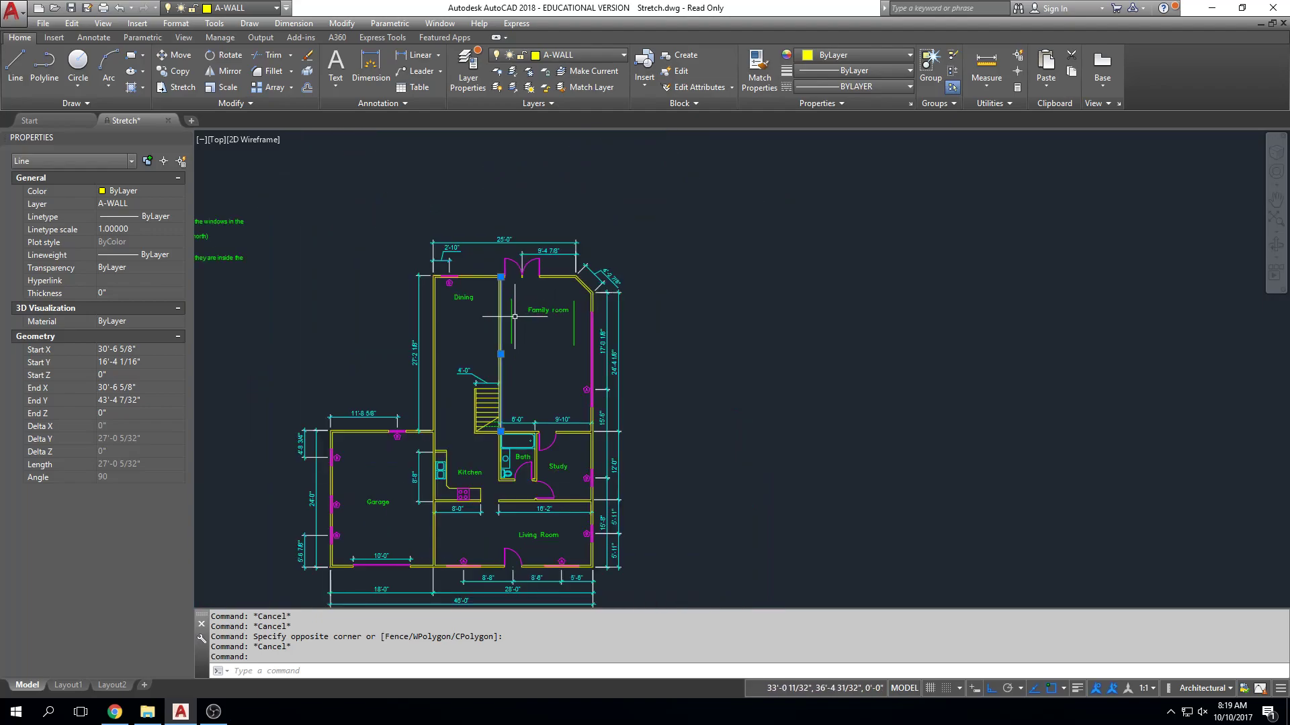
key("Escape")
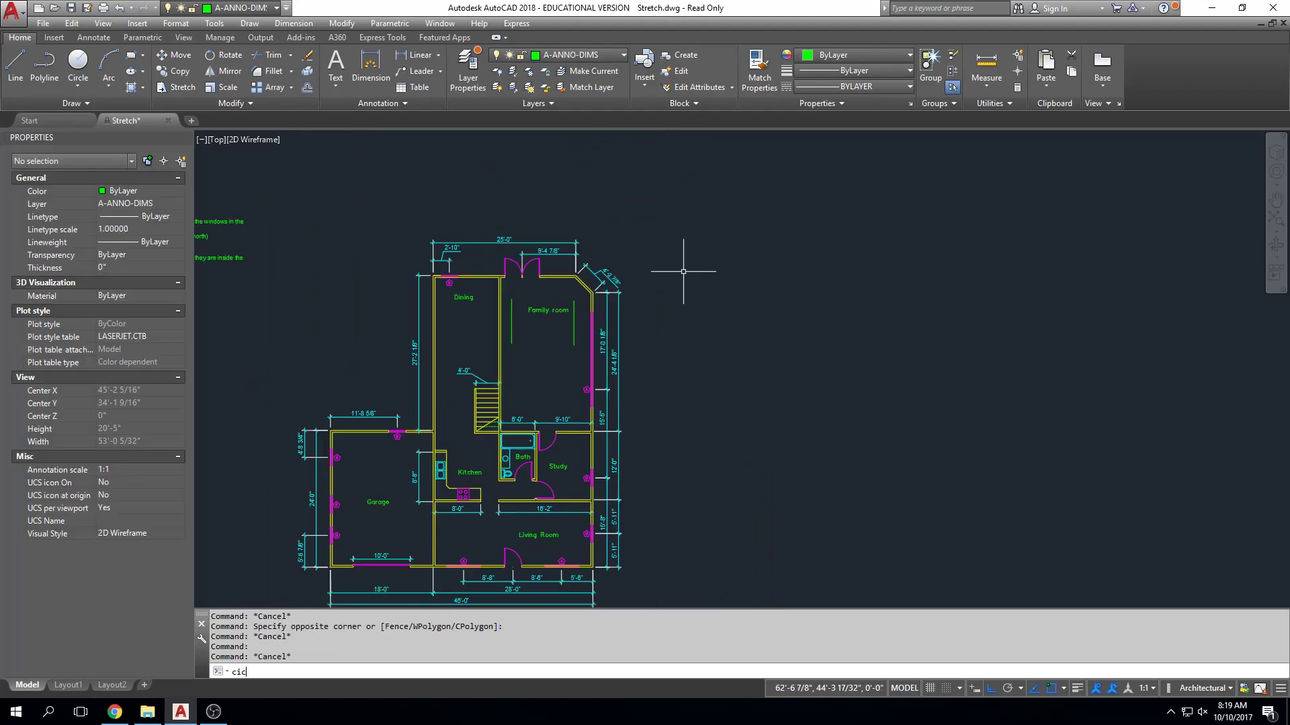
Draw a circle with a radius of about 4'-10" east of the house and inspect its grips.
type("cle")
key("Return")
left_click(690, 277)
left_click(705, 249)
key("Escape")
left_click(709, 257)
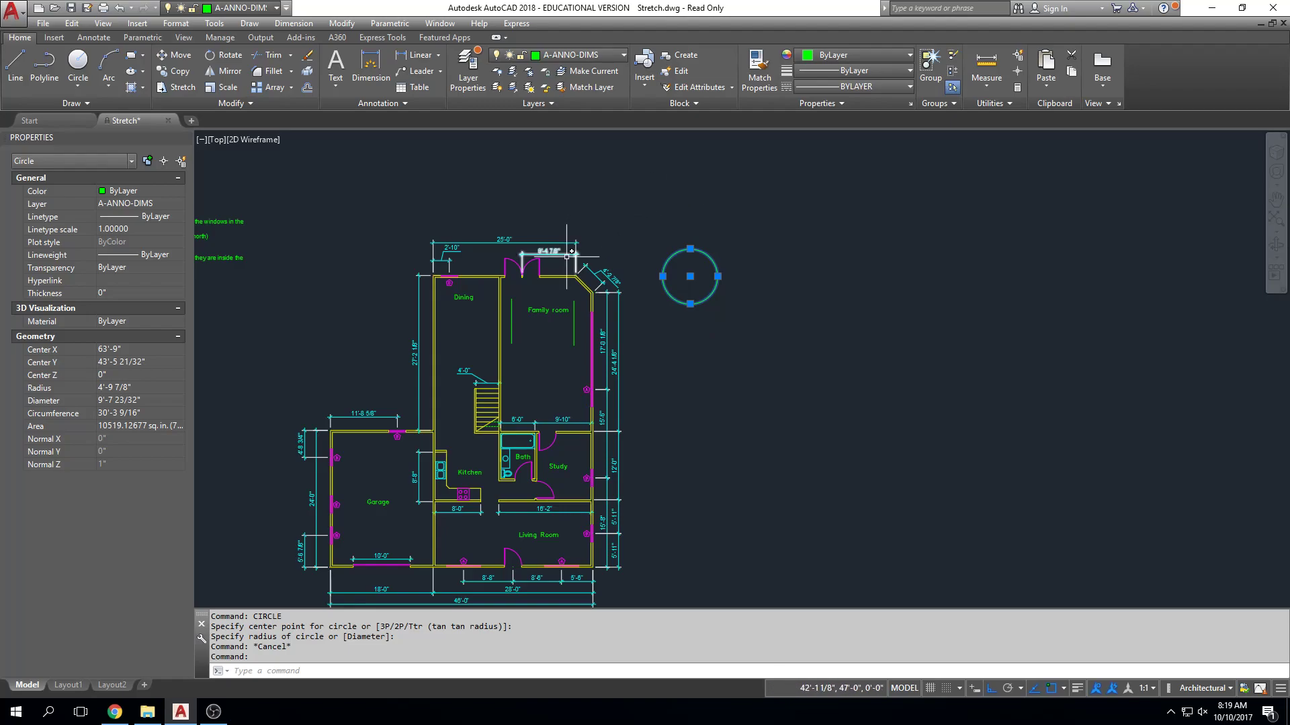
key("Escape")
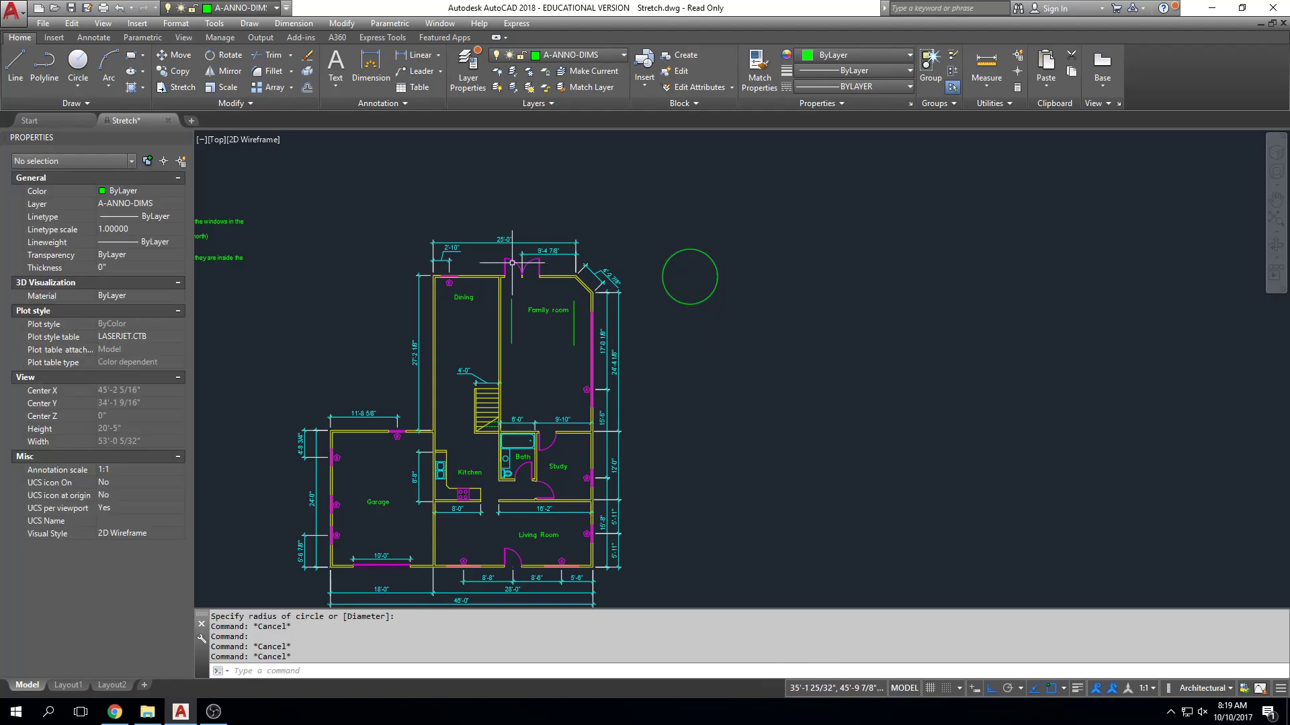
Grip-stretch the north end of the family room's east green line to the inner face of the north wall.
scroll(581, 298, "up", 4)
left_click(564, 301)
key("Escape")
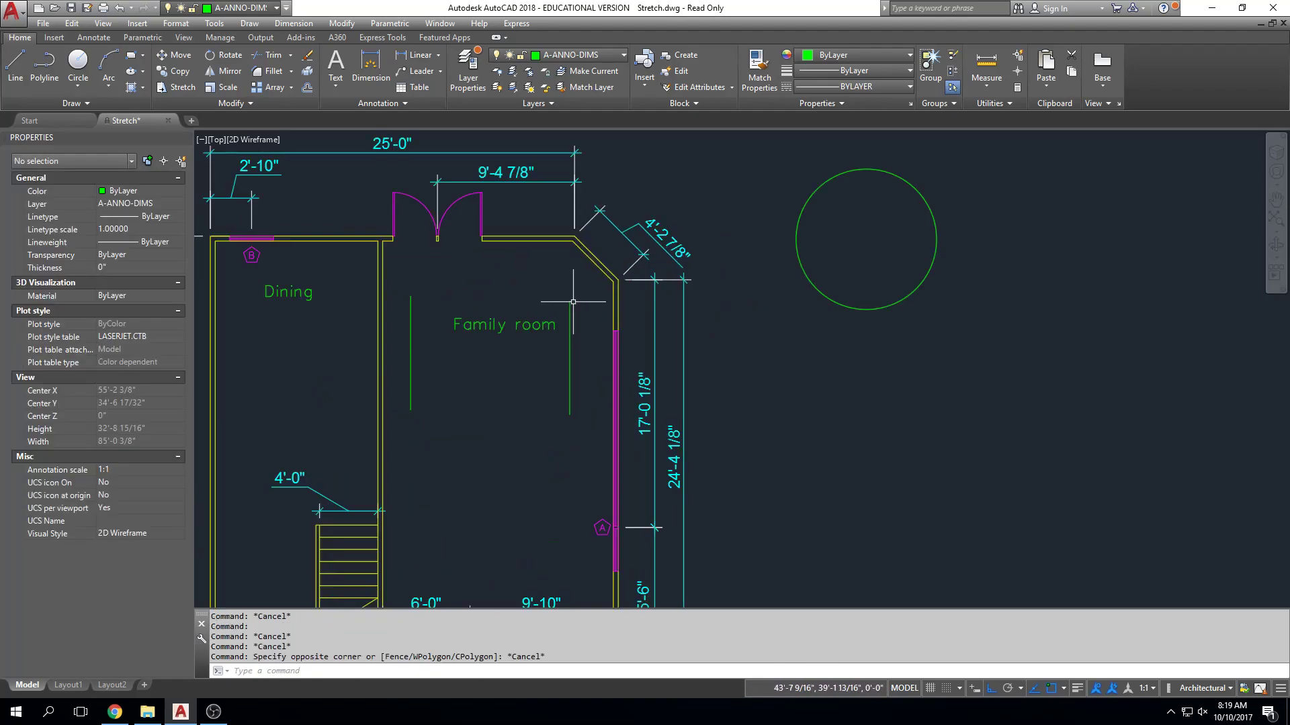
left_click(569, 300)
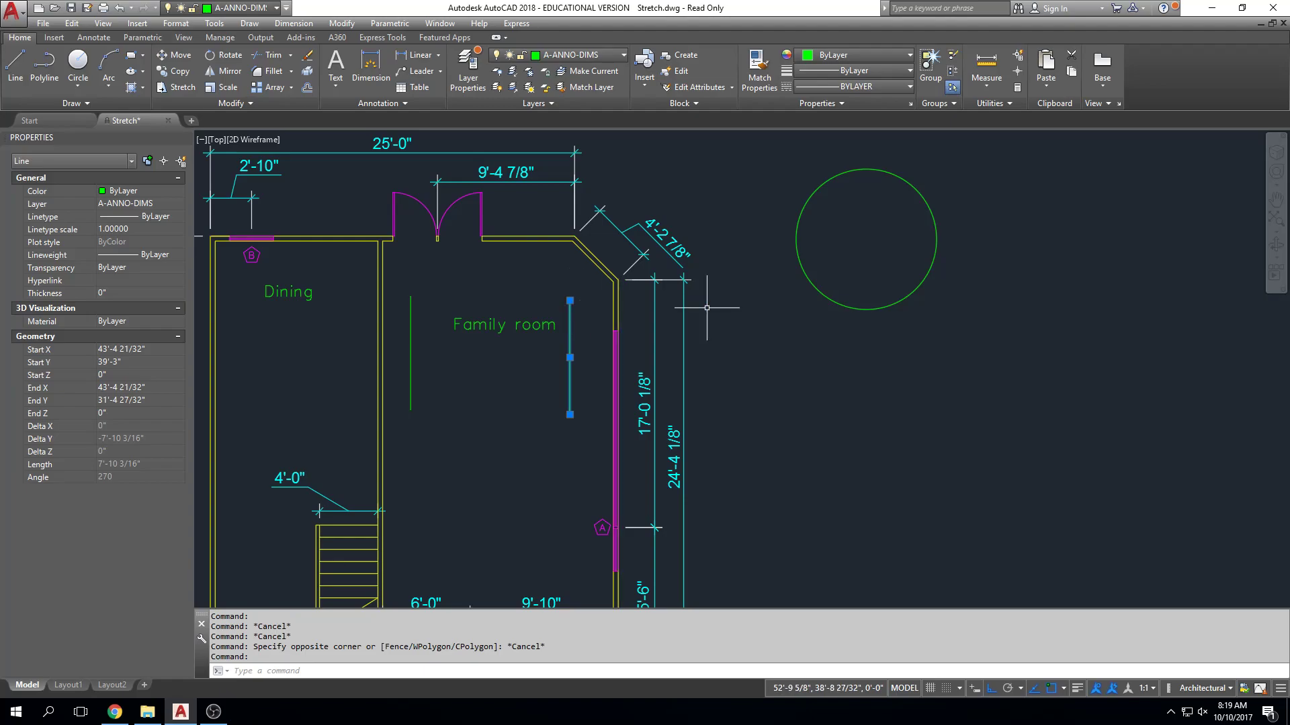
scroll(549, 337, "up", 4)
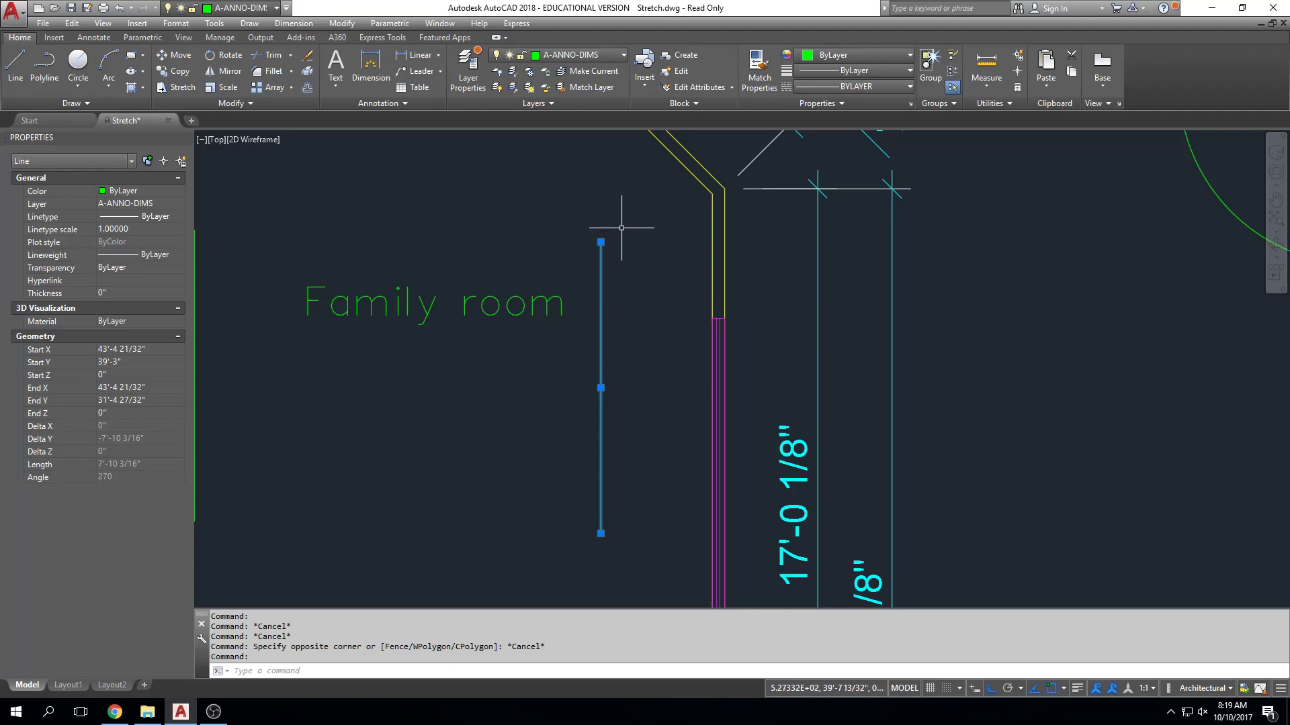
mouse_move(601, 242)
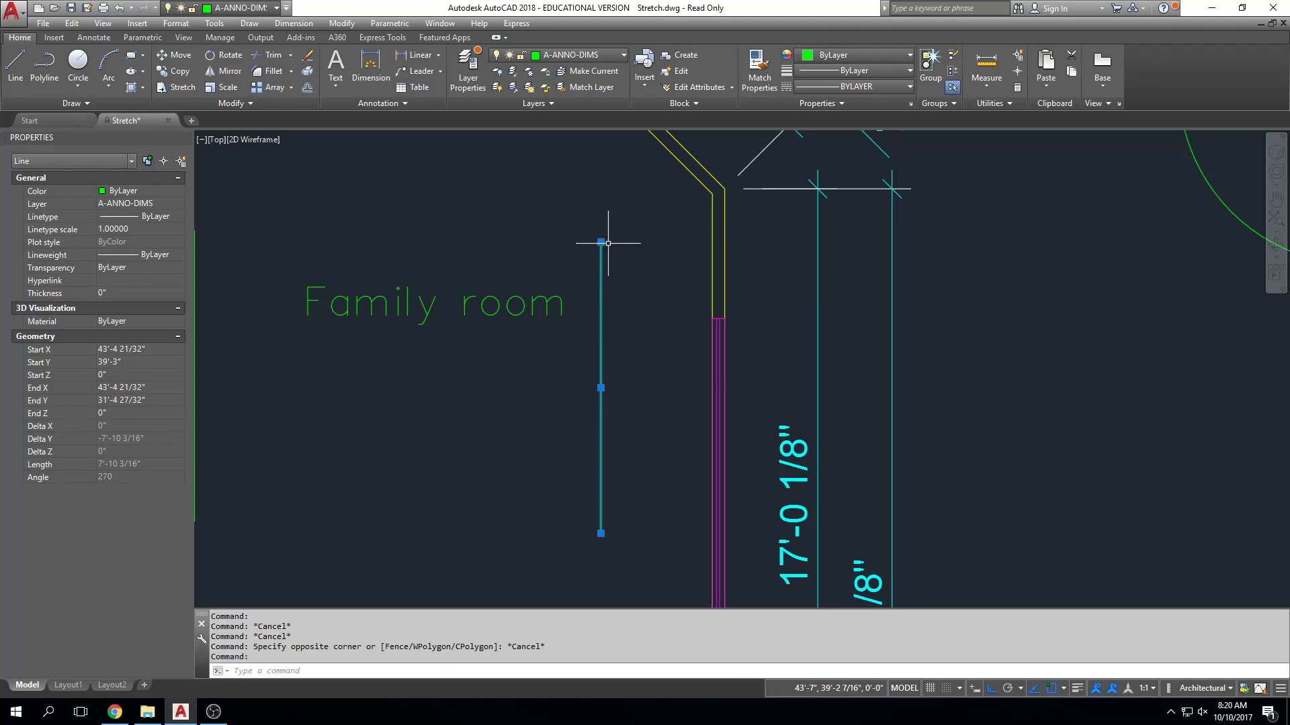
left_click(601, 242)
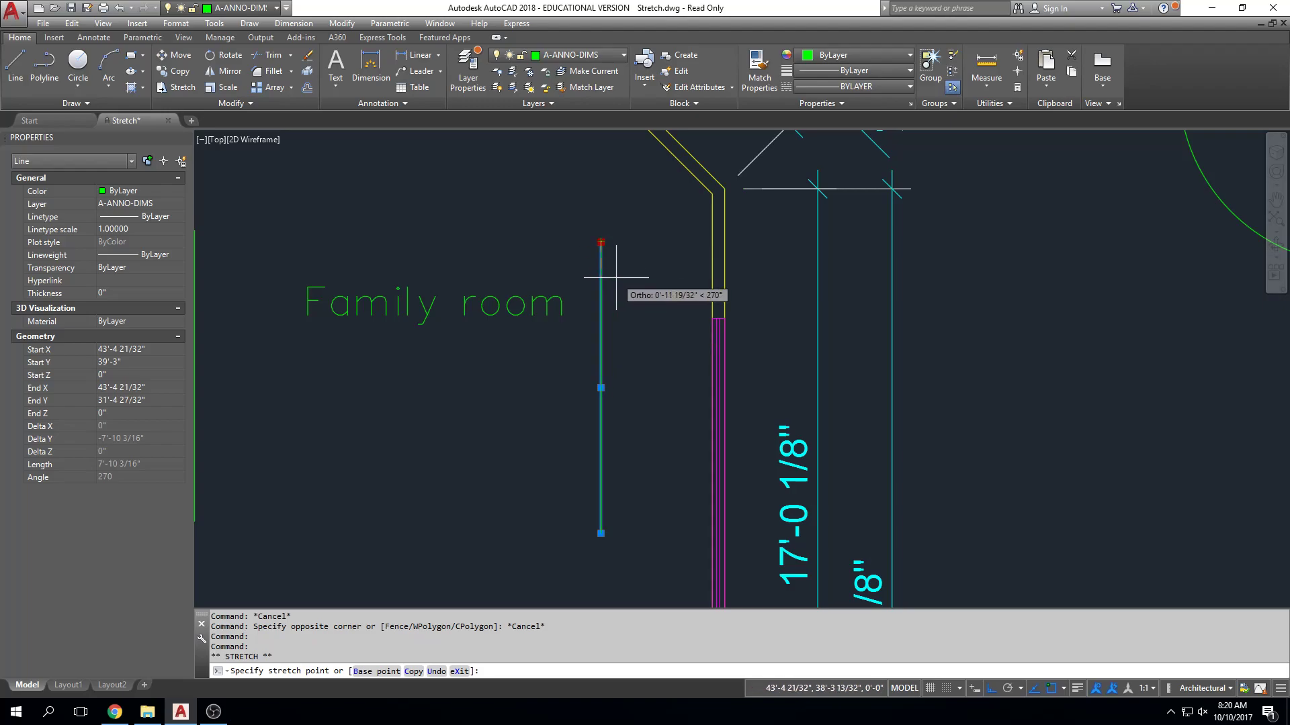
key("Escape")
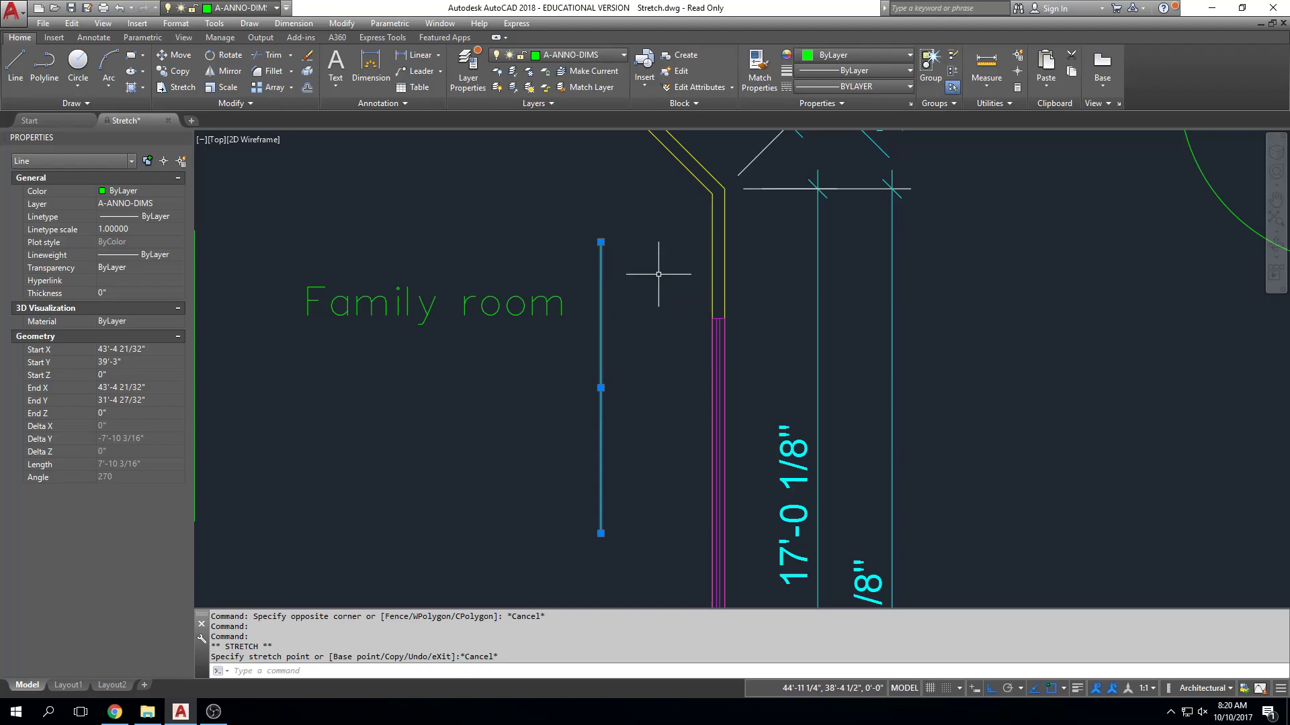
left_click(600, 242)
scroll(598, 215, "up", 4)
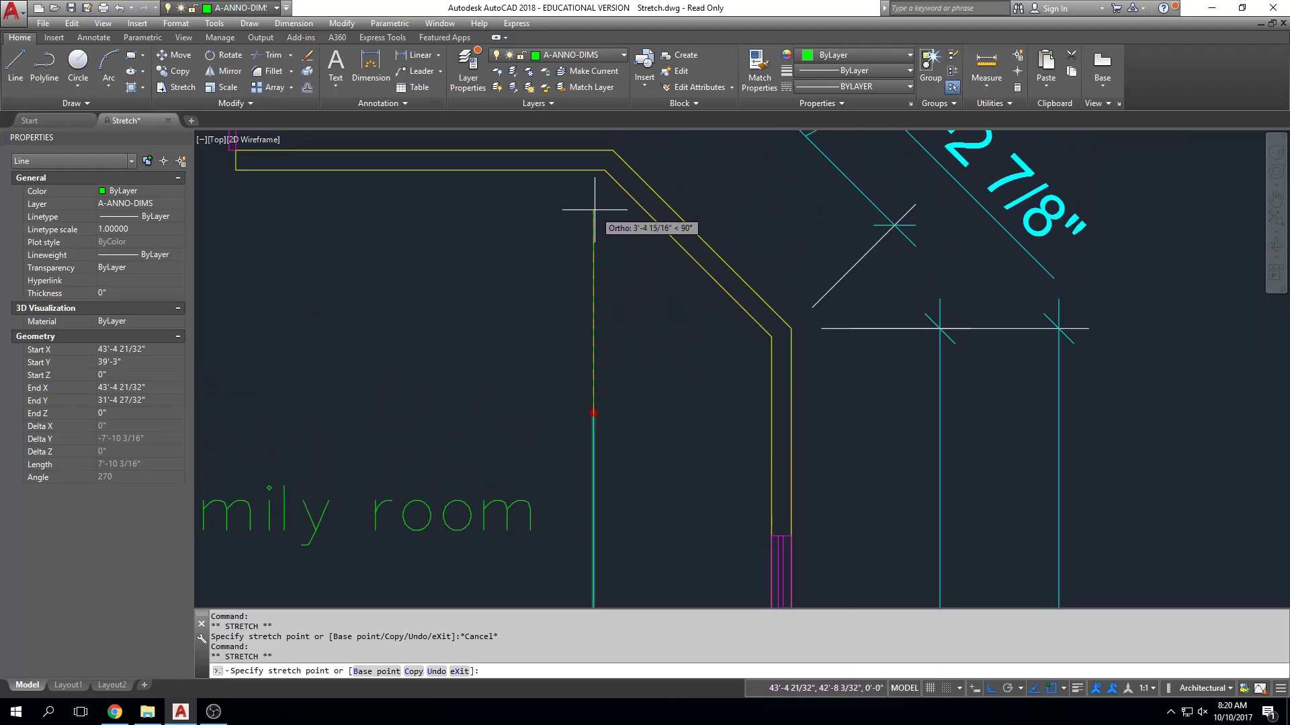
left_click(593, 171)
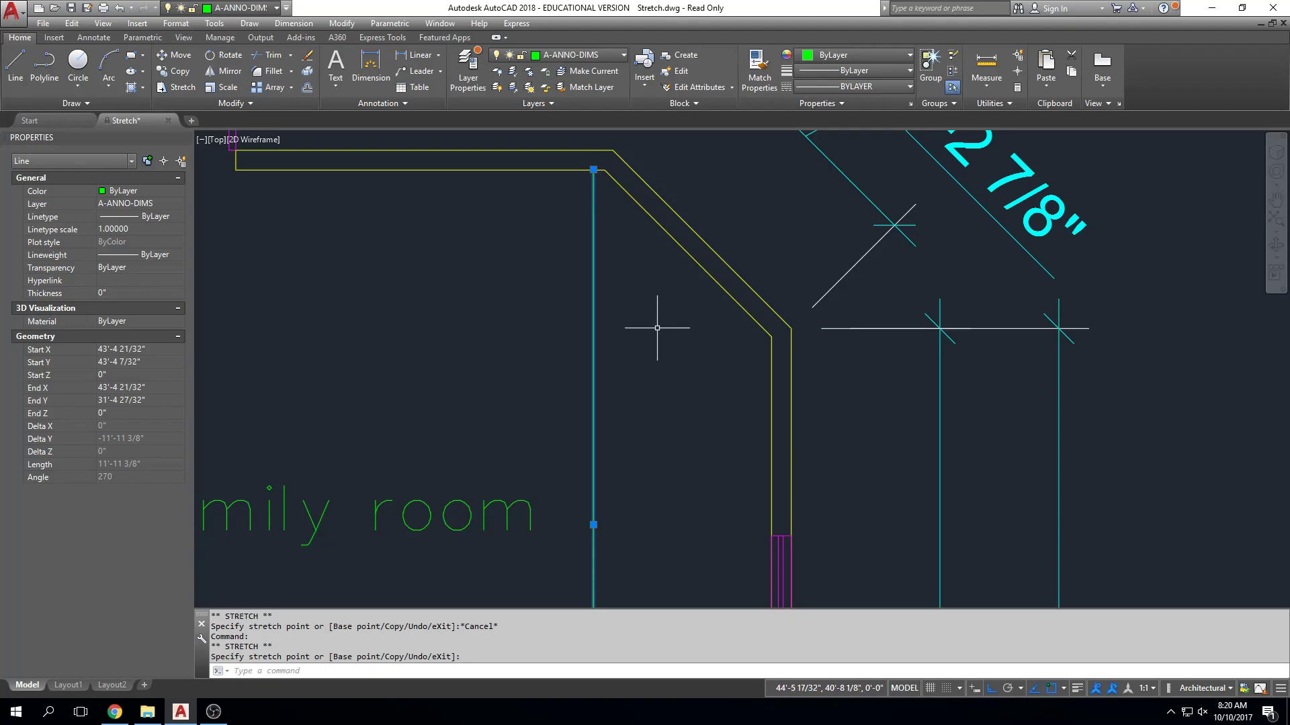
mouse_move(593, 170)
key("Escape")
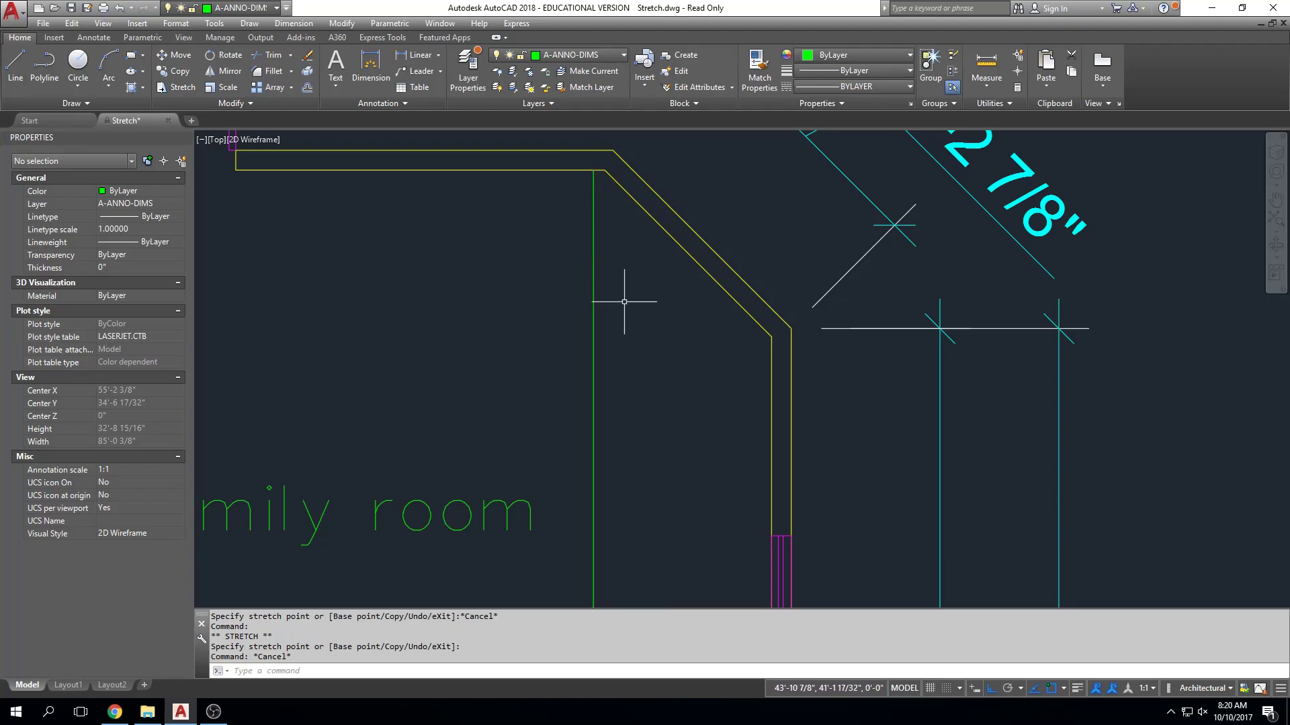
Grip-stretch the south end of the east green line down to the family room's south wall.
scroll(610, 339, "down", 5)
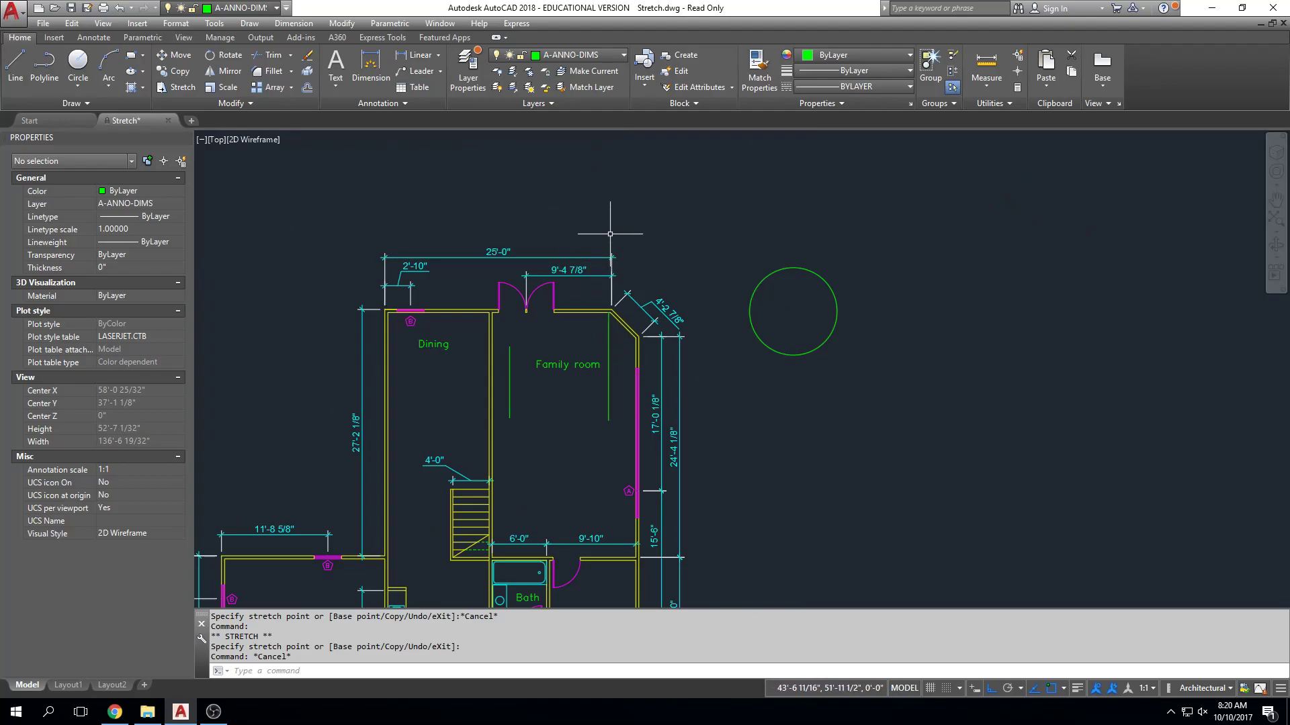
scroll(611, 437, "up", 2)
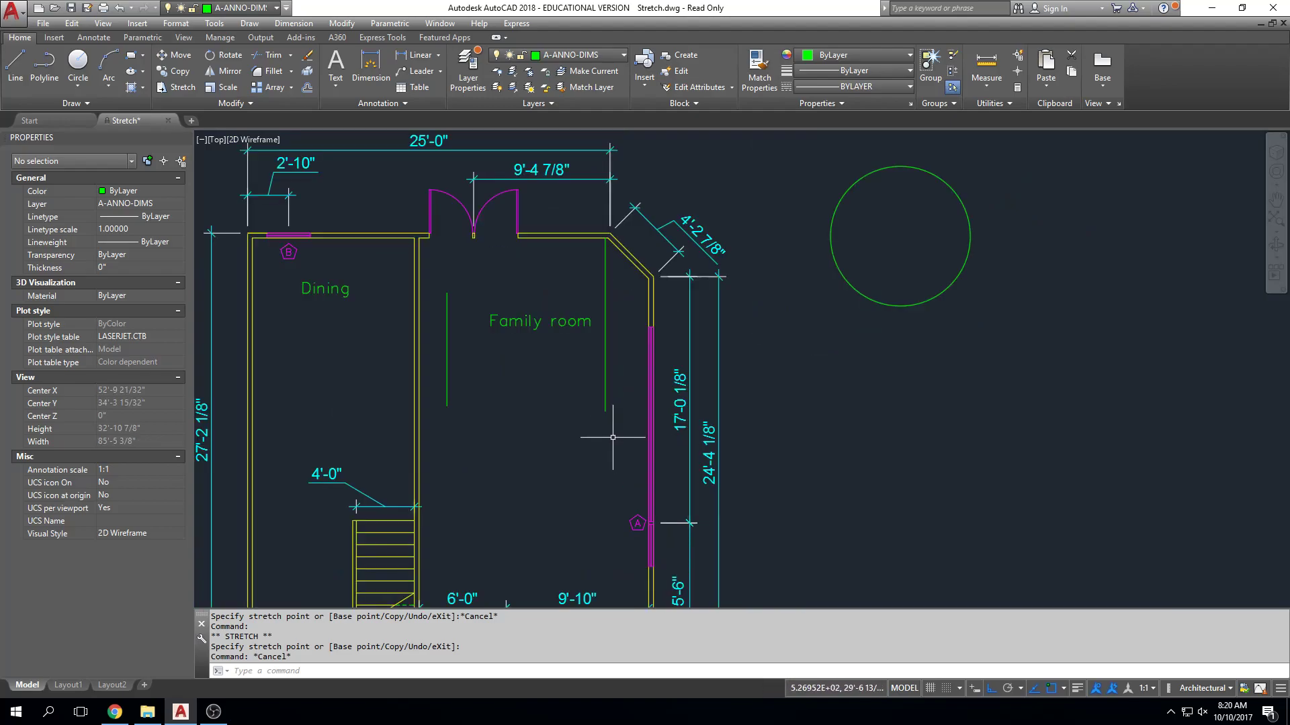
left_click(605, 402)
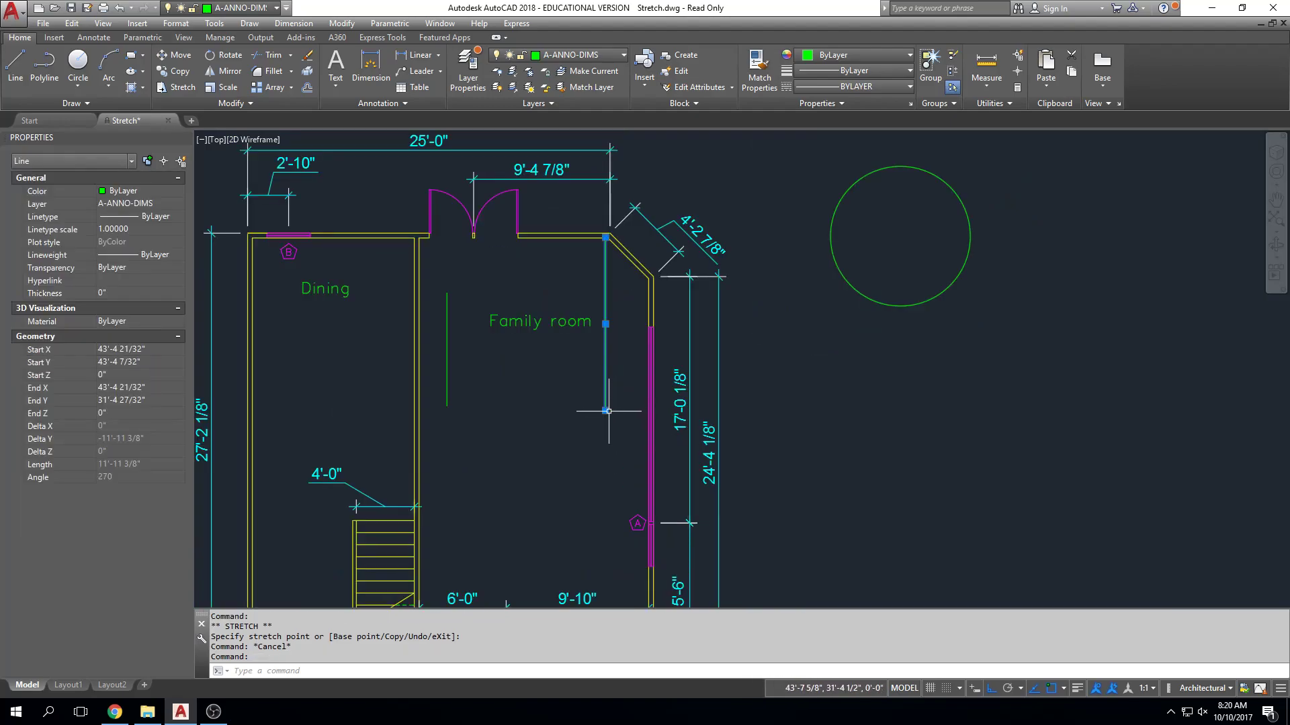
mouse_move(605, 411)
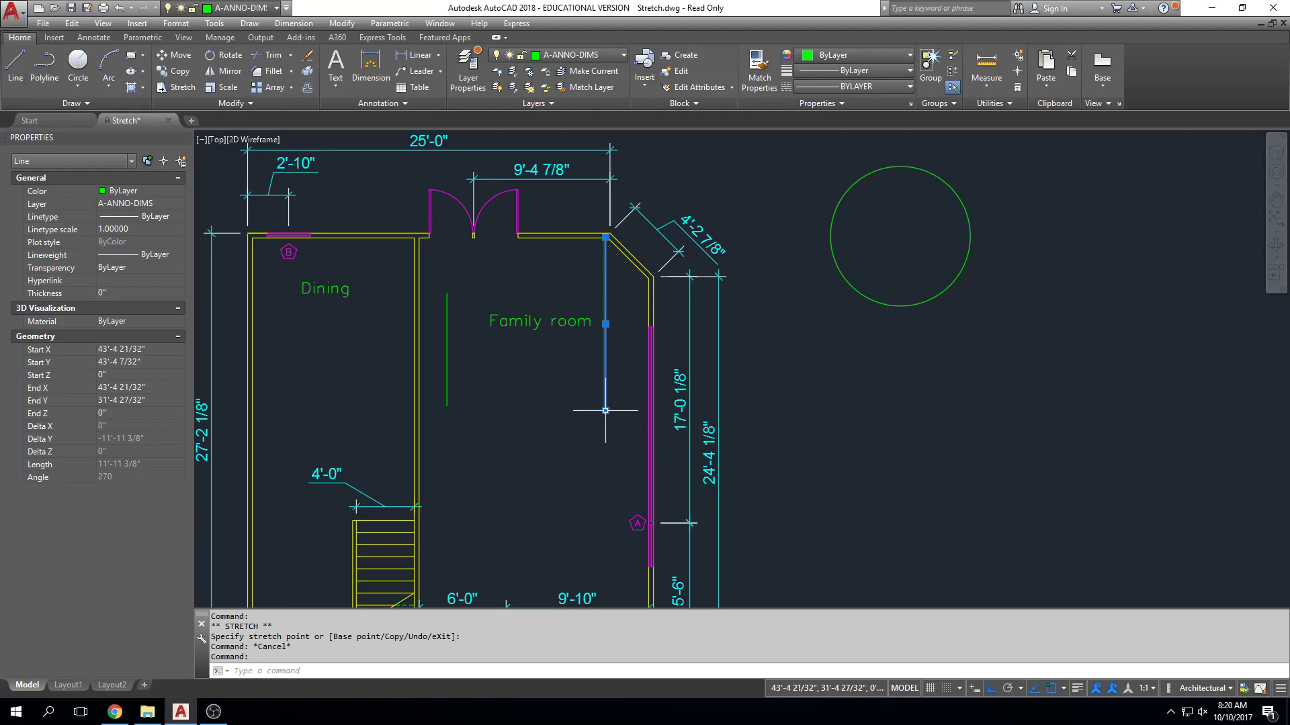
left_click(605, 410)
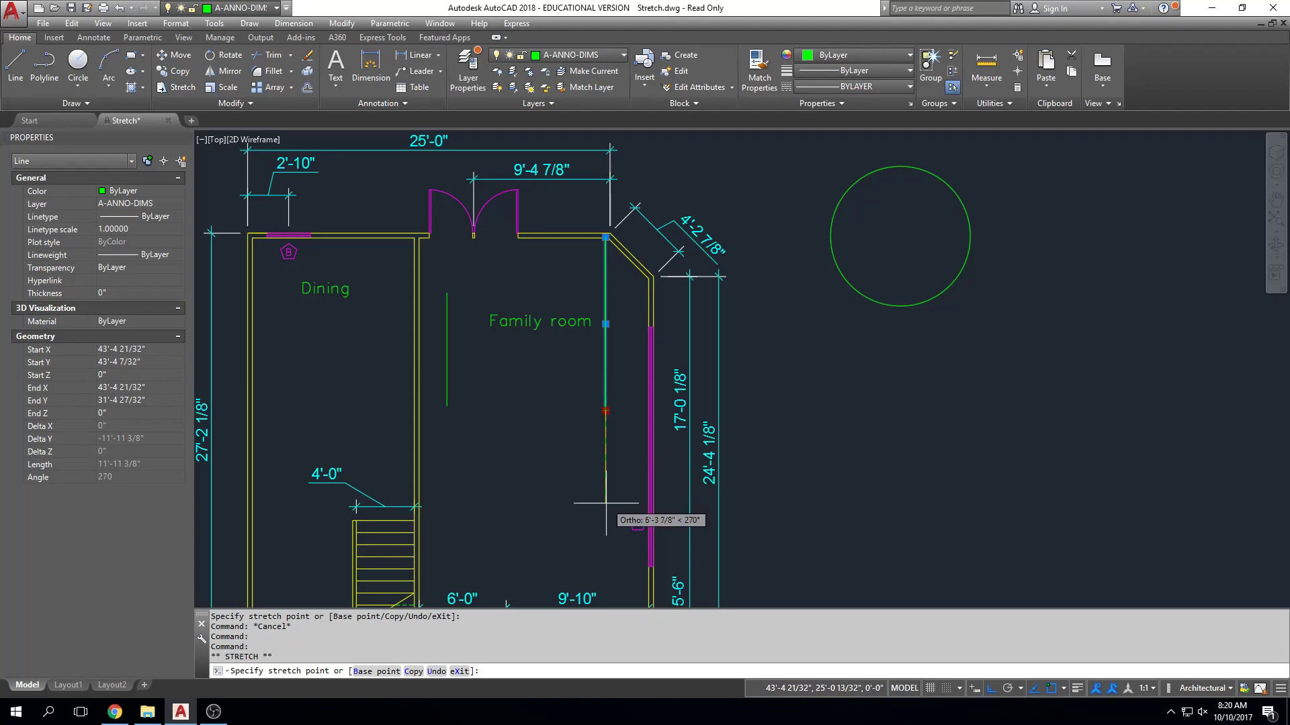
middle_click_drag(605, 503, 614, 408)
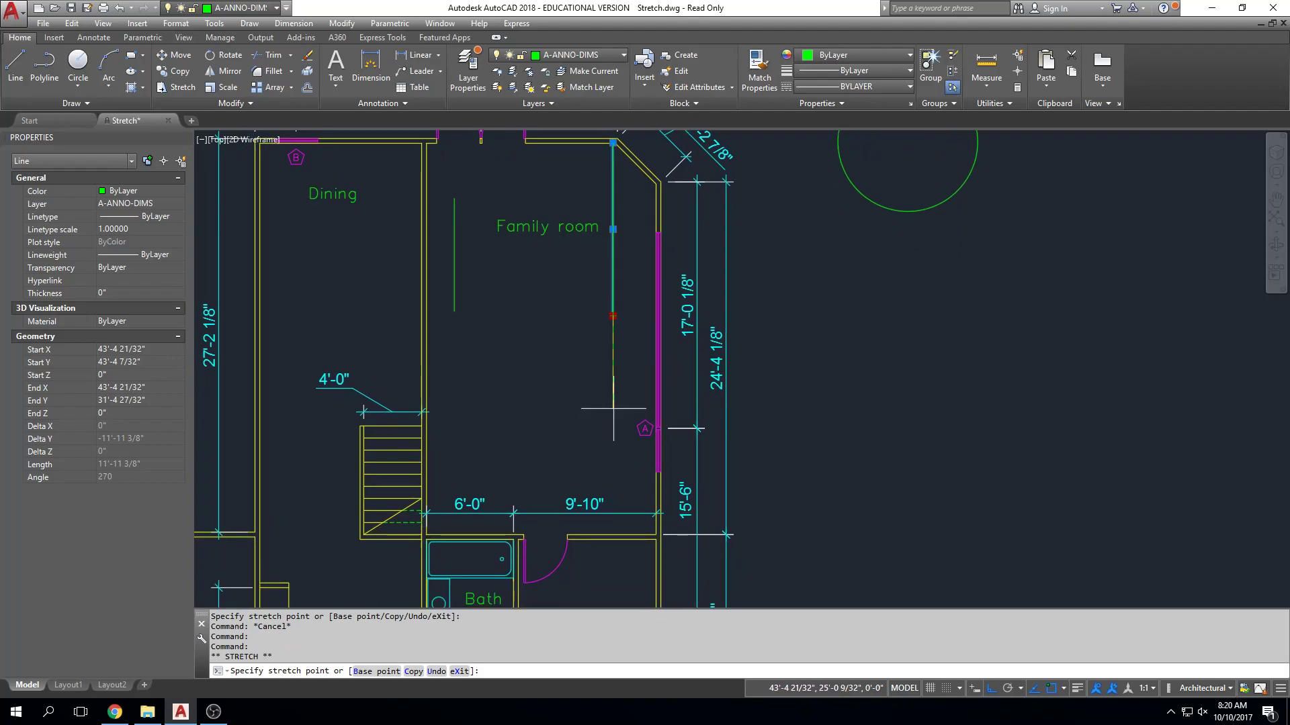
left_click(613, 535)
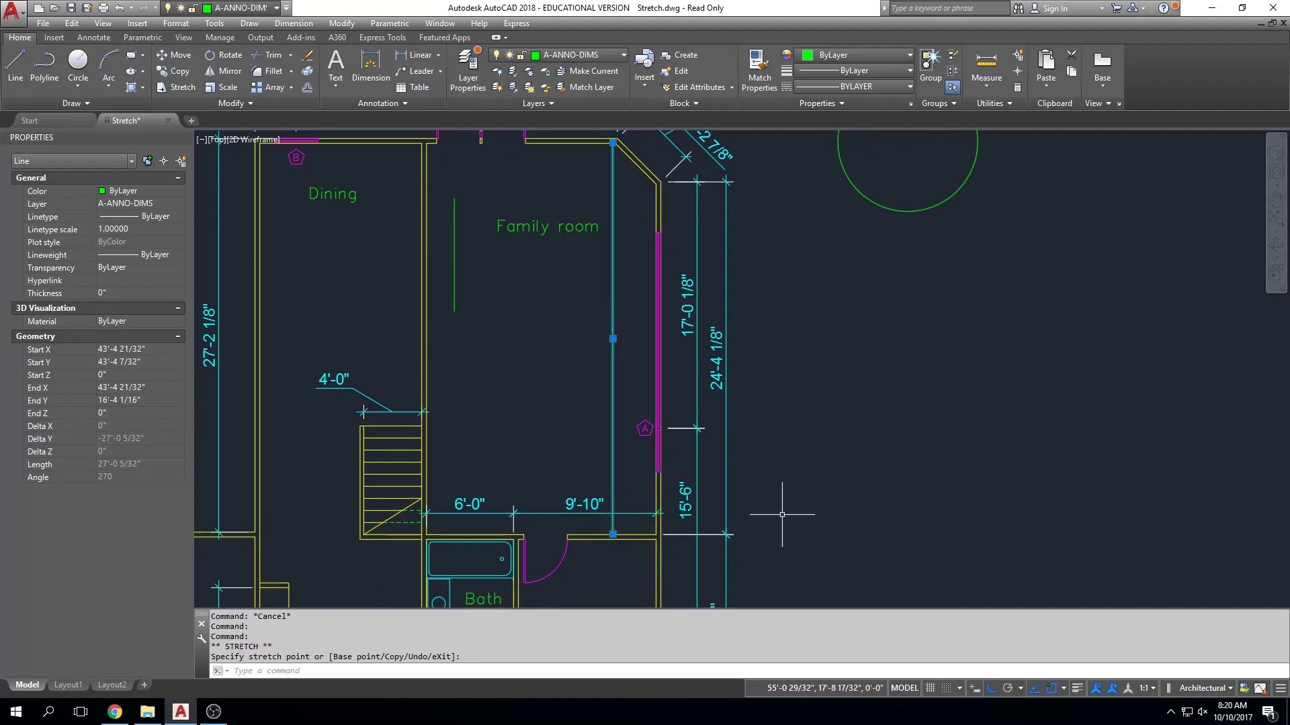
Undo the last stretch of the family room's east green line and grip-stretch its south end down by 5'.
key("ctrl+z")
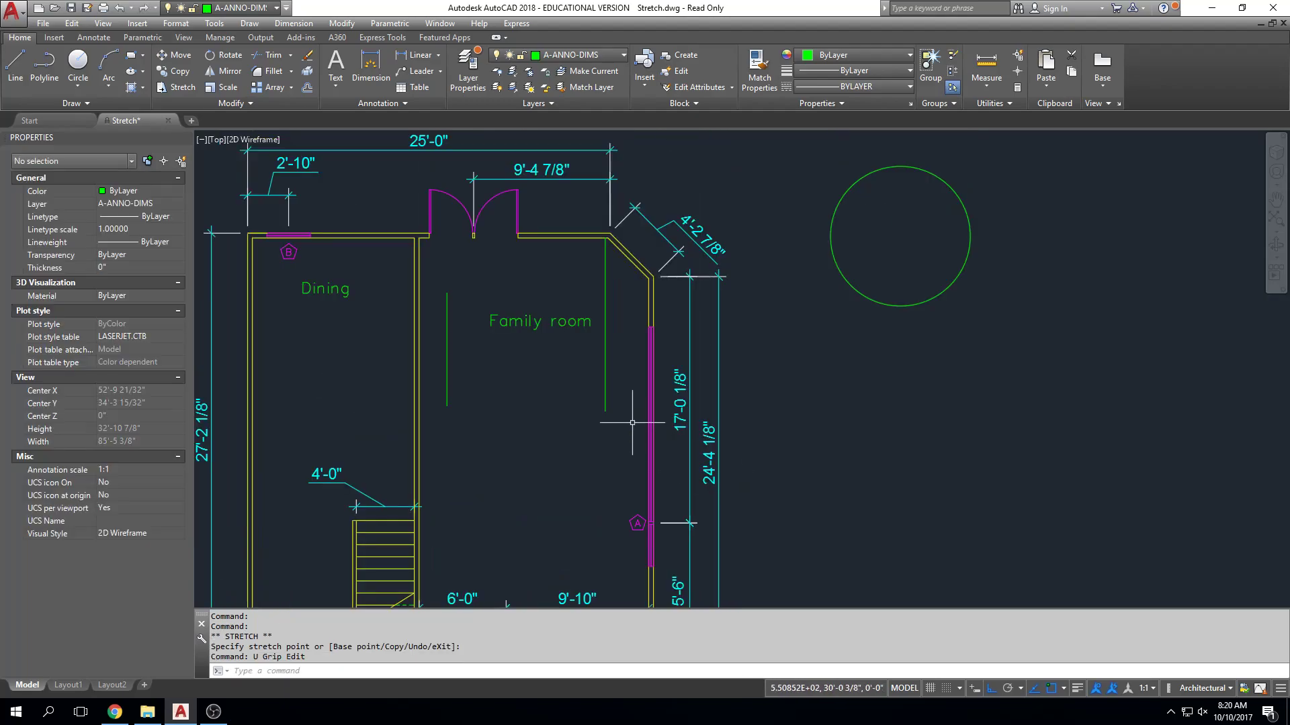
left_click(606, 395)
scroll(608, 393, "up", 4)
middle_click_drag(619, 384, 689, 275)
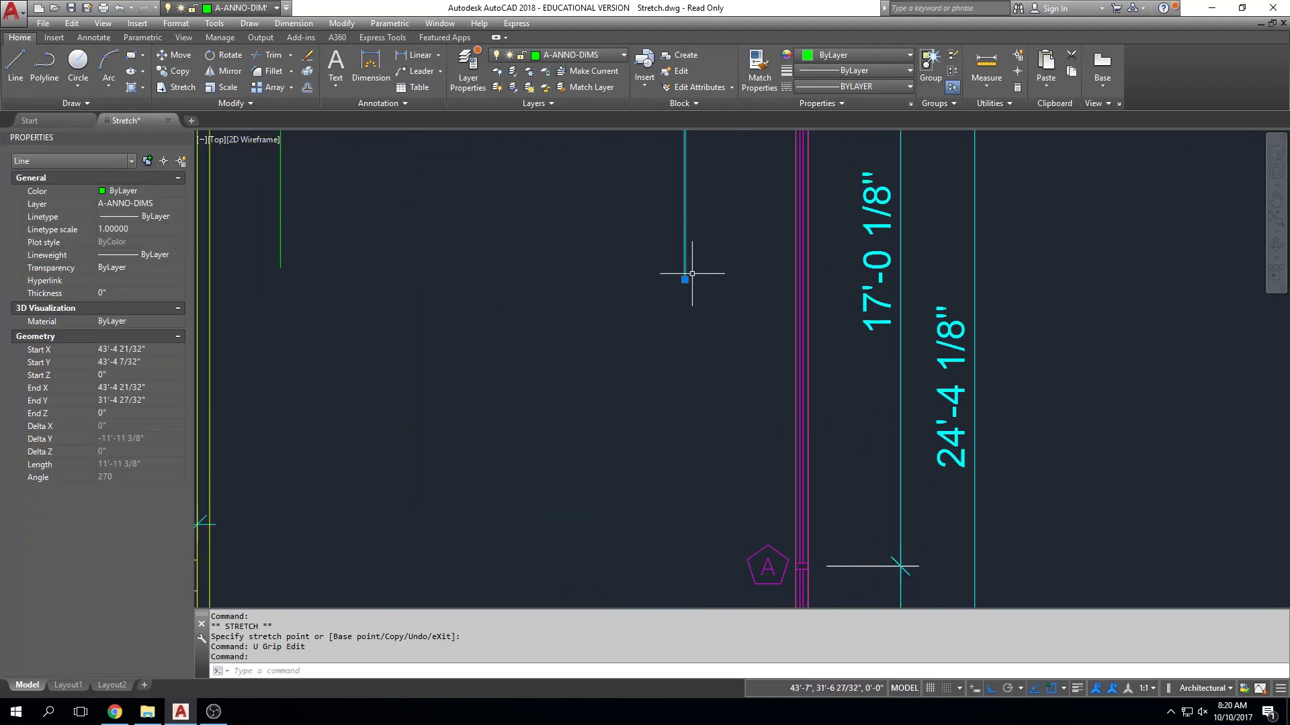
left_click(684, 279)
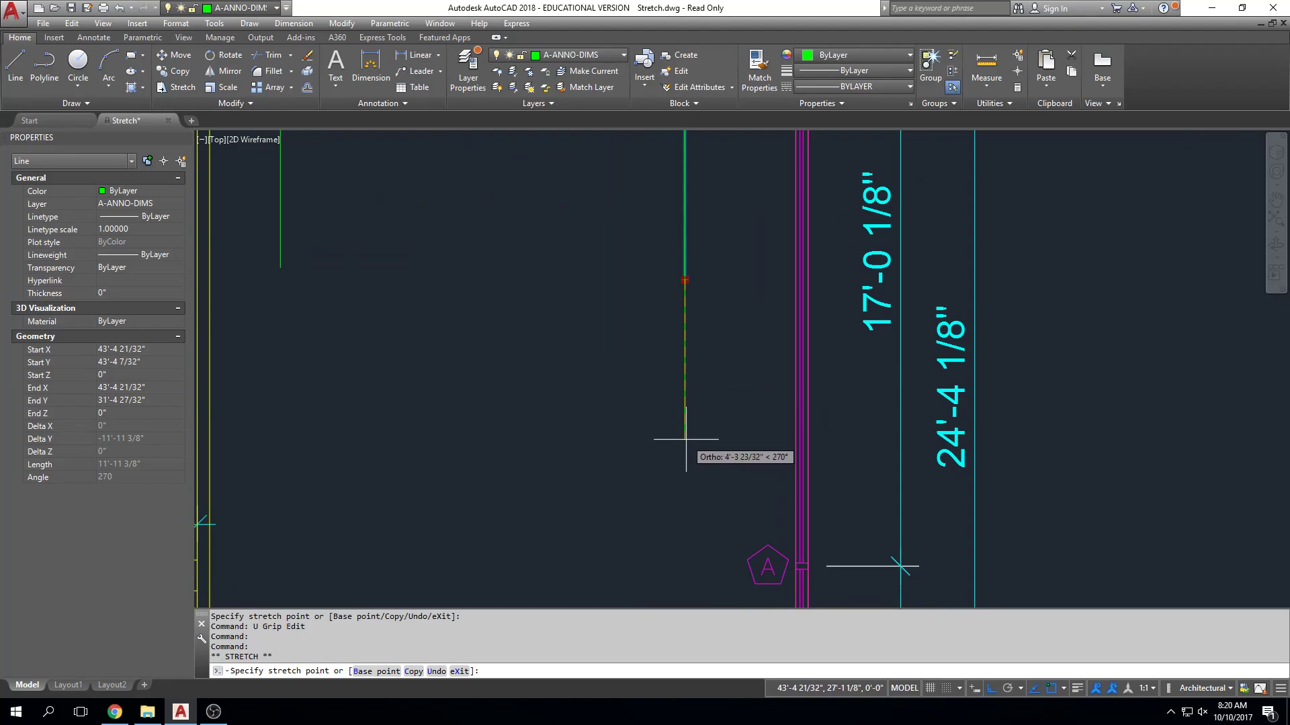
key("Return")
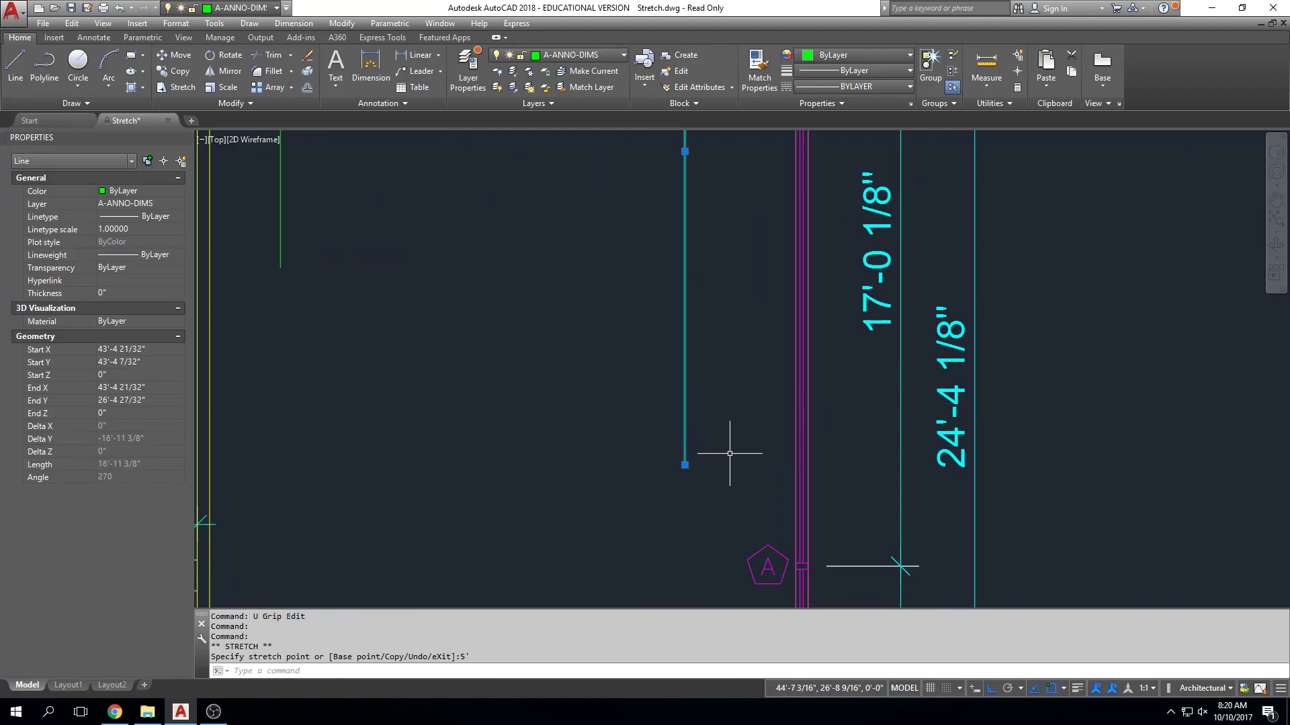
scroll(757, 376, "down", 2)
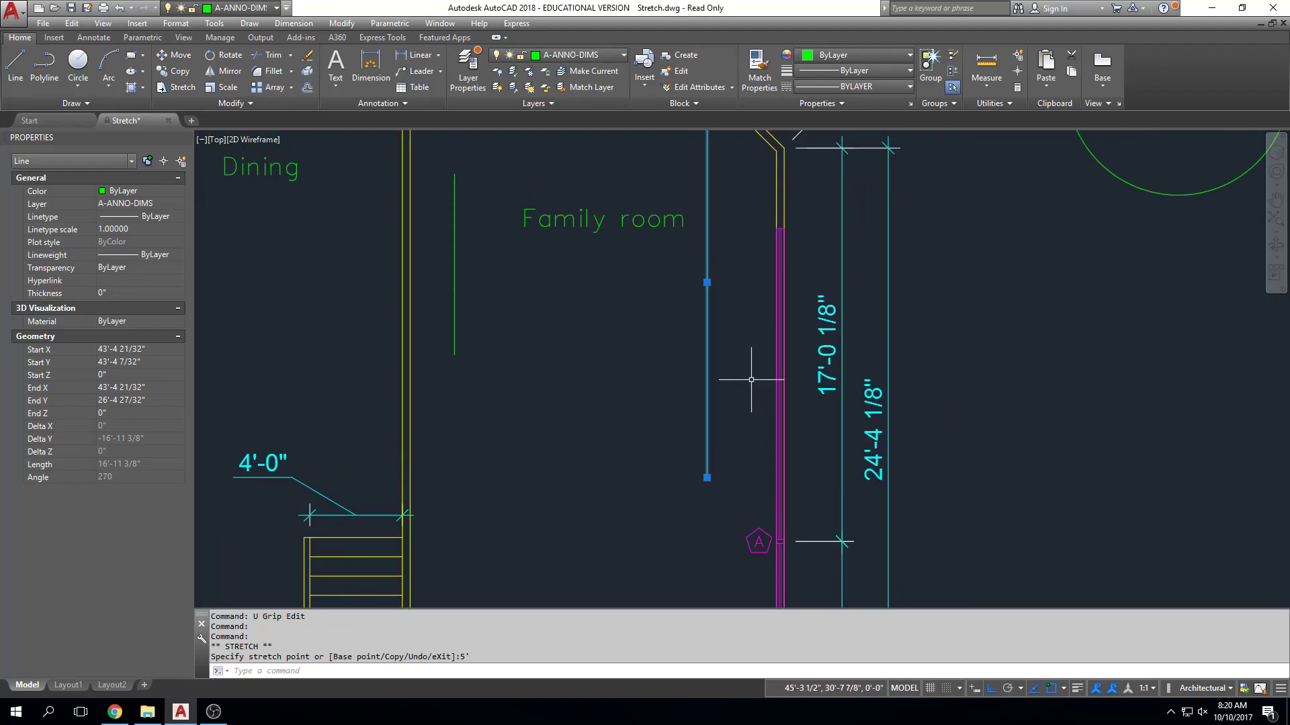
Grip-stretch the north end of the dining-side wall line between the dining and family rooms down, away from the wall corner.
middle_click_drag(888, 363, 868, 485)
middle_click_drag(803, 383, 803, 414)
middle_click_drag(470, 312, 827, 344)
scroll(732, 317, "up", 2)
left_click(741, 274)
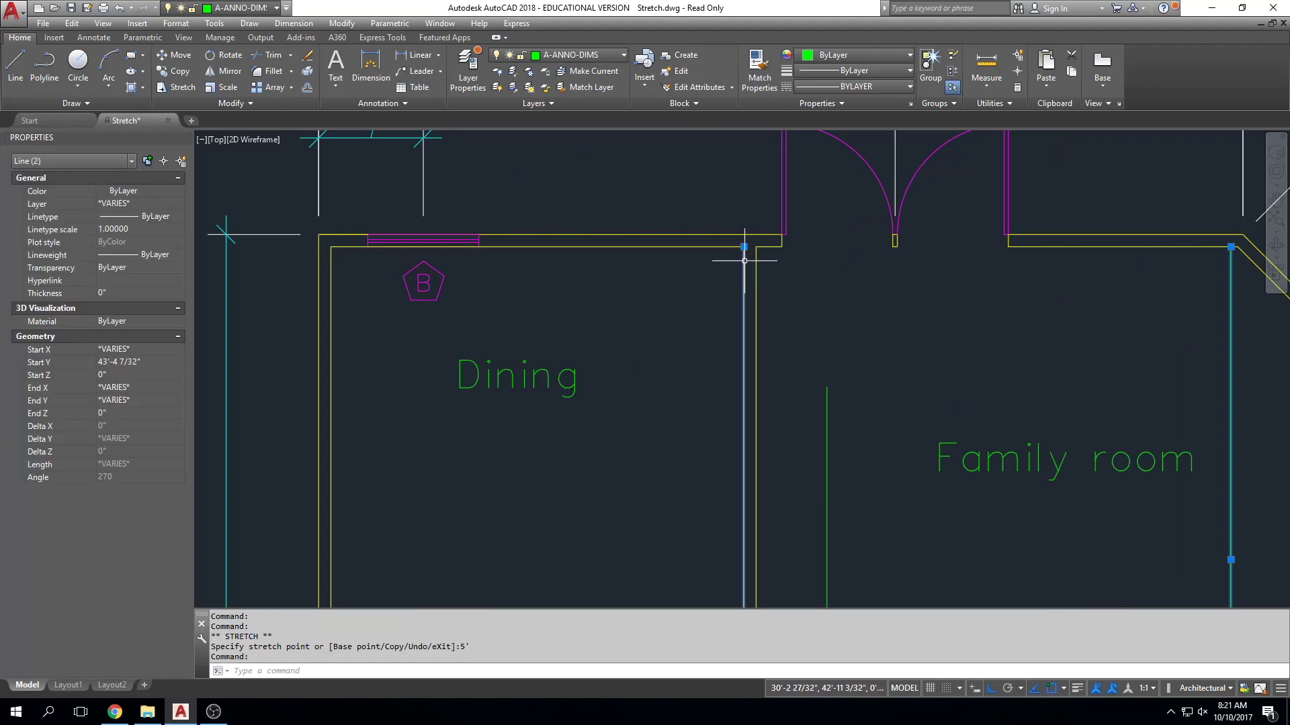
scroll(741, 272, "up", 4)
key("Escape")
key("Escape")
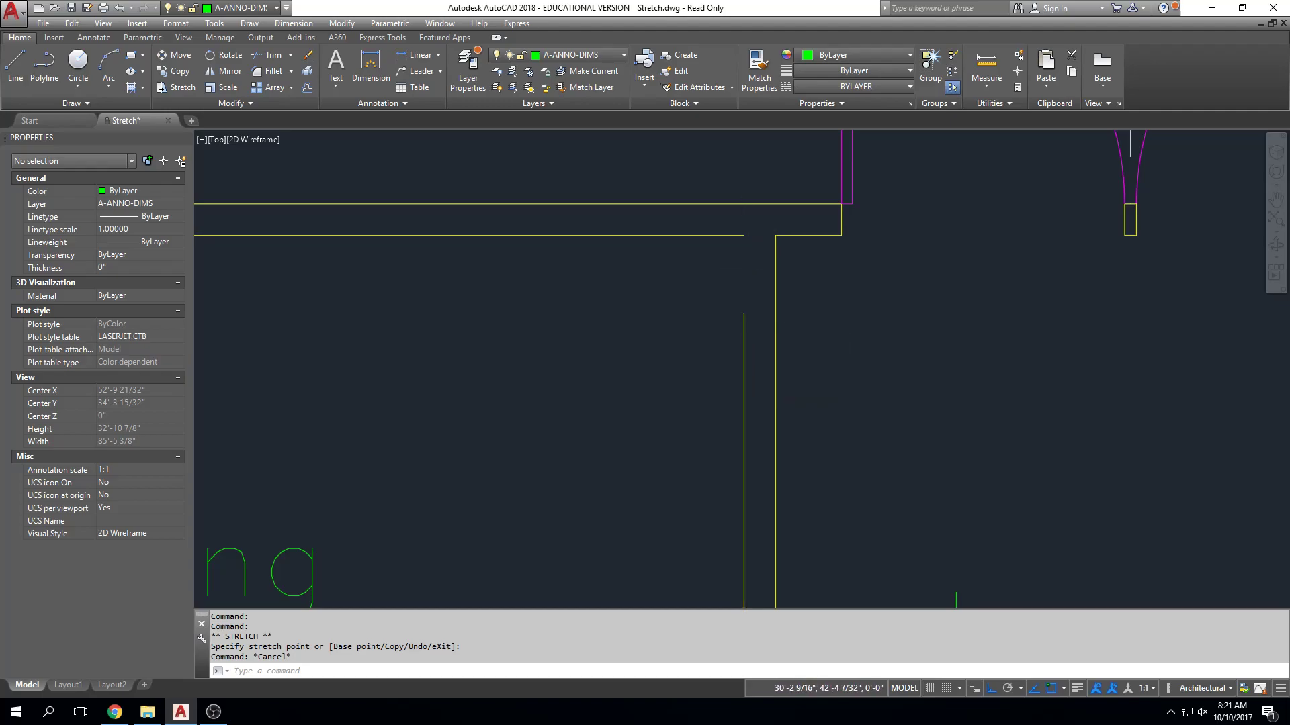
Grip-stretch the wall line's north end back up to the dining room's inner corner and deselect the line.
left_click(745, 313)
left_click(744, 313)
left_click(744, 235)
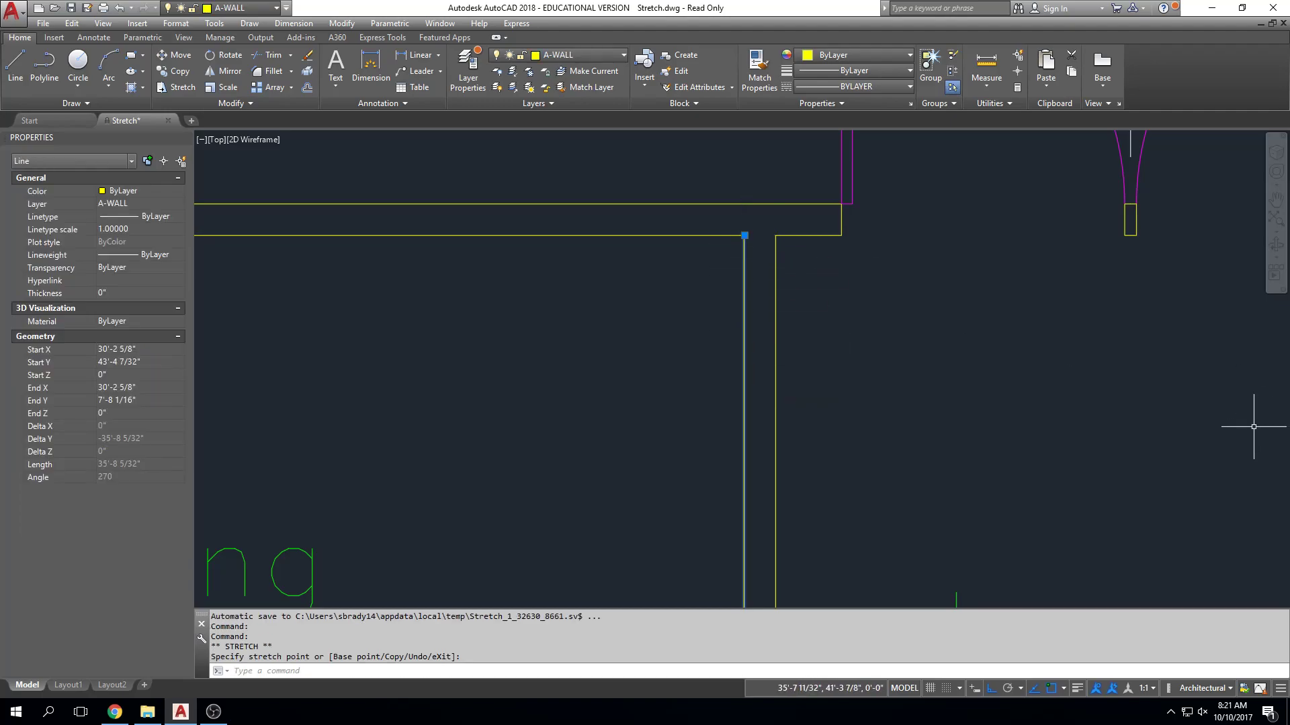
key("Escape")
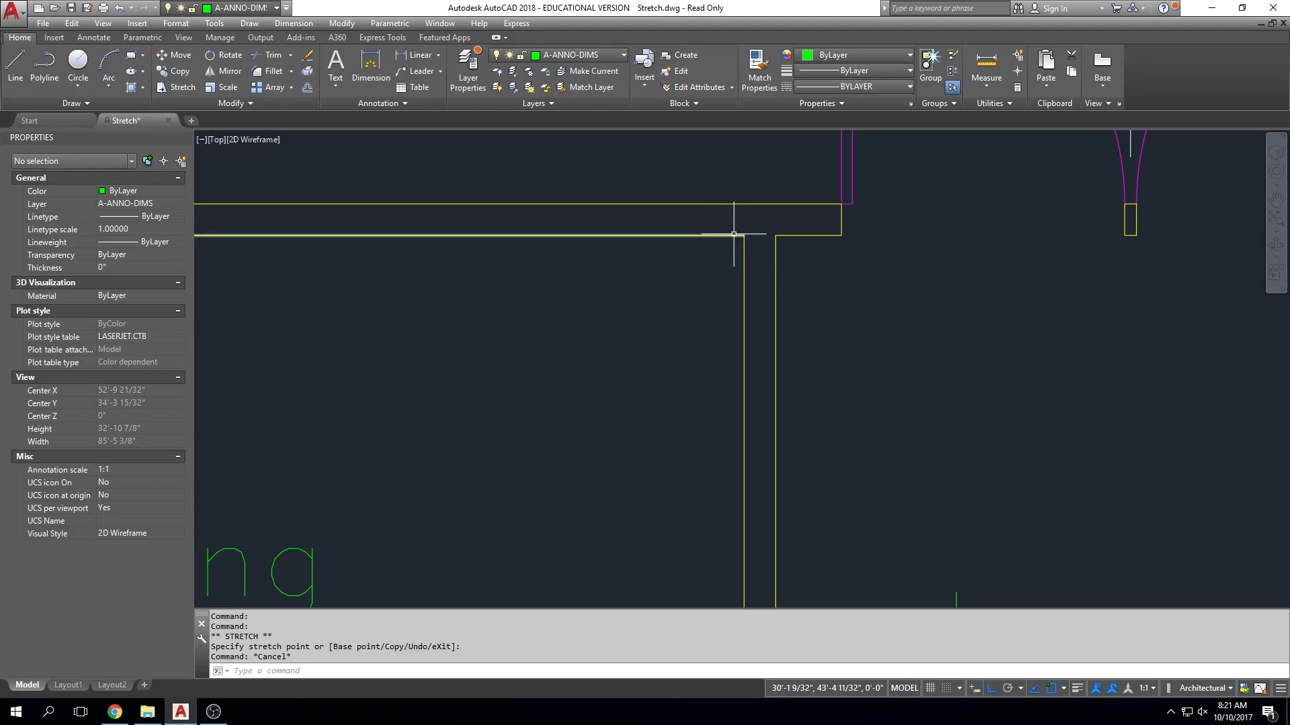
key("Escape")
key("Escape")
Grip-stretch the family room's west green line about 3' at its north end and about 2'-6" at its south end.
scroll(755, 253, "down", 6)
mouse_move(755, 252)
middle_mouse_down()
mouse_move(670, 272)
mouse_move(591, 269)
middle_mouse_up()
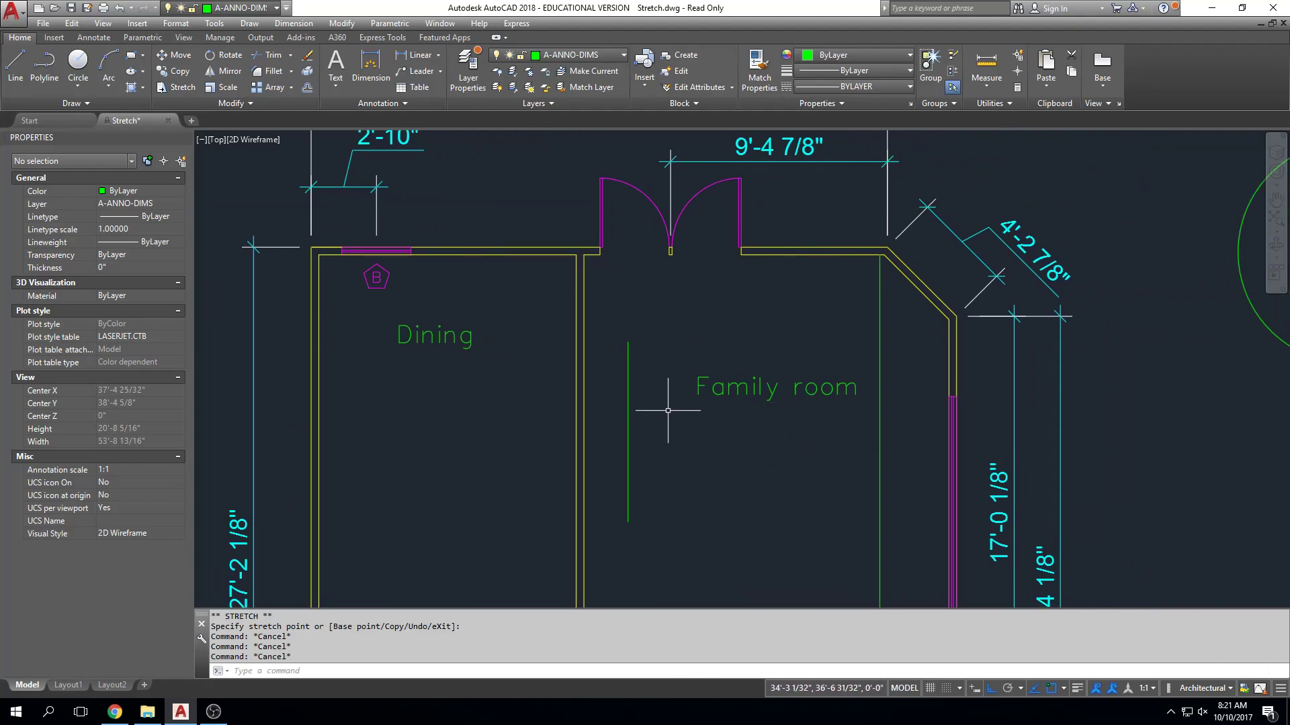
left_click(628, 410)
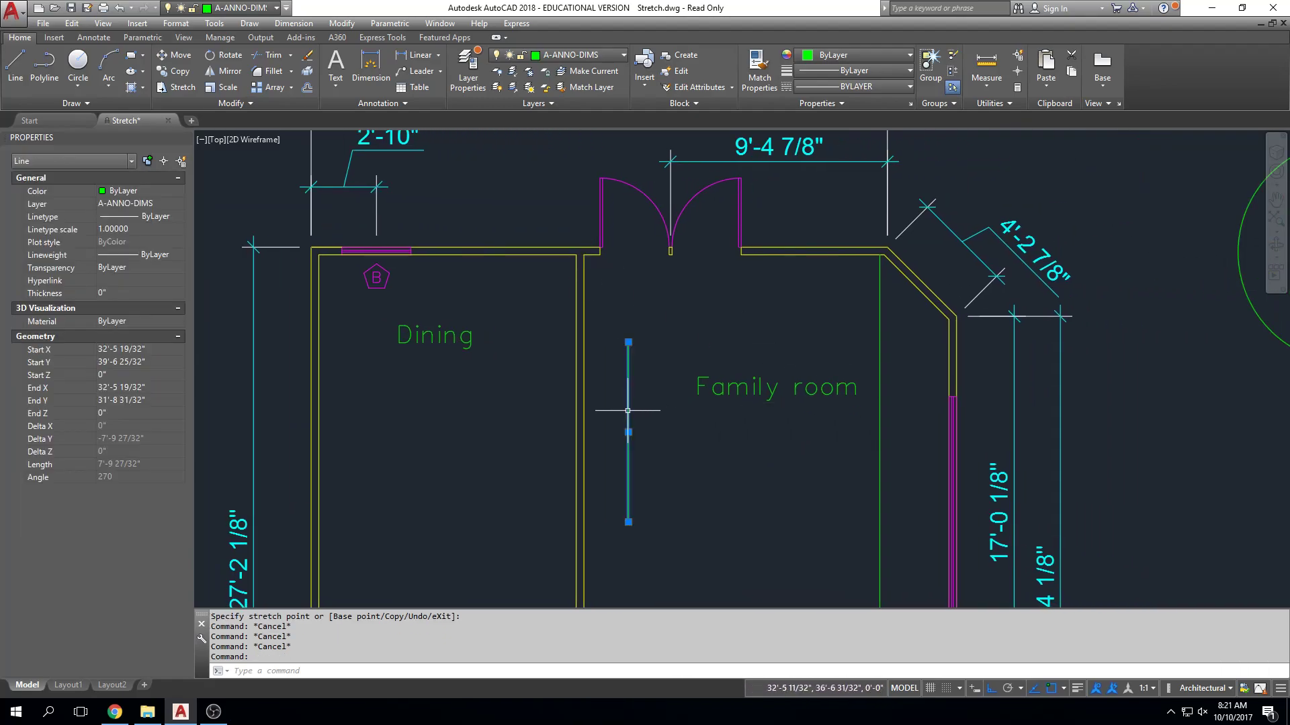
left_click(628, 342)
left_click(626, 277)
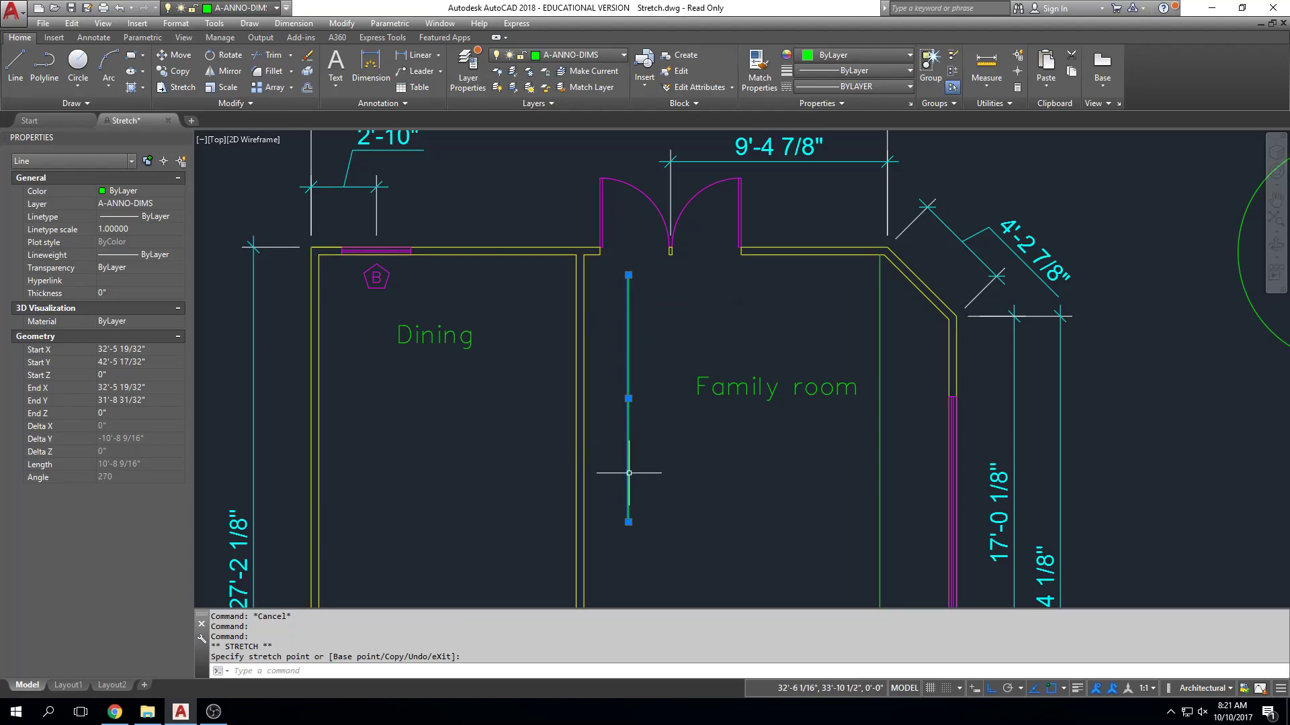
left_click(628, 521)
left_click(619, 579)
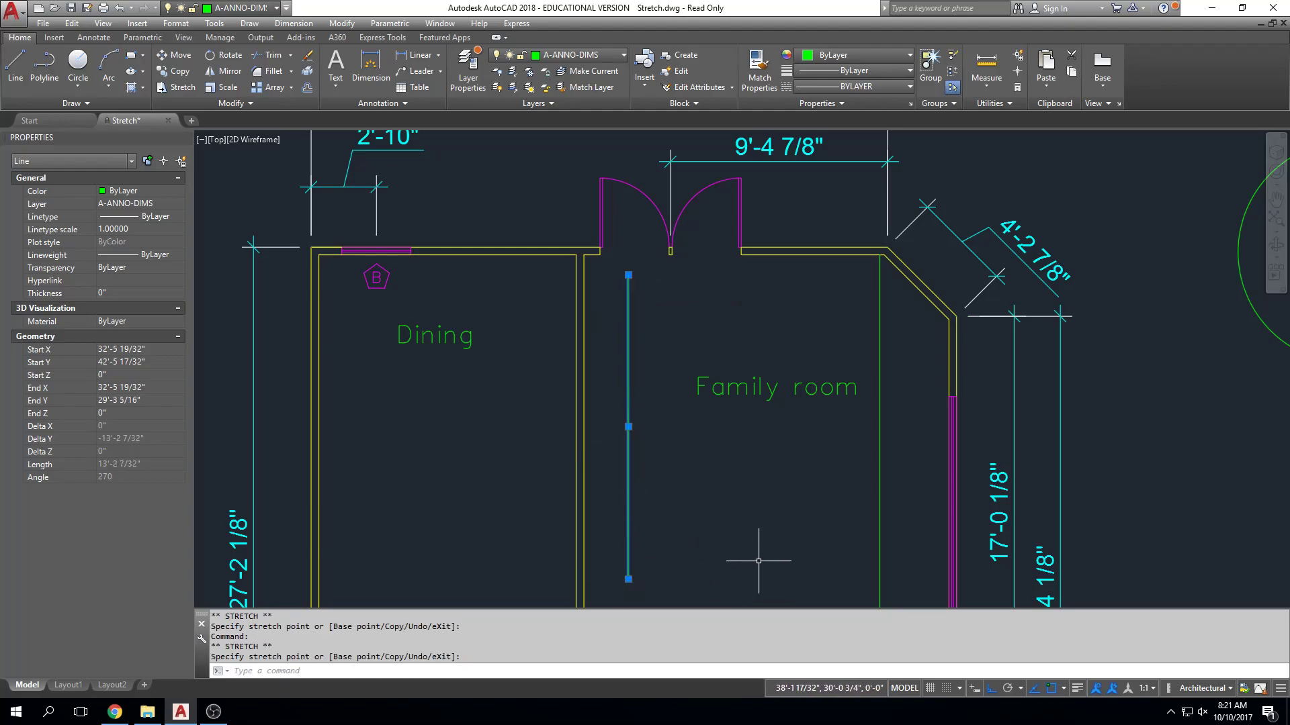
Move the west green line about 2'-4" east by its midpoint grip, and move it back west.
left_click(628, 427)
left_click(682, 444)
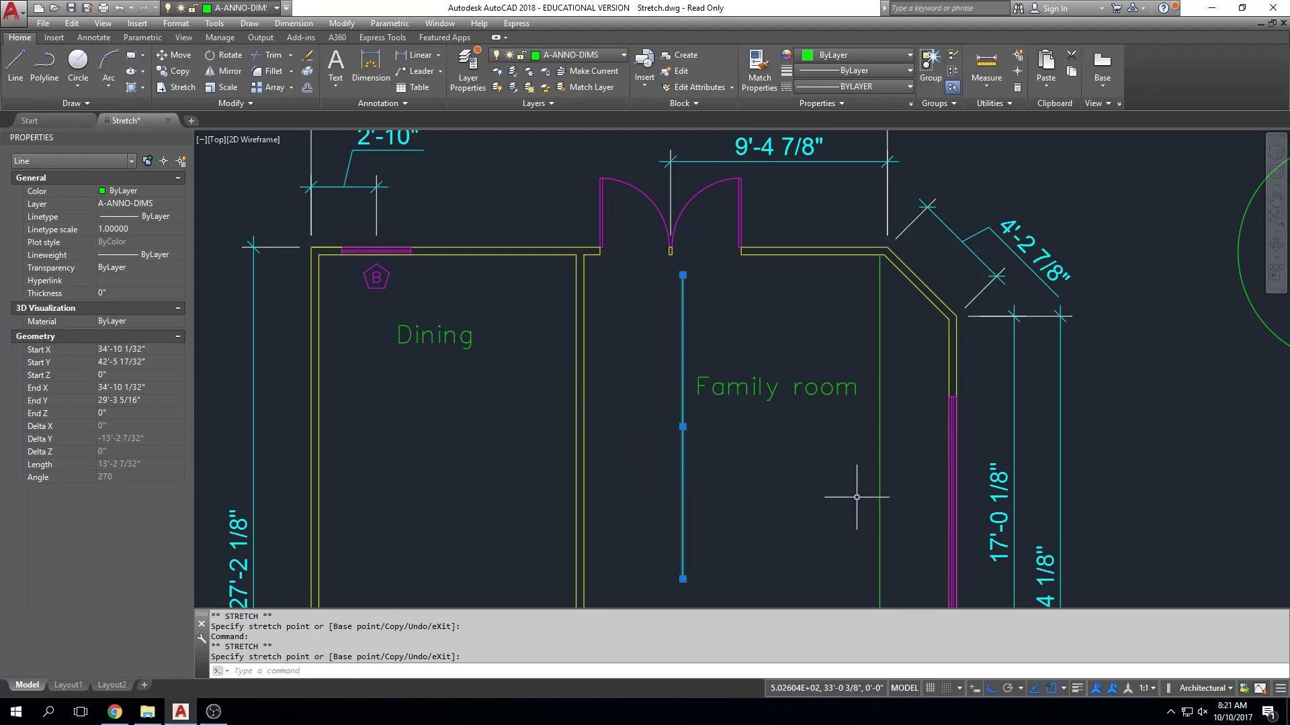
left_click(683, 427)
left_click(632, 427)
Select the circle east of the house and move it west by its center grip.
middle_click_drag(1010, 439, 806, 483)
left_click(1119, 285)
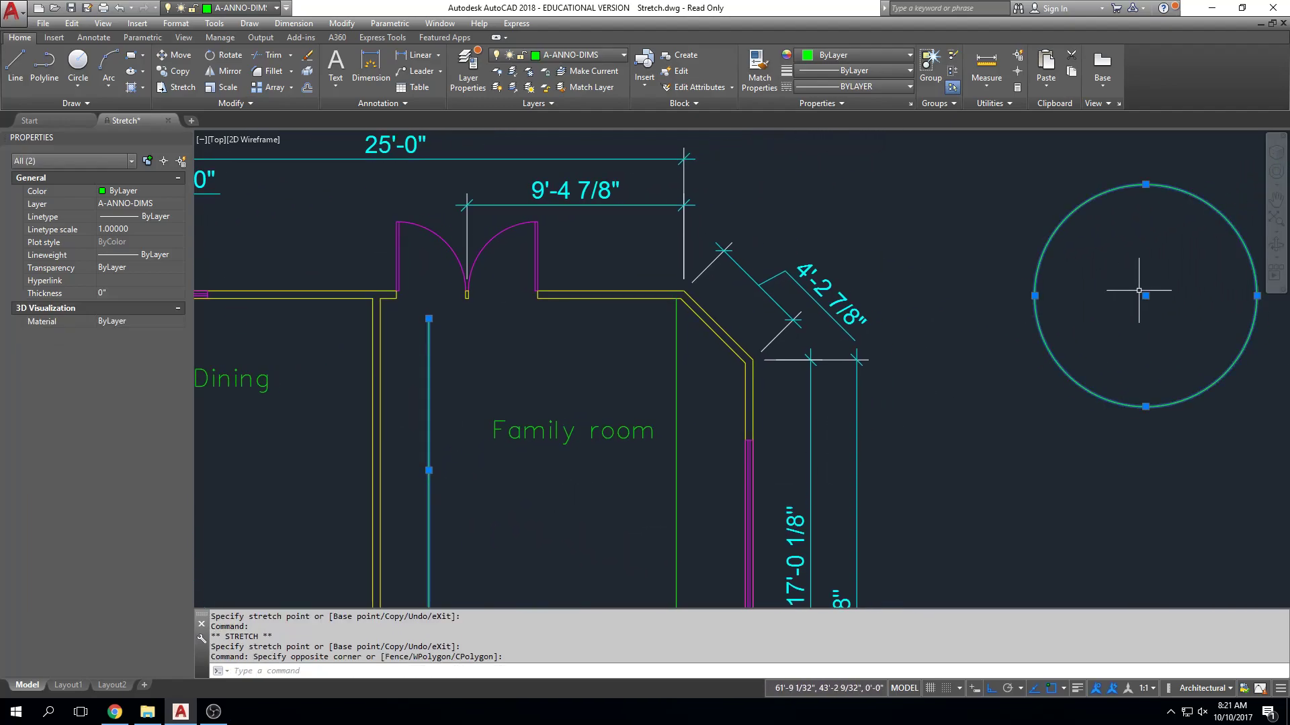
left_click(1146, 296)
left_click(1065, 295)
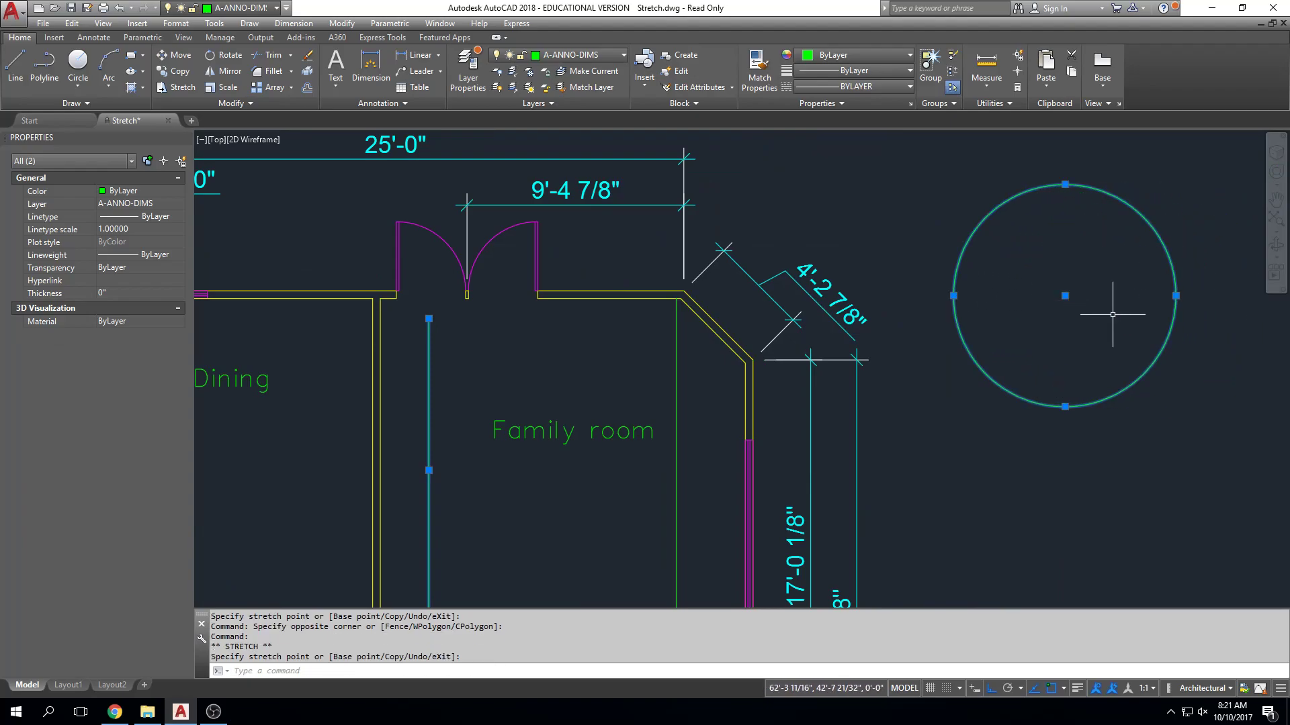
Shrink the circle's radius to about 3'-6", enlarge it again by its north quadrant grip, and move it south by its center.
left_click(953, 296)
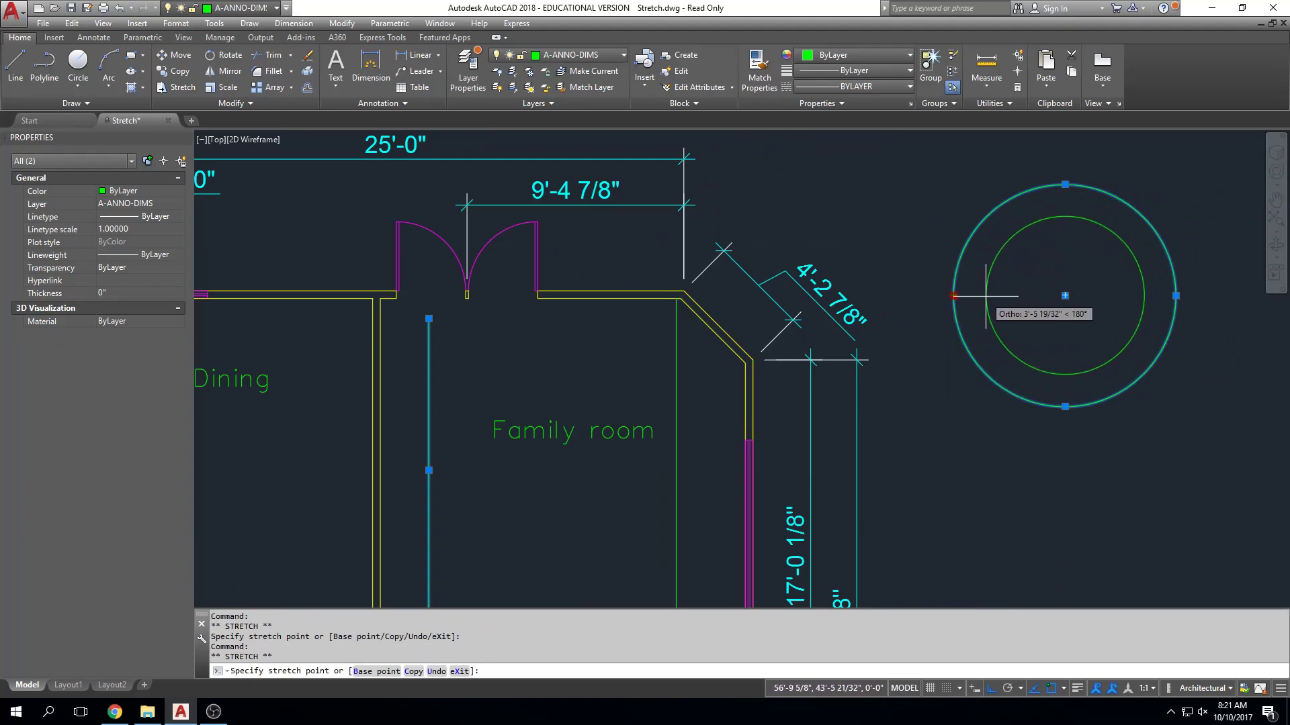
left_click(986, 296)
left_click(1064, 217)
left_click(1065, 167)
left_click(1064, 296)
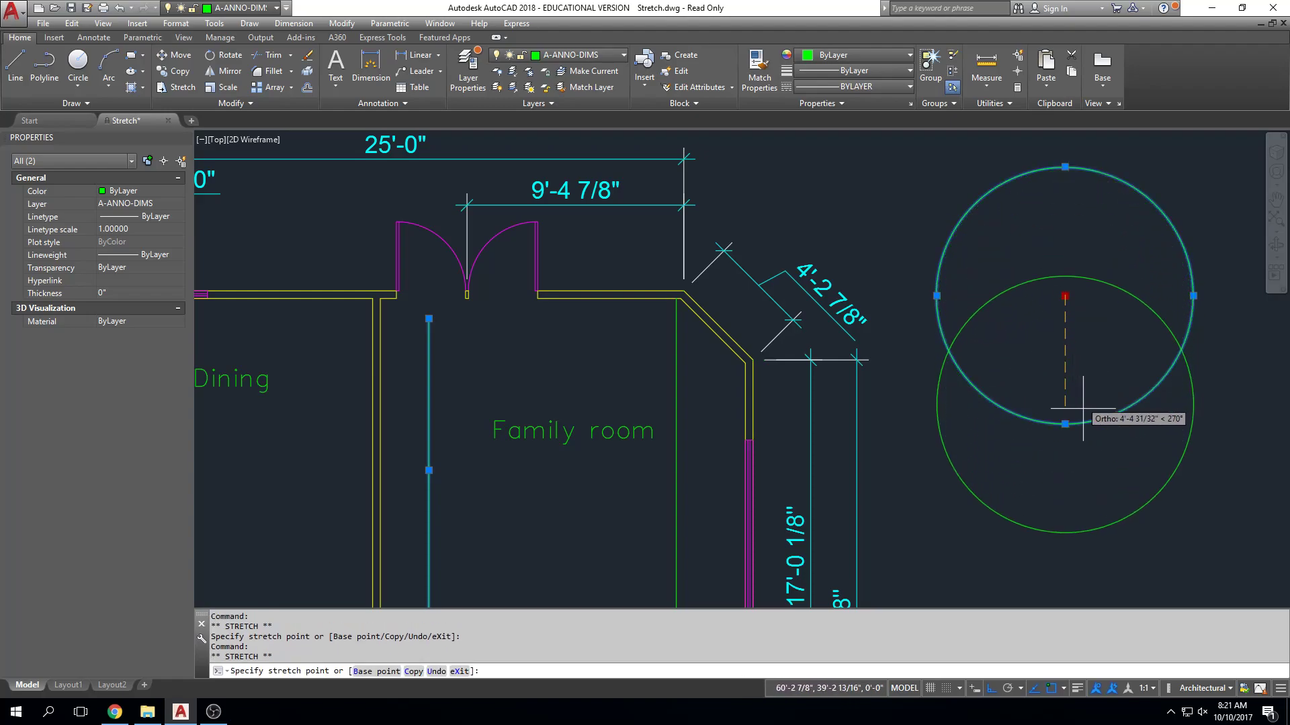
left_click(1085, 422)
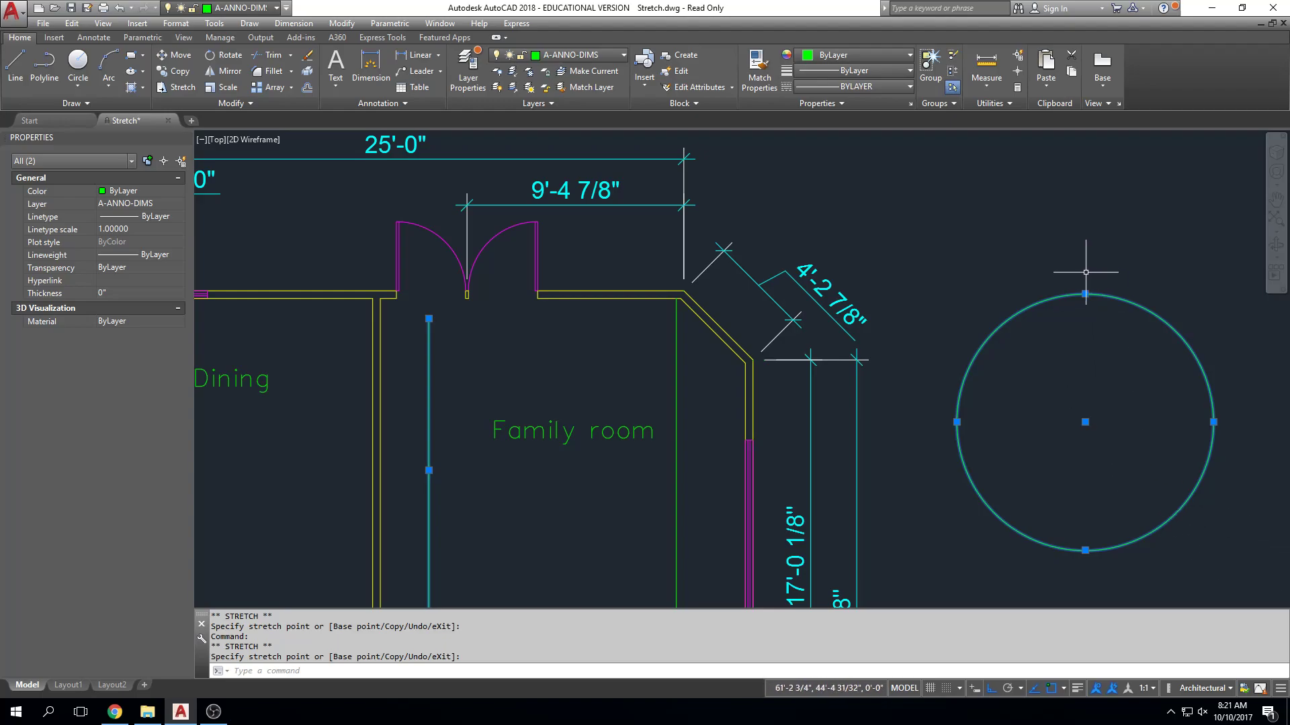
Erase the circle east of the house.
key("Escape")
left_click(1093, 243)
left_click(1051, 330)
key("Delete")
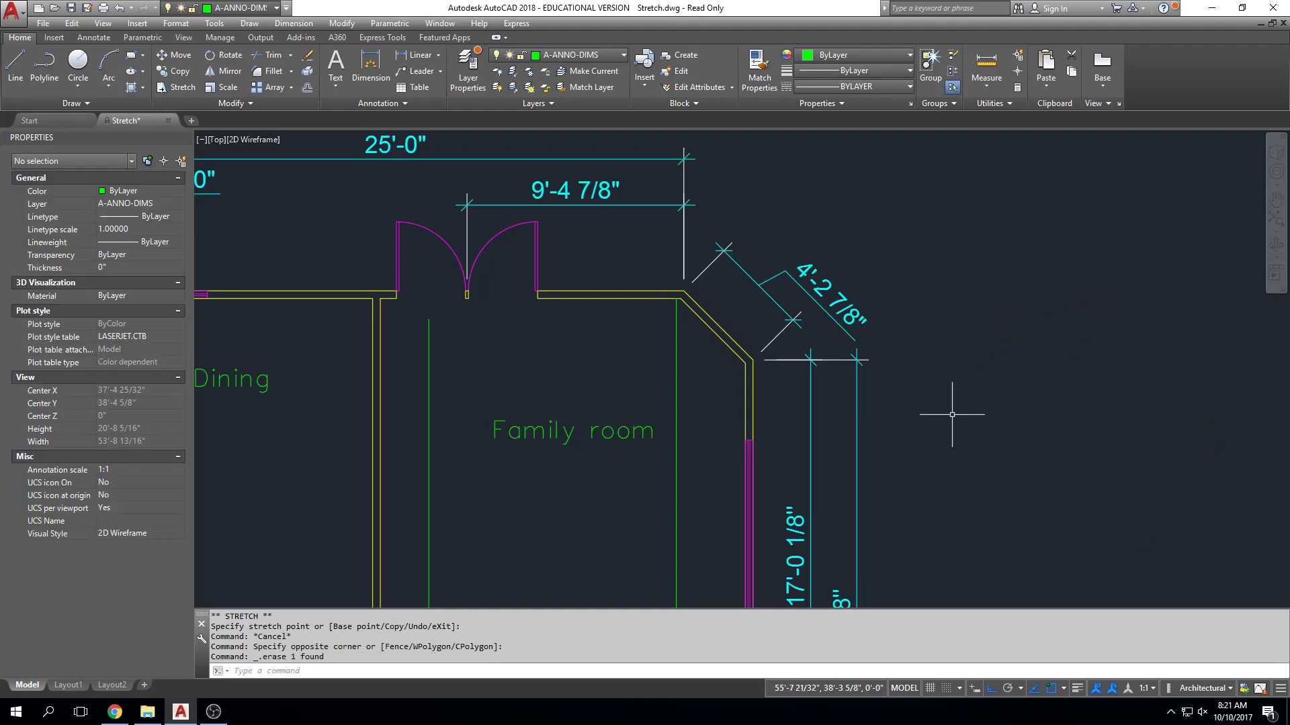
Erase the two green vertical lines in the family room.
key("Escape")
left_click(699, 345)
left_click(412, 379)
key("Delete")
Select window block B in the dining room's north wall to examine its grip, and deselect it.
middle_click_drag(345, 318, 515, 299)
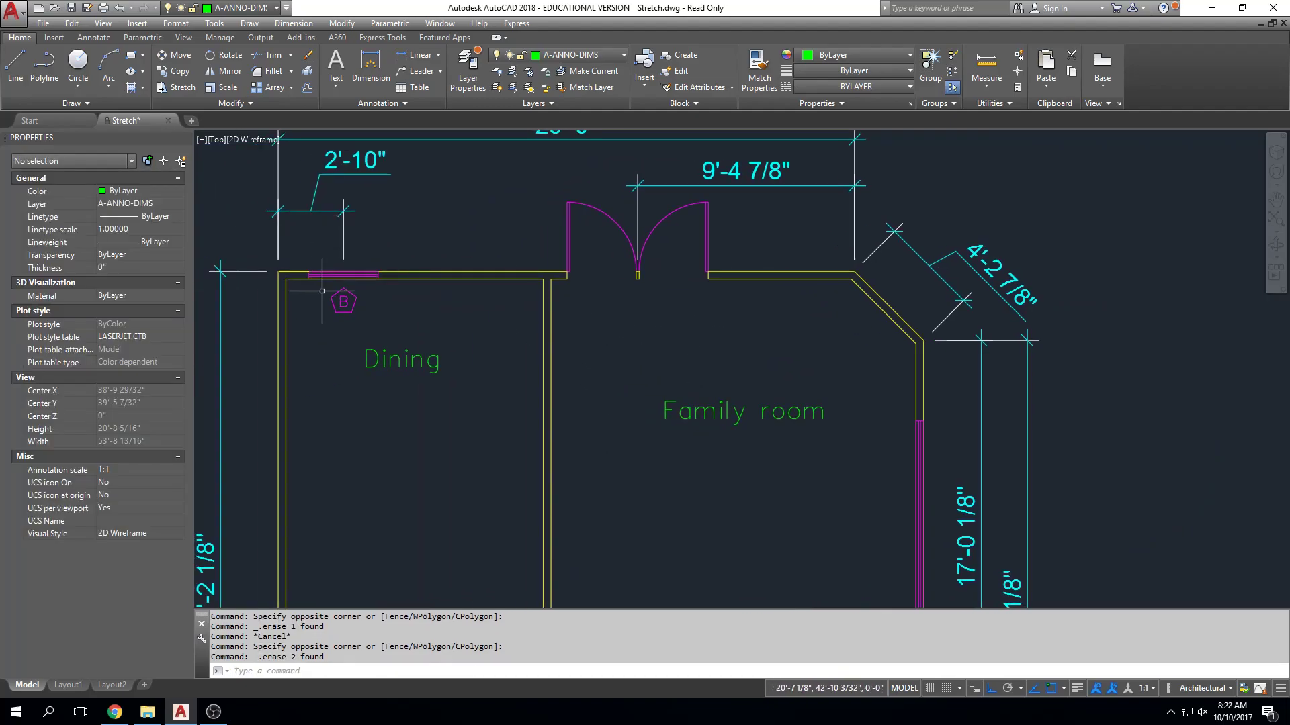
left_click(343, 275)
middle_click_drag(395, 336, 398, 336)
scroll(398, 336, "up", 6)
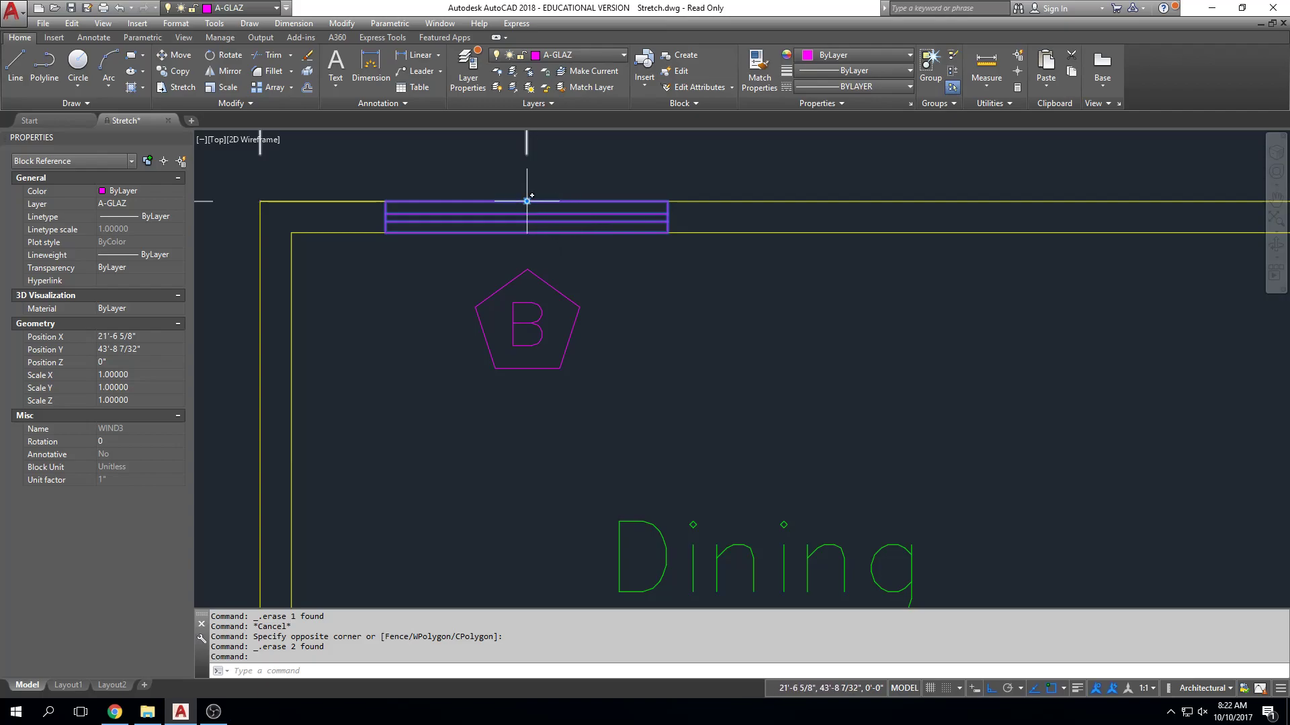
key("Escape")
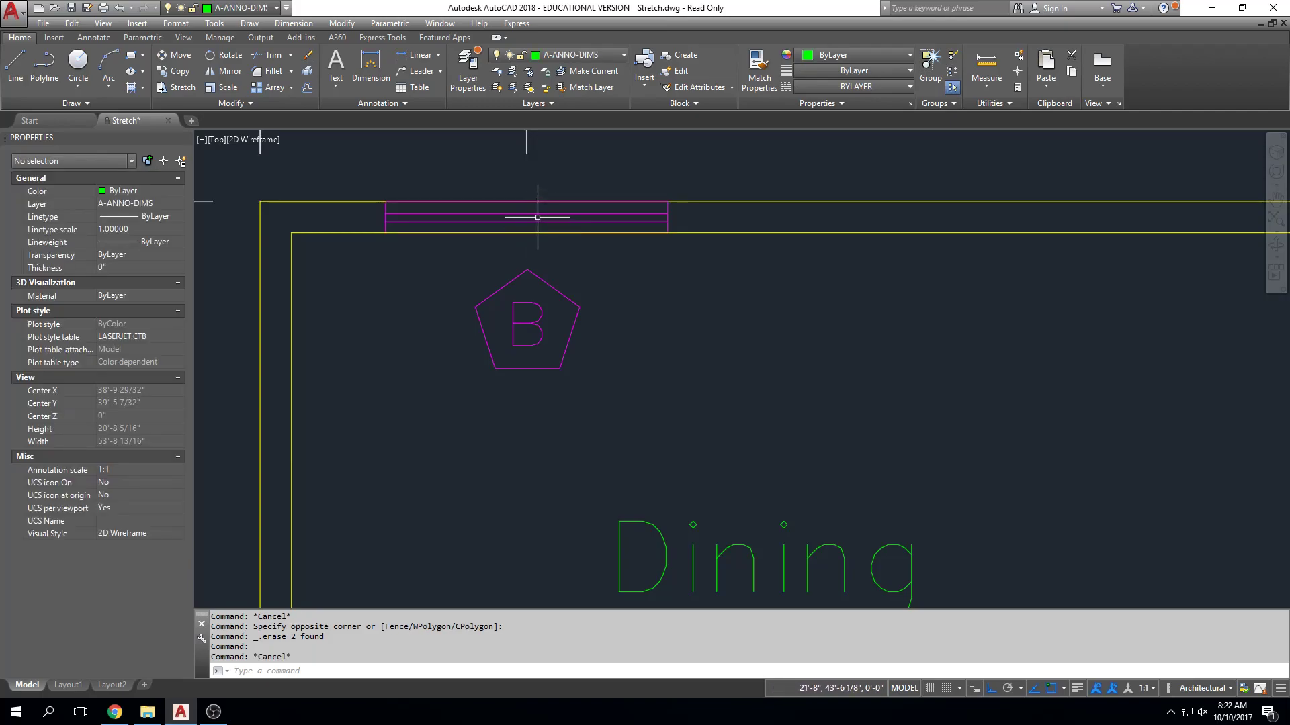
left_click(538, 217)
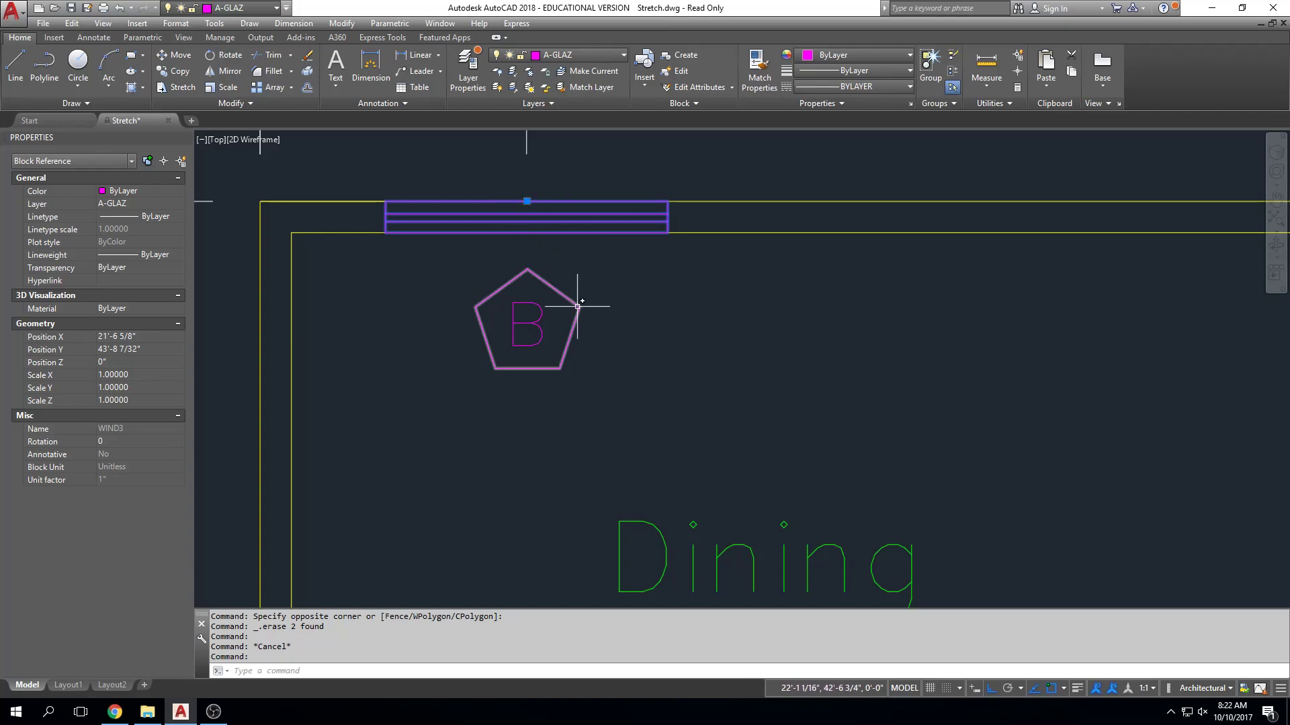
key("Escape")
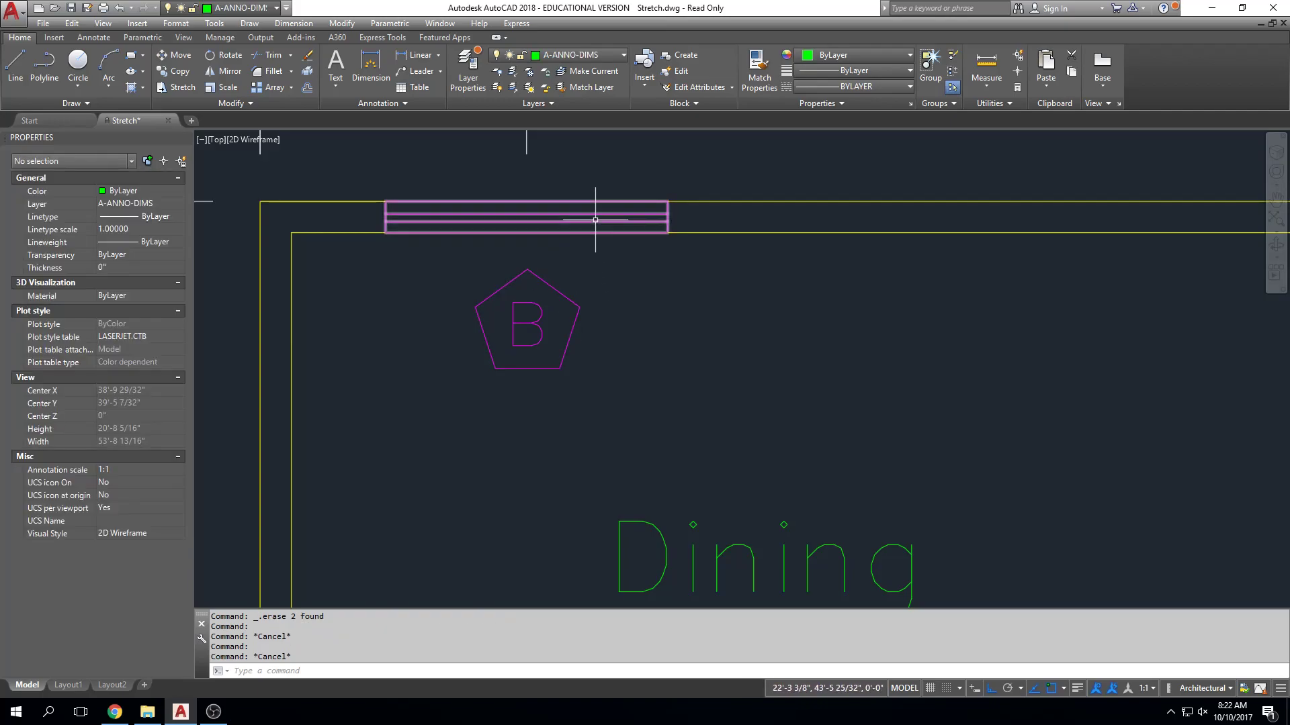
Try moving window block B about 1'-9" north out of the wall by its insertion grip, and undo the move.
left_click(591, 216)
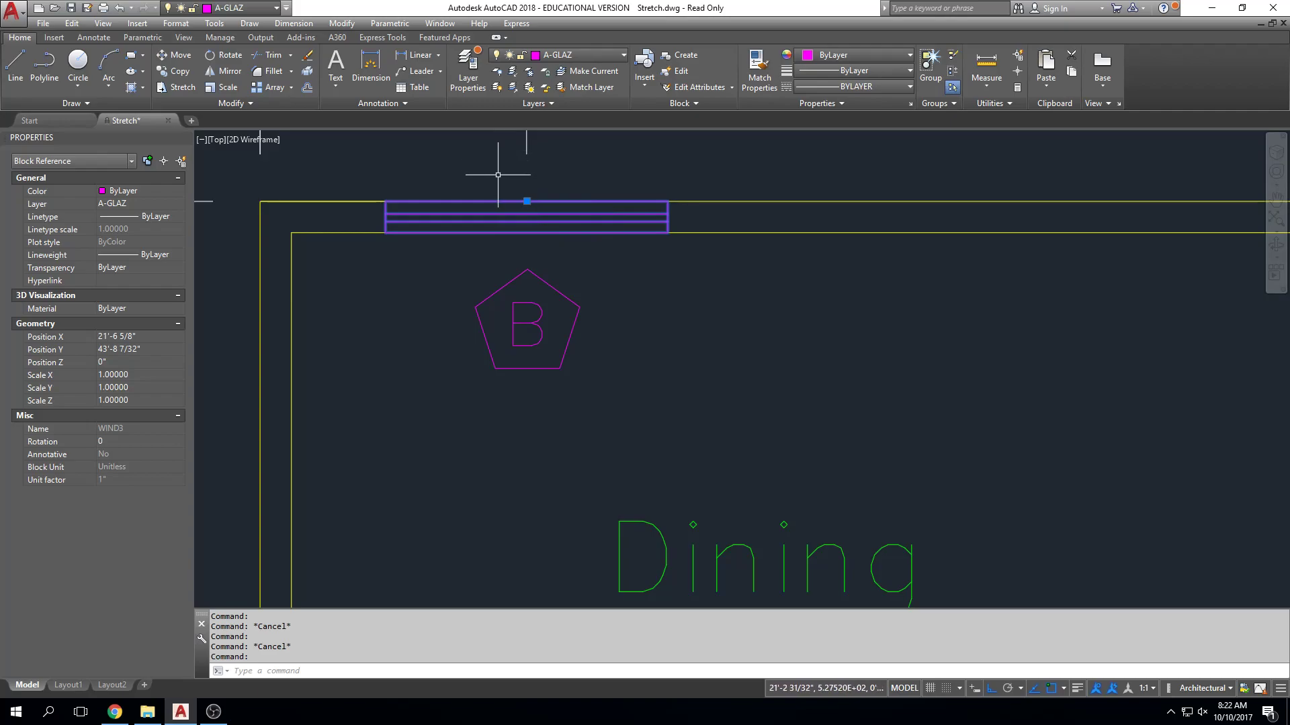
left_click(530, 199)
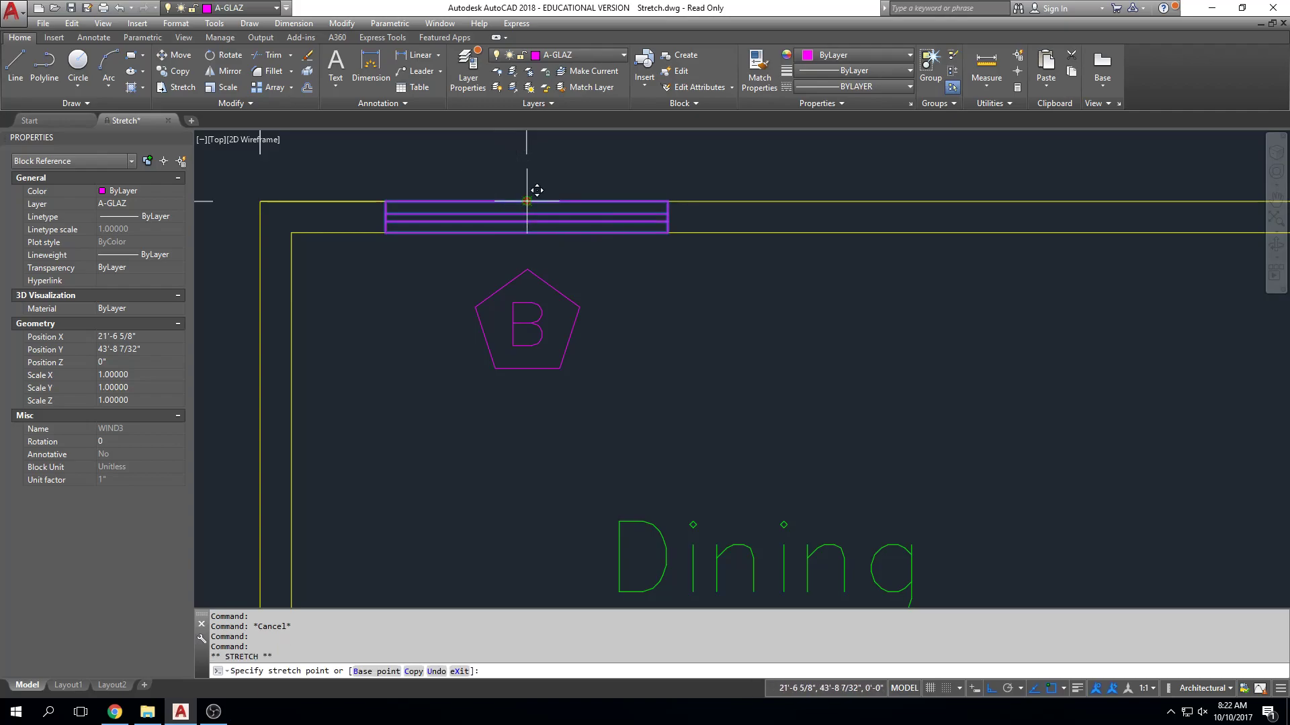
middle_click_drag(527, 201, 521, 368)
left_click(571, 204)
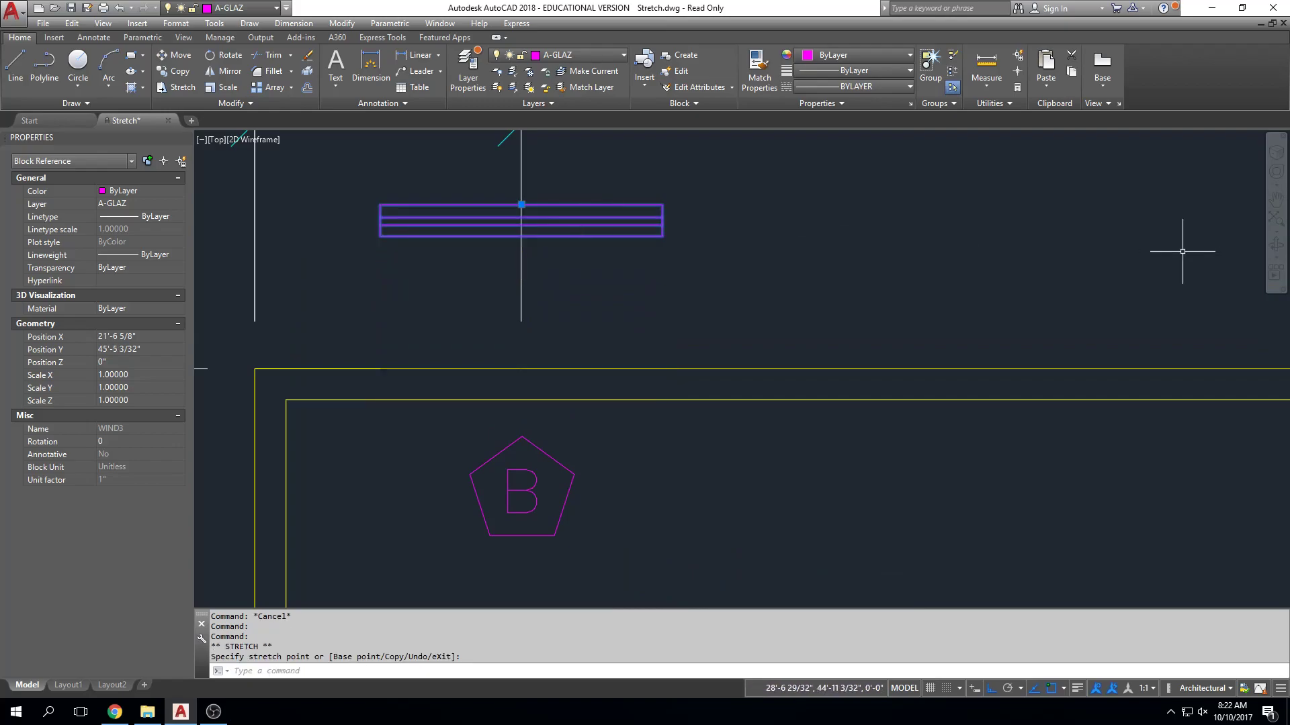
type("u")
key("Return")
scroll(872, 462, "down", 4)
scroll(872, 462, "down", 1)
middle_click_drag(871, 434, 536, 408)
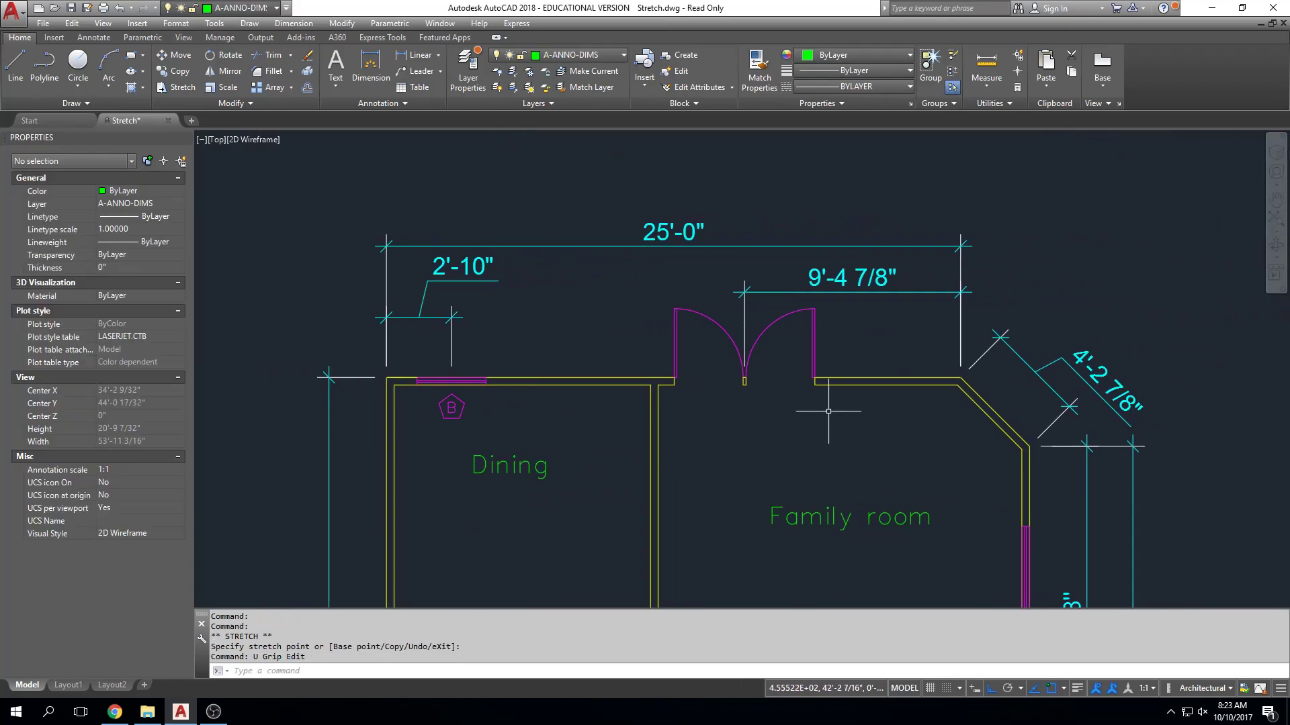
middle_click_drag(830, 410, 799, 321)
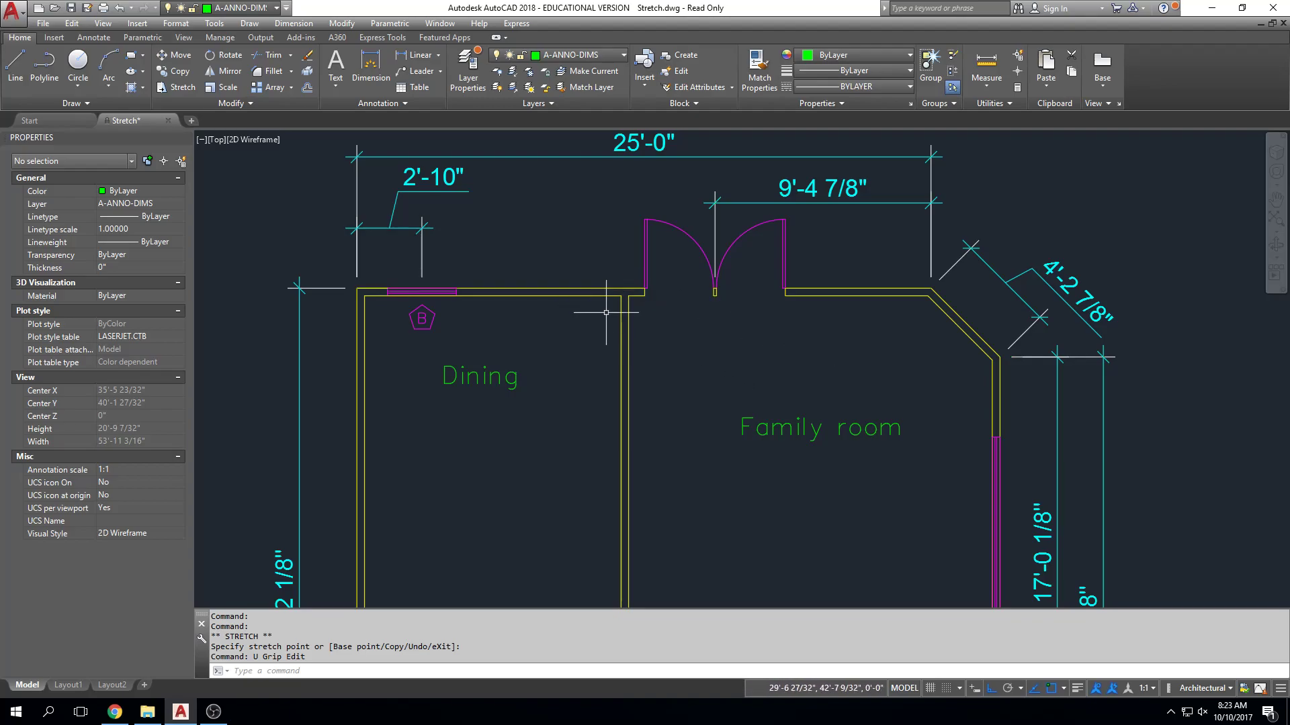
scroll(598, 347, "down", 2)
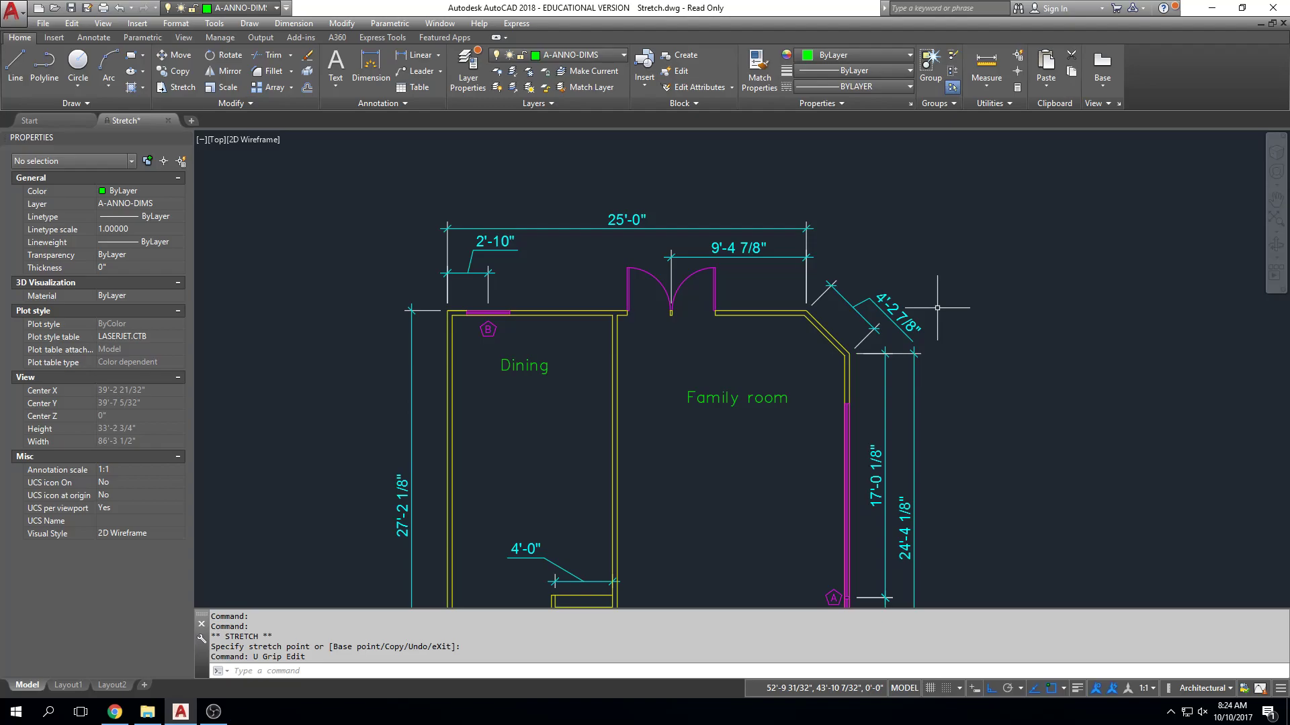
type("s")
key("Return")
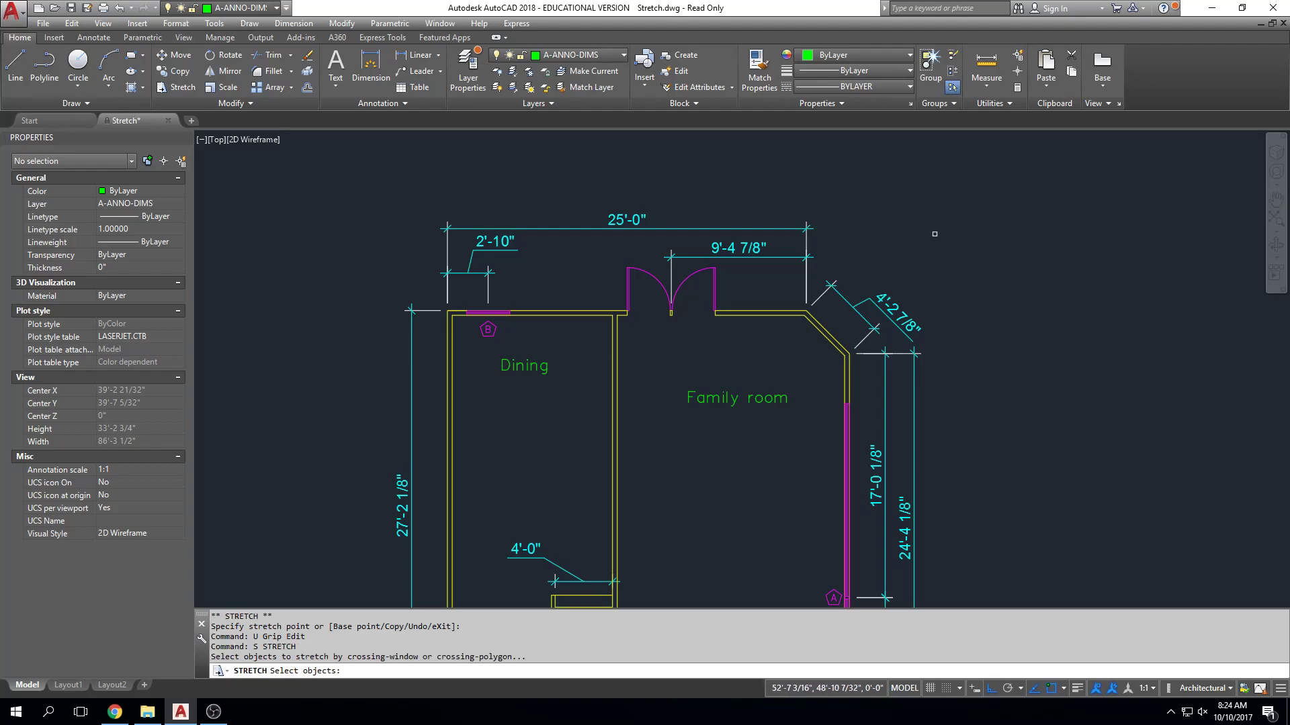
left_click(975, 178)
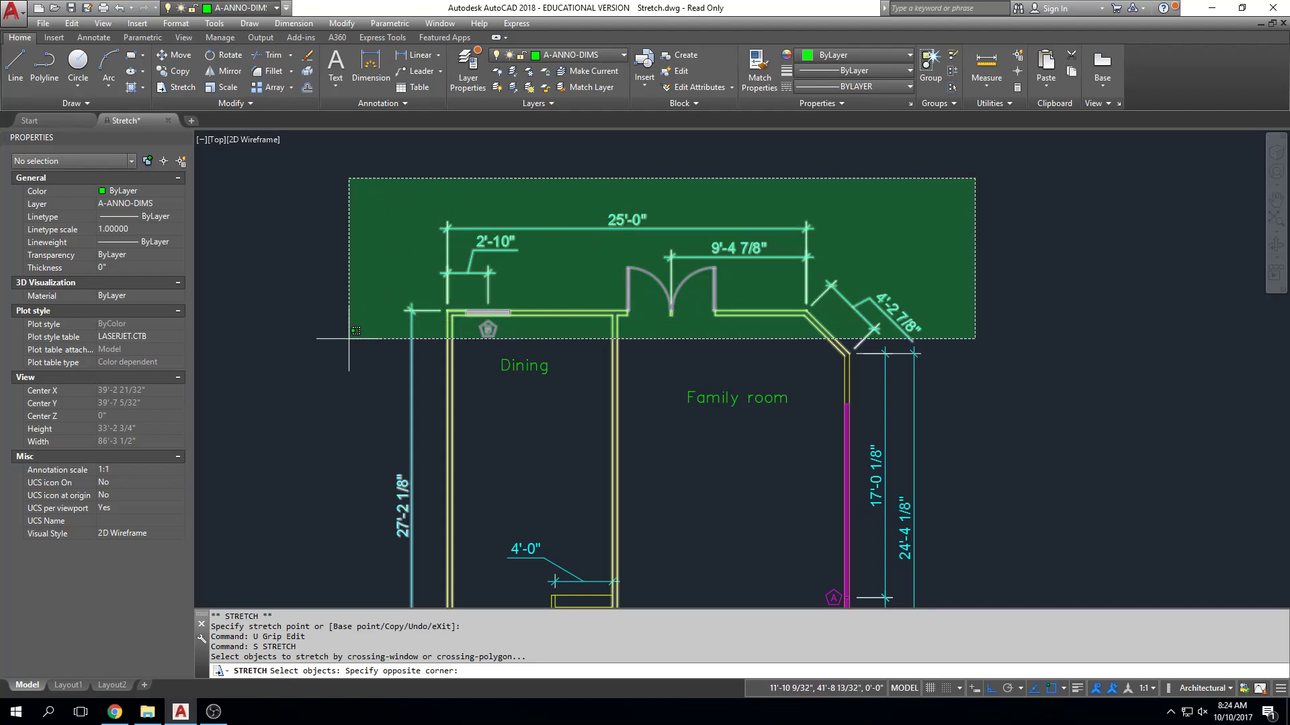
left_click(370, 389)
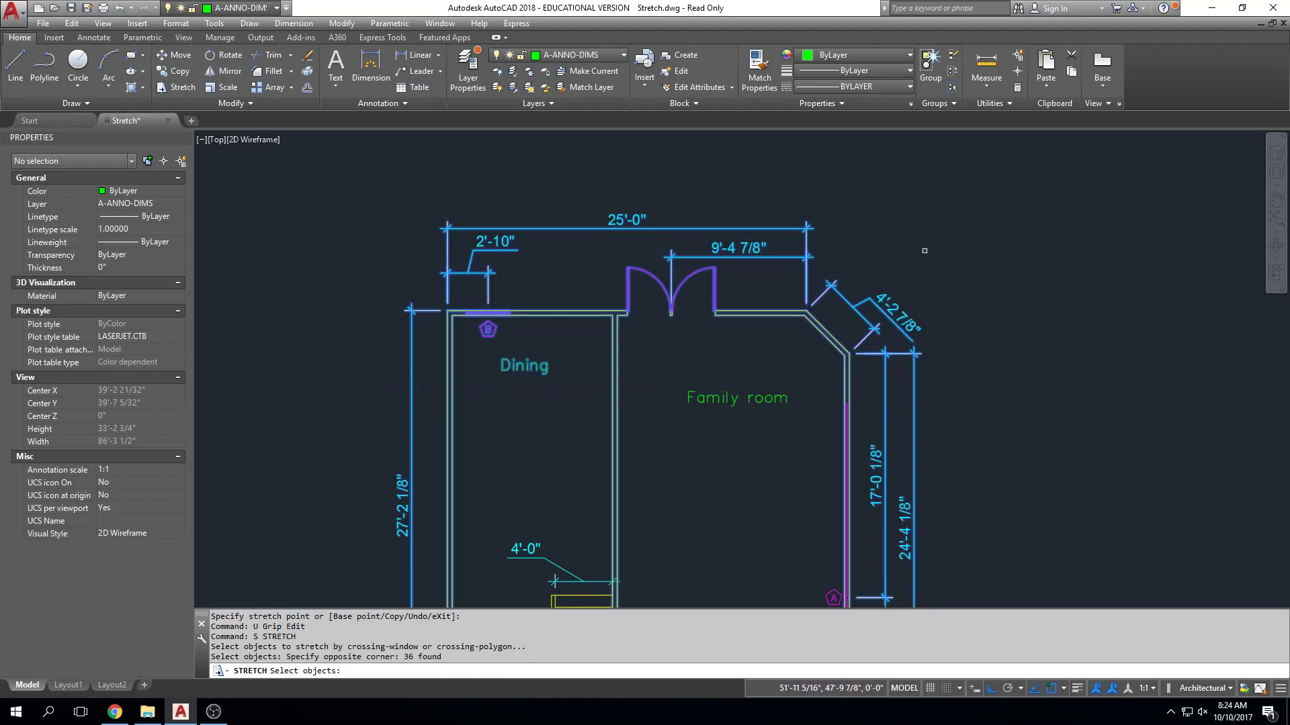
key("Return")
key("Escape")
key("Escape")
key("Escape")
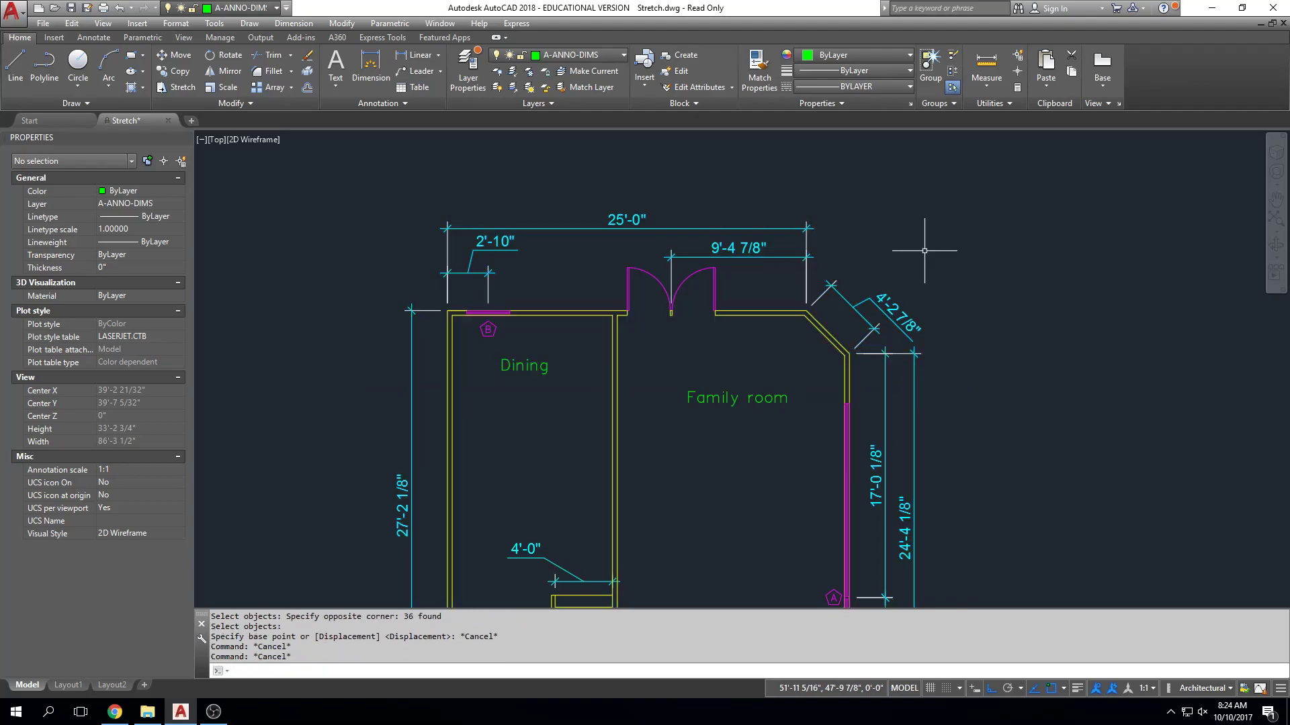
Start a stretch and select the house's north end with crossing windows, including the Dining and Family room labels.
type("s")
key("Return")
left_click(984, 158)
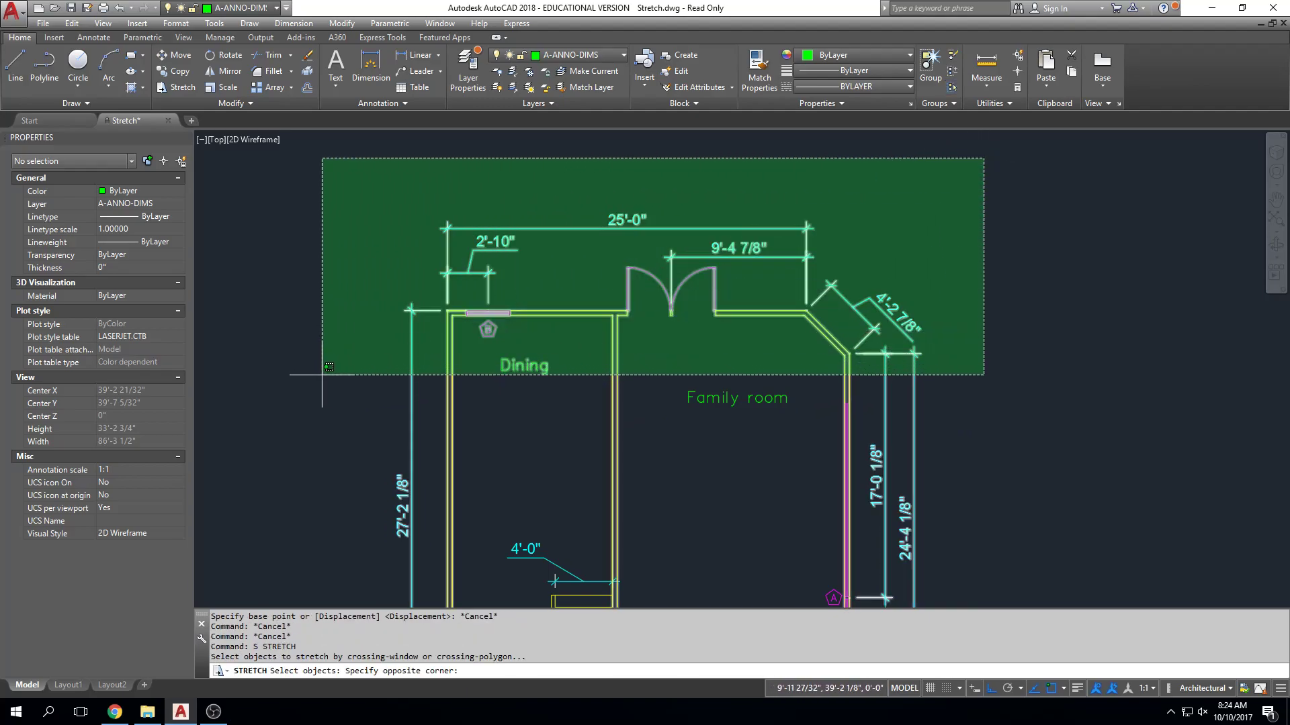
left_click(321, 375)
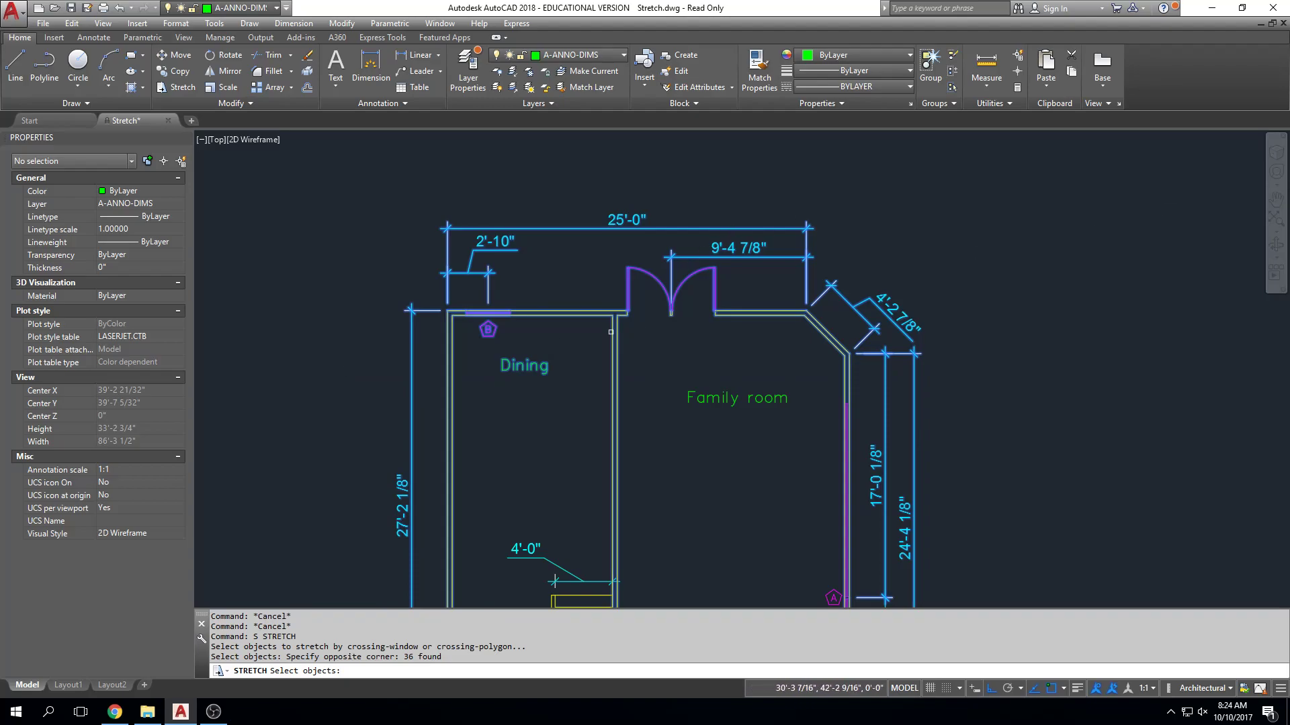
left_click(951, 156)
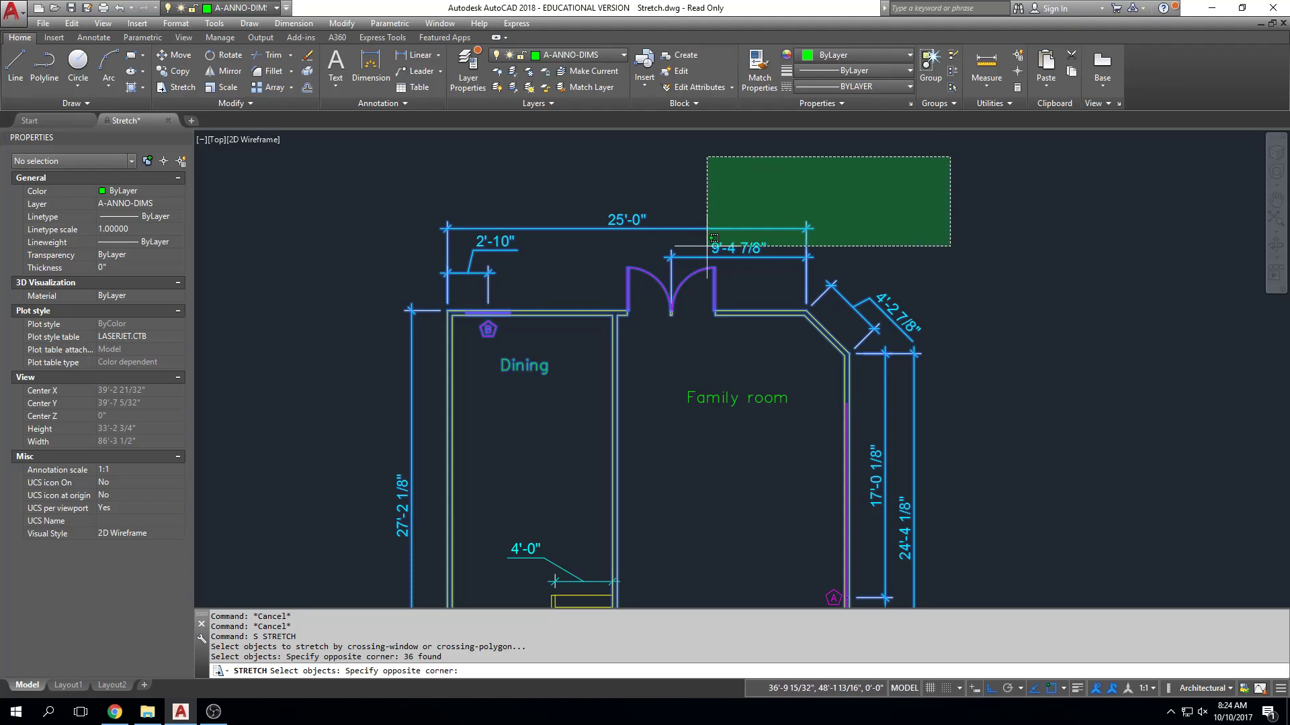
left_click(283, 402)
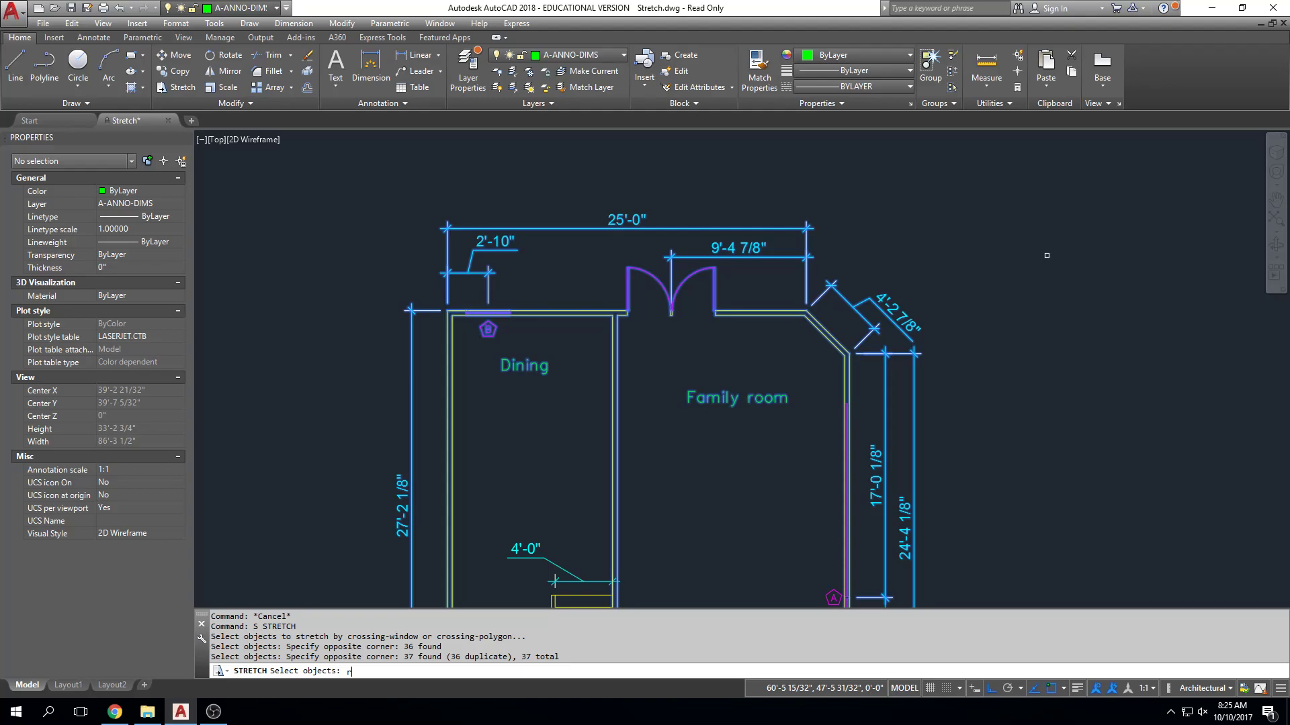
Remove the Dining and Family room labels from the stretch selection, and cancel the stretch.
key("Return")
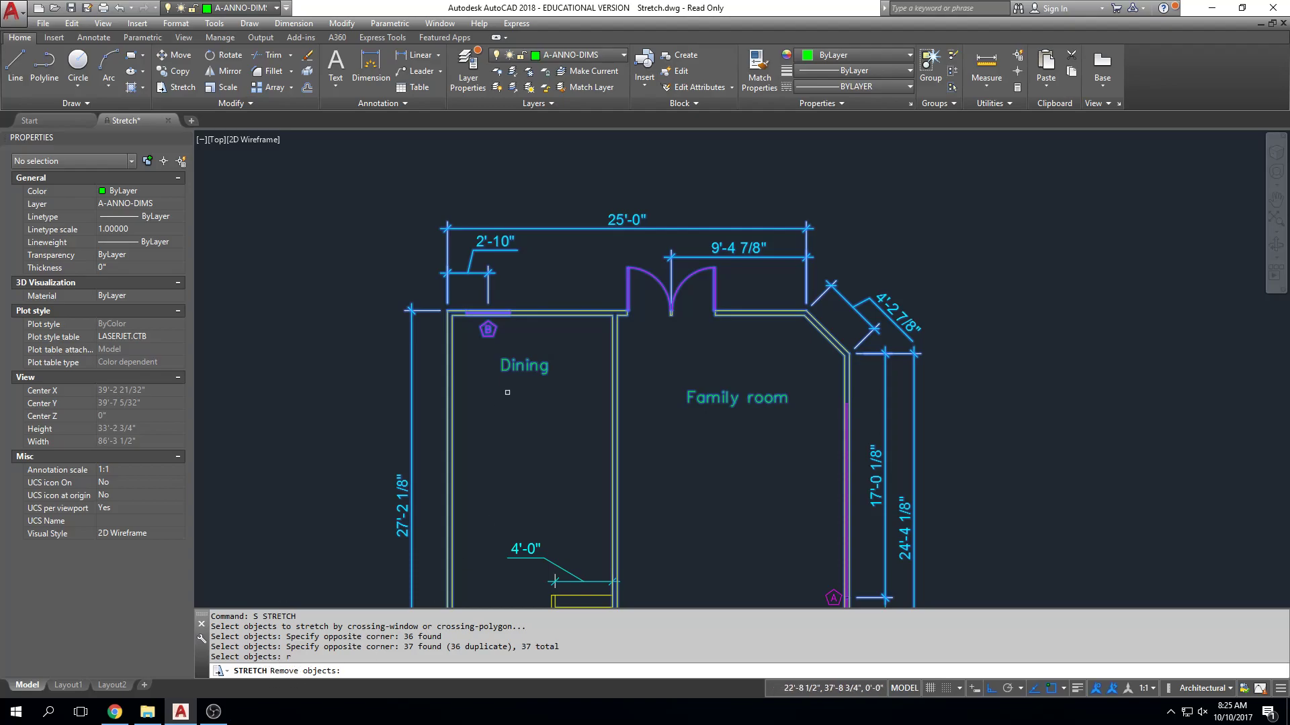
left_click(514, 366)
left_click(699, 398)
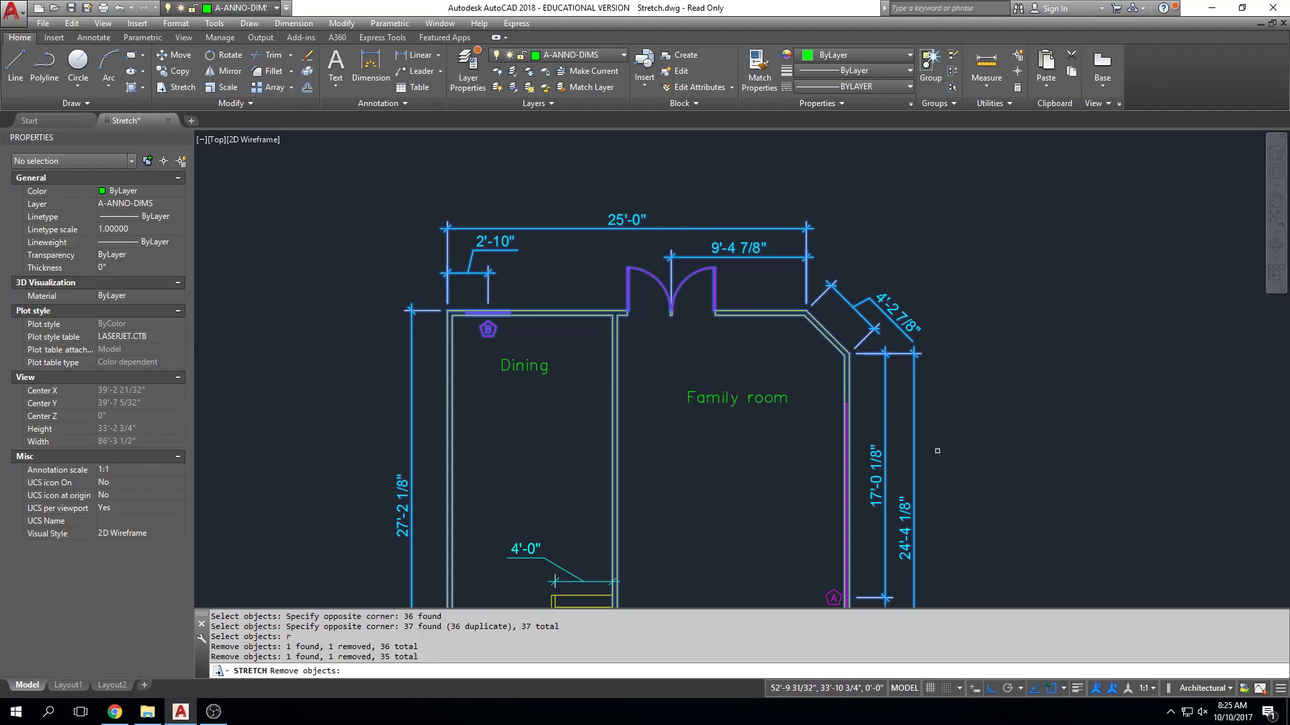
type("r")
key("Return")
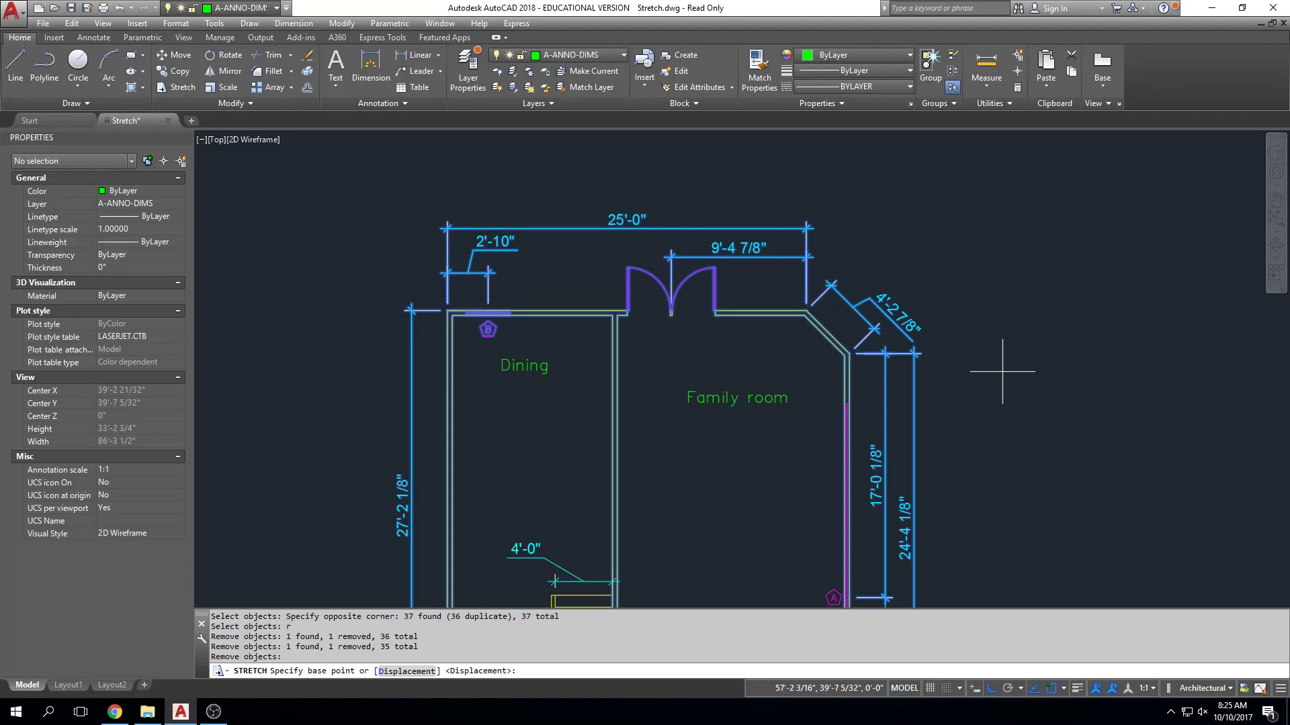
key("Escape")
Start a stretch with a crossing window over the stair's north end, its 4'-0" dimension and the adjoining wall.
scroll(1030, 323, "down", 2)
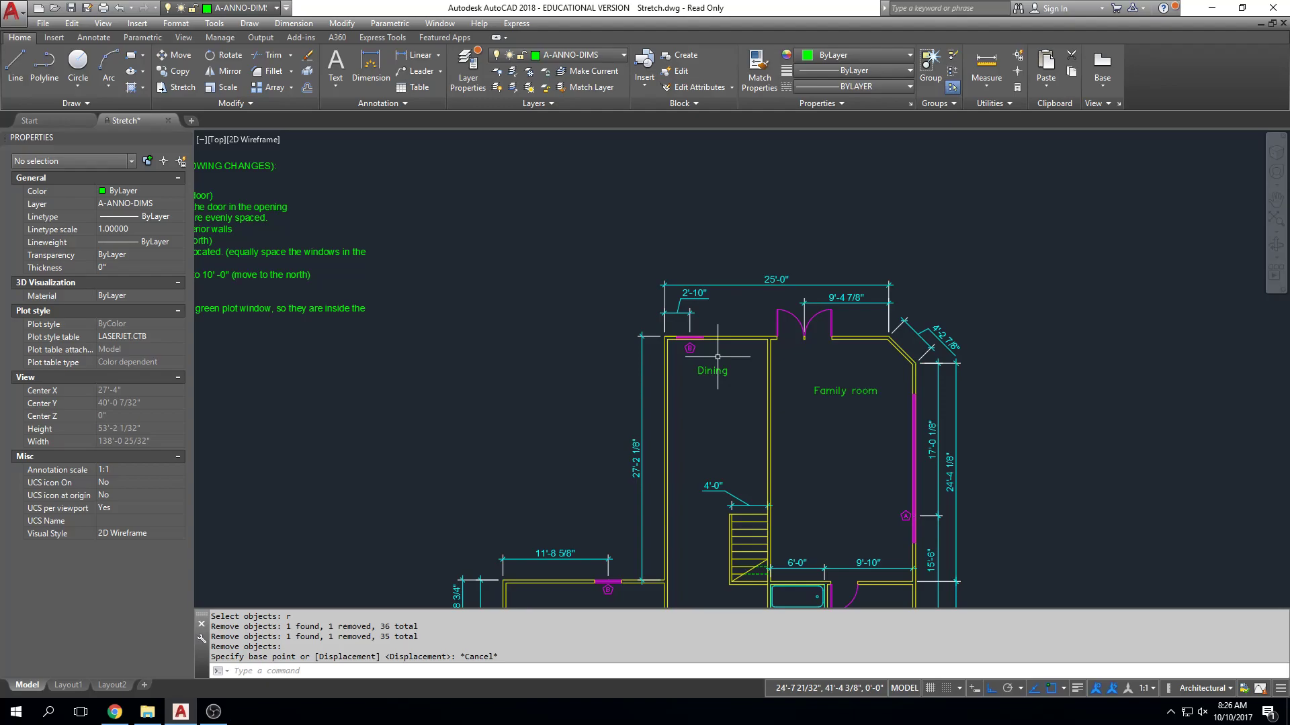
scroll(736, 517, "up", 6)
scroll(732, 403, "down", 2)
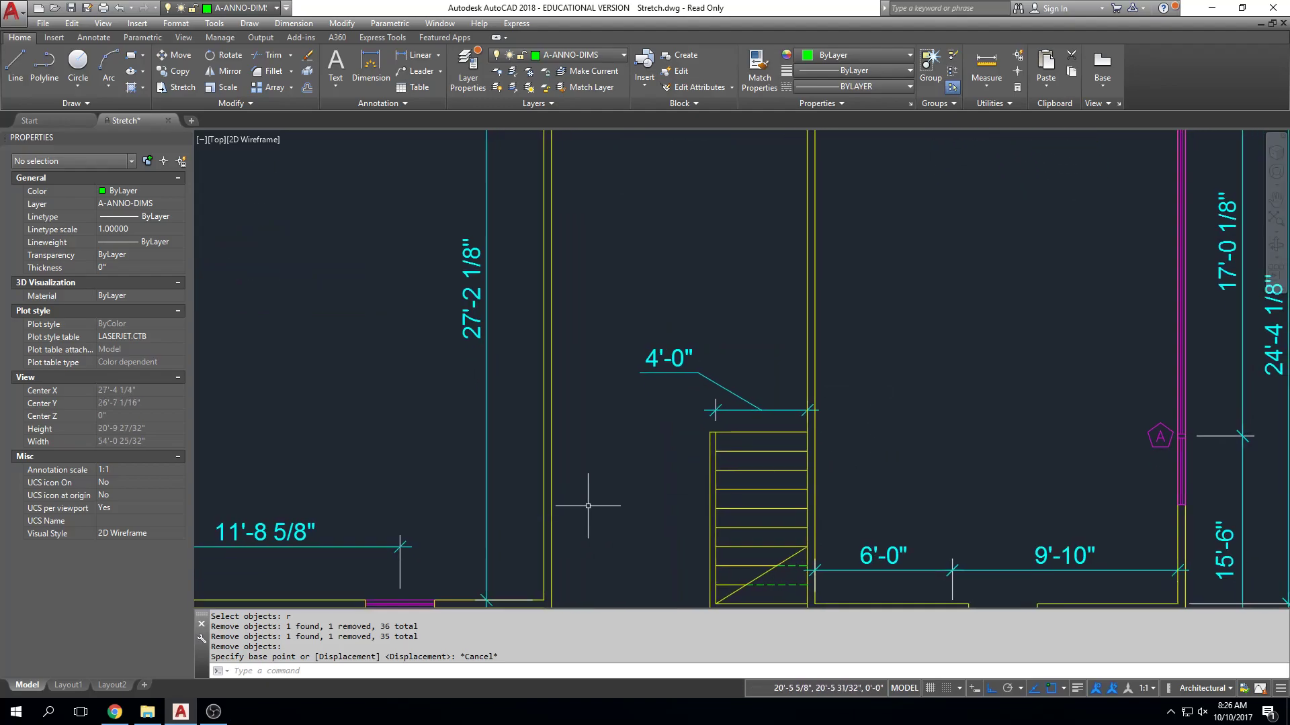
type("s")
key("Return")
left_click(912, 263)
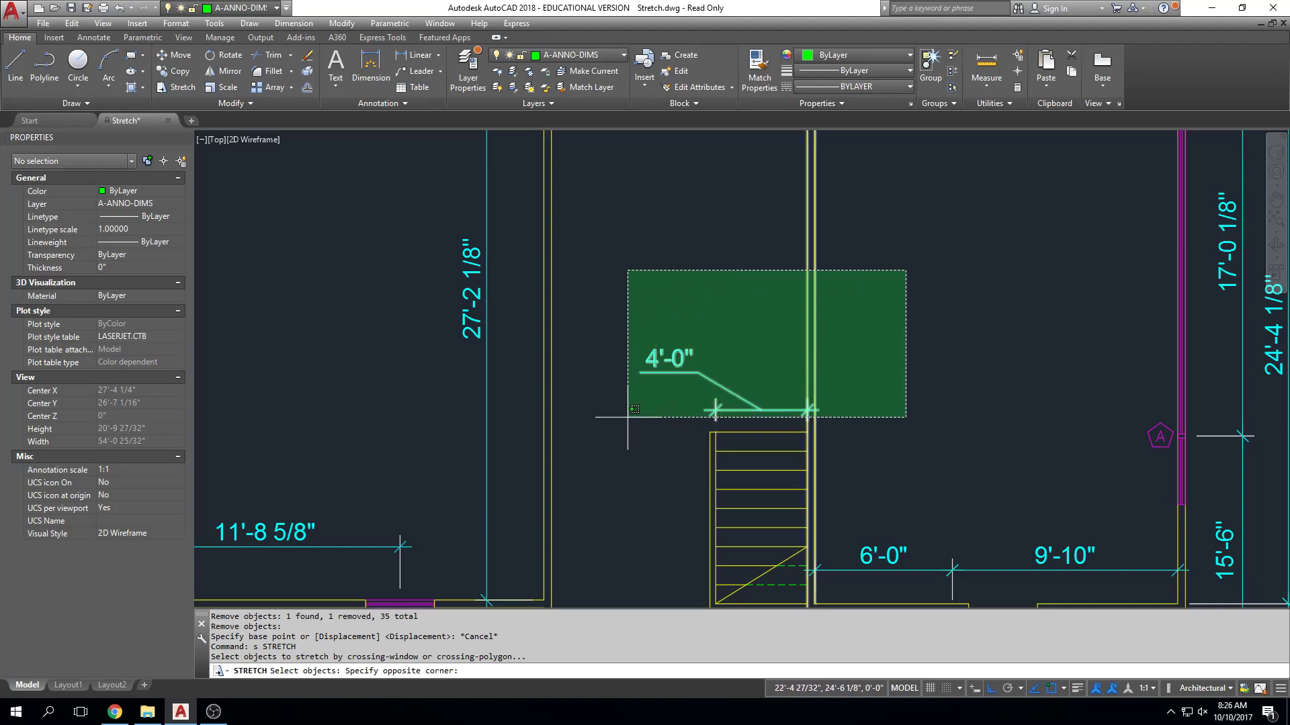
left_click(602, 442)
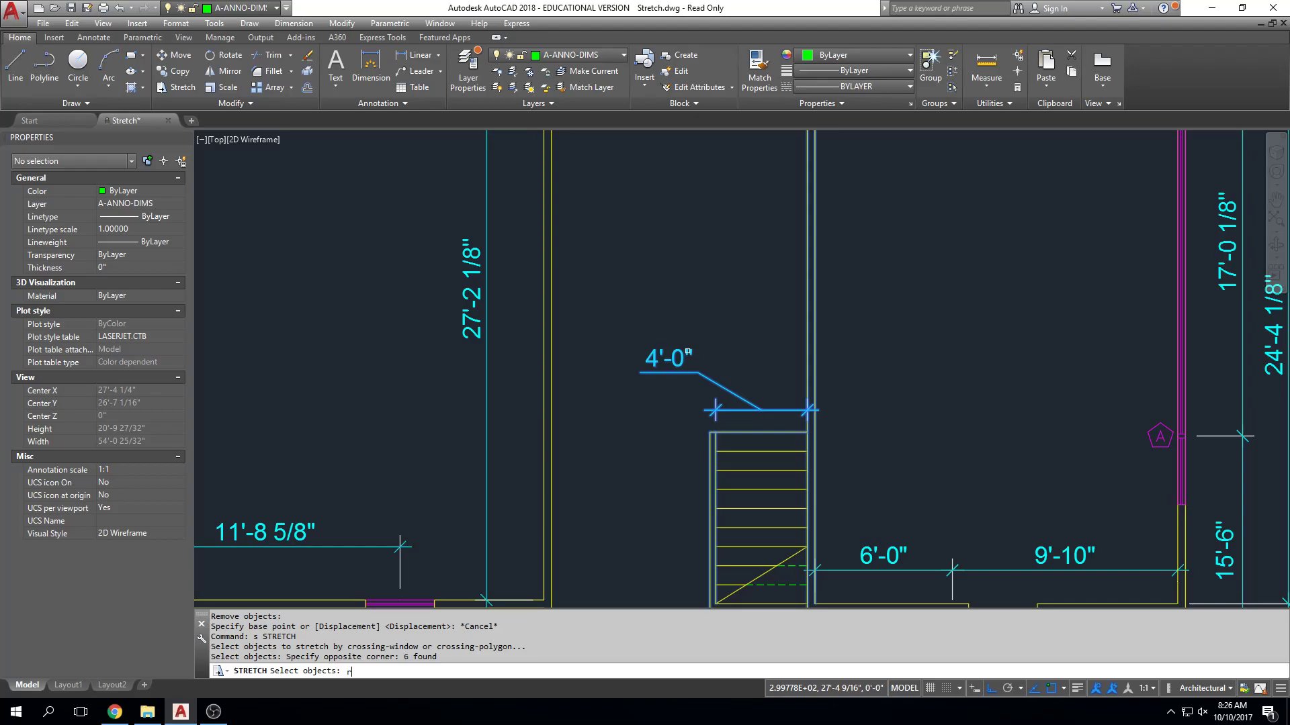
Remove the stair's 4'-0" dimension from the stretch selection, and cancel the stretch.
type("r")
key("Return")
left_click(681, 356)
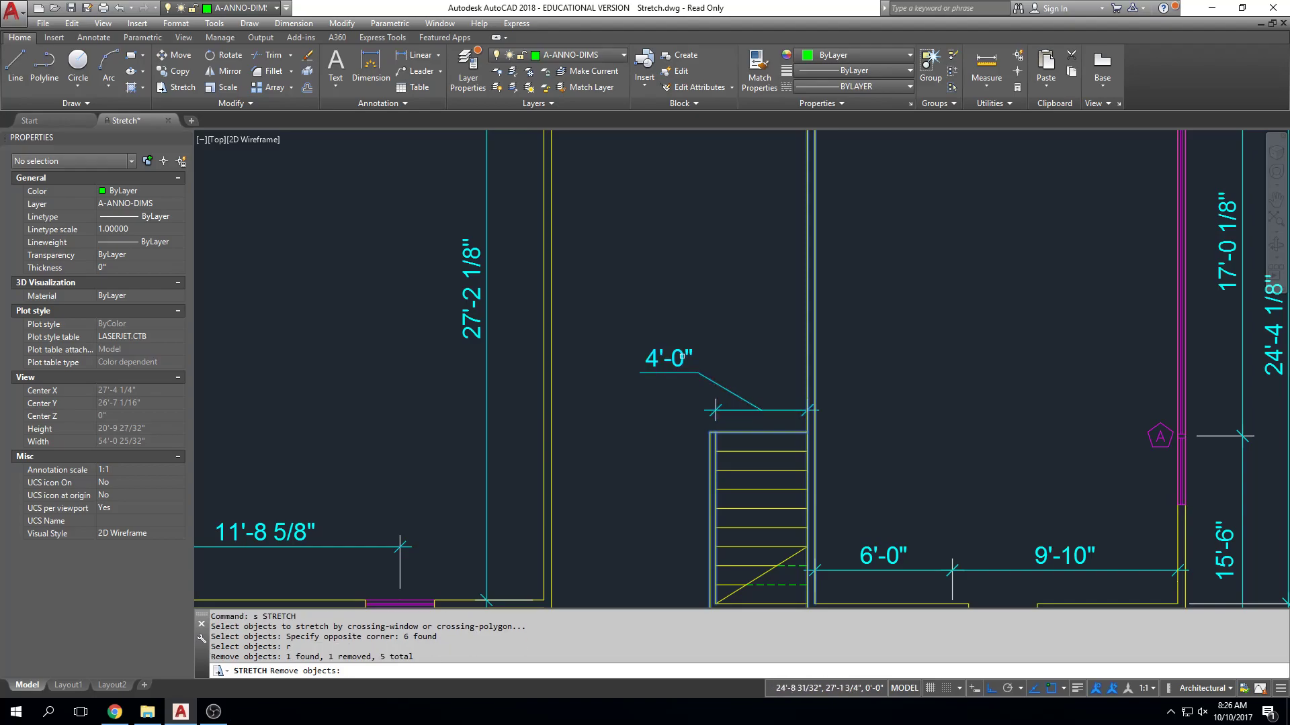
key("Return")
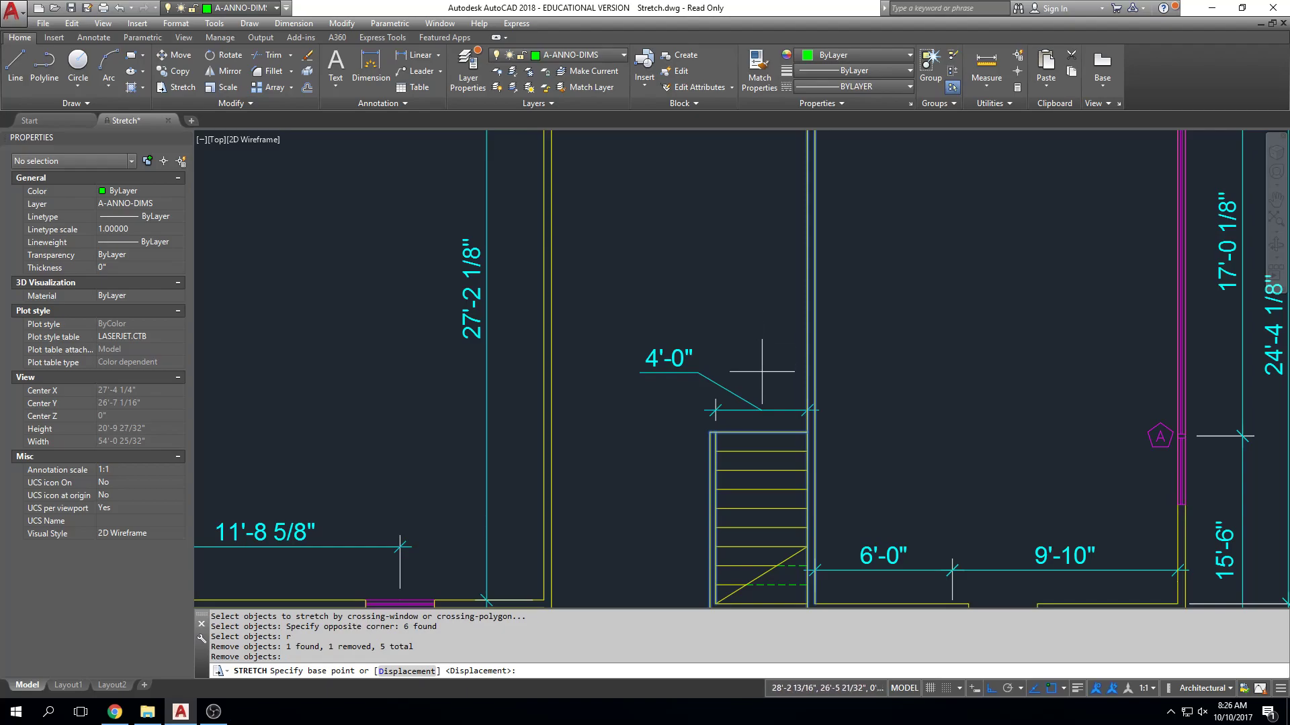
key("Escape")
key("Escape")
key("Escape")
Start a stretch and individually select the north wall lines east of the double door along with the door's east side.
scroll(761, 372, "down", 3)
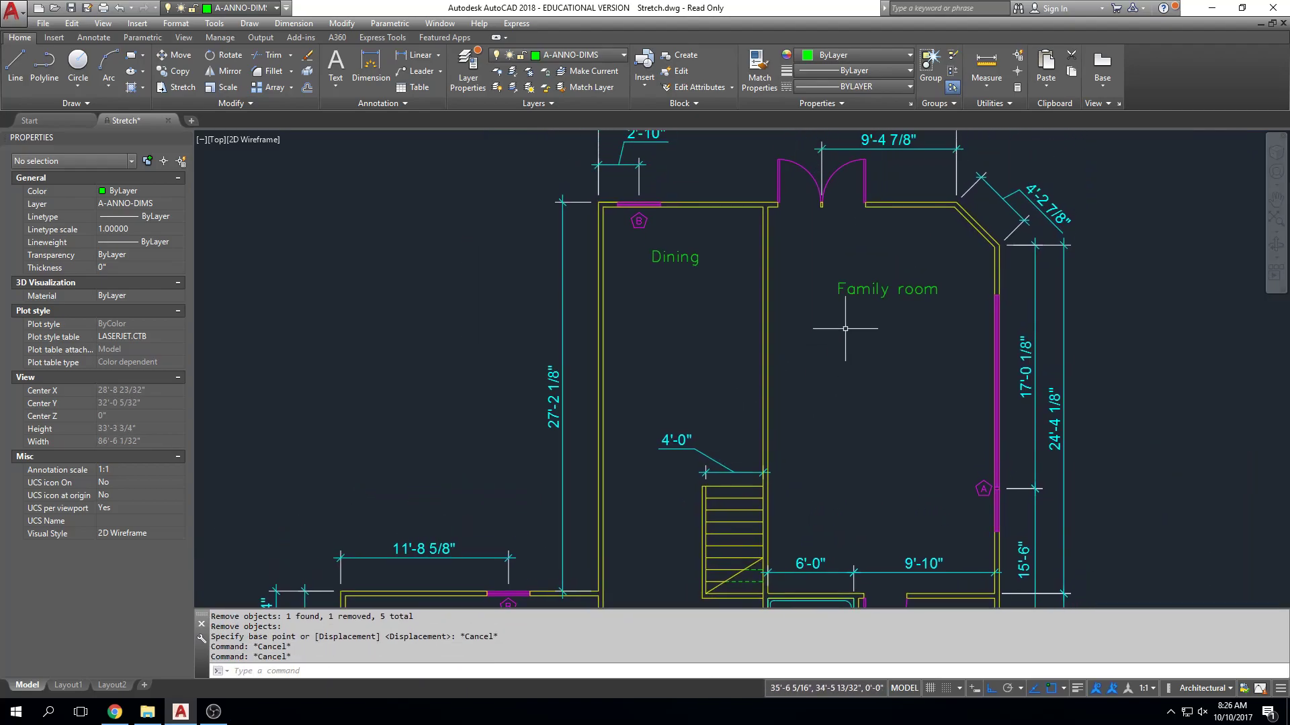
scroll(793, 363, "down", 2)
scroll(786, 345, "up", 2)
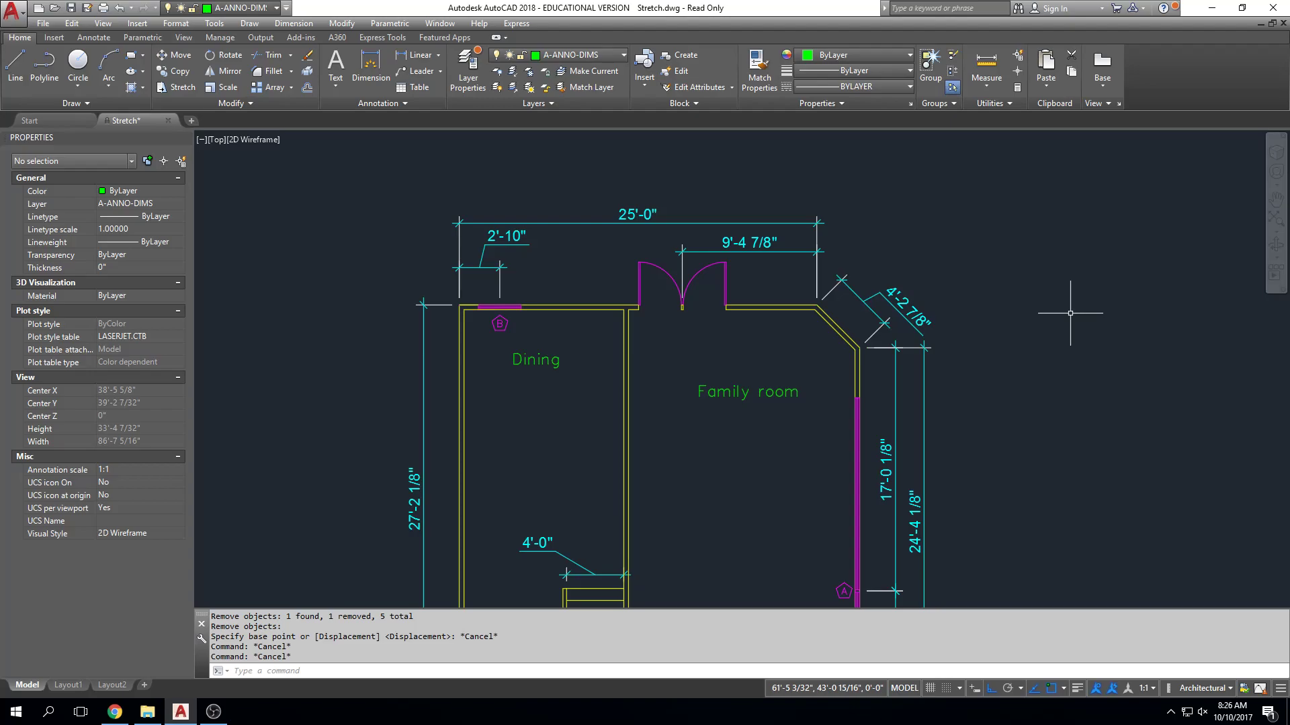
type("s")
key("Return")
left_click(807, 306)
left_click(807, 306)
left_click(731, 283)
left_click(722, 282)
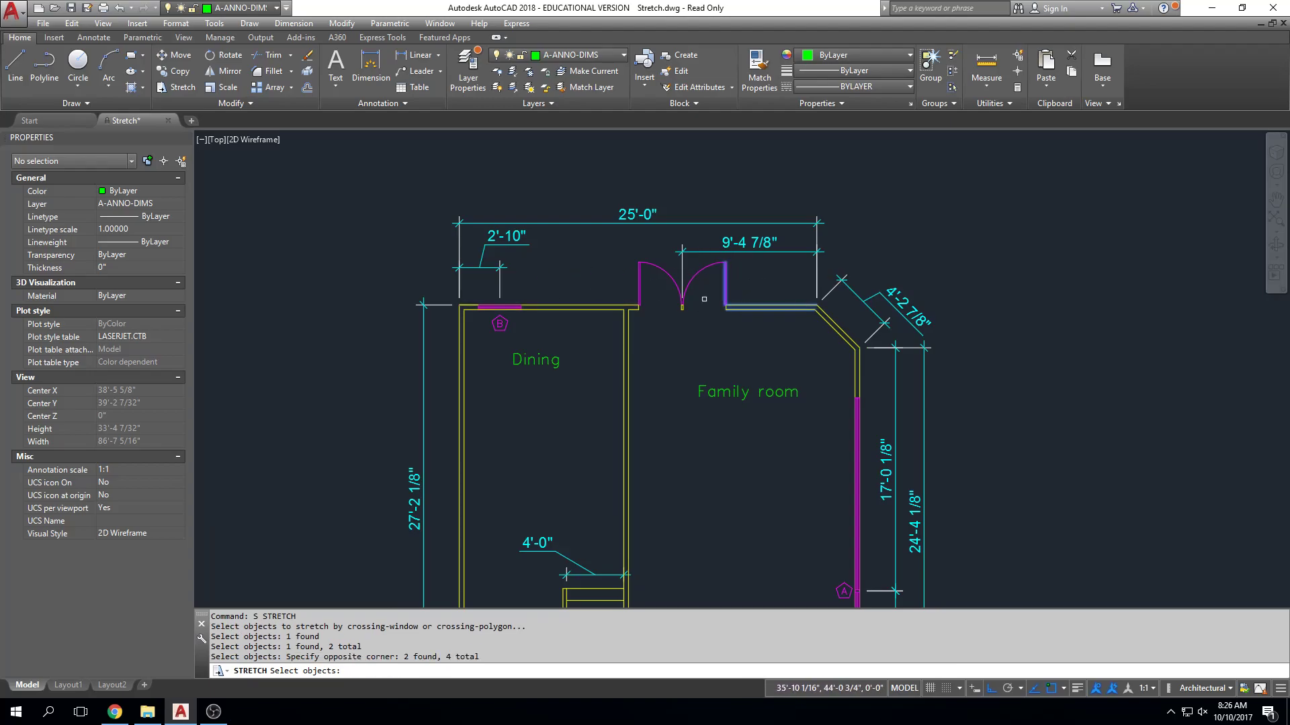
Add the whole north end of the dining and family rooms with a crossing window, and cancel the stretch.
left_click(981, 165)
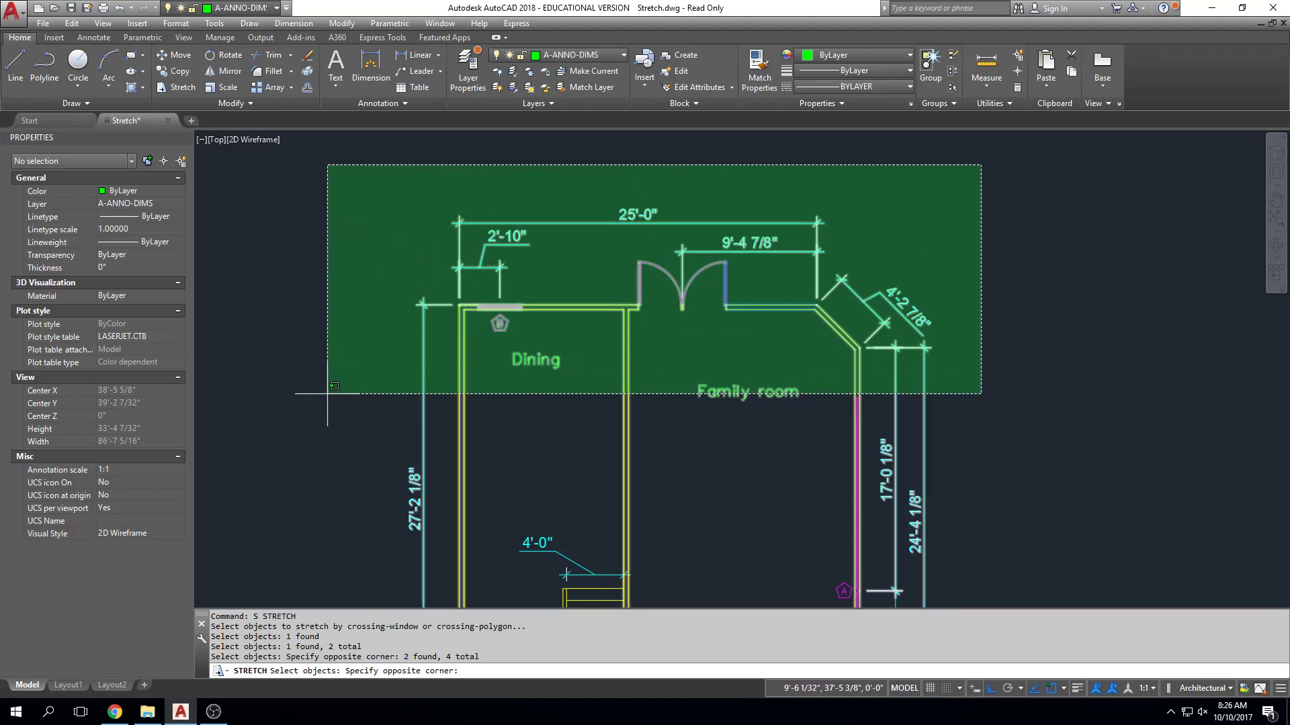
left_click(327, 393)
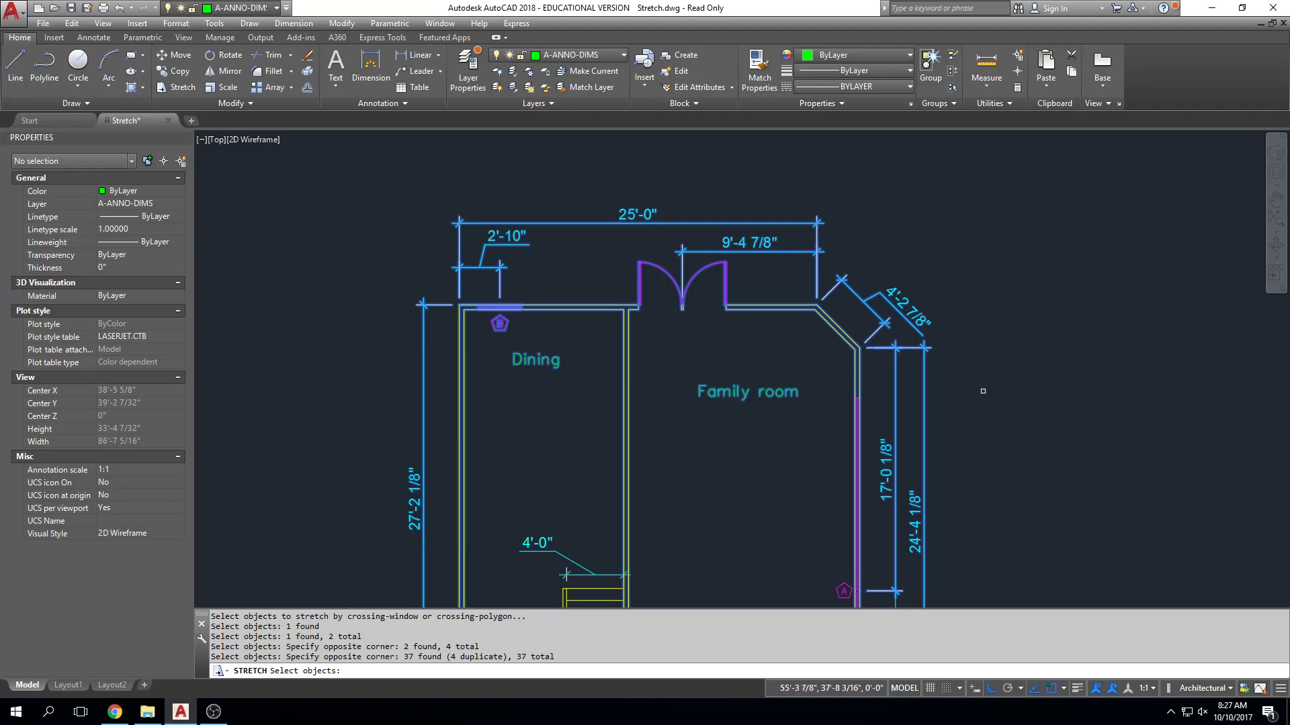
key("Escape")
key("Escape")
key("Escape")
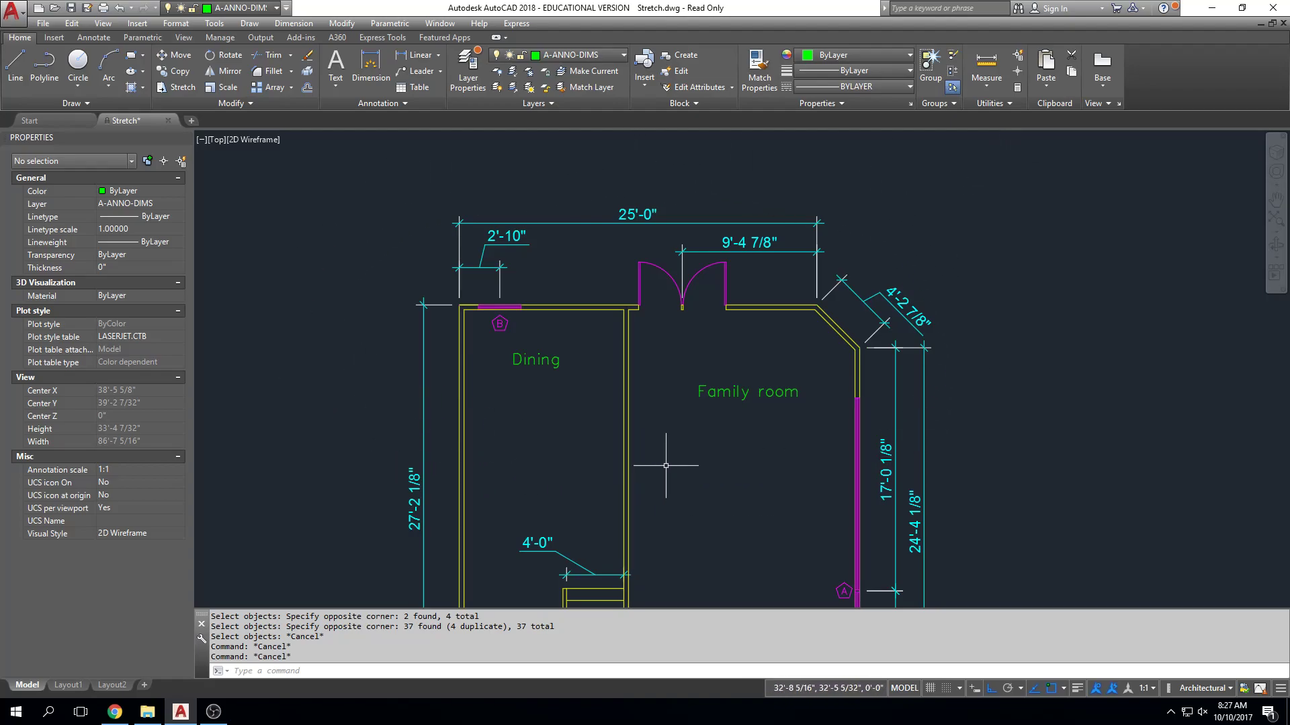
Try stretching the north end about 3' south with a crossing window that cuts through the angled corner wall, and cancel.
type("s")
key("Return")
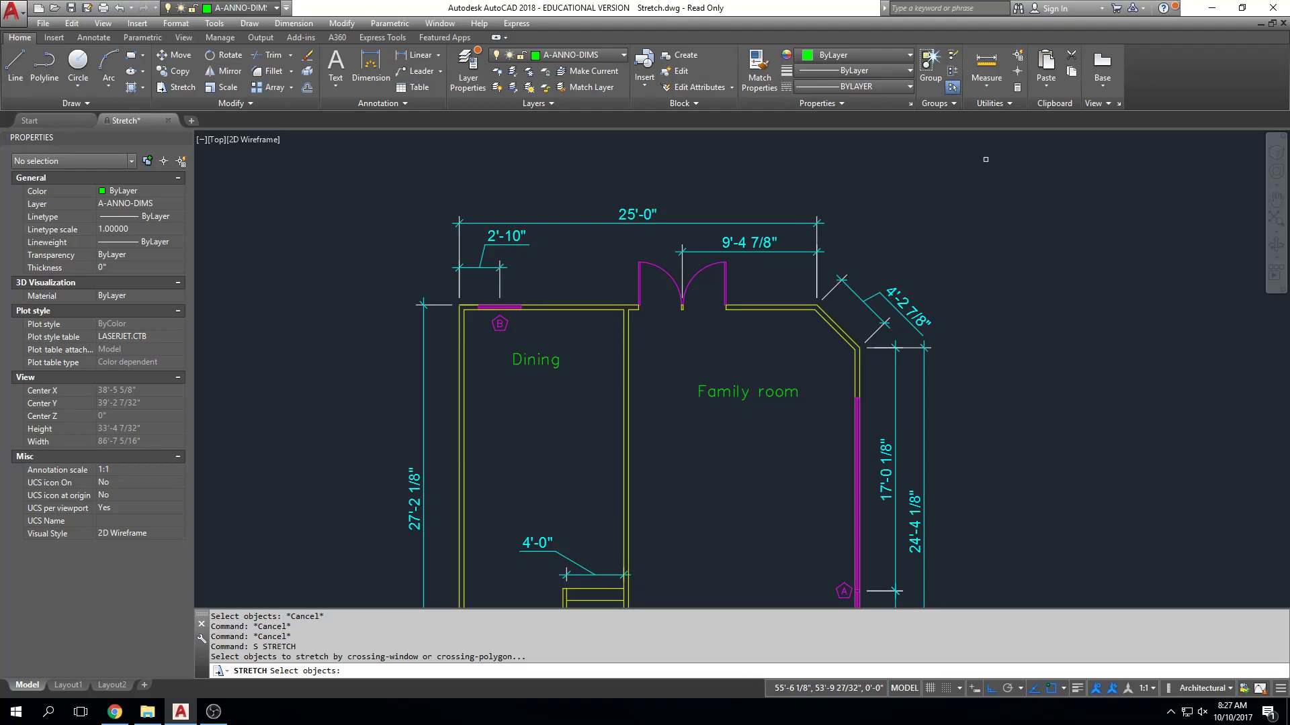
left_click(831, 184)
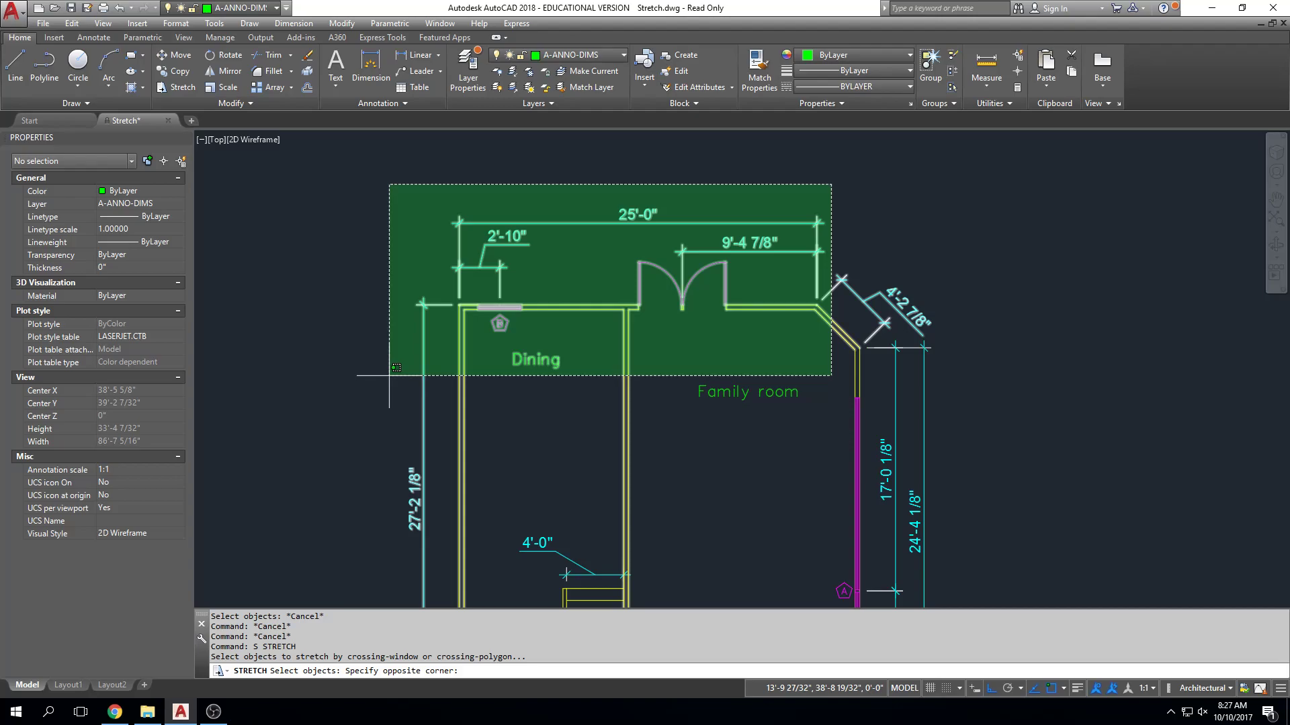
left_click(389, 375)
type("m")
key("Return")
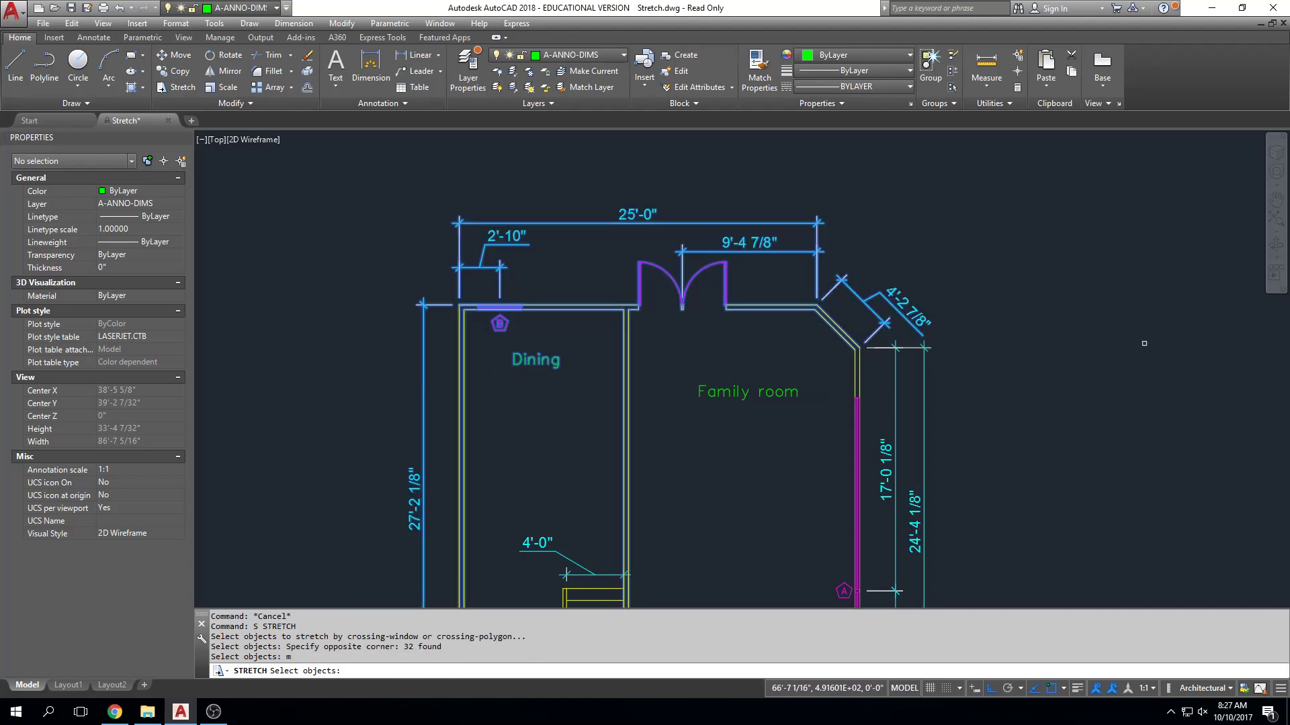
key("Return")
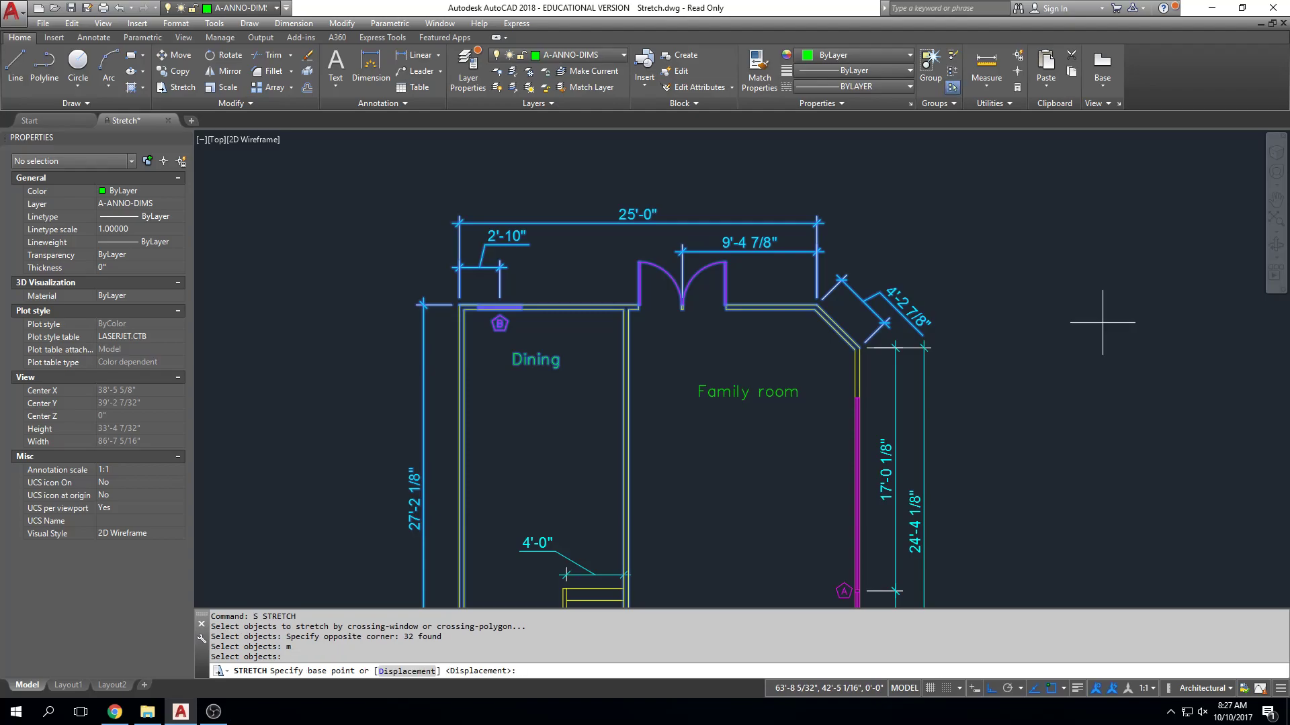
left_click(1095, 322)
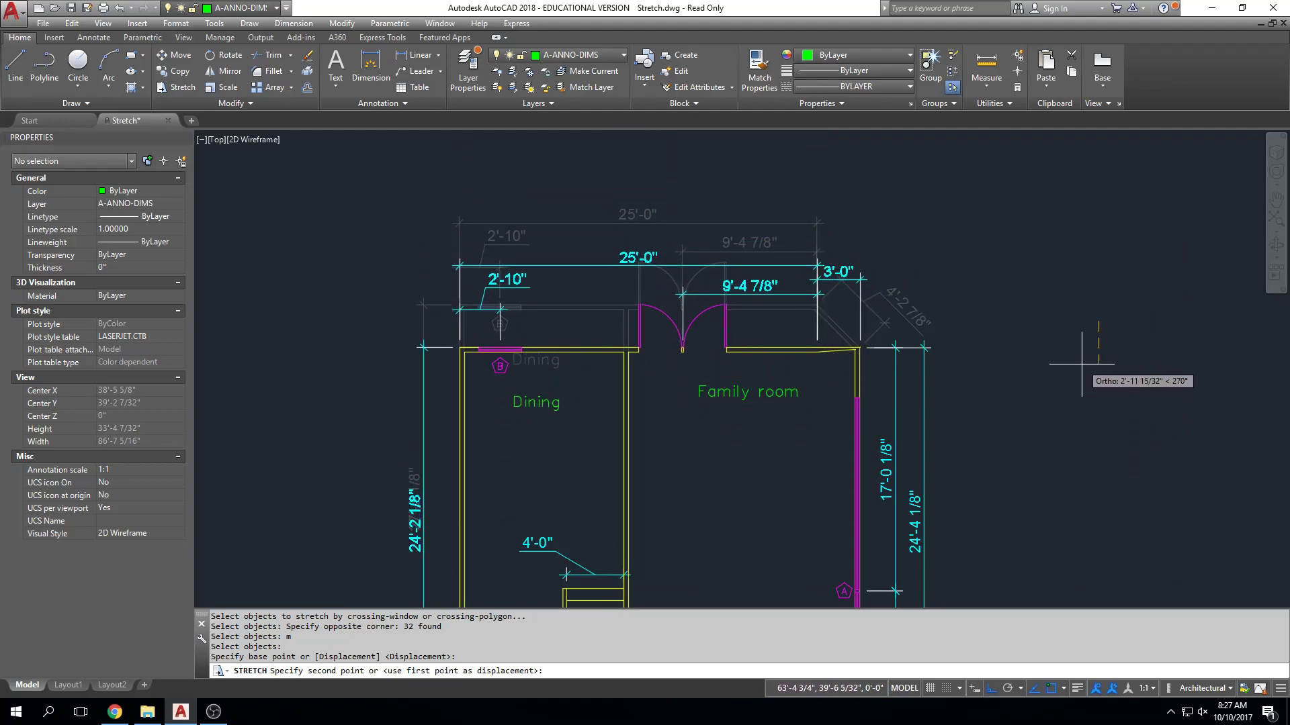
key("Escape")
key("Escape")
key("Escape")
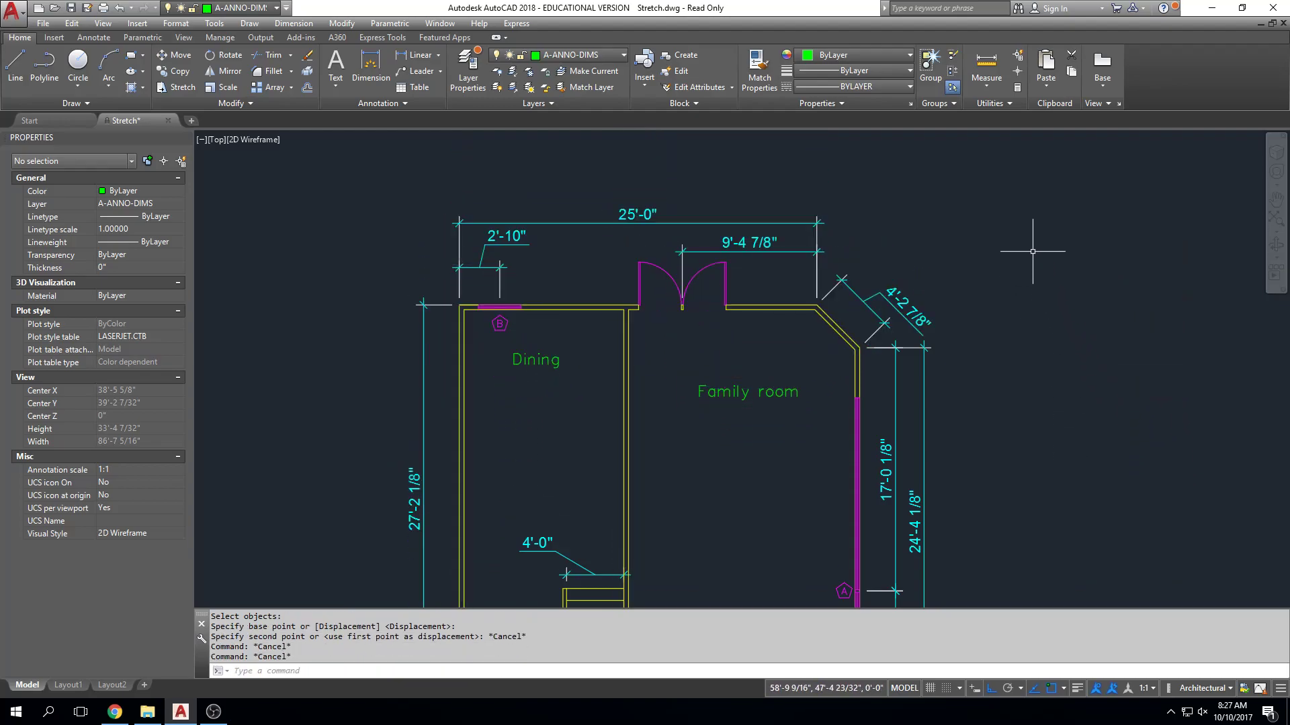
Start a stretch and select the north end of the dining and family rooms with a crossing window reaching below the angled corner wall.
type("s")
key("Return")
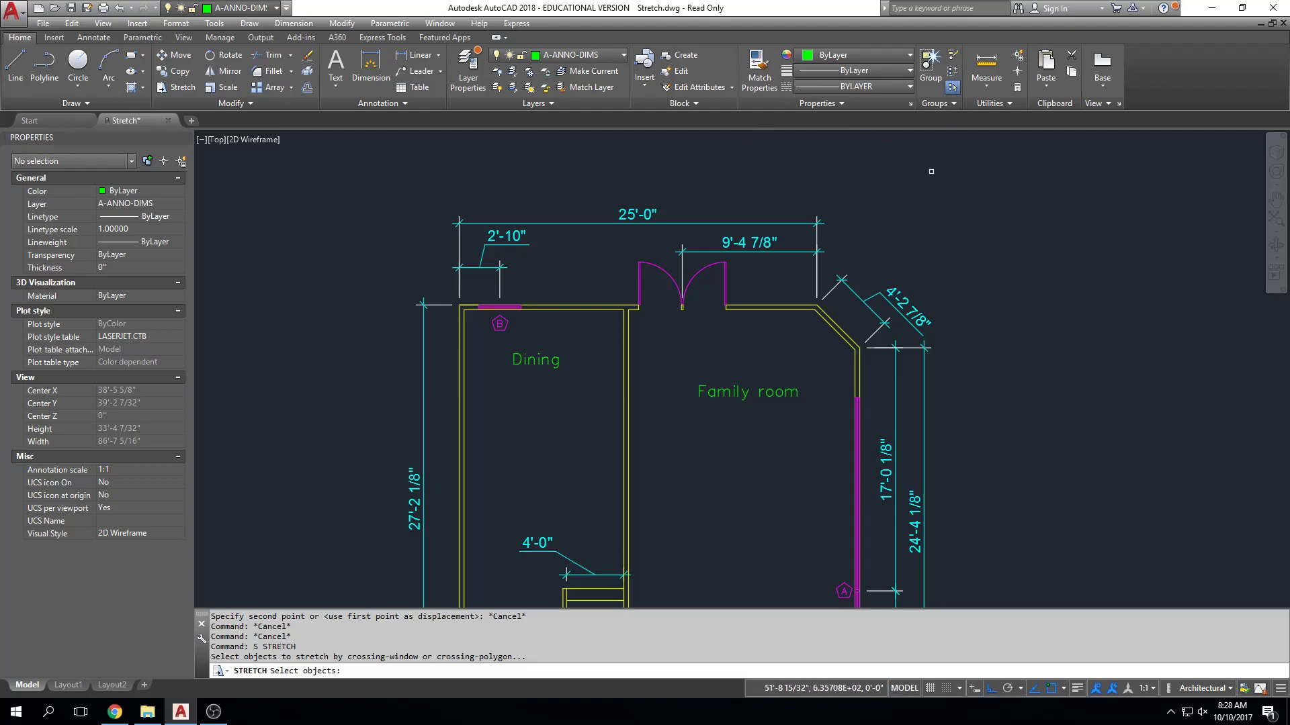
scroll(997, 253, "down", 4)
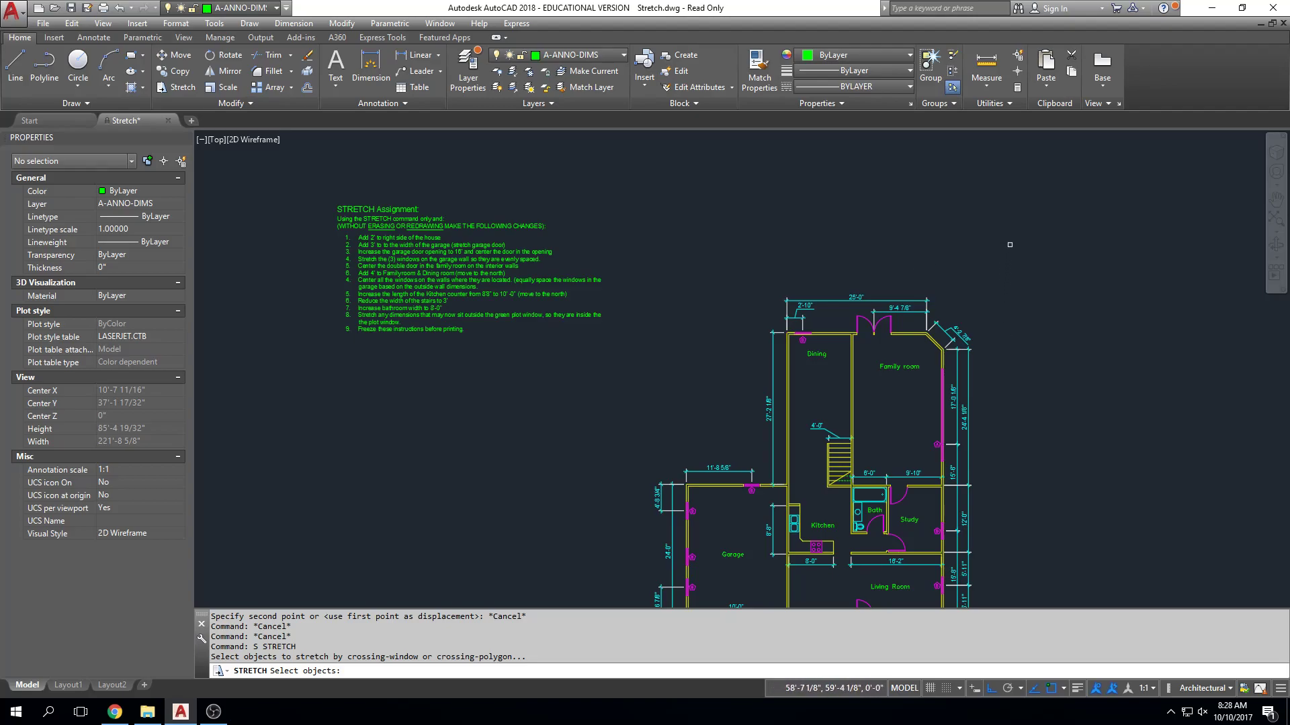
left_click(1006, 260)
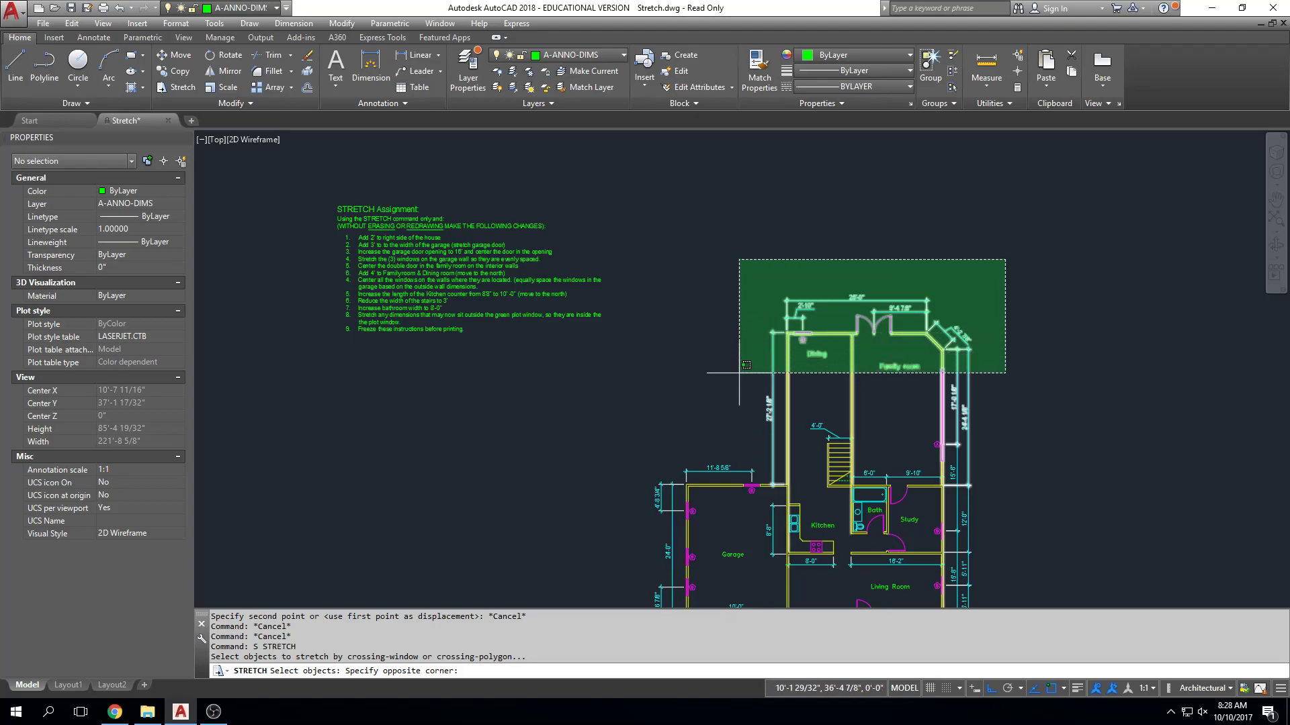
scroll(740, 384, "up", 3)
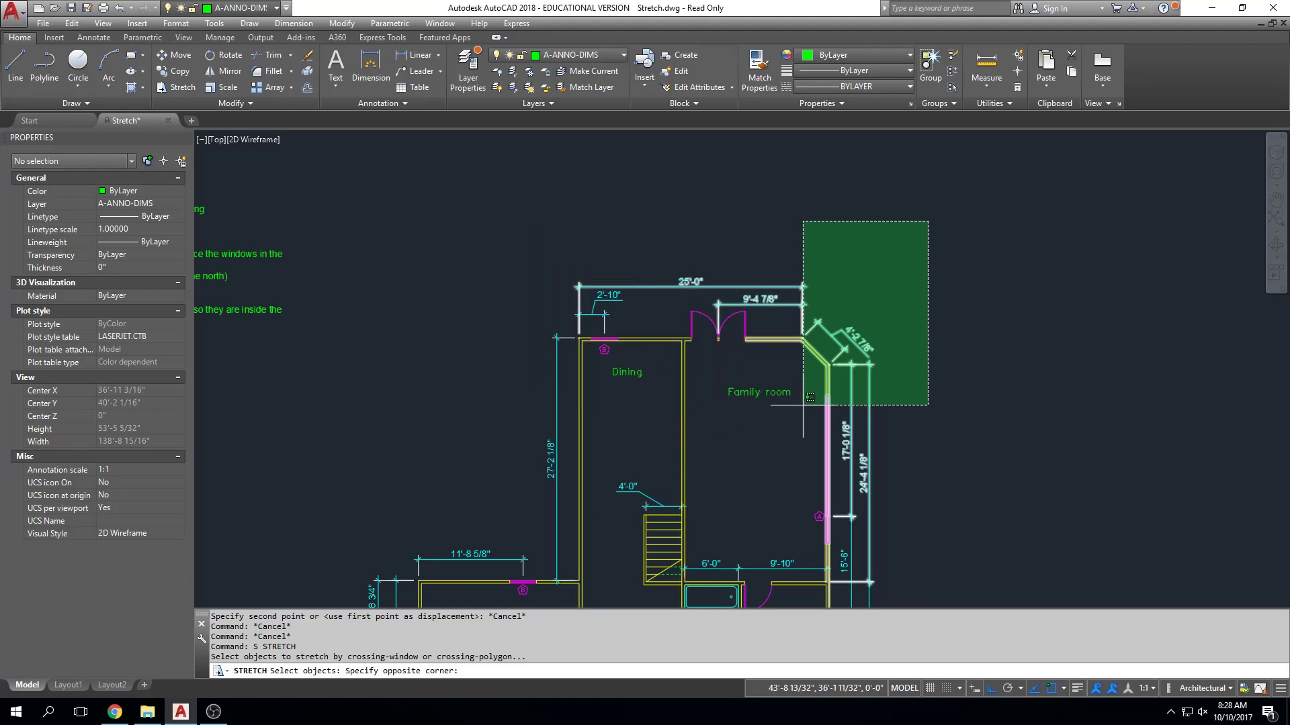
scroll(803, 403, "up", 6)
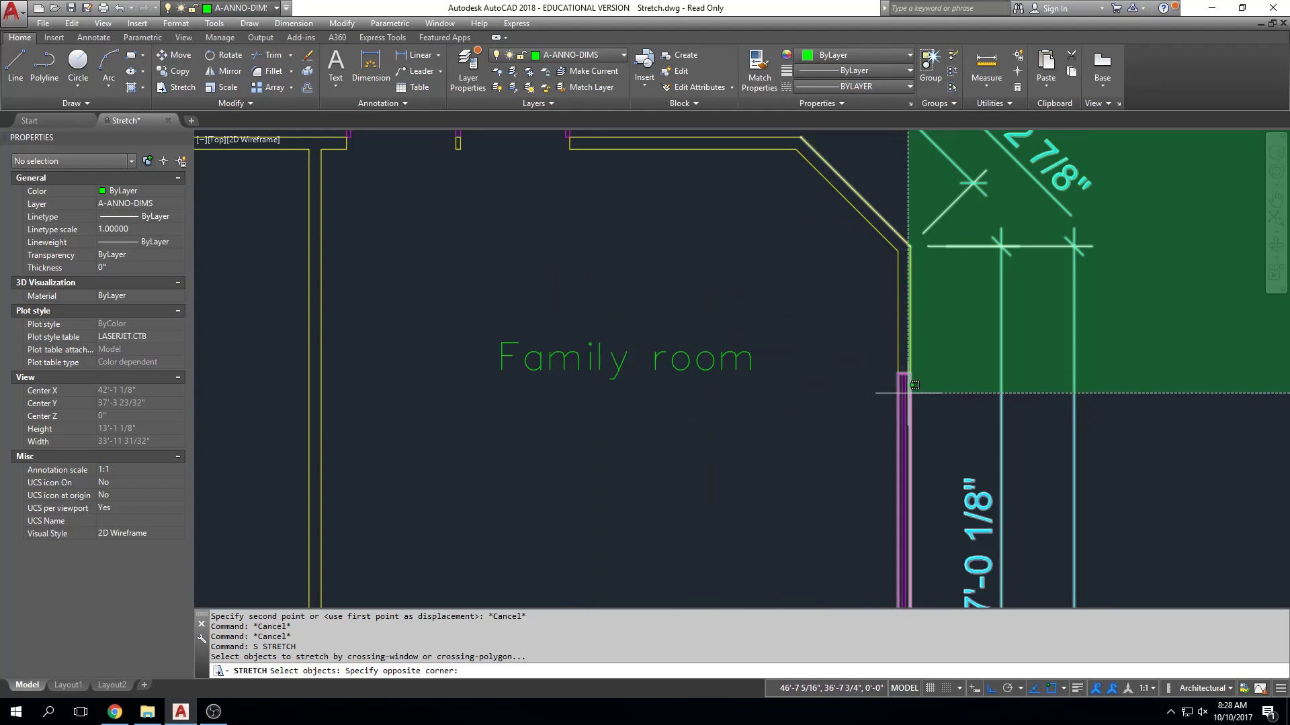
scroll(922, 391, "down", 1)
middle_click_drag(922, 391, 864, 250)
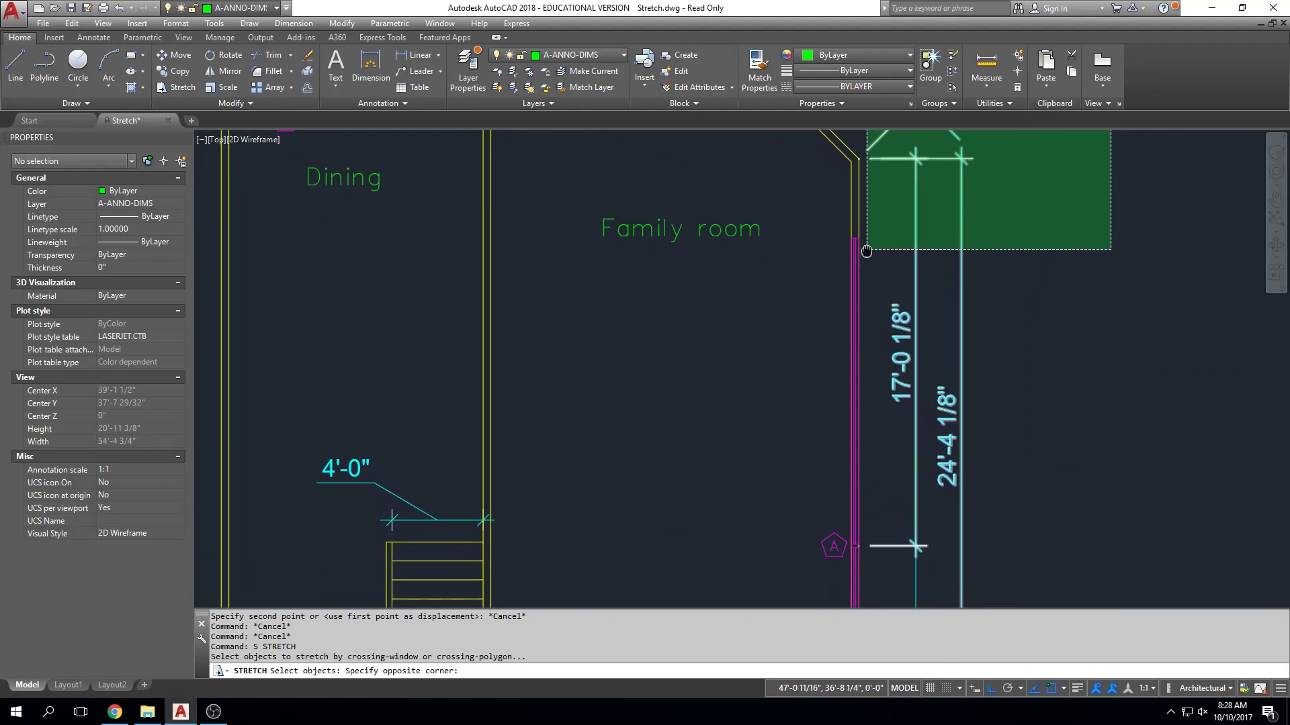
scroll(868, 249, "down", 1)
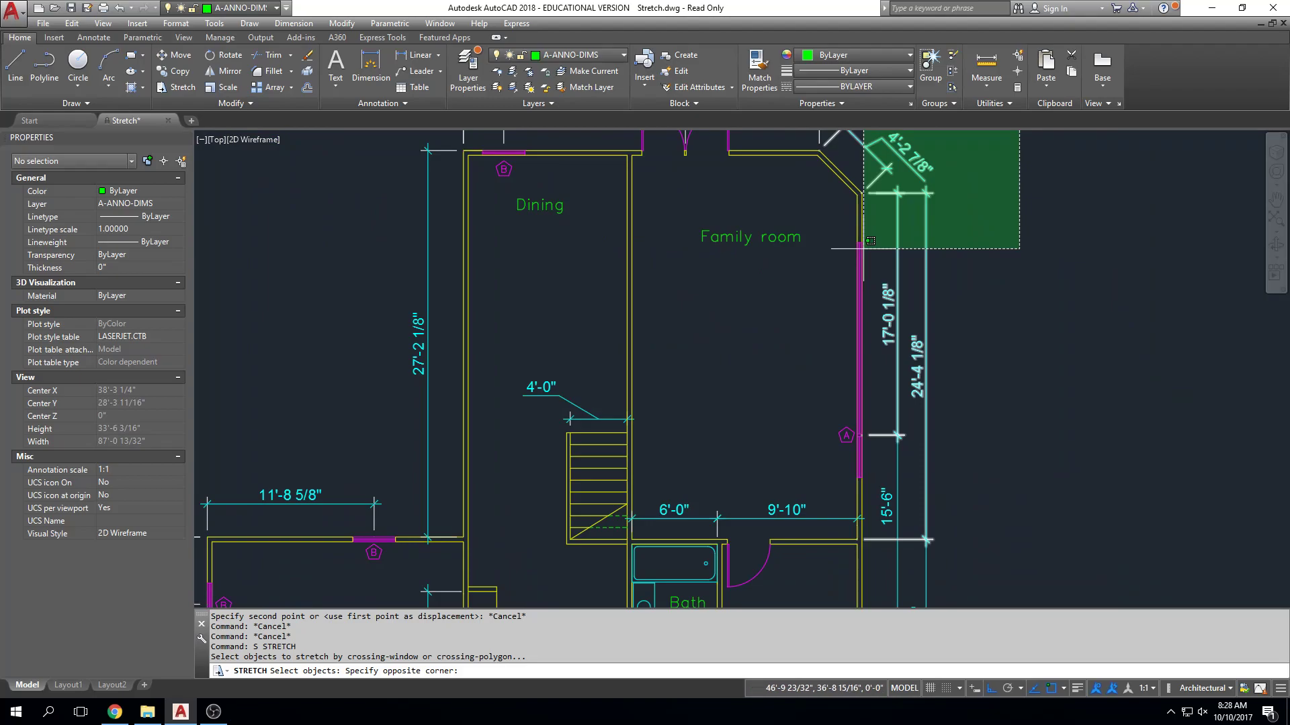
middle_click_drag(859, 231, 860, 305)
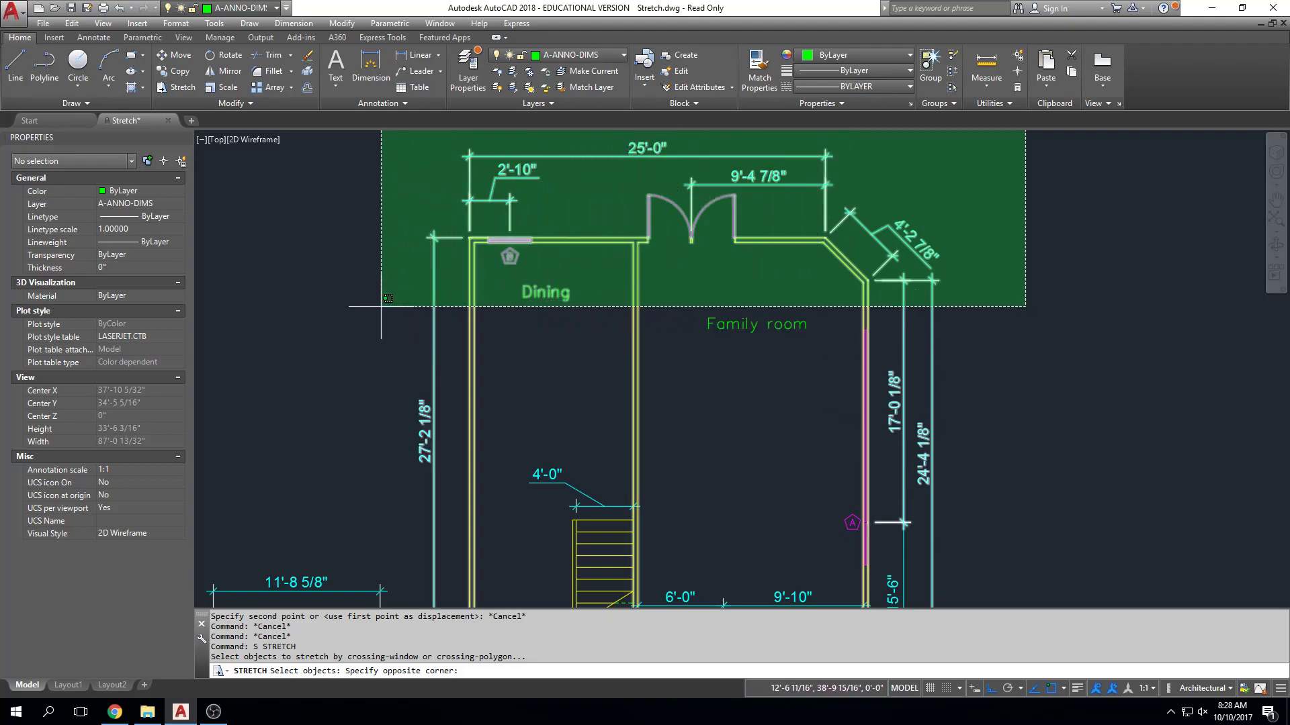
middle_click_drag(376, 312, 377, 358)
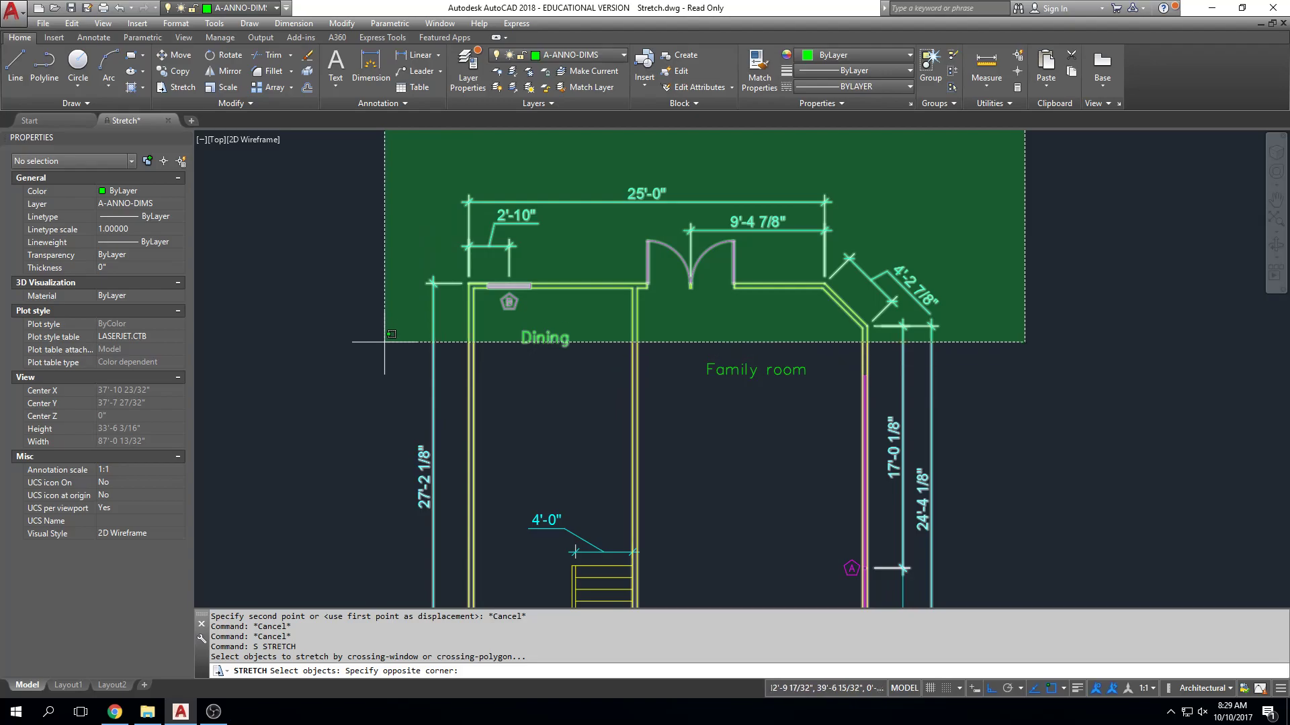
scroll(391, 389, "down", 2)
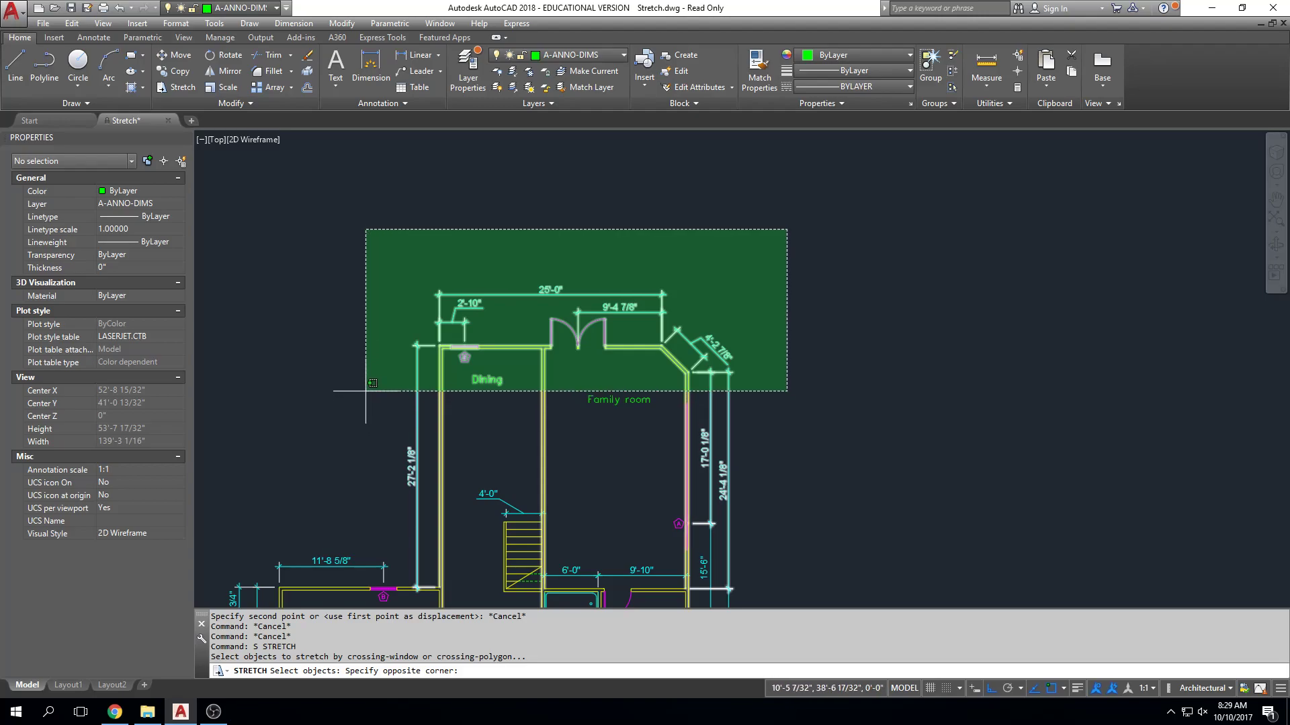
left_click(365, 390)
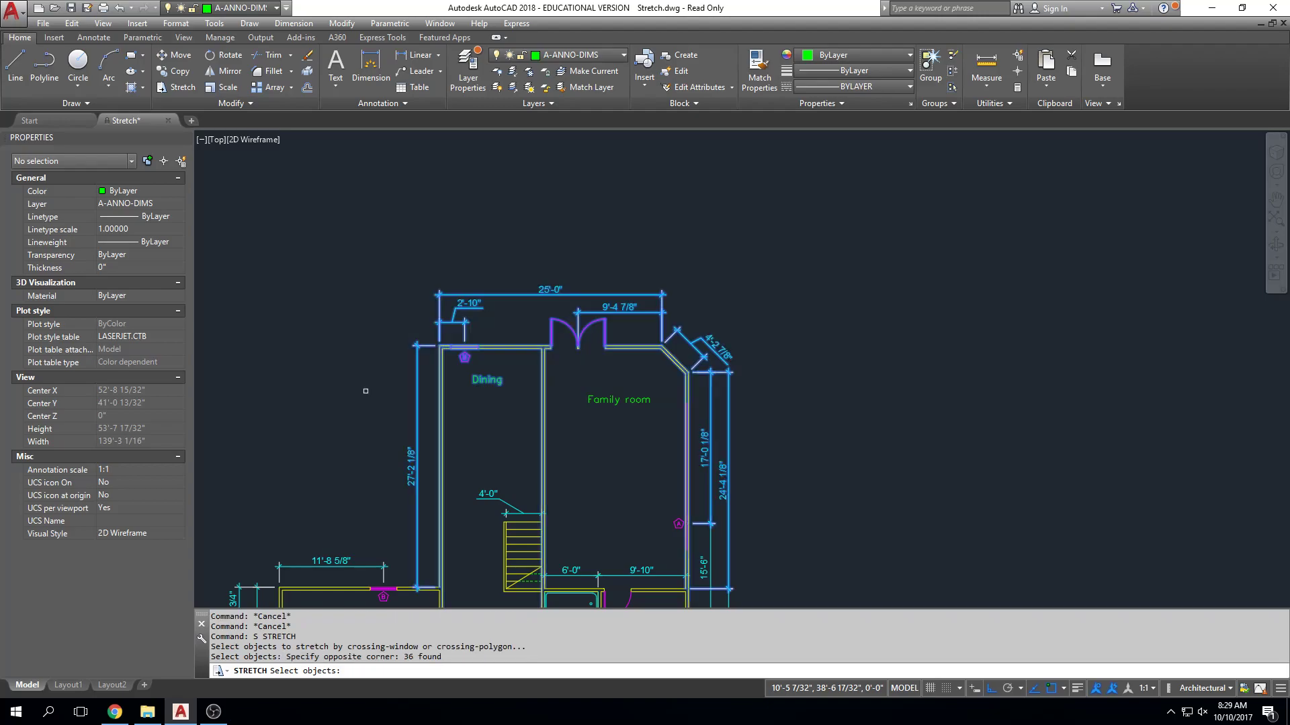
Stretch the selected north end of the house 5' south.
key("Return")
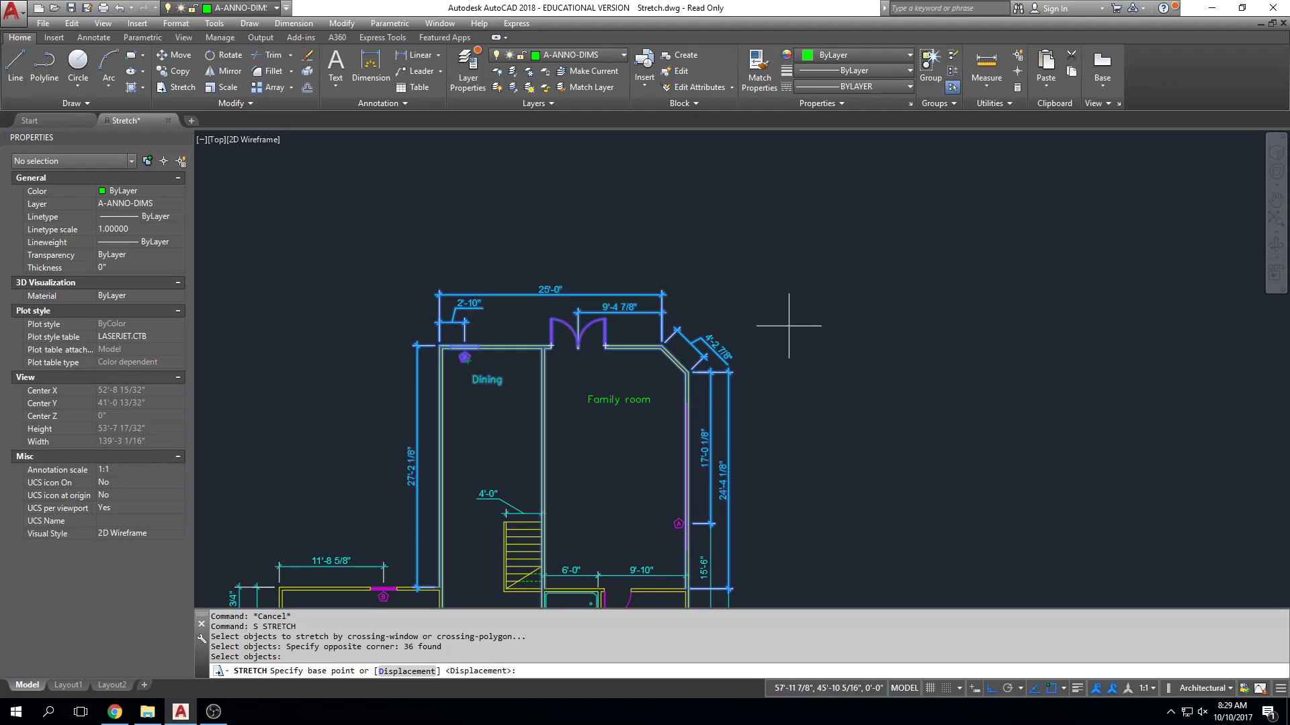
left_click(788, 326)
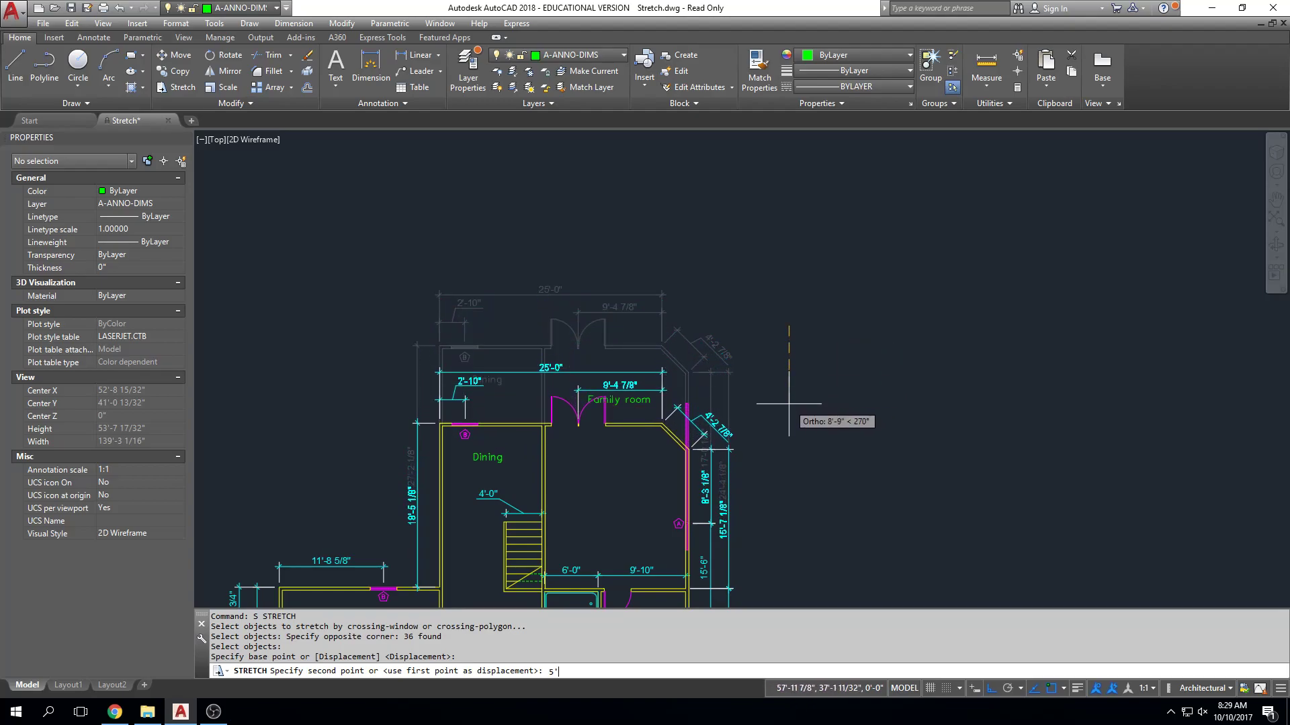
key("Return")
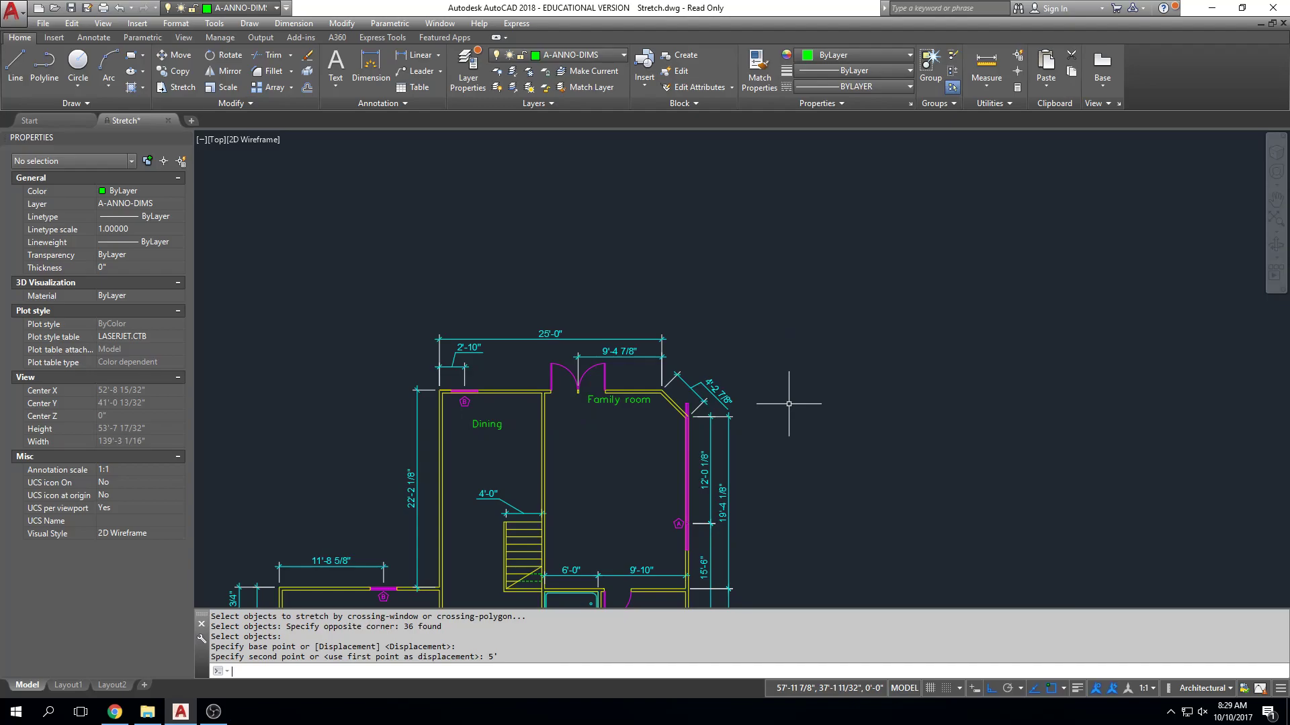
scroll(742, 386, "down", 3)
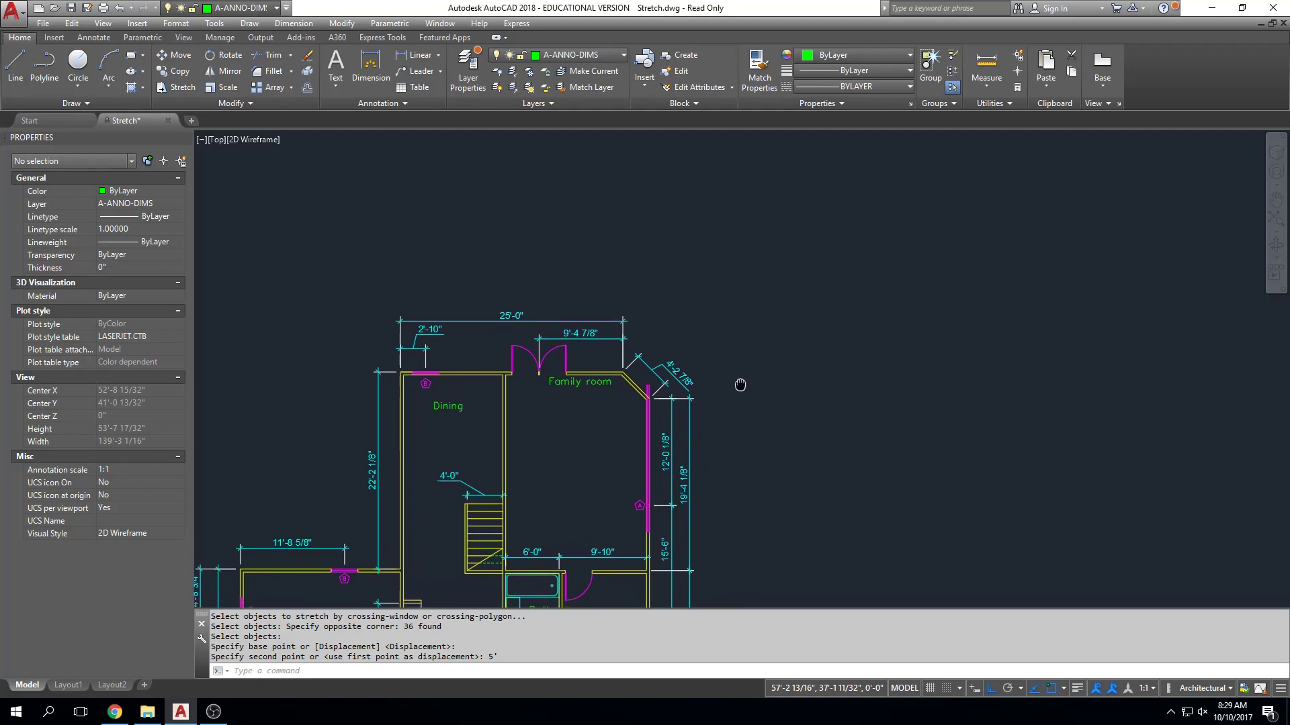
middle_click_drag(664, 258, 627, 259)
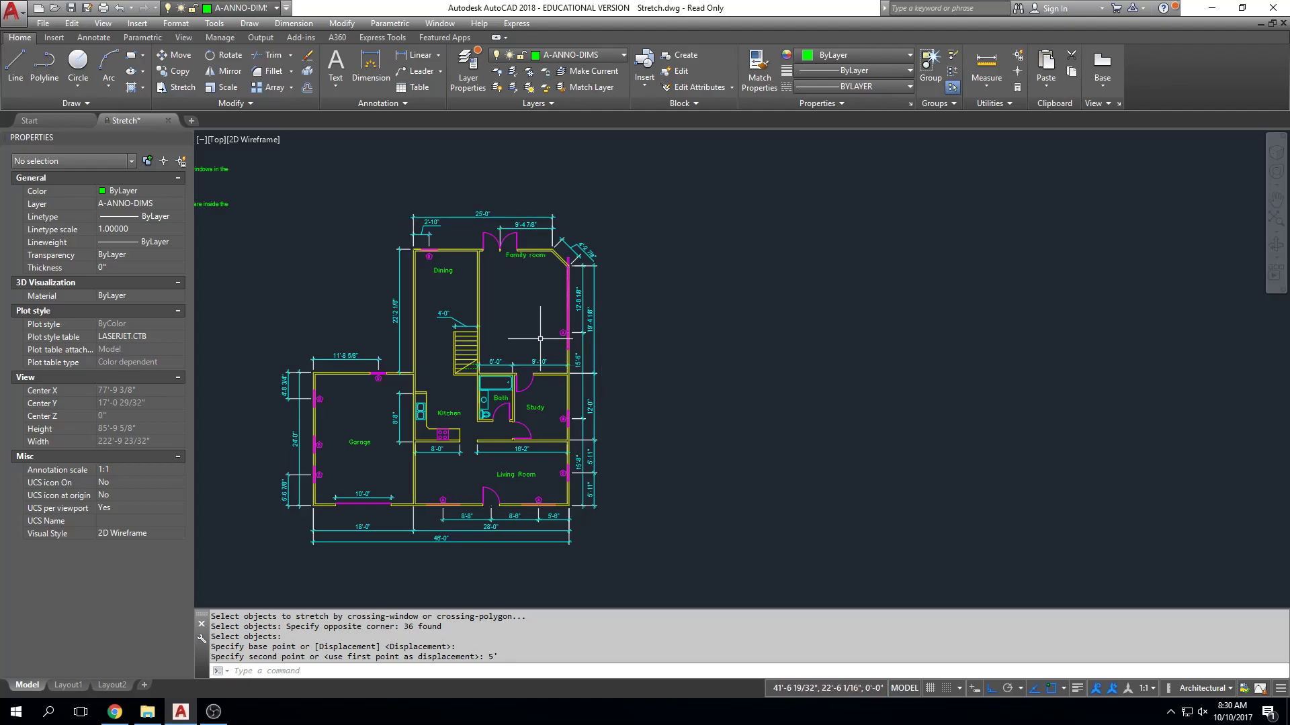
Stretch the north end of the family room's east window A about 10' south, below the angled corner wall.
scroll(561, 273, "up", 10)
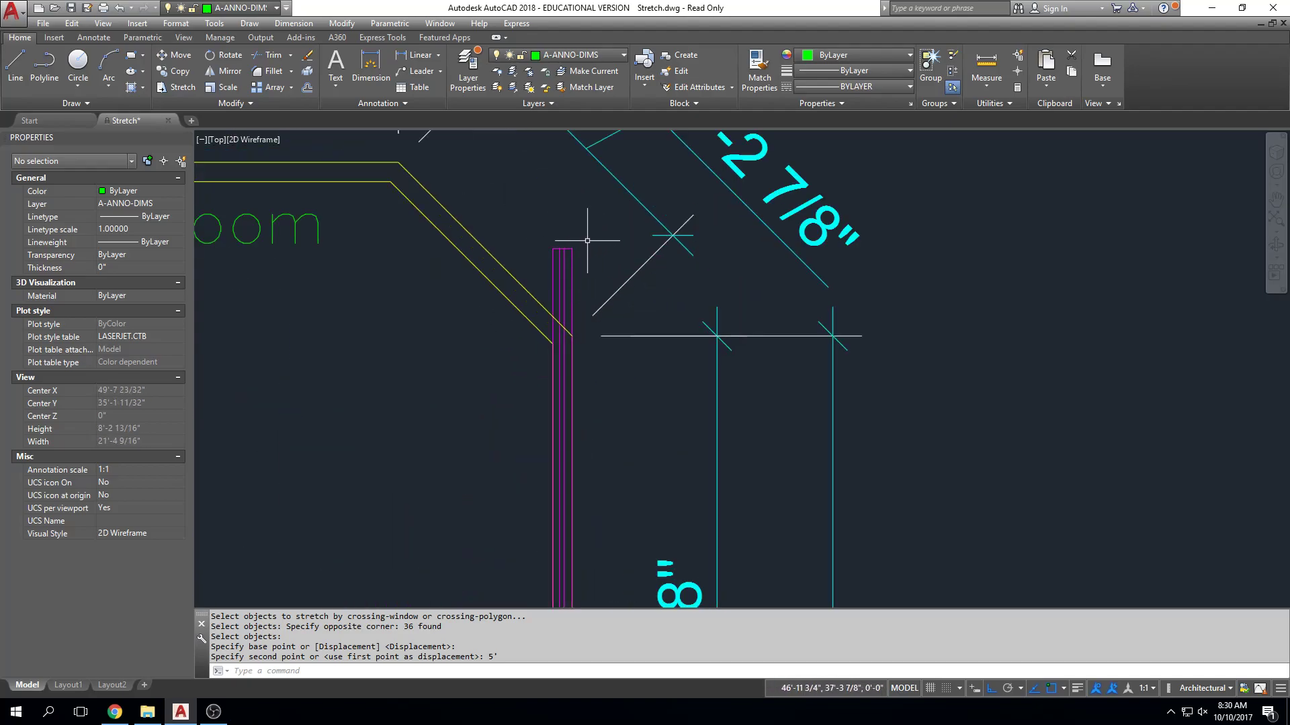
type("s")
key("space")
left_click(586, 234)
left_click(544, 250)
key("space")
left_click(583, 243)
scroll(588, 324, "down", 5)
scroll(618, 437, "up", 1)
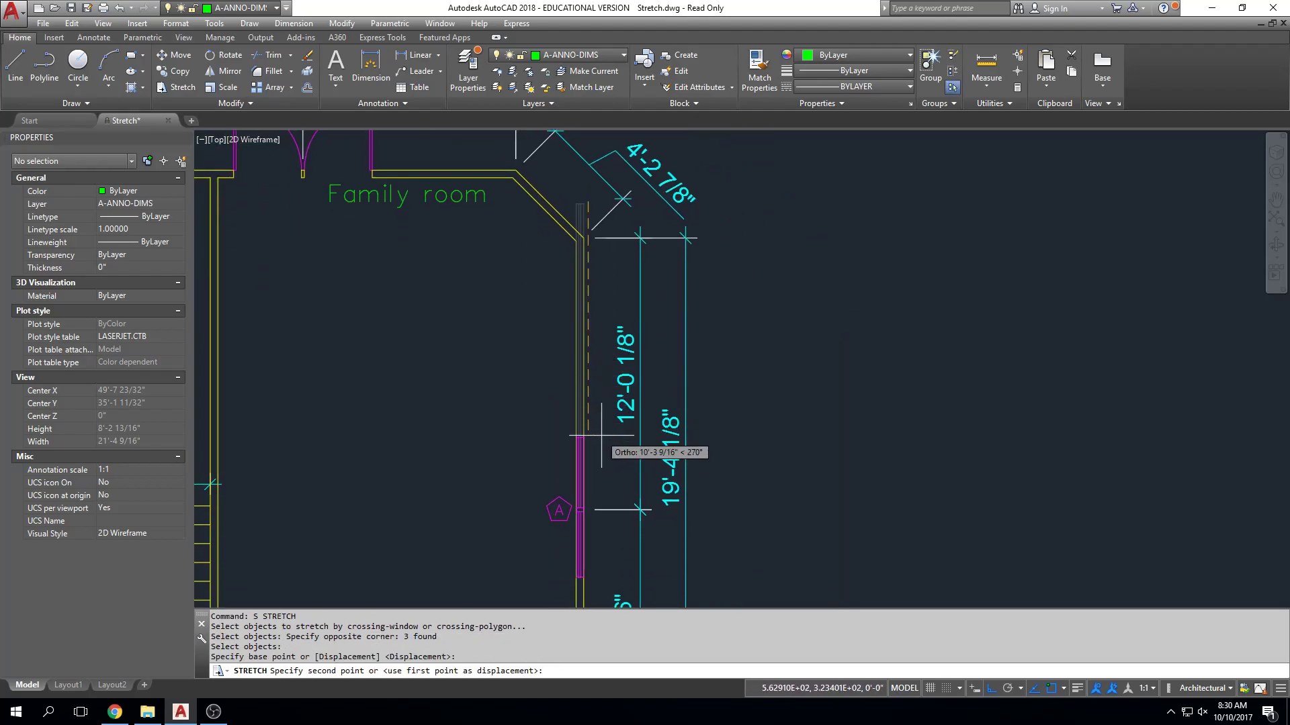
key("Escape")
Draw a tall rectangle over the east side of the house, enclosing the east wall and its dimensions, to illustrate a crossing window.
middle_click_drag(733, 441, 857, 442)
scroll(857, 442, "down", 1)
mouse_move(996, 397)
middle_mouse_down()
mouse_move(1045, 377)
mouse_move(989, 282)
middle_mouse_up()
scroll(1046, 377, "down", 1)
scroll(933, 216, "down", 2)
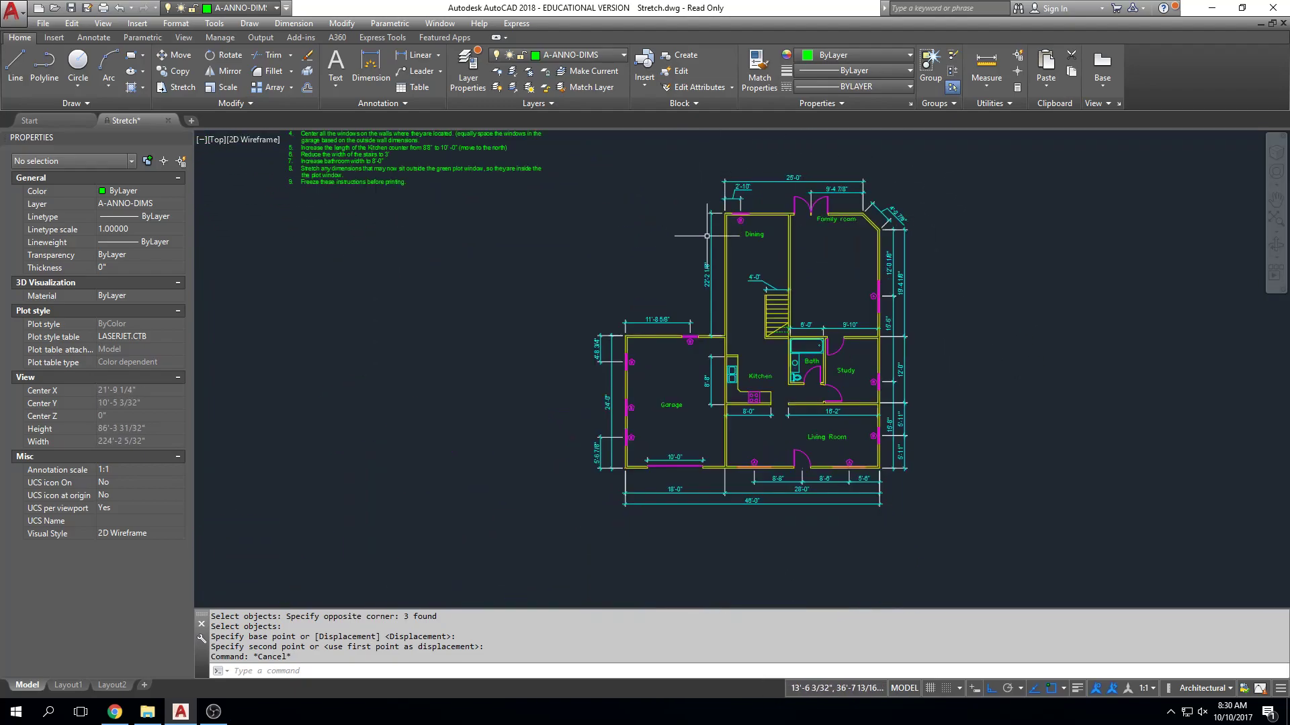
middle_click_drag(927, 360, 729, 373)
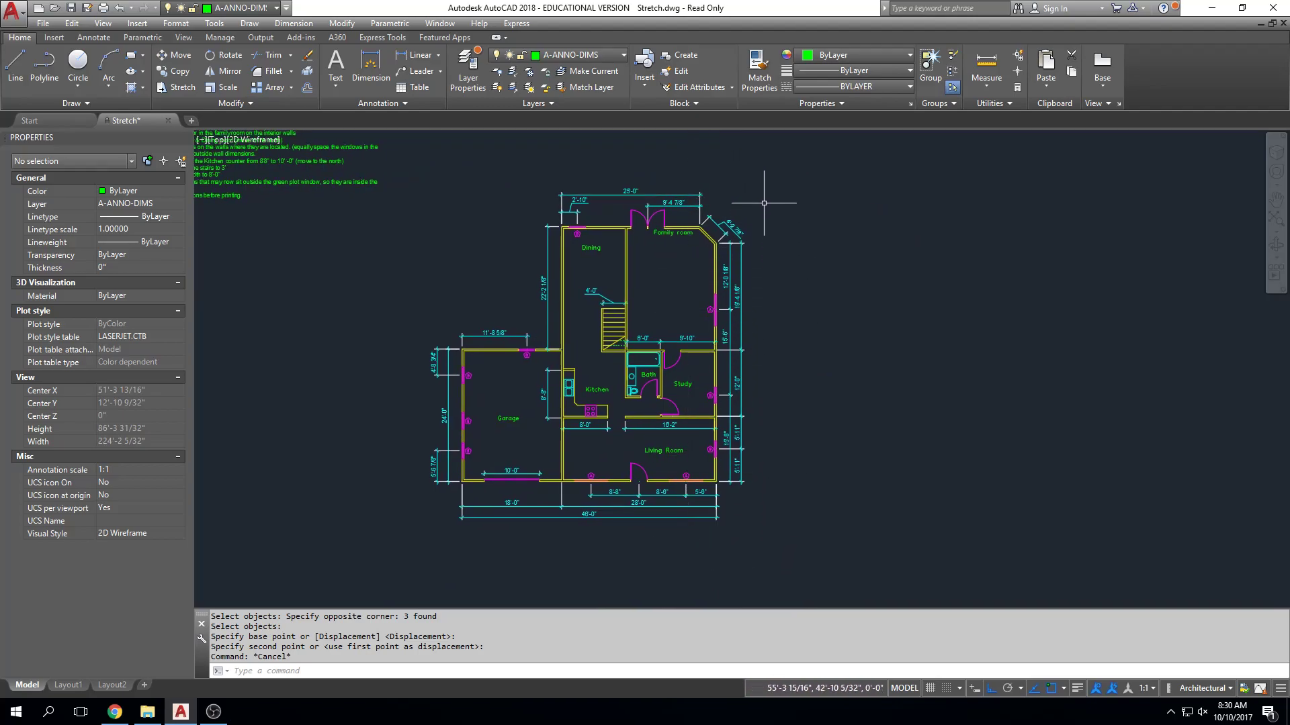
key("Return")
left_click(772, 173)
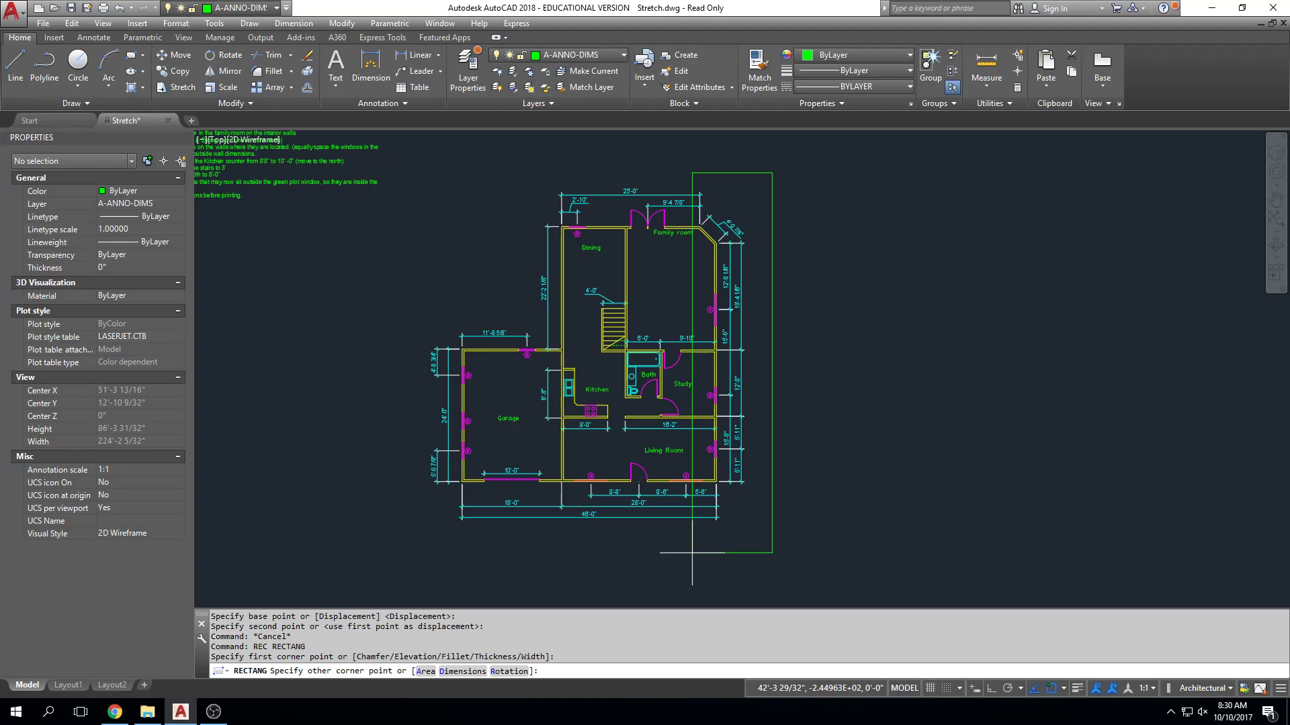
key("Escape")
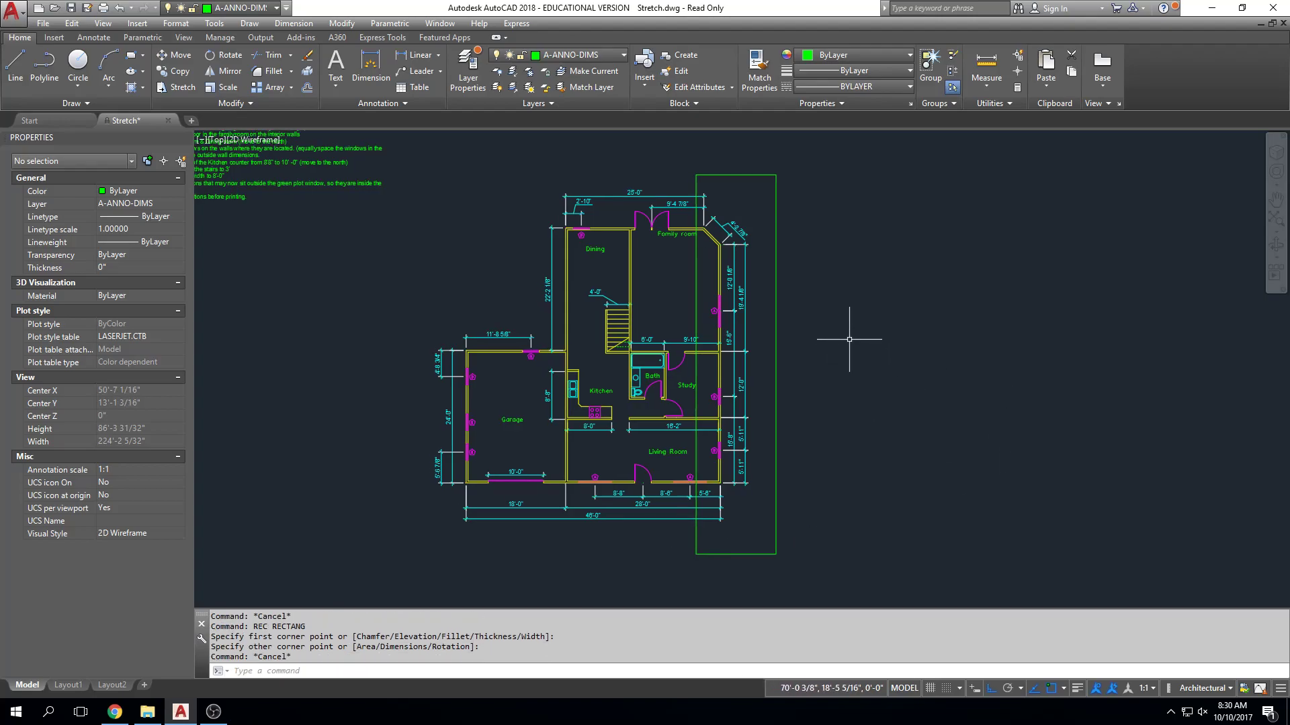
Examine where the rectangle's west edge passes through the angled corner wall, the study and the doors near the bath.
scroll(716, 185, "up", 5)
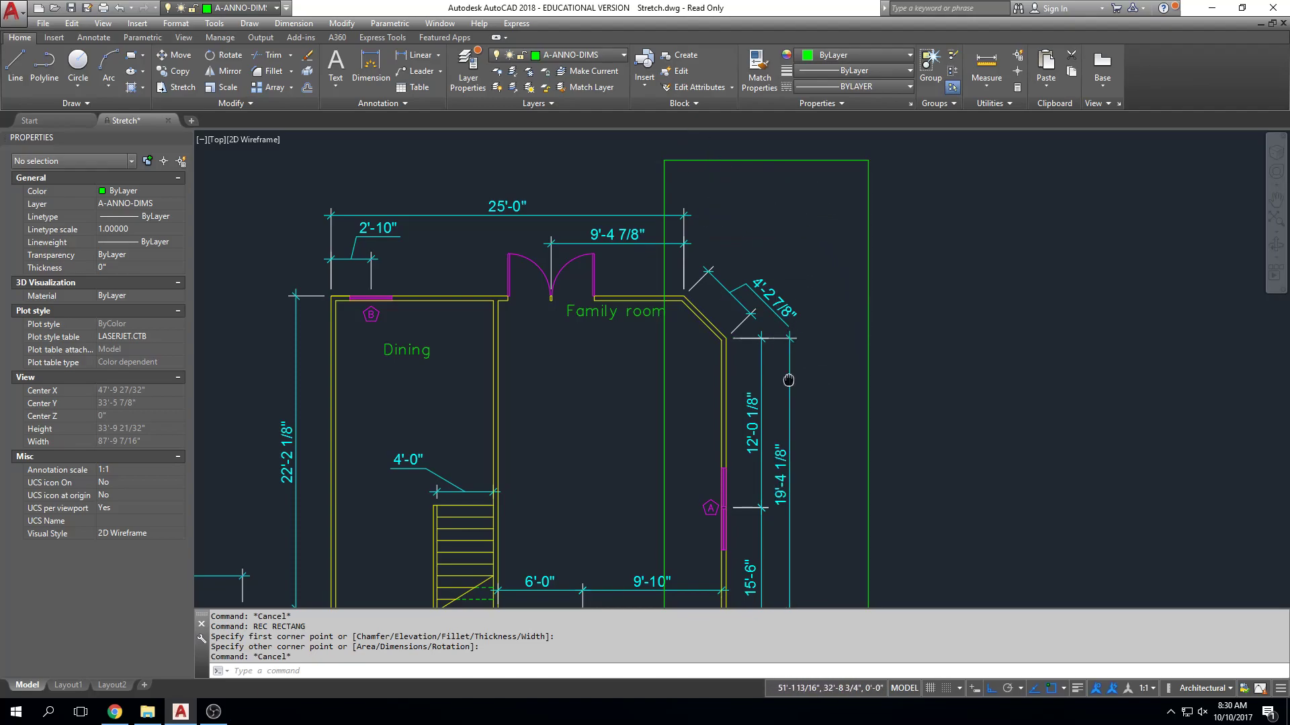
middle_click_drag(789, 380, 780, 281)
scroll(748, 269, "up", 3)
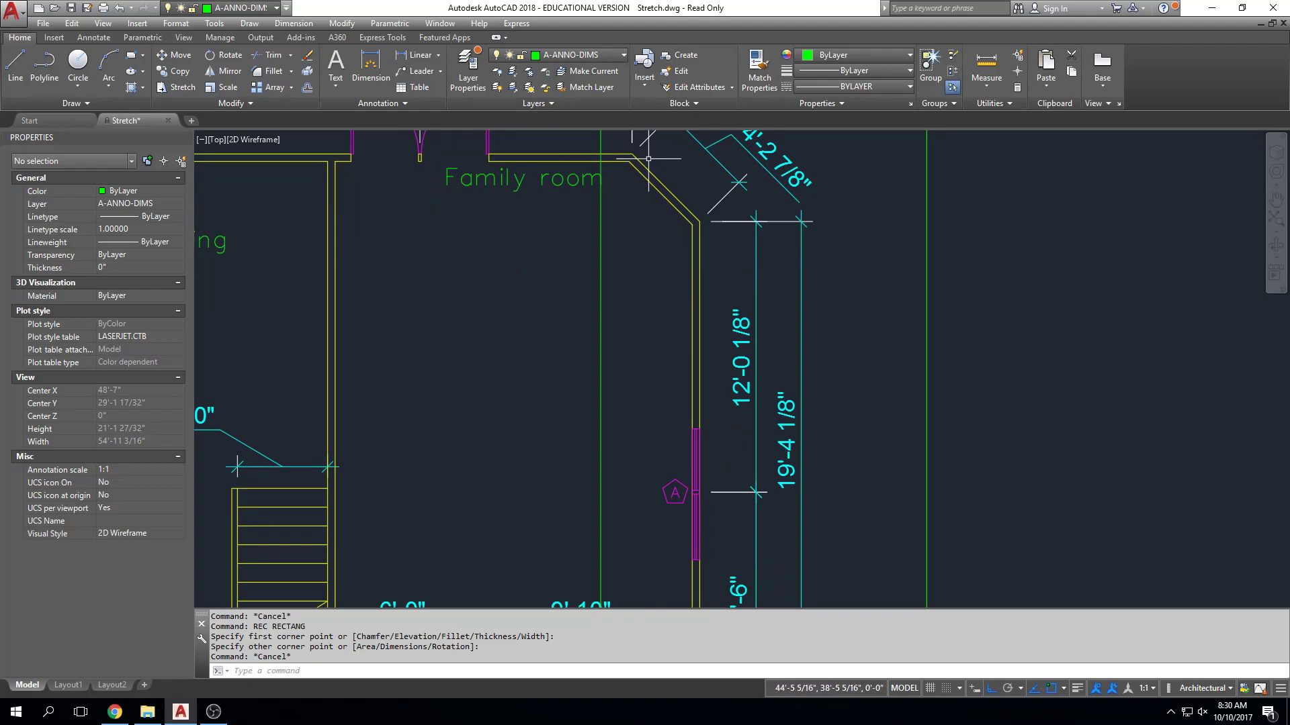
scroll(636, 328, "down", 2)
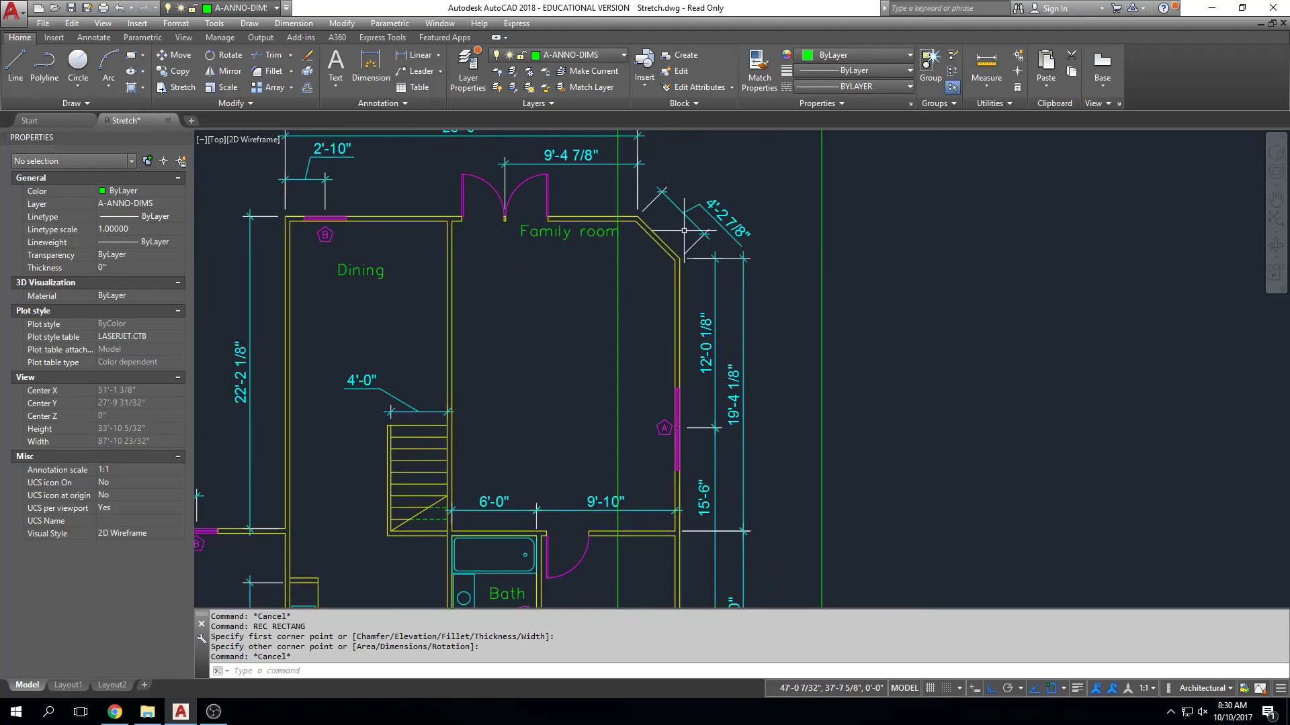
left_click(643, 230)
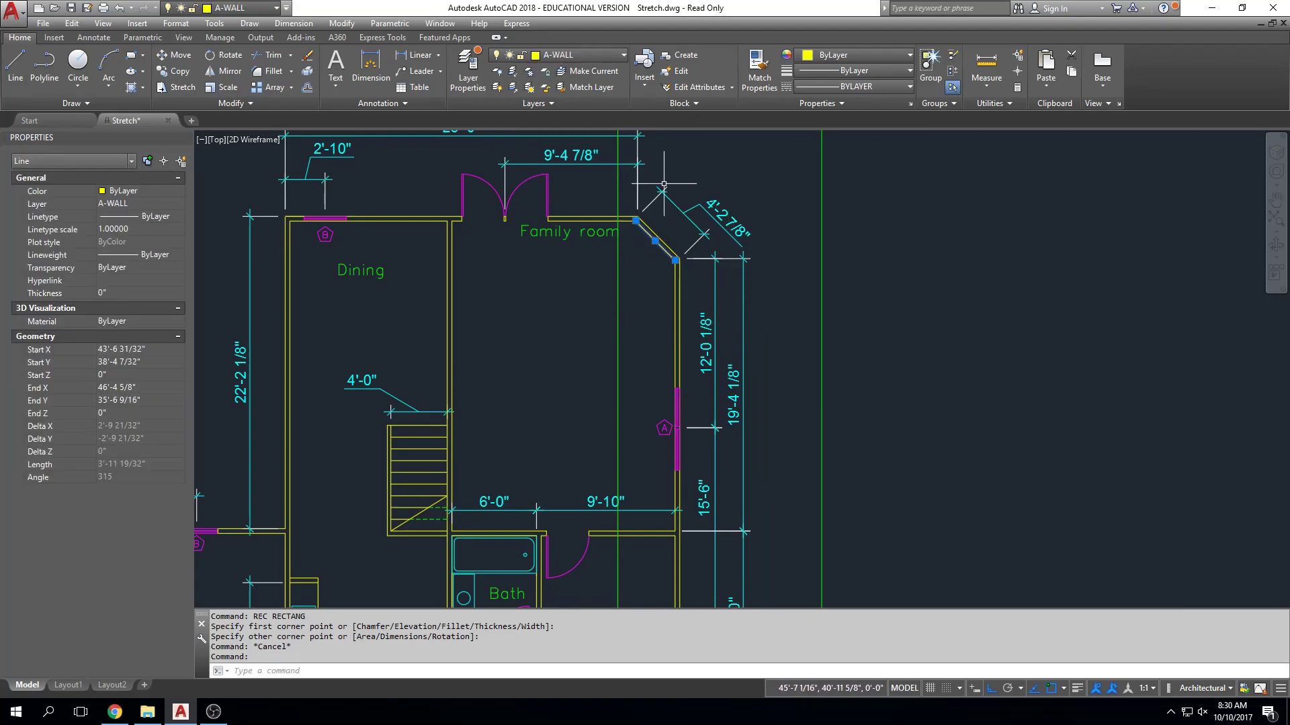
key("Escape")
scroll(665, 183, "down", 2)
scroll(633, 321, "up", 4)
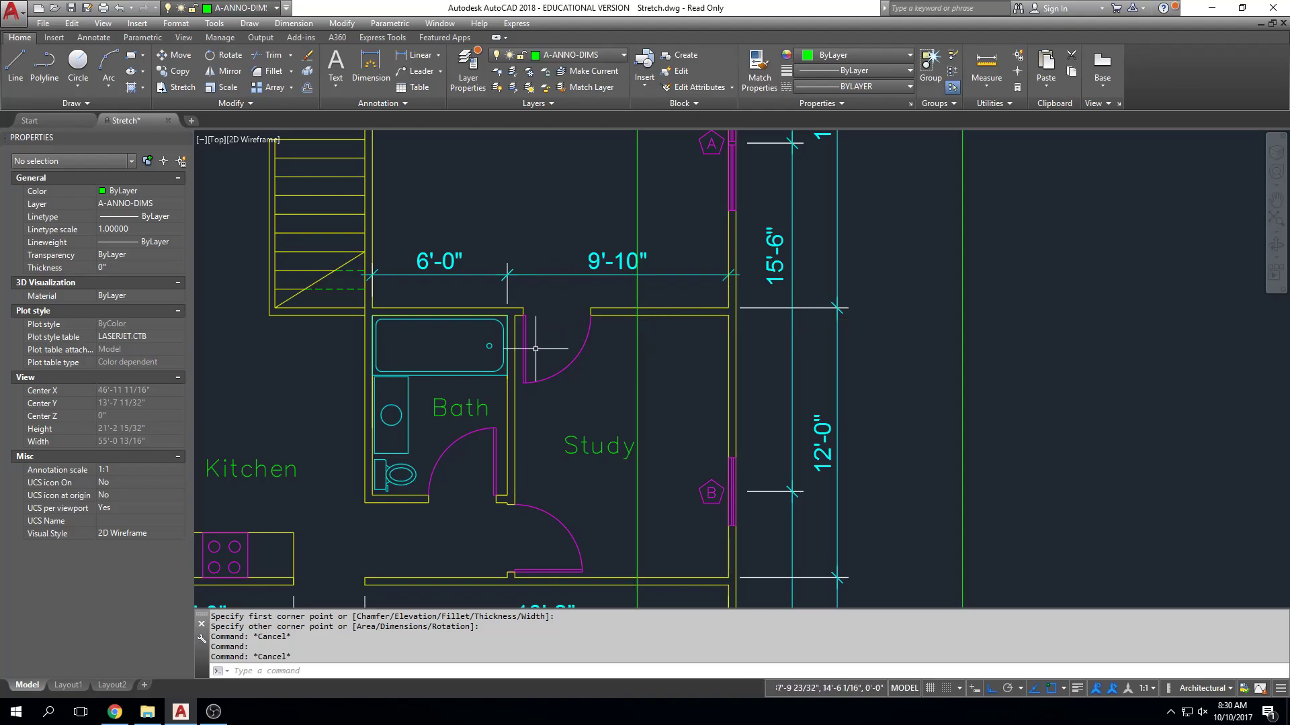
scroll(643, 362, "down", 2)
key("Escape")
type("x")
key("Return")
middle_click_drag(707, 254, 699, 301)
key("Escape")
Try stretching the east side of the house about 2'-4" east with a crossing window that cuts through the study door.
type("s")
key("Return")
scroll(700, 300, "down", 4)
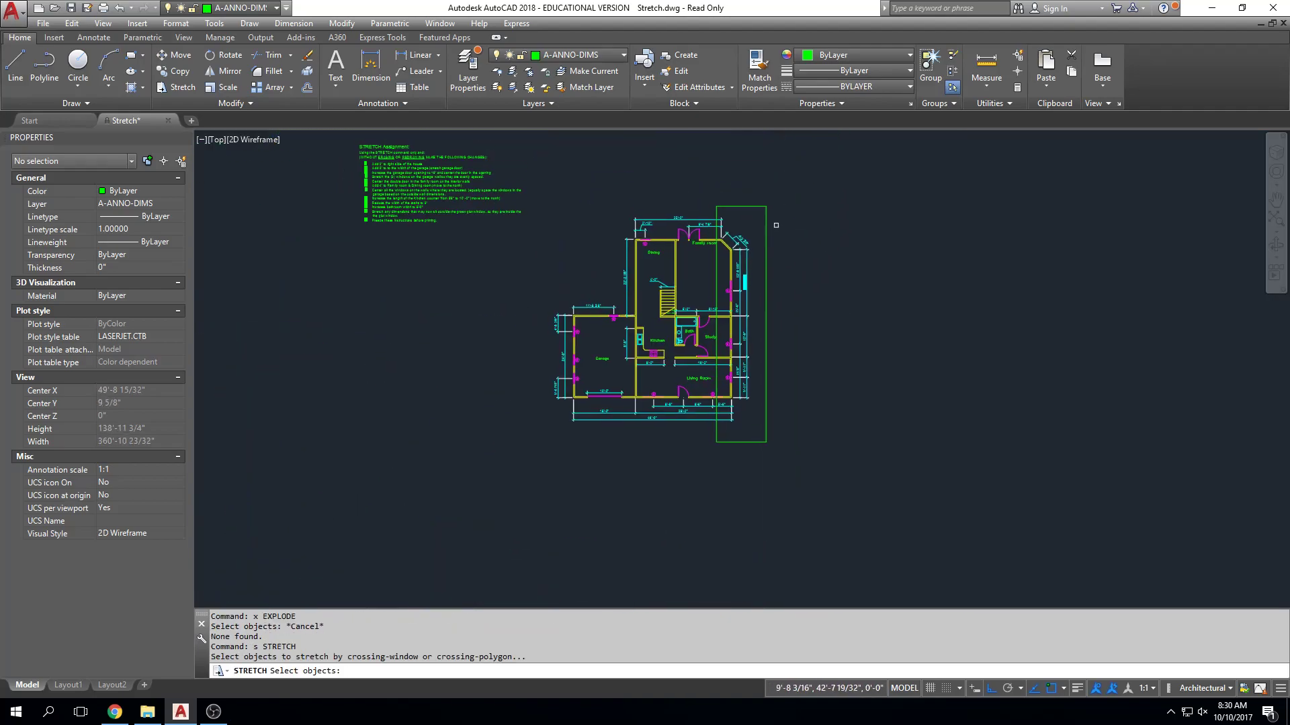
left_click(789, 183)
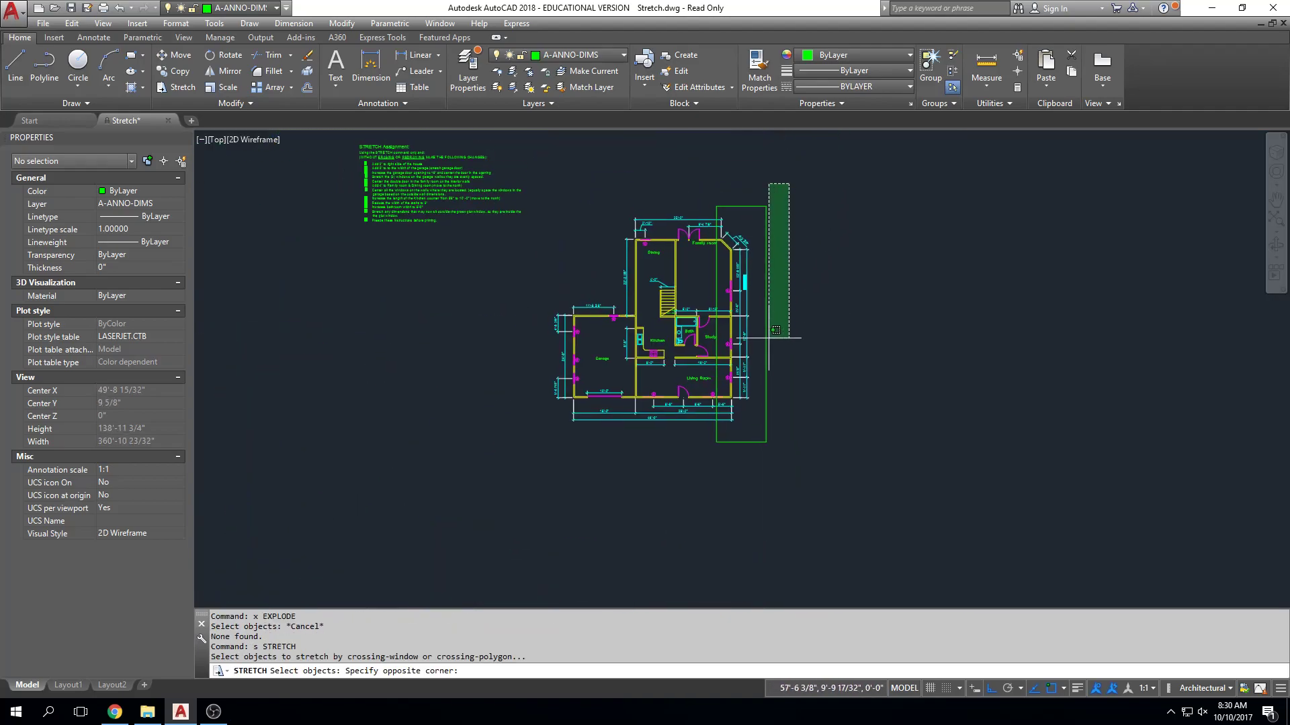
left_click(705, 495)
scroll(816, 372, "up", 2)
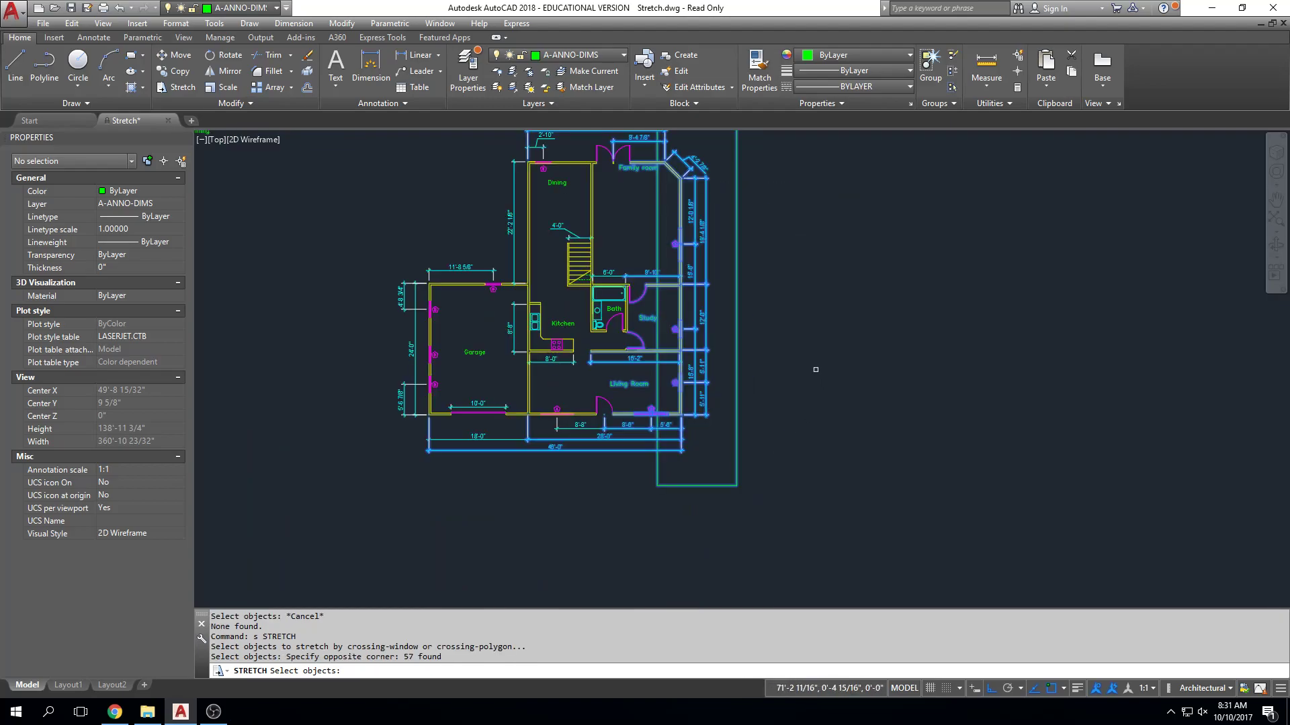
key("Return")
scroll(643, 258, "up", 6)
left_click(661, 250)
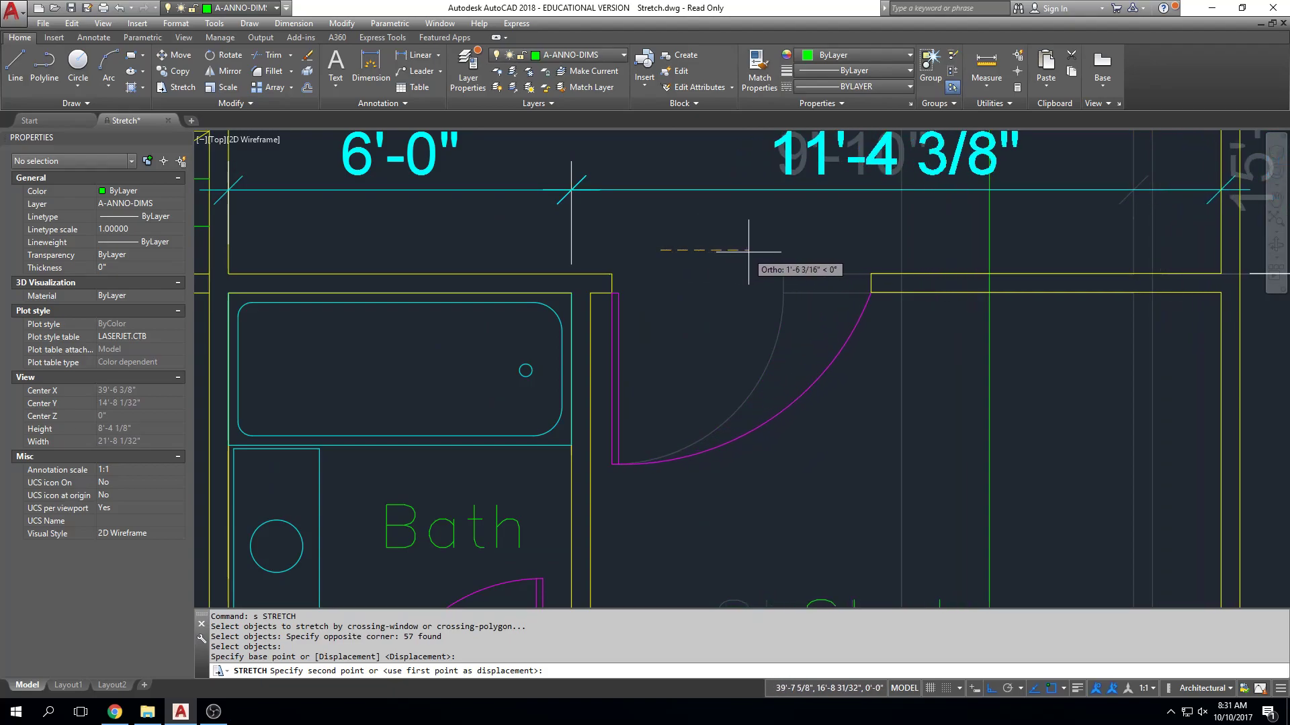
left_click(792, 250)
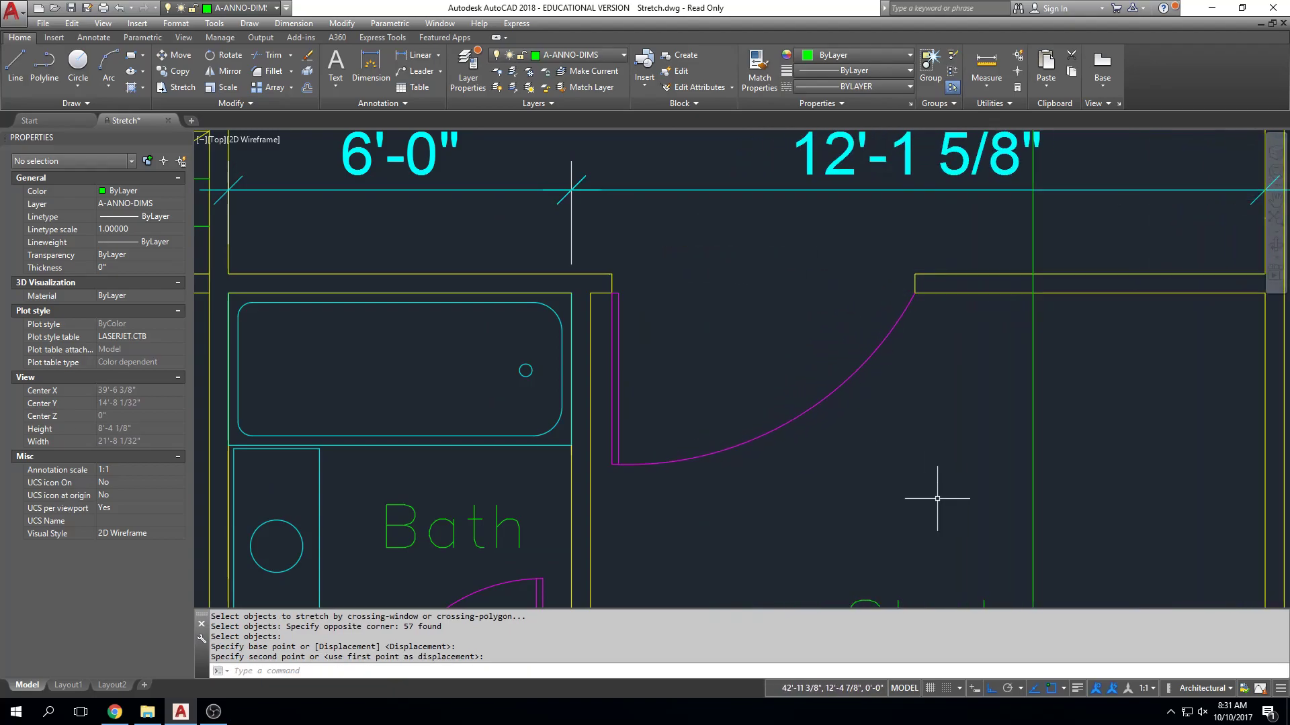
Undo the stretch of the house's east side.
scroll(937, 499, "down", 2)
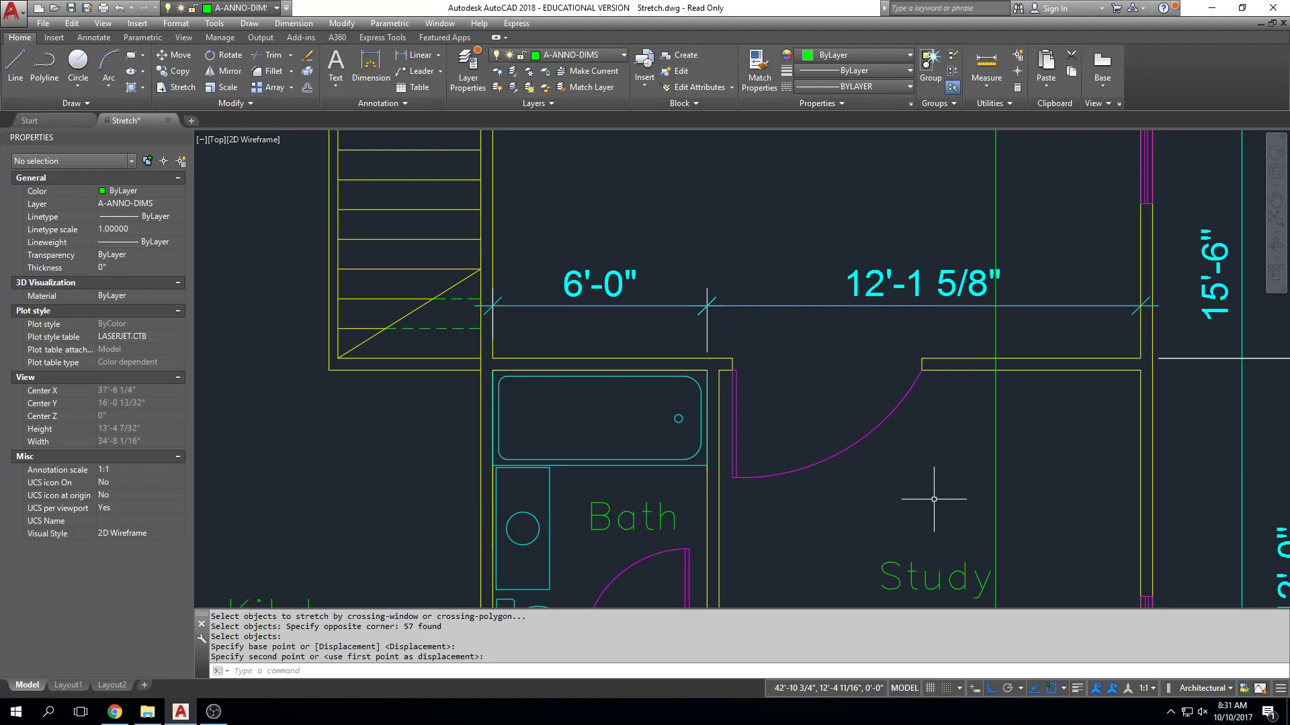
type("u")
key("Return")
type("u")
key("Return")
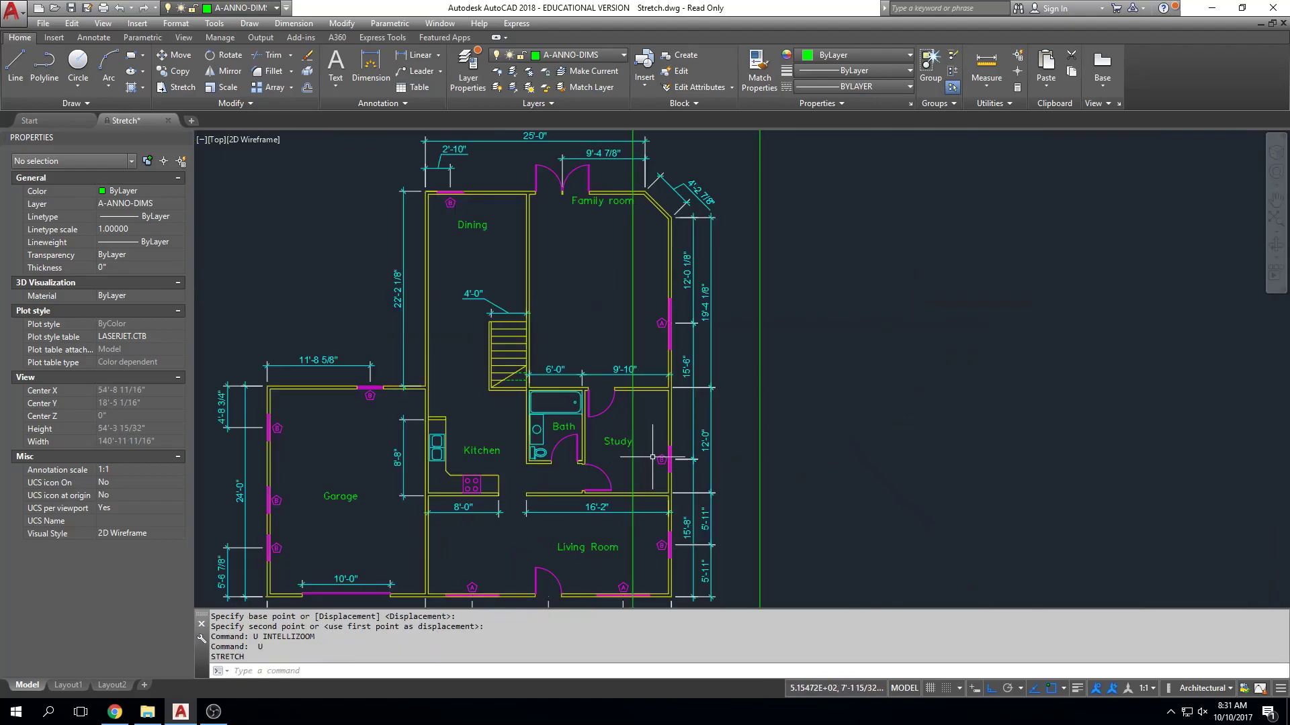
scroll(639, 465, "up", 2)
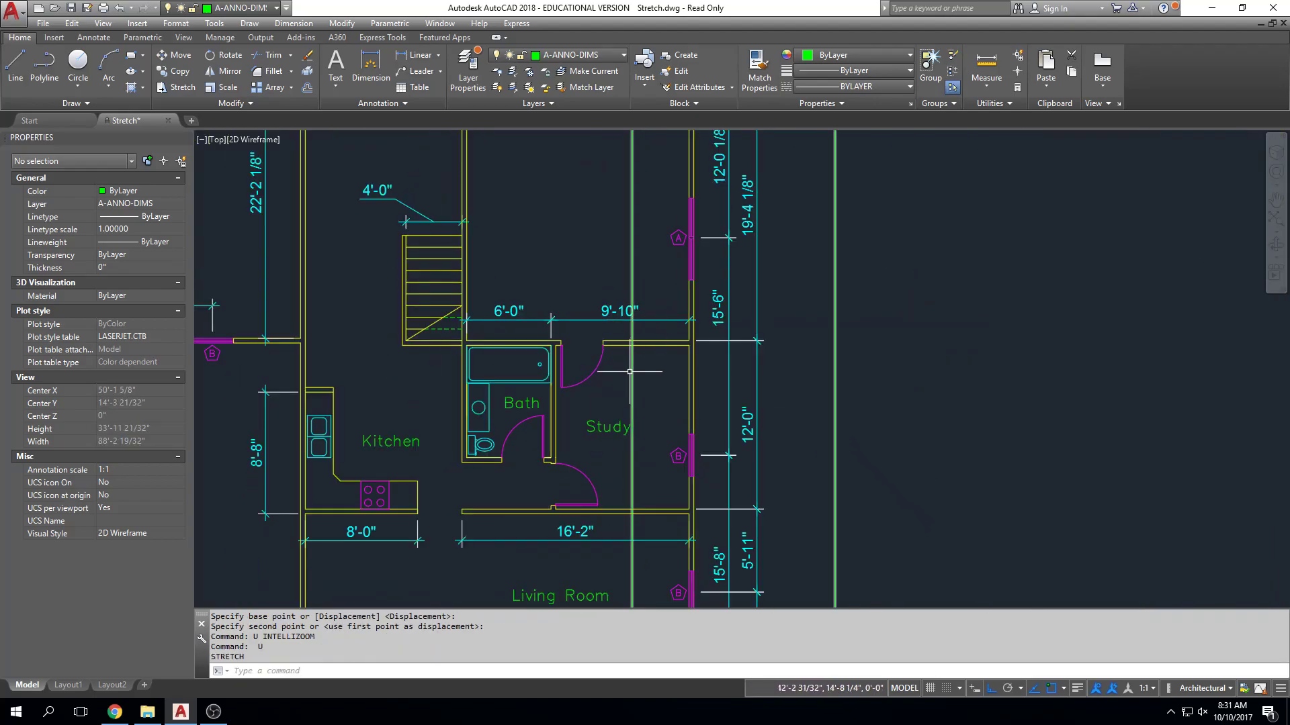
Examine where the rectangle's west edge crosses the front living room window marked A.
middle_click_drag(632, 520, 632, 322)
scroll(647, 465, "up", 4)
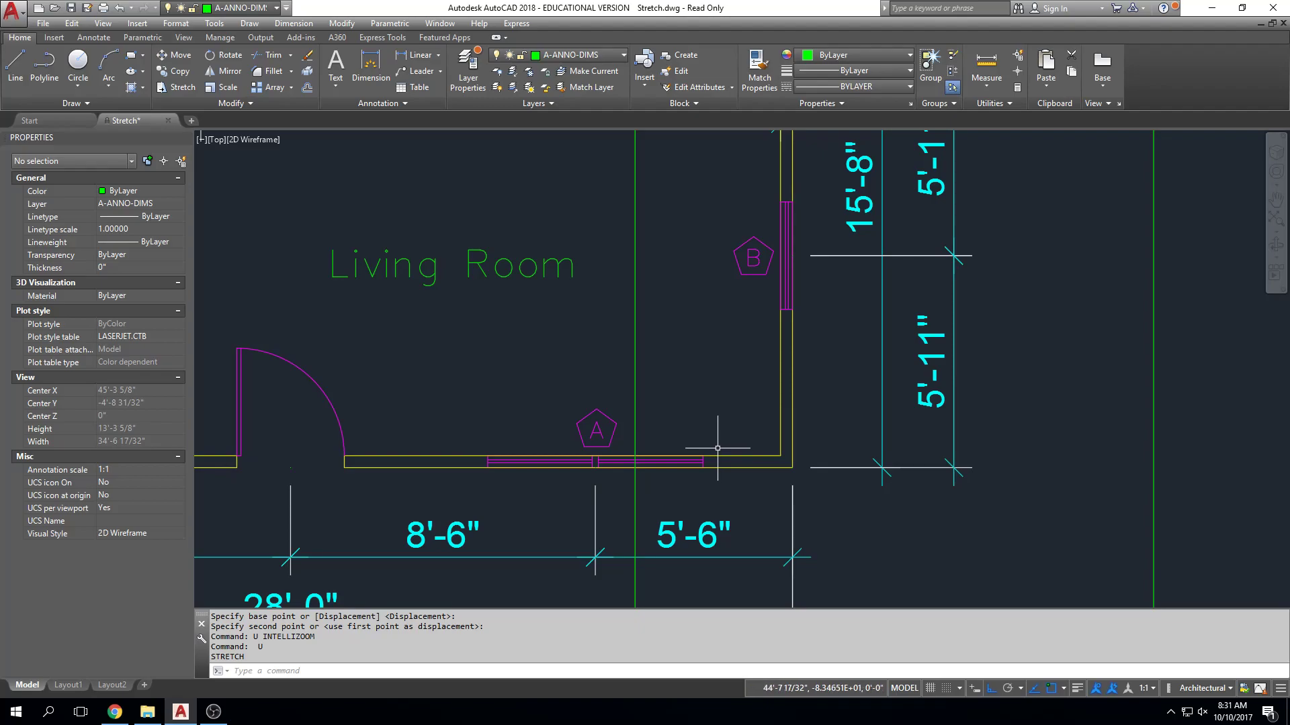
scroll(717, 448, "down", 3)
middle_click_drag(716, 391, 714, 447)
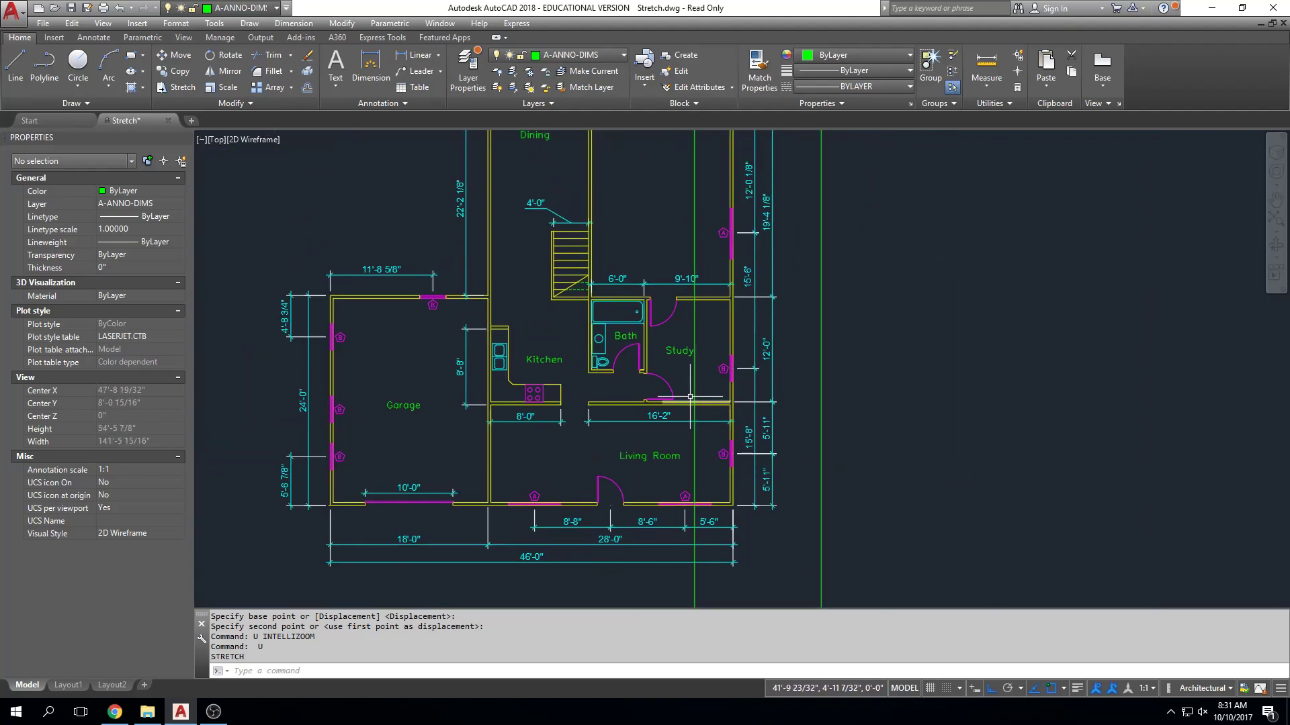
scroll(813, 310, "down", 2)
middle_click_drag(813, 310, 816, 368)
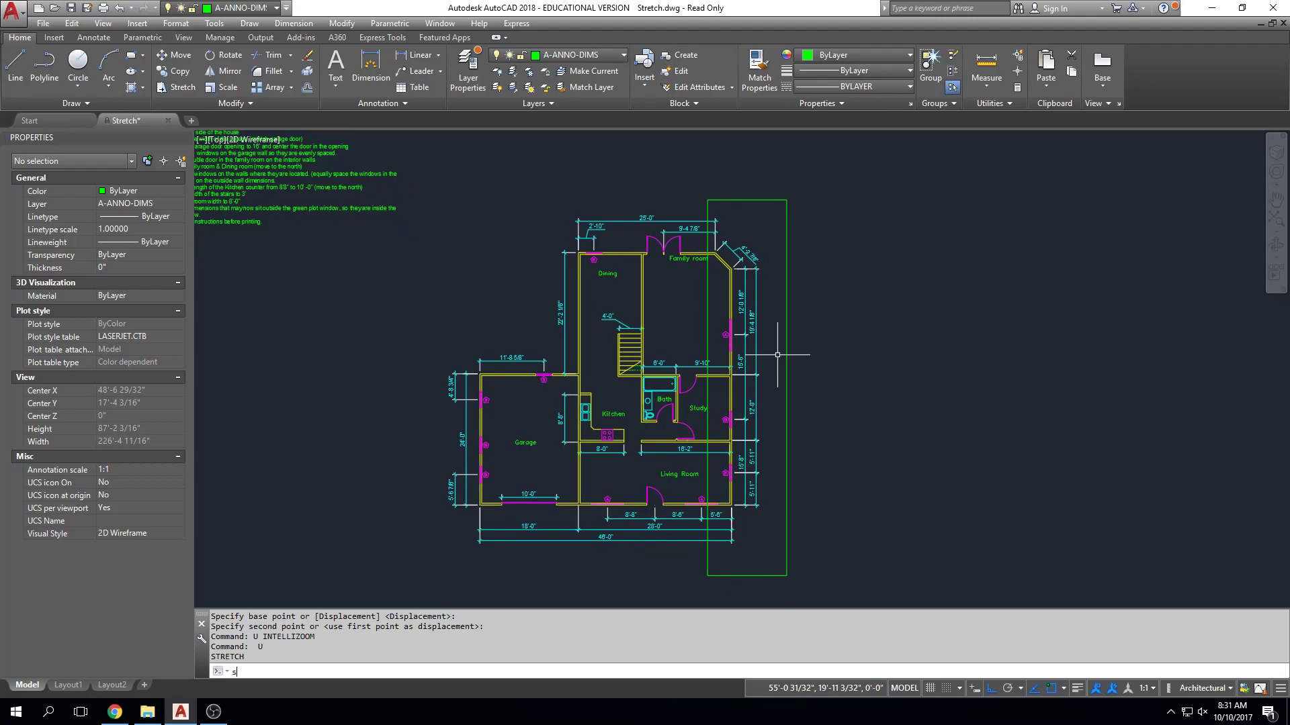
Start a Stretch and select the house's east side with a crossing window cutting through the front living room window marked A.
key("Return")
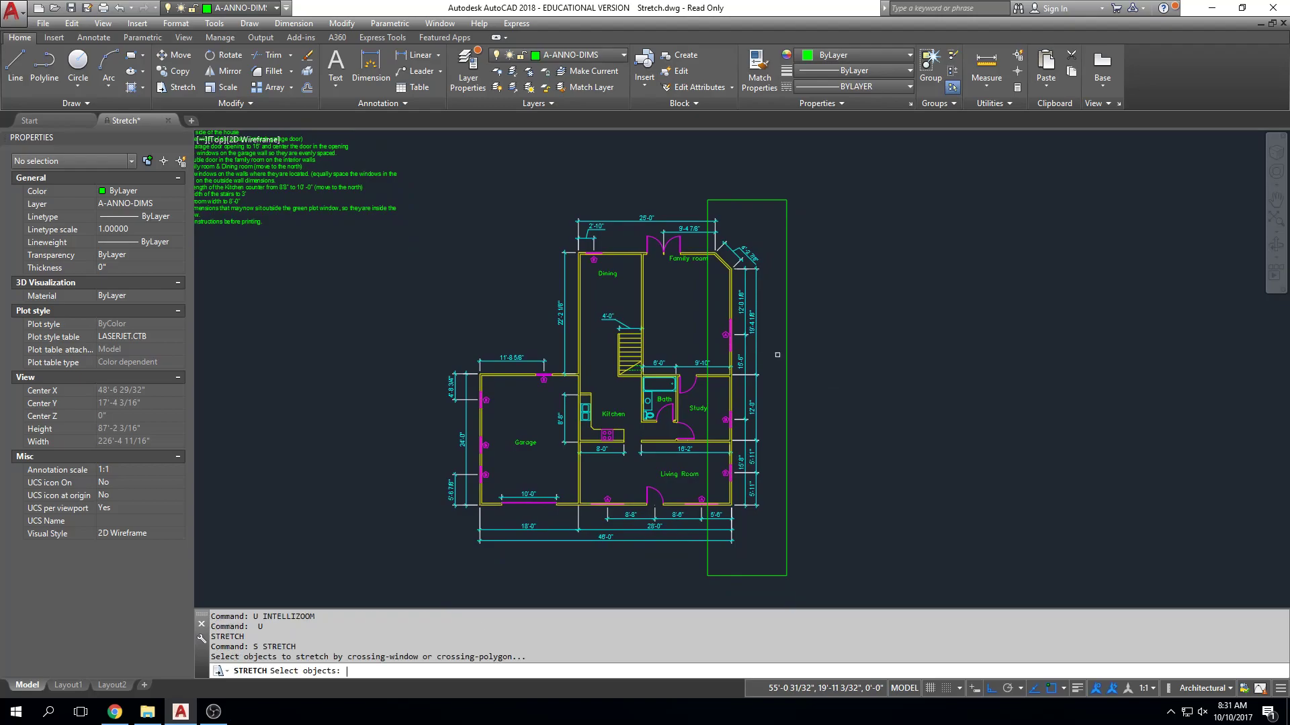
left_click(802, 181)
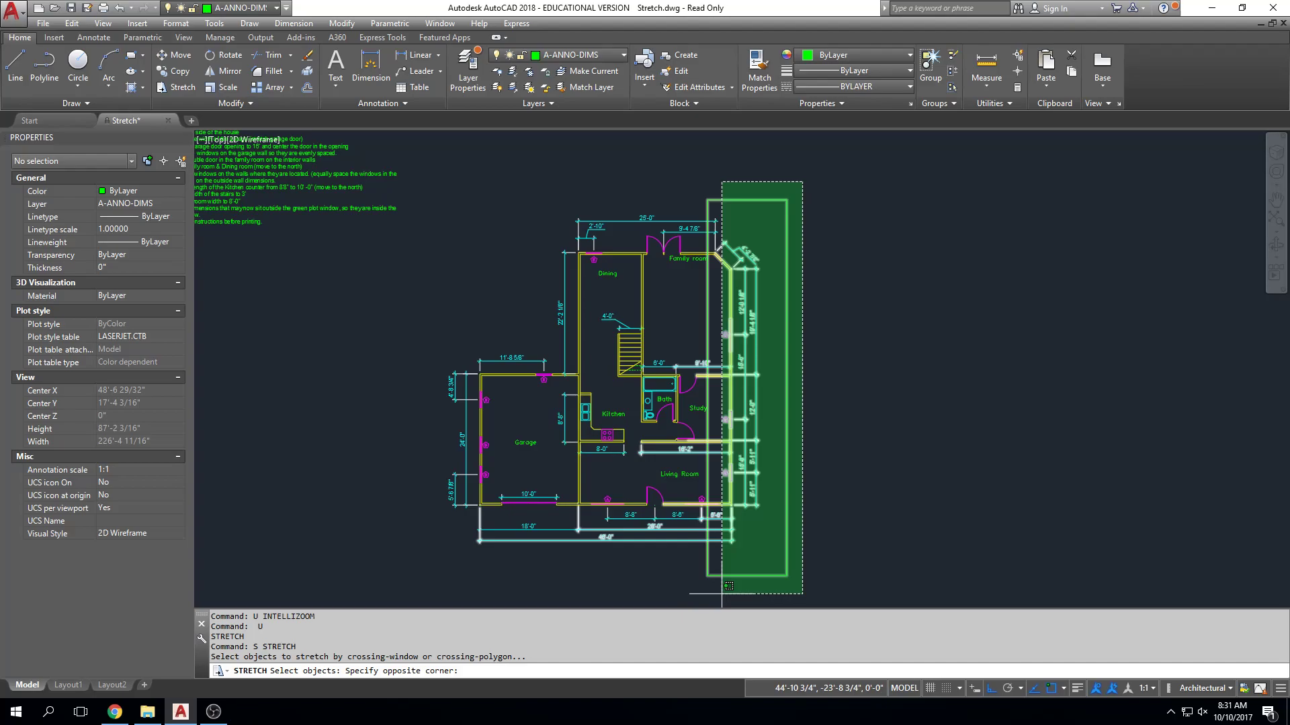
scroll(722, 594, "up", 2)
middle_click_drag(721, 567, 719, 604)
scroll(720, 580, "down", 2)
middle_click_drag(719, 539, 729, 480)
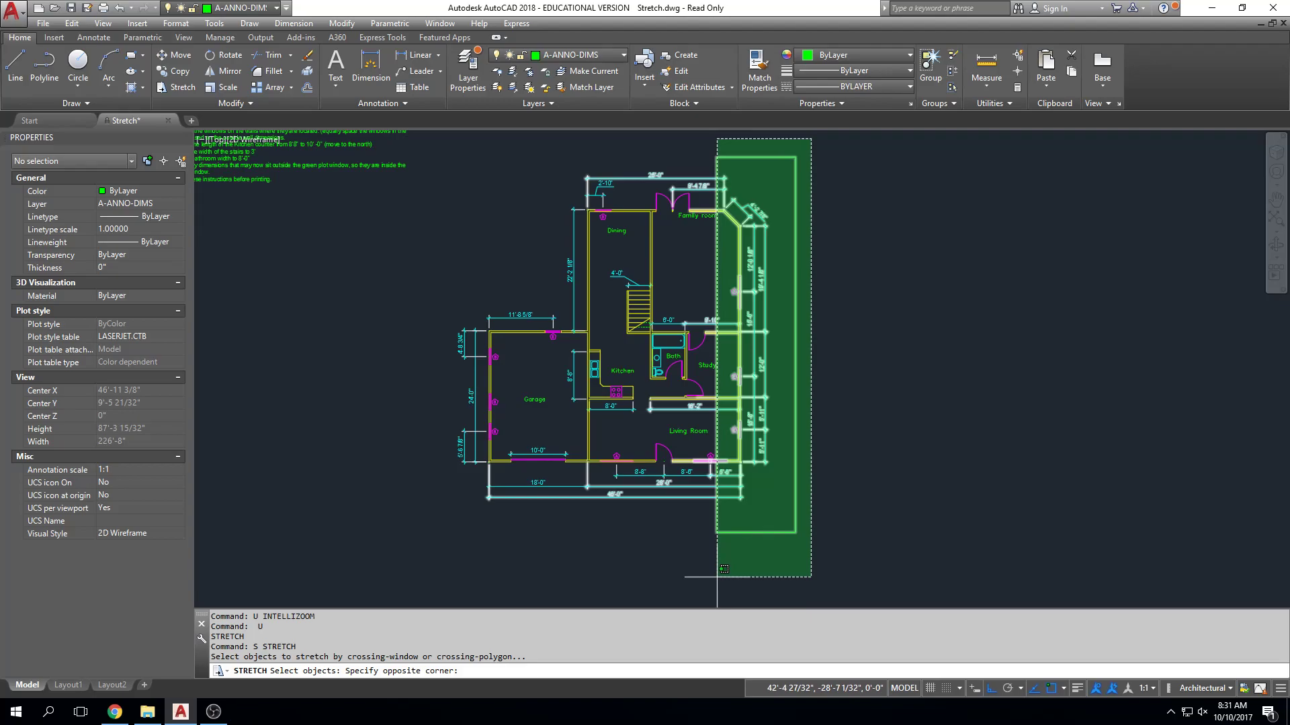
left_click(717, 577)
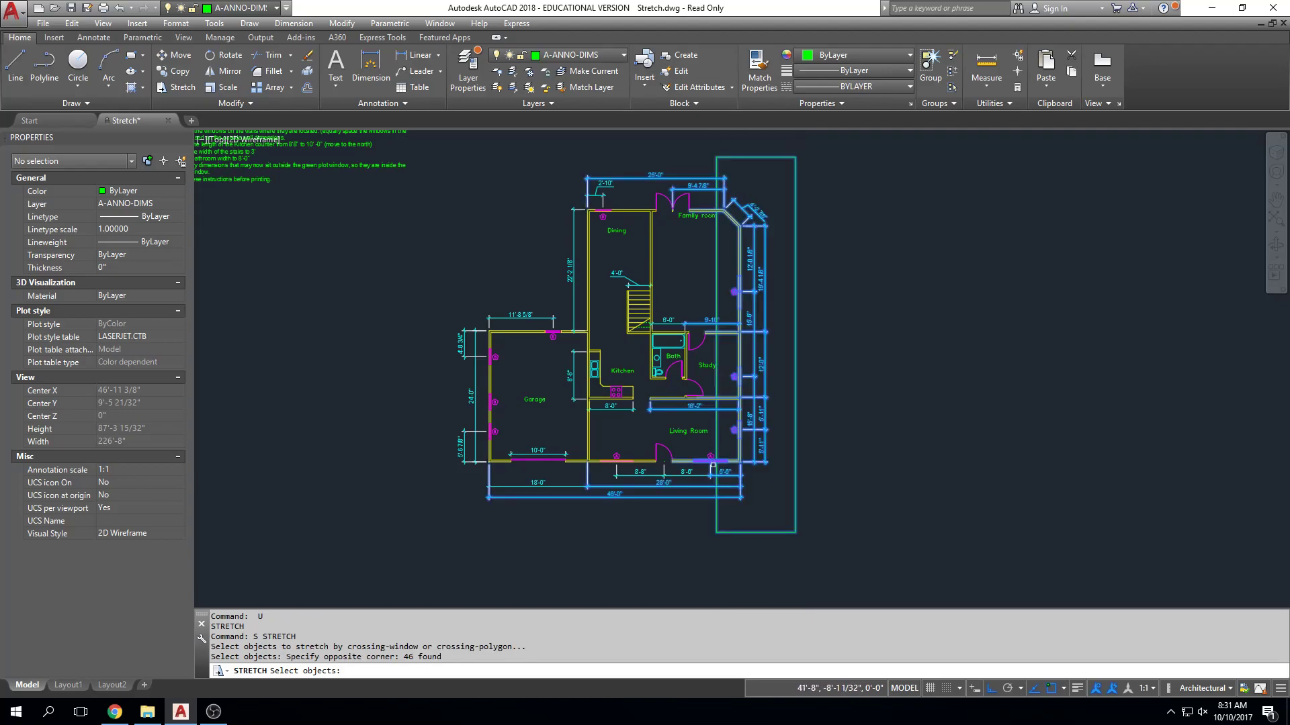
Remove the front living room window marked A from the stretch selection and finish selecting.
scroll(712, 464, "up", 10)
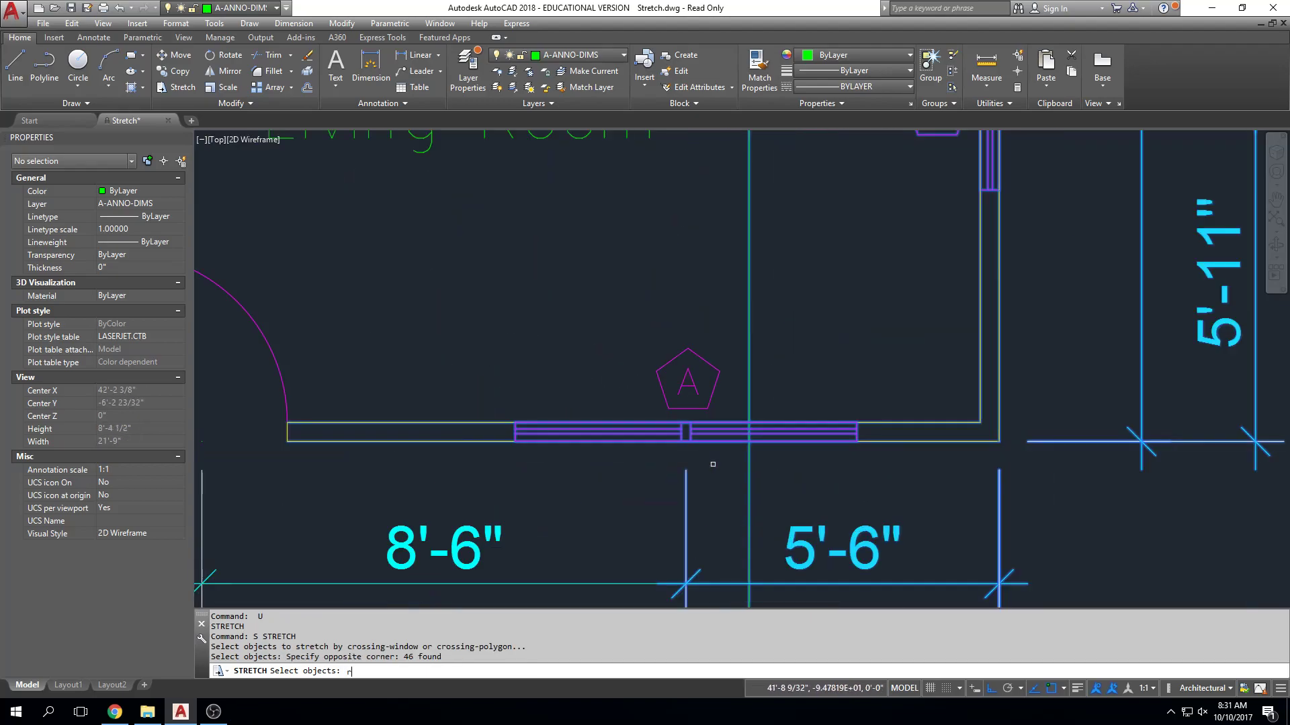
key("Return")
left_click(513, 468)
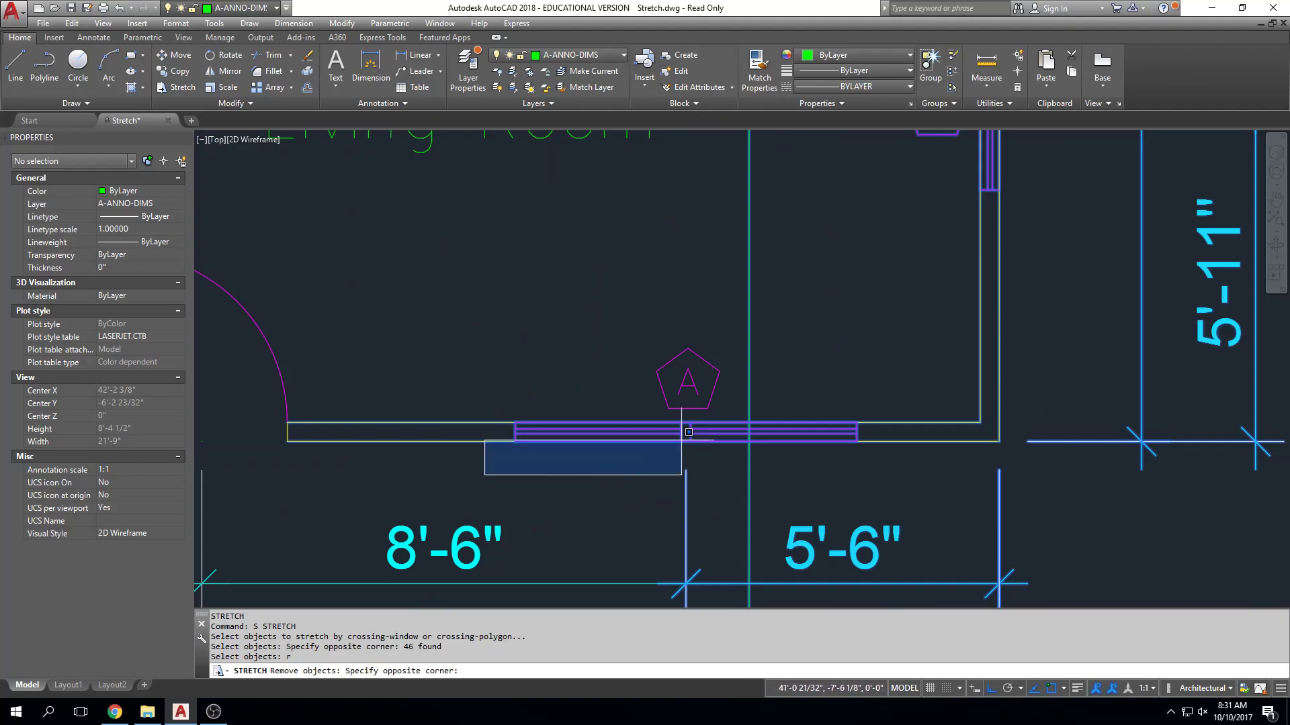
left_click(881, 320)
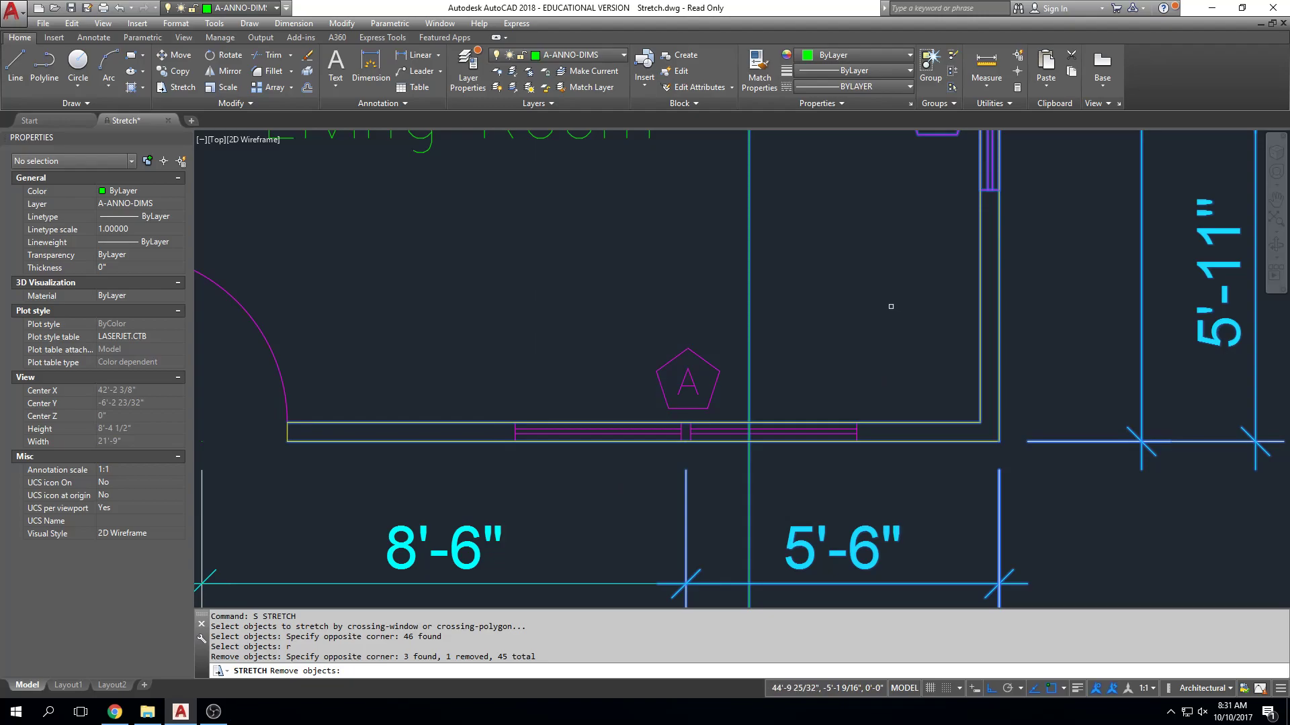
key("Return")
Stretch the selected east side of the house 15' east with Ortho on, comparing the preview with Ortho off.
scroll(886, 306, "down", 7)
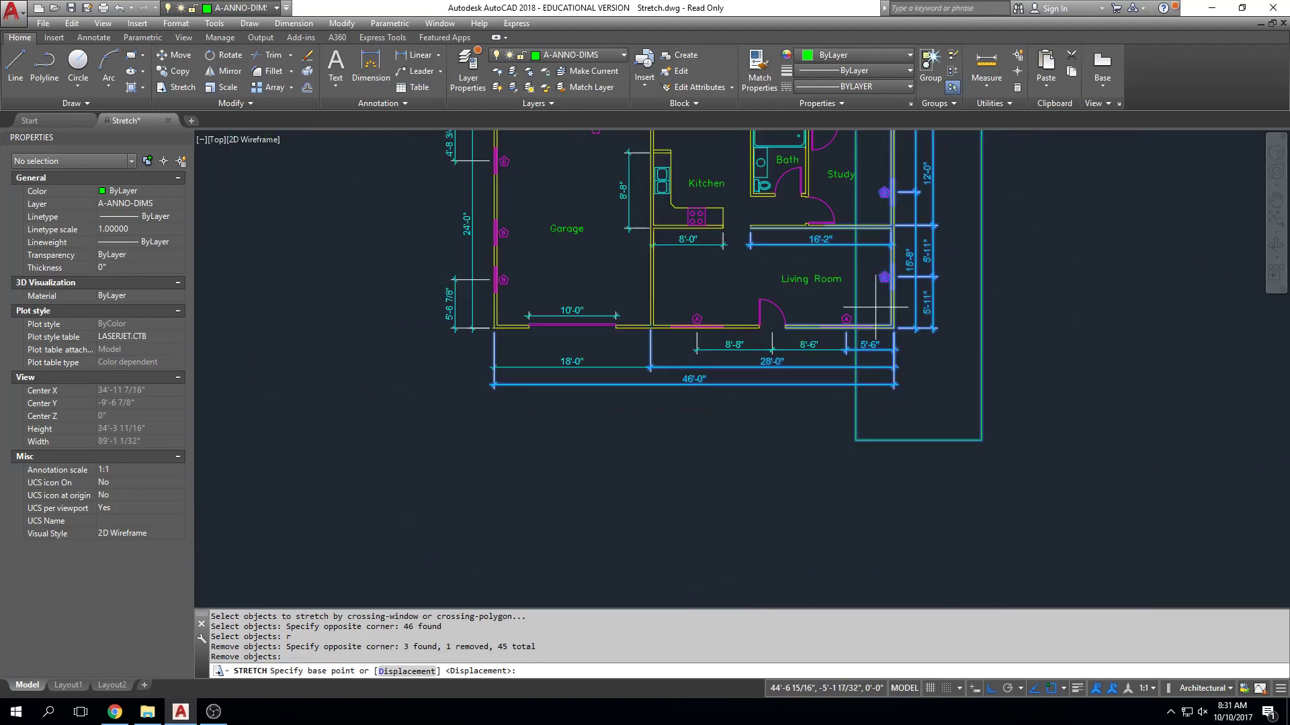
scroll(820, 389, "down", 2)
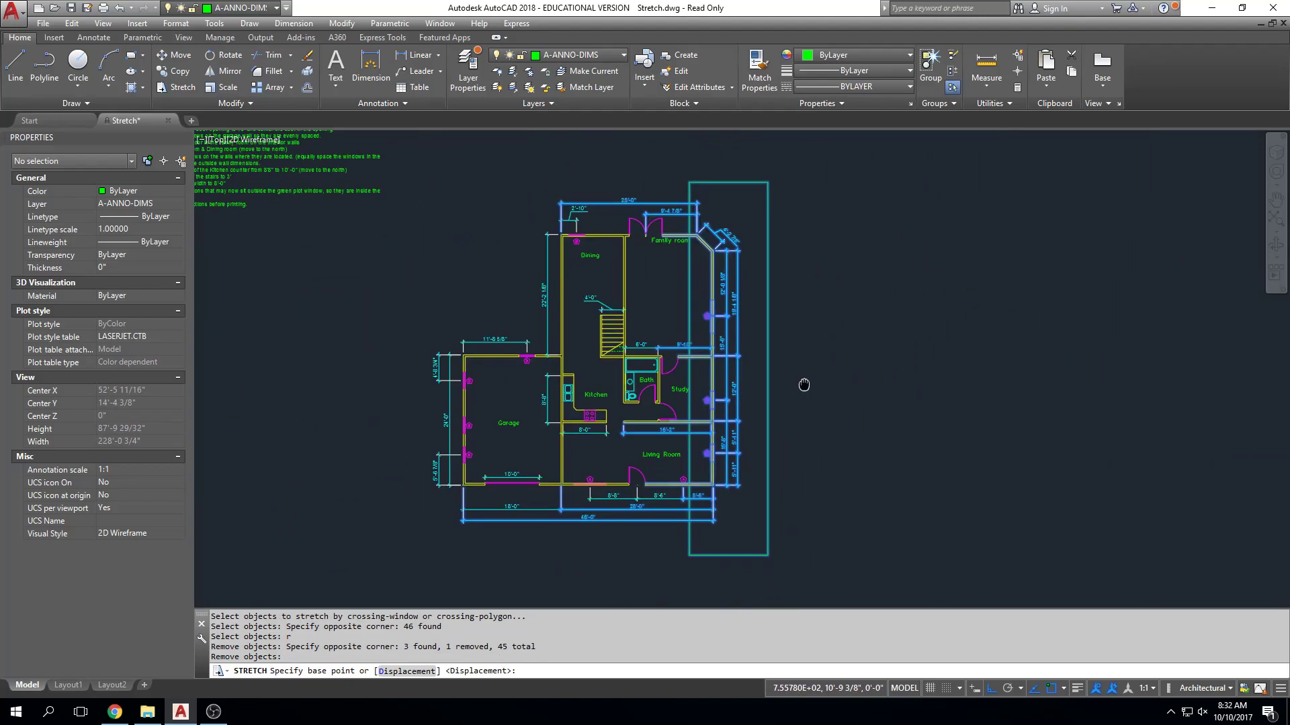
left_click(806, 354)
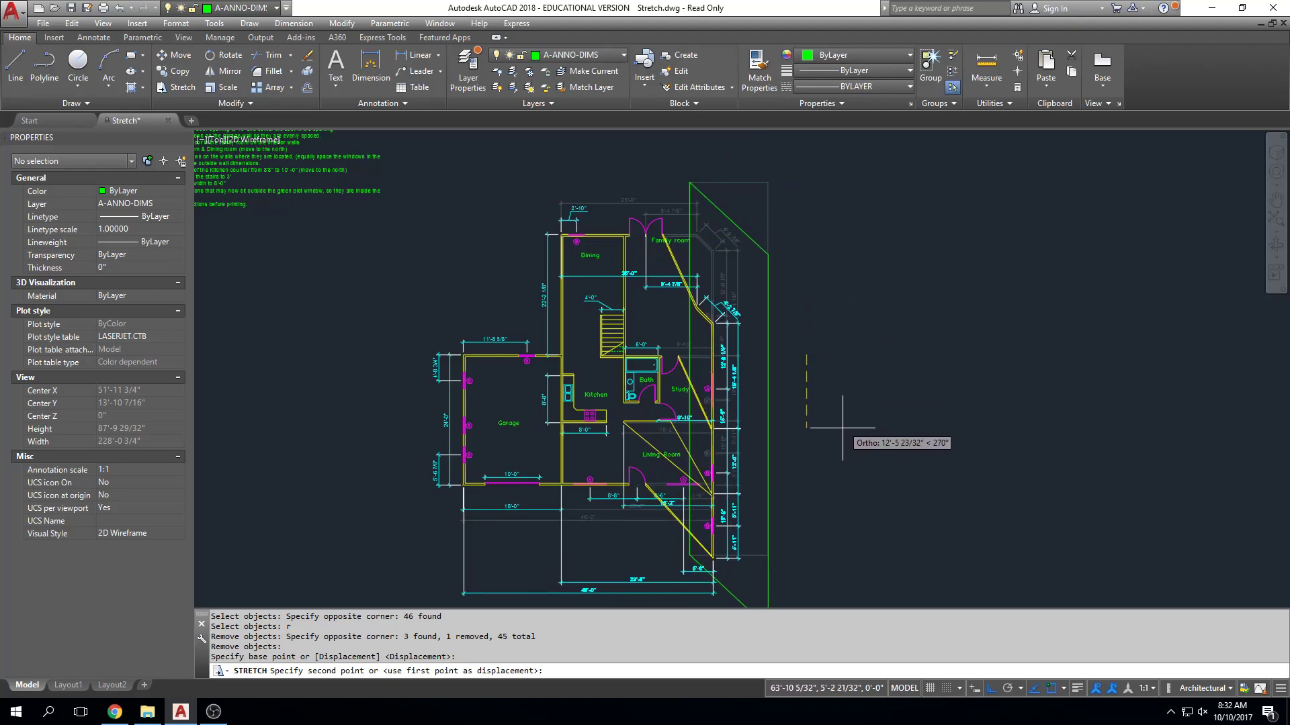
key("F8")
key("F8")
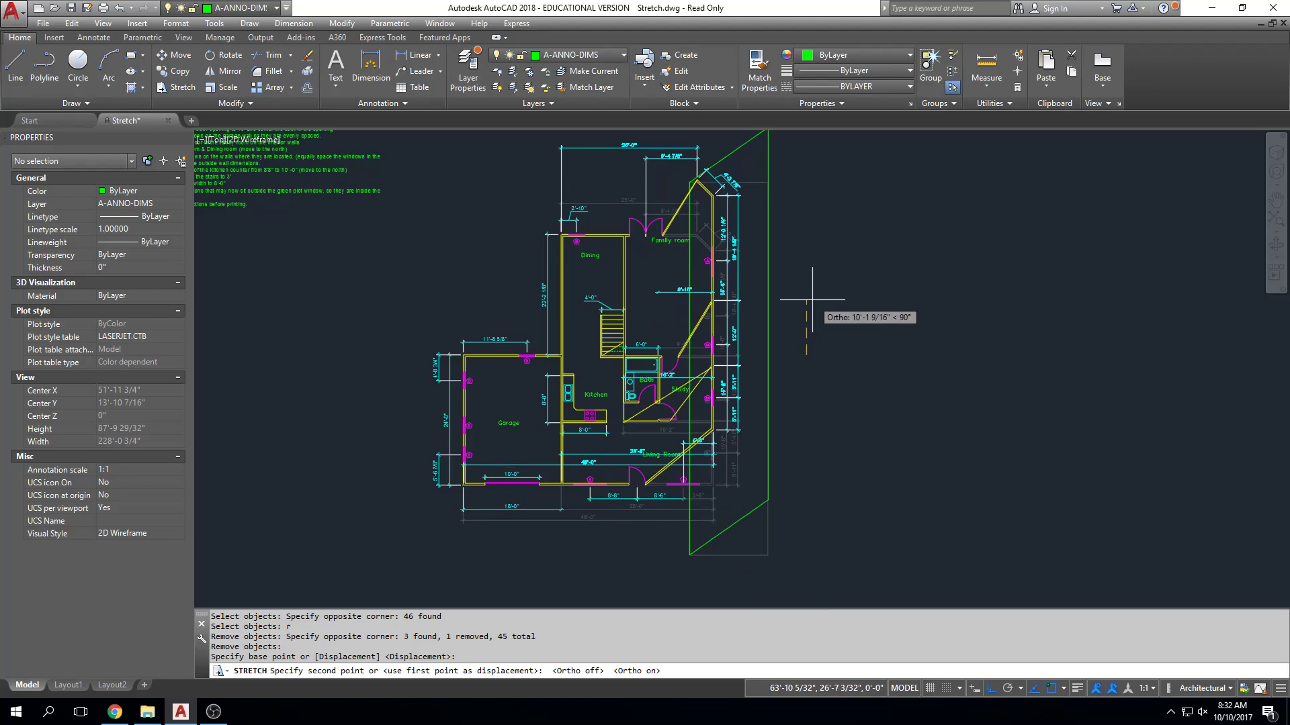
key("F8")
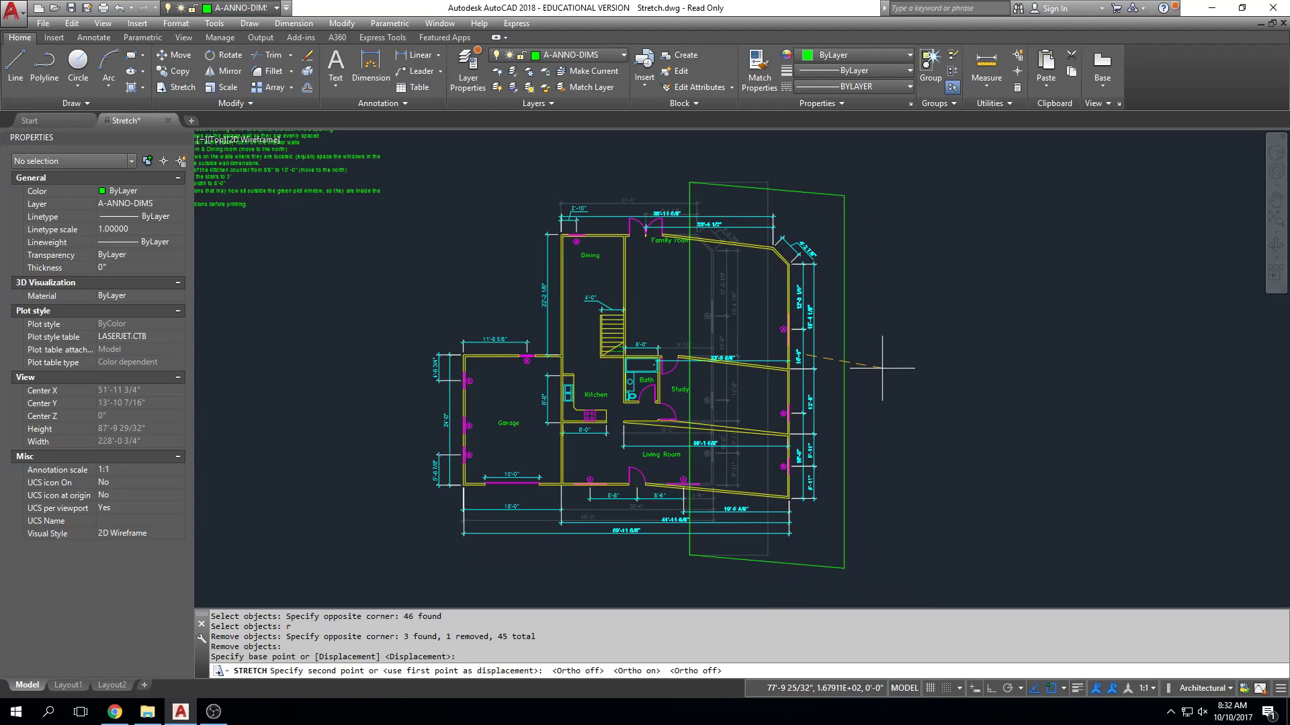
key("F8")
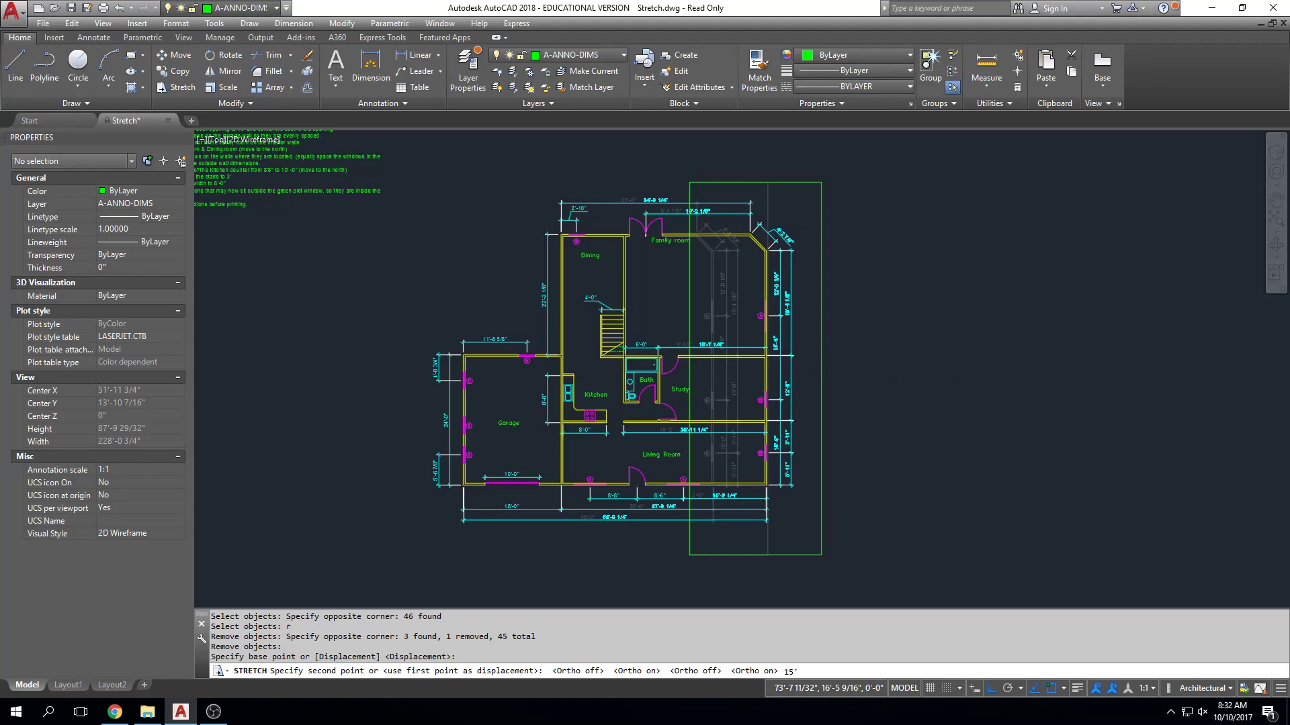
key("Return")
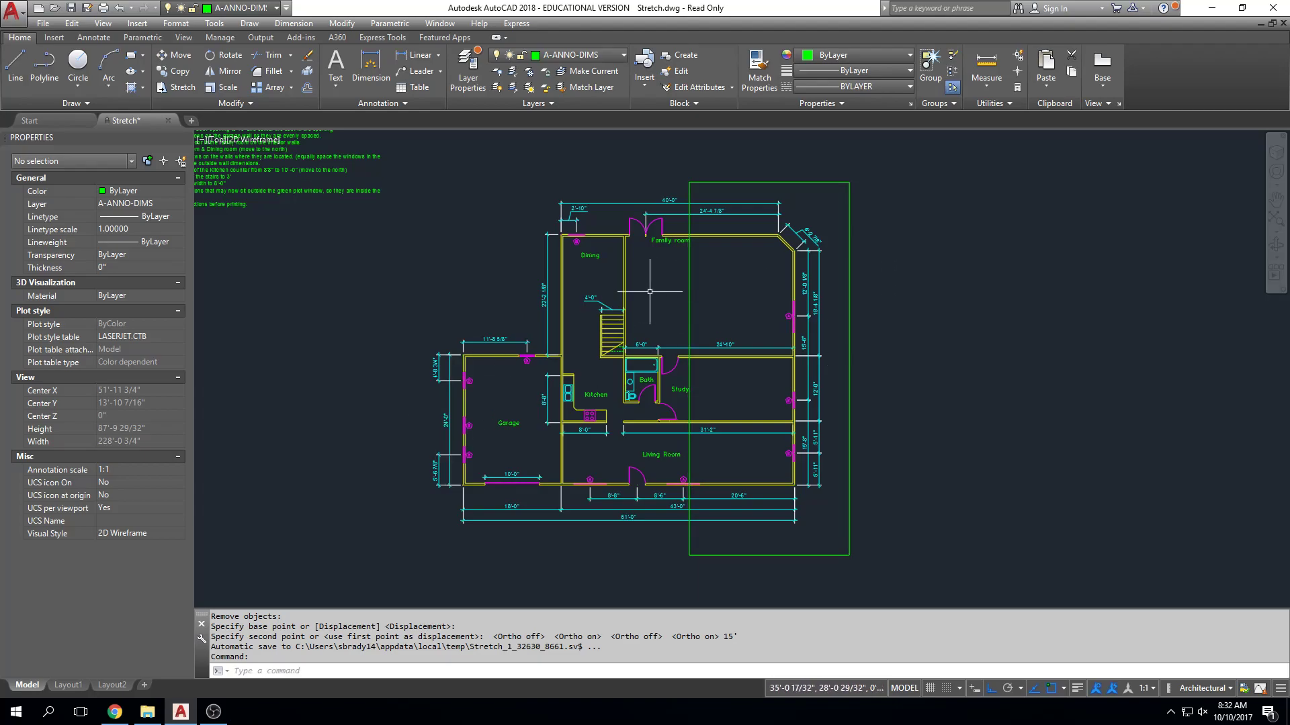
Examine the stretched floor plan and garage, and read the written list of required stretch changes.
scroll(484, 404, "up", 3)
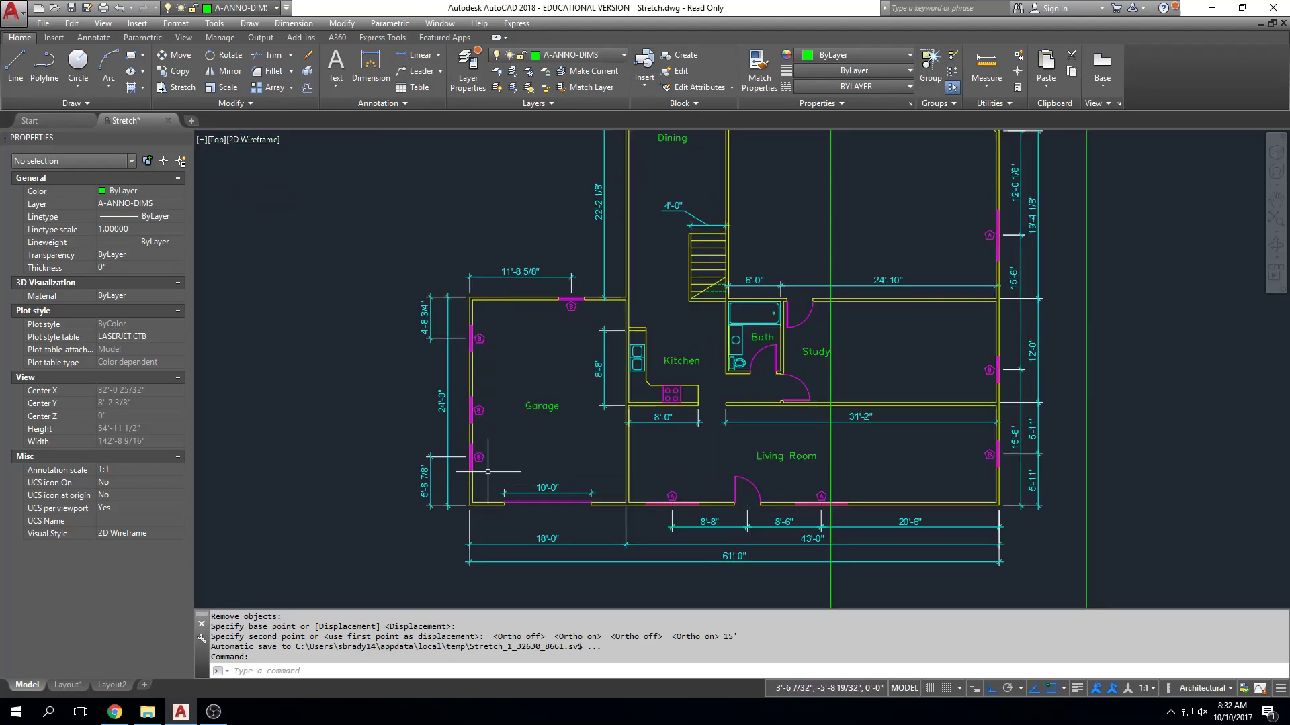
scroll(493, 483, "down", 2)
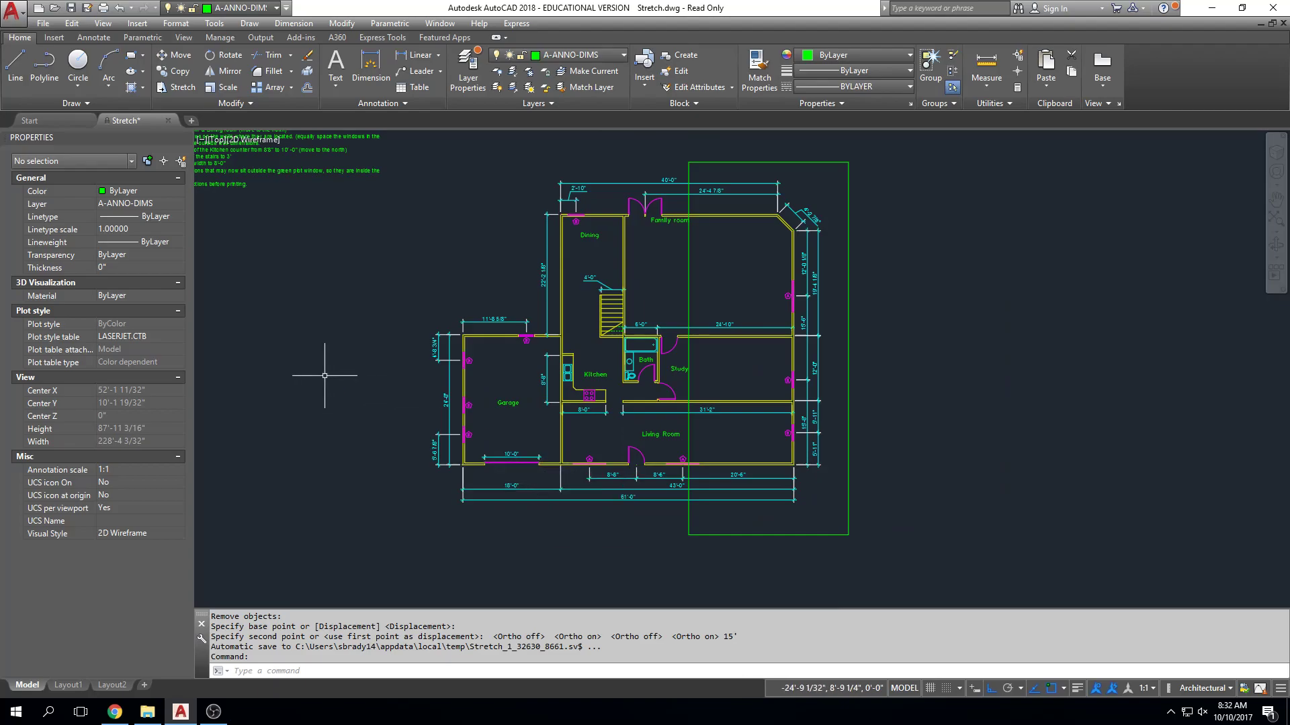
scroll(325, 376, "up", 5)
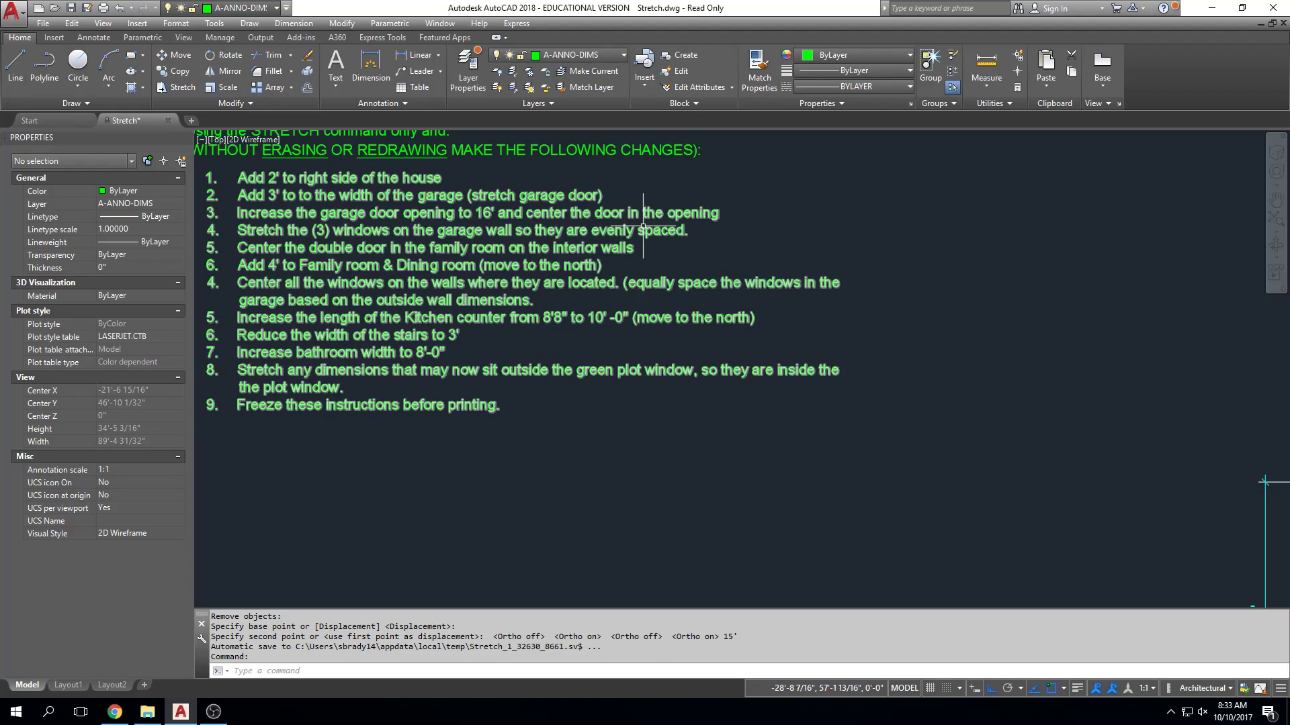
scroll(913, 350, "down", 4)
mouse_move(913, 351)
middle_mouse_down()
mouse_move(852, 320)
mouse_move(765, 345)
mouse_move(619, 250)
middle_mouse_up()
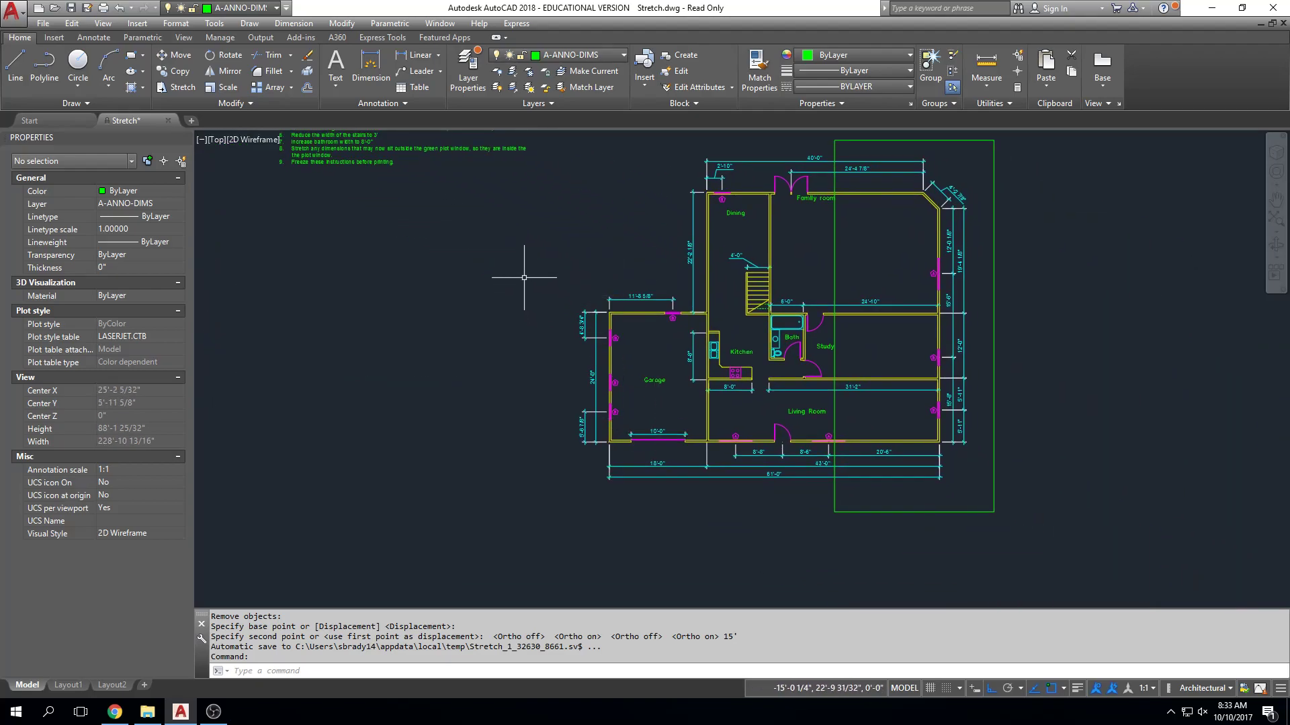
scroll(583, 395, "up", 2)
middle_click_drag(583, 395, 454, 371)
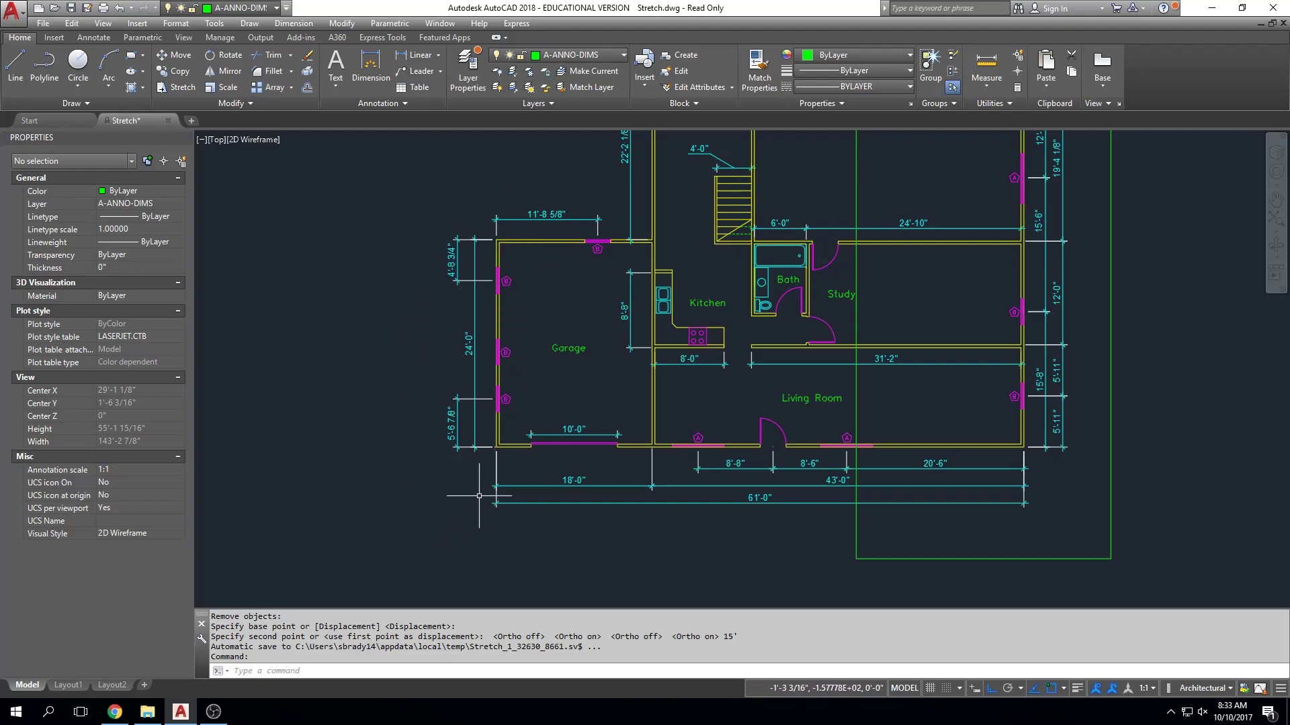
Try stretching the garage's west wall 5' west using a regular window selection instead of a crossing window.
type("s")
key("Return")
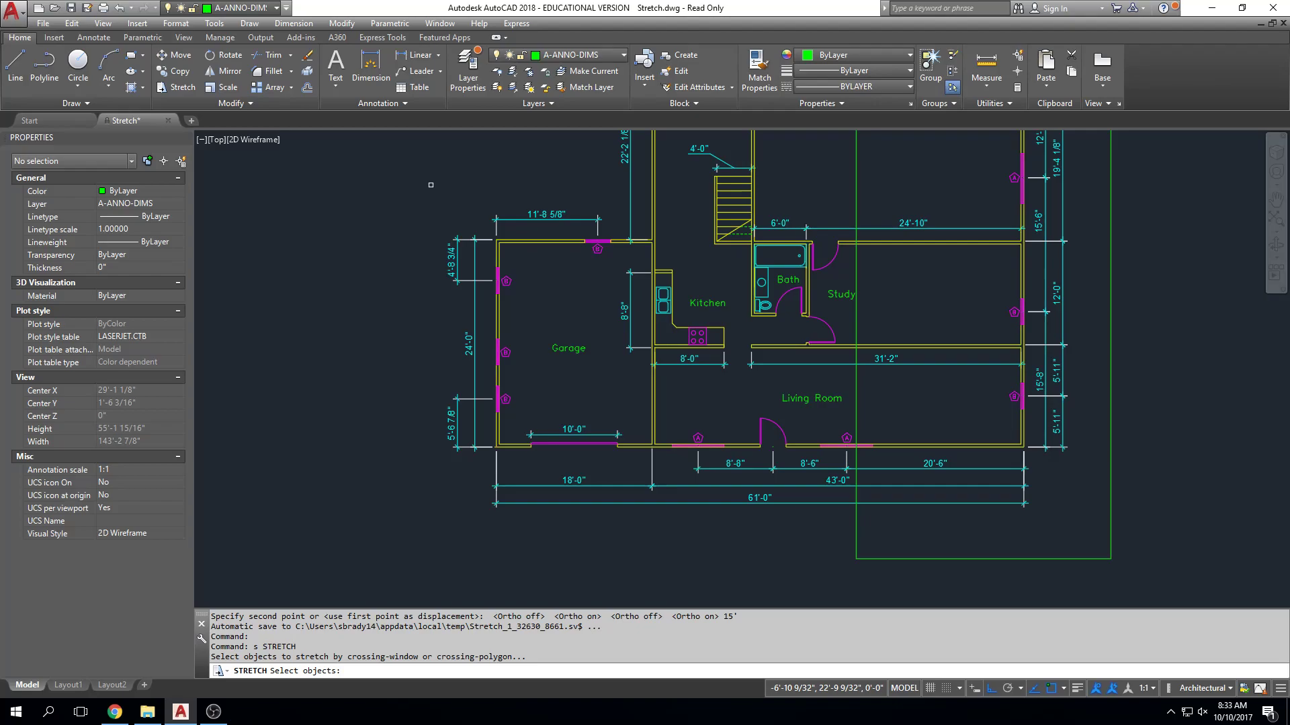
left_click(418, 194)
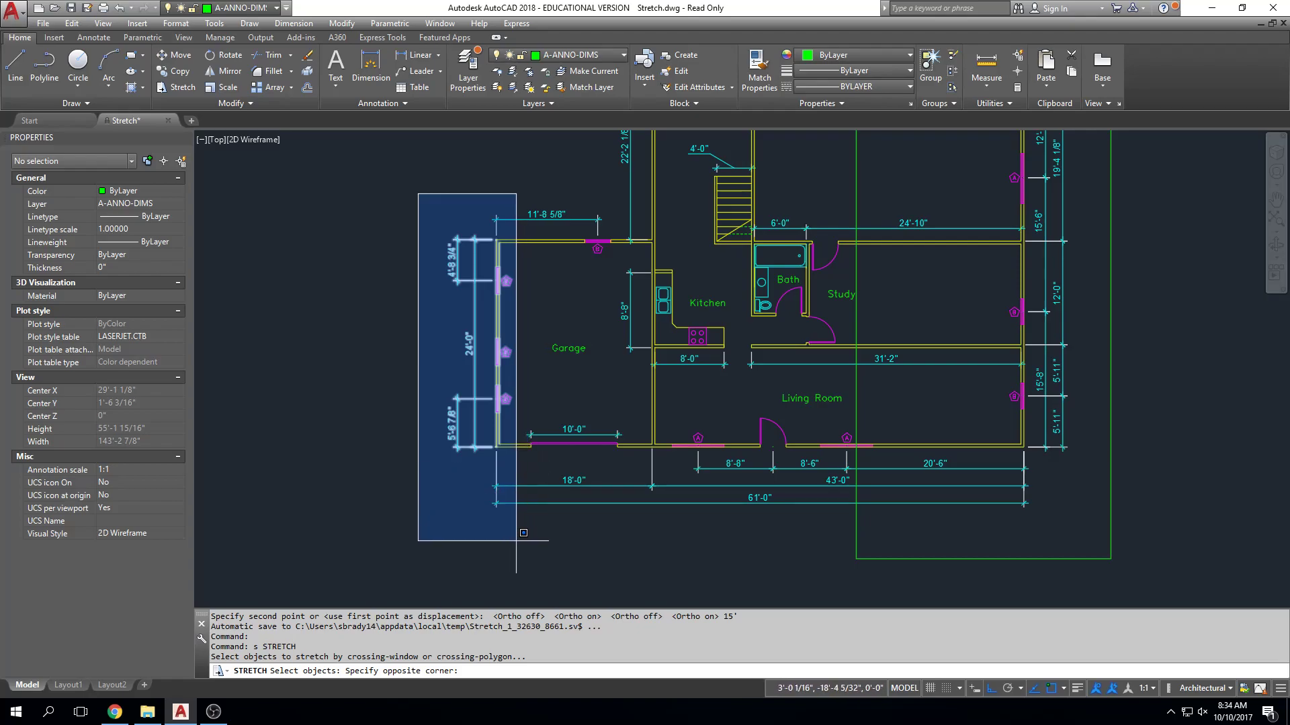
left_click(516, 541)
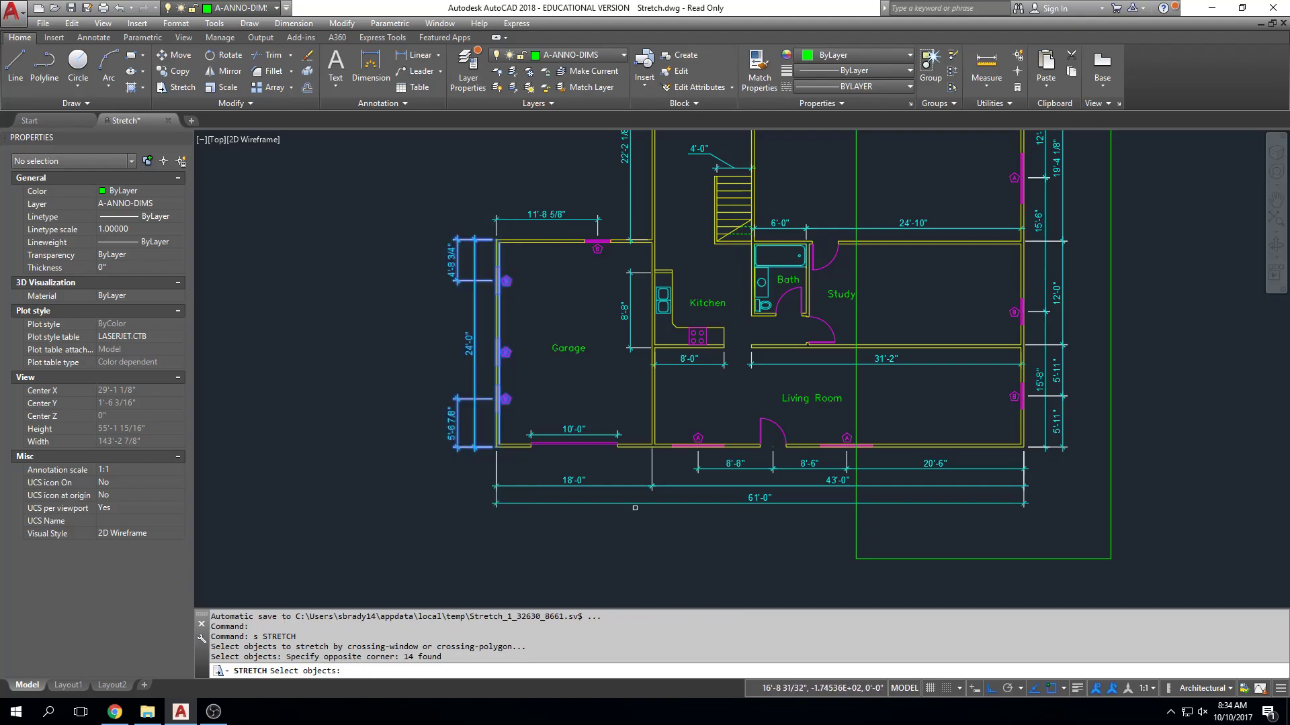
key("Return")
left_click(484, 534)
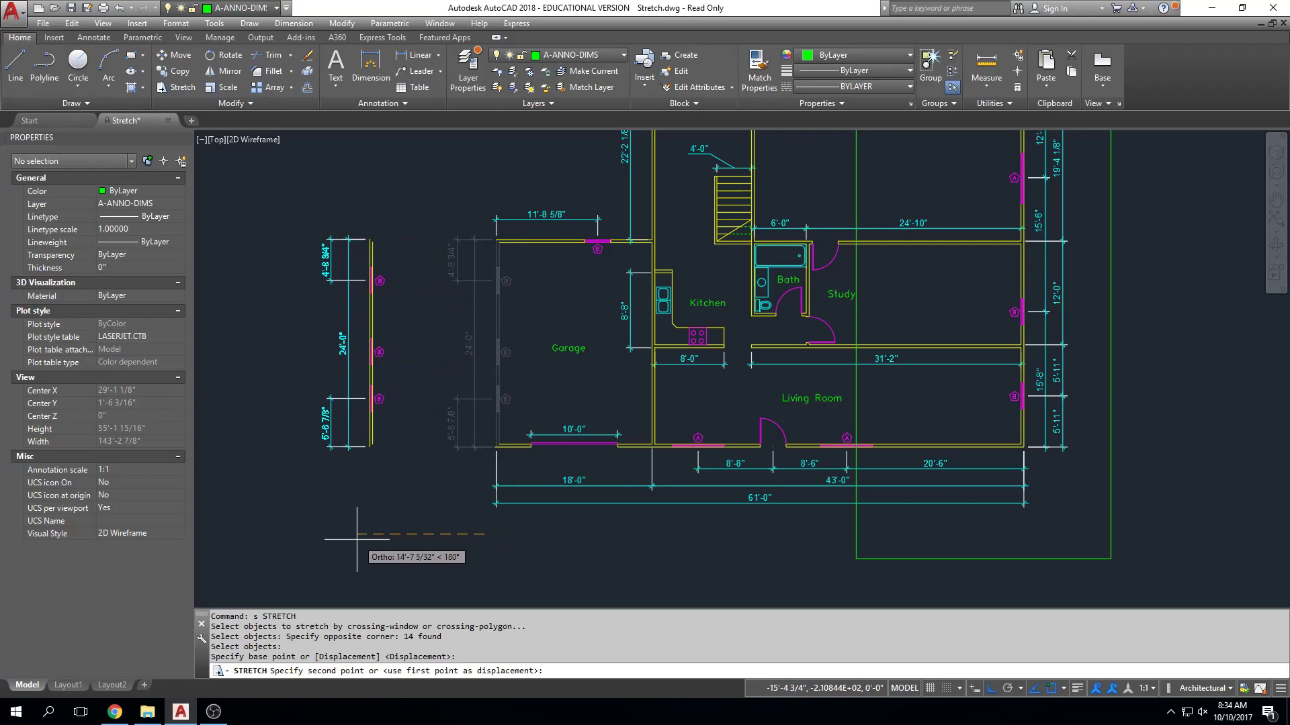
type("5'")
key("Return")
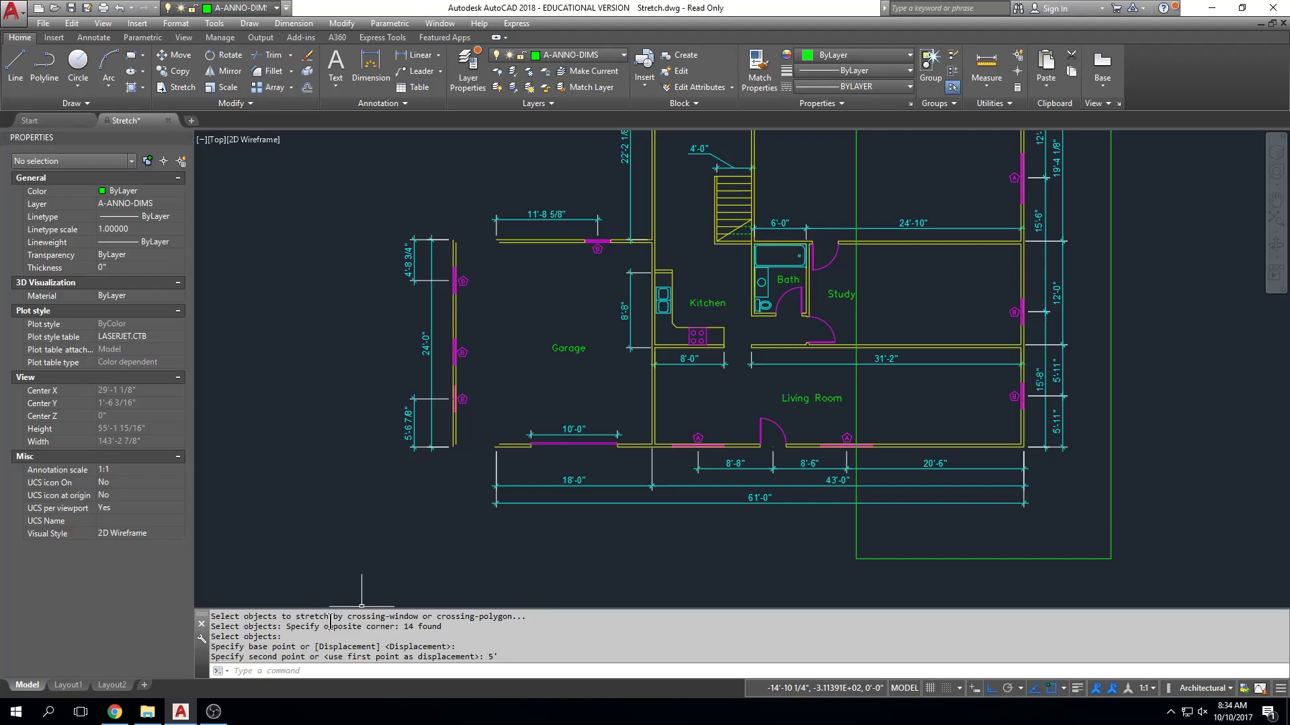
Undo the 5' stretch of the garage's west wall.
key("Escape")
key("Escape")
key("Escape")
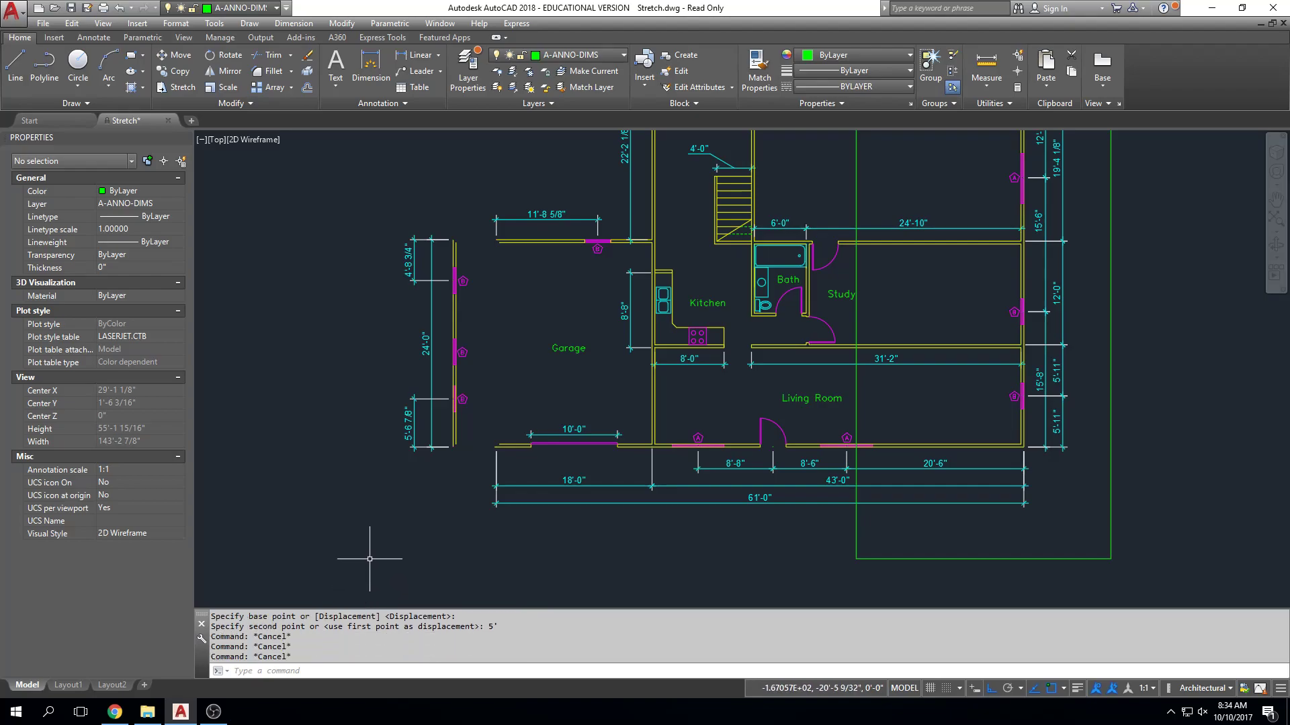
type("u")
key("Return")
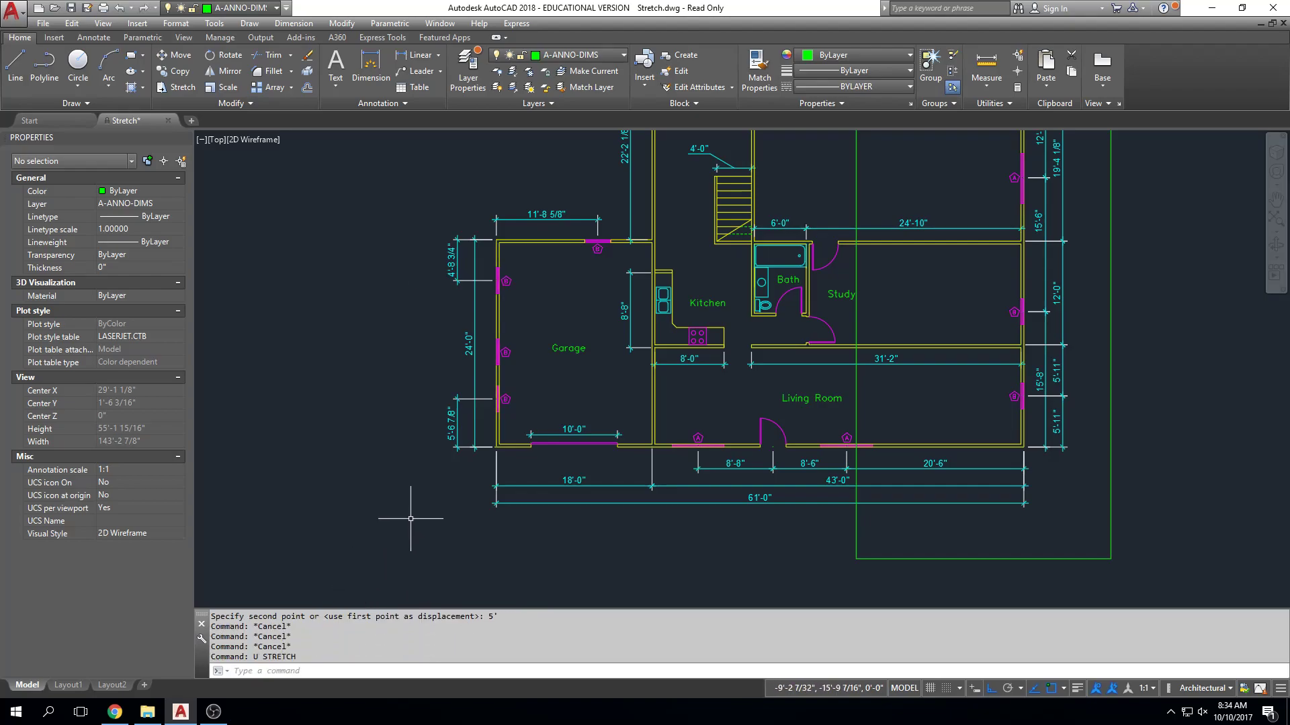
Try stretching the garage's west wall west again, enclosing it in a regular window drawn from southwest to northeast.
type("s")
key("Return")
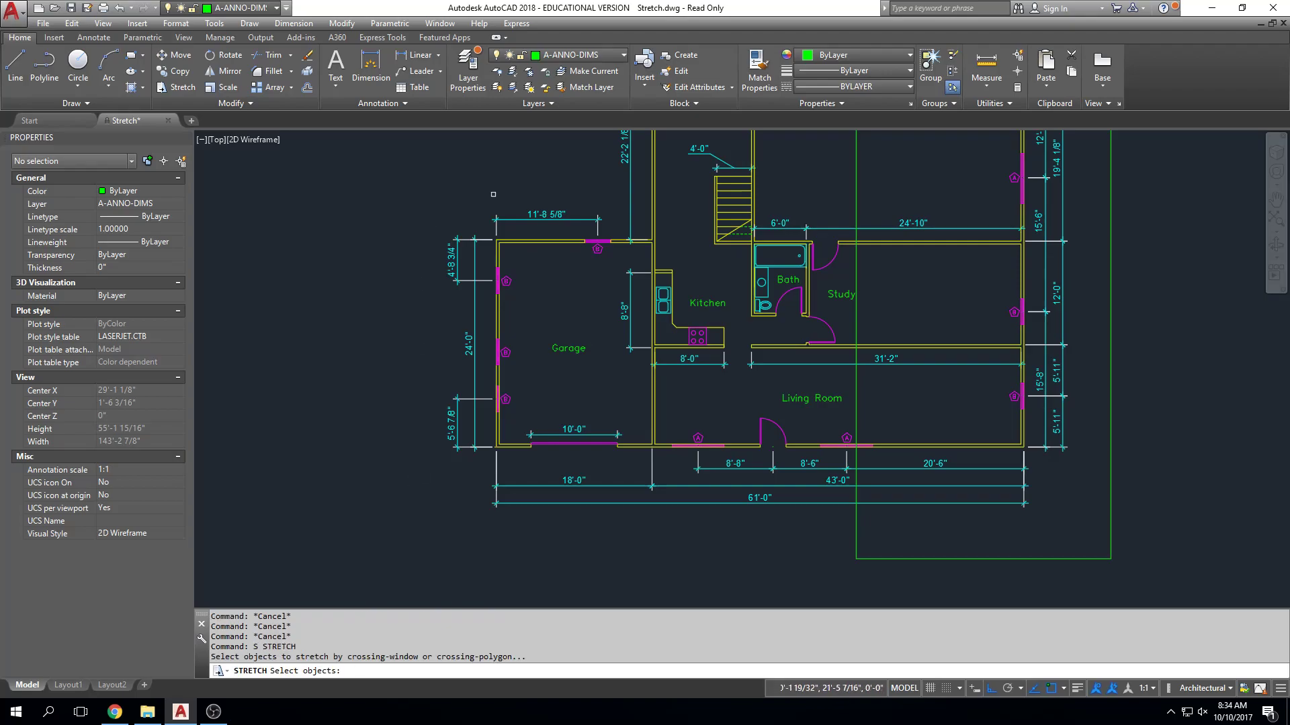
left_click(523, 186)
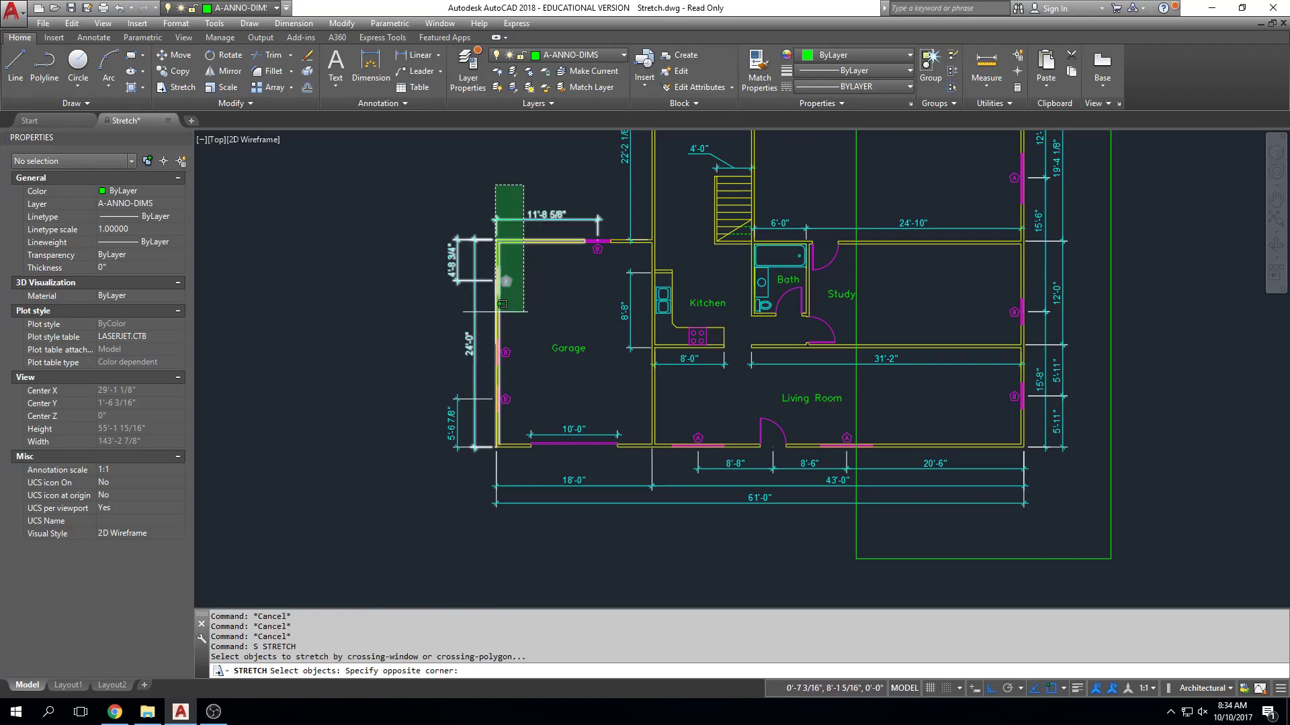
key("Escape")
left_click(369, 520)
left_click(518, 178)
key("Return")
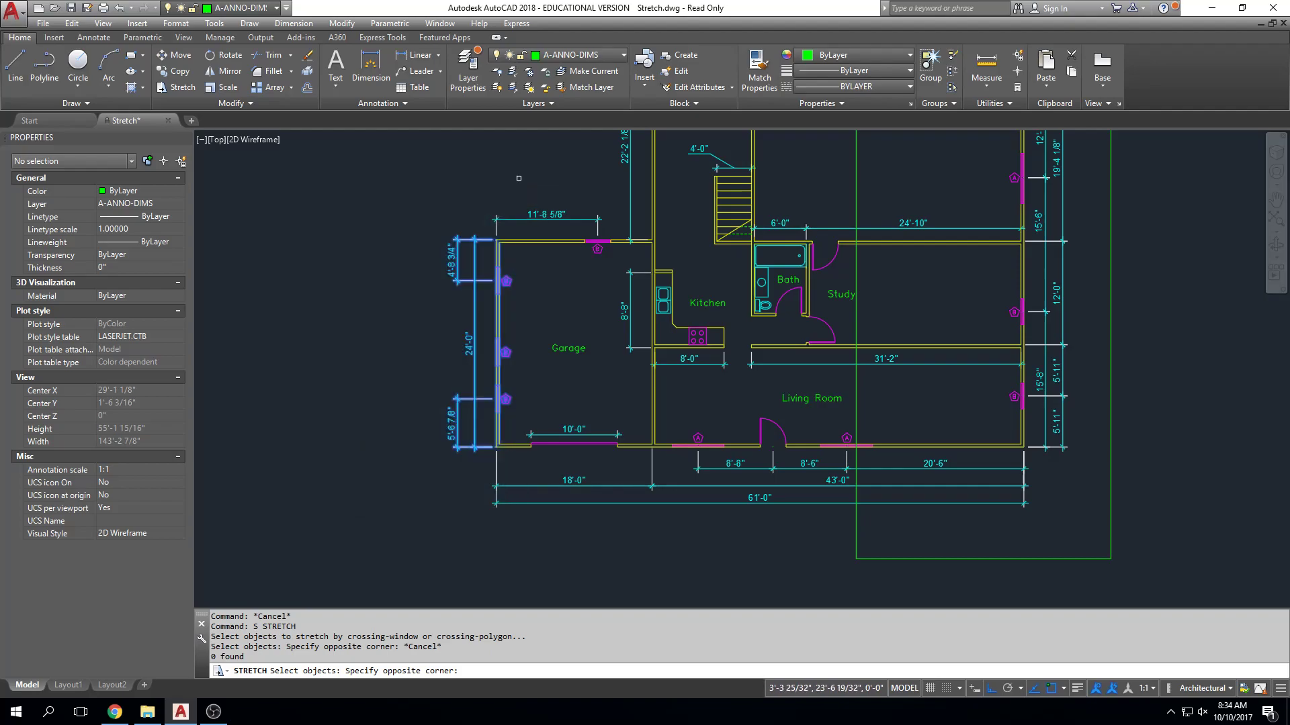
left_click(497, 195)
left_click(448, 195)
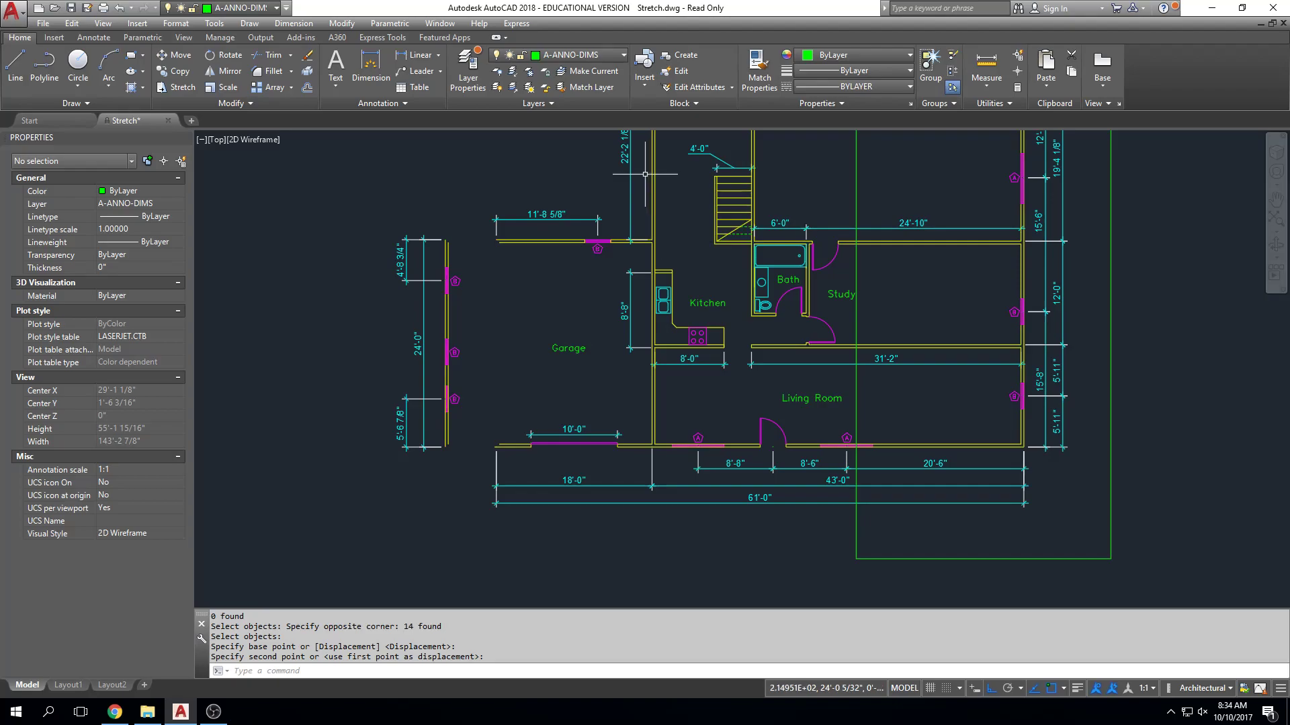
Undo the repeated stretch of the garage's west wall and clear any active command.
key("Escape")
key("Escape")
key("Escape")
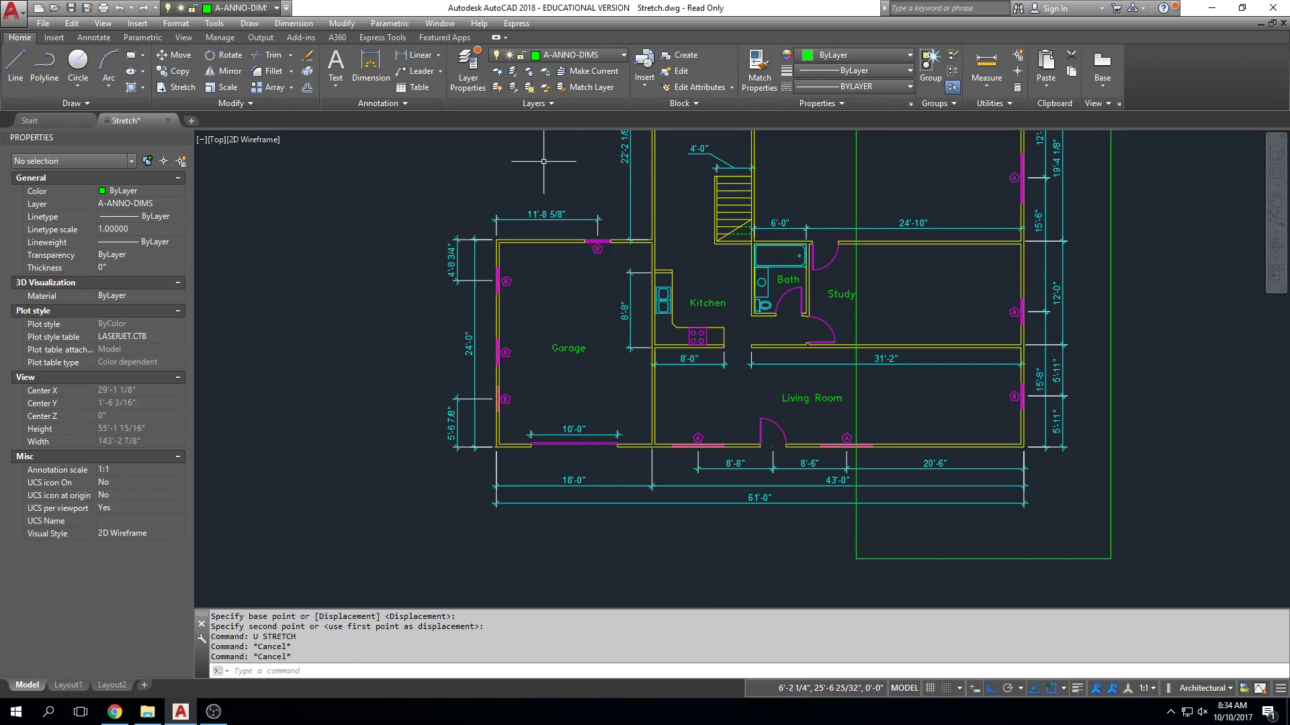
Start a Stretch and begin a crossing window north of the garage, just east of its west wall.
type("s")
key("Return")
left_click(521, 164)
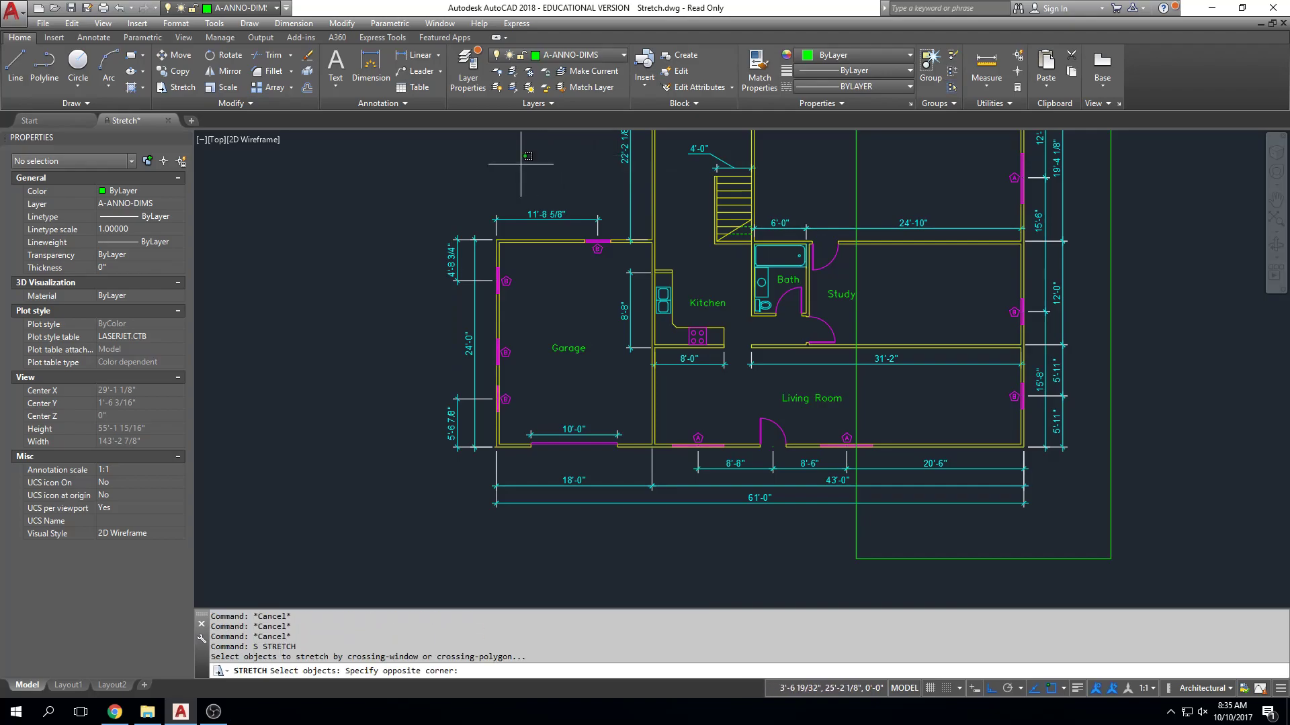
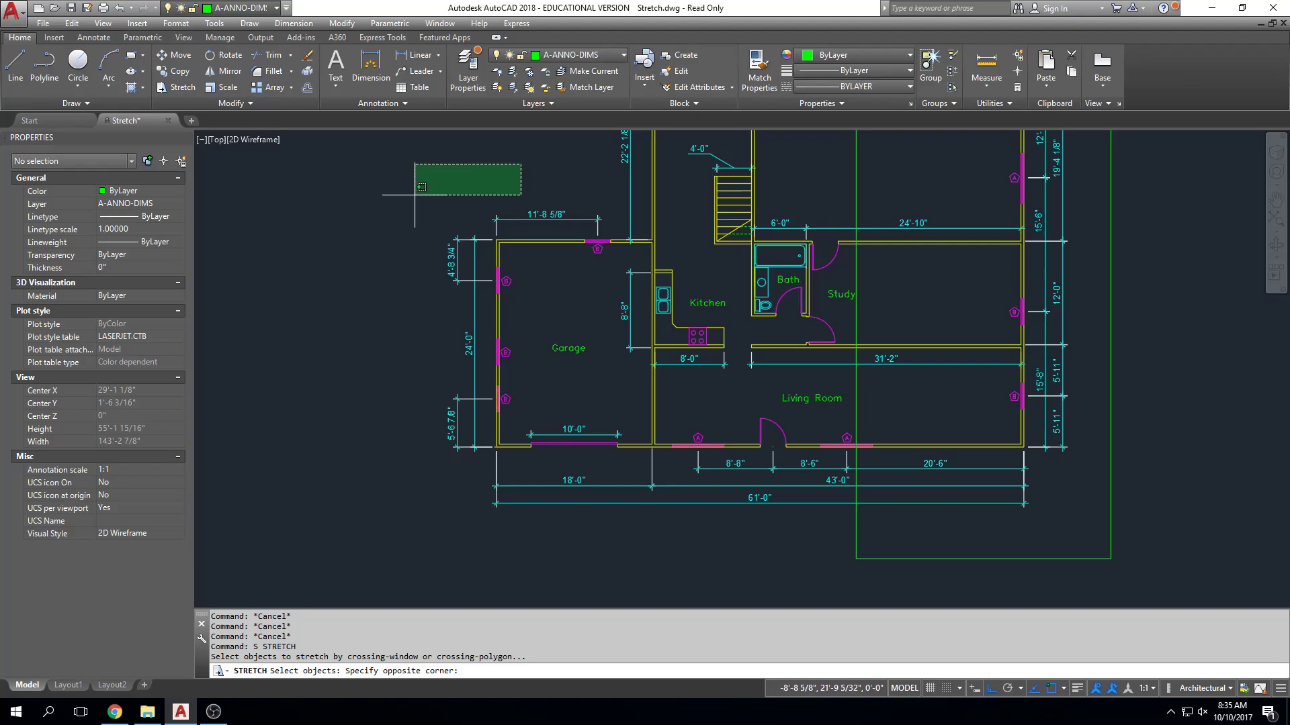
Stretch the garage's west wall 10' west, with its windows and dimensions enclosed in the crossing window.
left_click(414, 524)
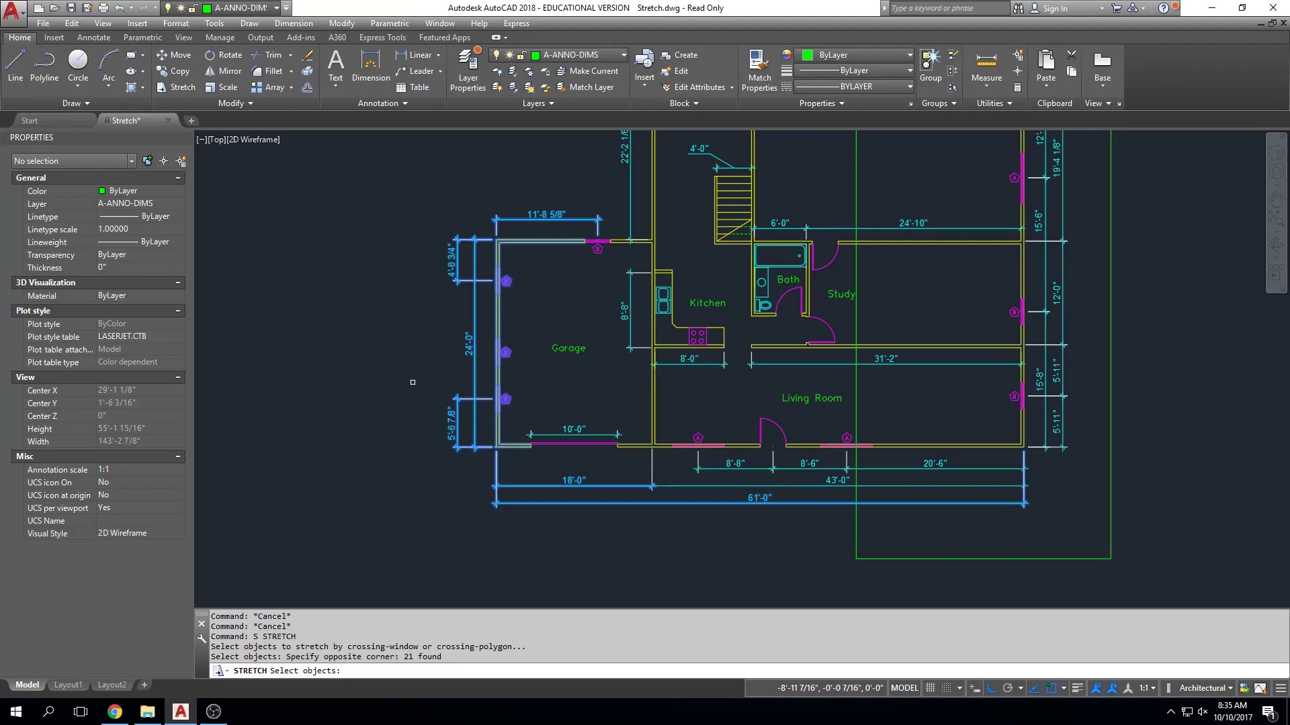
key("Return")
left_click(406, 361)
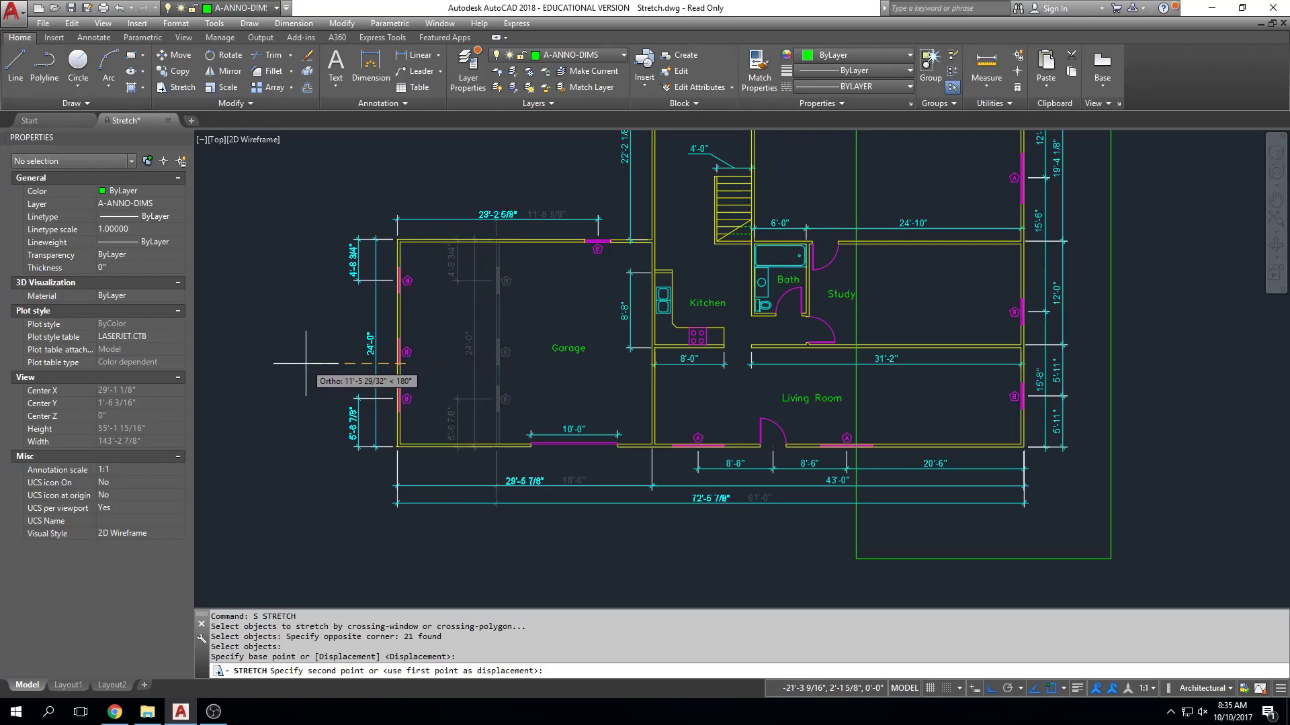
type("10'")
key("Return")
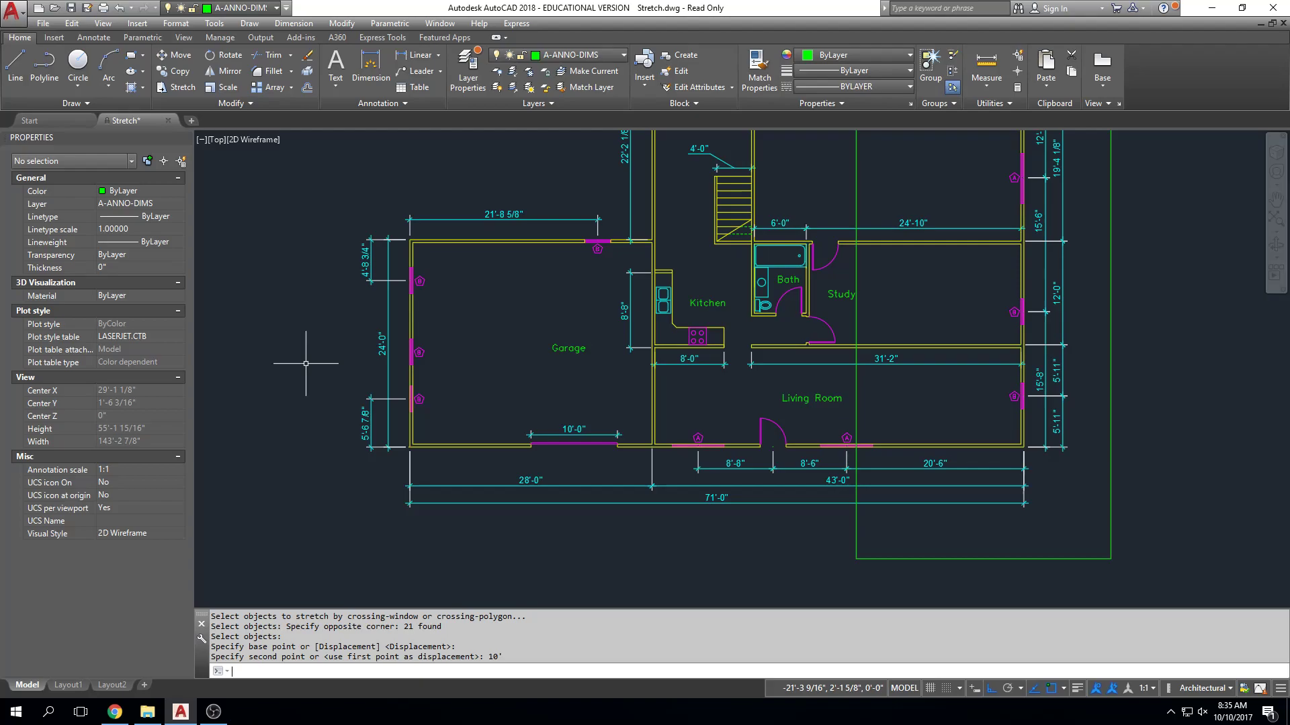
Erase the green plot window rectangle that overlaps the east part of the floor plan.
middle_click_drag(515, 242, 511, 312)
middle_click_drag(817, 316, 719, 316)
scroll(806, 251, "down", 2)
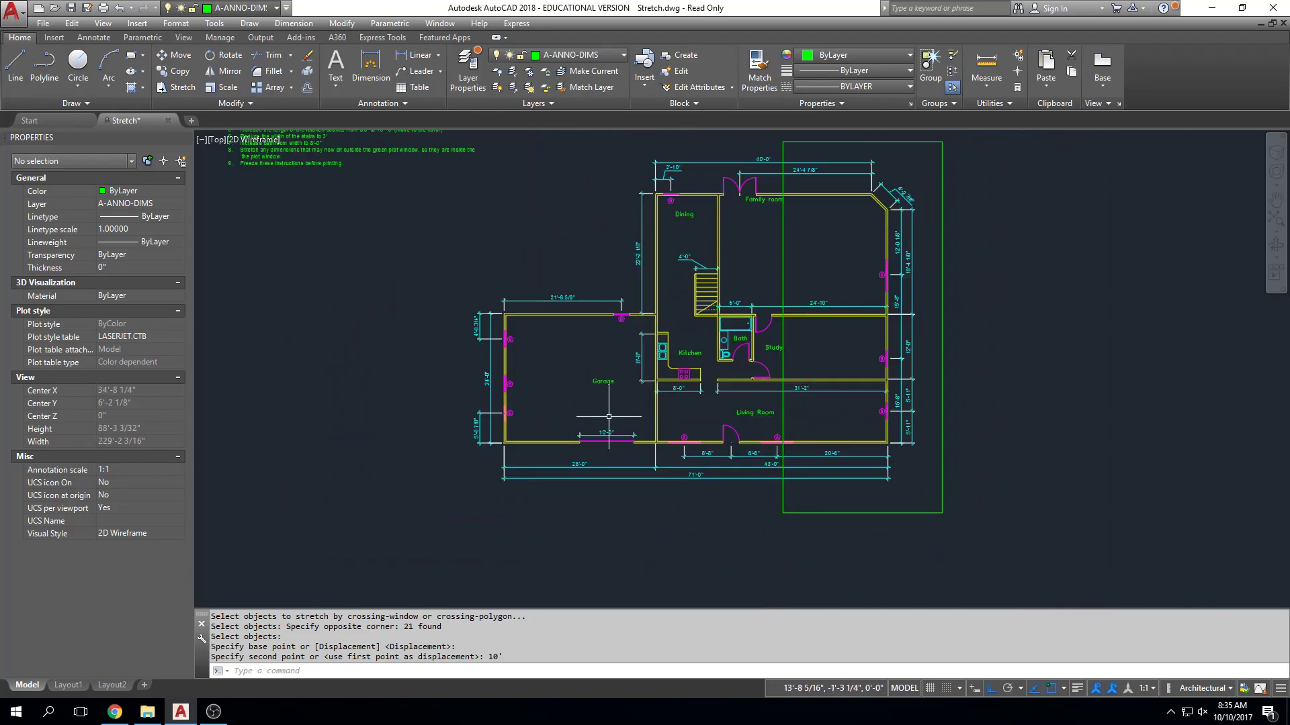
middle_click_drag(626, 403, 619, 406)
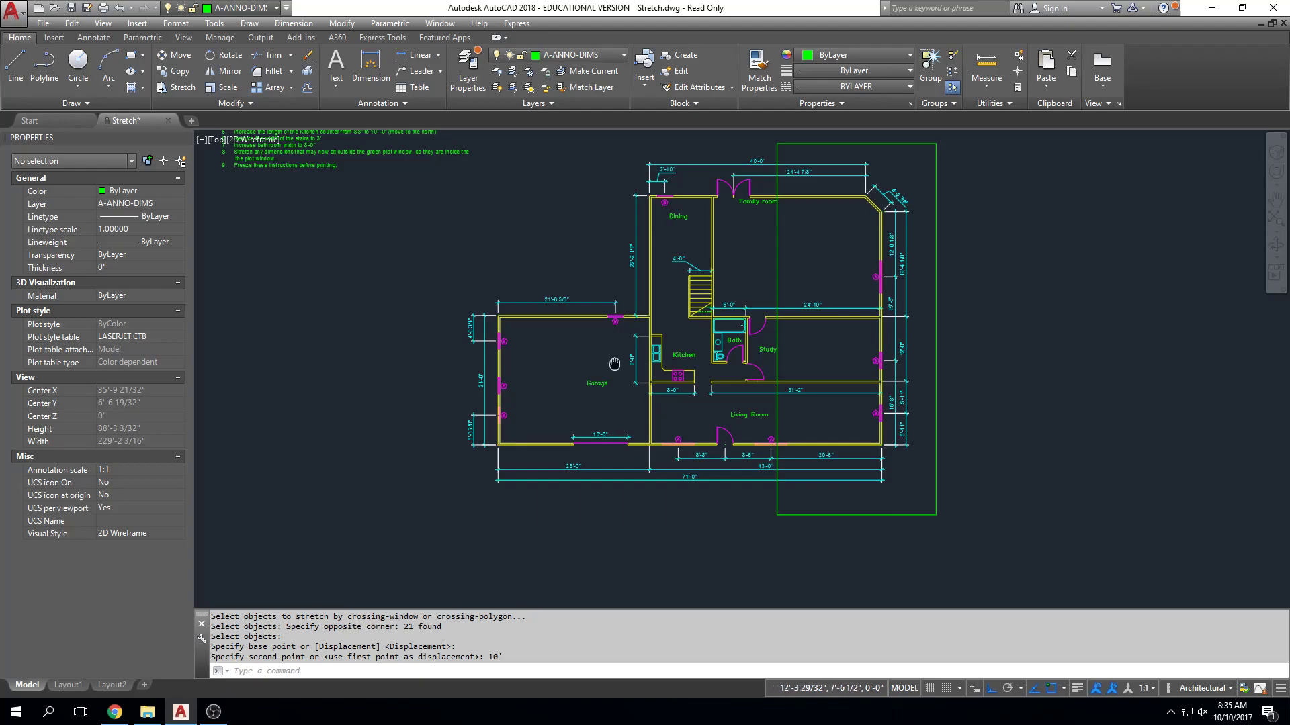
middle_click_drag(614, 364, 615, 383)
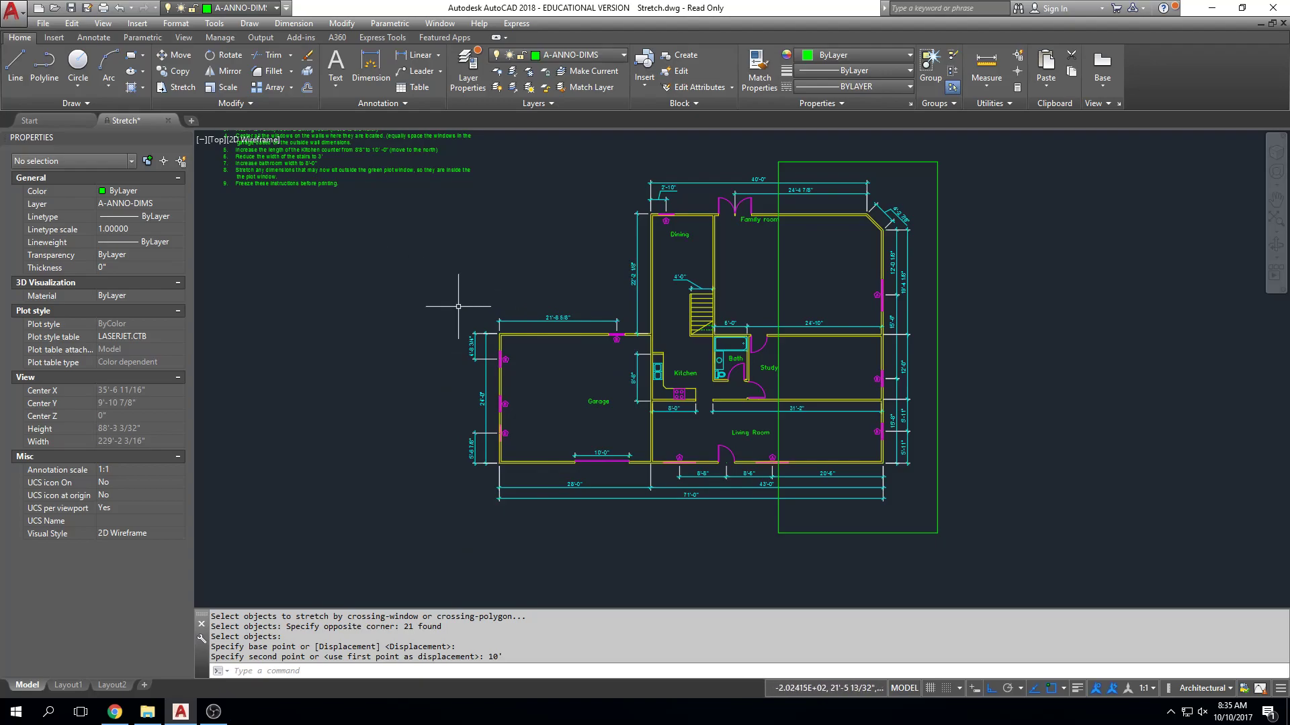
scroll(735, 355, "up", 5)
middle_click_drag(739, 343, 683, 370)
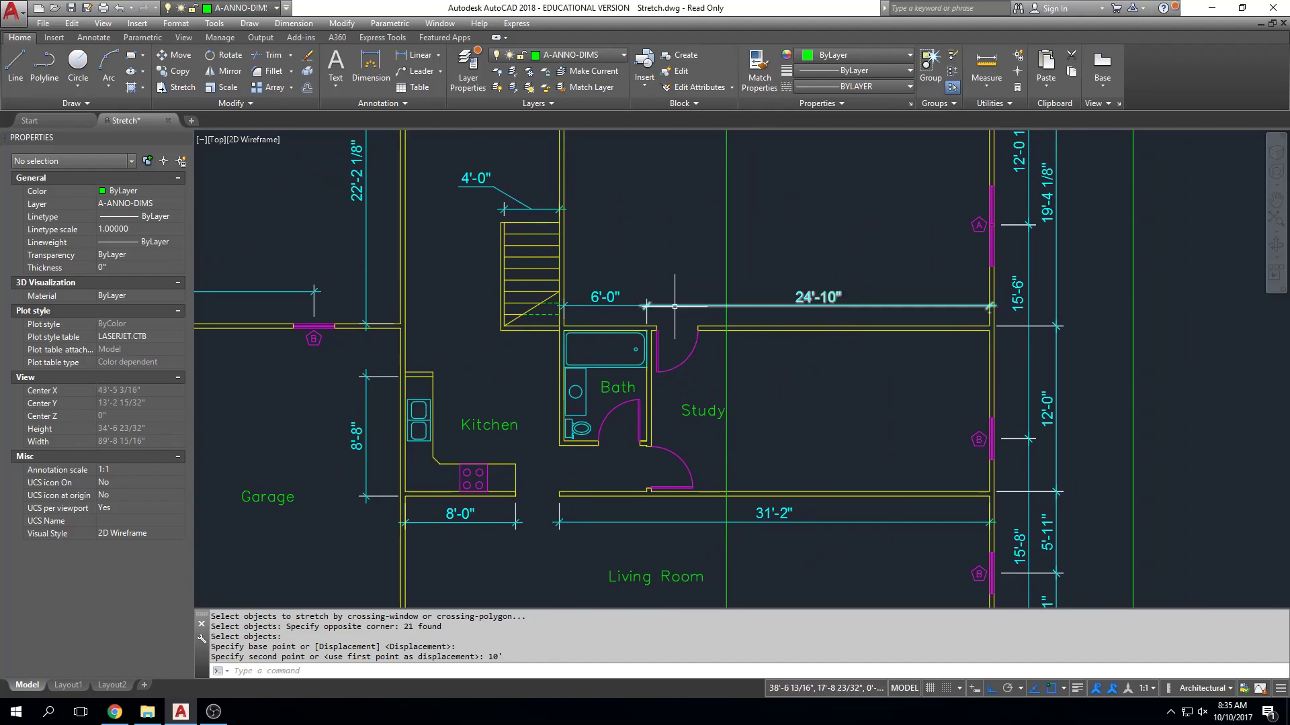
key("Escape")
left_click(726, 289)
key("Delete")
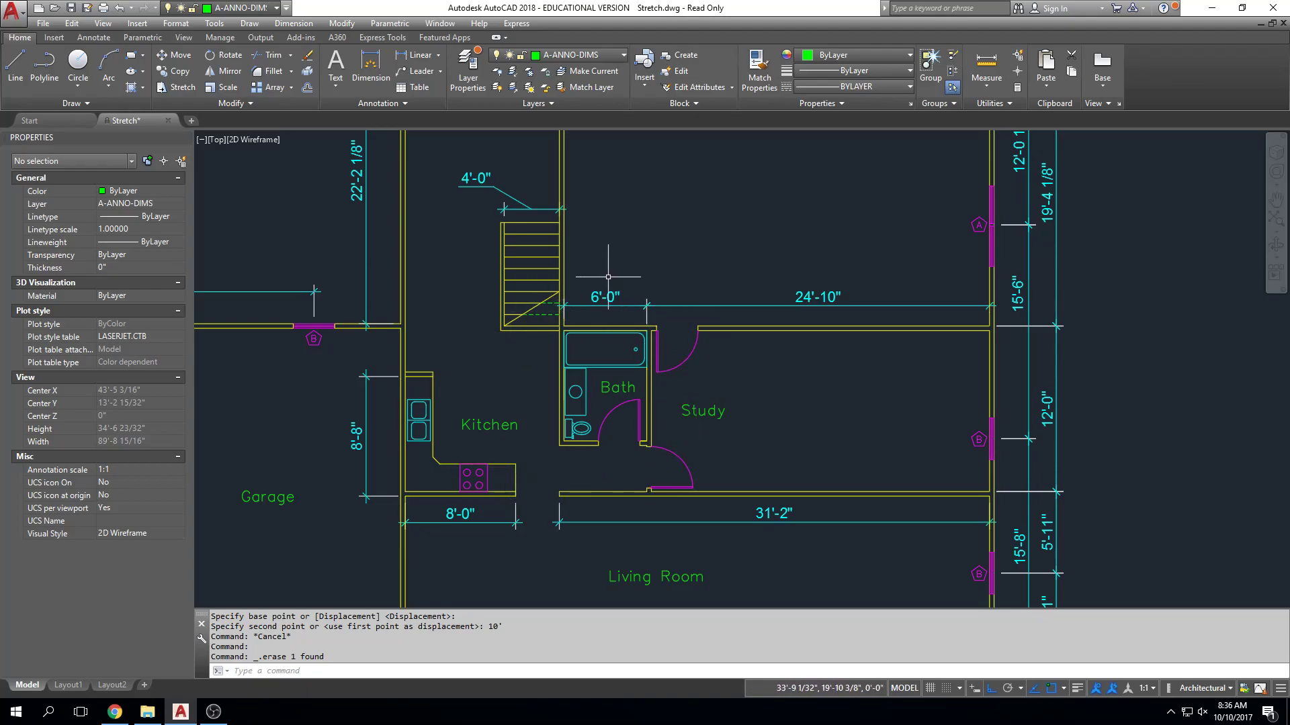
Check the written stretch instructions and examine how far the wall line shared by the stairs and bathroom extends.
scroll(471, 314, "down", 5)
scroll(390, 276, "up", 5)
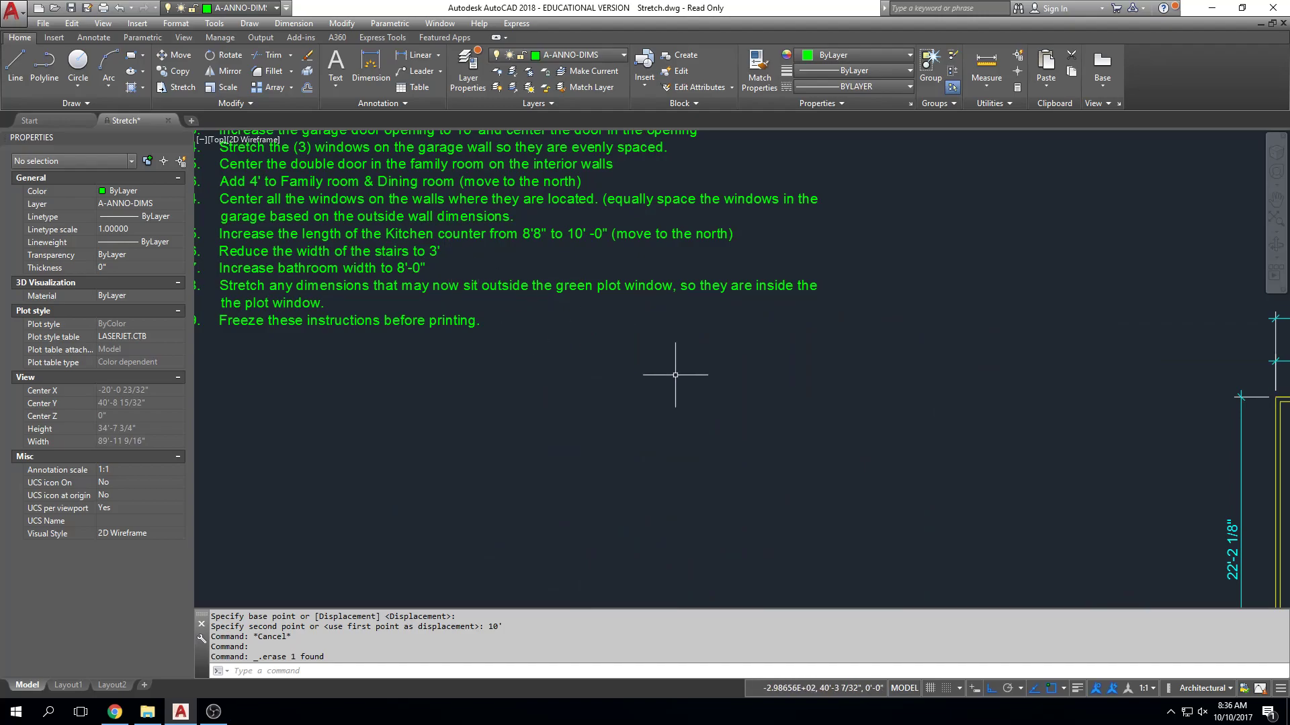
scroll(672, 371, "down", 3)
scroll(659, 364, "up", 5)
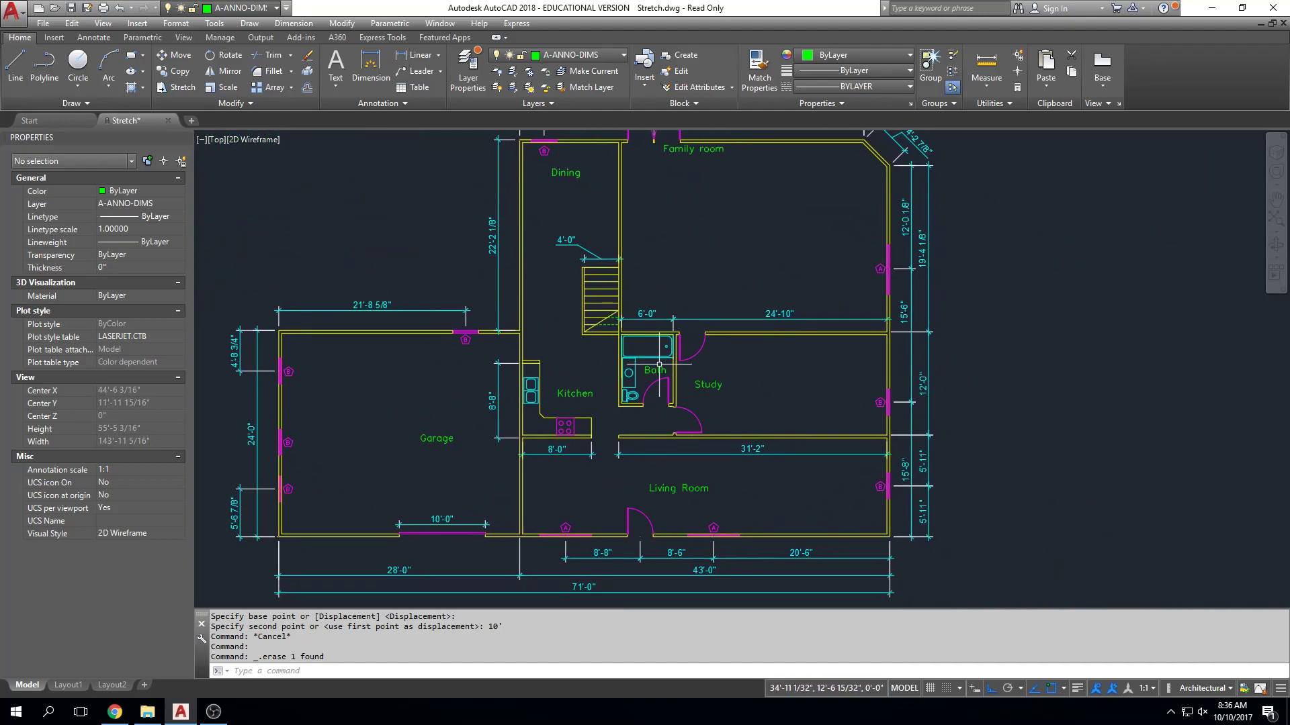
scroll(659, 364, "up", 4)
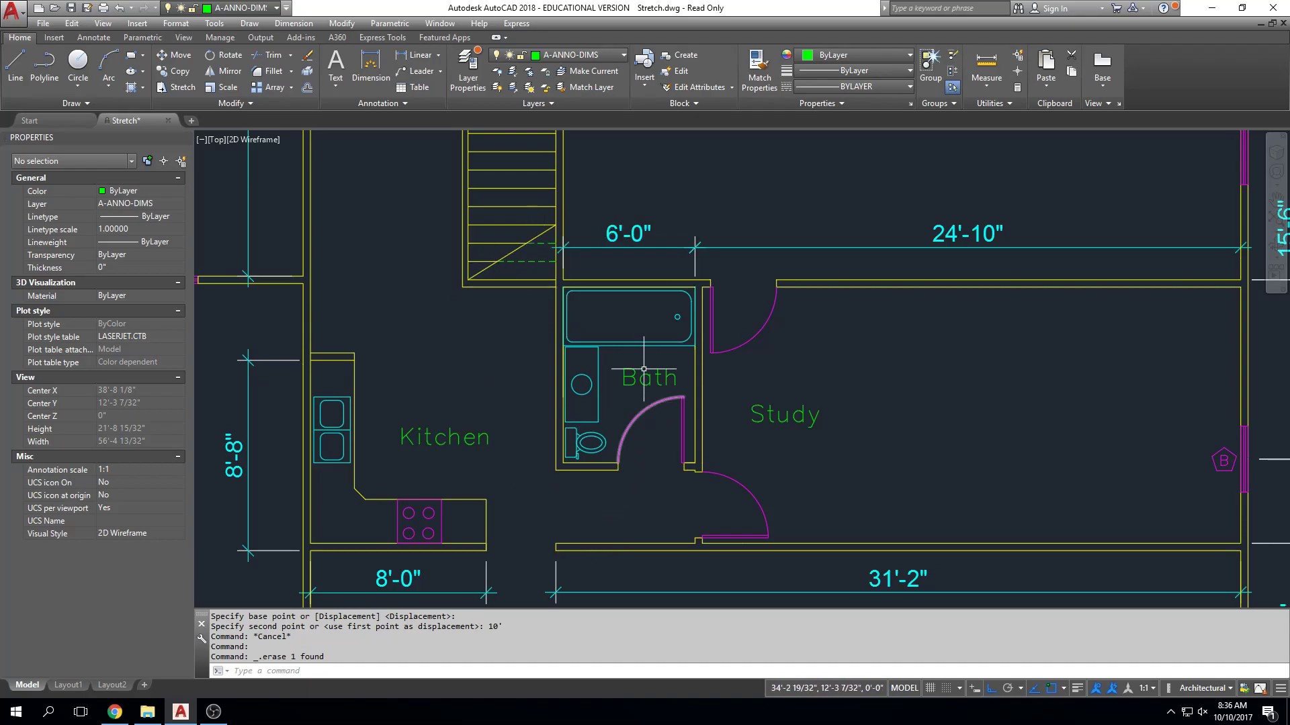
middle_click_drag(588, 258, 609, 293)
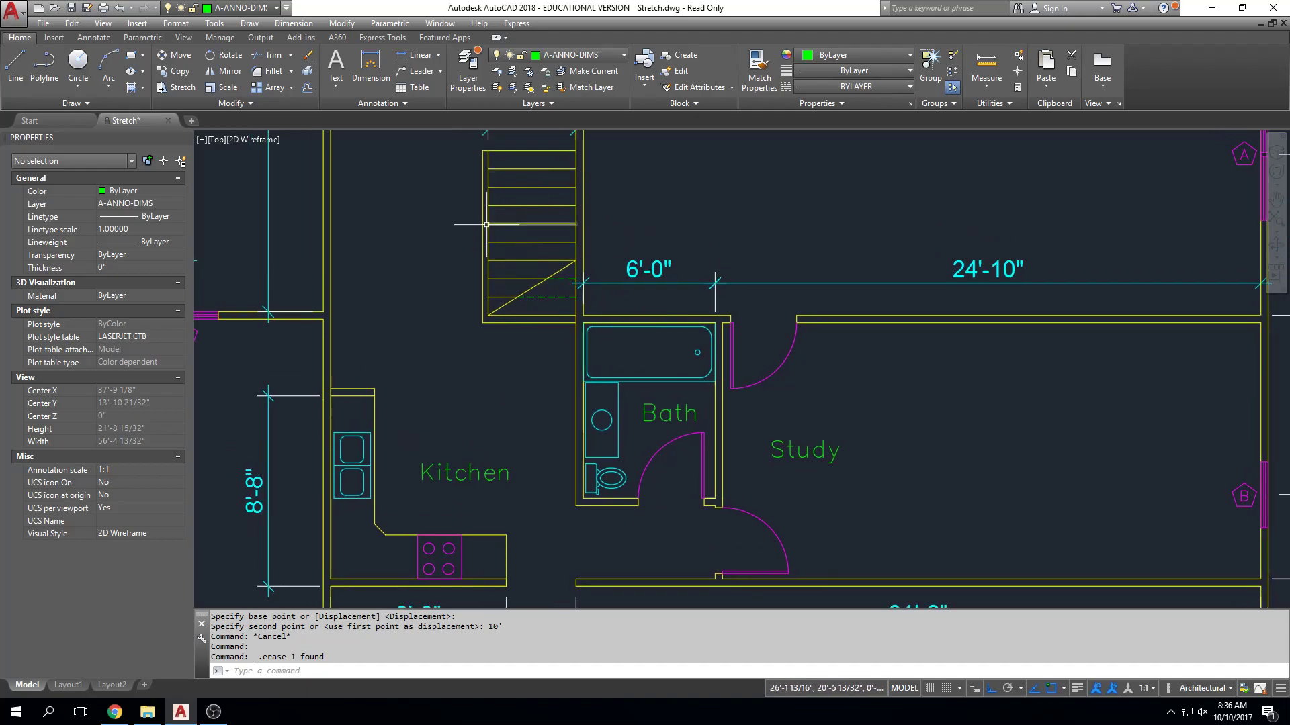
left_click(575, 303)
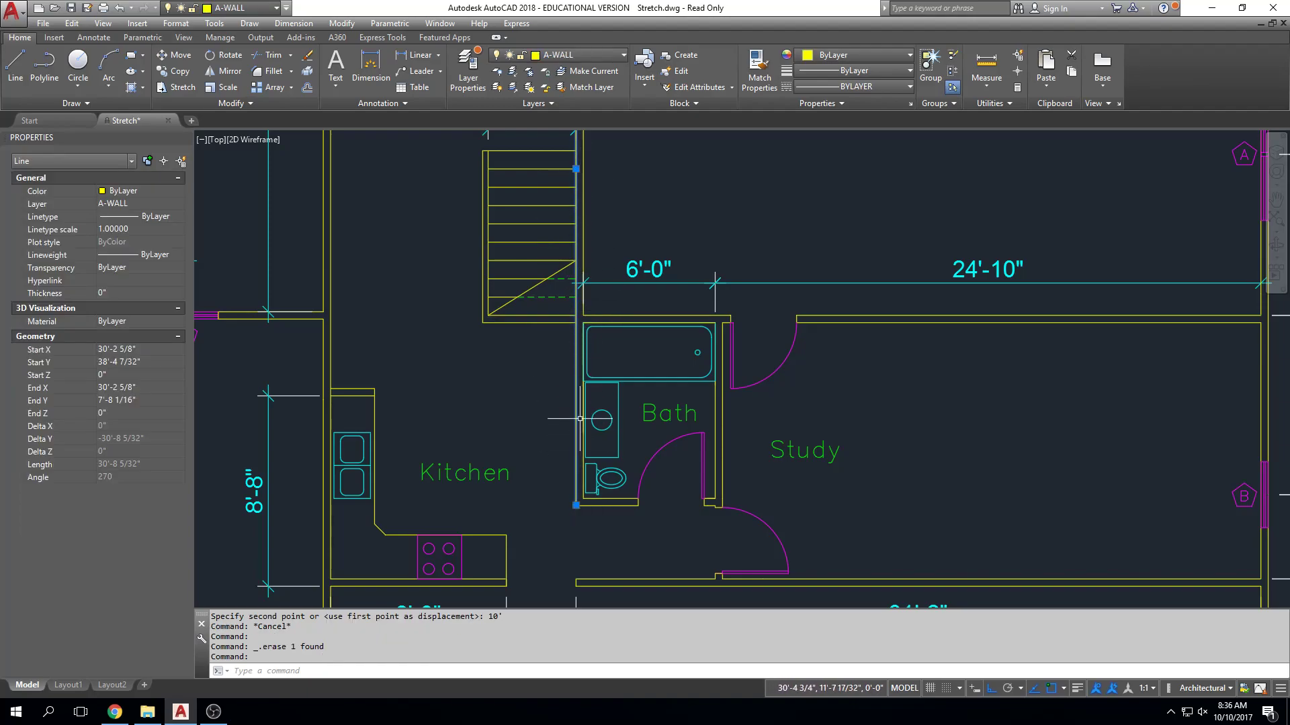
scroll(580, 419, "down", 2)
middle_click_drag(576, 193, 574, 337)
key("Escape")
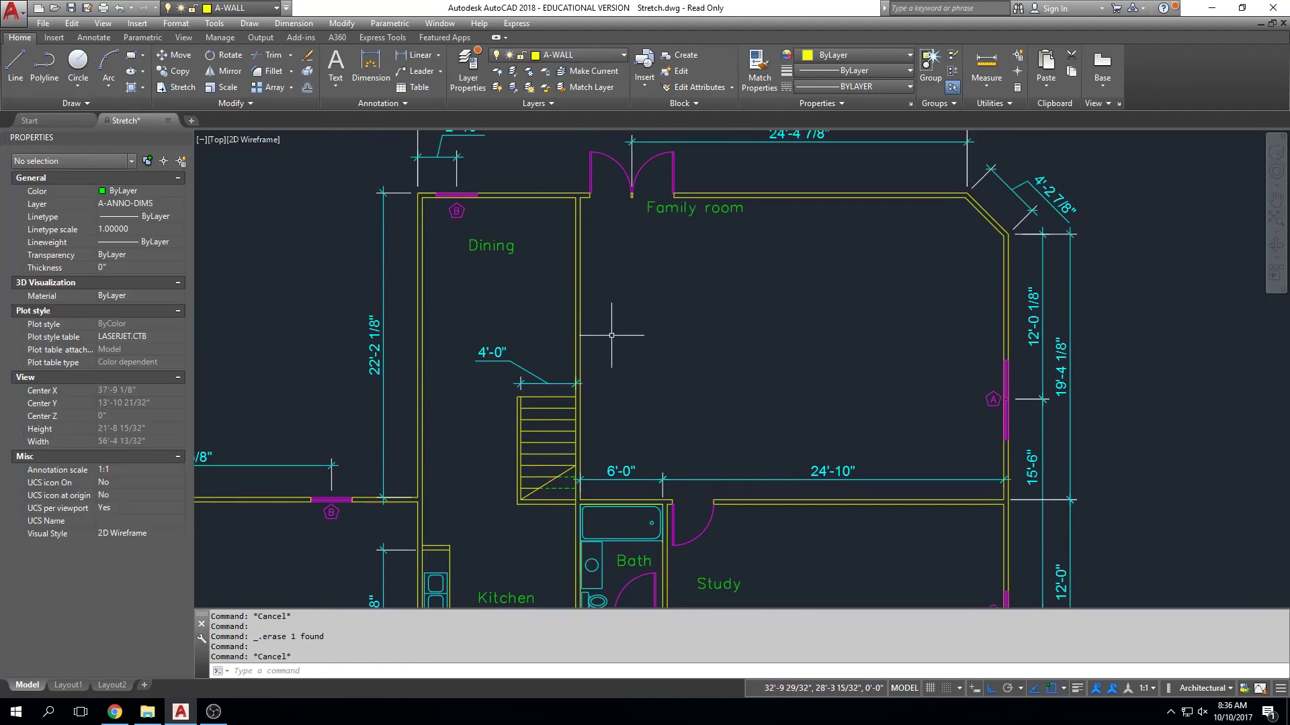
Try stretching the bathroom's west wall with a crossing window from north of the bathtub to southwest of the bathroom, using Ortho.
middle_click_drag(607, 394, 602, 335)
type("s")
key("Return")
scroll(596, 440, "up", 2)
middle_click_drag(596, 433, 603, 368)
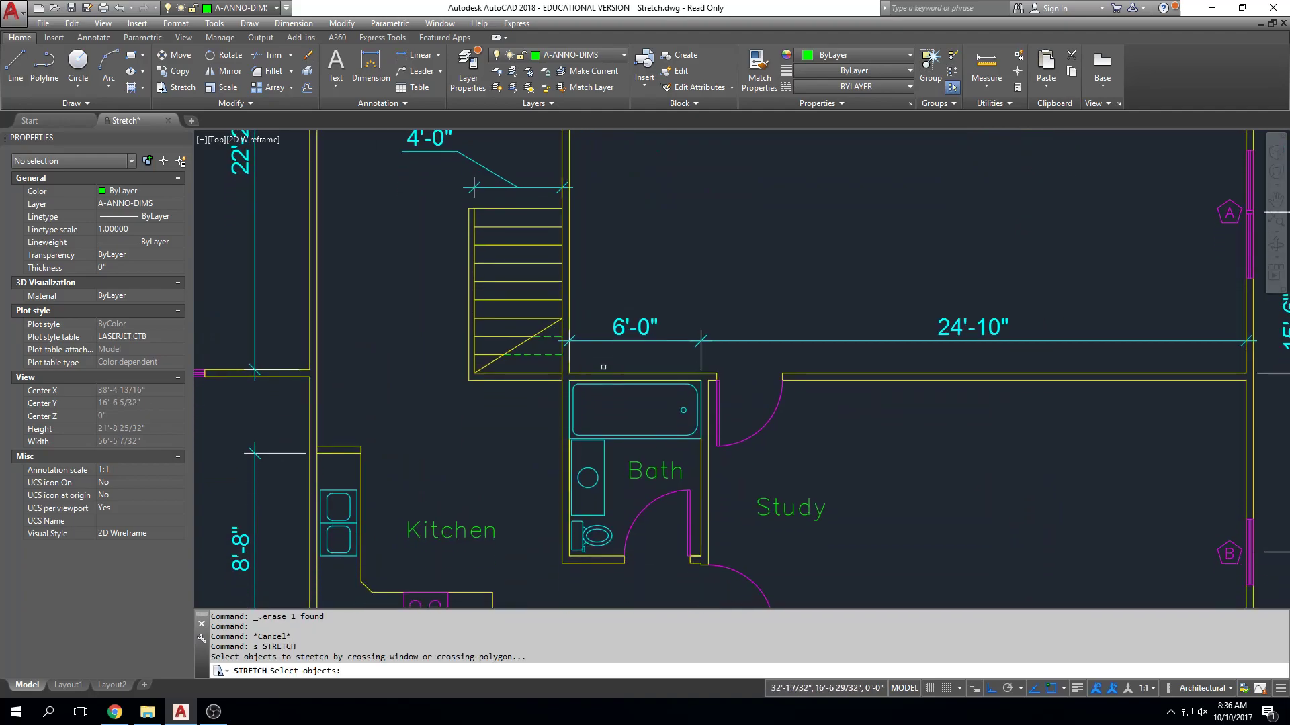
left_click(614, 365)
left_click(540, 578)
key("Return")
left_click(522, 505)
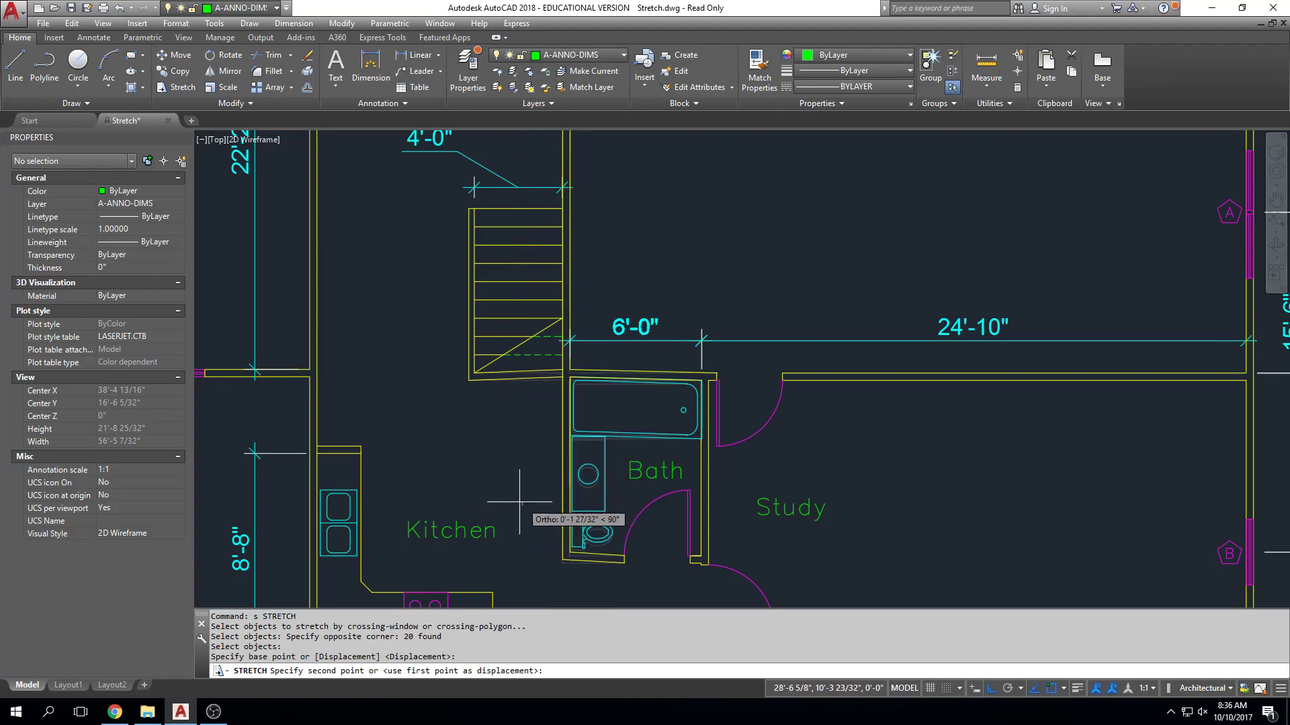
key("Escape")
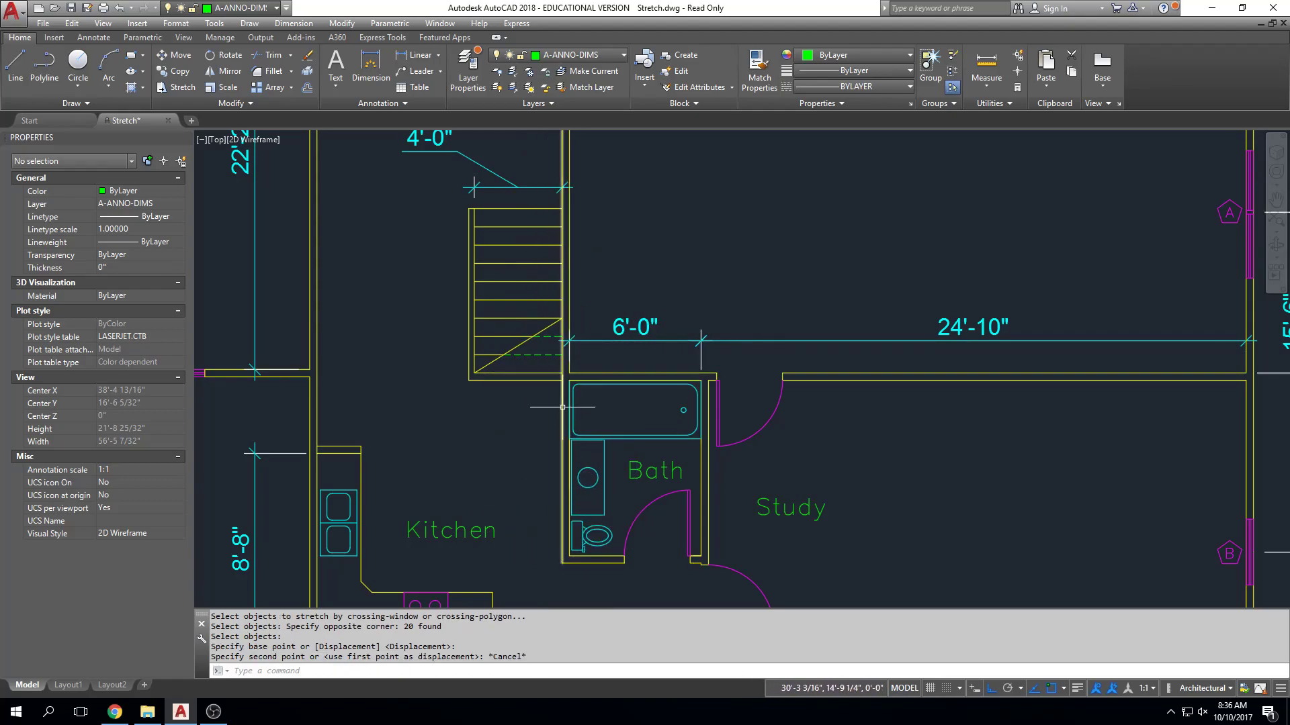
Try stretching the bathroom's east wall east with a crossing window that encloses the wall, bathroom door and Bath label.
mouse_move(715, 458)
middle_mouse_down()
mouse_move(627, 425)
mouse_move(593, 379)
middle_mouse_up()
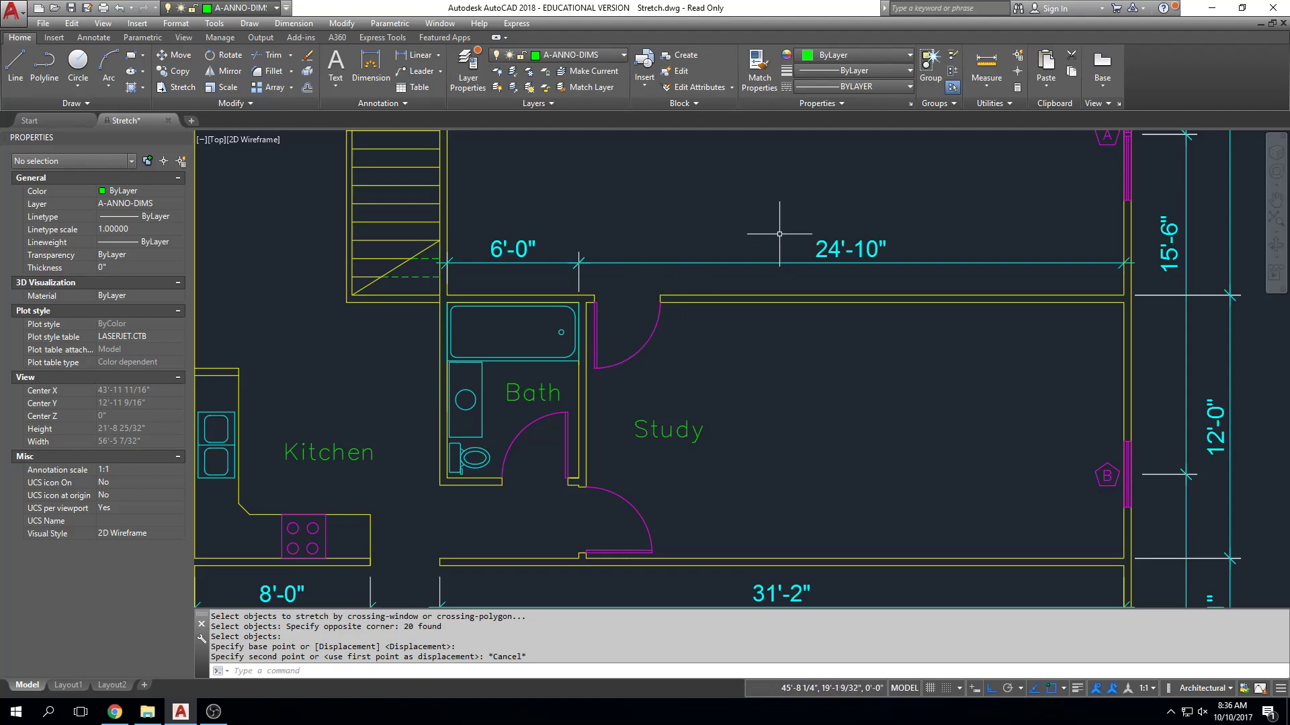
middle_click_drag(698, 270, 677, 211)
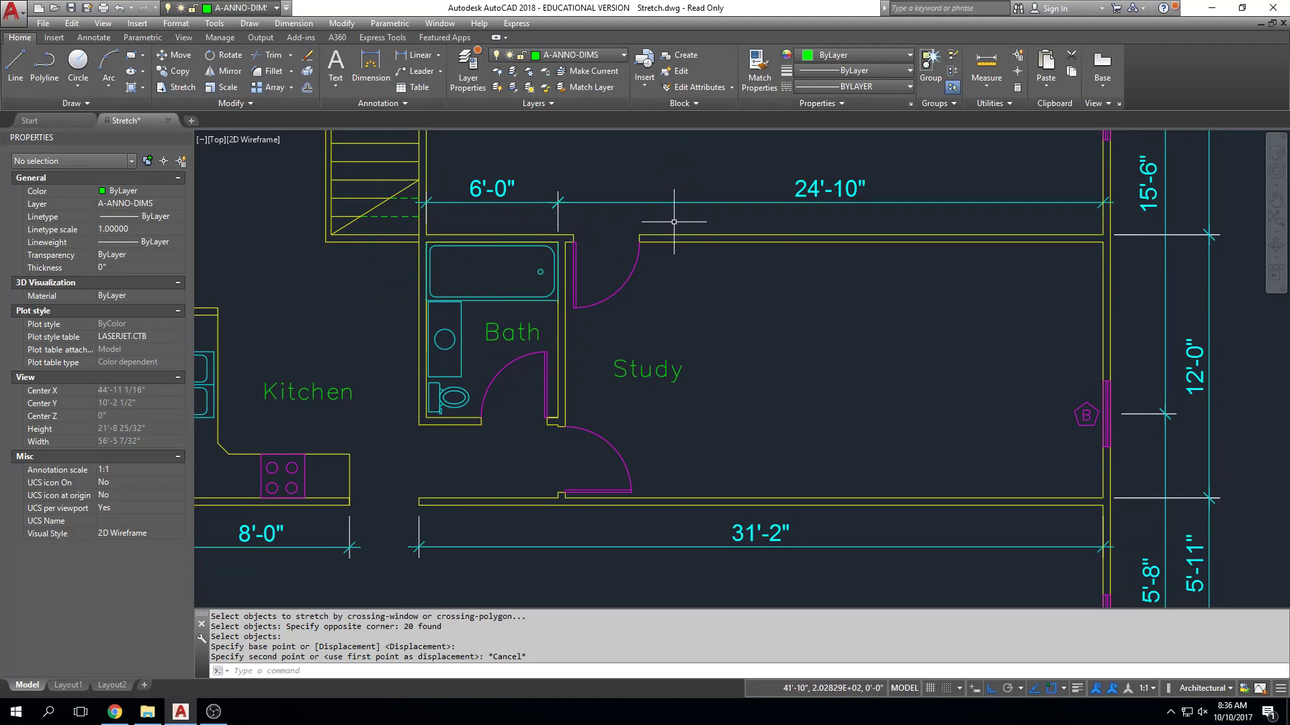
type("s")
key("Return")
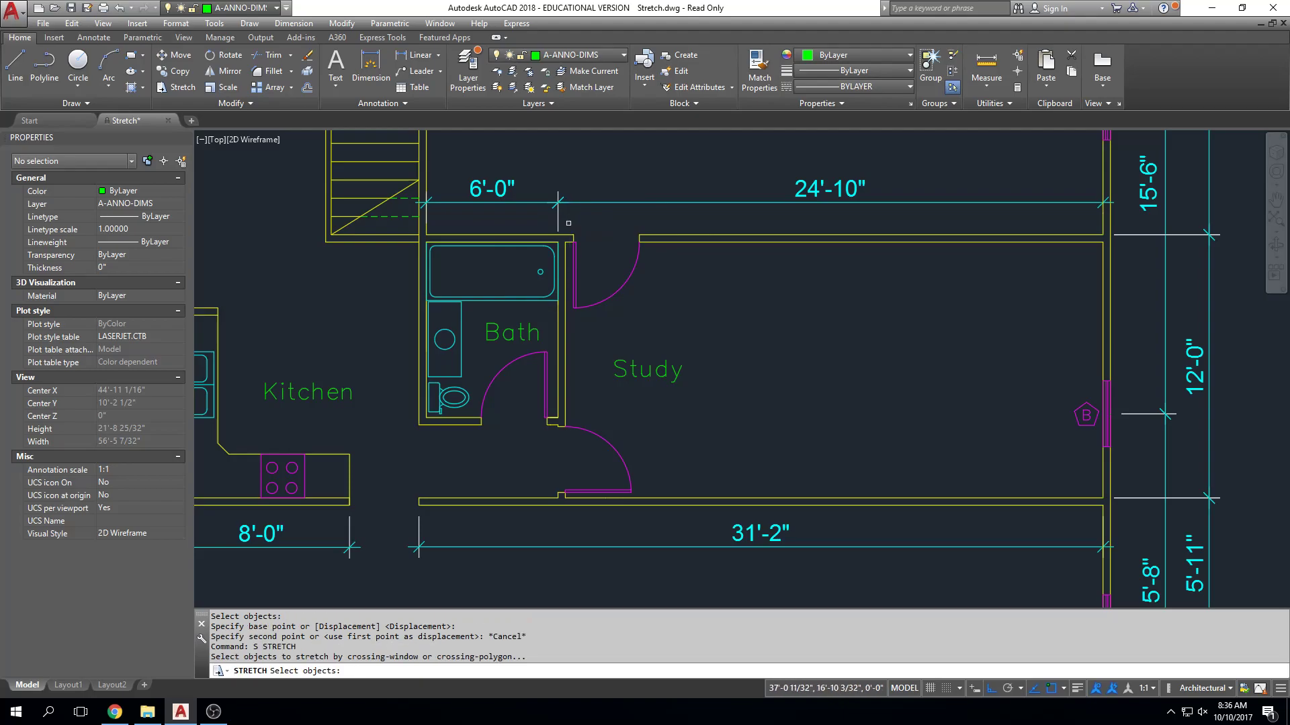
scroll(569, 223, "up", 4)
left_click(564, 231)
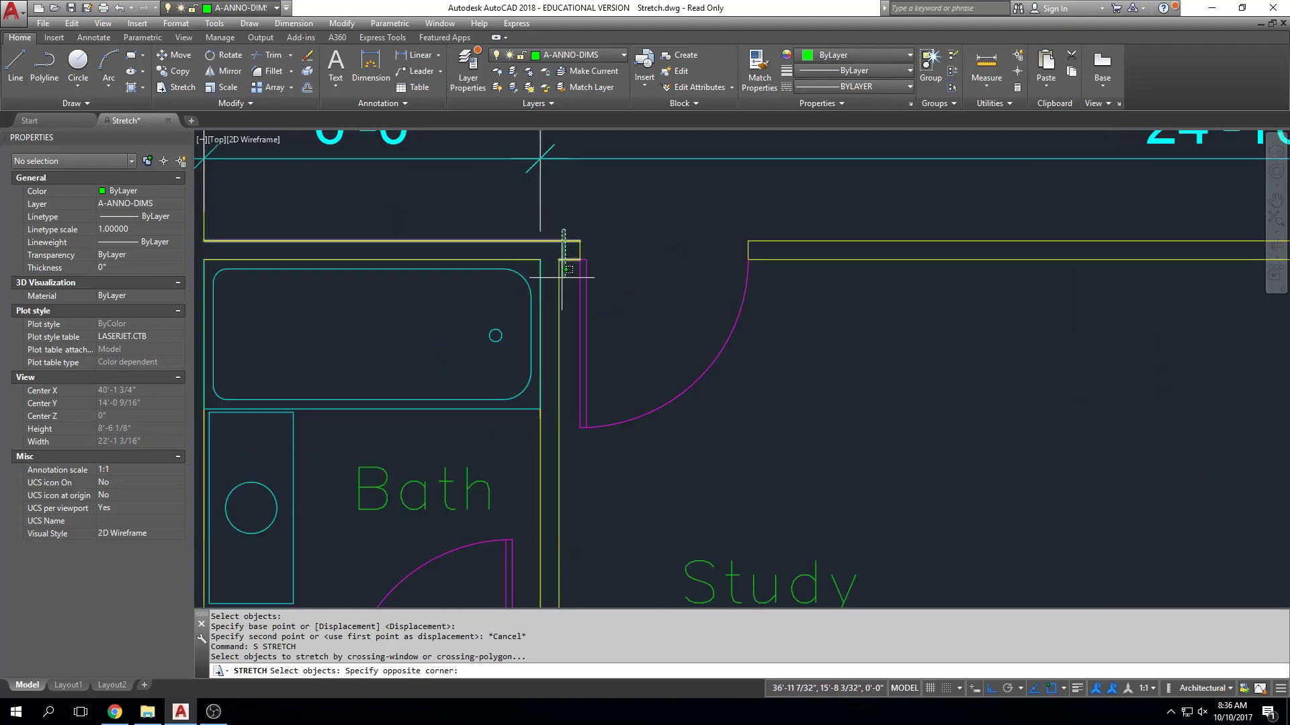
scroll(557, 297, "down", 2)
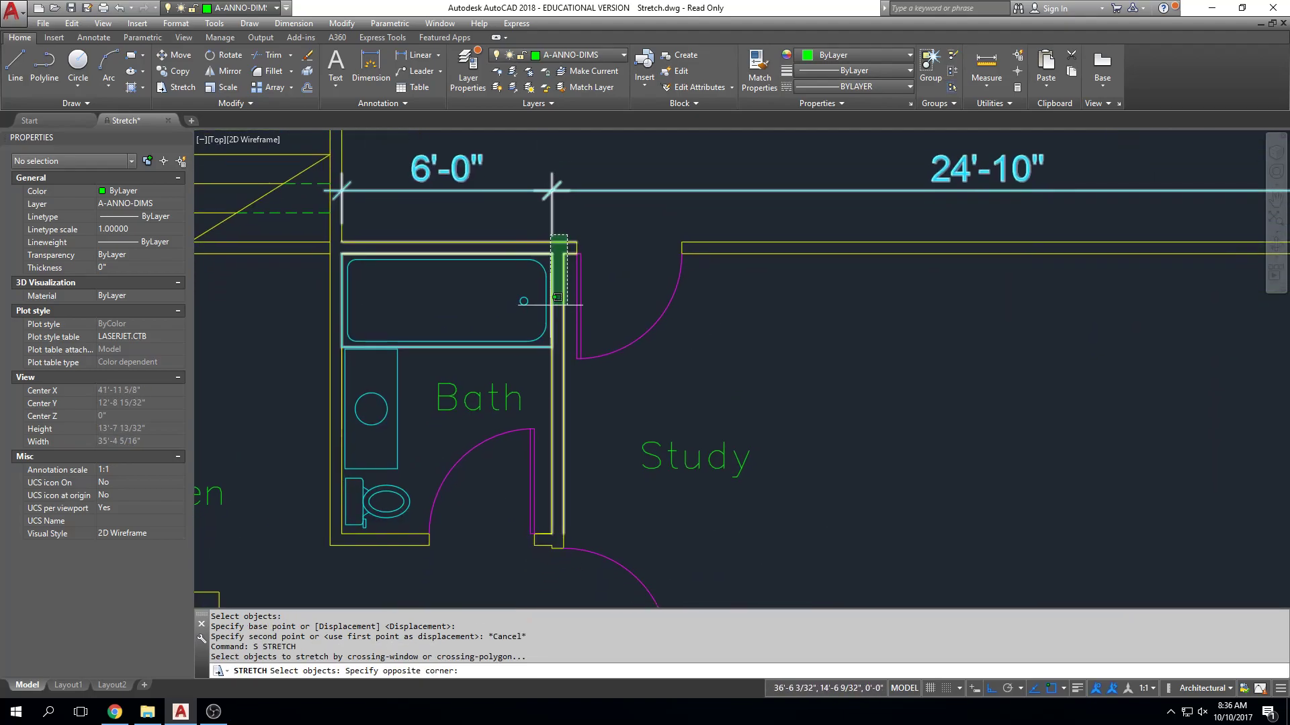
middle_click_drag(535, 555, 544, 494)
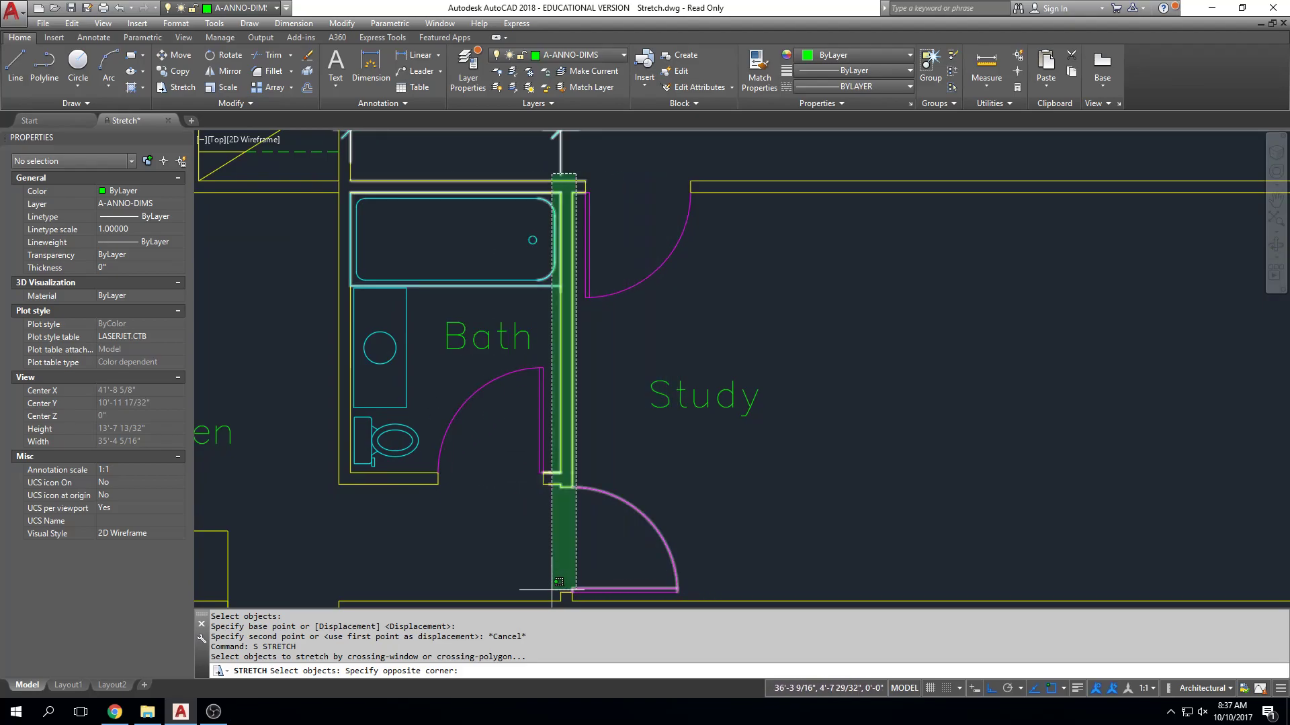
left_click(432, 551)
key("Return")
left_click(681, 347)
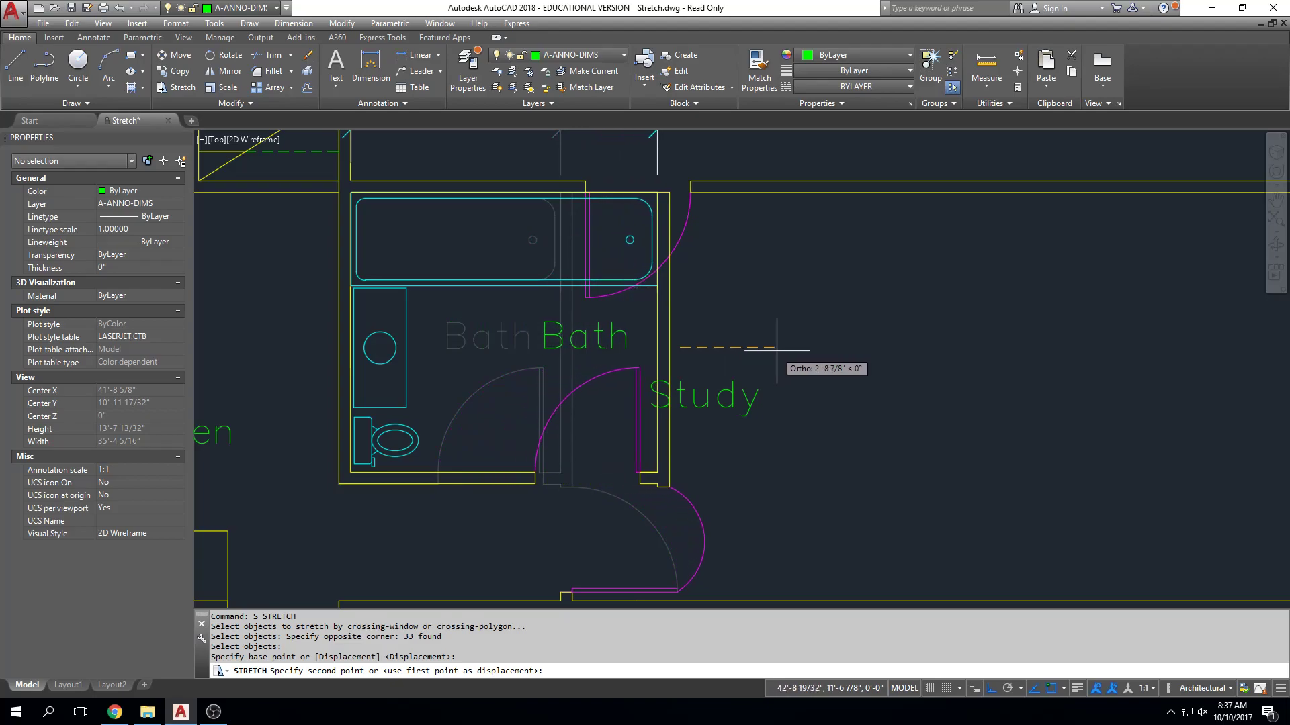
key("Escape")
key("Escape")
middle_click_drag(699, 280, 656, 270)
type("s")
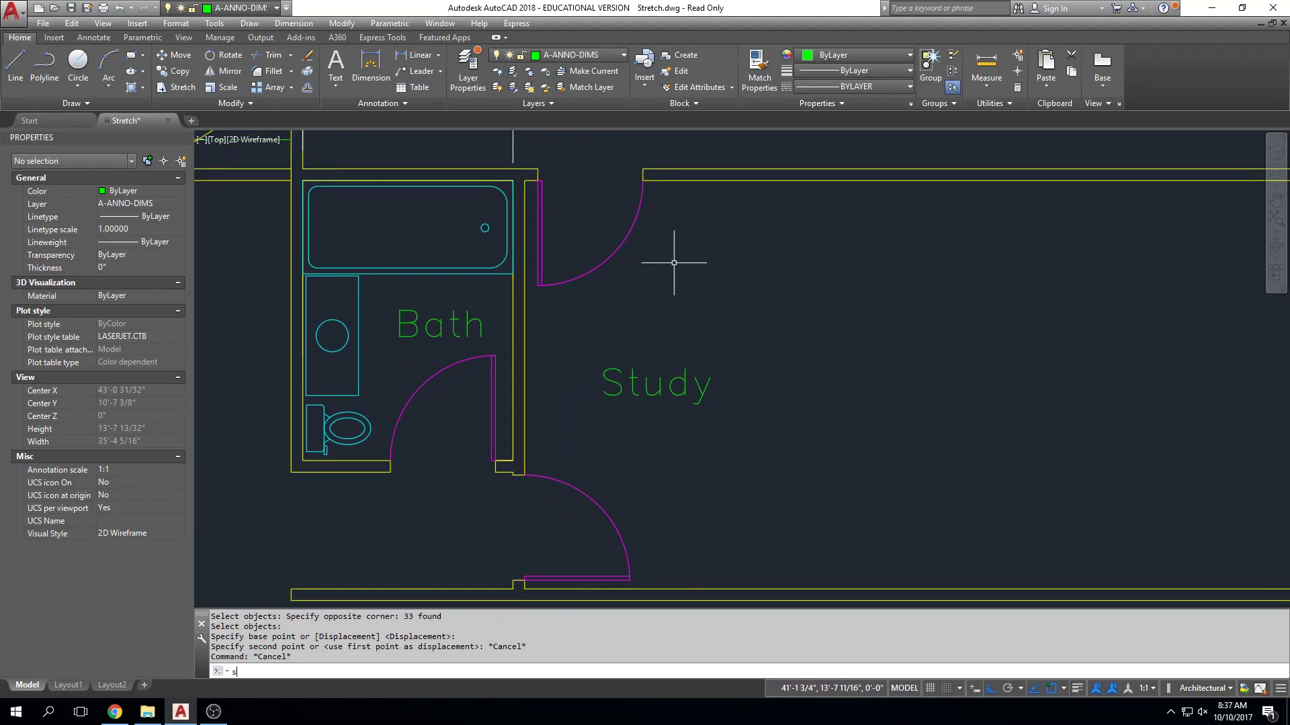
key("Return")
scroll(686, 241, "down", 2)
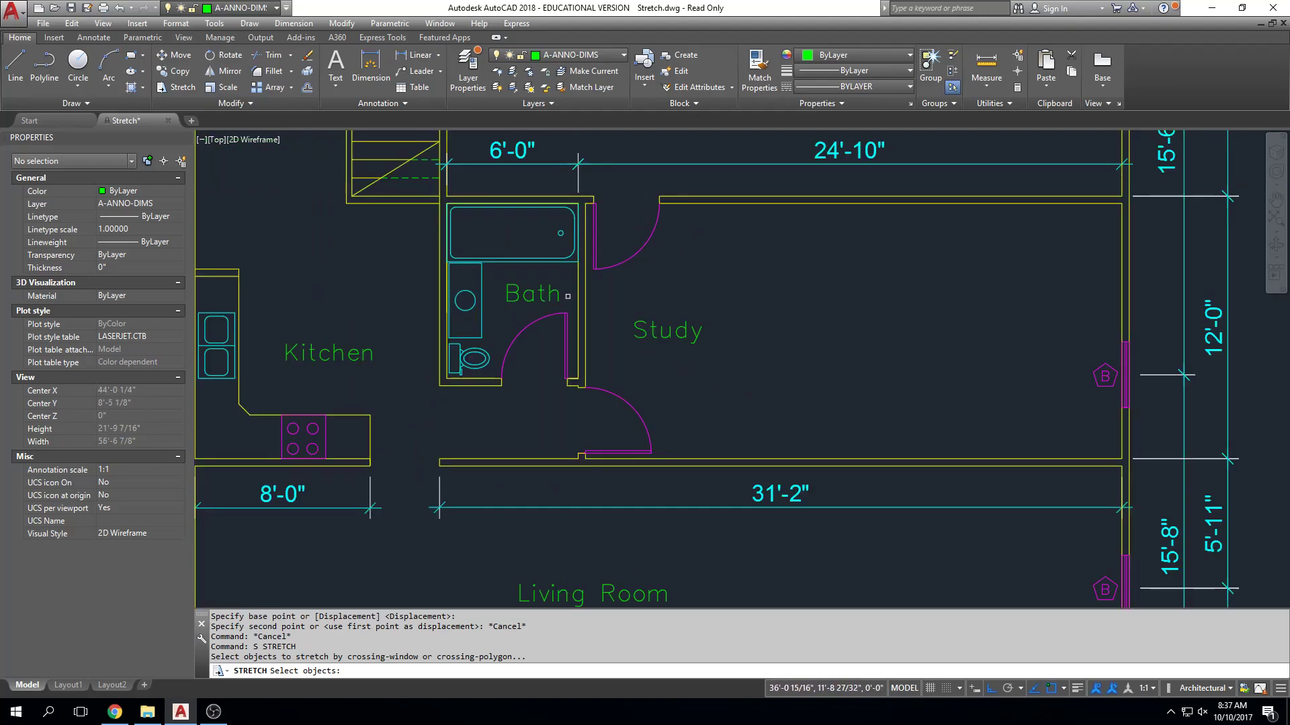
left_click(713, 177)
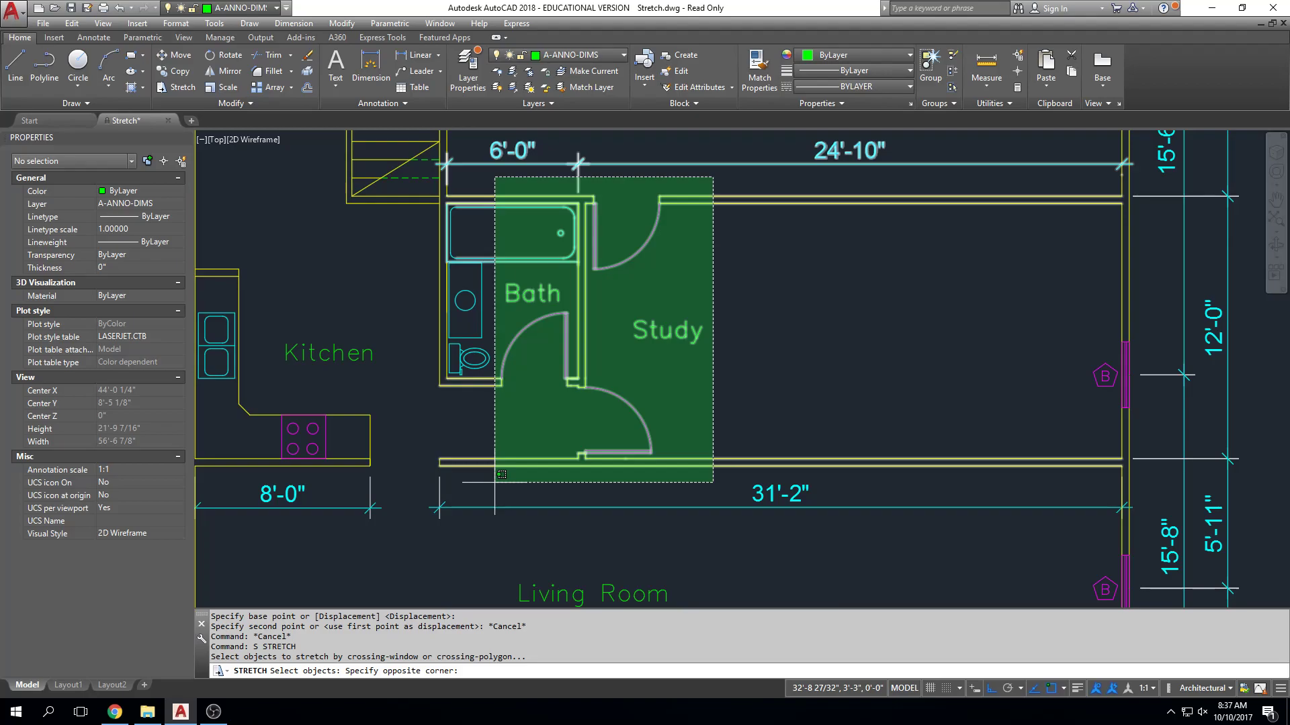
key("Escape")
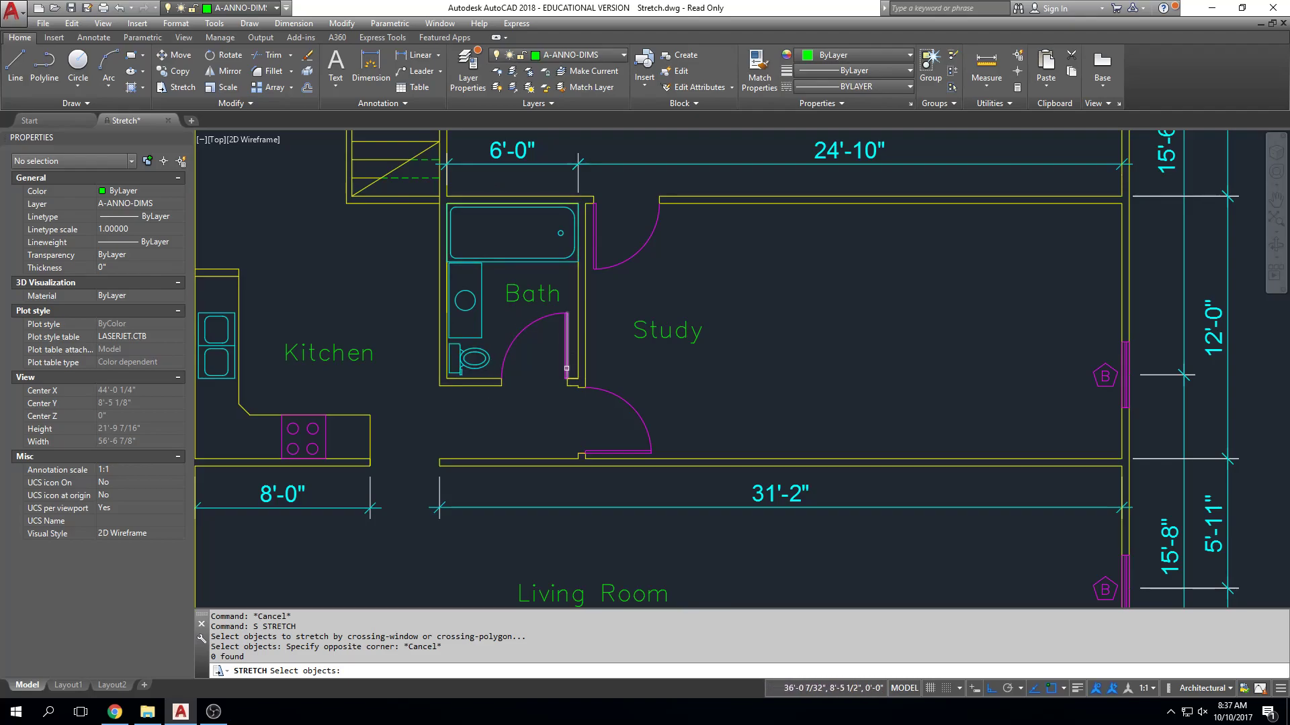
key("Escape")
type("s")
key("Return")
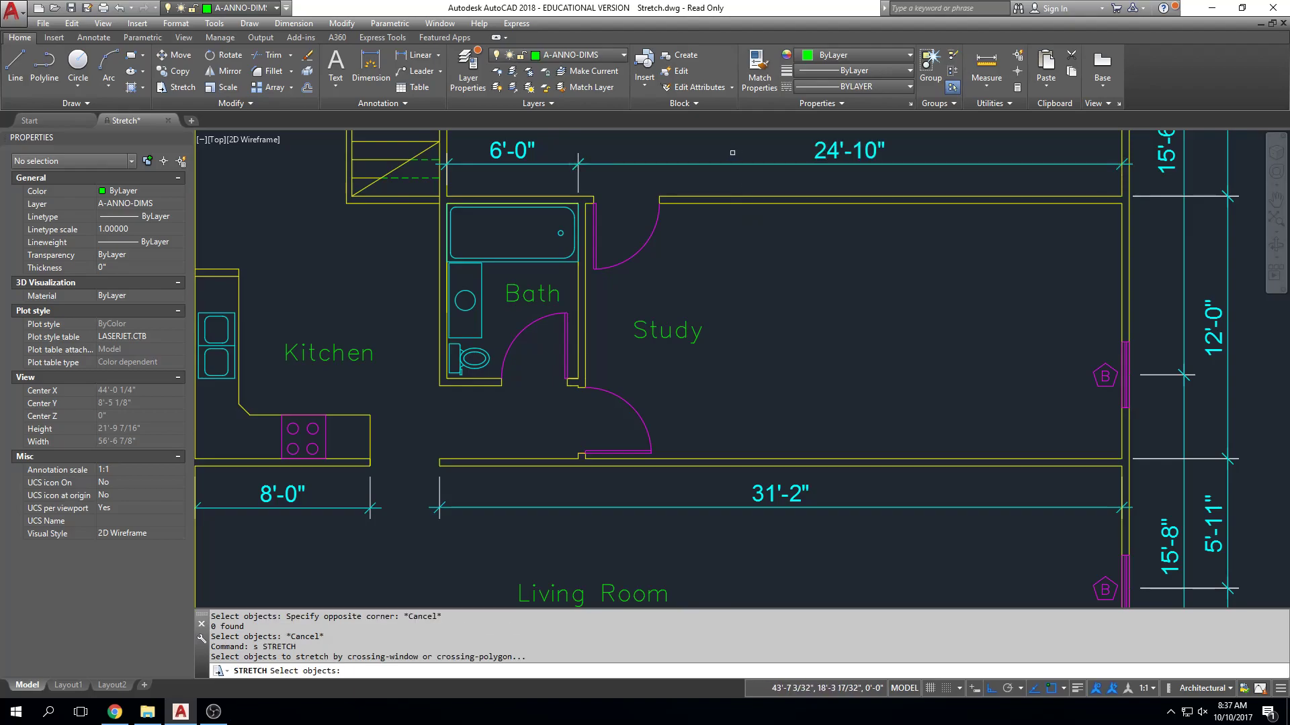
left_click(713, 170)
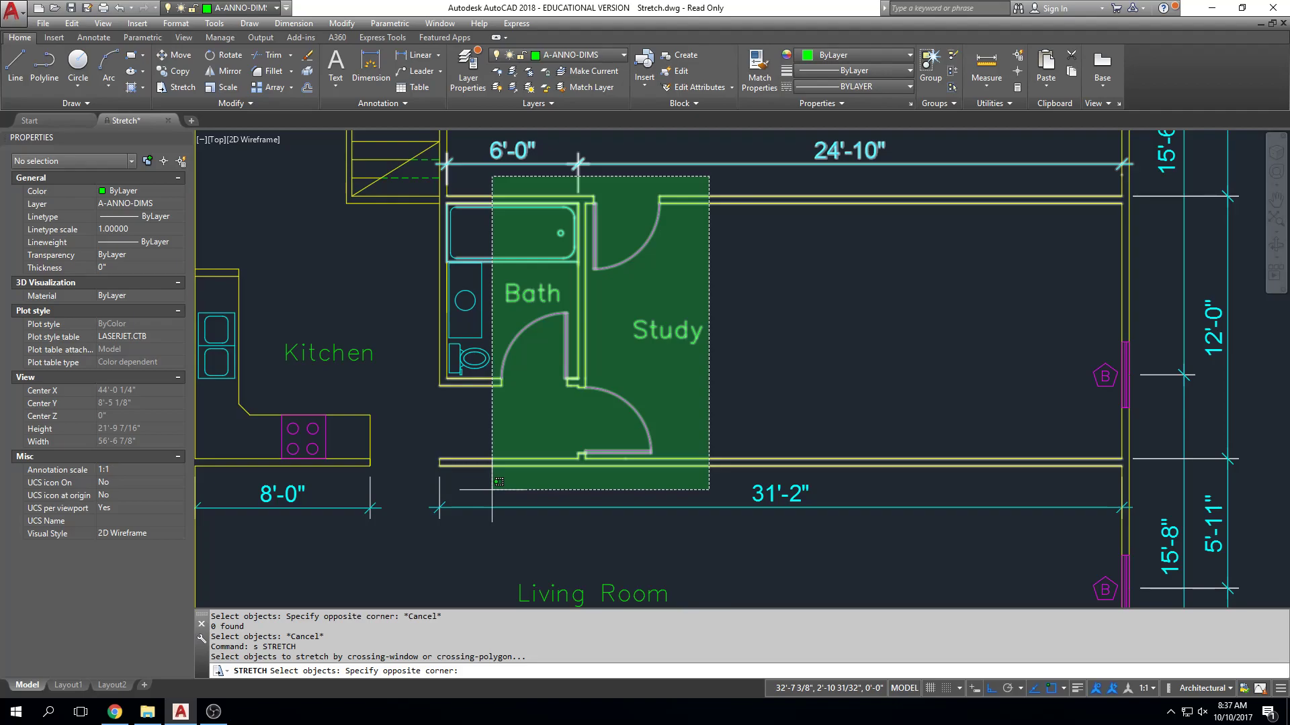
key("Escape")
key("Escape")
key("Escape")
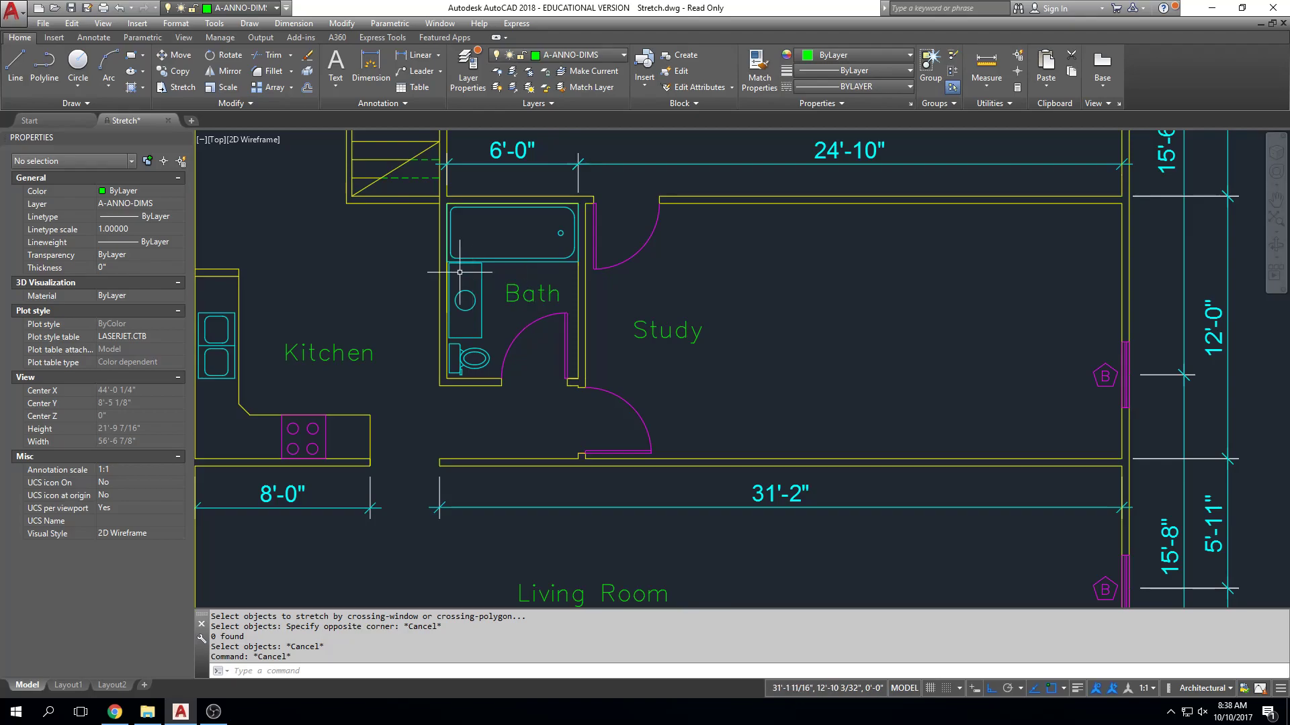
key("Escape")
key("Escape")
Try stretching the bathroom's east wall east with a crossing window that also takes in the bathroom door, both study doors and the bathtub's east end.
type("s")
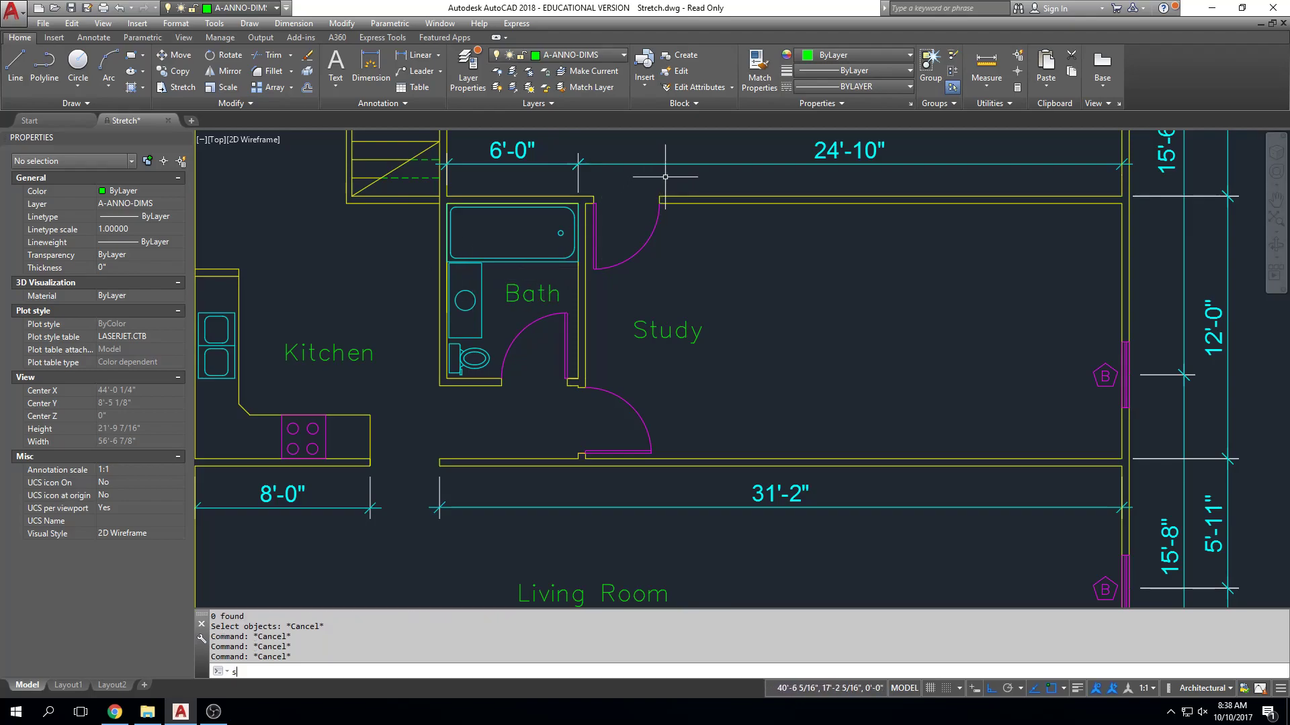
key("Return")
left_click(683, 143)
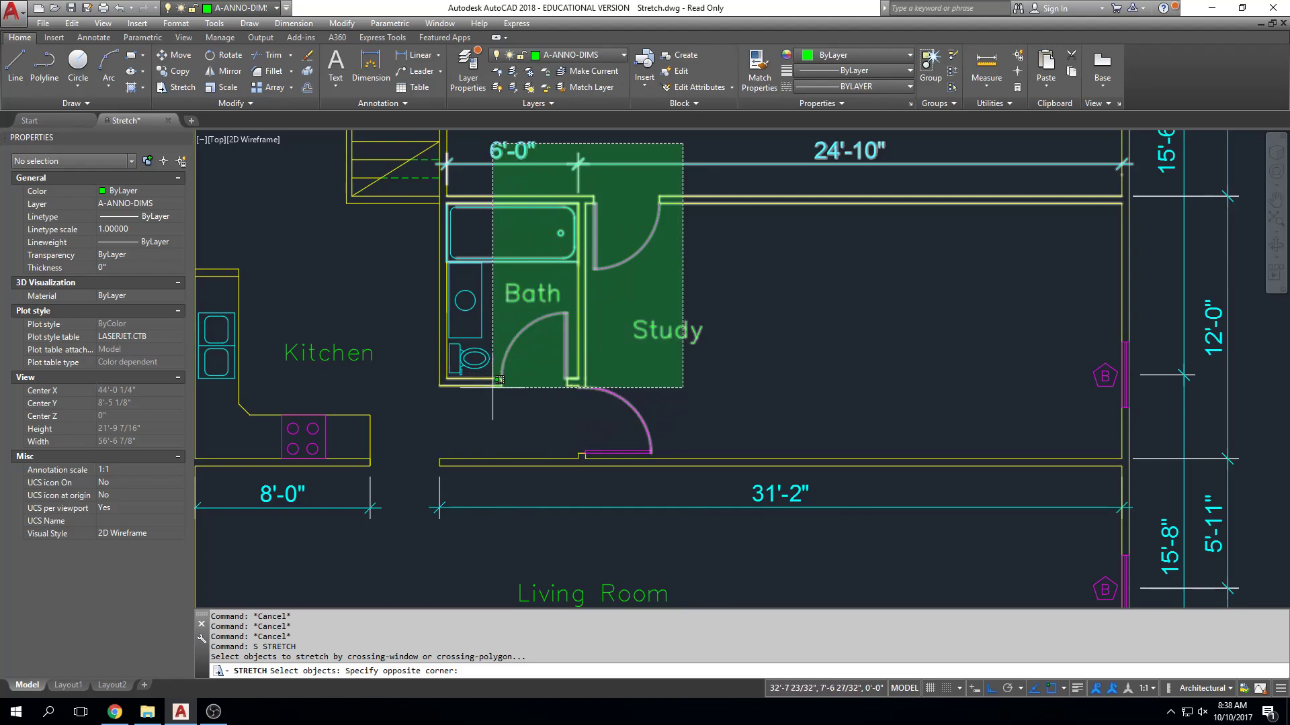
left_click(495, 491)
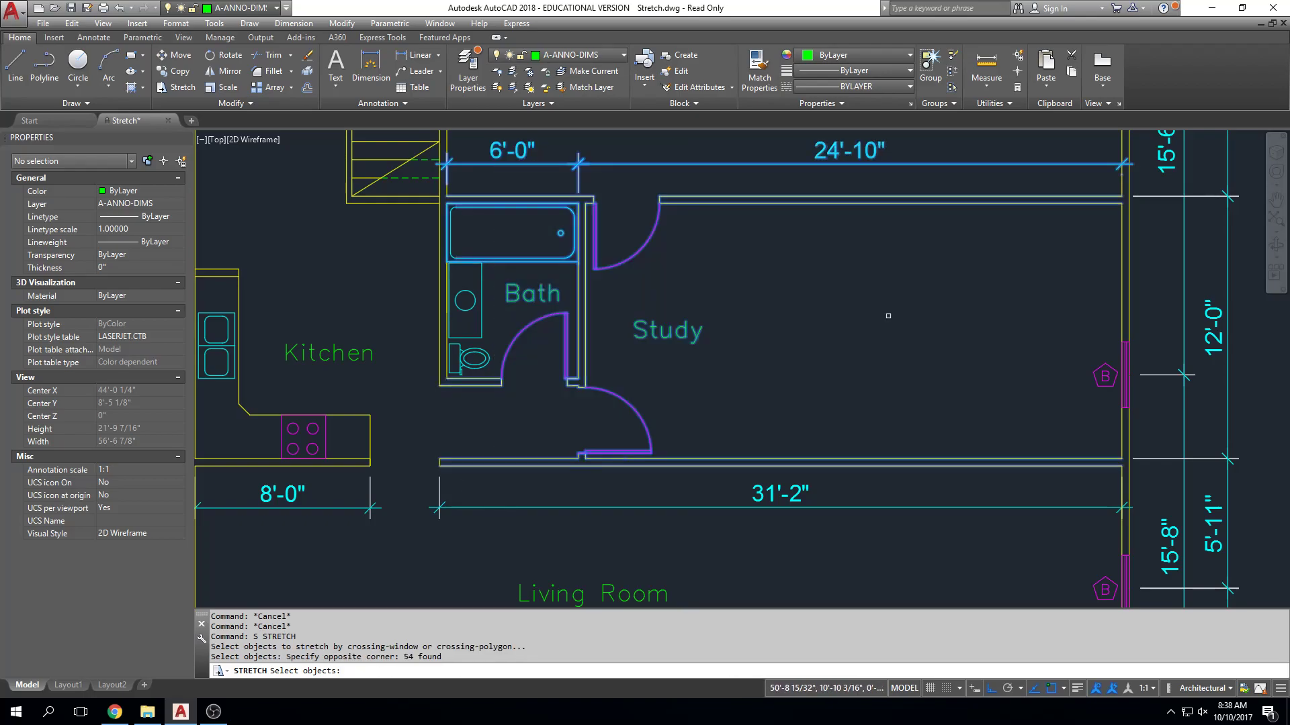
key("Return")
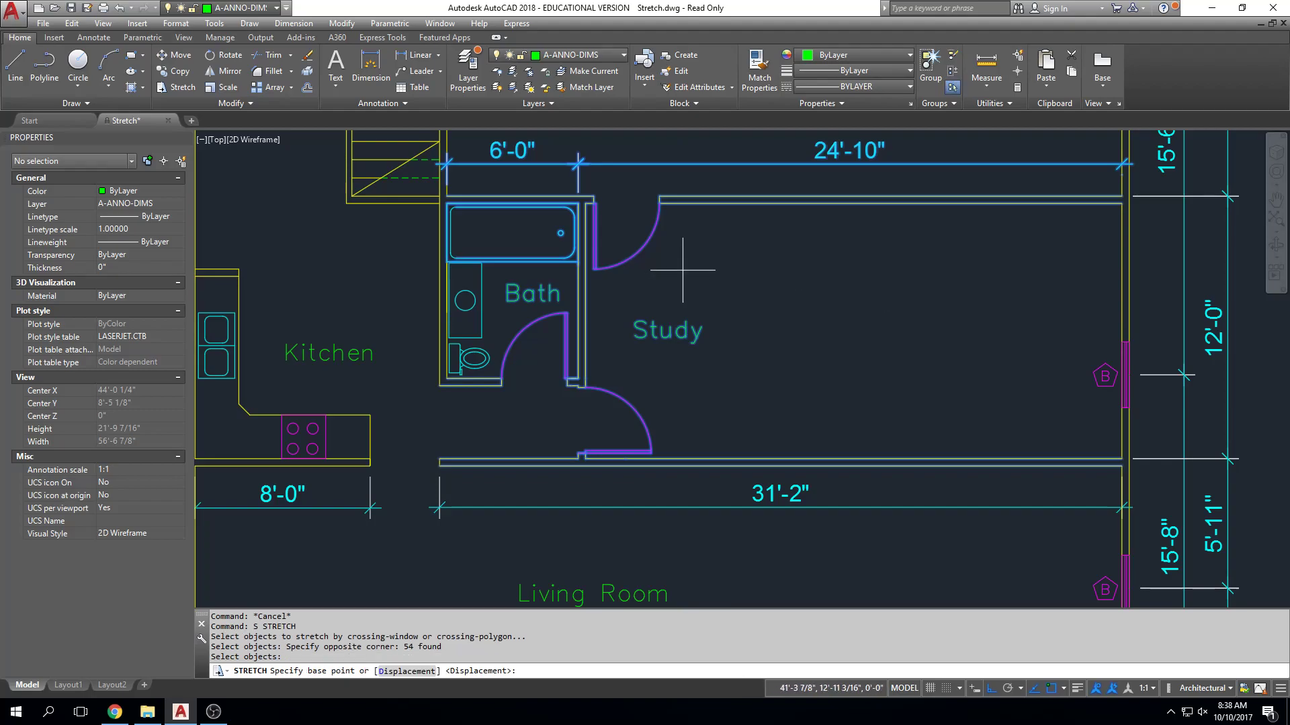
left_click(682, 273)
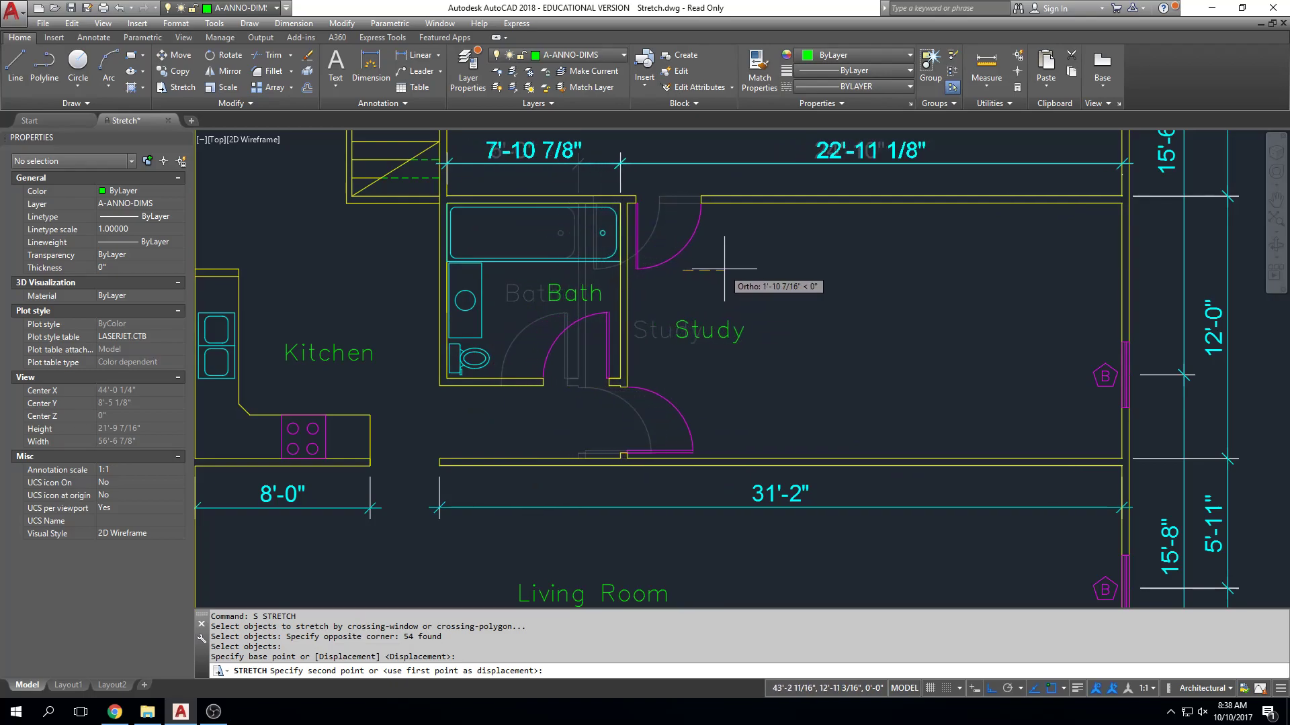
key("Escape")
key("Escape")
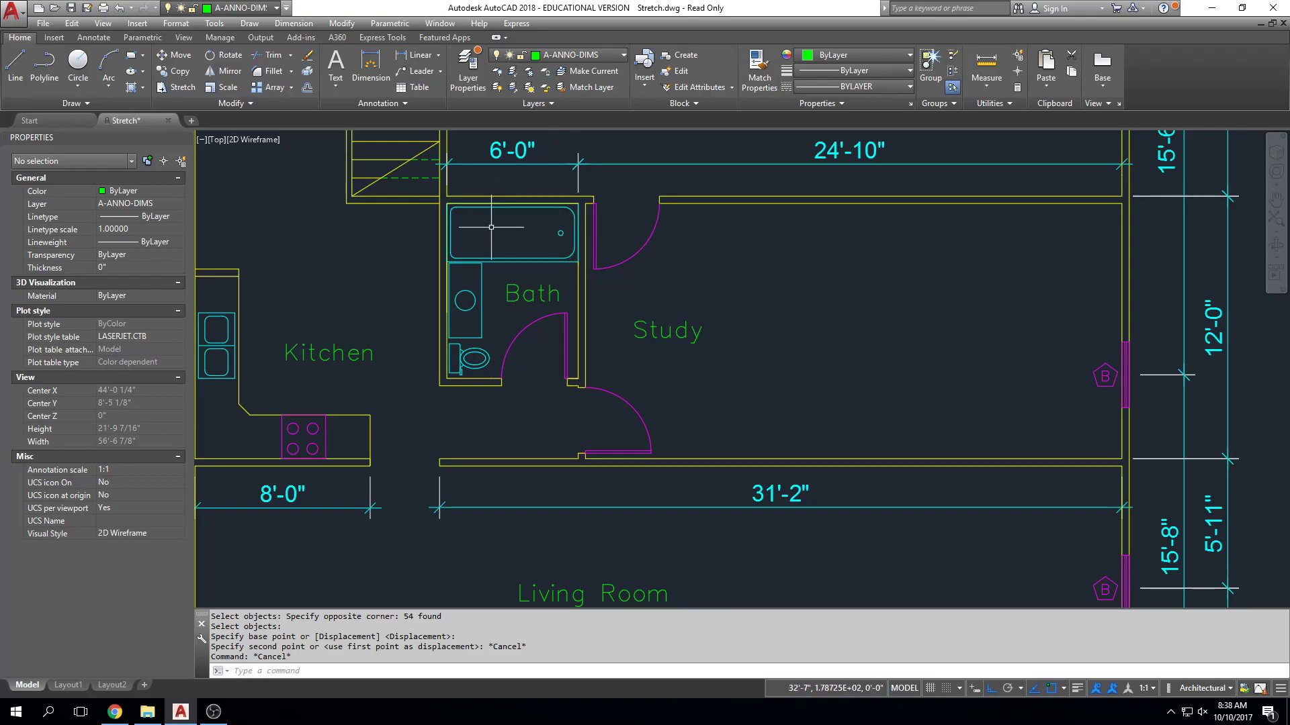
key("Escape")
key("Escape")
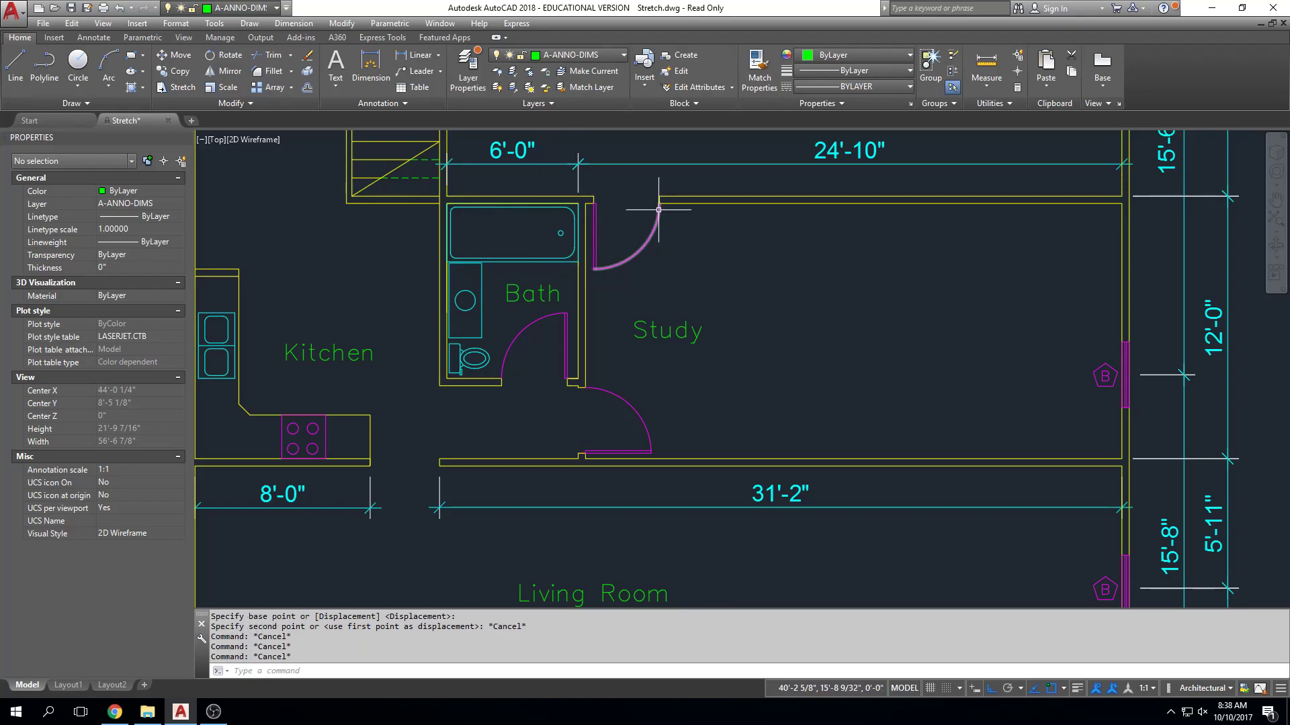
Stretch the bathroom's east wall, bathroom door and both study doors 2' east, removing the bathtub from the crossing selection.
type("s")
key("Return")
left_click(704, 180)
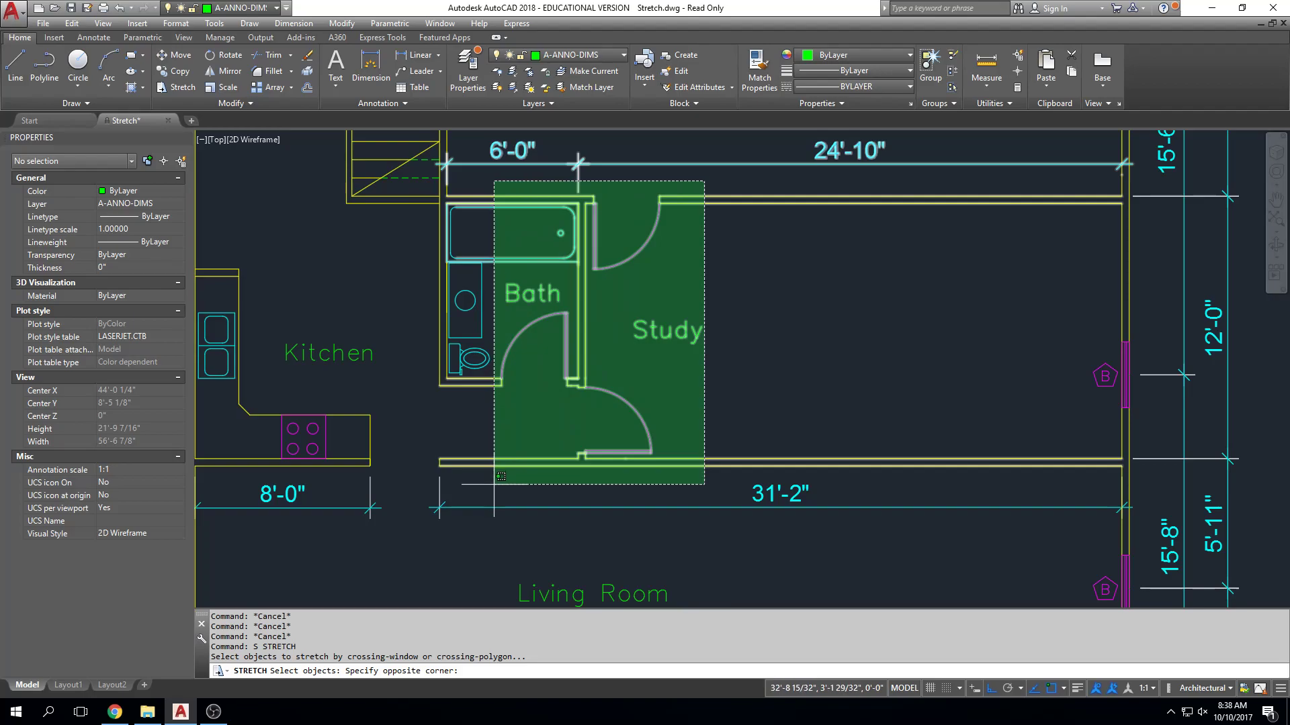
left_click(494, 483)
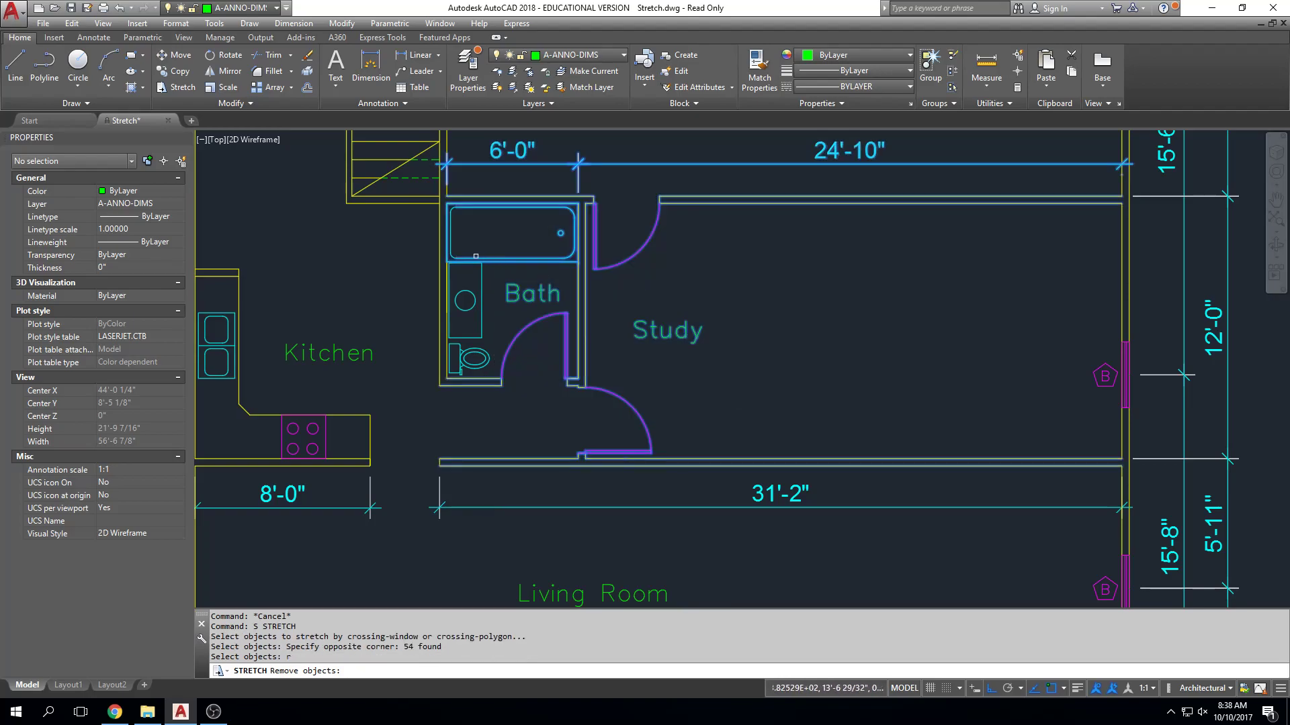
left_click(424, 273)
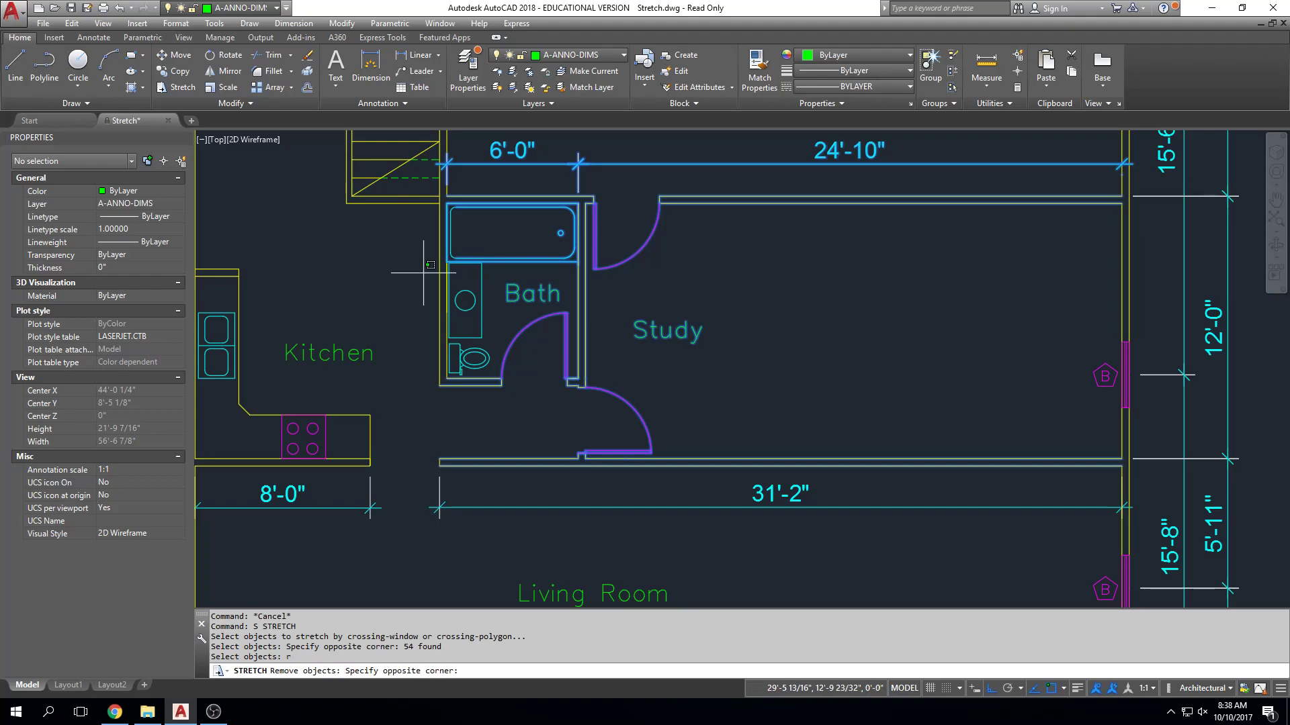
left_click(589, 192)
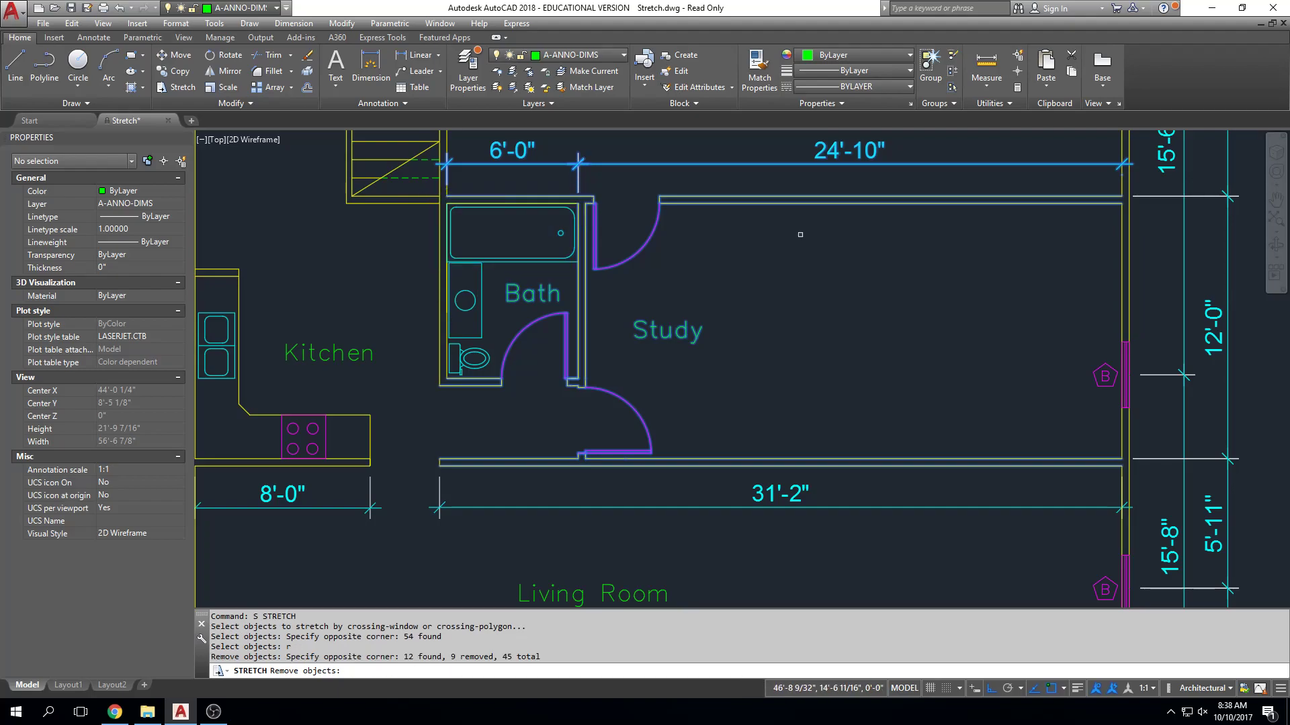
key("Return")
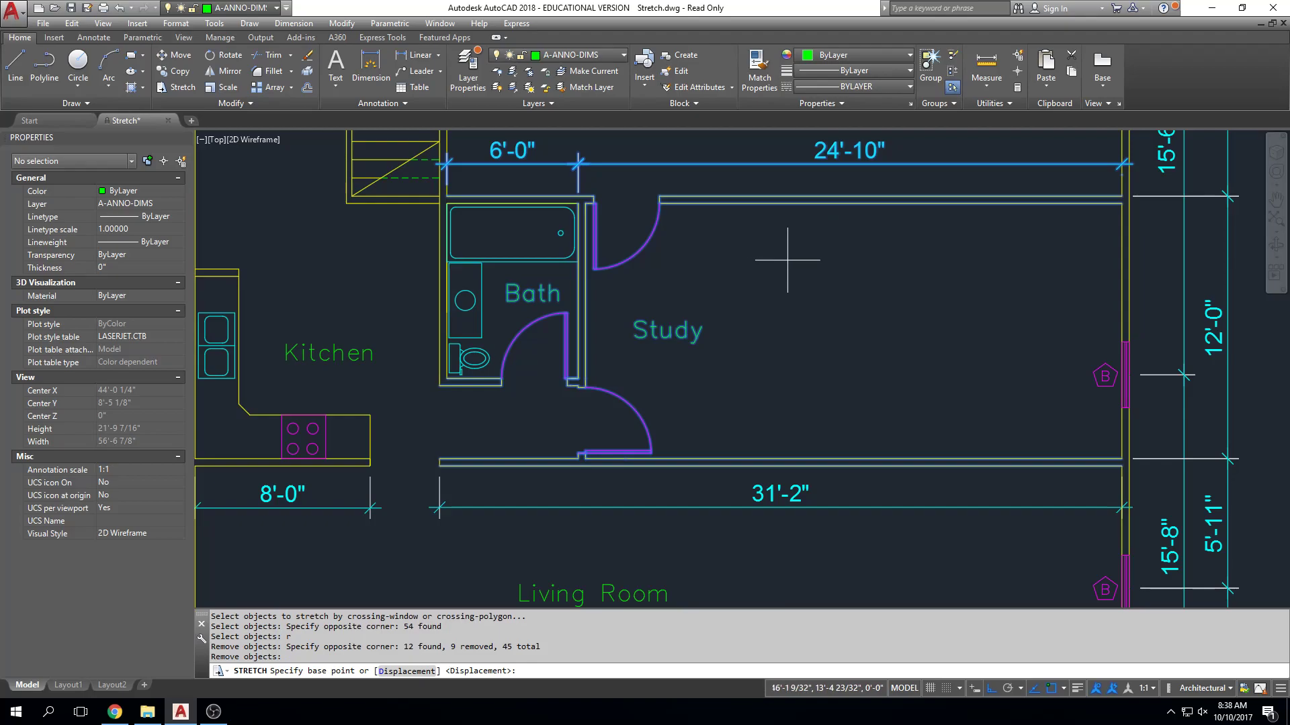
left_click(739, 256)
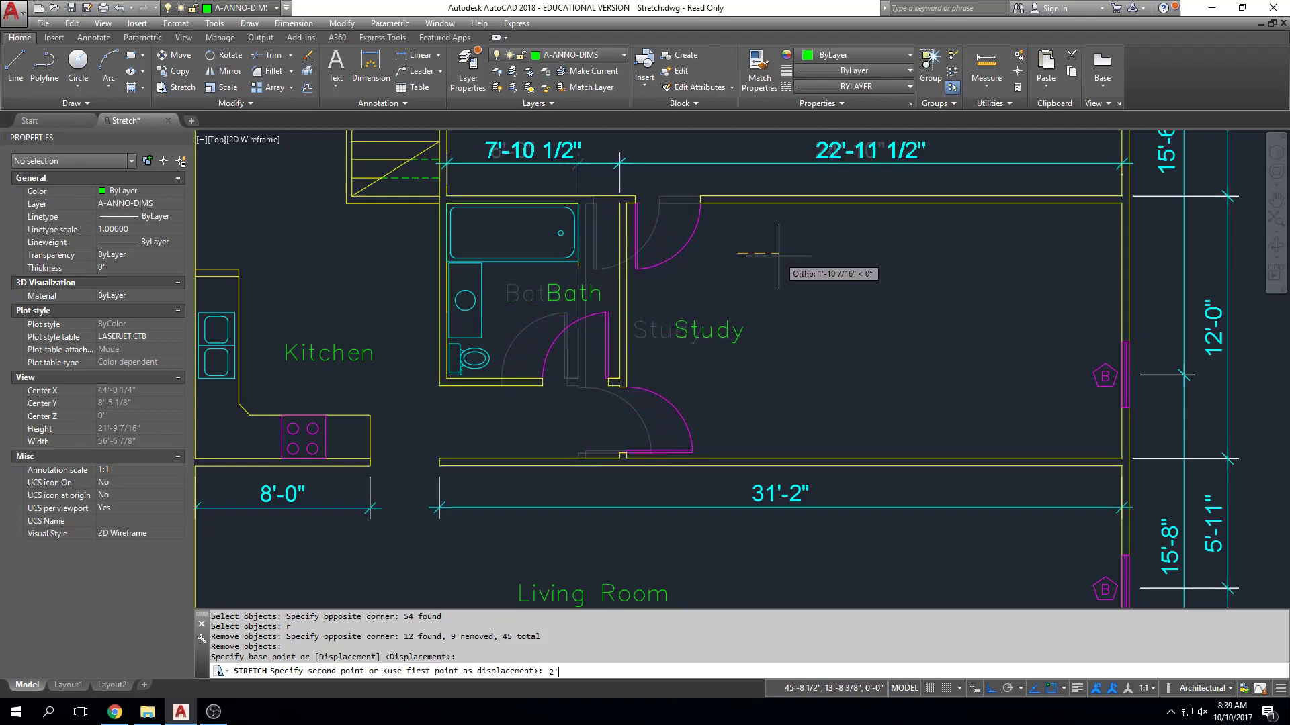
type("2'")
key("Return")
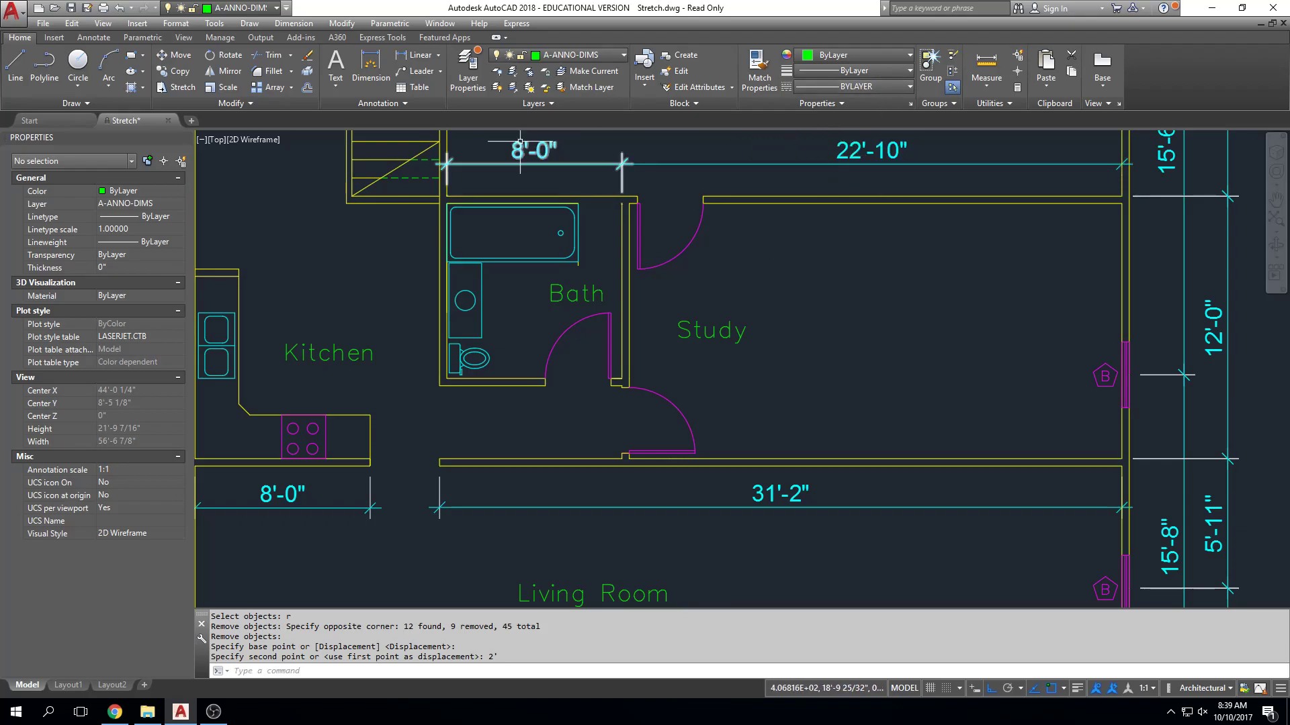
Erase the short leftover line at the bathtub's southeast corner.
scroll(560, 204, "up", 5)
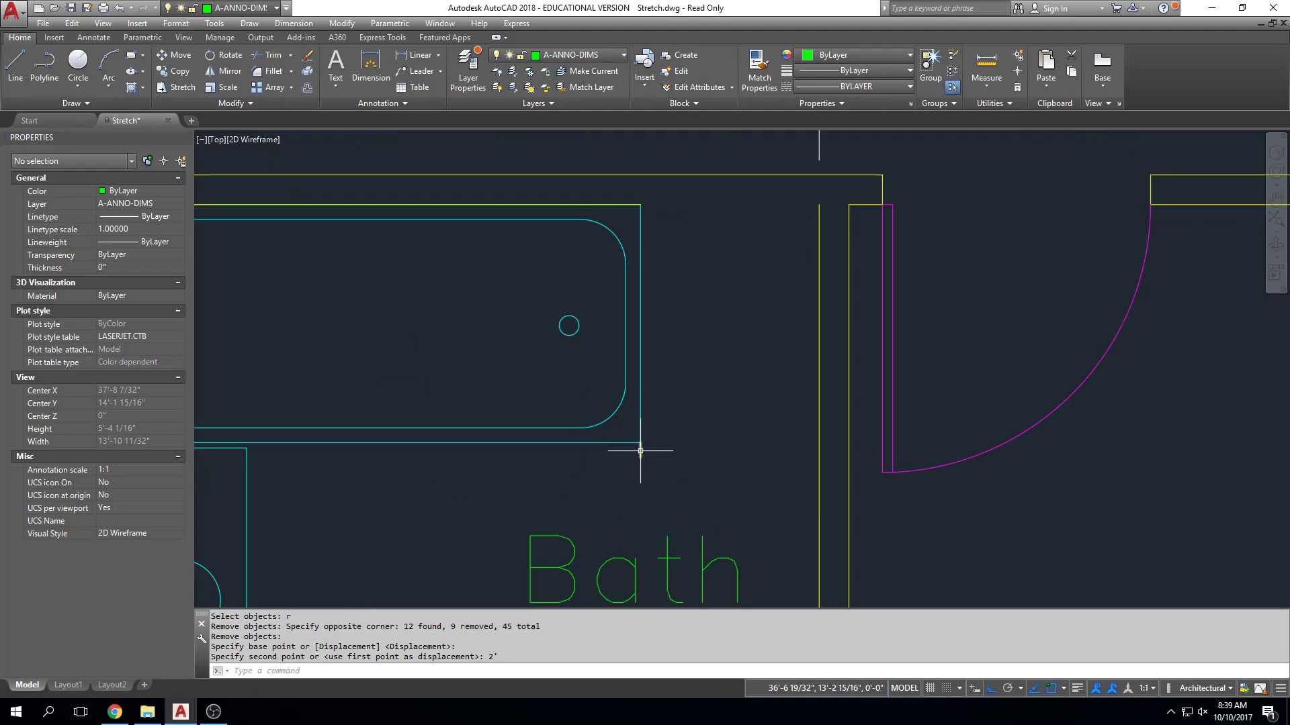
left_click(639, 453)
key("Delete")
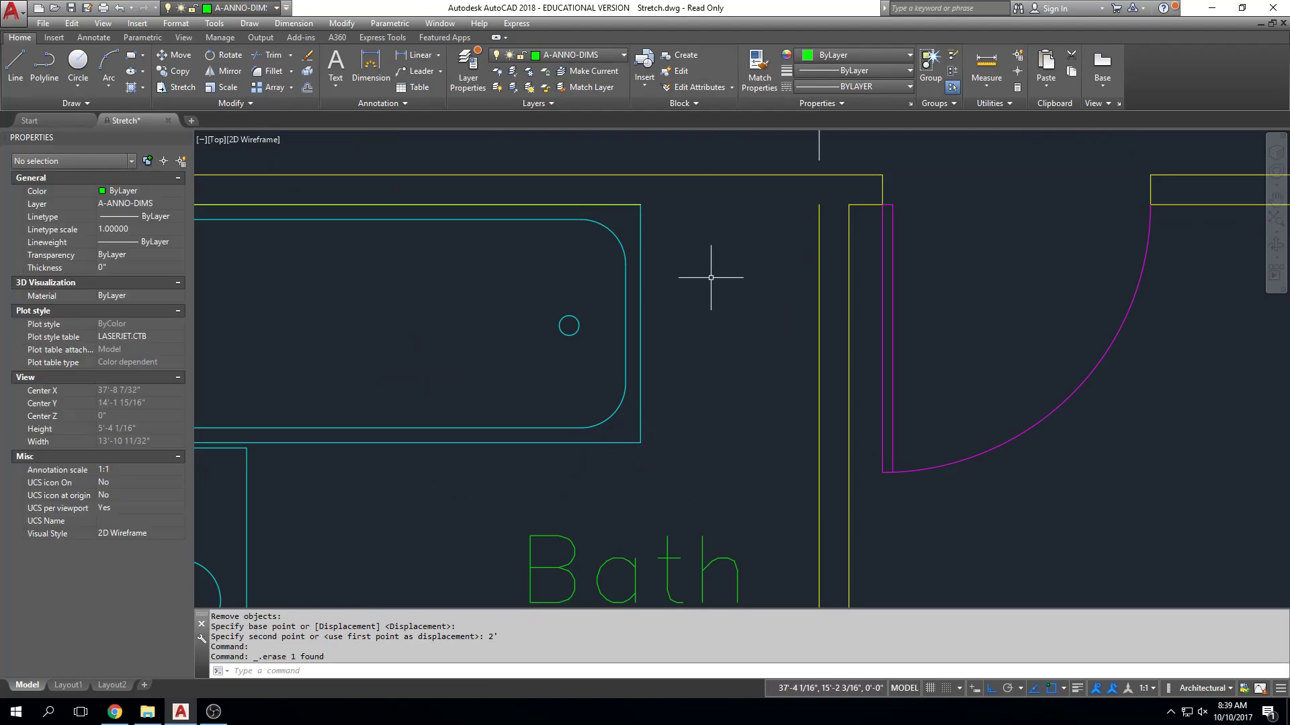
Extend the inner line of the bathroom's north wall east to the end of the moved east wall.
left_click(624, 204)
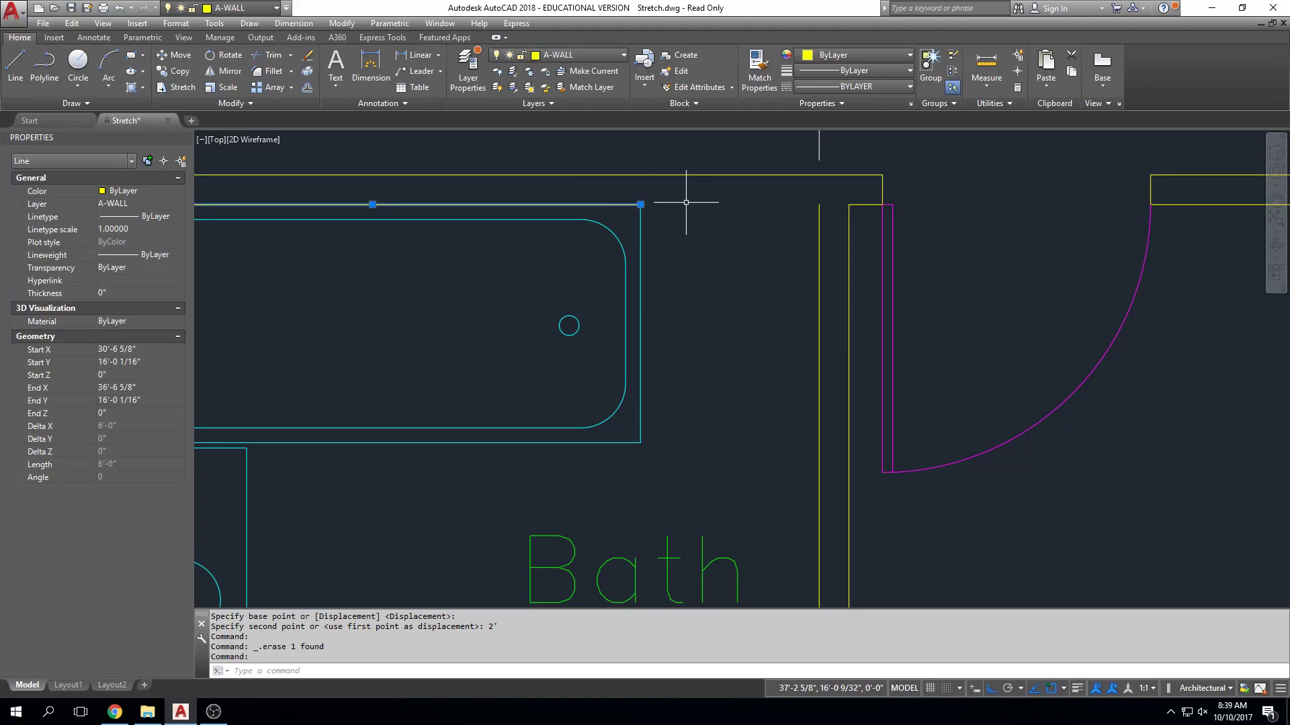
left_click(640, 204)
left_click(819, 204)
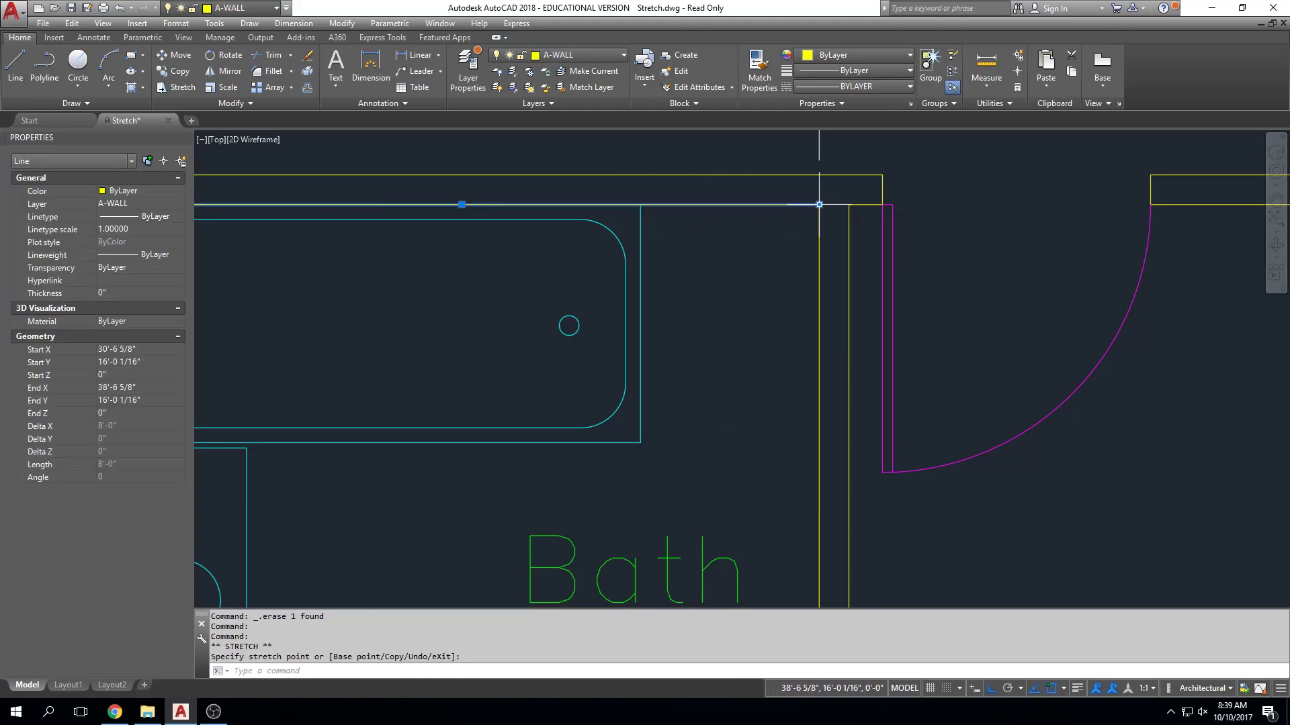
key("Escape")
Draw a line from the bathtub's southeast corner to the east wall, continuing diagonally to the tub's northeast corner.
scroll(749, 274, "down", 5)
middle_click_drag(748, 275, 663, 265)
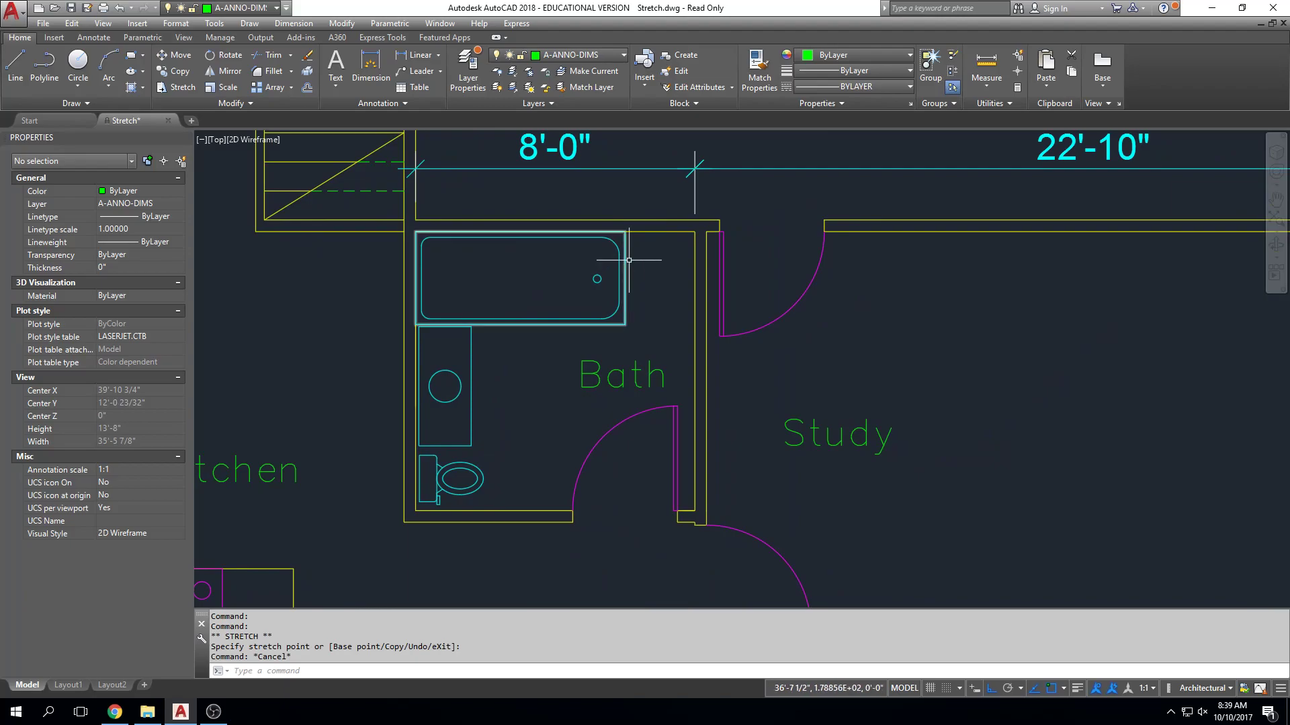
key("Escape")
type("l")
key("Return")
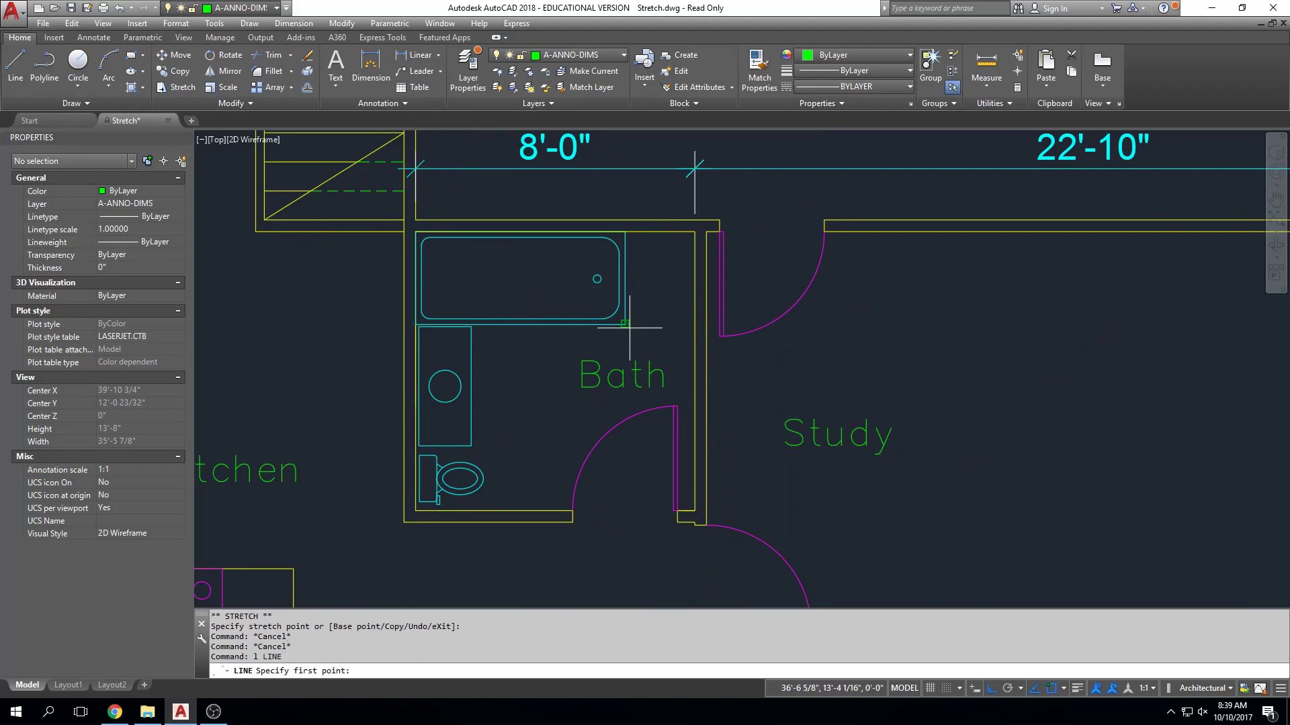
left_click(695, 324)
left_click(626, 233)
key("Escape")
Draw the opposite diagonal across the gap, from the bathtub's southeast corner to the bathroom's northeast corner.
key("Return")
left_click(624, 324)
left_click(695, 232)
key("Escape")
key("Return")
left_click(625, 325)
key("Escape")
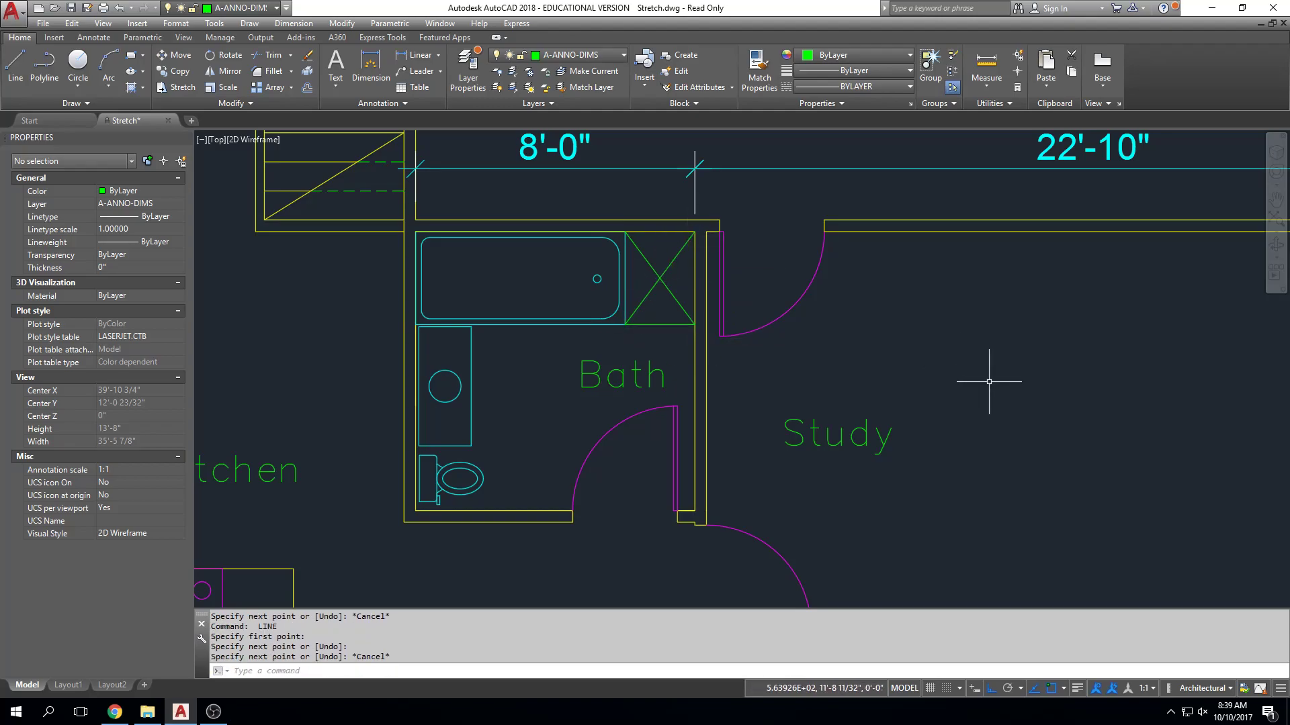
Try a stretch crossing window from northeast of the study's north door to southwest of the bathroom, crossing the 31'-2" dimension.
scroll(991, 376, "down", 2)
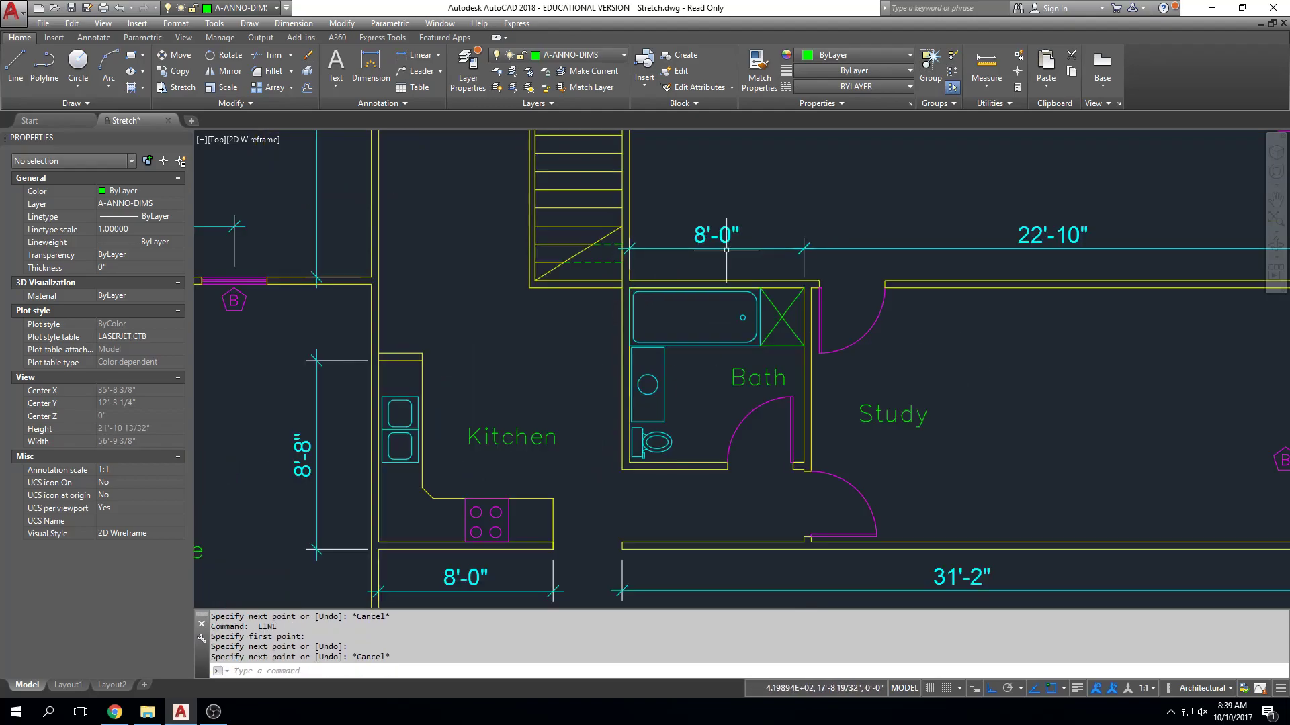
middle_click_drag(740, 299, 669, 293)
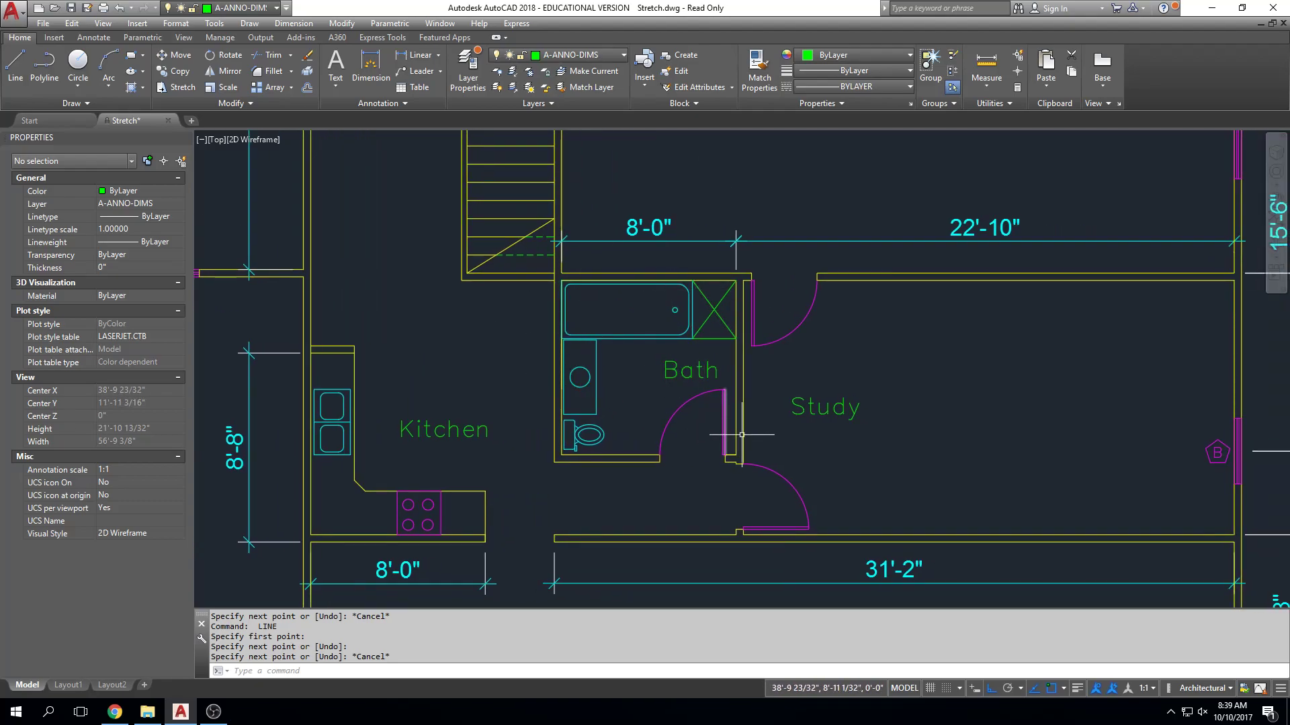
middle_click_drag(739, 427, 643, 406)
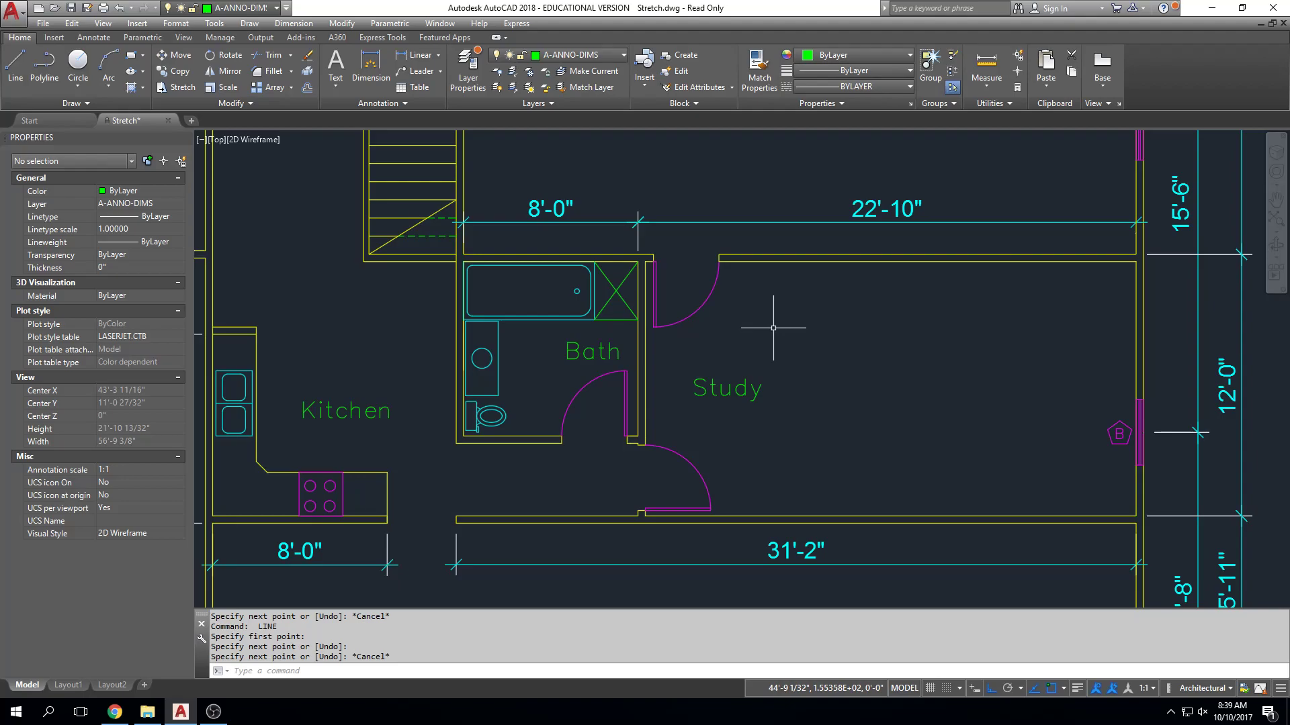
mouse_move(707, 417)
middle_mouse_down()
mouse_move(560, 367)
mouse_move(588, 376)
middle_mouse_up()
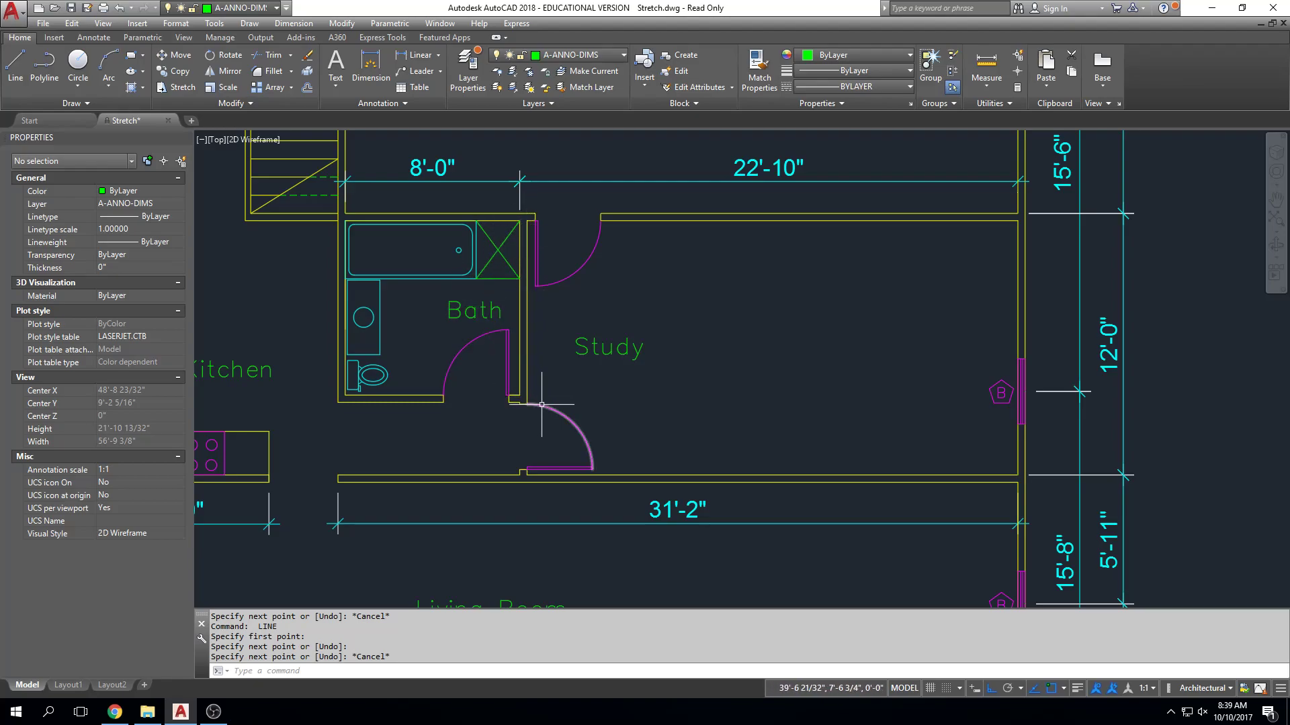
key("Escape")
type("s")
key("Return")
left_click(694, 191)
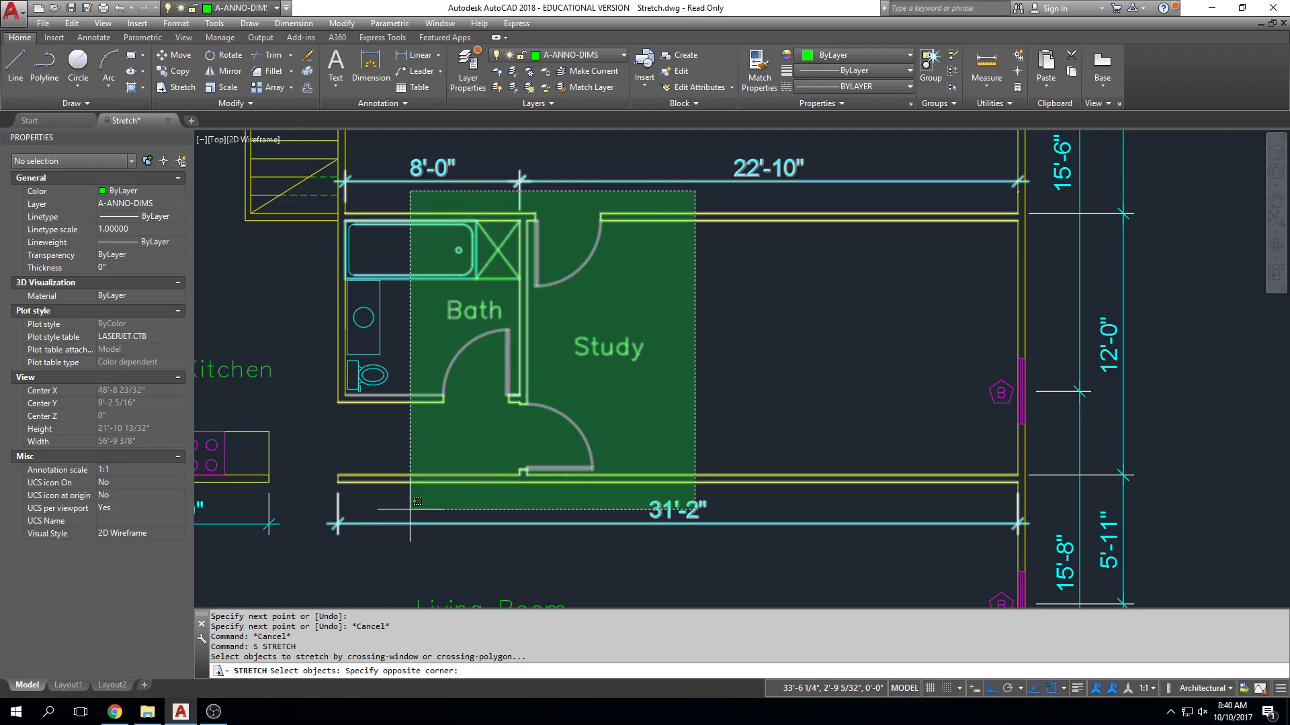
key("Escape")
key("Escape")
Try stretching the north end of the kitchen counter and its 8'-8" dimension northward with a crossing window and Ortho.
middle_click_drag(411, 419, 947, 392)
scroll(670, 280, "up", 2)
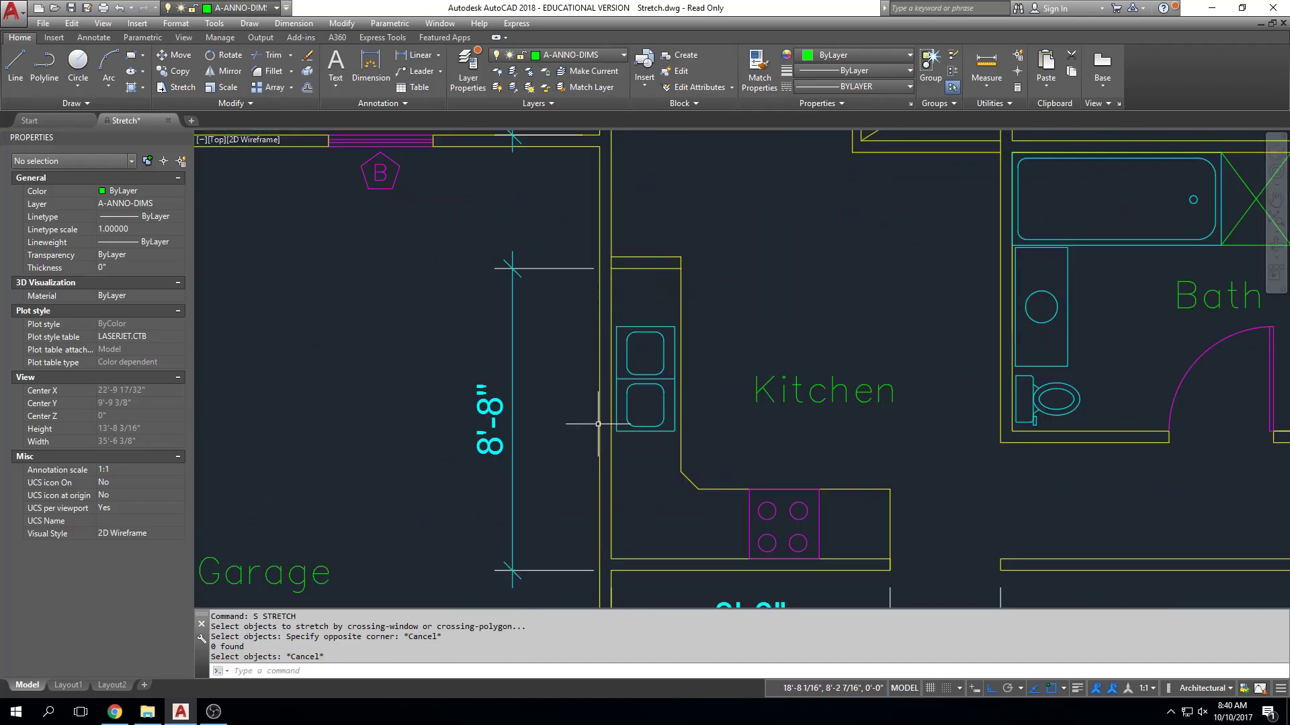
key("Escape")
type("s")
key("Return")
left_click(701, 239)
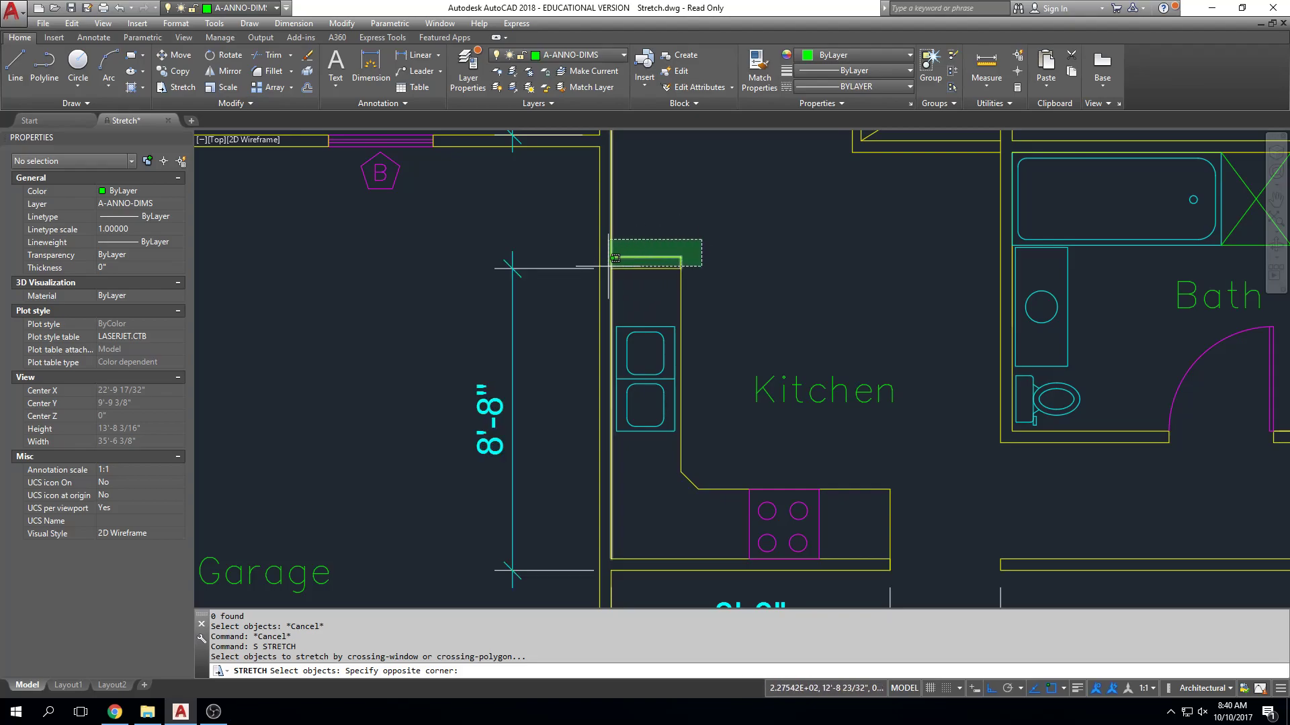
left_click(558, 288)
key("Return")
left_click(743, 227)
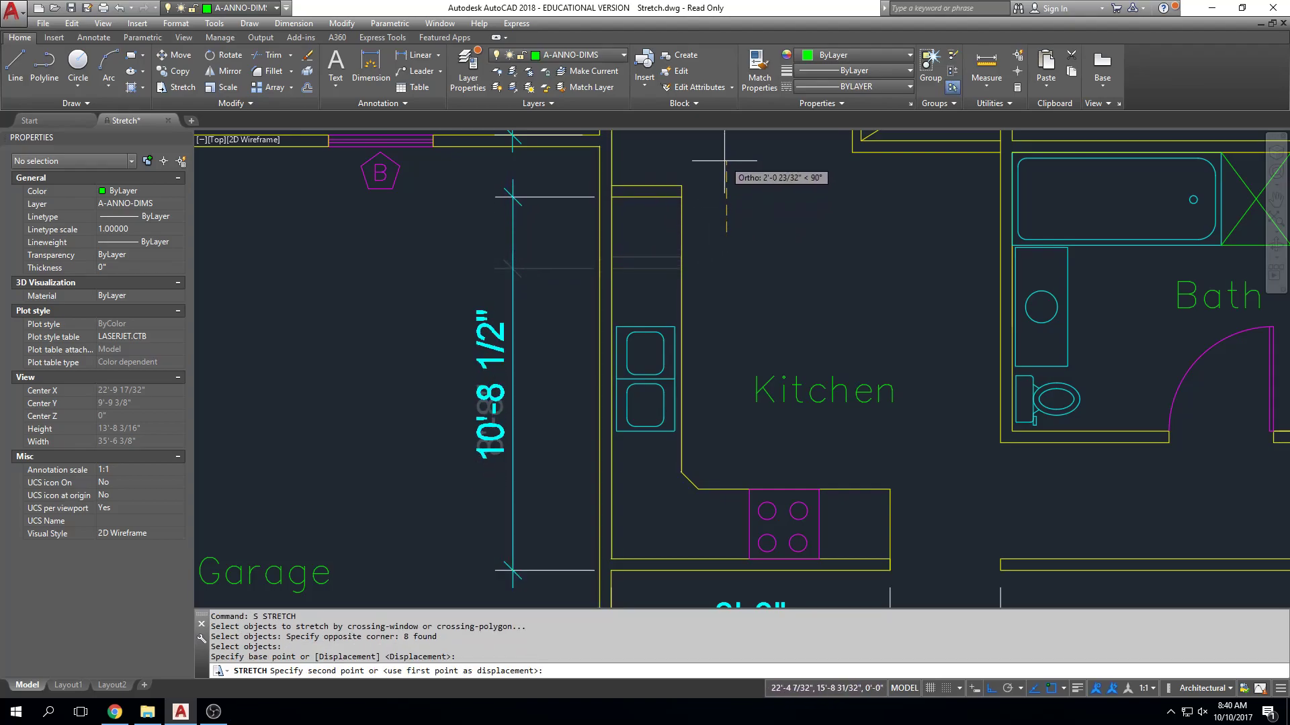
key("Escape")
Examine the whole floor plan and its dimensions, from the bathroom and study across to the garage's north and west walls.
scroll(749, 274, "down", 4)
middle_click_drag(753, 278, 792, 264)
middle_click_drag(974, 295, 795, 301)
scroll(775, 338, "down", 1)
key("Escape")
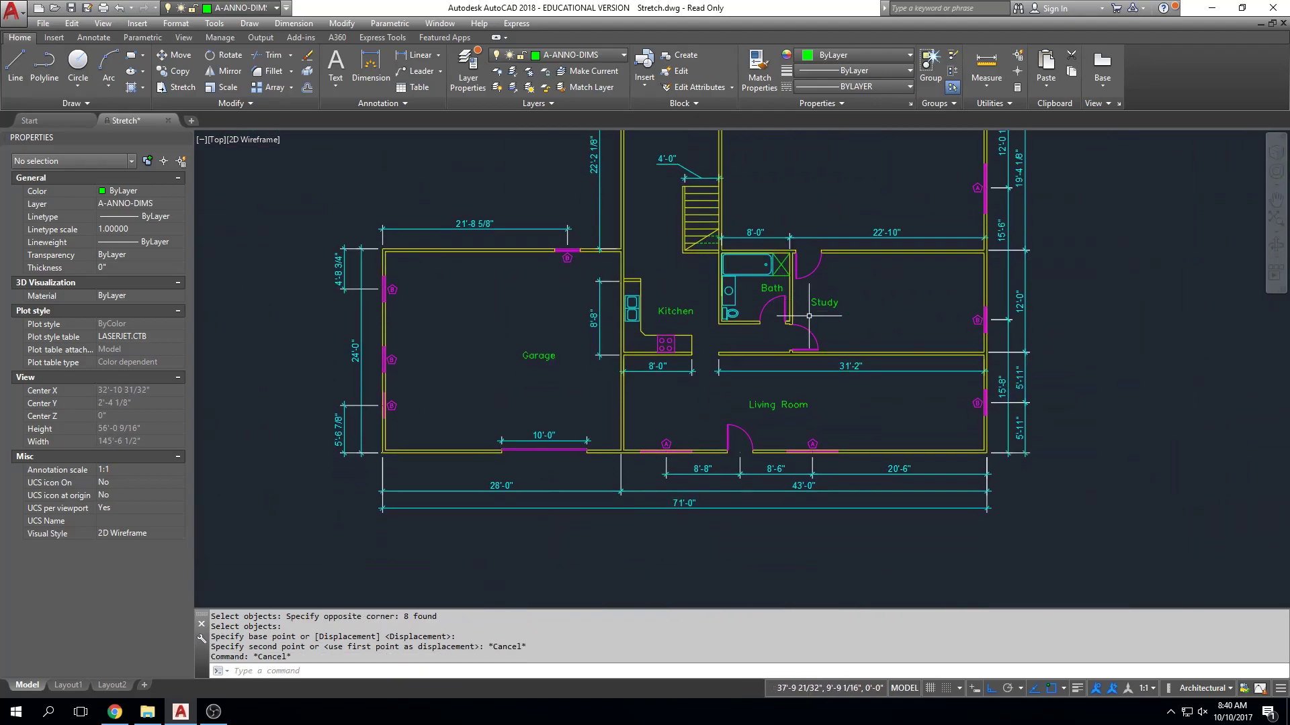
middle_click_drag(900, 303, 881, 364)
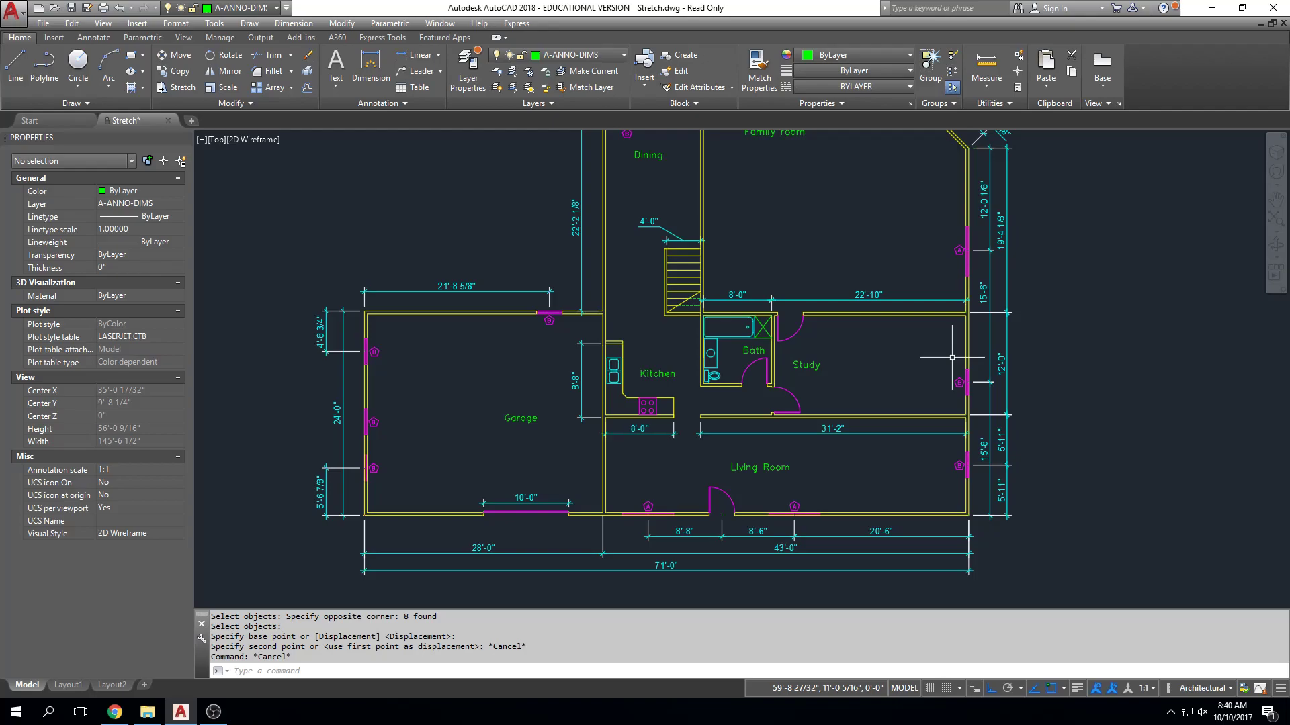
middle_click_drag(863, 300, 856, 349)
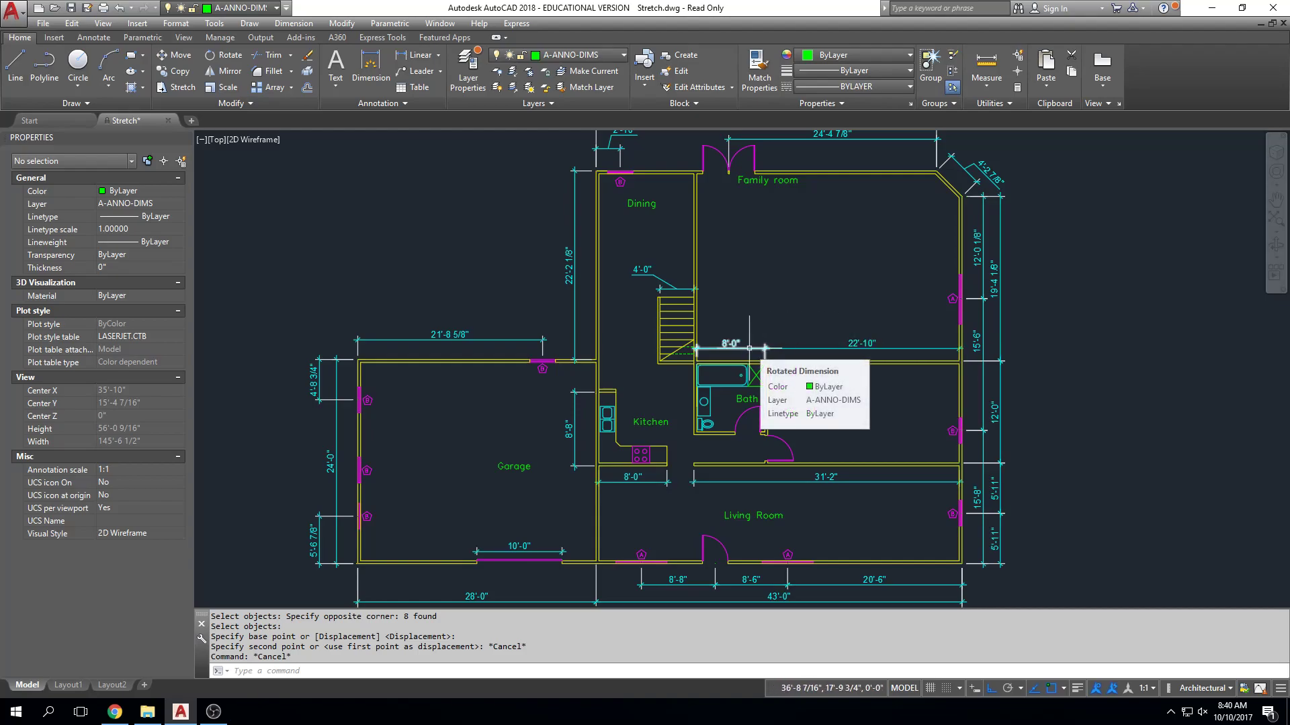
middle_click_drag(477, 350, 513, 346)
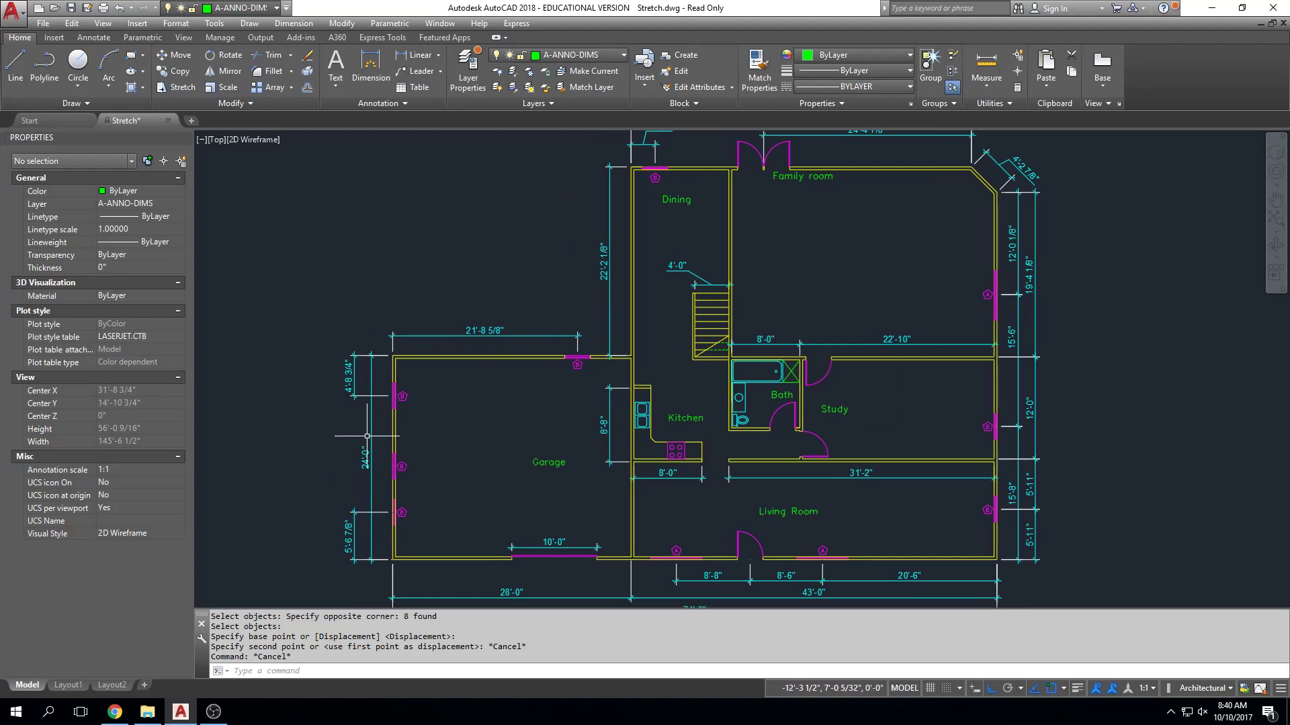
scroll(367, 436, "up", 5)
scroll(495, 423, "down", 4)
scroll(434, 393, "up", 2)
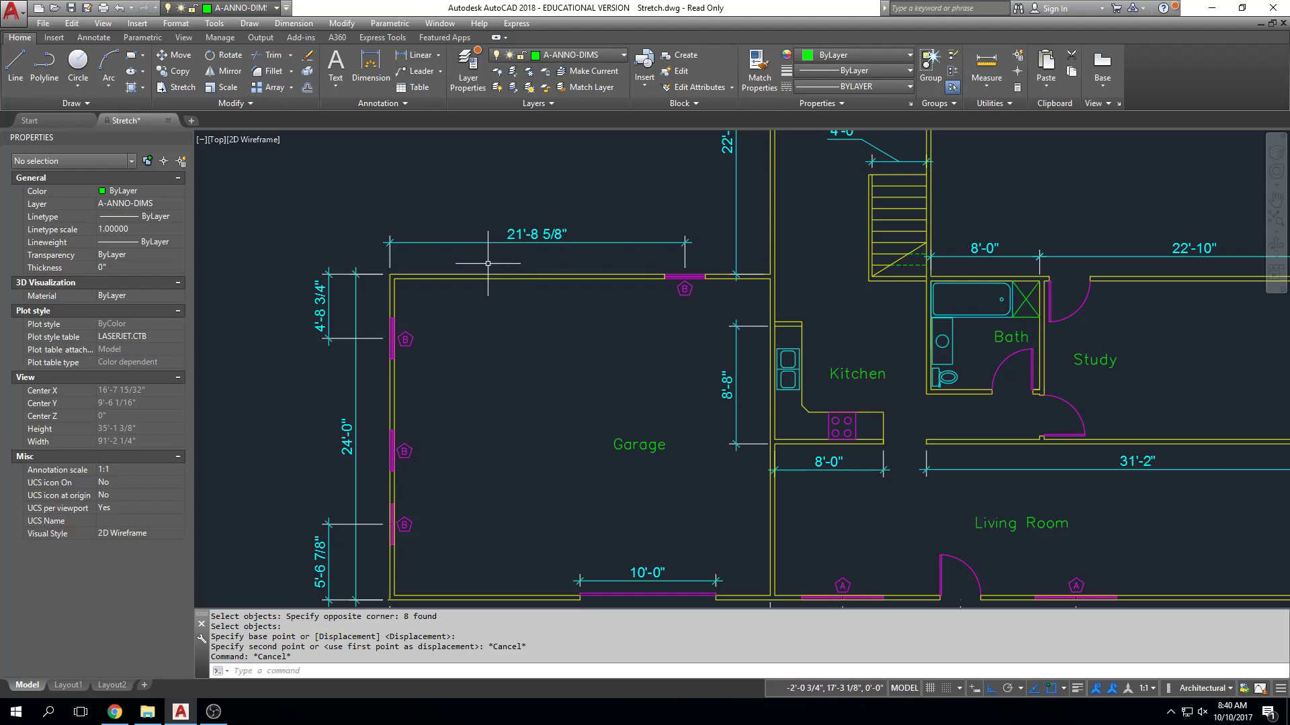
mouse_move(392, 285)
middle_mouse_down()
mouse_move(679, 296)
mouse_move(678, 307)
middle_mouse_up()
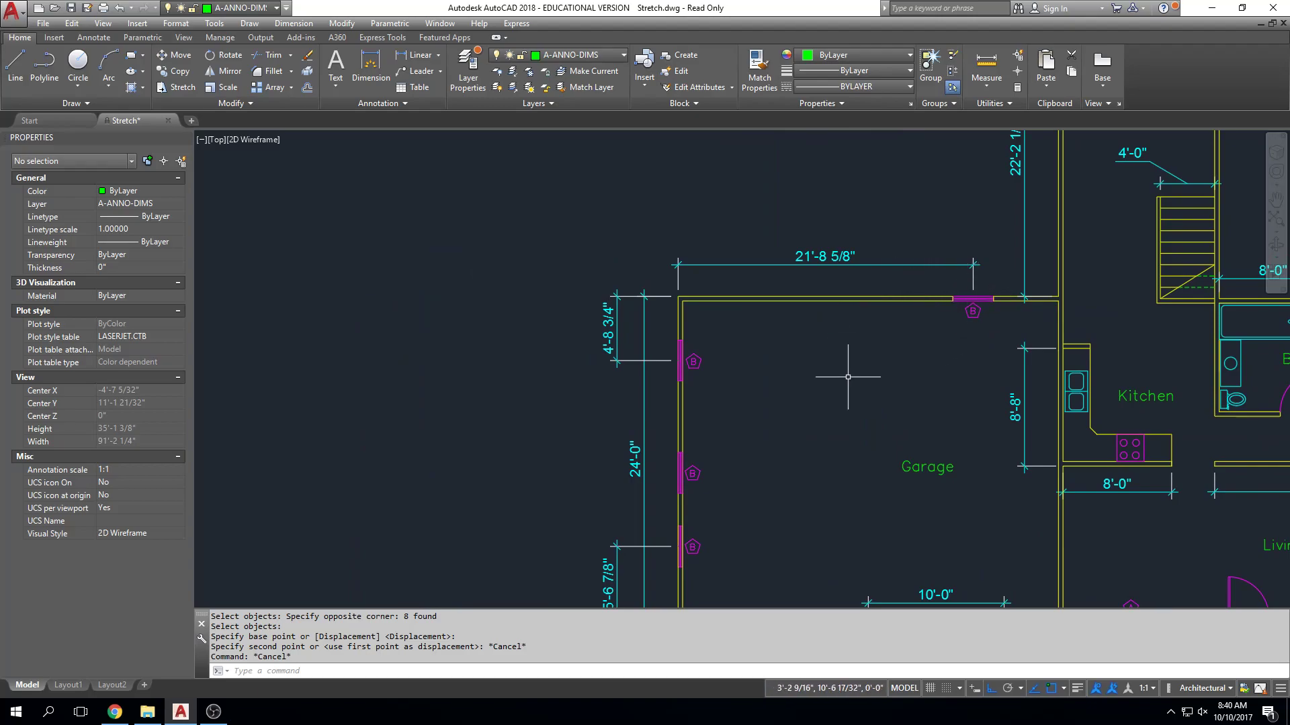
middle_click_drag(848, 377, 714, 268)
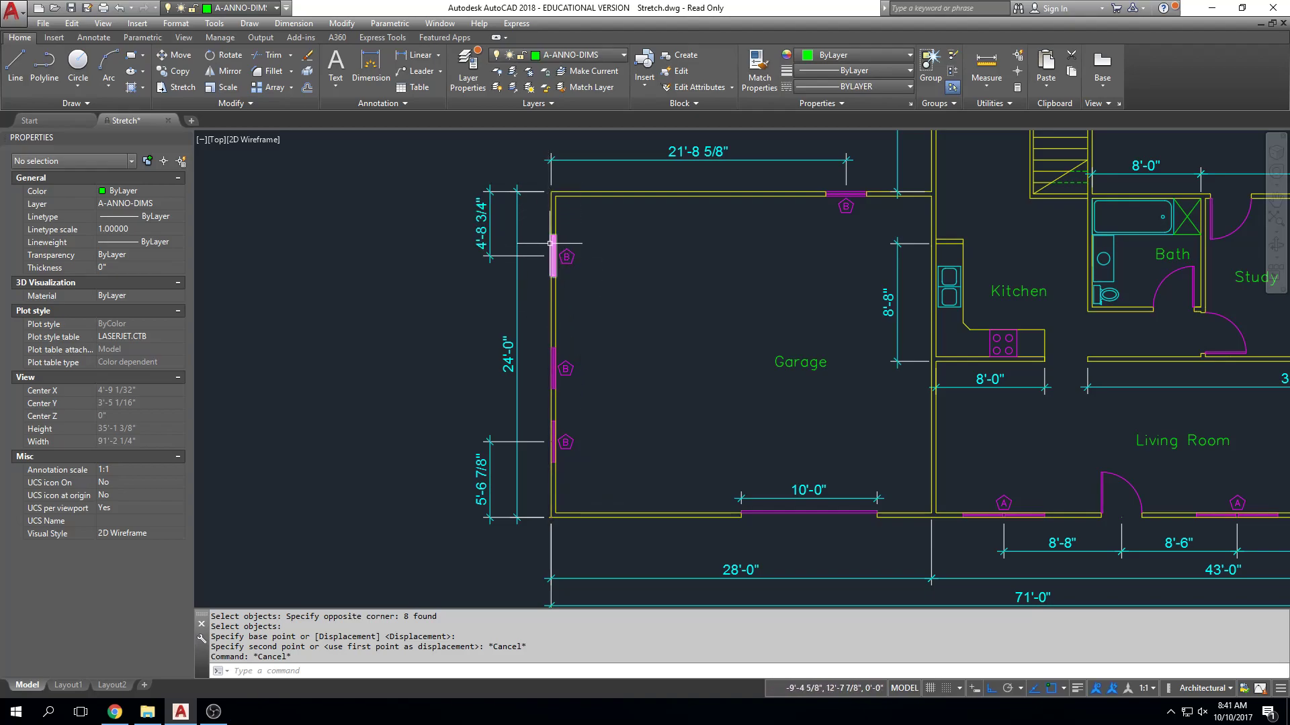
mouse_move(550, 248)
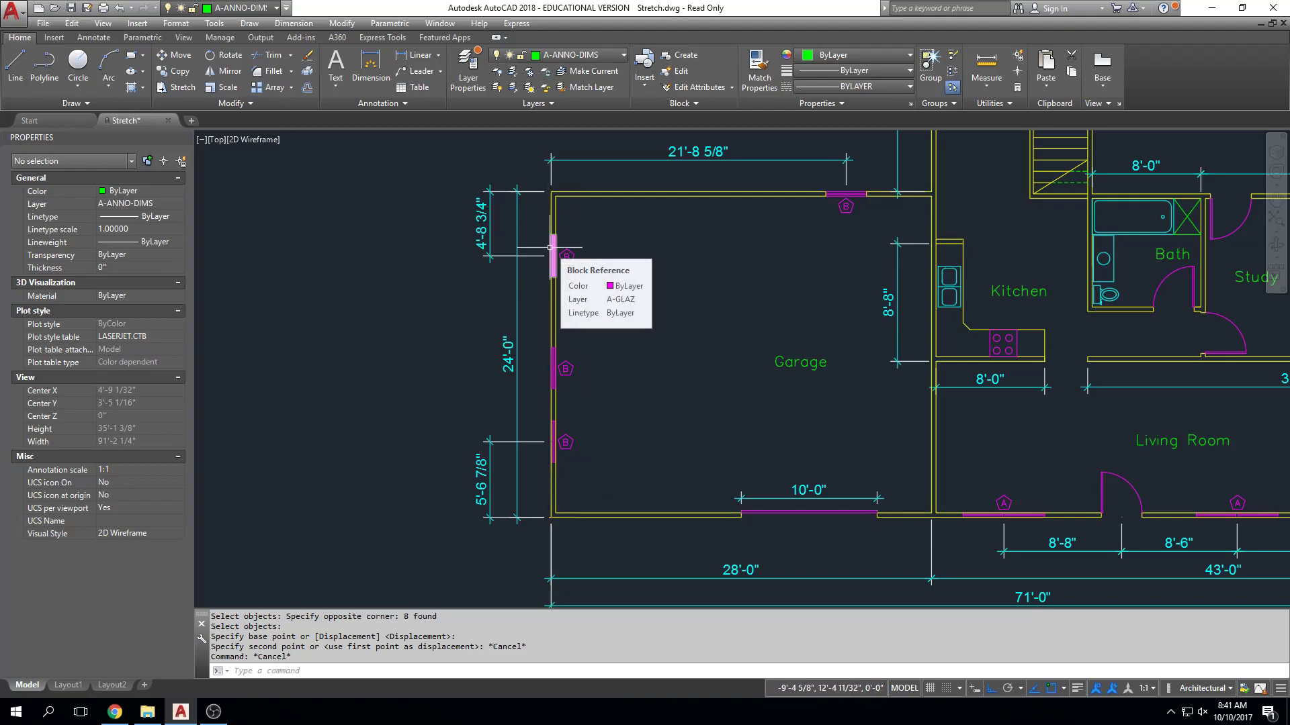
middle_click_drag(711, 523, 696, 437)
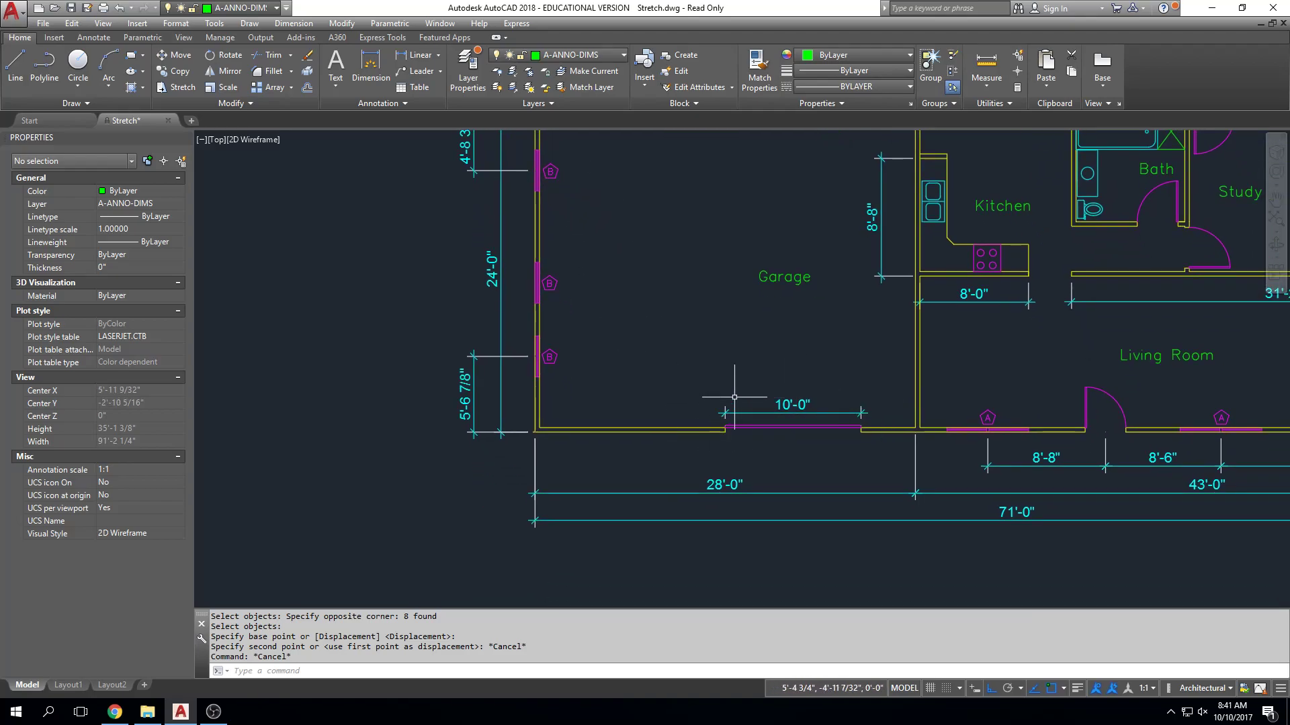
scroll(709, 355, "up", 3)
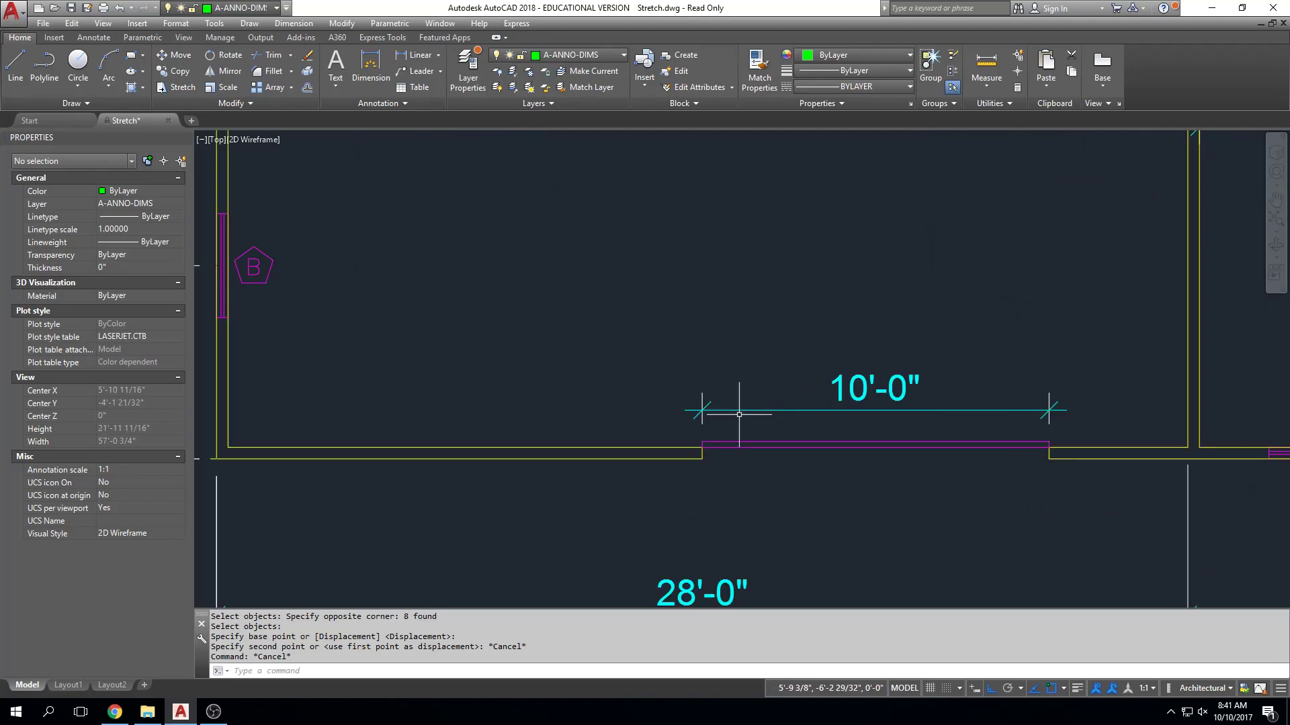
scroll(708, 326, "up", 1)
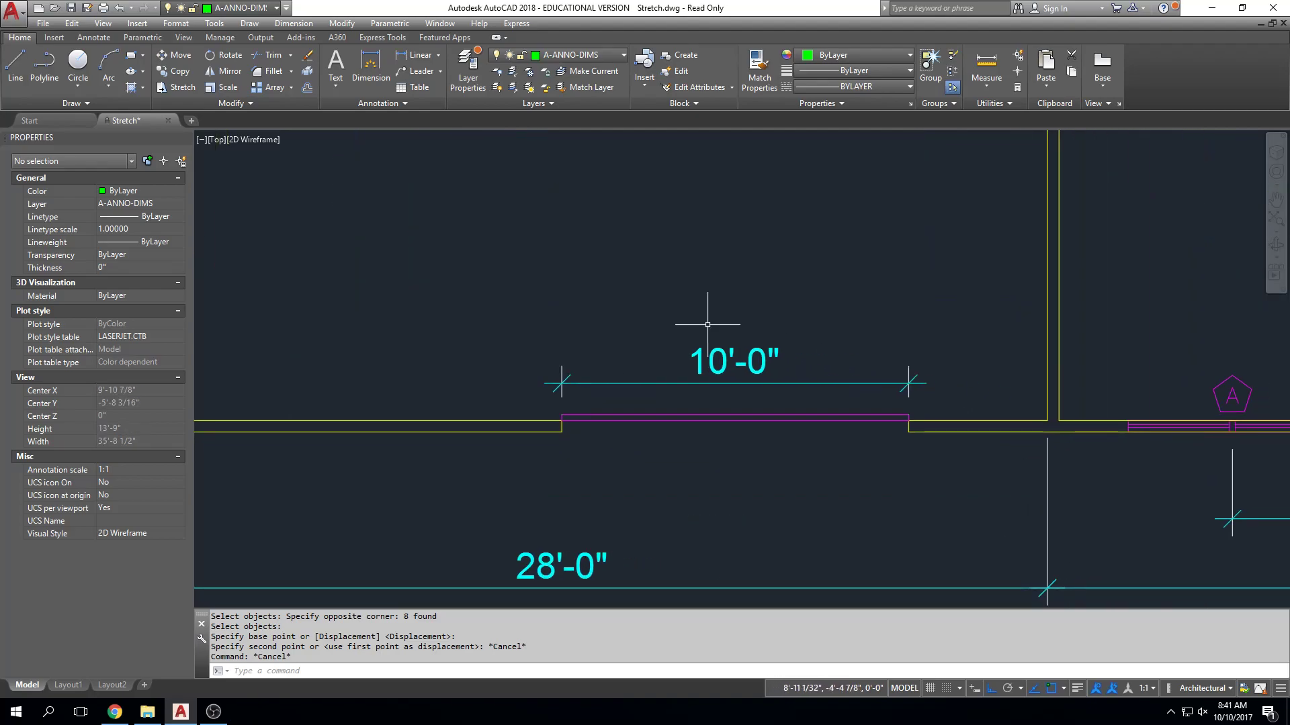
key("Return")
left_click(656, 273)
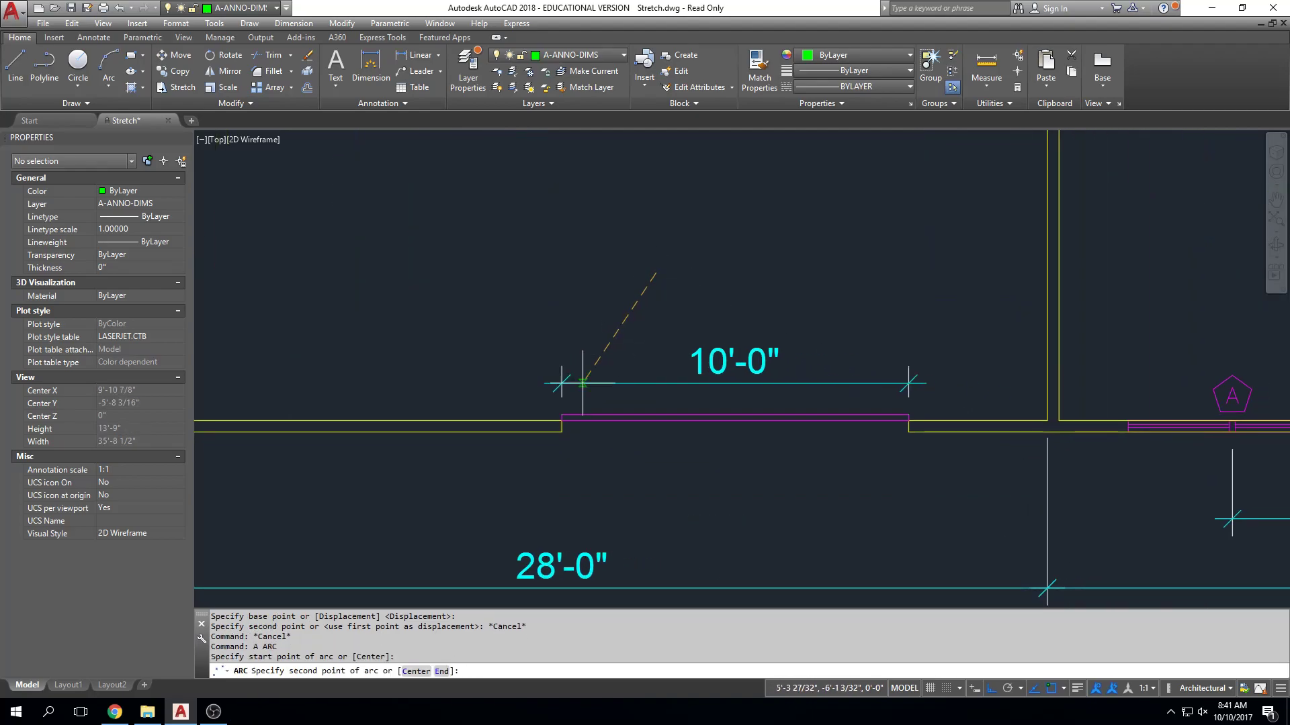
key("Escape")
key("Escape")
key("Escape")
Try a stretch crossing window over the west end of the garage door and its dimension.
type("s")
key("Return")
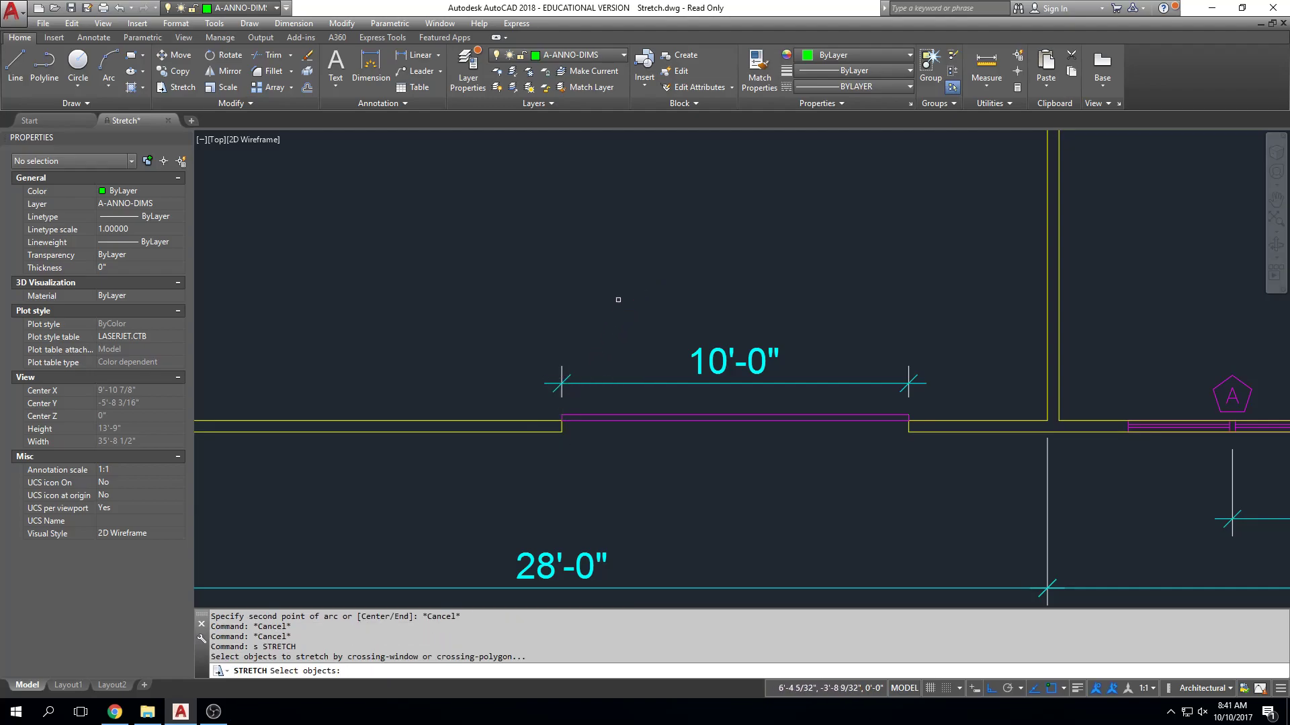
left_click(618, 300)
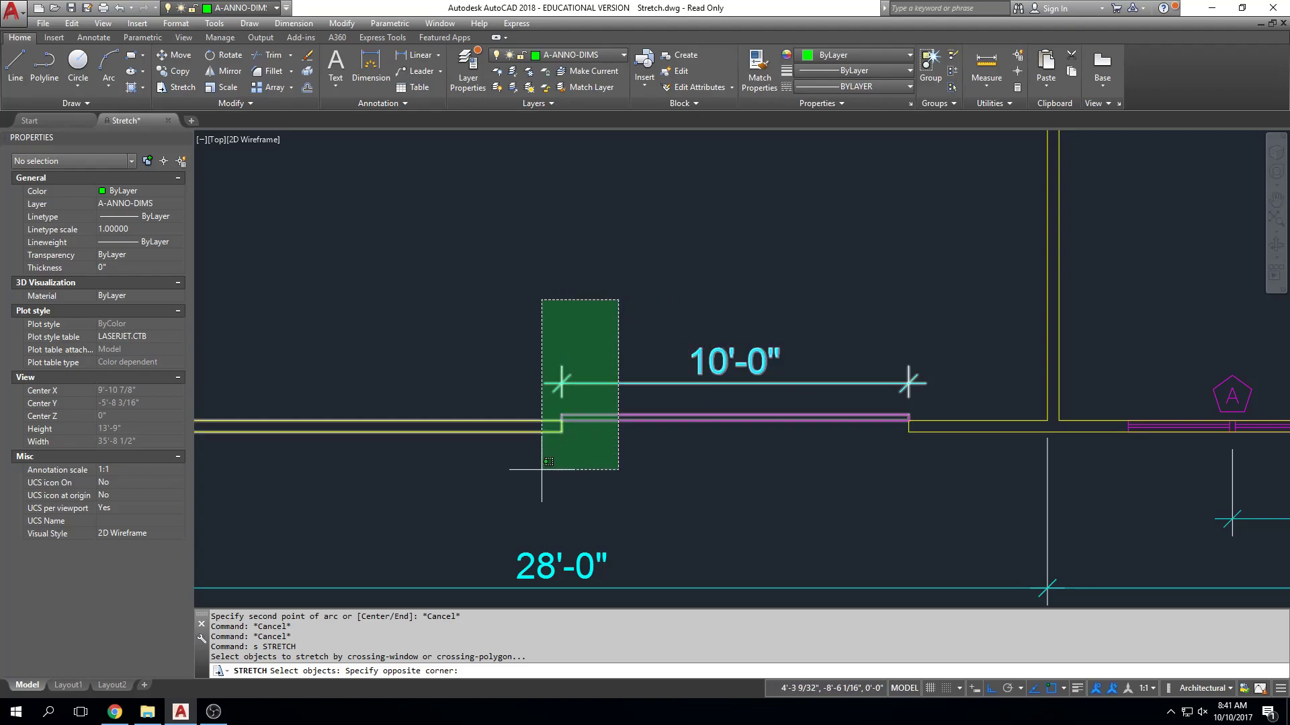
left_click(598, 263)
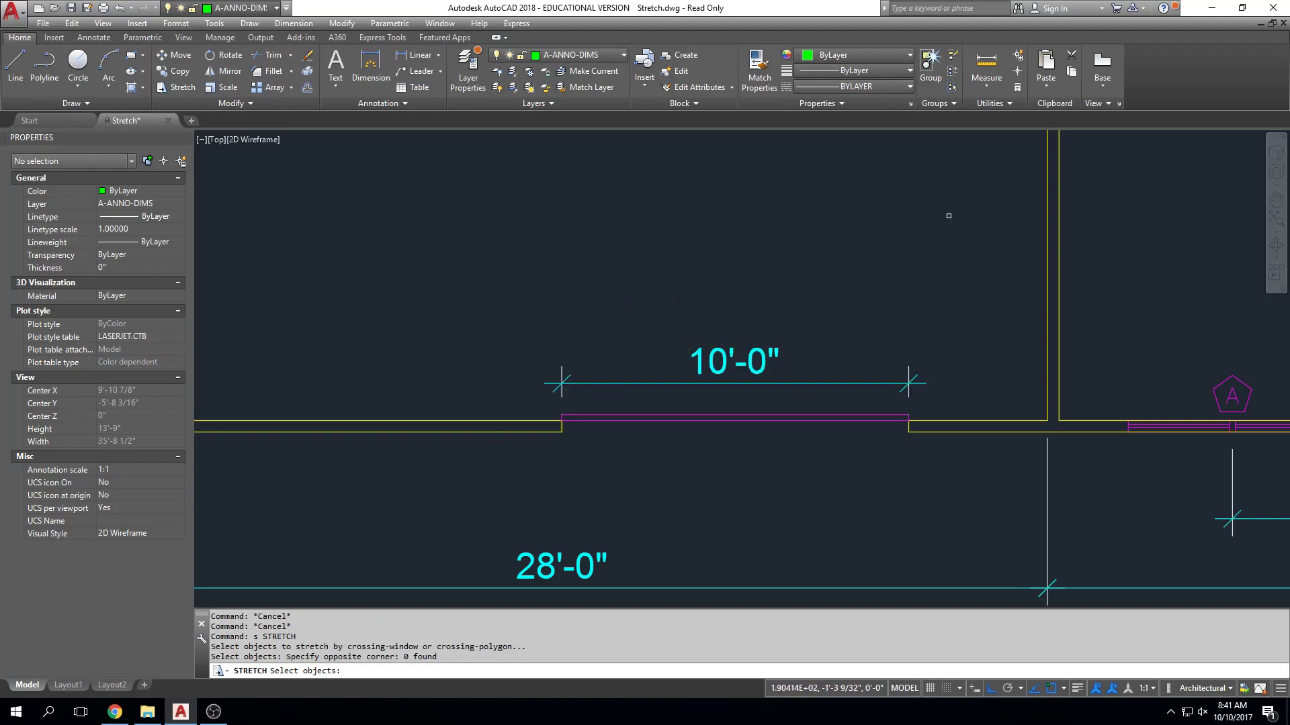
key("Escape")
key("Escape")
key("Escape")
Try stretching the whole garage door opening with its 10'-0" dimension westward, using a crossing window around both jambs and Ortho.
type("s")
key("Return")
left_click(950, 289)
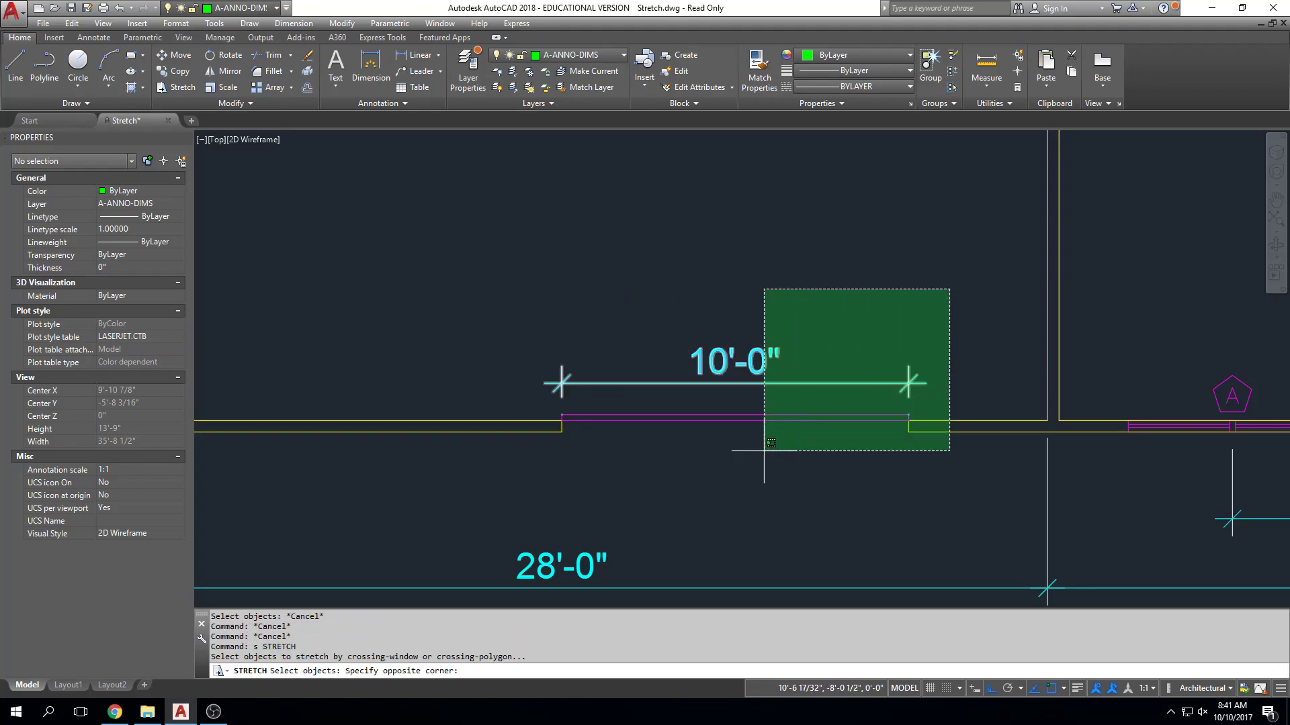
left_click(493, 521)
key("Return")
left_click(908, 202)
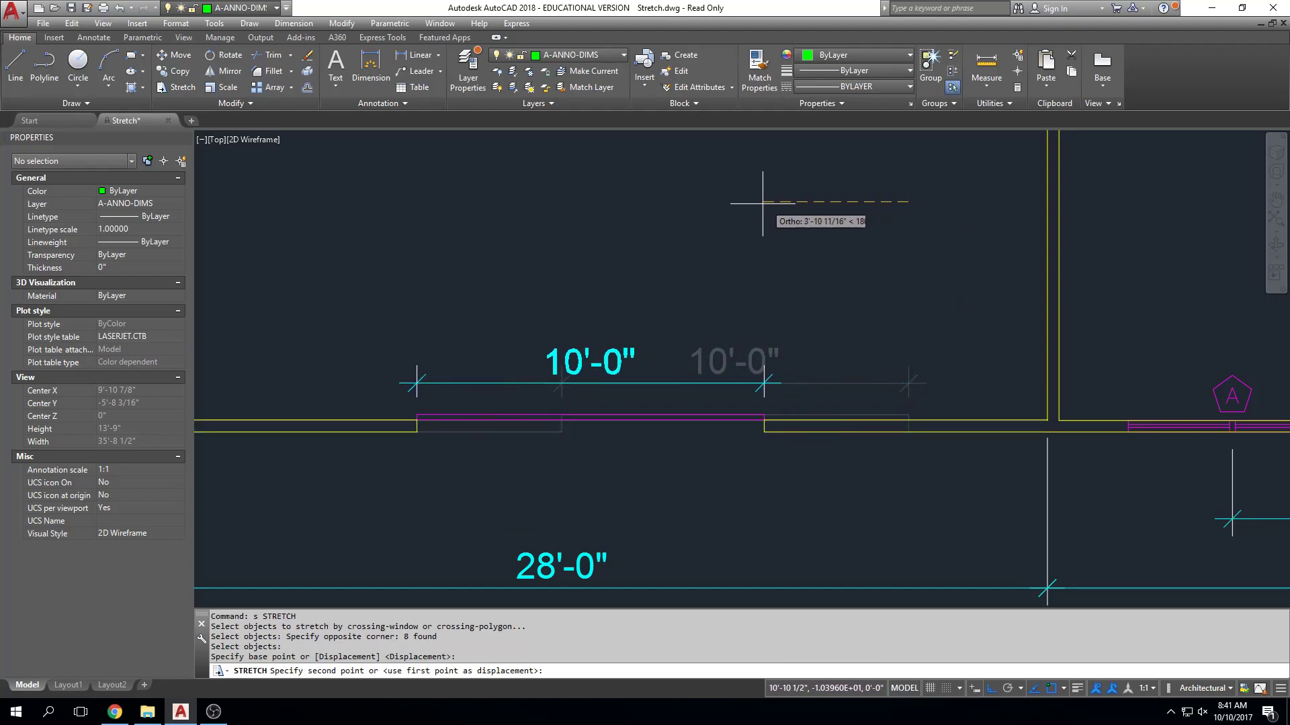
key("Escape")
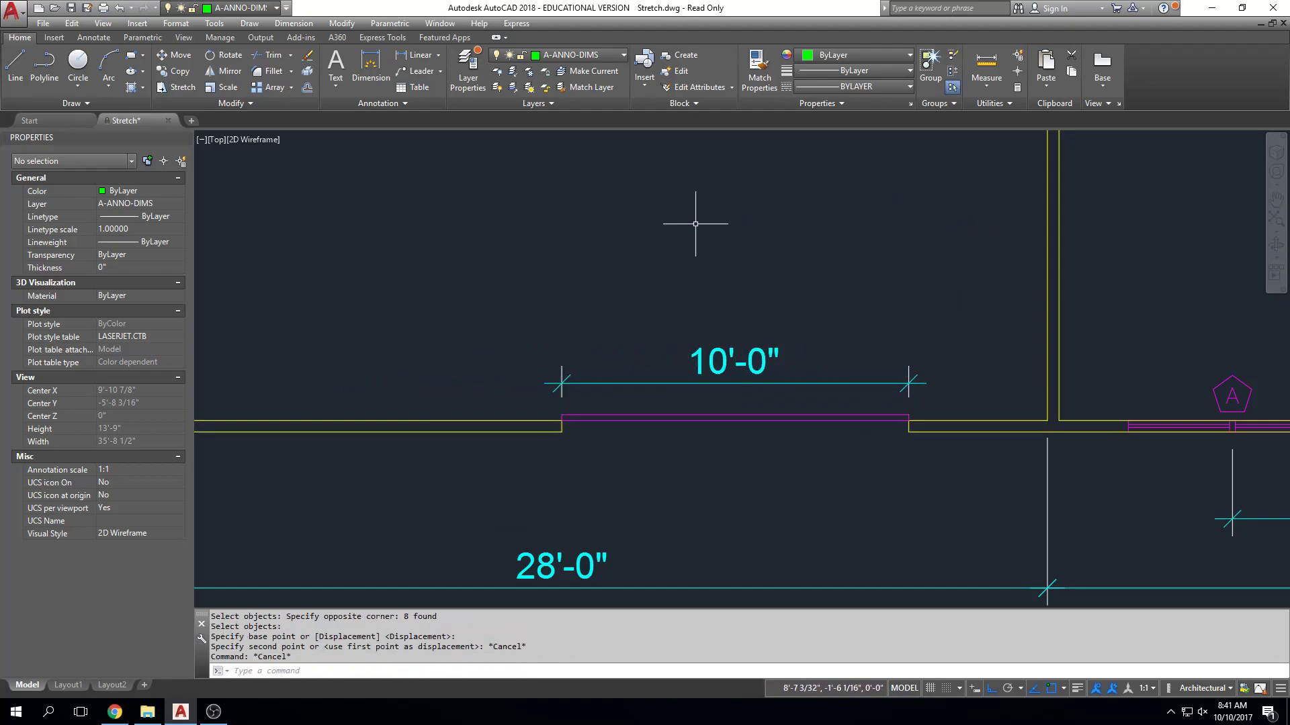
Stretch the west end of the garage door and its dimension 6' westward with a crossing window and Ortho.
type("s")
key("Return")
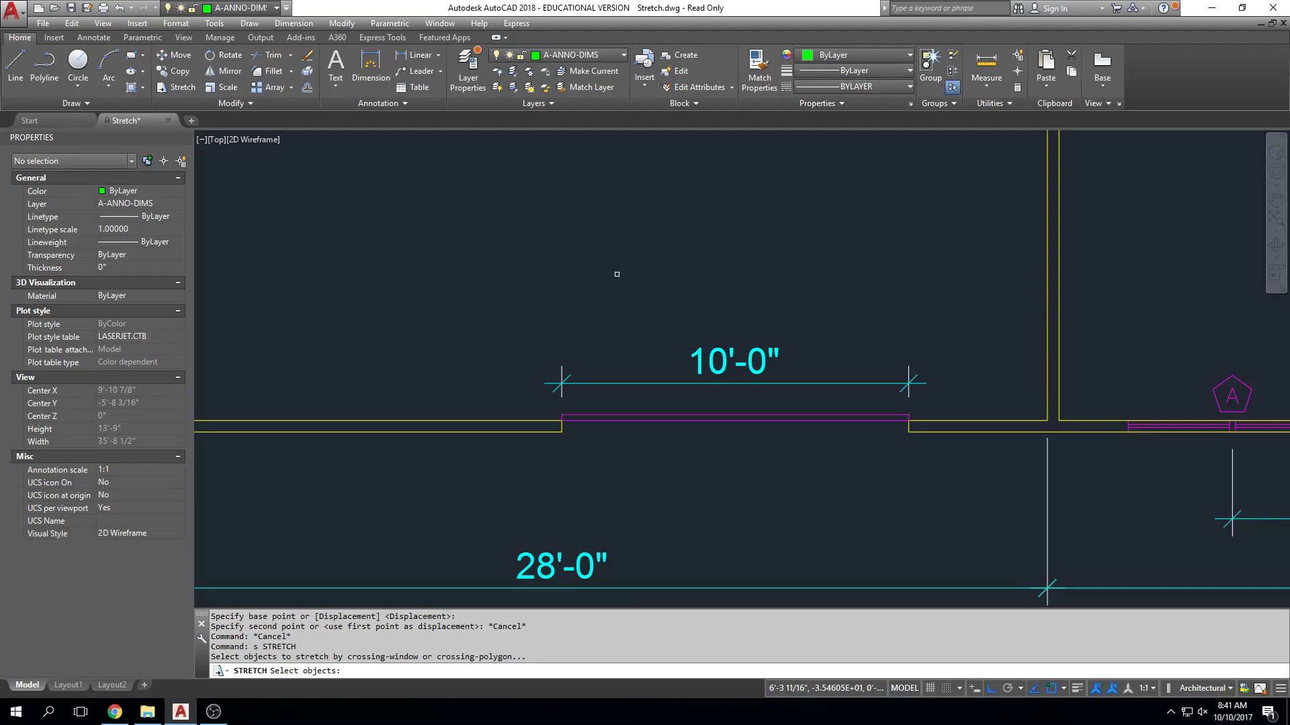
left_click(616, 274)
left_click(418, 526)
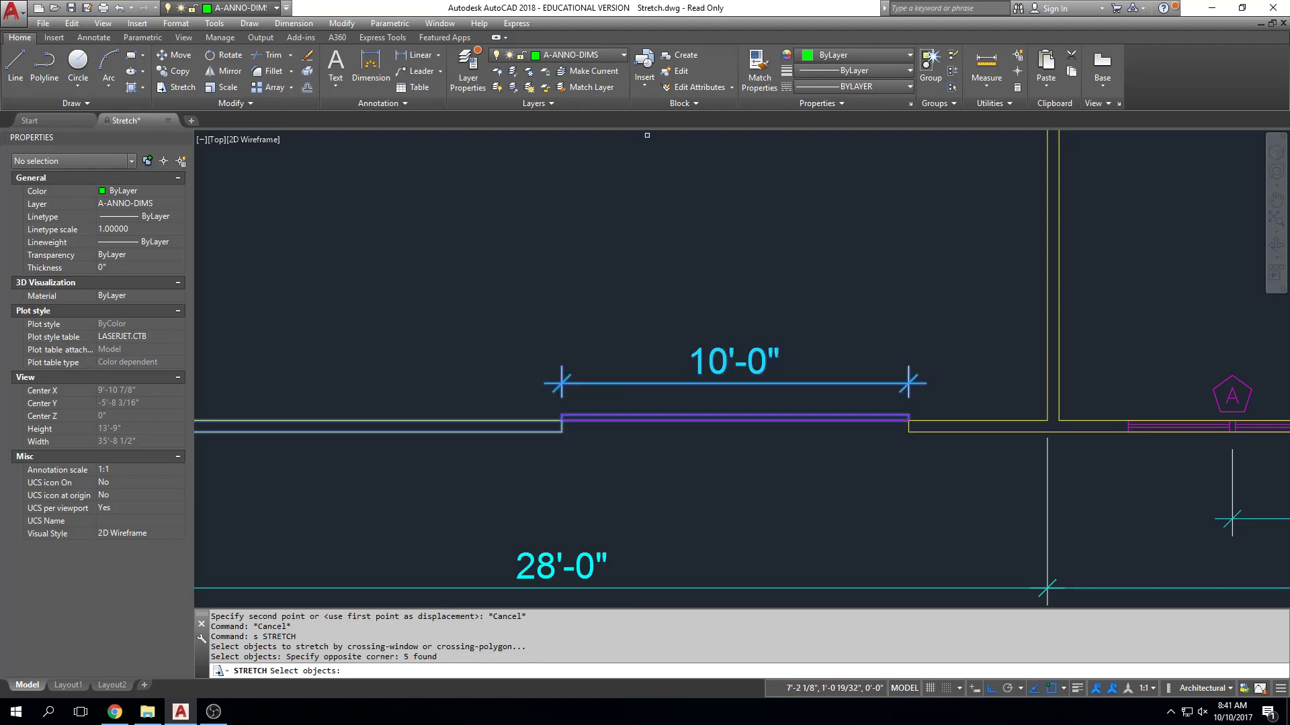
key("Return")
left_click(630, 231)
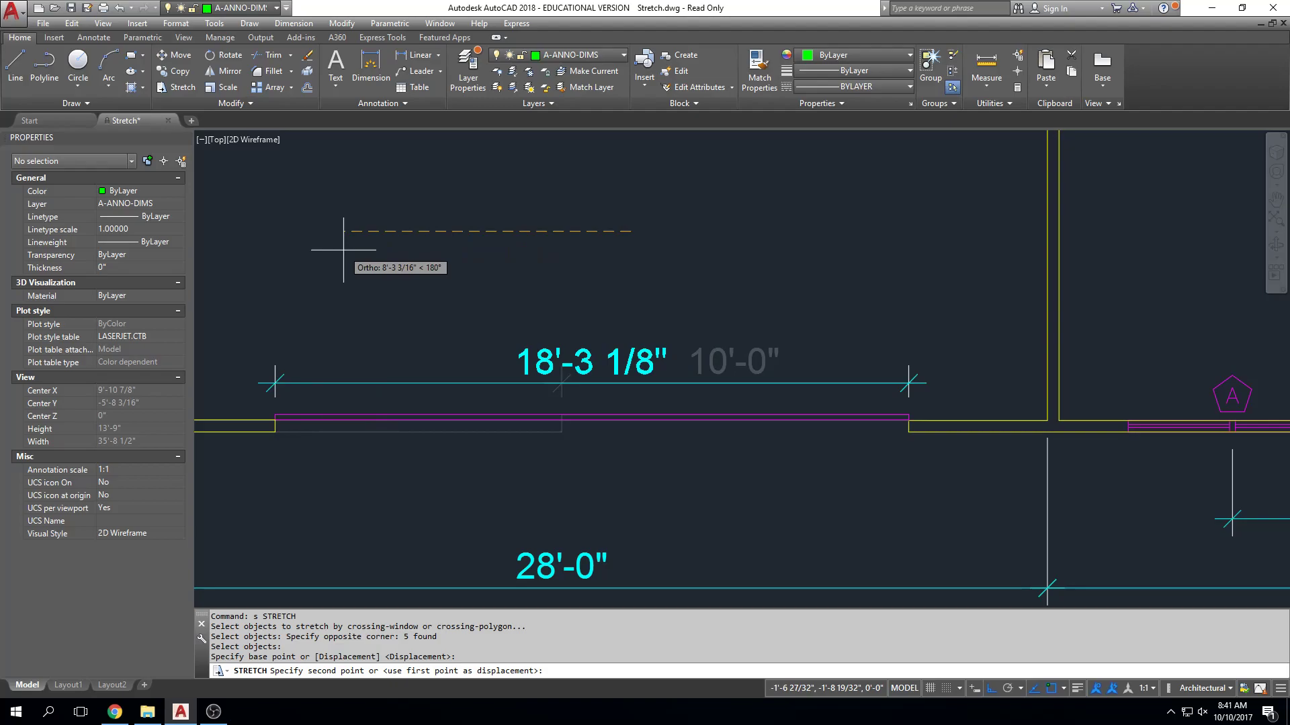
key("Return")
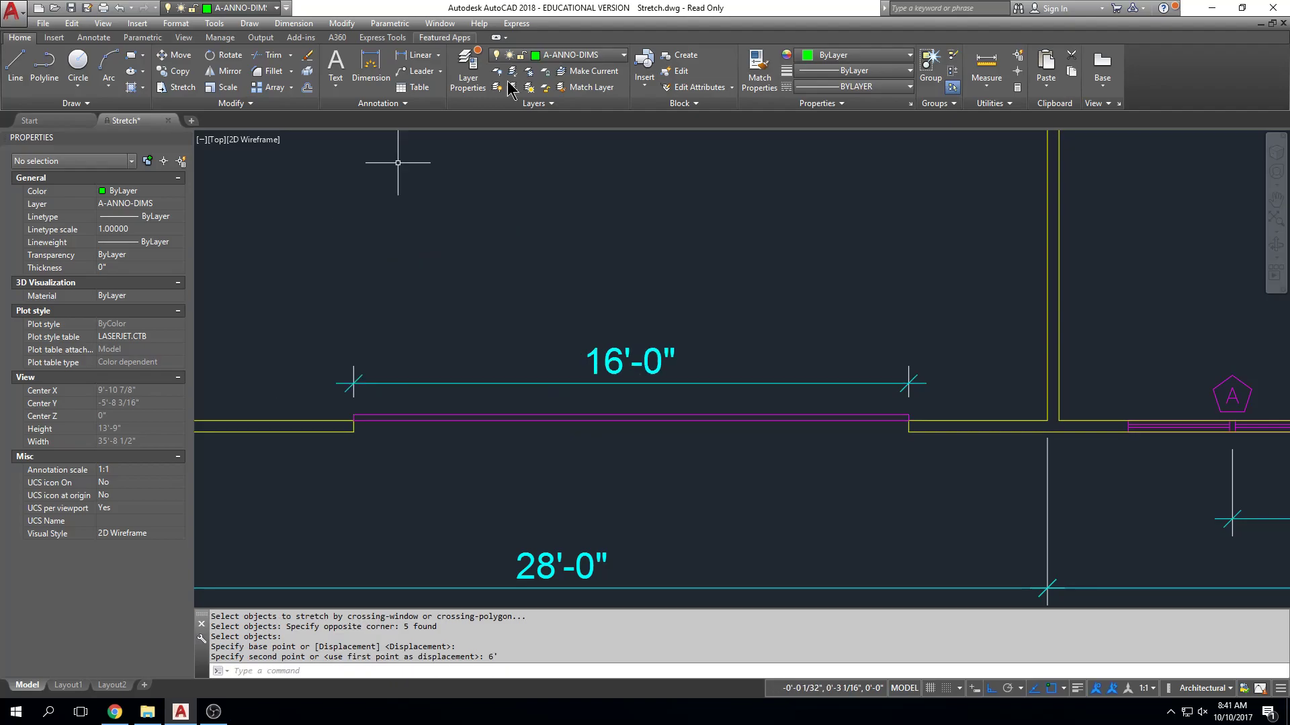
Start a stretch on the garage's north window, selecting it, its B tag and the east end of its dimension with a crossing window.
scroll(687, 257, "down", 2)
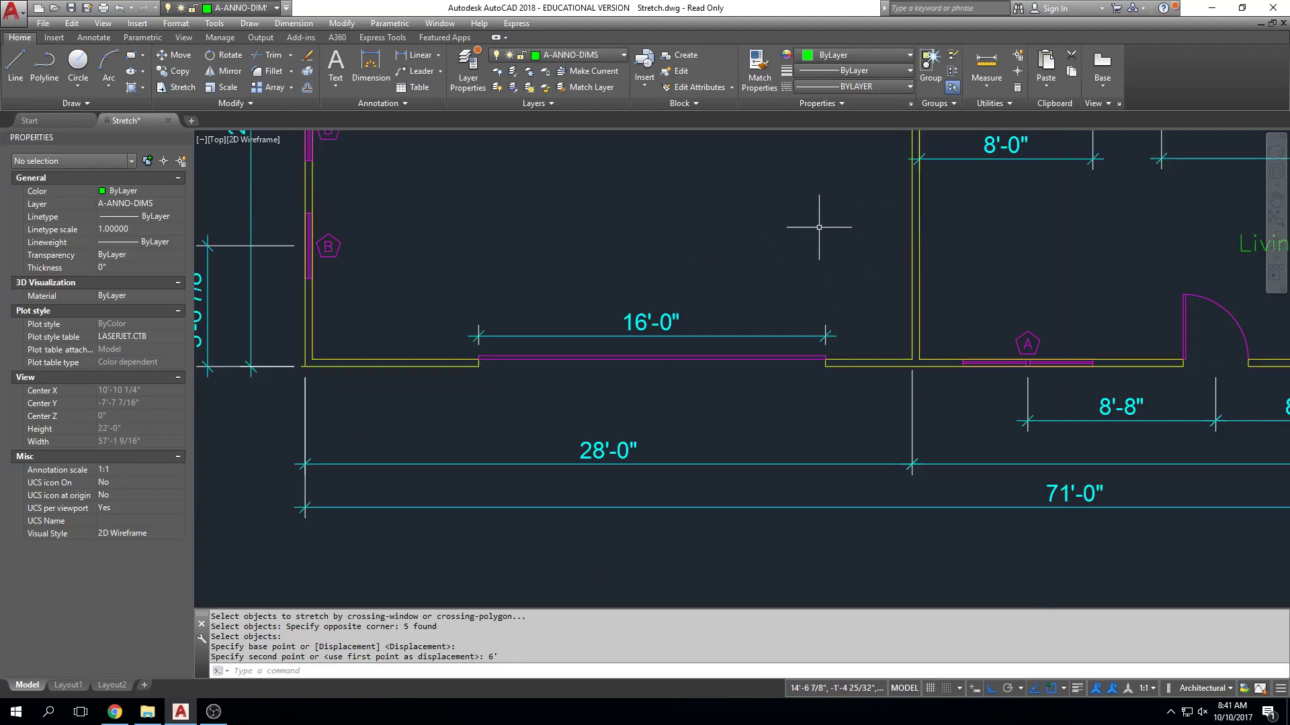
scroll(821, 232, "down", 3)
middle_click_drag(826, 210, 622, 426)
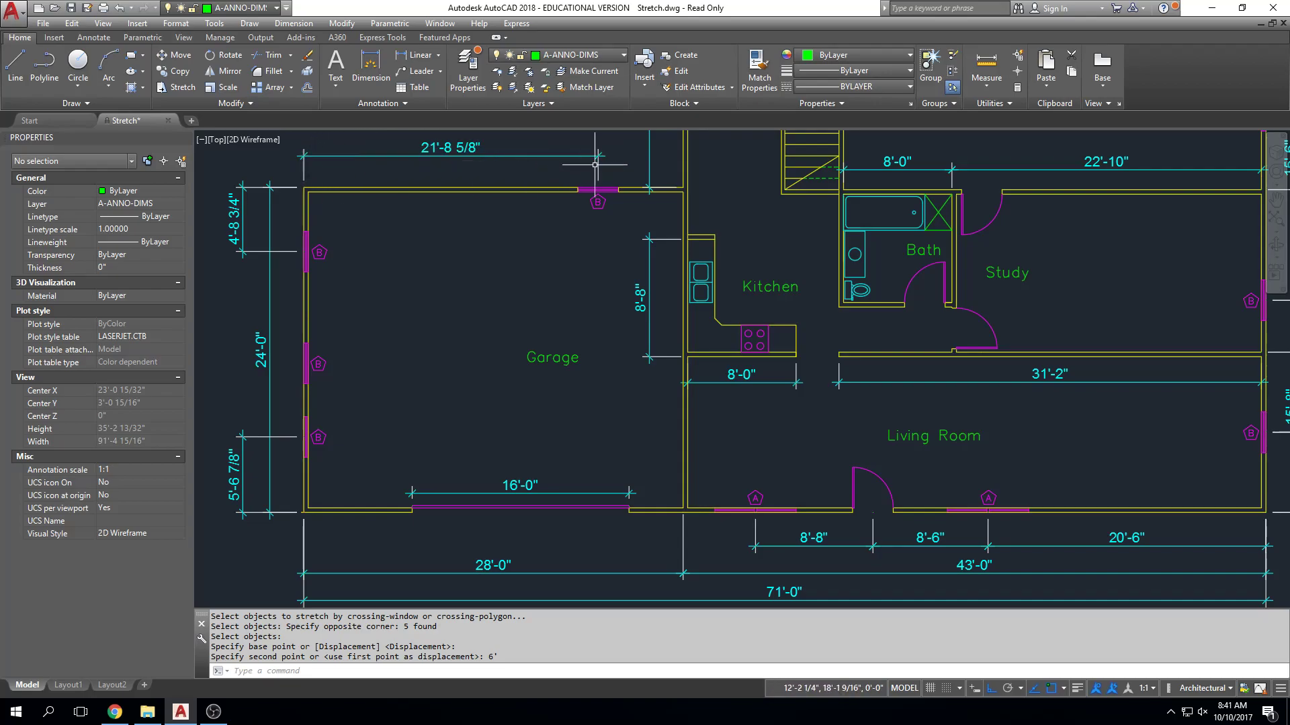
mouse_move(638, 169)
middle_mouse_down()
mouse_move(686, 169)
mouse_move(673, 175)
middle_mouse_up()
scroll(680, 173, "up", 2)
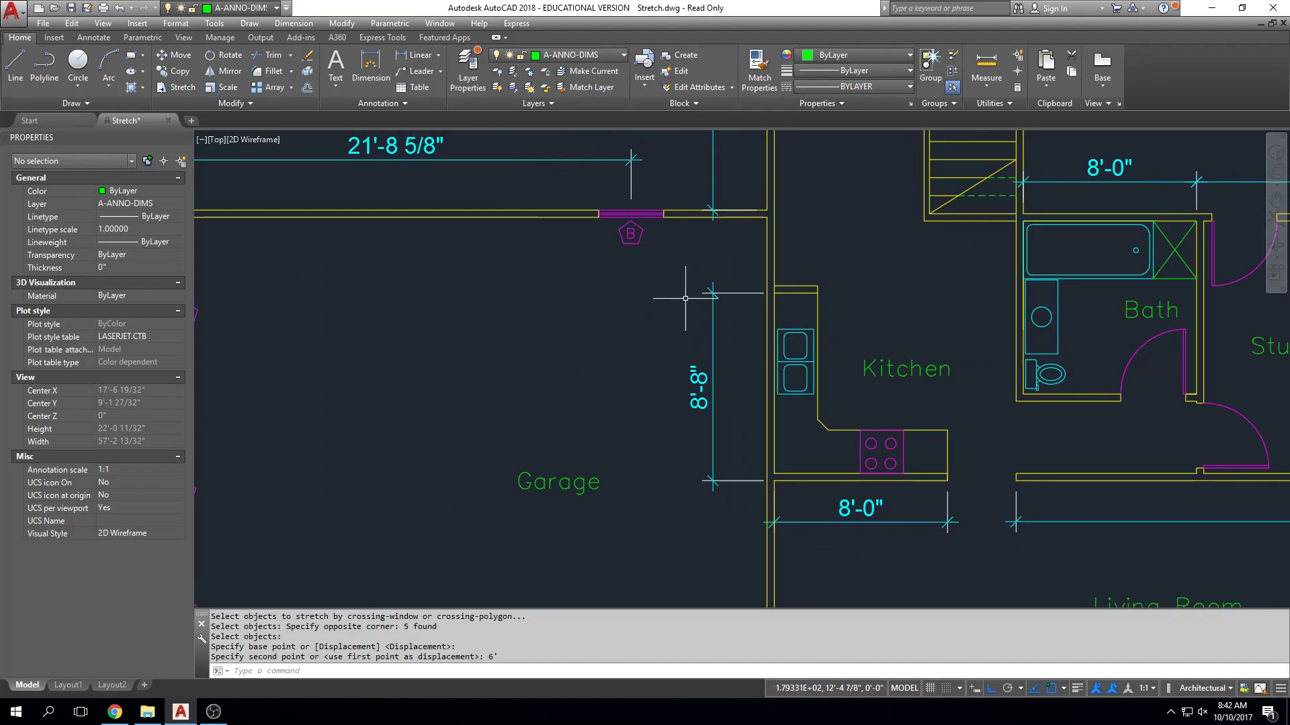
type("s")
key("Return")
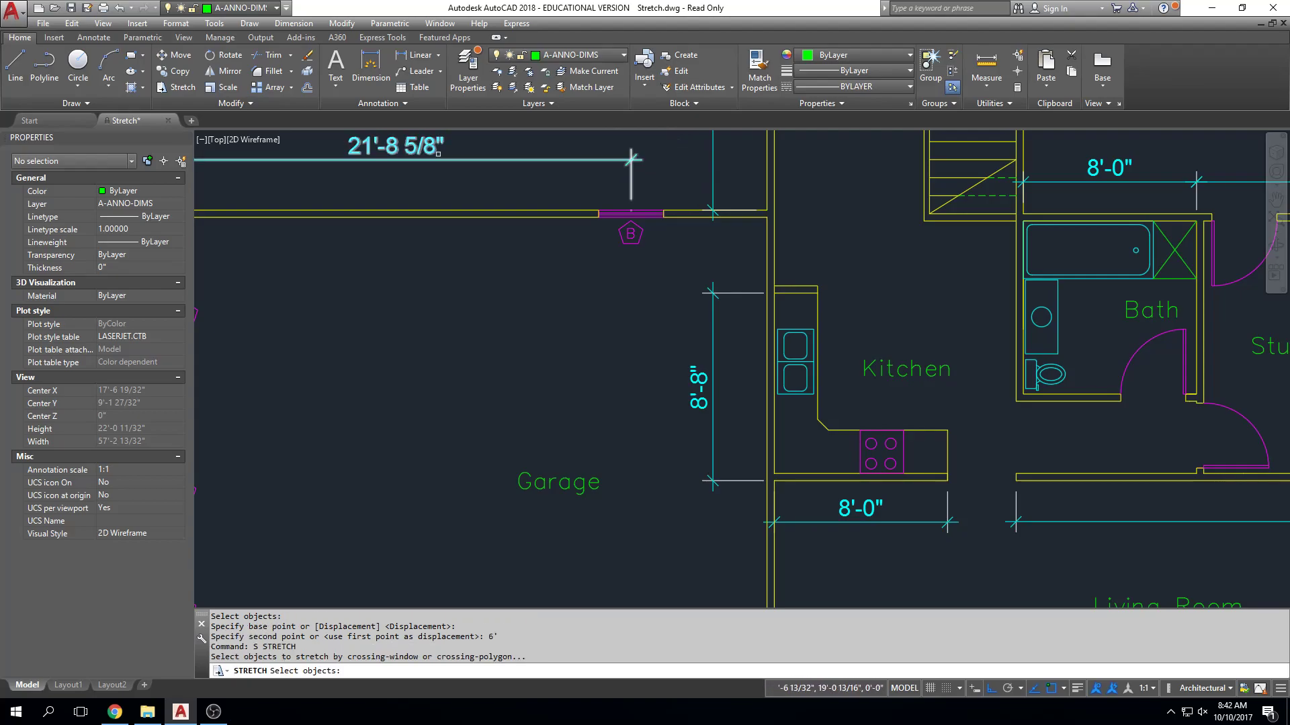
left_click(693, 139)
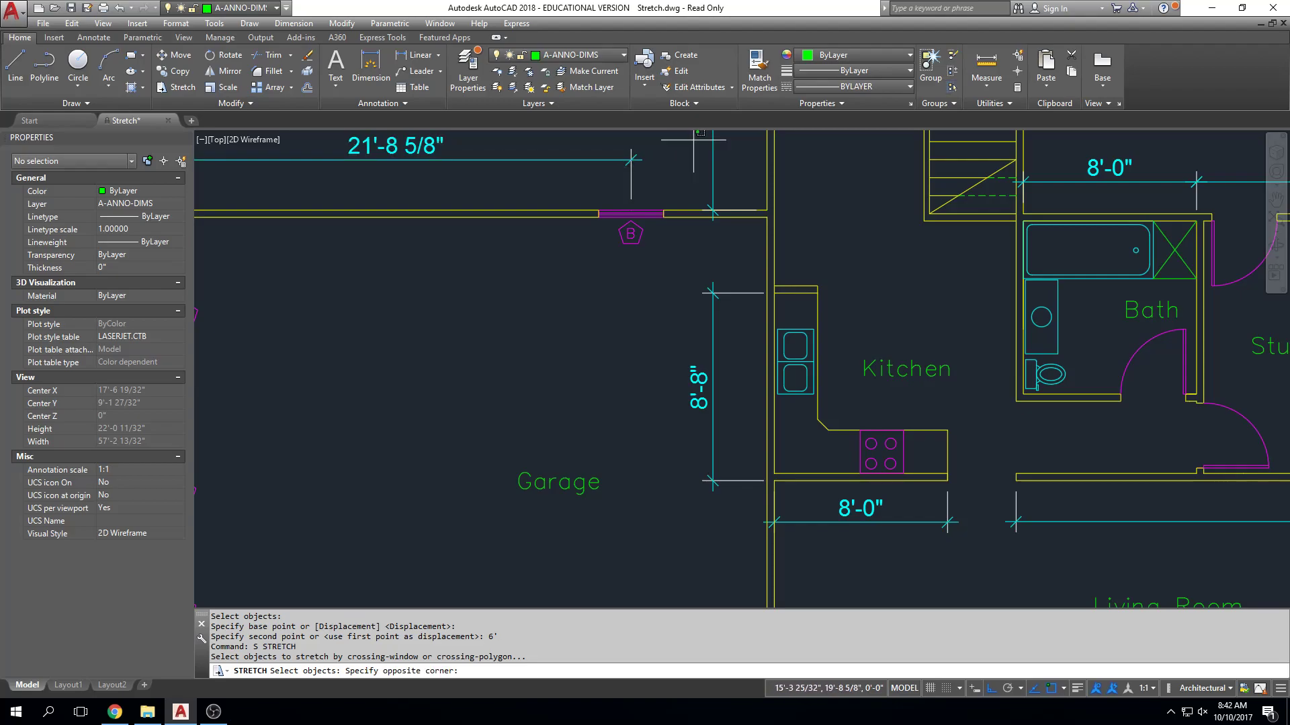
left_click(563, 264)
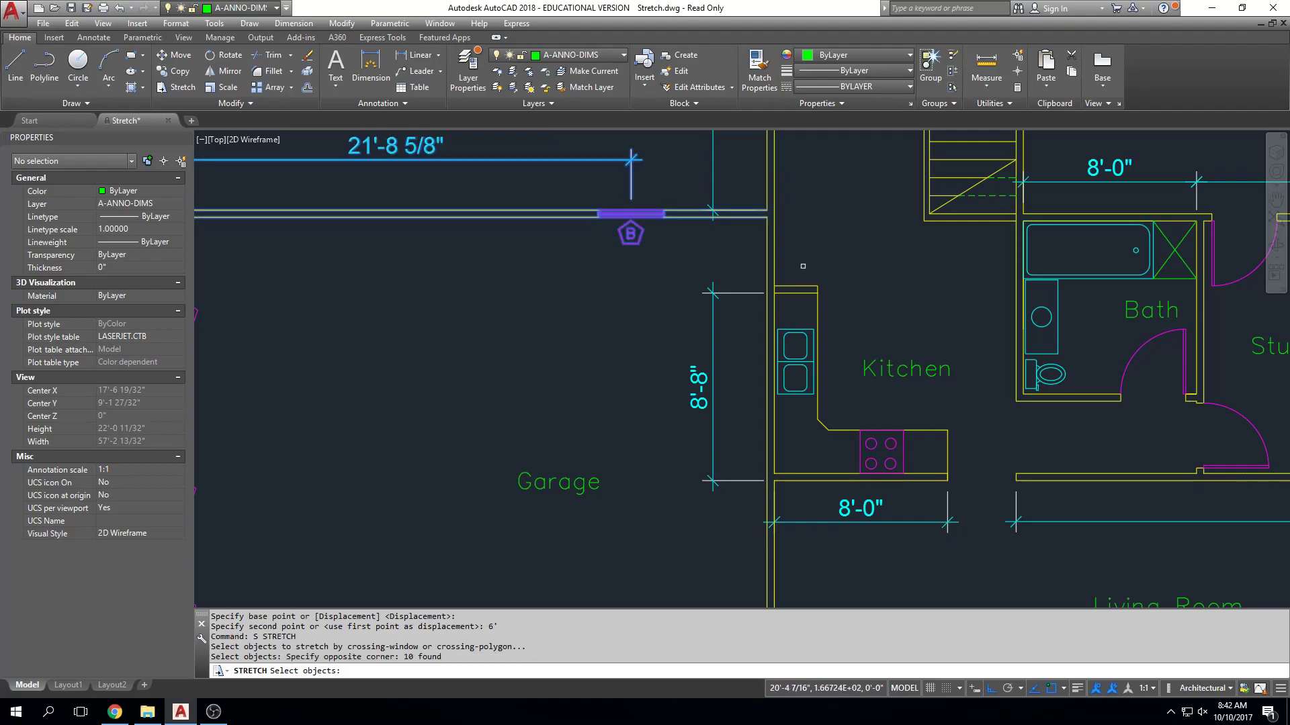
key("Return")
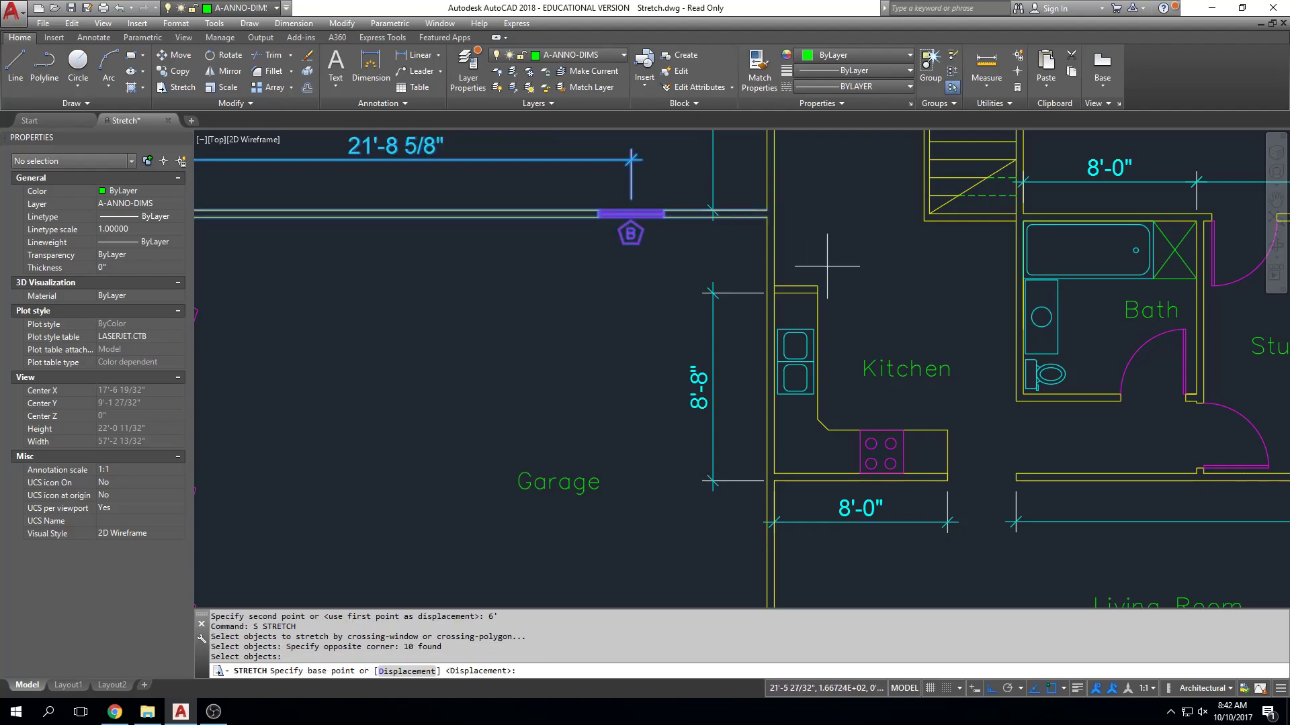
Set the stretch base point at the midpoint of the north window's outer edge and preview sliding the window west along the wall.
mouse_move(631, 173)
middle_mouse_down()
mouse_move(634, 189)
mouse_move(764, 218)
middle_mouse_up()
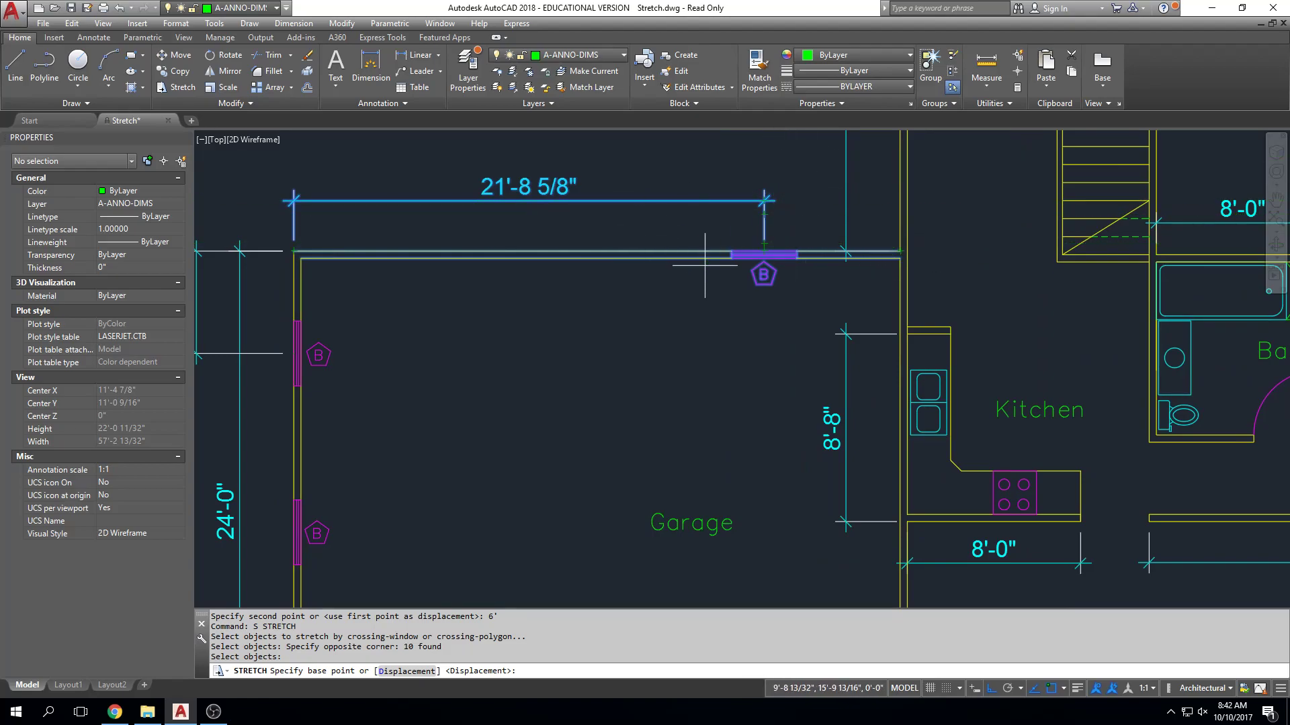
scroll(764, 255, "up", 5)
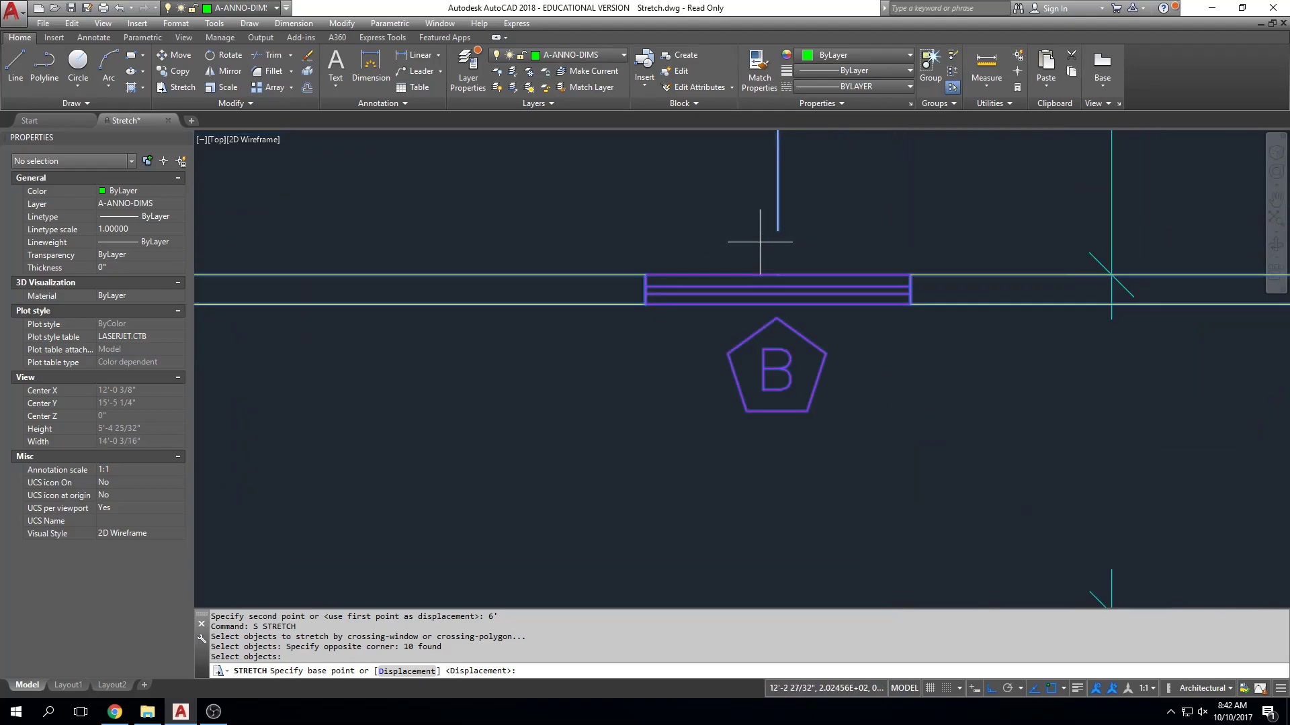
left_click(778, 275)
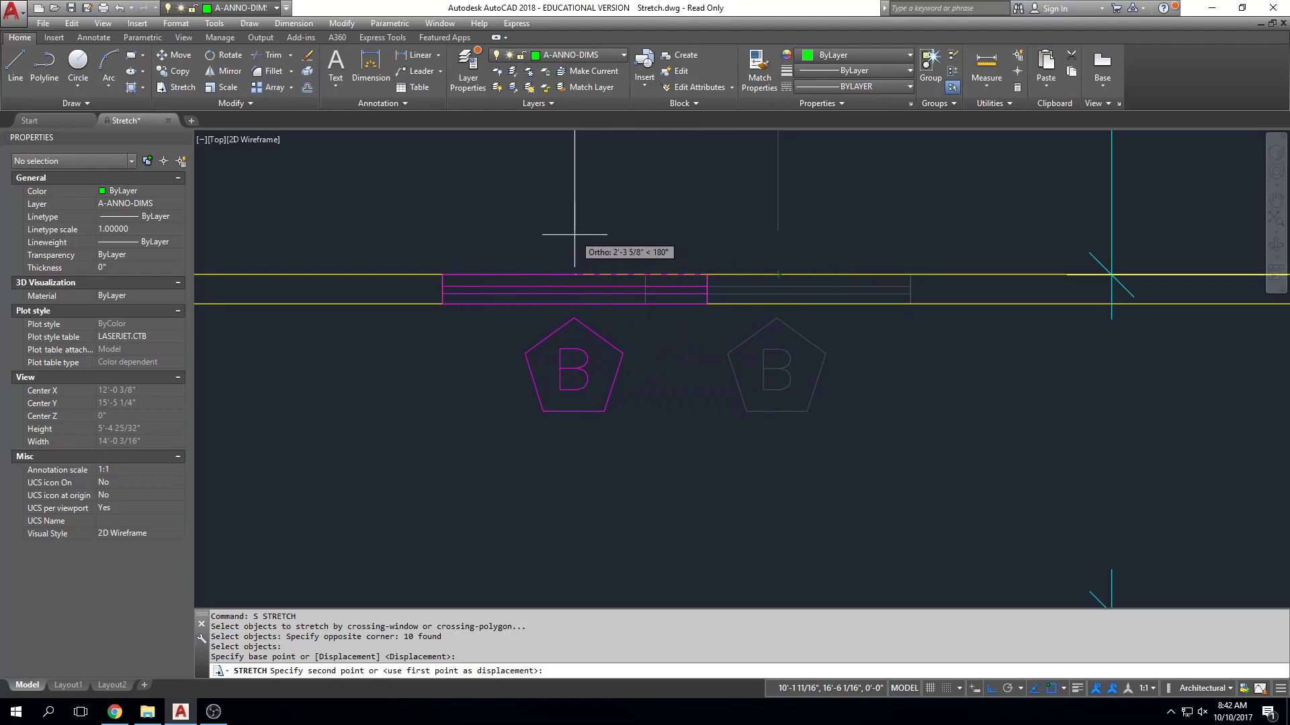
scroll(582, 235, "down", 8)
scroll(704, 212, "up", 6)
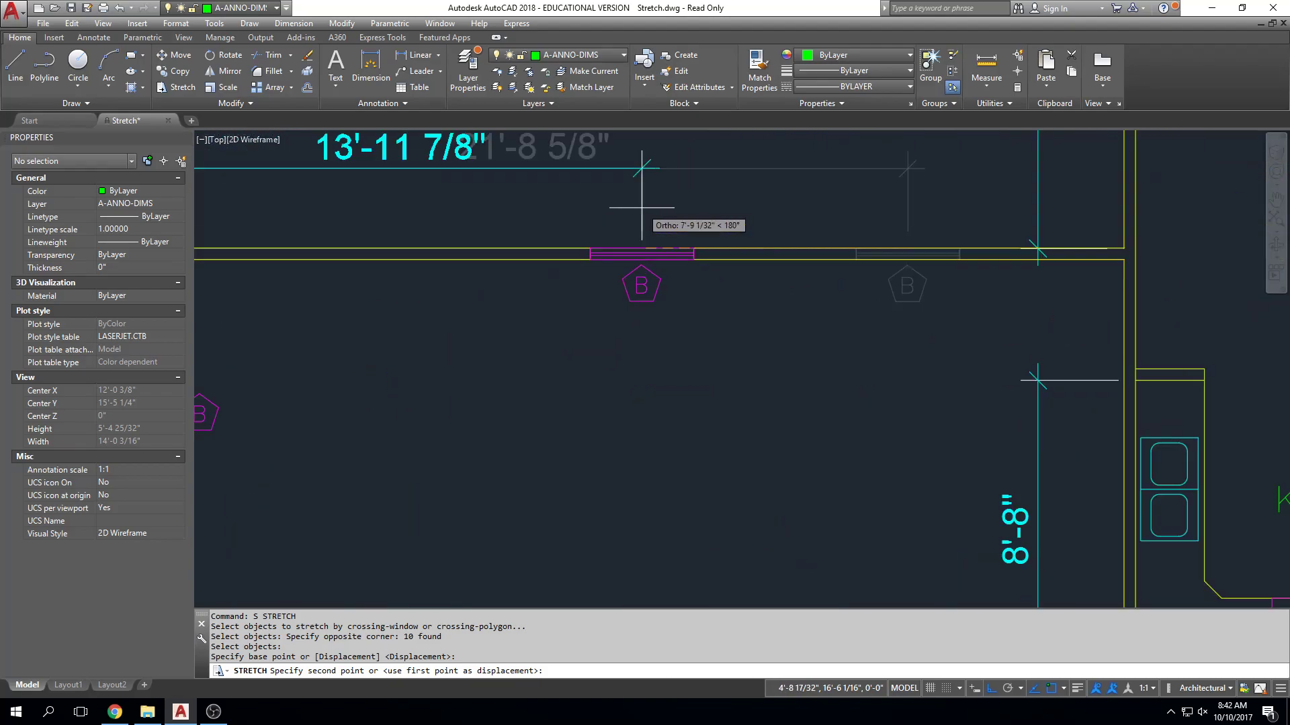
scroll(628, 224, "down", 3)
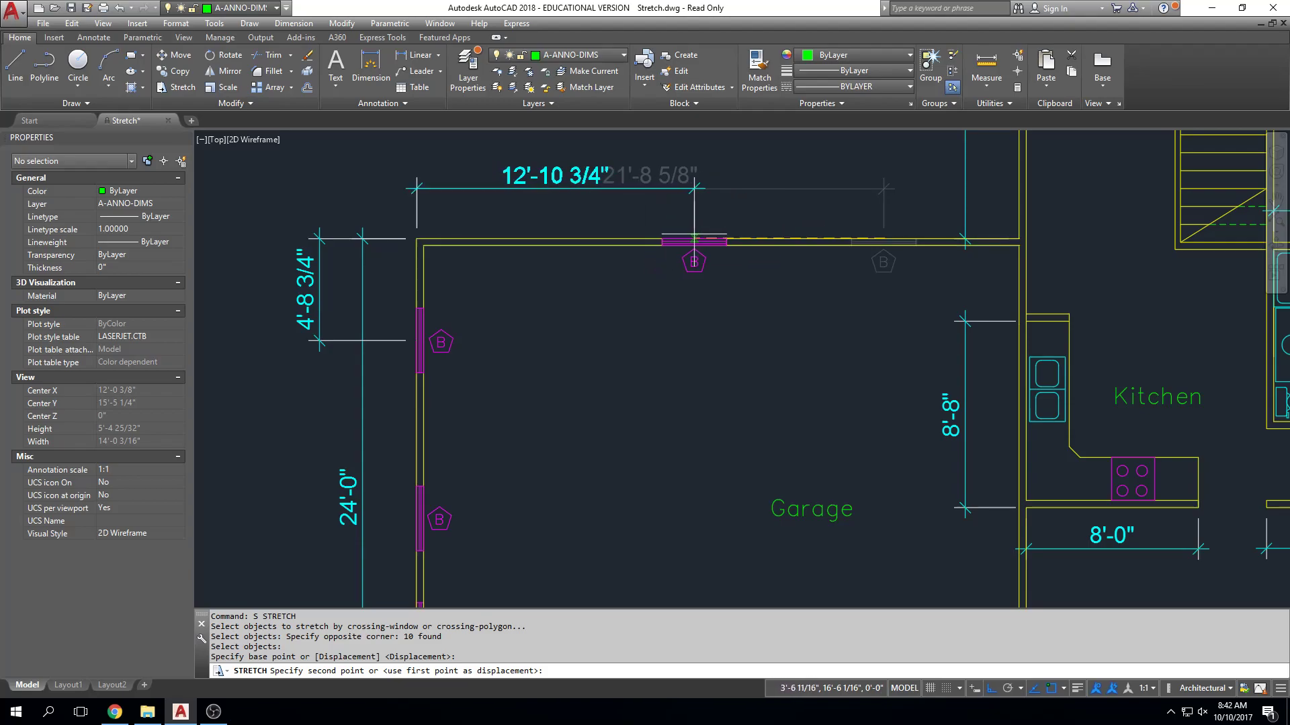
scroll(679, 239, "up", 4)
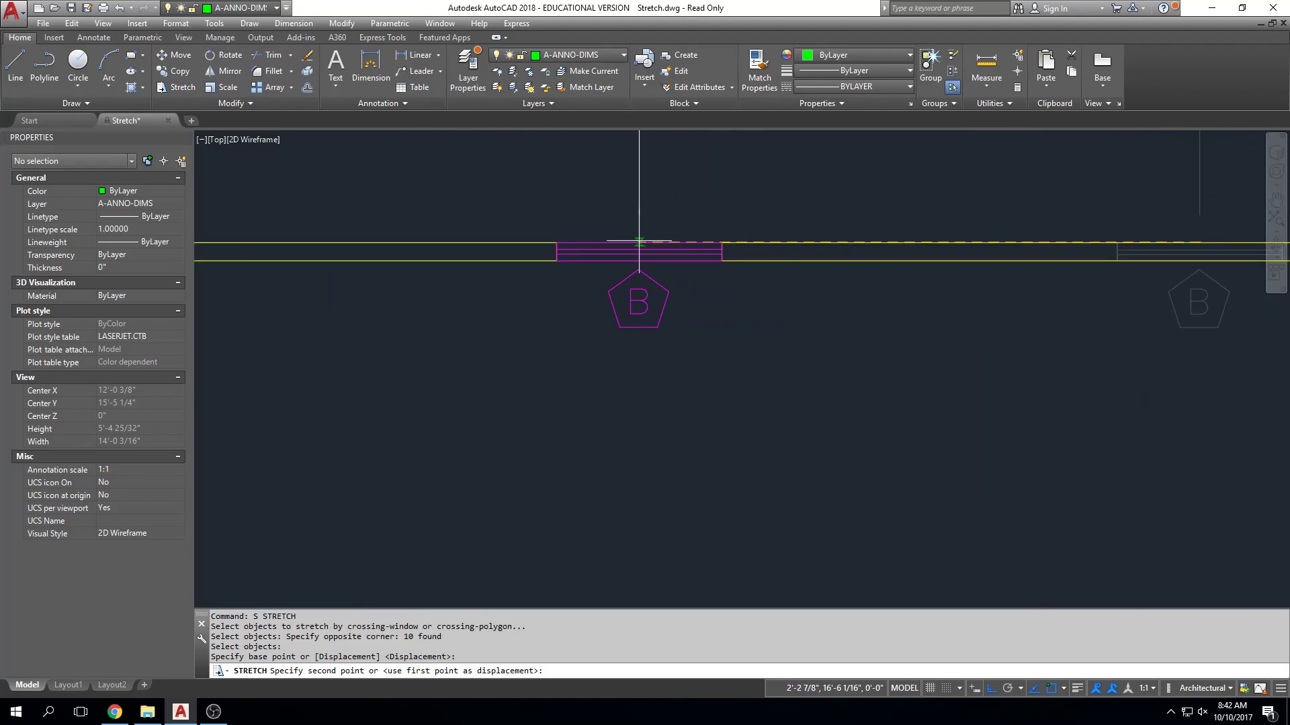
scroll(591, 245, "down", 4)
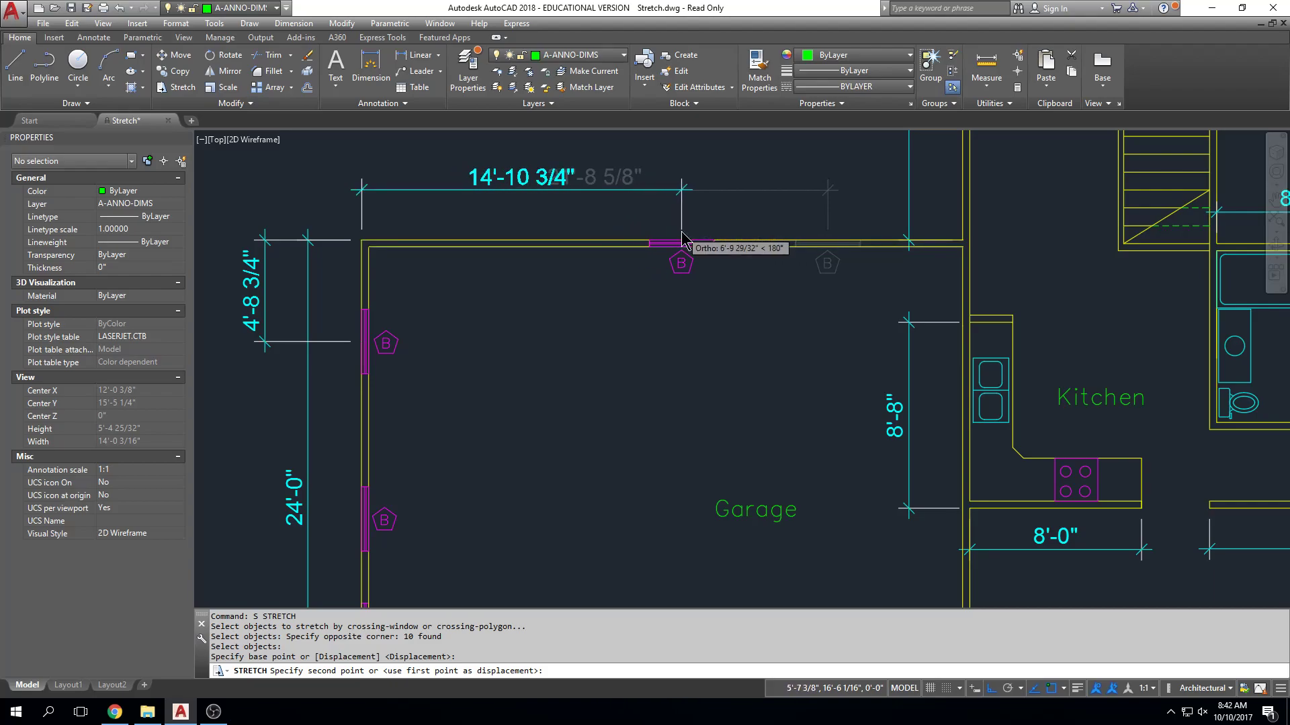
Centre the north window on the garage's north wall, using Mid Between 2 Points between the northwest and northeast outer corners.
right_click(682, 234, "shift")
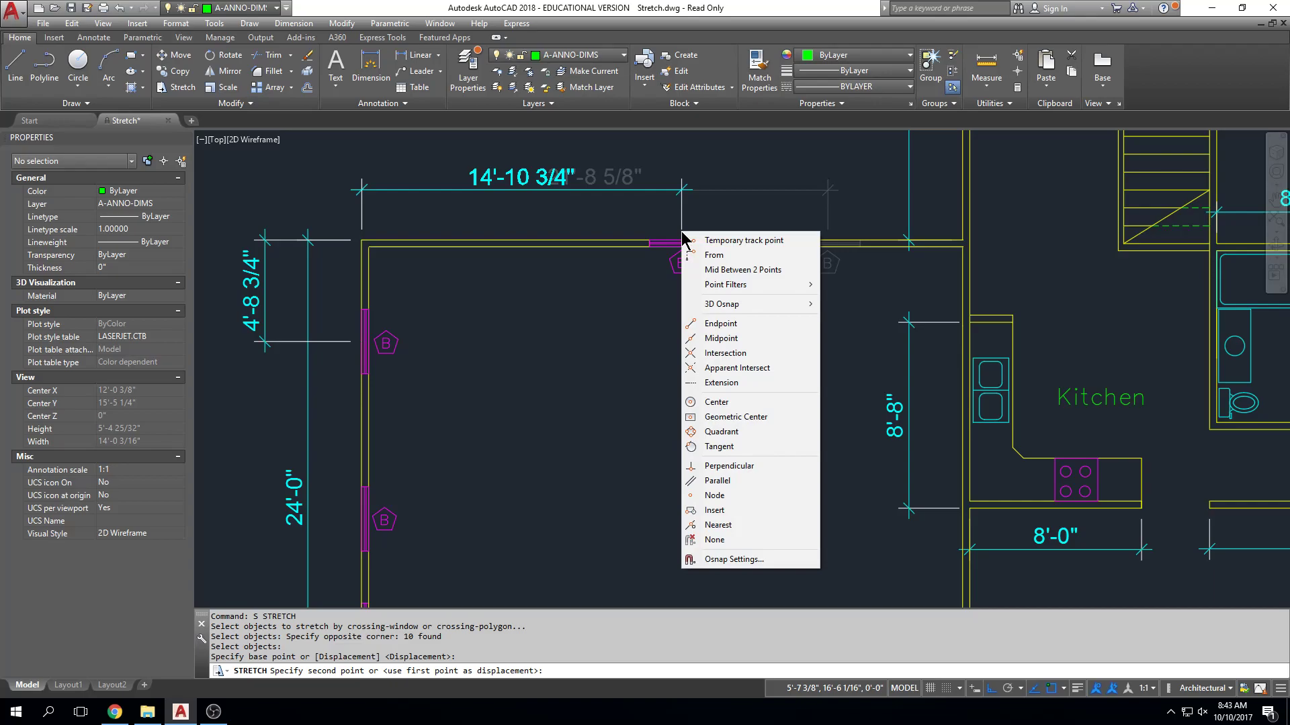
left_click(706, 270)
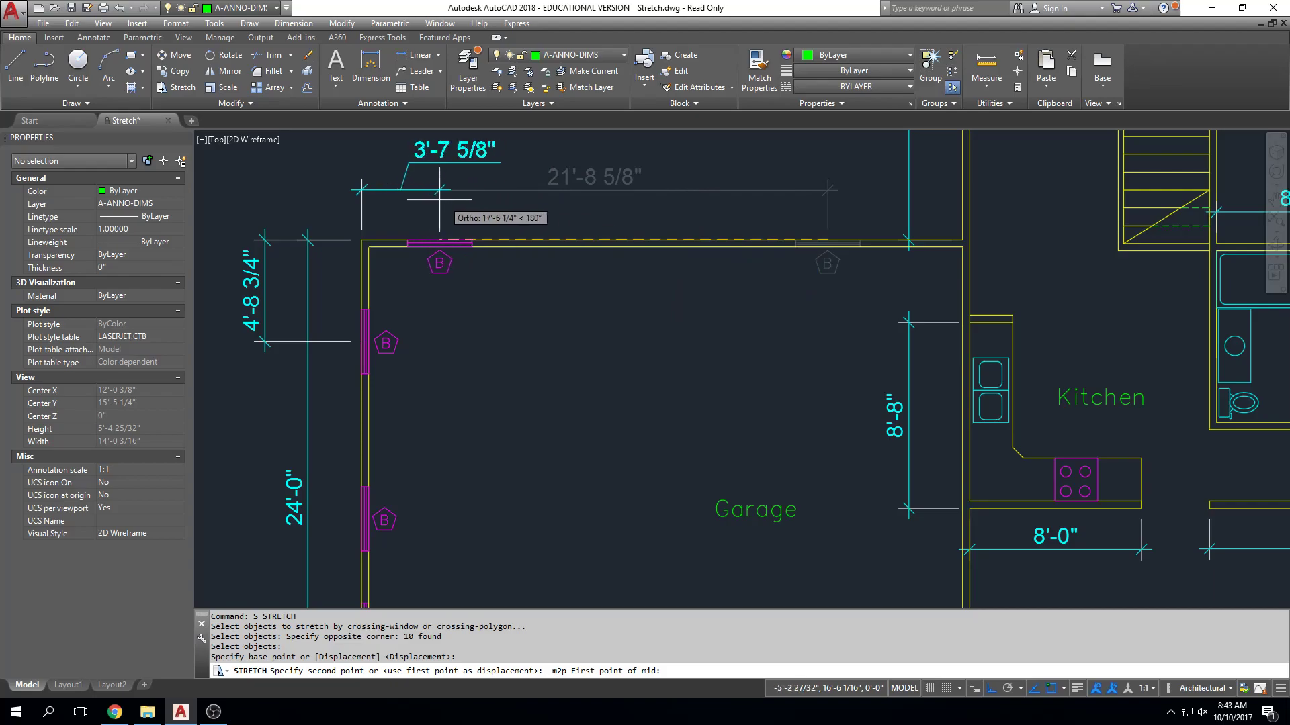
scroll(364, 228, "up", 8)
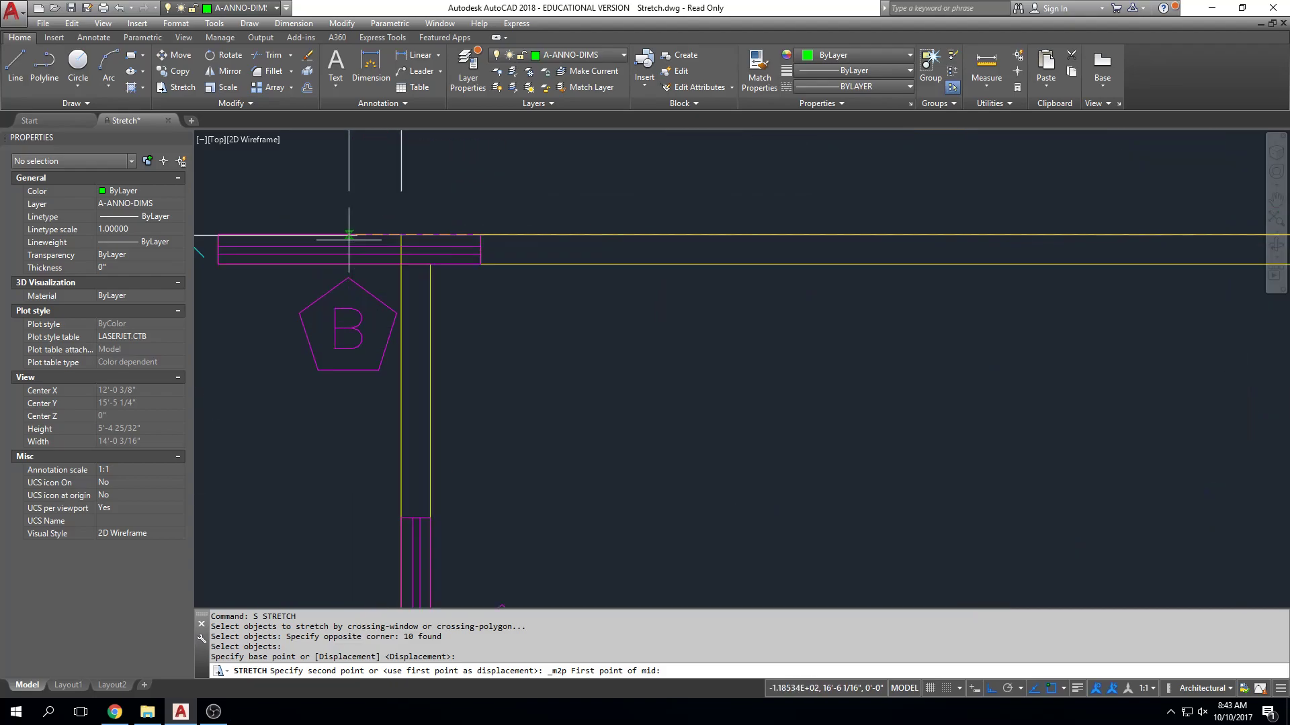
scroll(458, 246, "down", 4)
scroll(496, 236, "up", 2)
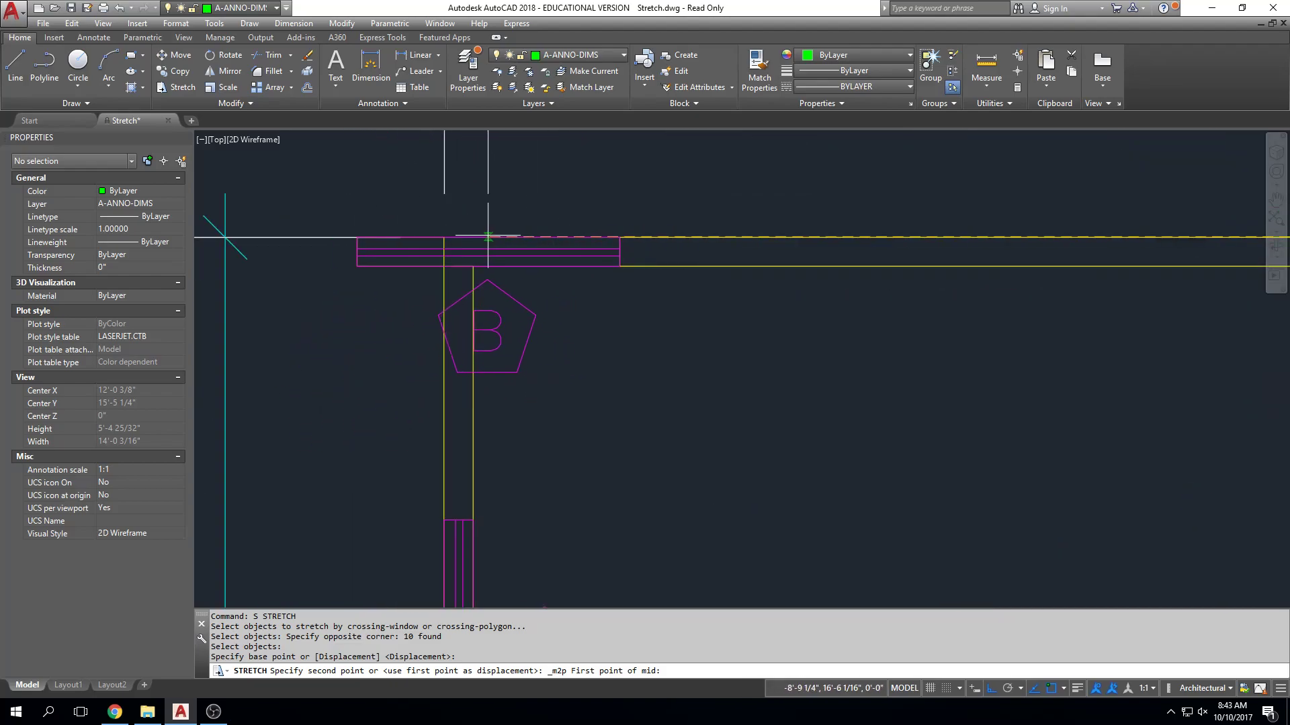
left_click(444, 236)
scroll(586, 229, "down", 4)
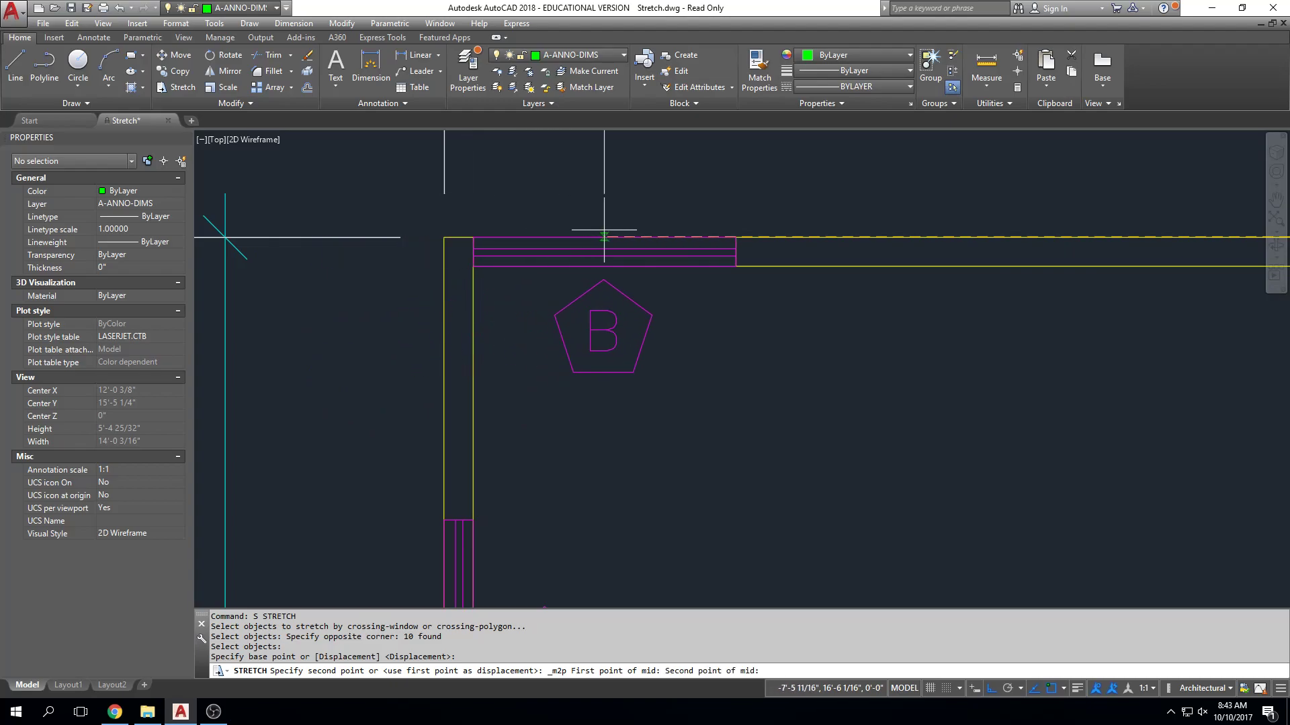
middle_click_drag(586, 229, 447, 236)
middle_click_drag(653, 224, 544, 236)
middle_click_drag(759, 211, 578, 228)
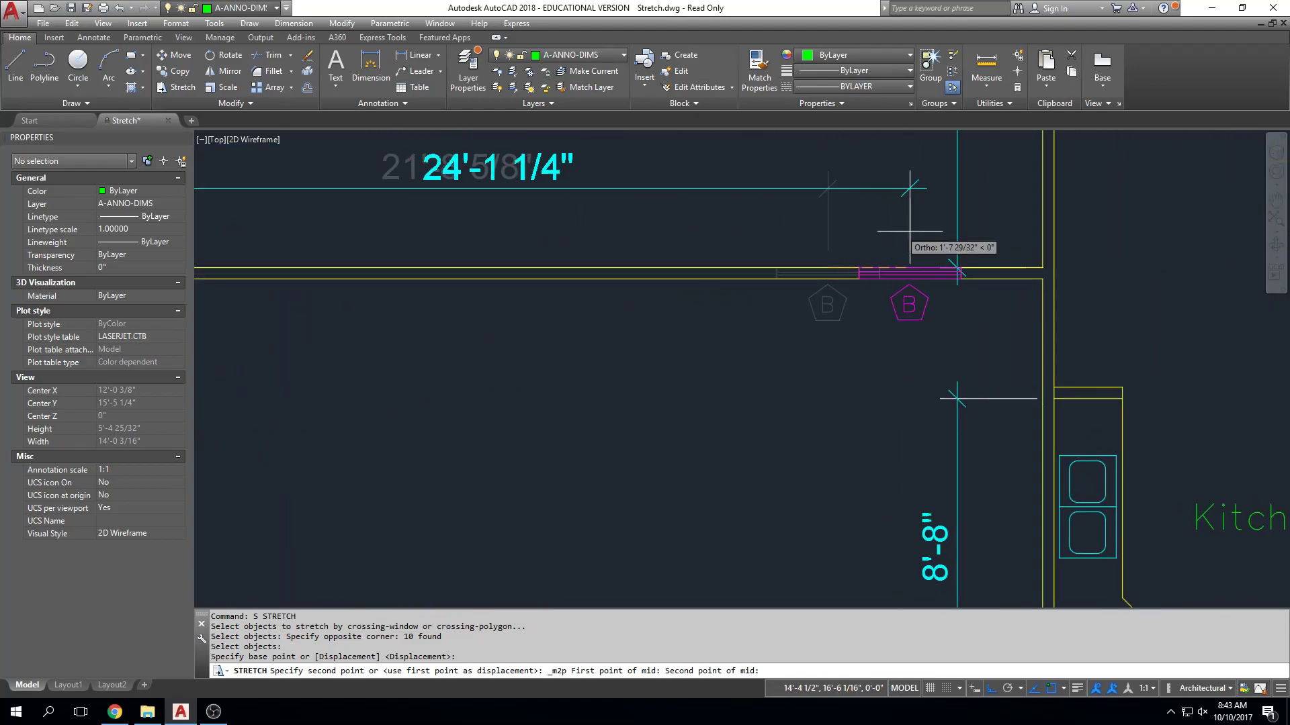
scroll(975, 189, "up", 4)
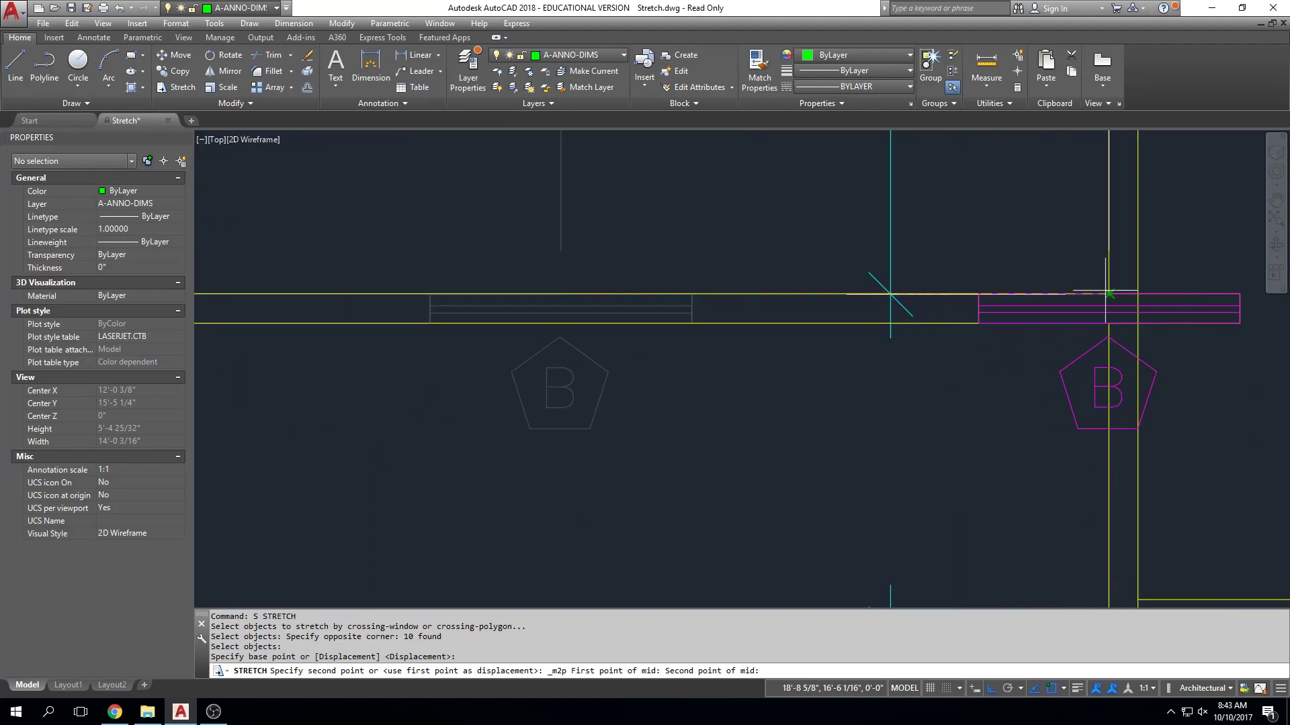
left_click(1109, 294)
scroll(992, 288, "down", 8)
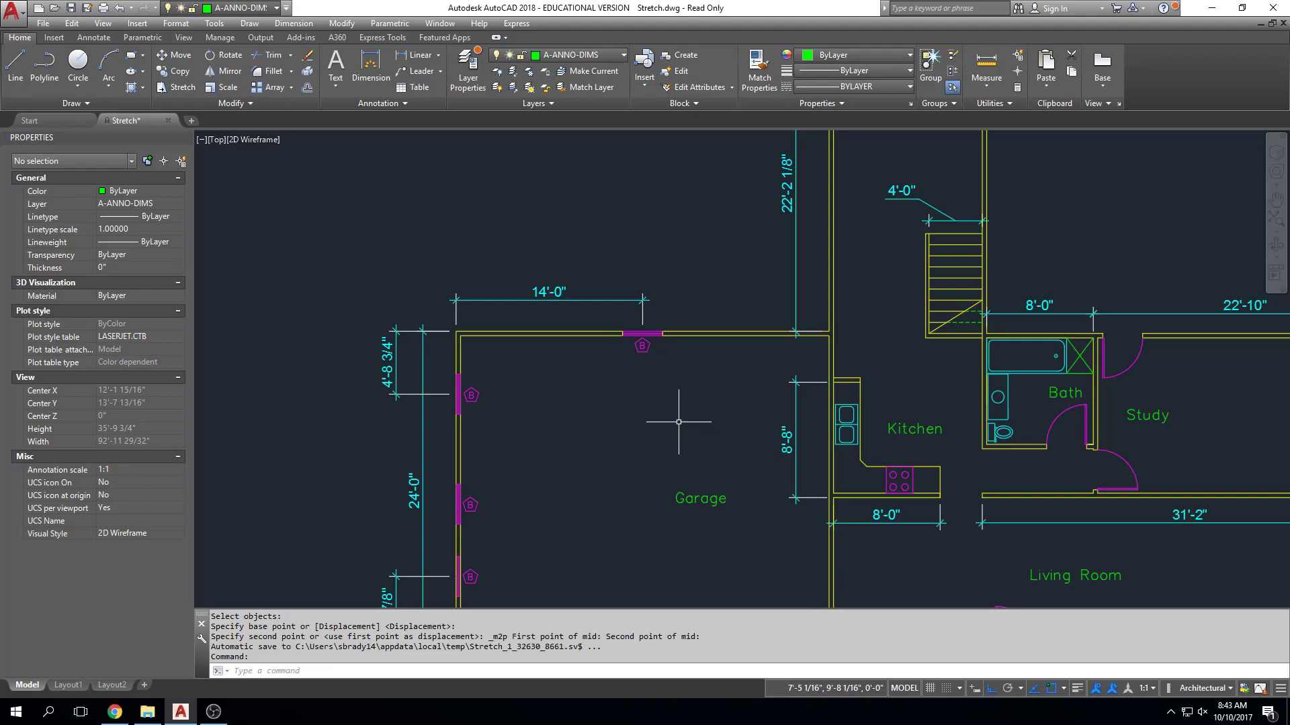
Undo the last stretch of the garage's north window.
type("u")
key("Return")
type("u")
key("Return")
middle_click_drag(527, 273, 679, 337)
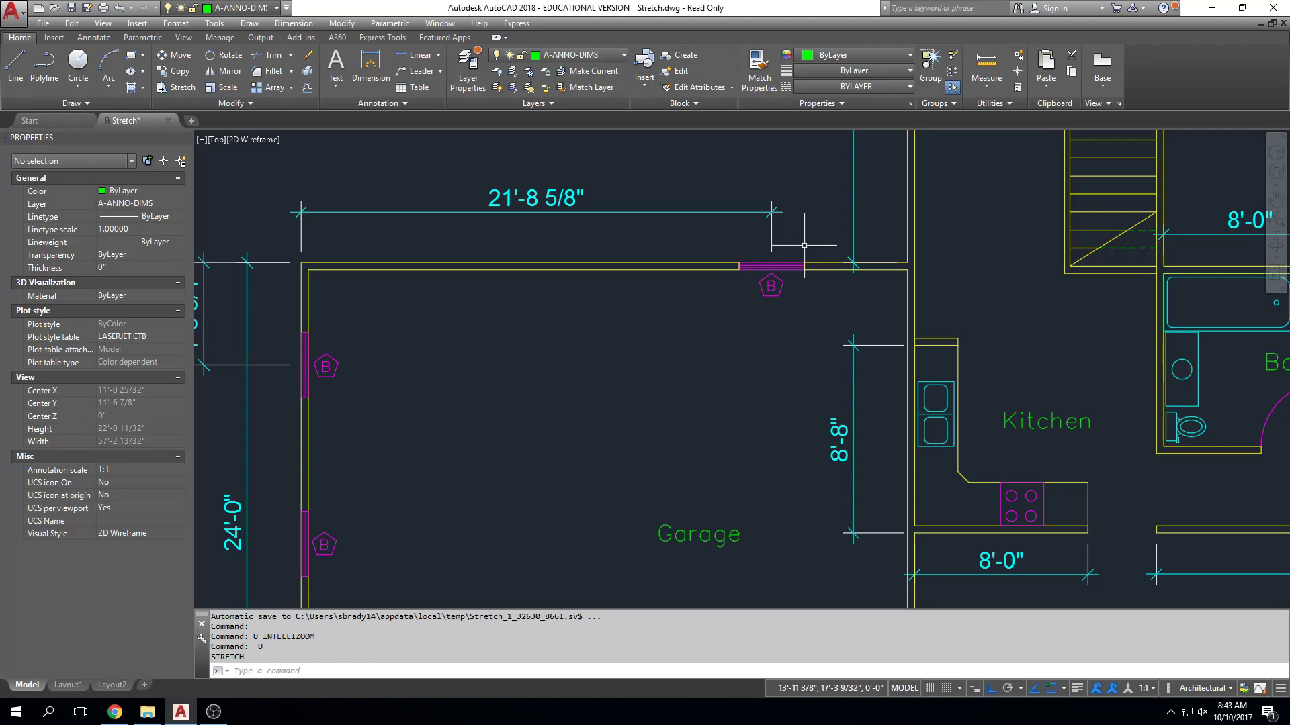
key("Escape")
key("Escape")
Stretch the garage's north window, B tag and dimension end with a crossing window, basing it at the midpoint of the window's outer edge.
type("s")
key("Return")
left_click(820, 175)
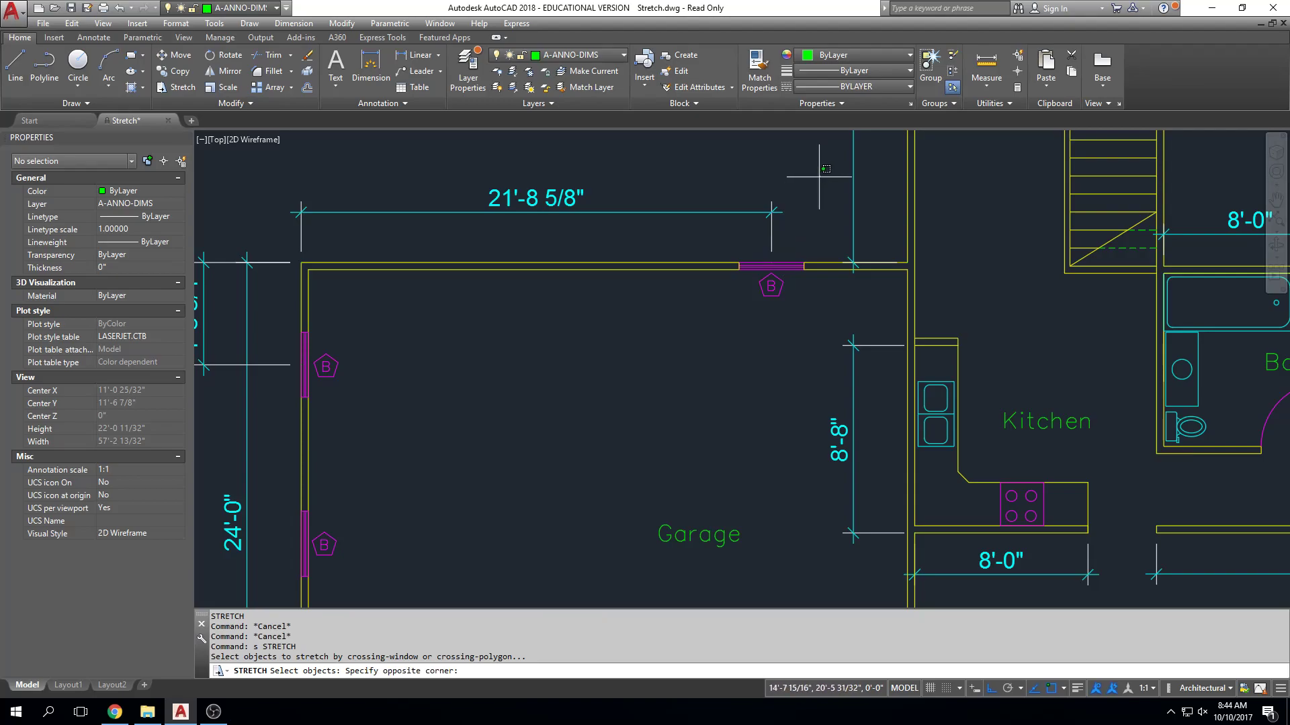
left_click(704, 328)
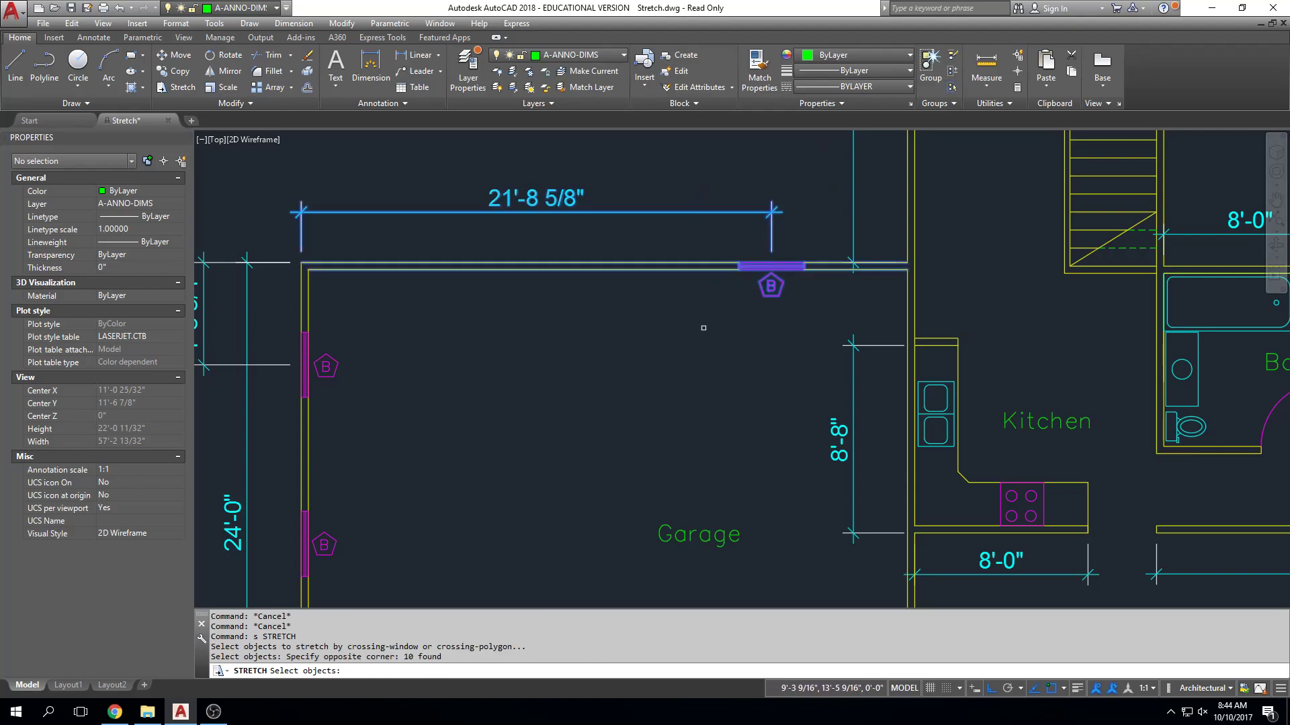
key("Return")
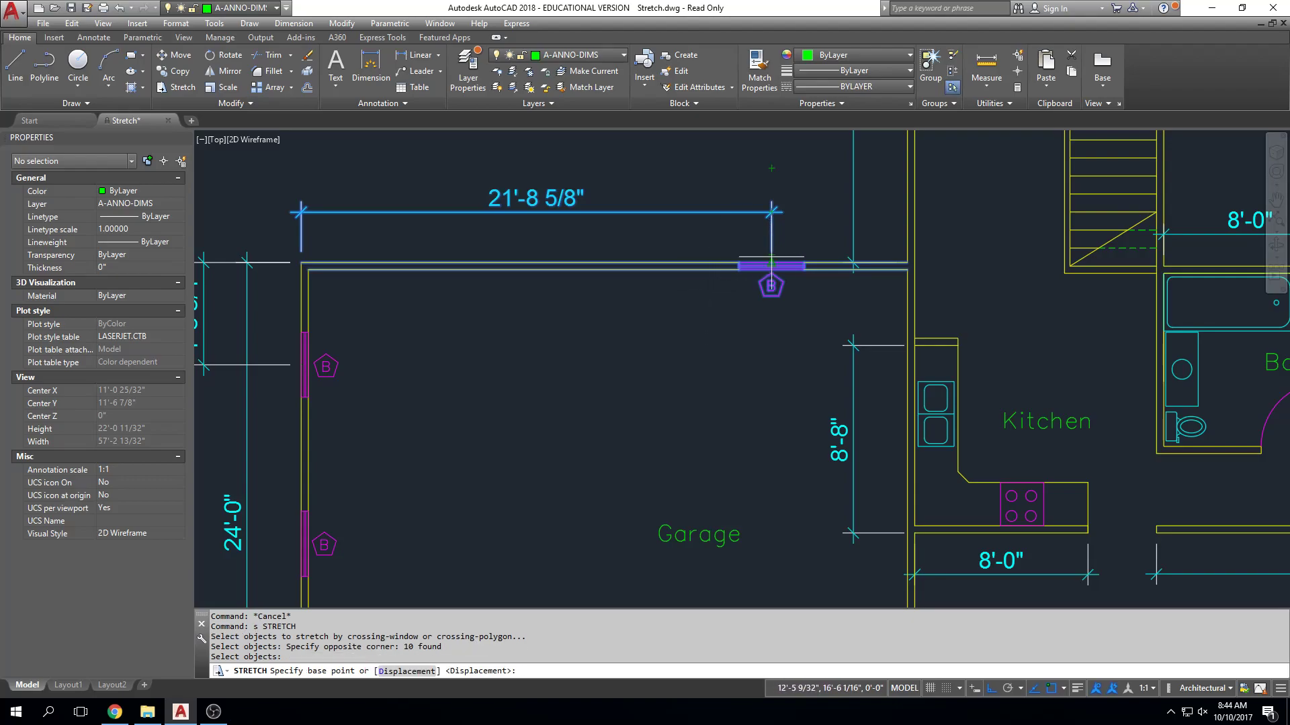
scroll(771, 265, "up", 2)
left_click(771, 266)
scroll(767, 262, "down", 2)
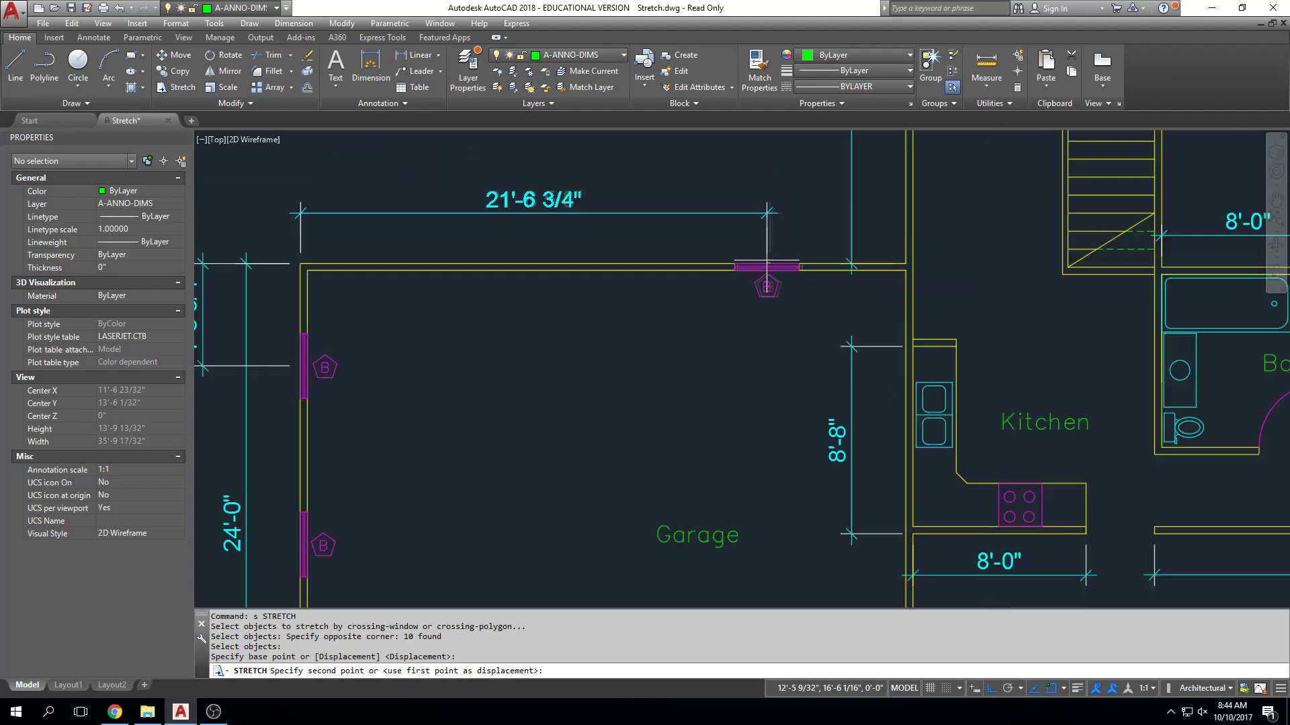
Place the stretched north window at Mid Between 2 Points, using the garage's northwest and northeast outer corners.
right_click(766, 264, "shift")
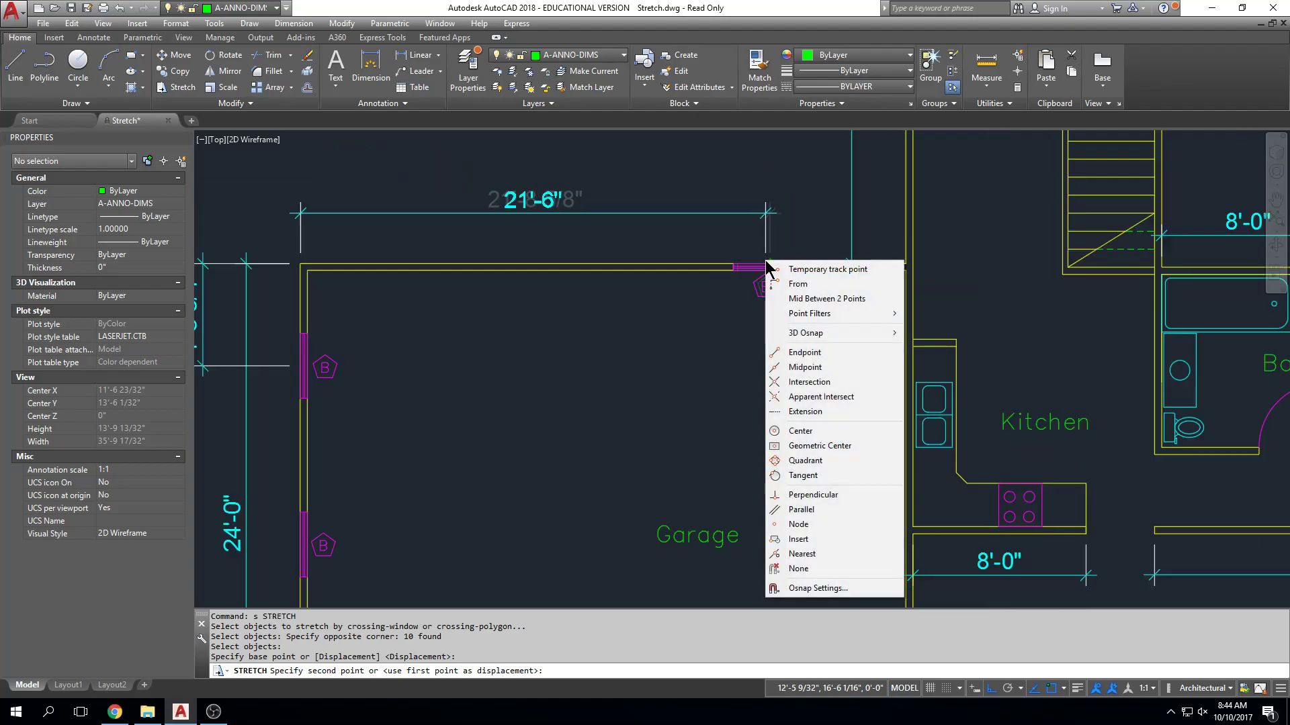
left_click(804, 299)
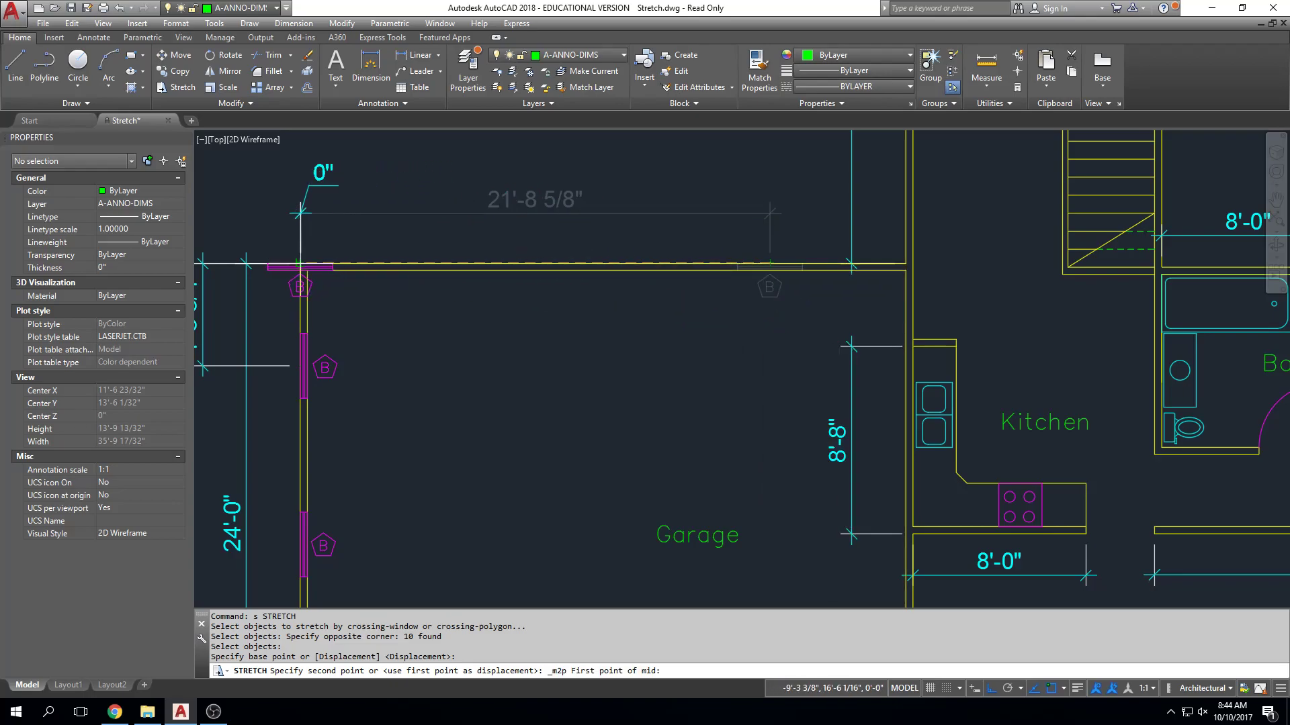
left_click(300, 267)
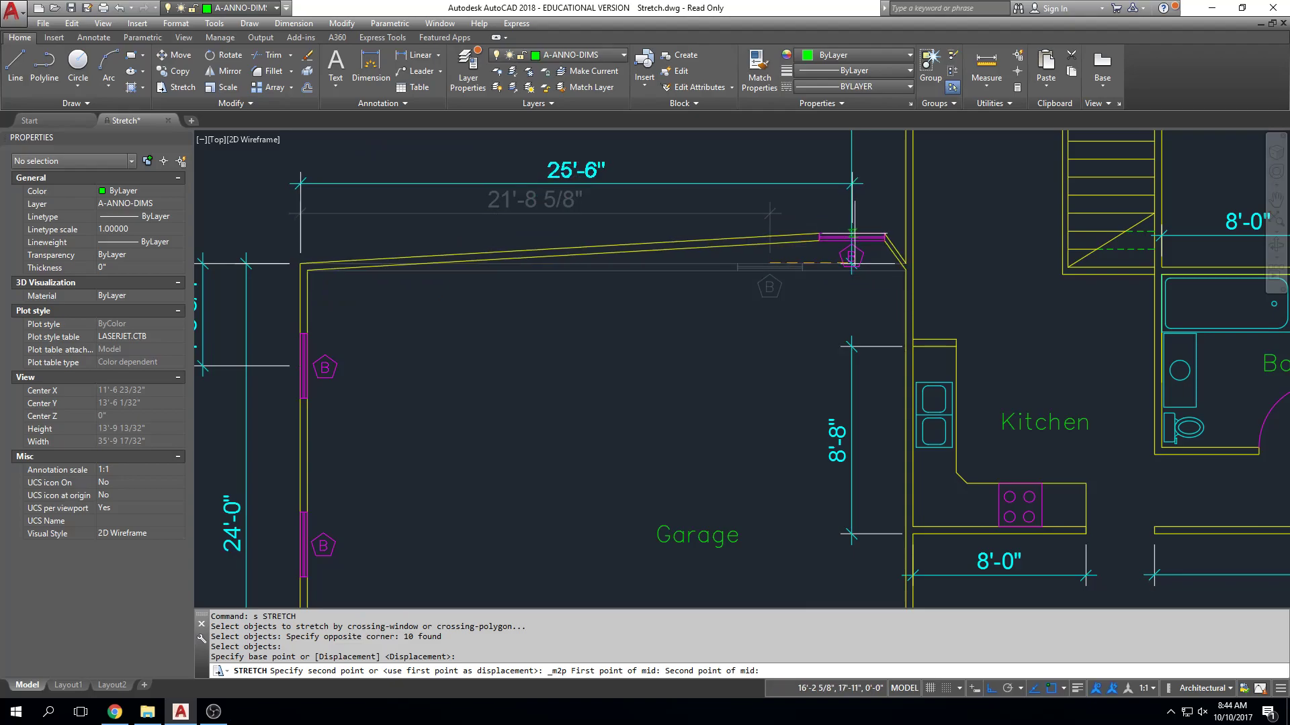
left_click(905, 267)
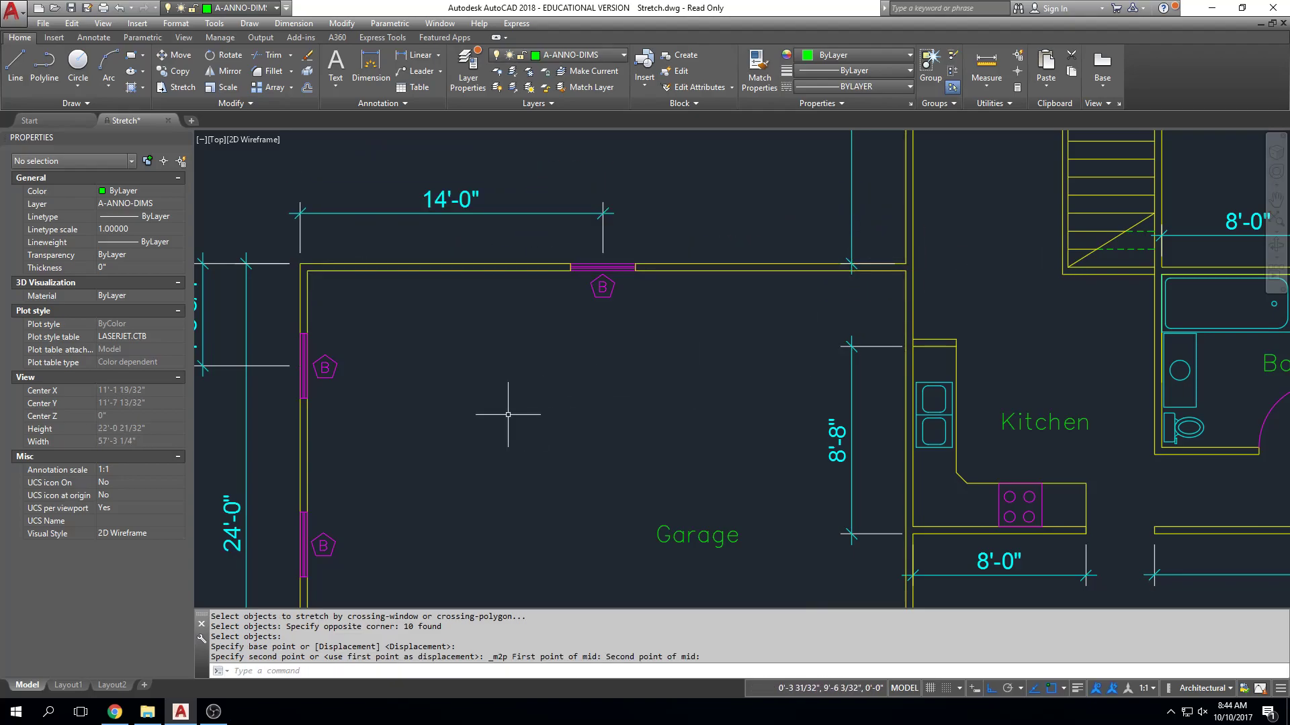
Start stretching the middle west-wall window and its B tag, with the base point at the window's outer-edge midpoint and Ortho on.
middle_click_drag(511, 417, 626, 220)
scroll(629, 309, "down", 3)
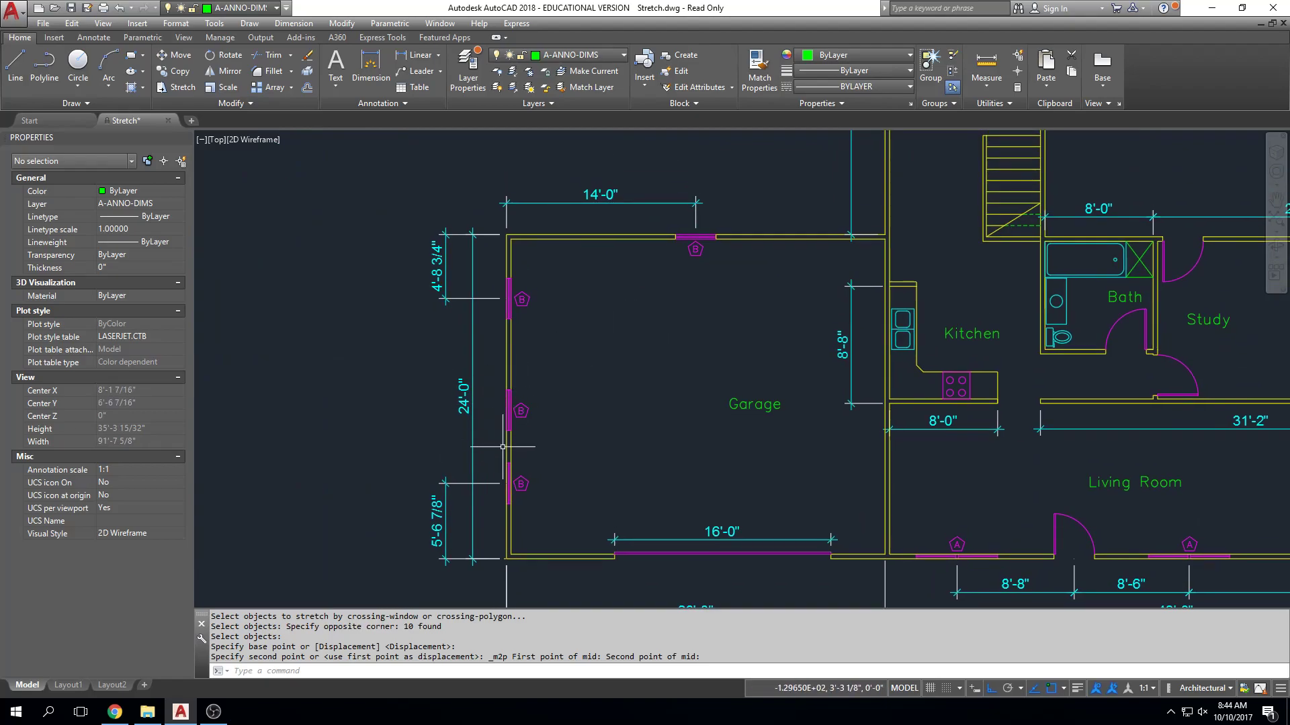
type("s")
key("Return")
left_click(549, 368)
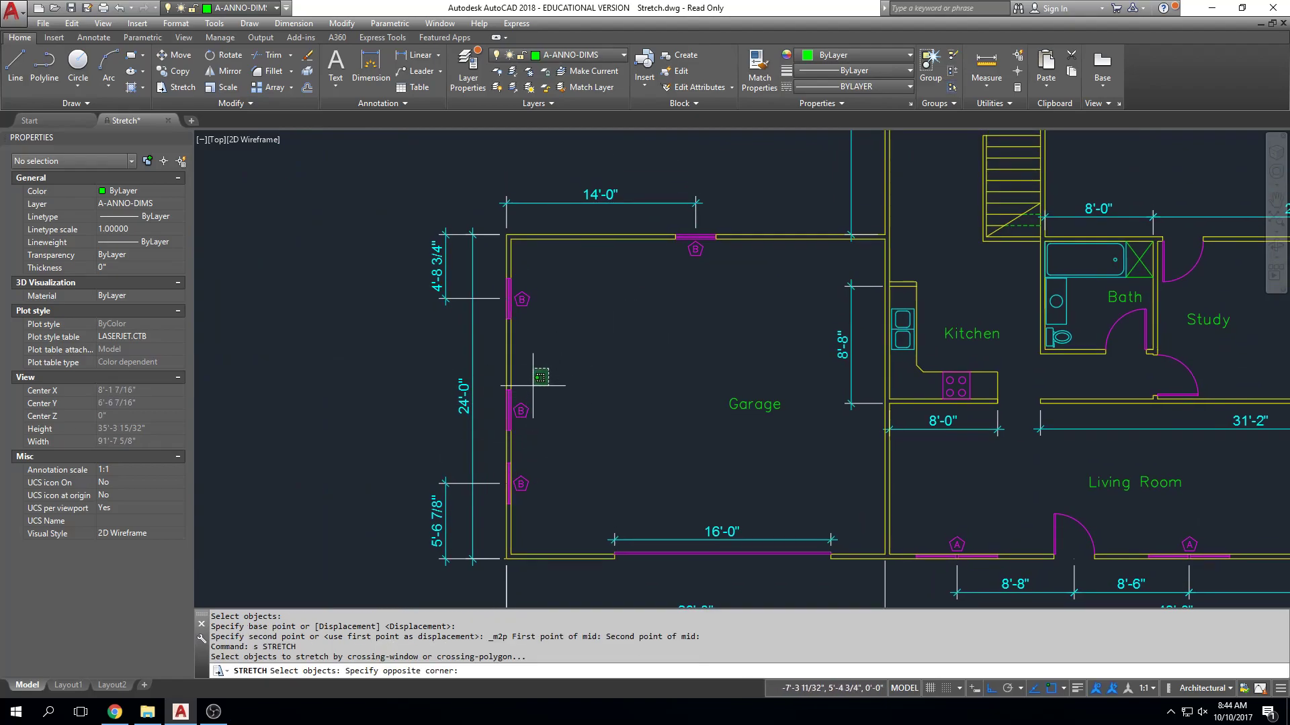
left_click(496, 435)
key("Return")
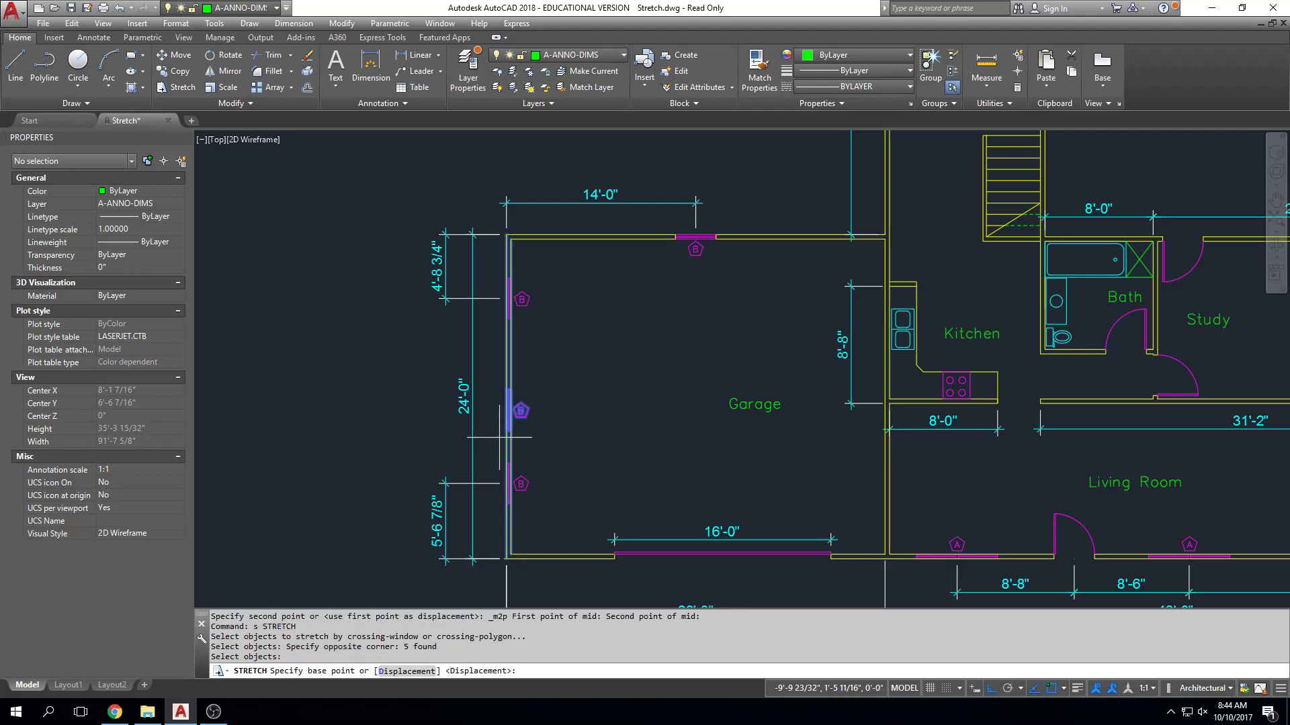
scroll(501, 435, "up", 6)
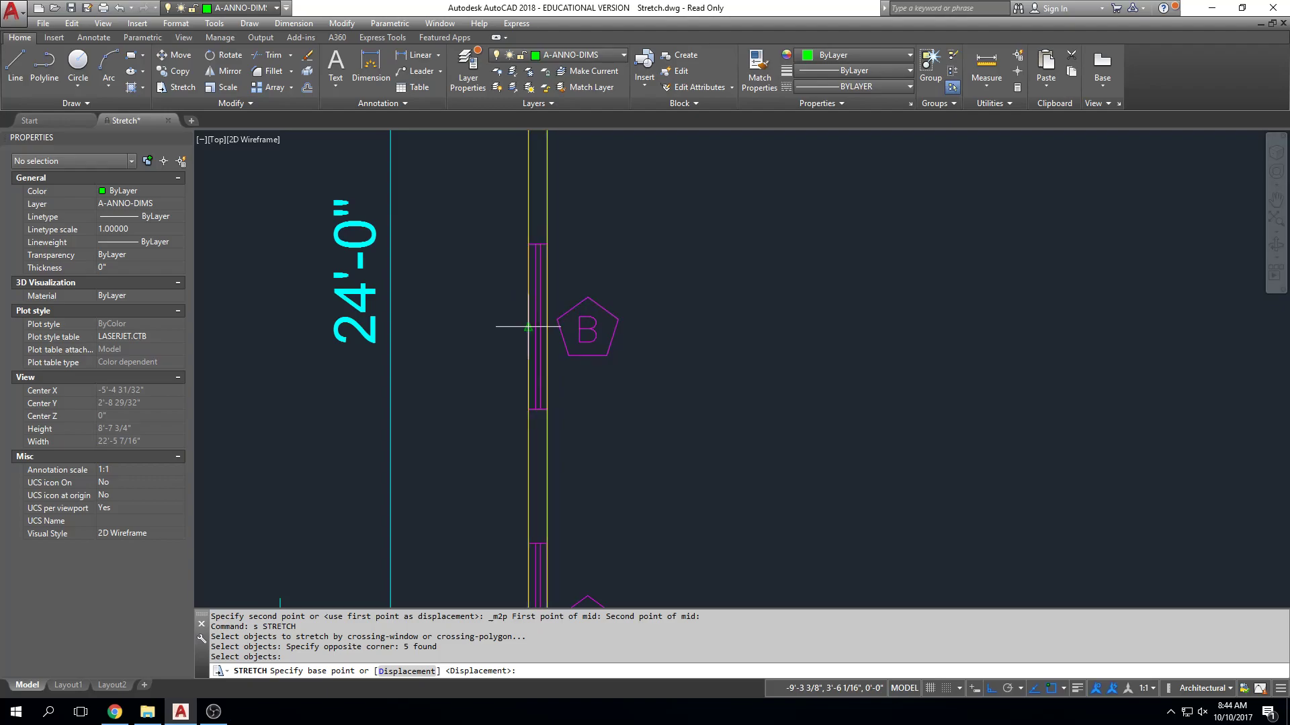
left_click(528, 327)
key("F8")
Centre the middle window on the garage's west wall with Mid Between 2 Points, using the southwest and northwest outer corners.
right_click(528, 327, "shift")
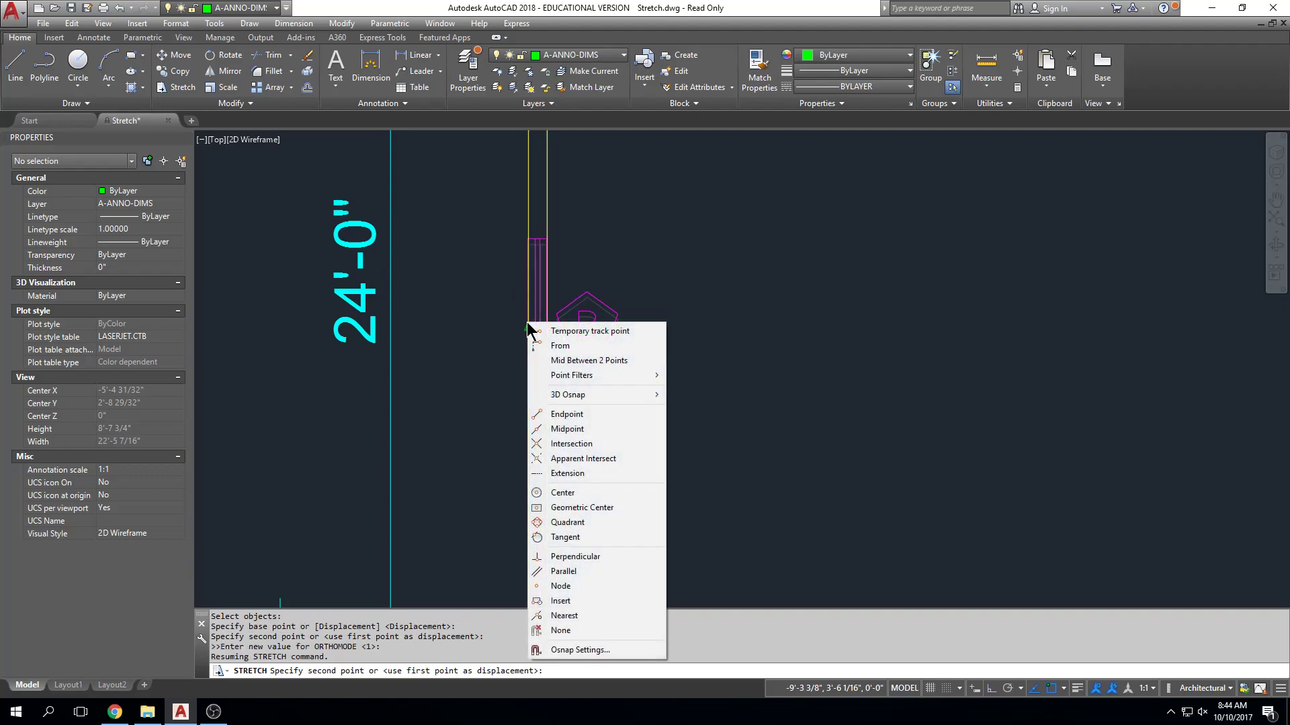
left_click(587, 362)
scroll(589, 377, "down", 3)
scroll(558, 467, "up", 3)
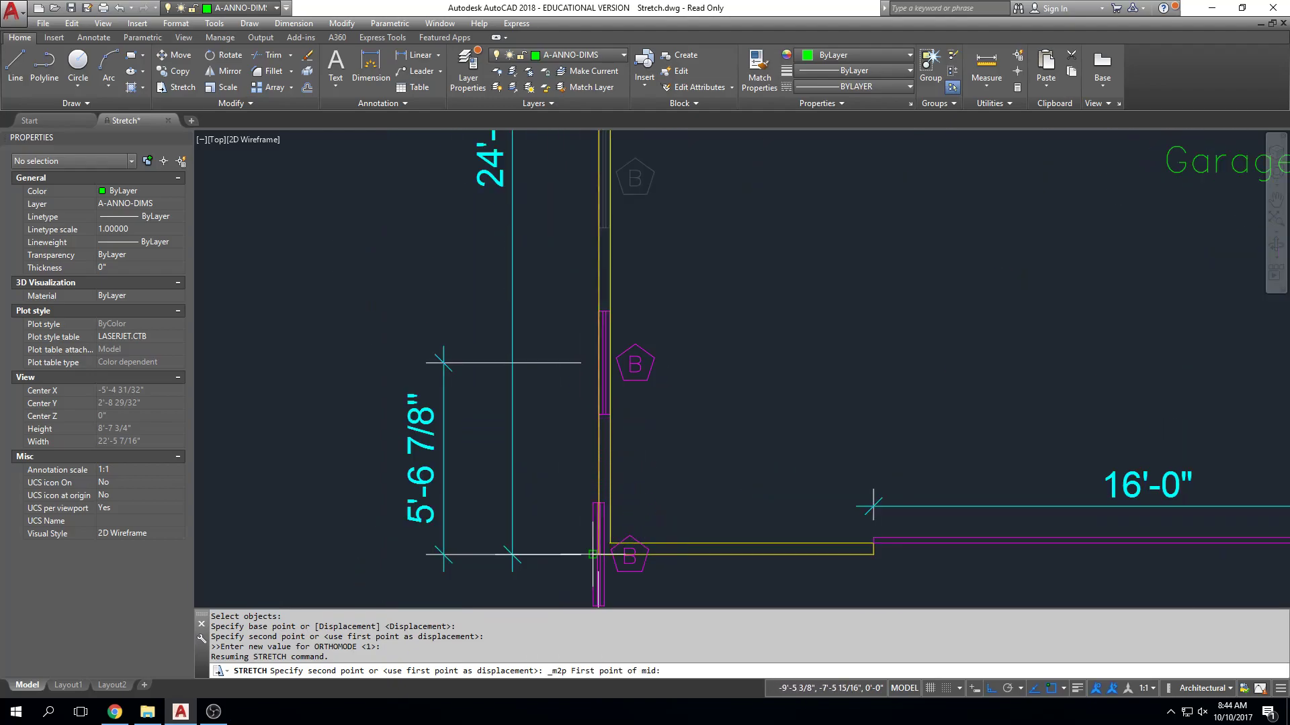
left_click(598, 556)
scroll(598, 424, "down", 3)
middle_click_drag(597, 424, 592, 628)
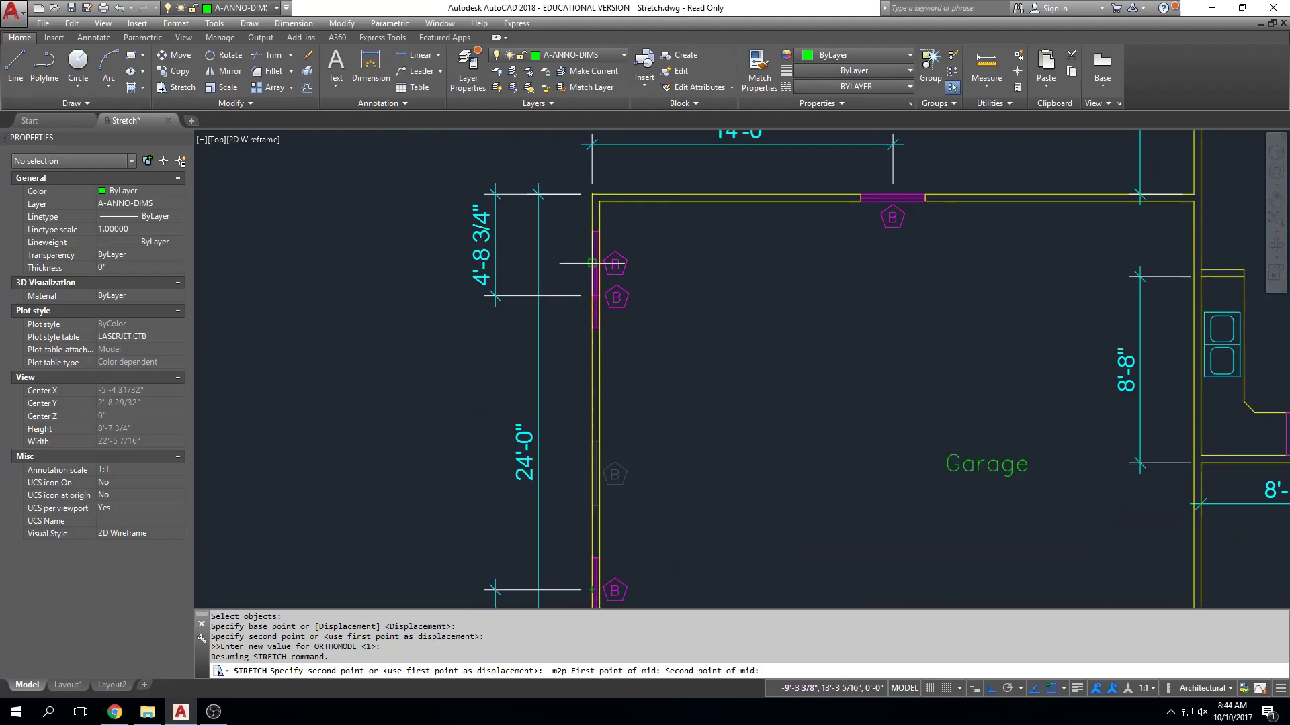
left_click(593, 197)
Start stretching the northernmost west-wall window, its B tag and its dimension's south end, with the base point at the outer-edge midpoint.
scroll(724, 324, "down", 2)
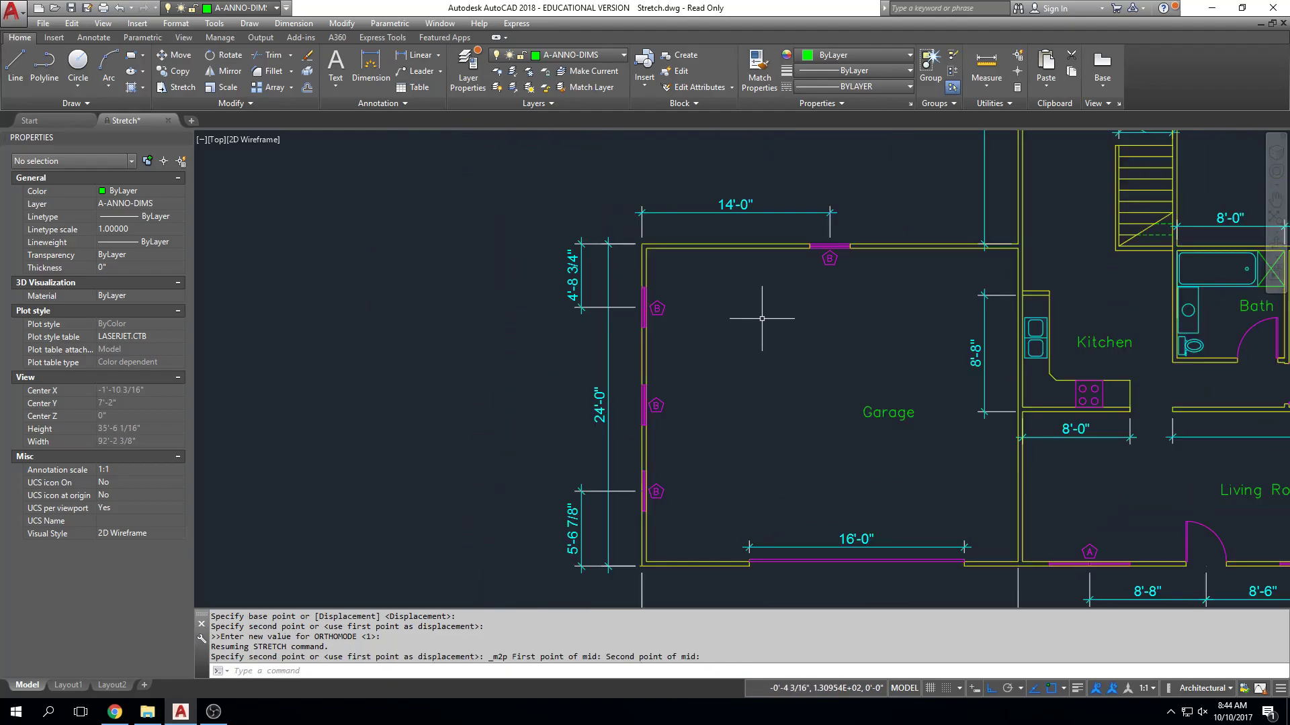
middle_click_drag(670, 428, 686, 373)
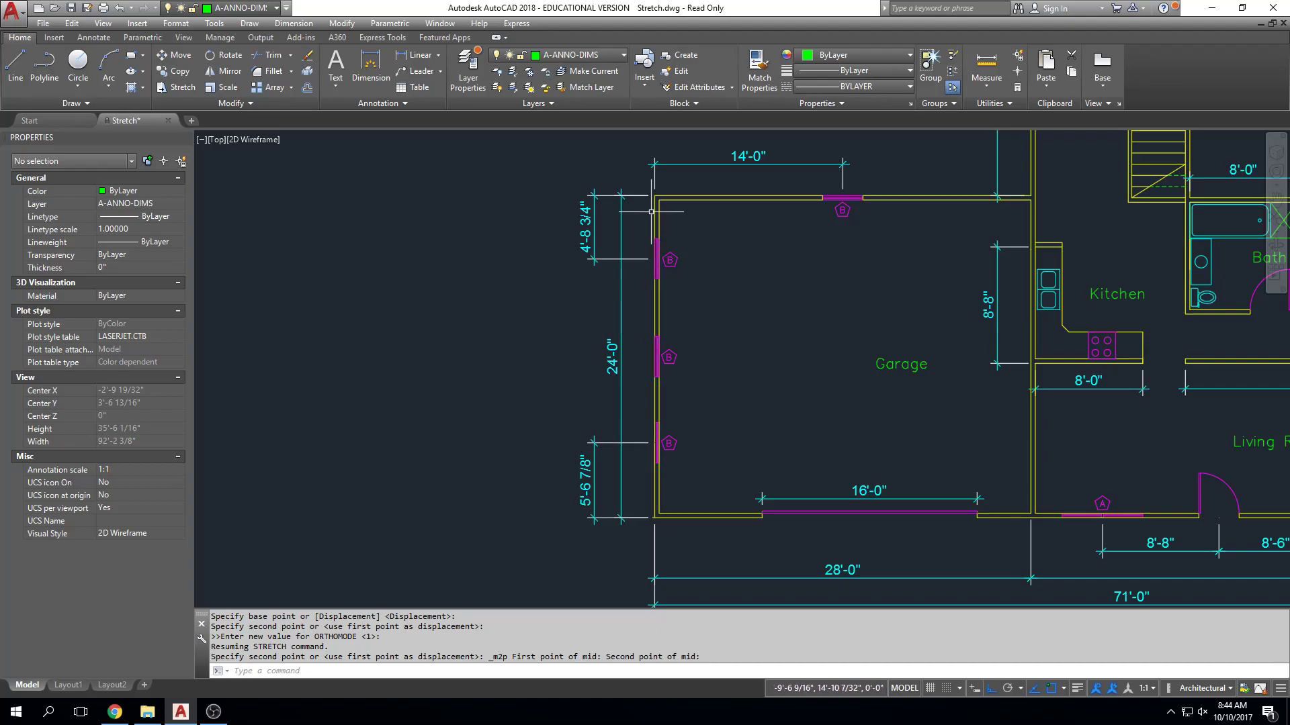
scroll(653, 232, "up", 2)
type("s")
key("Return")
left_click(759, 224)
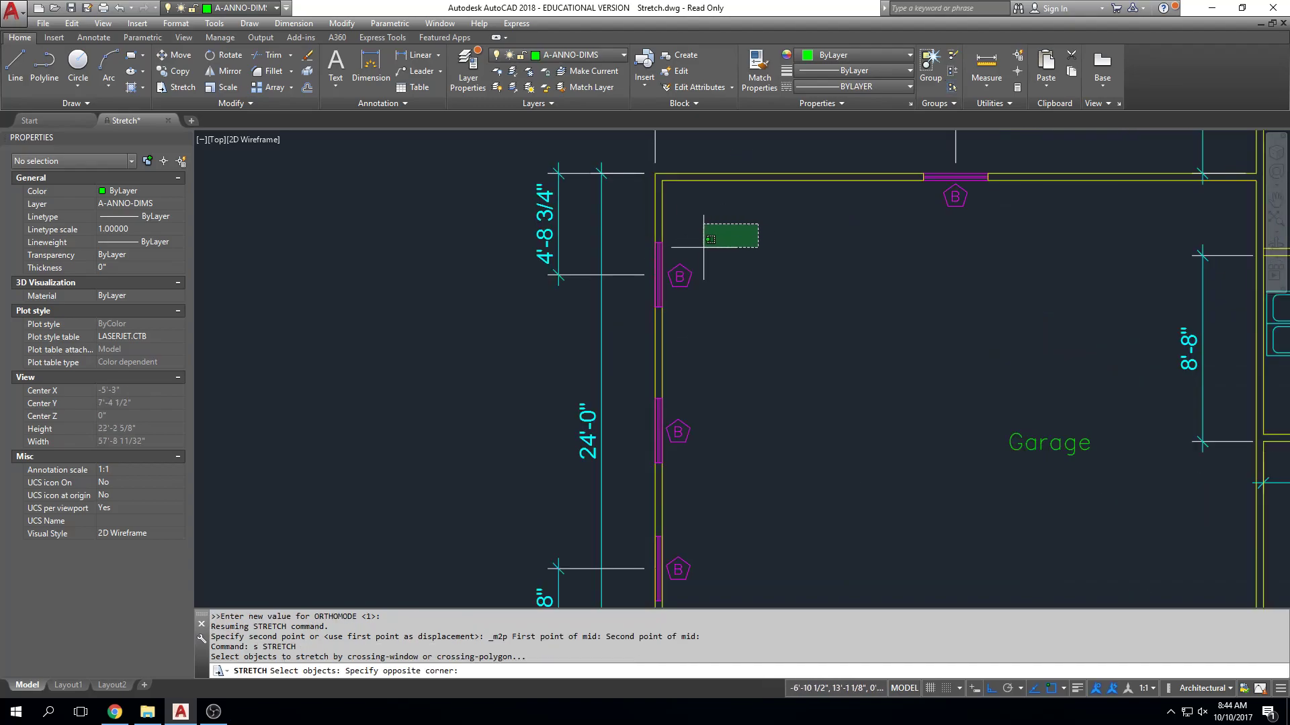
left_click(638, 335)
key("Return")
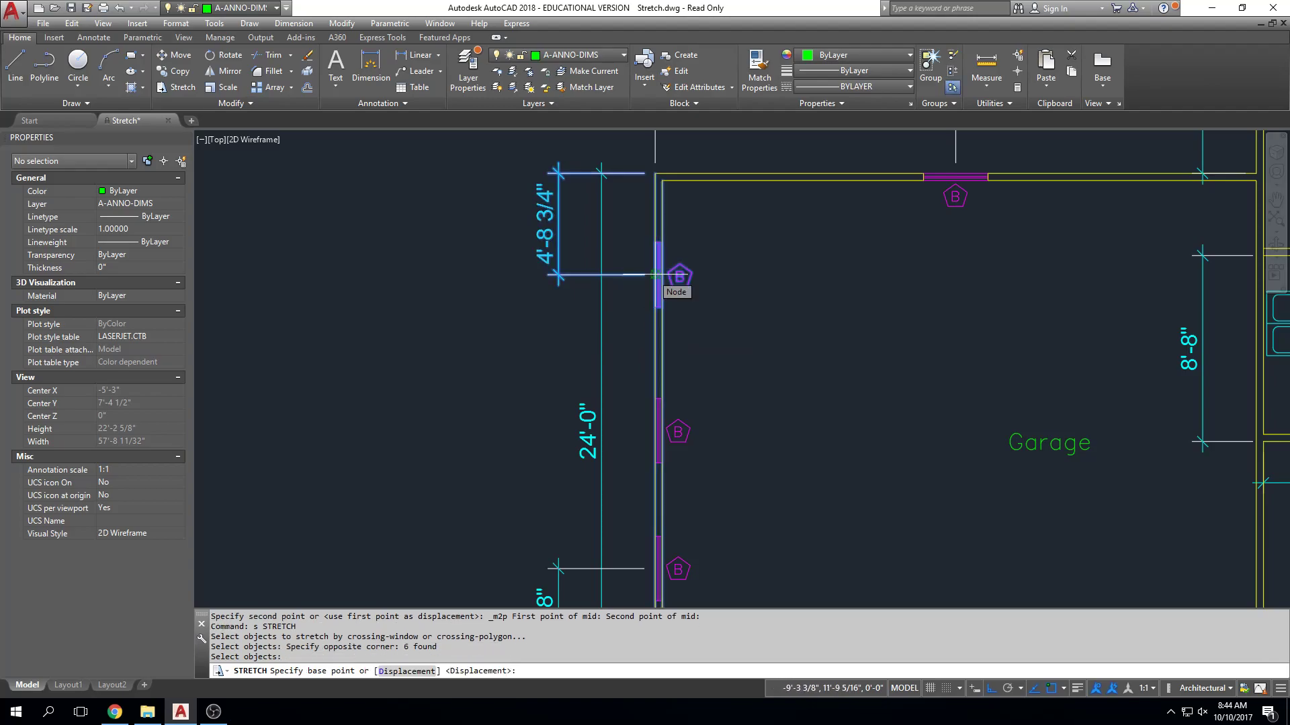
left_click(654, 274)
Place the northernmost west window at Mid Between 2 Points, using the middle window's north end and the garage's northwest corner.
right_click(655, 276, "shift")
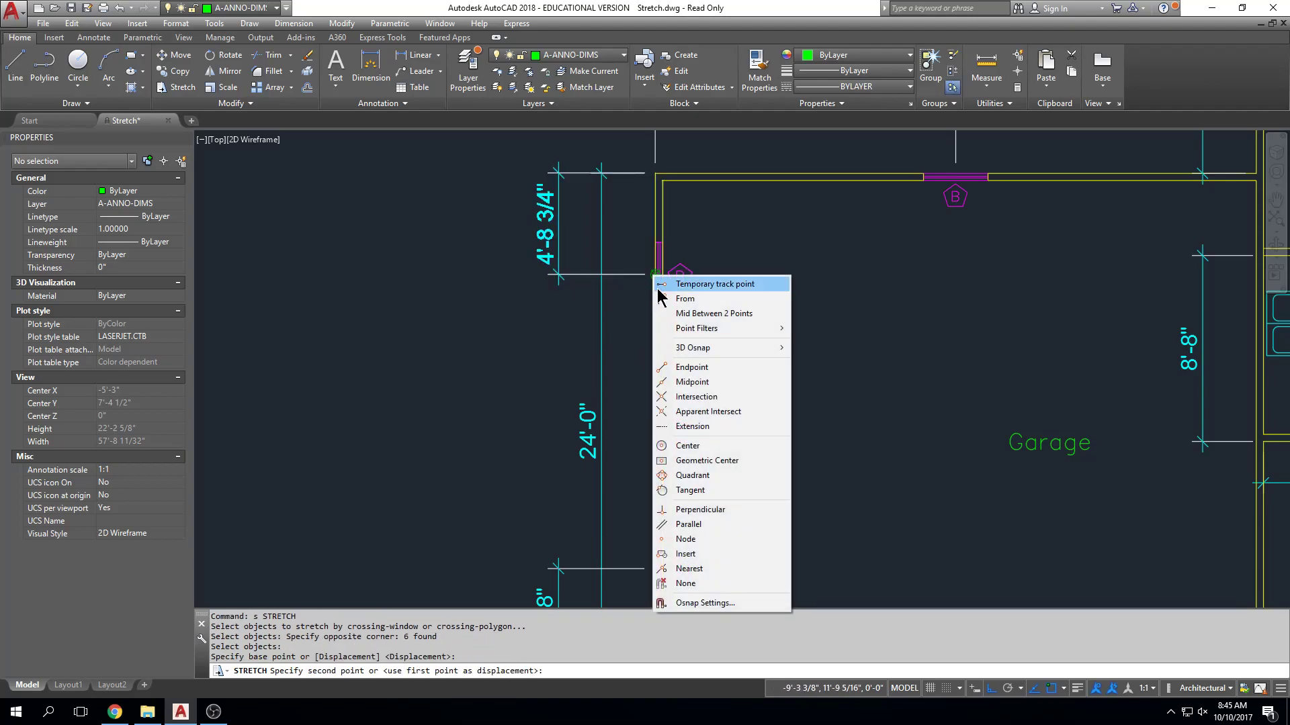
left_click(680, 313)
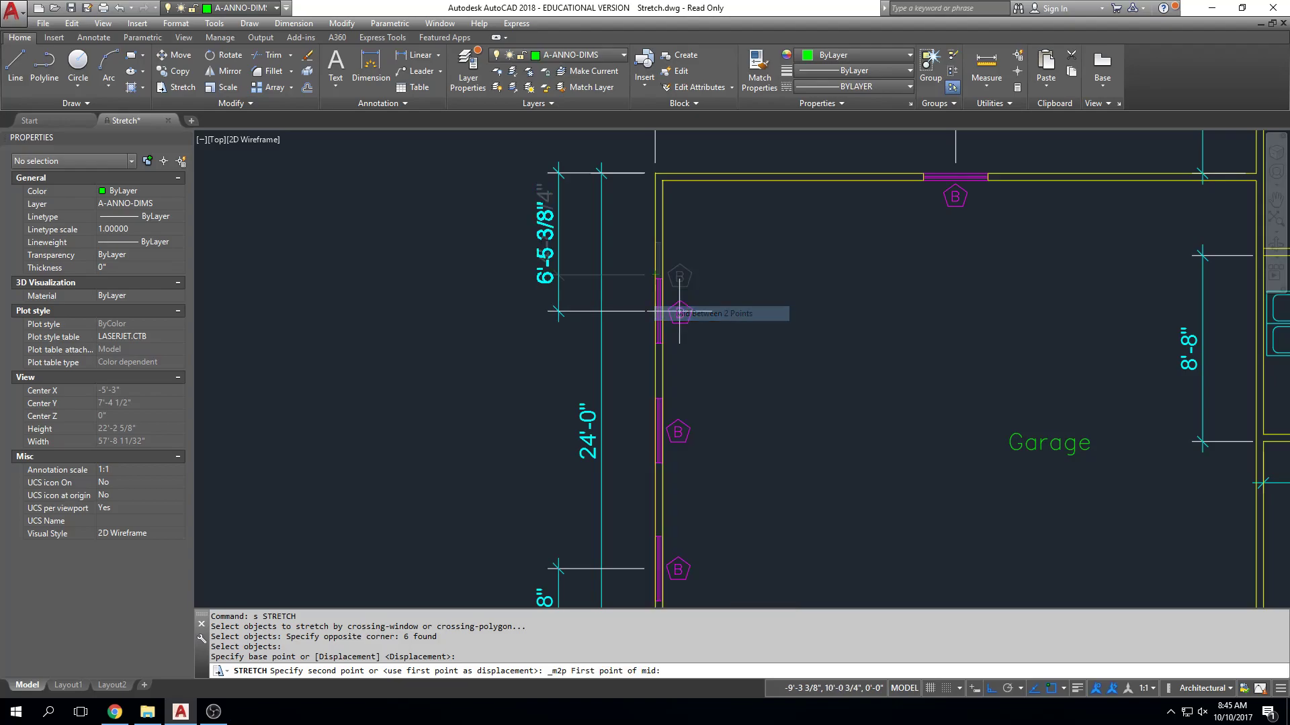
left_click(657, 398)
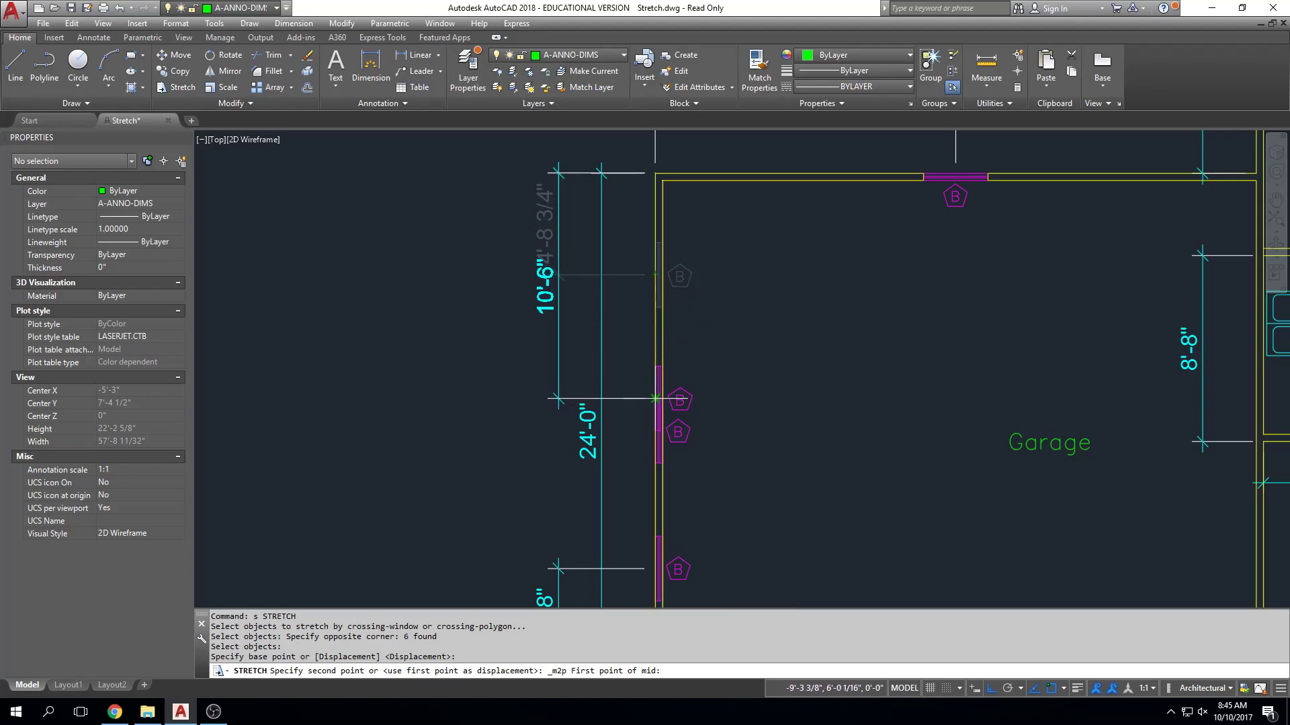
left_click(653, 176)
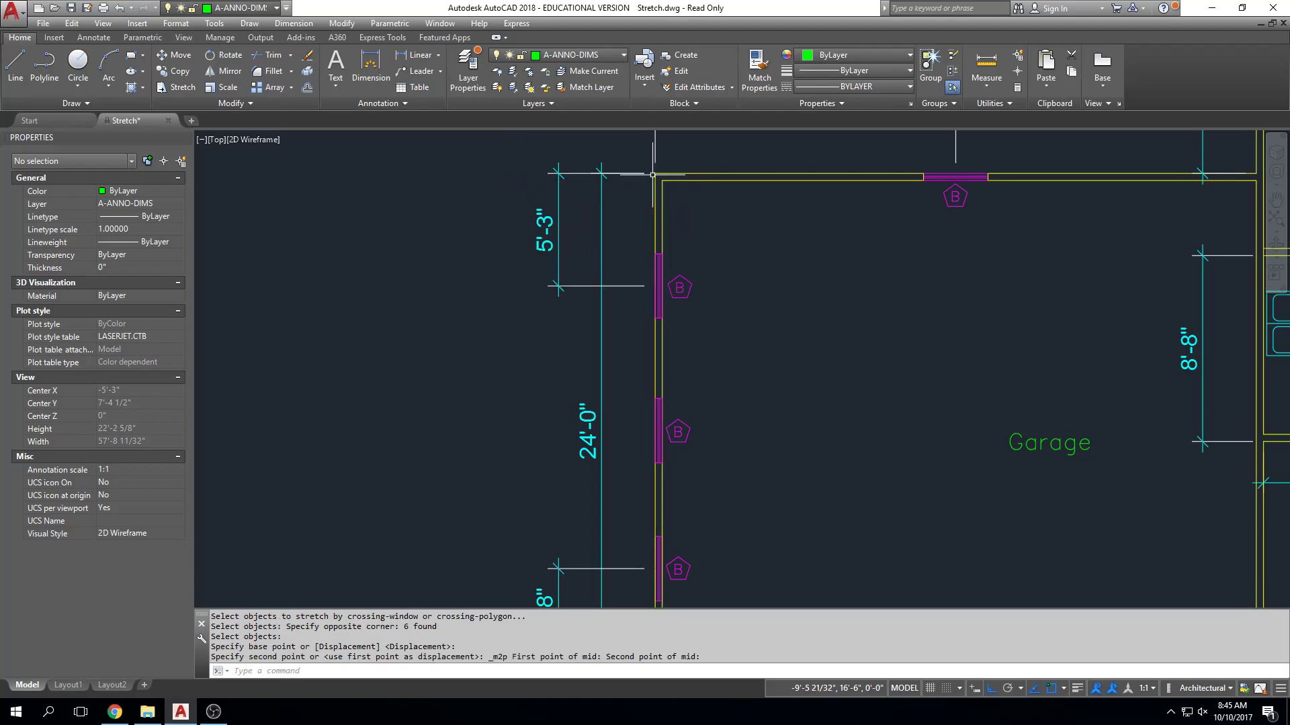
Start stretching the southernmost west-wall window, its B tag and its dimension's north end, with the base point at the outer-edge midpoint.
middle_click_drag(900, 336, 869, 217)
middle_click_drag(817, 372, 831, 371)
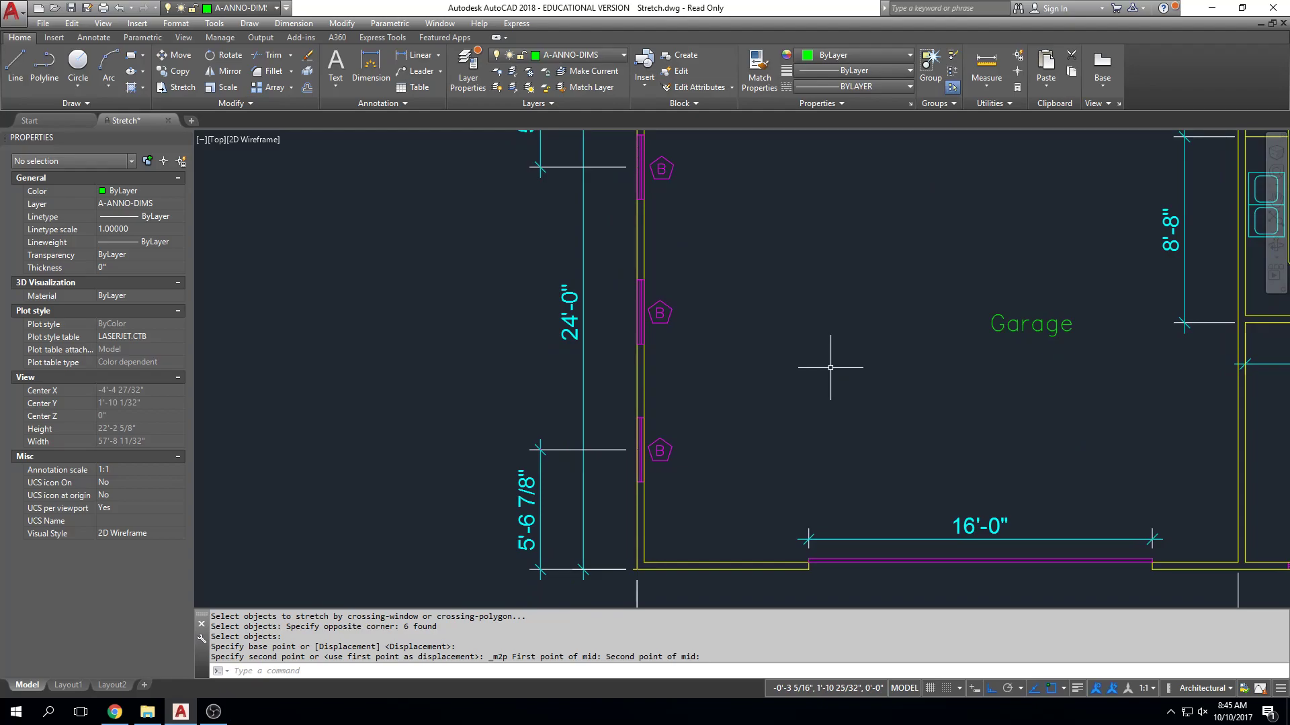
middle_click_drag(658, 165, 668, 250)
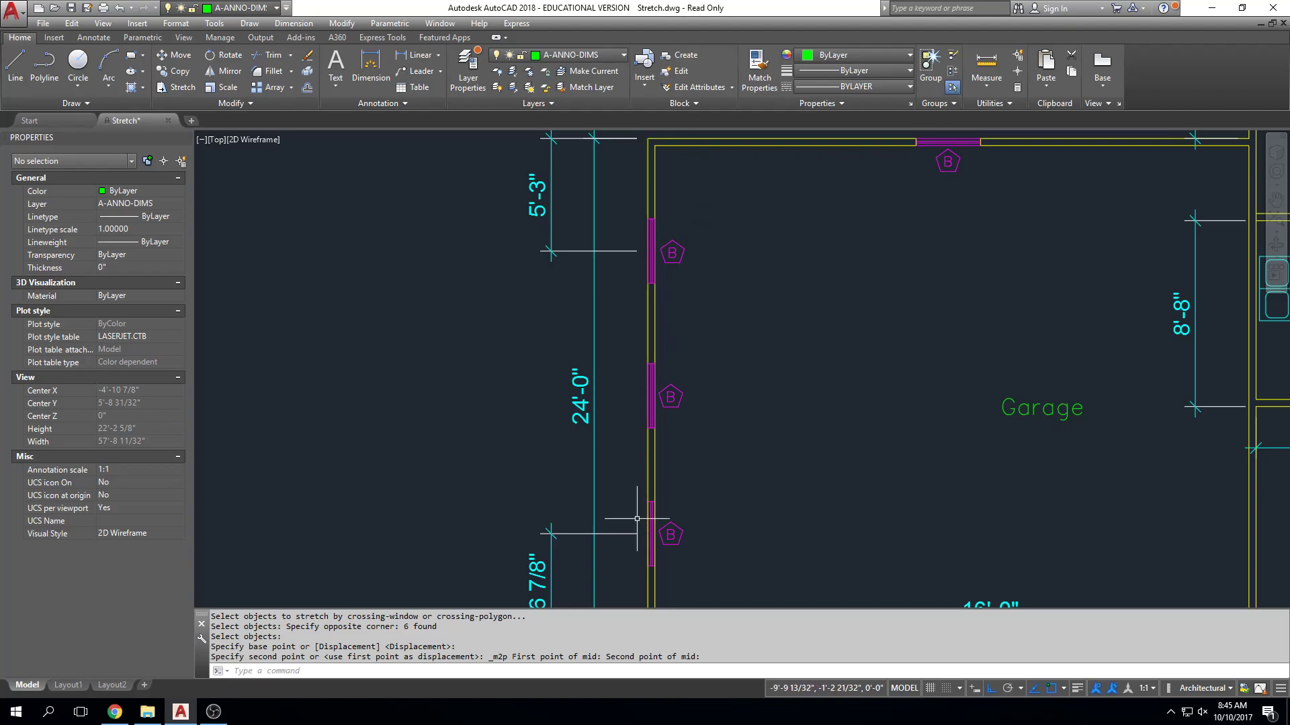
middle_click_drag(662, 527, 680, 363)
left_click(738, 321)
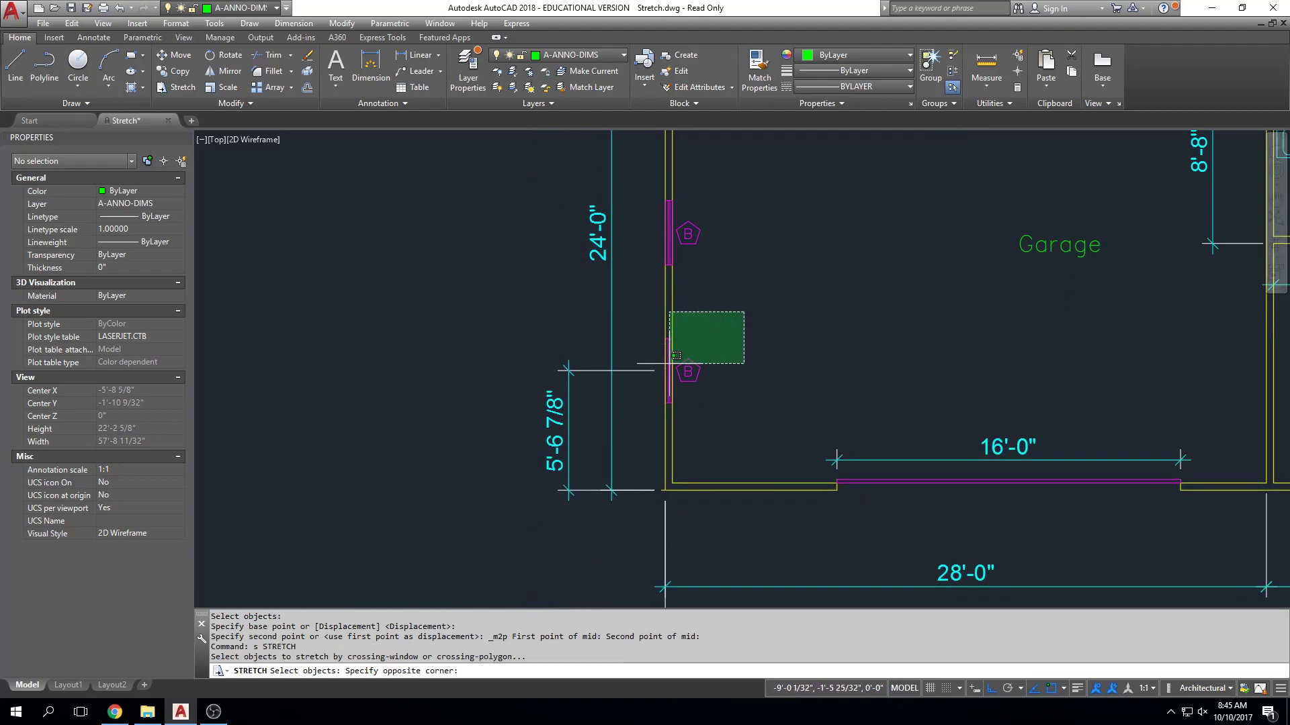
left_click(641, 460)
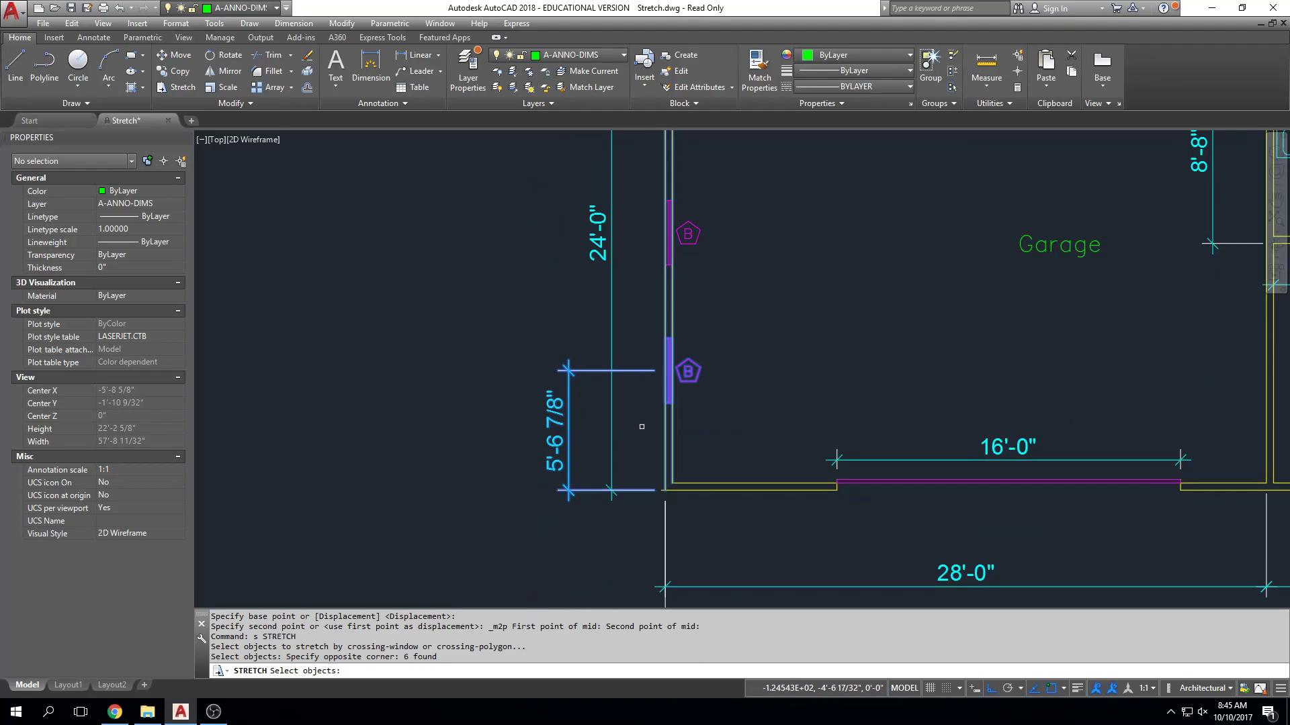
left_click(664, 370)
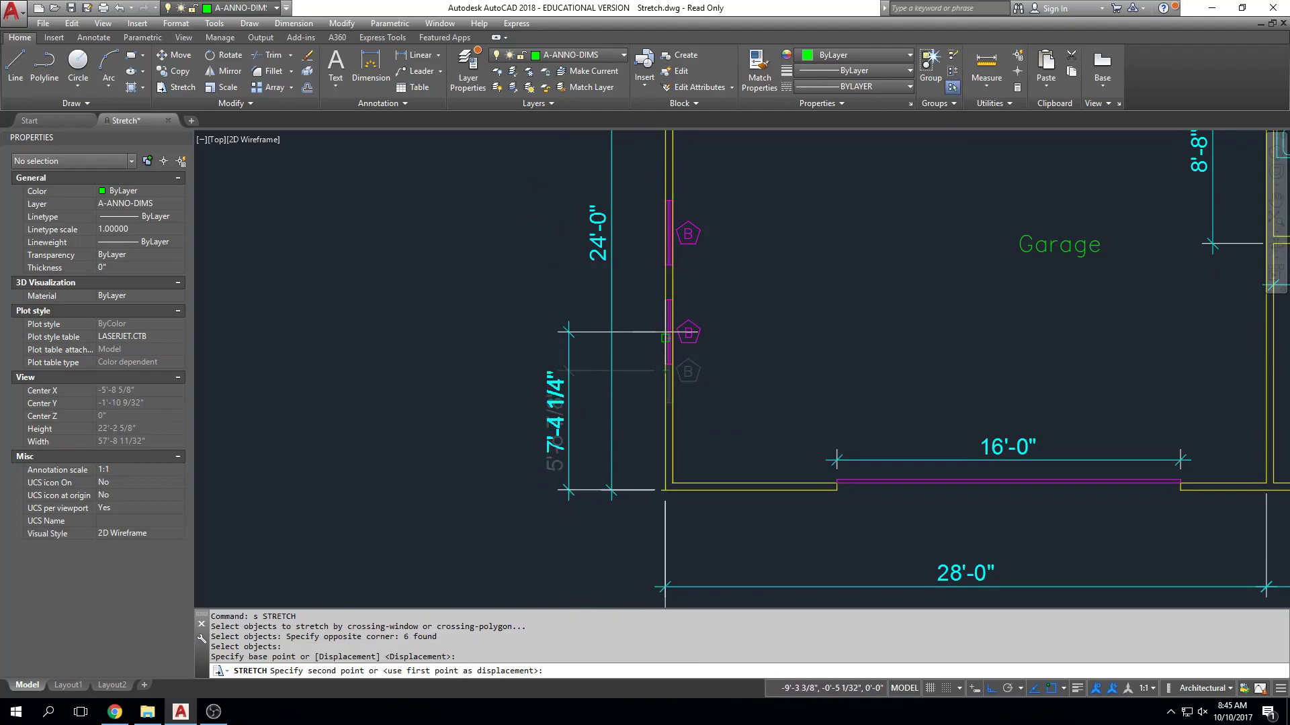
Place the southernmost west window at Mid Between 2 Points, using the middle window's south end and the garage's southwest outer corner.
right_click(666, 334, "shift")
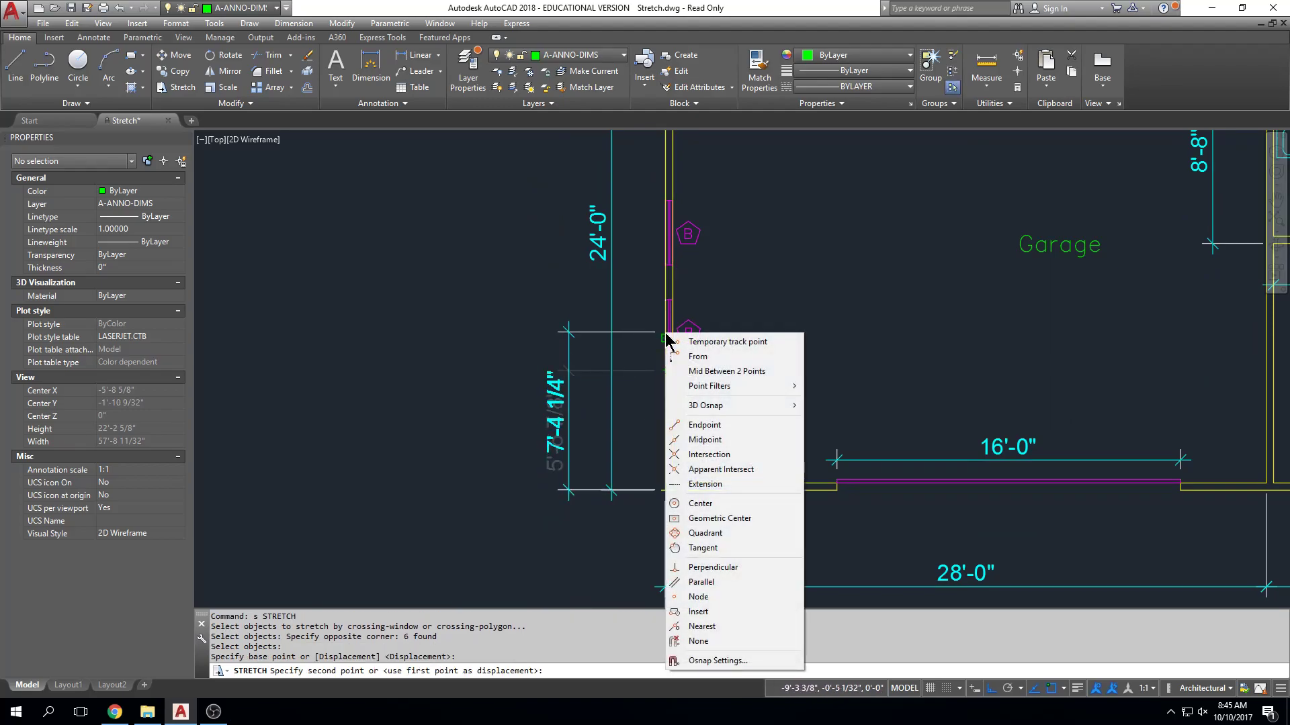
left_click(701, 373)
left_click(665, 266)
left_click(666, 490)
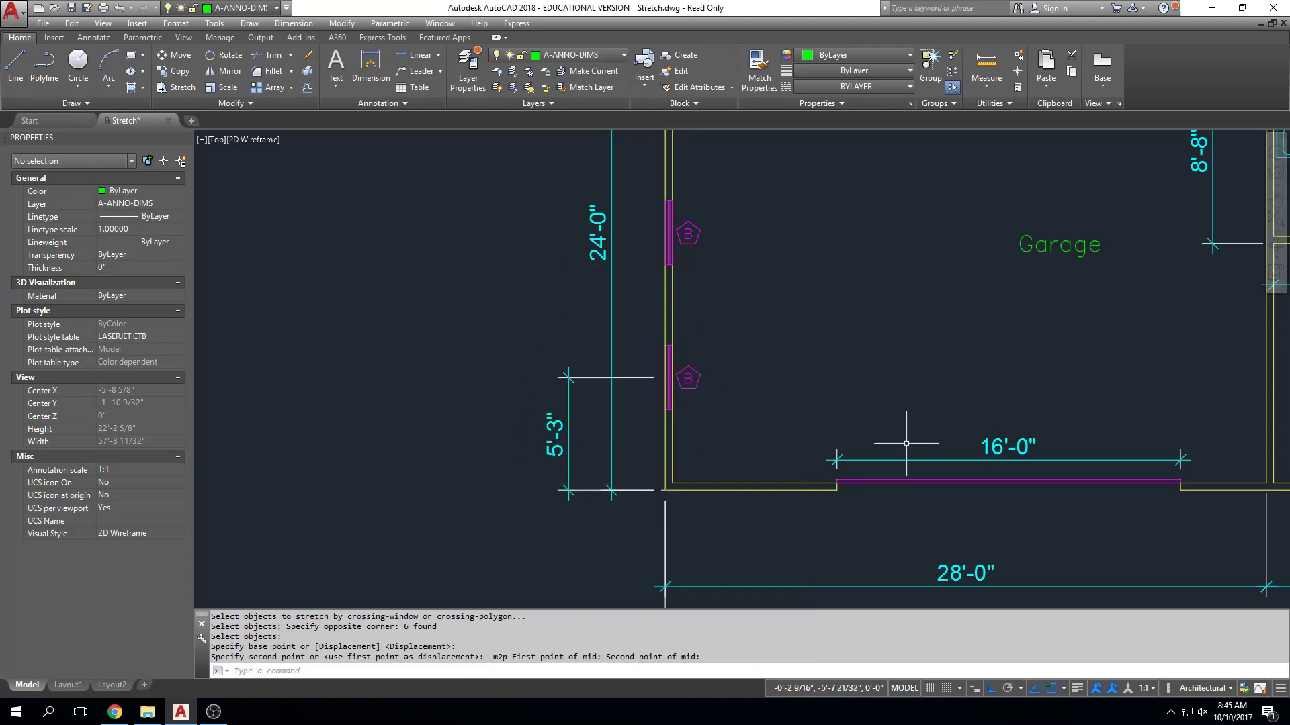
Start stretching the garage door, its opening and its 16'-0" dimension, with the base point at the midpoint of the door's outer edge.
scroll(943, 374, "down", 2)
middle_click_drag(943, 374, 730, 377)
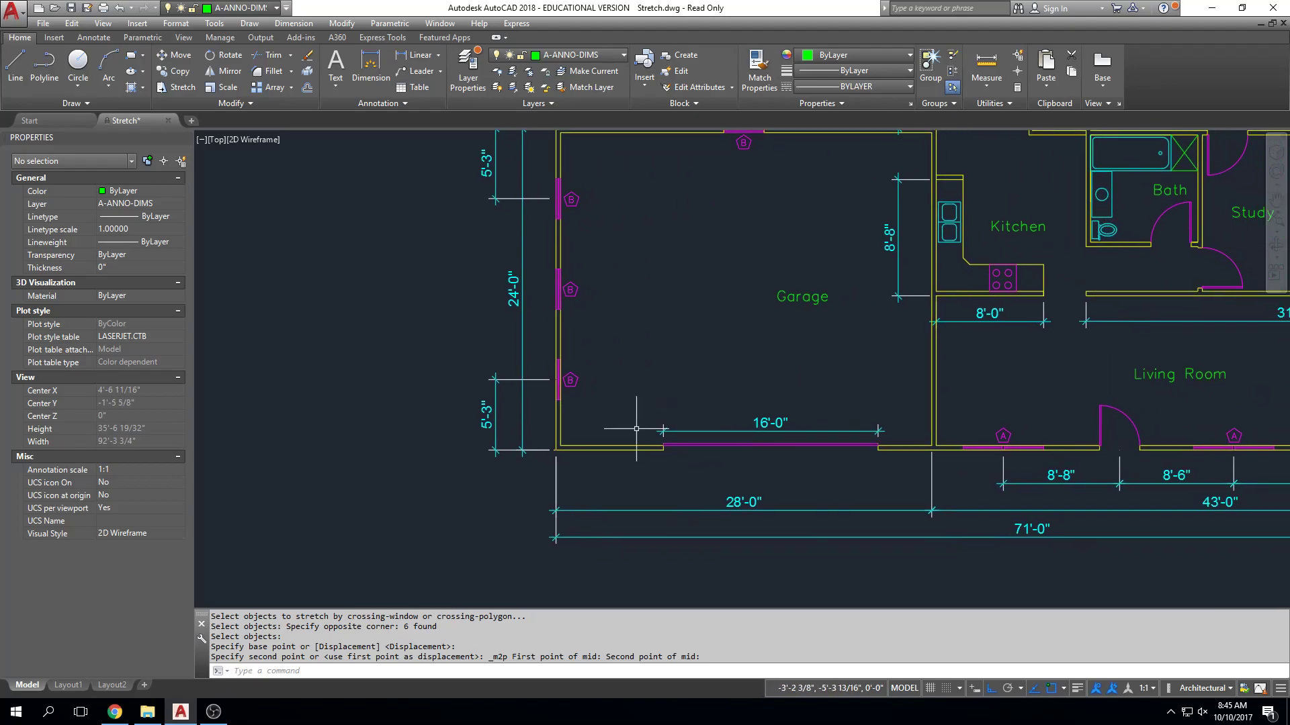
type("s")
key("Return")
left_click(906, 395)
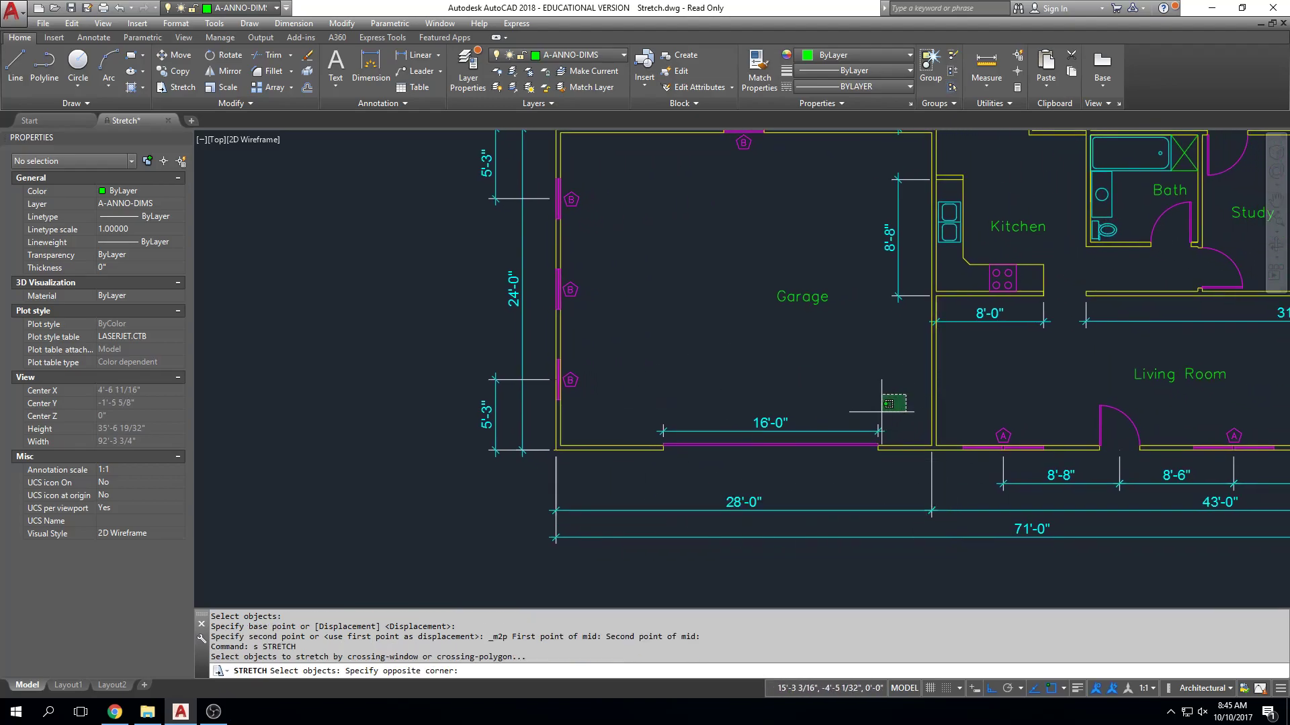
left_click(638, 464)
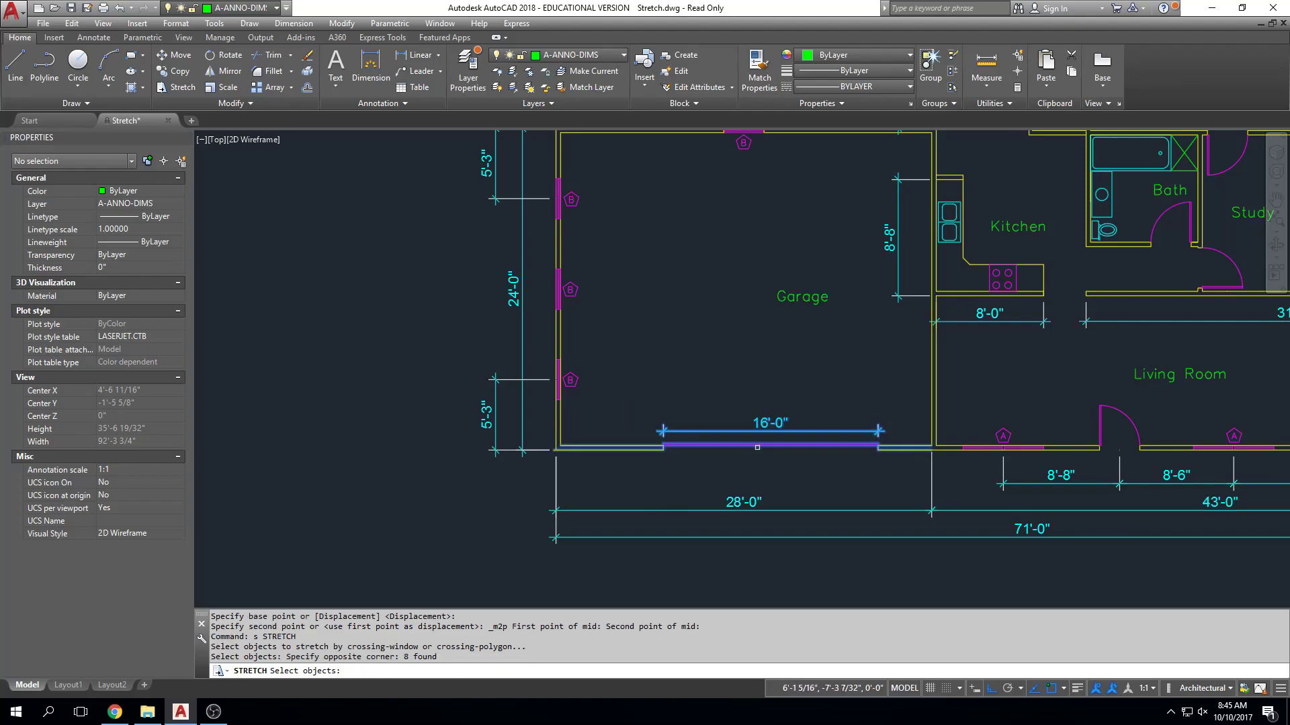
scroll(749, 446, "up", 2)
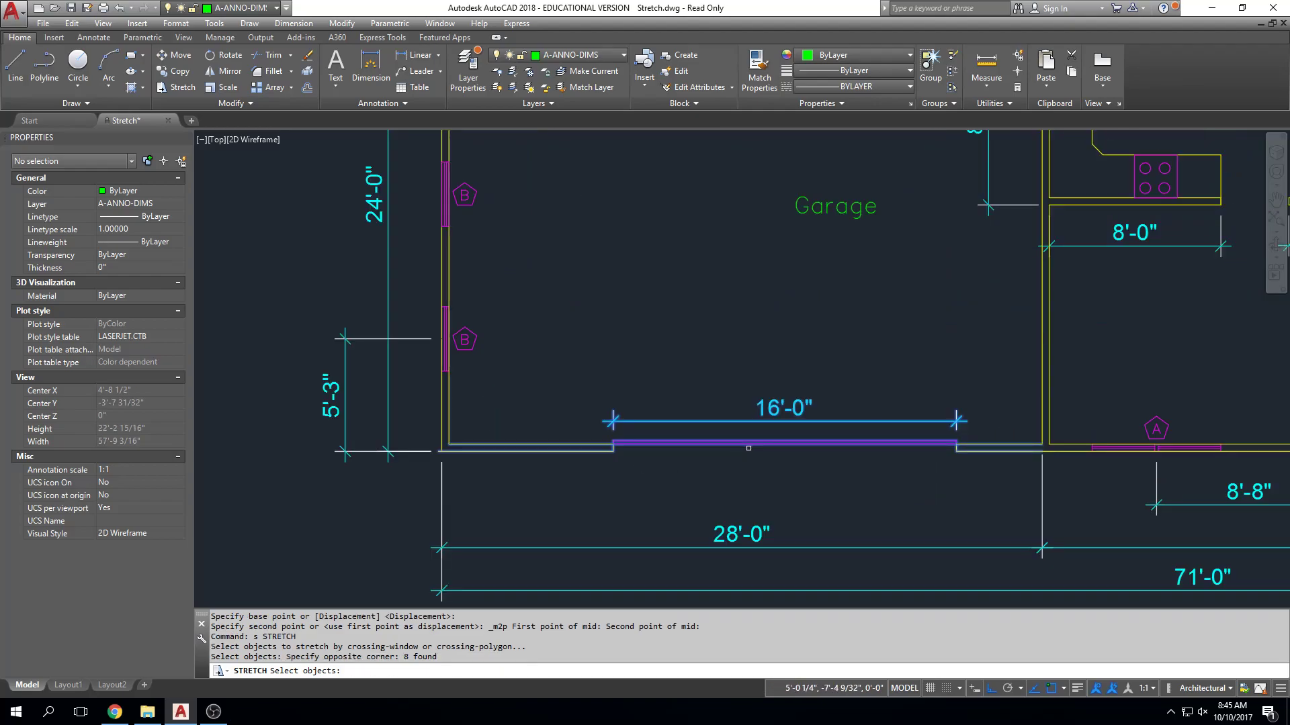
key("Return")
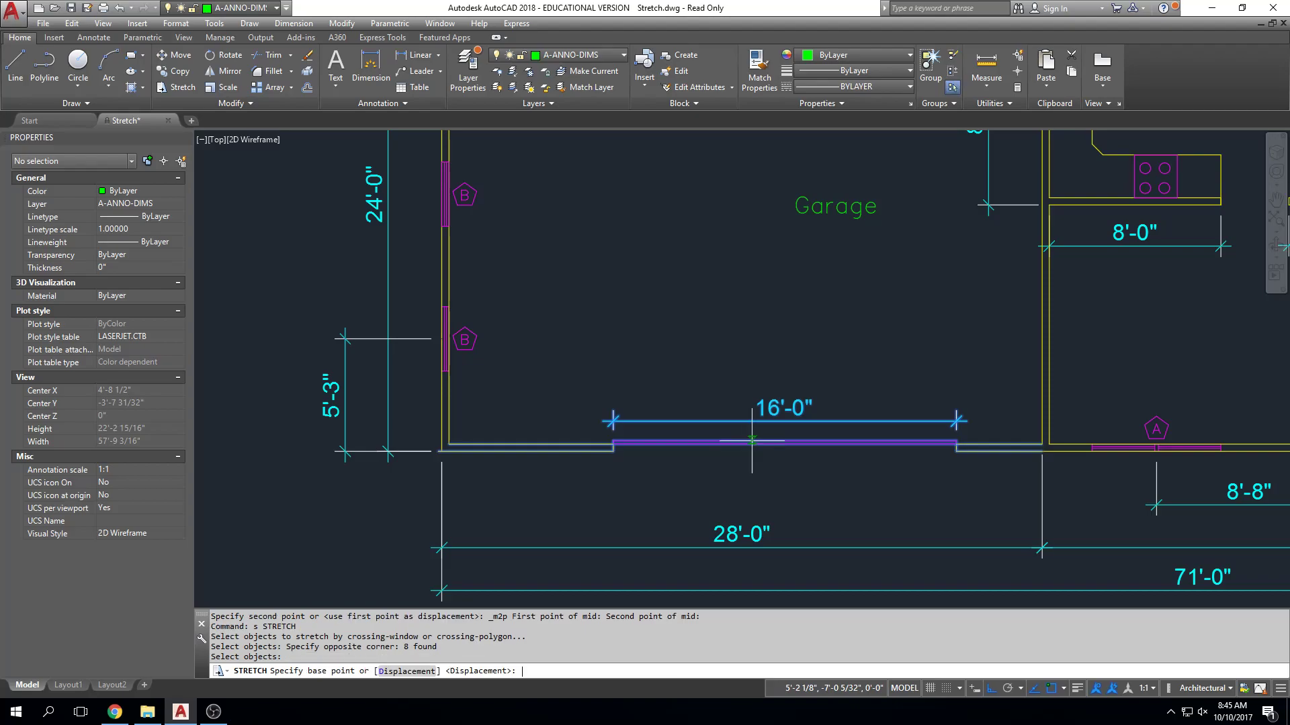
right_click(753, 443, "shift")
key("Escape")
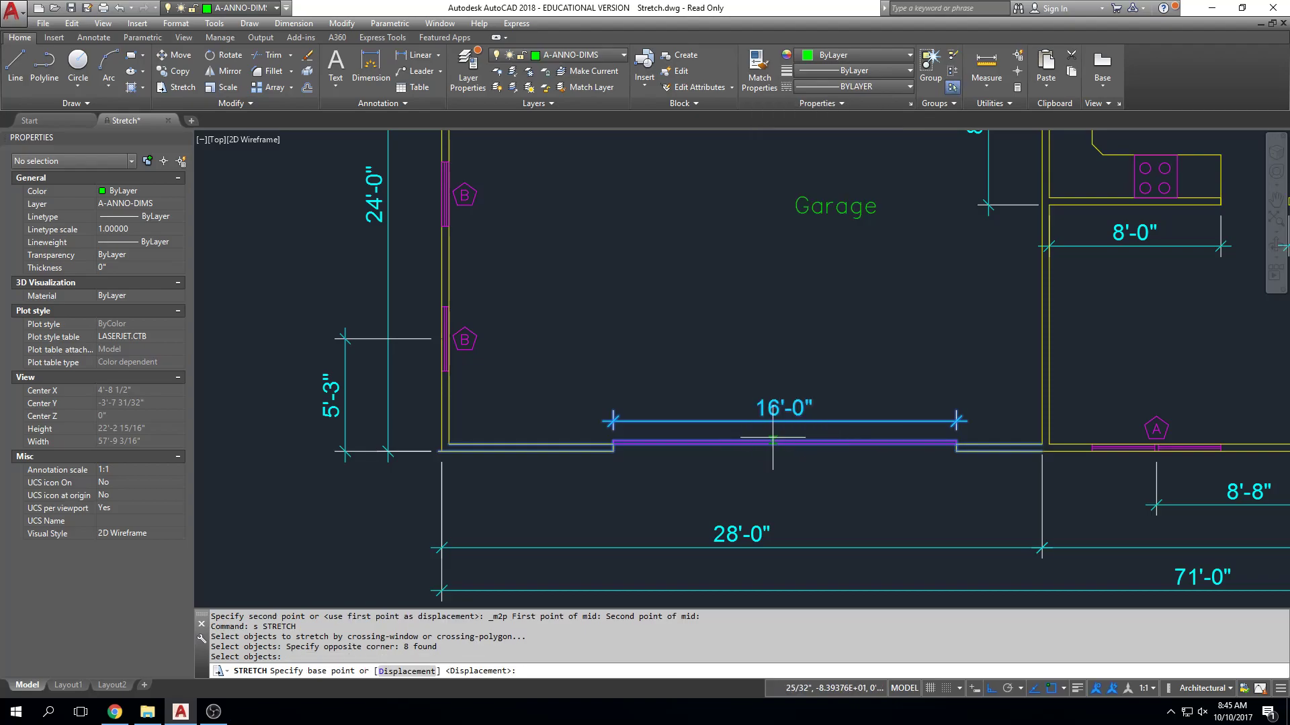
left_click(785, 444)
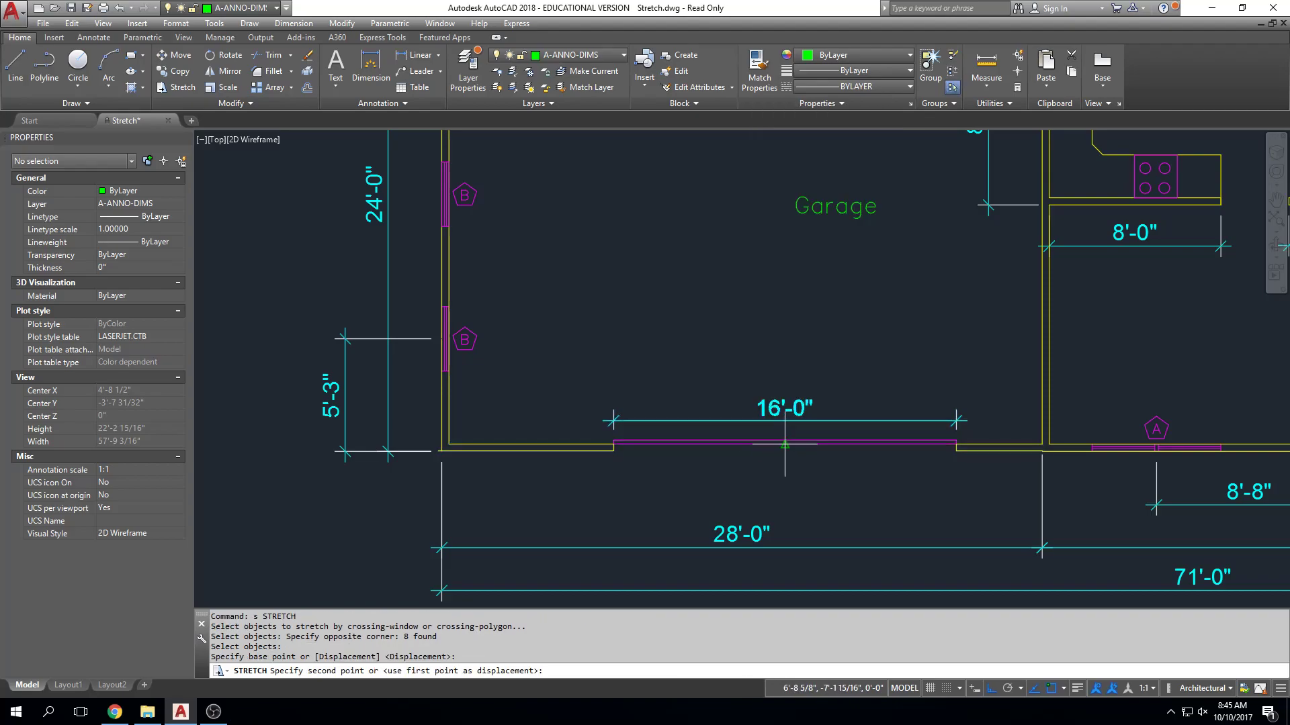
Centre the garage door on the south wall with Mid Between 2 Points, using the garage's inside southwest and southeast corners.
right_click(784, 444, "shift")
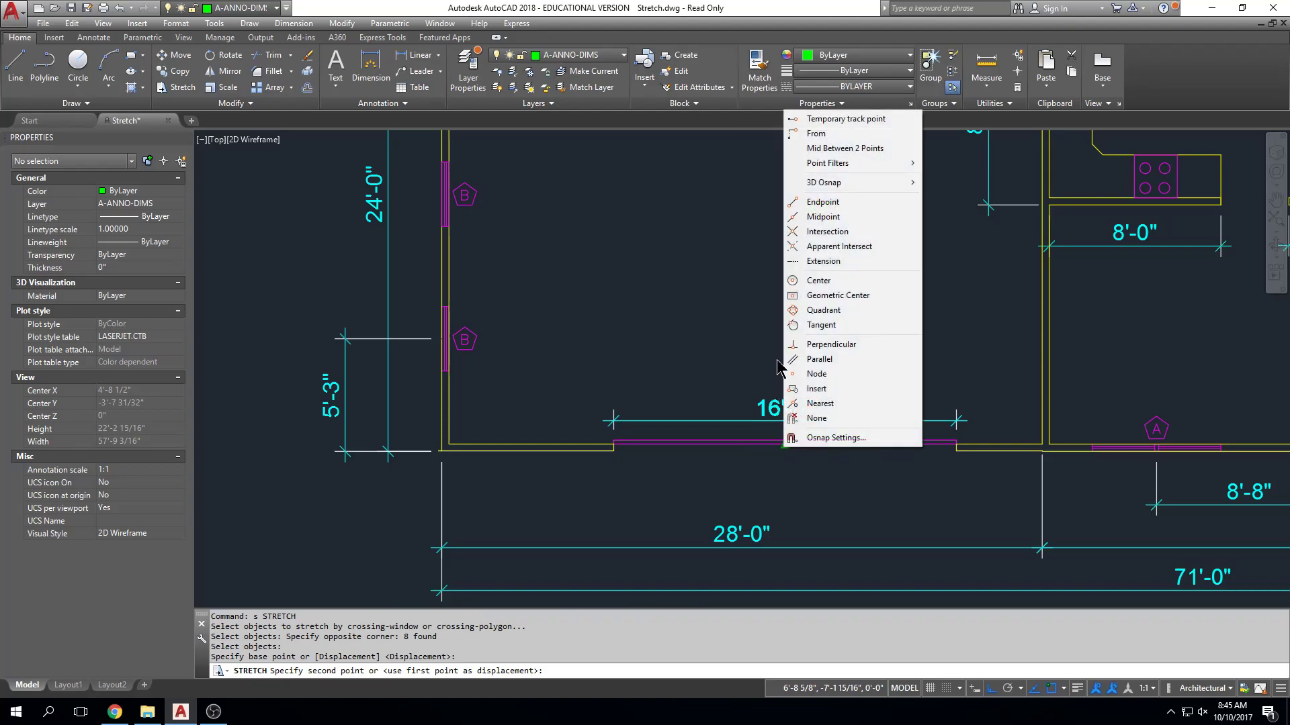
left_click(833, 148)
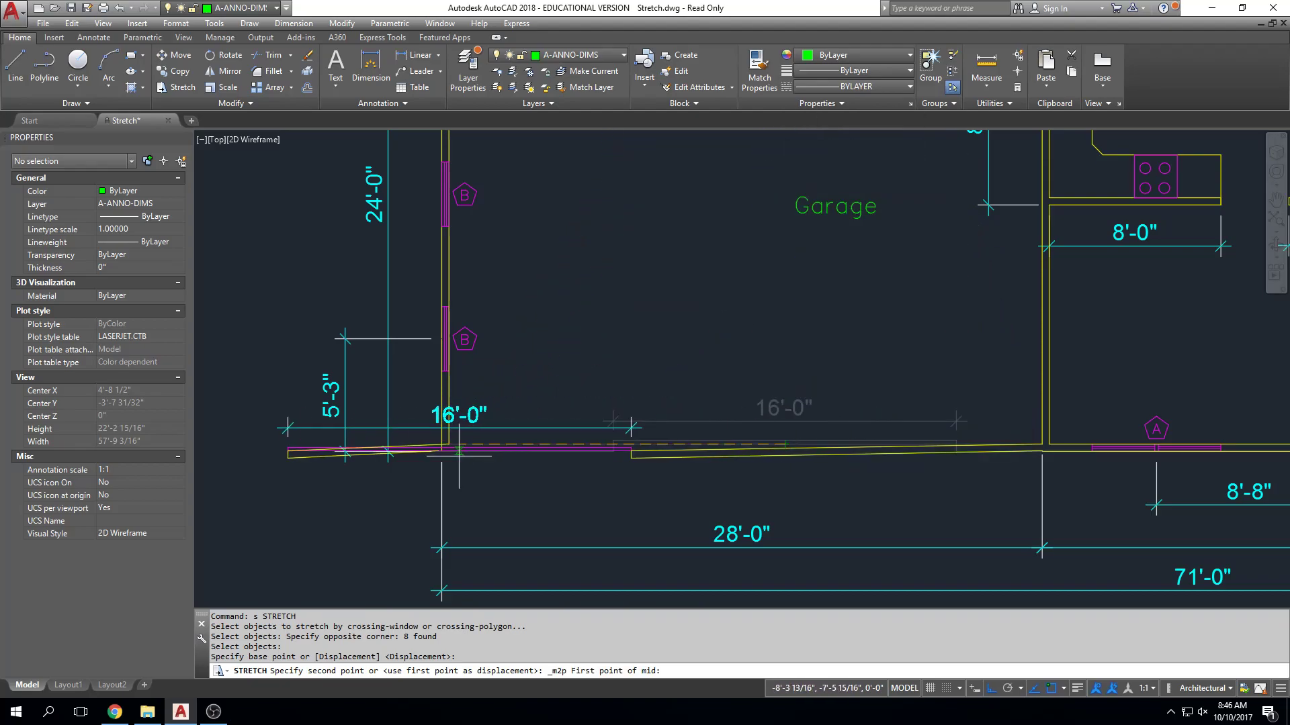
left_click(449, 444)
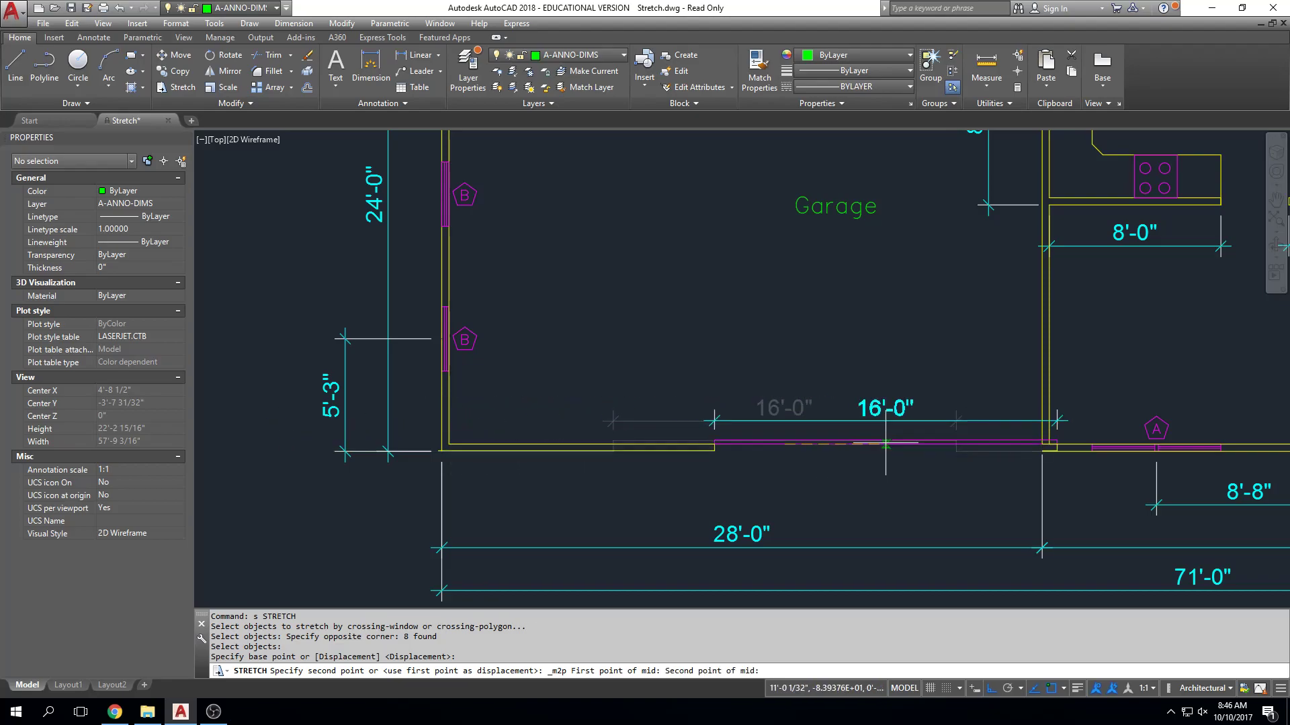
left_click(1041, 445)
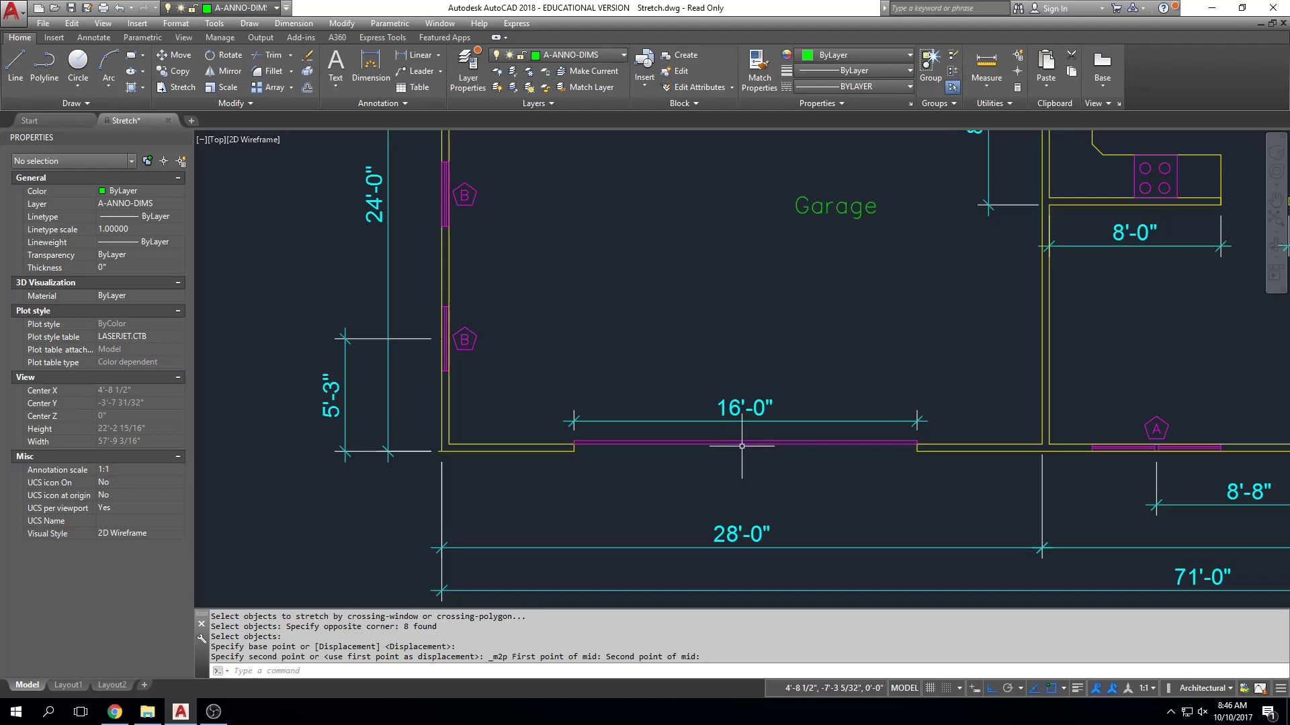
Try stretching the garage door opening from the midpoint of the door's inner edge to the garage's inside southwest corner, and undo the stretch.
scroll(741, 446, "up", 2)
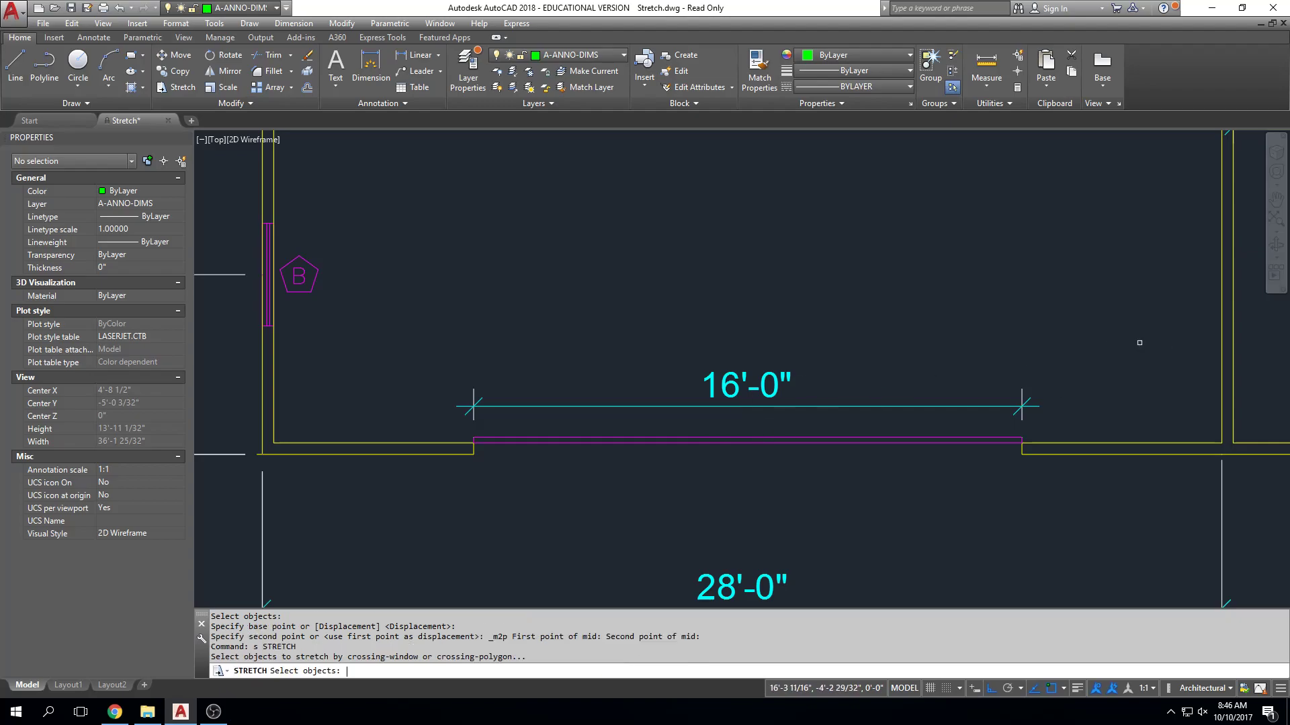
key("Return")
left_click(1142, 283)
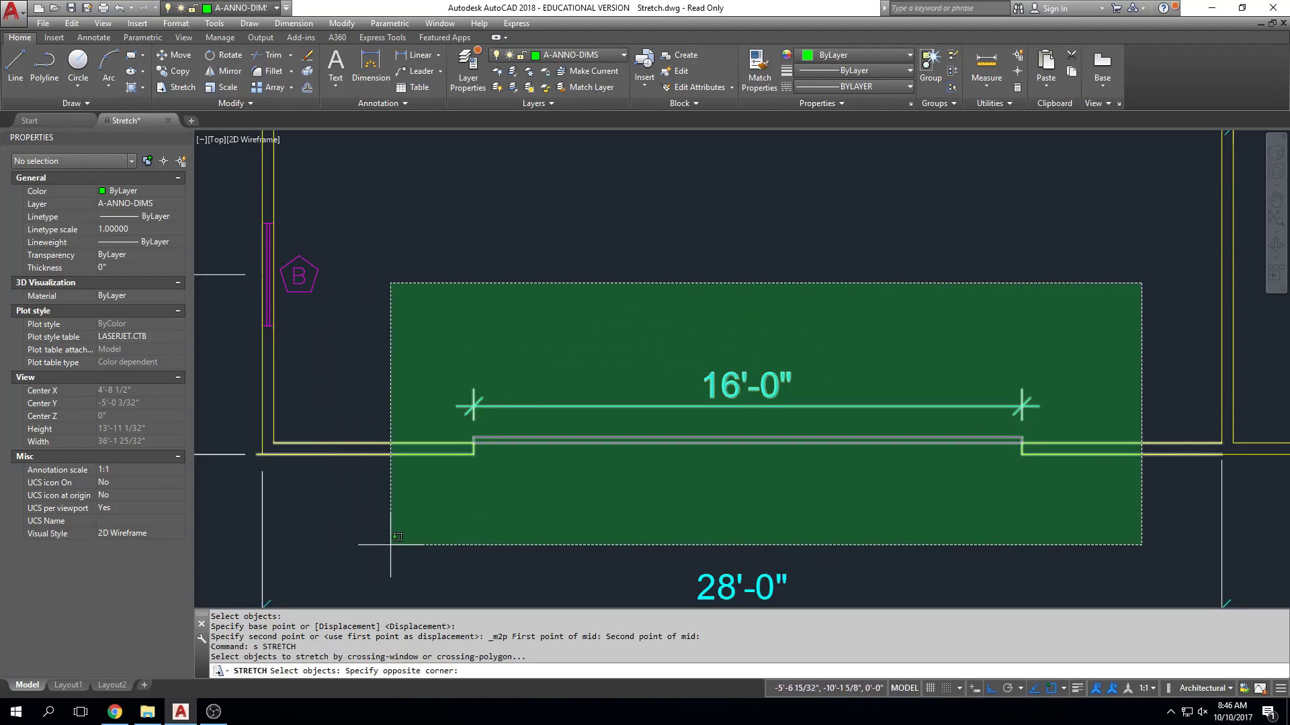
left_click(397, 537)
key("Return")
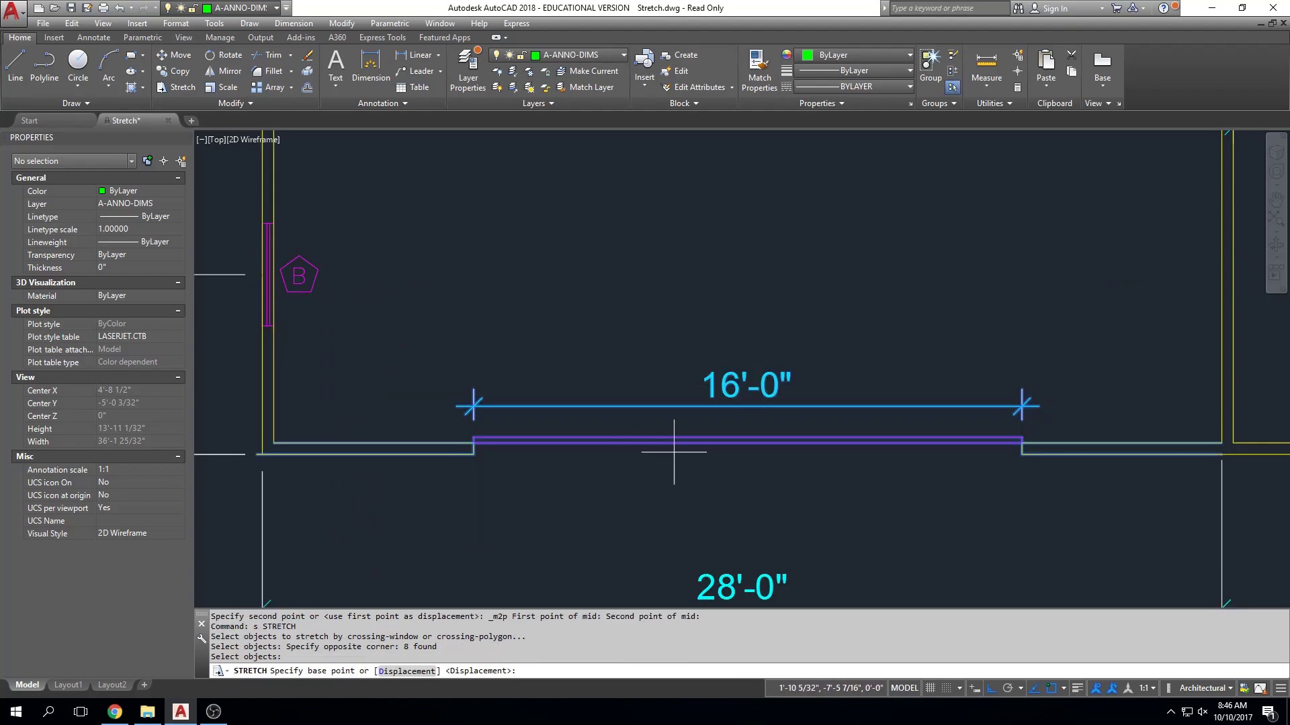
left_click(748, 439)
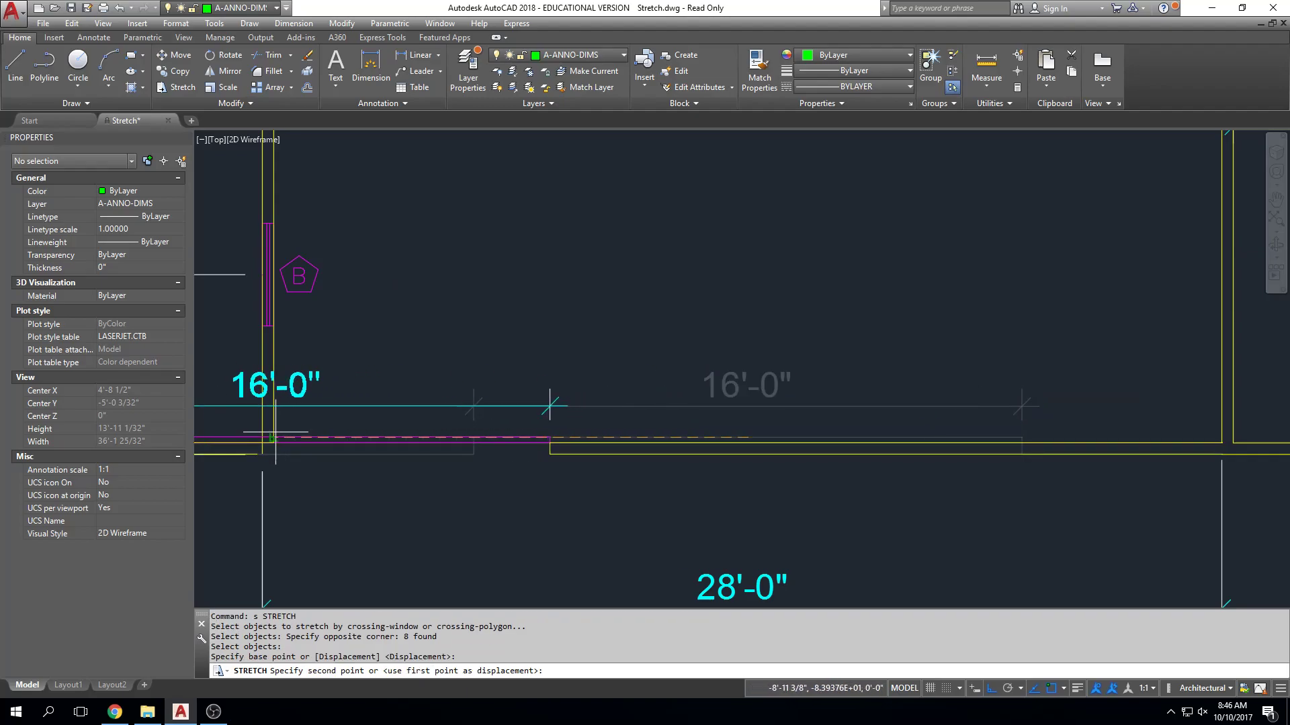
left_click(275, 444)
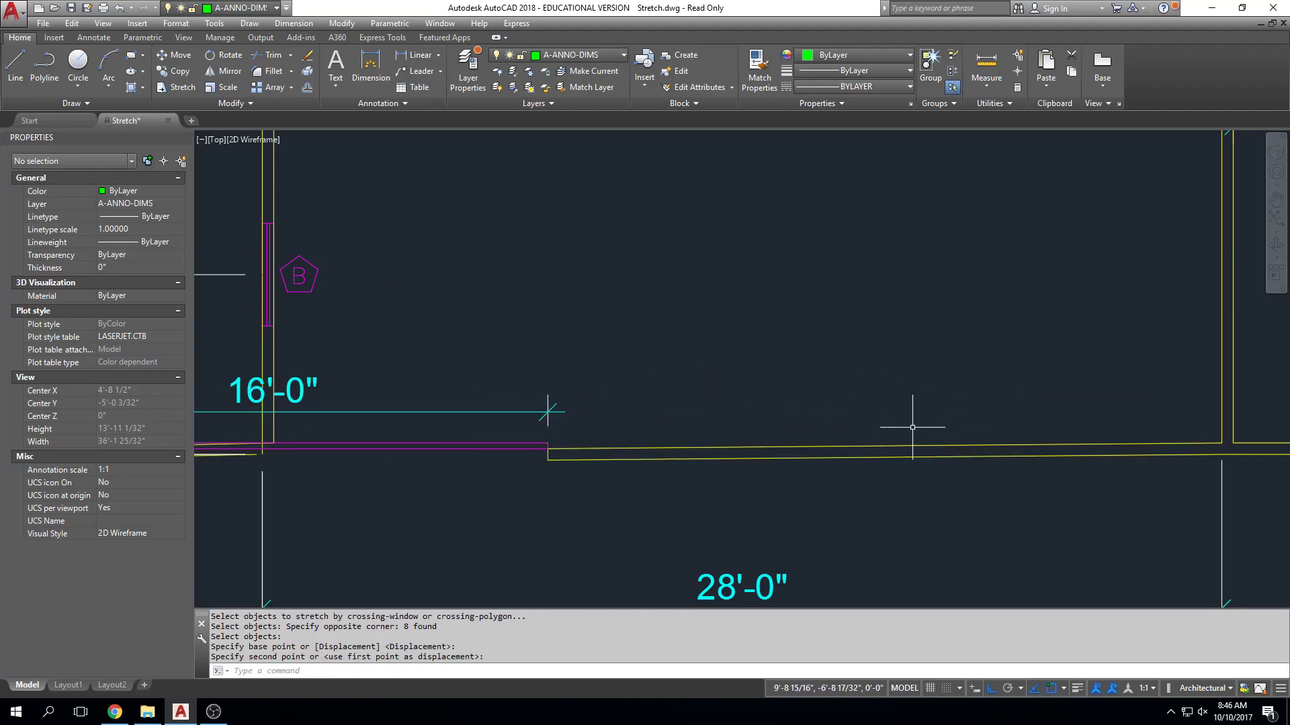
type("U")
key("Return")
key("Escape")
key("Escape")
Try centring the garage door opening from its inner-edge midpoint with Mid Between 2 Points on the garage's inside south corners.
type("s")
key("Return")
left_click(1073, 319)
left_click(395, 549)
key("Return")
left_click(751, 436)
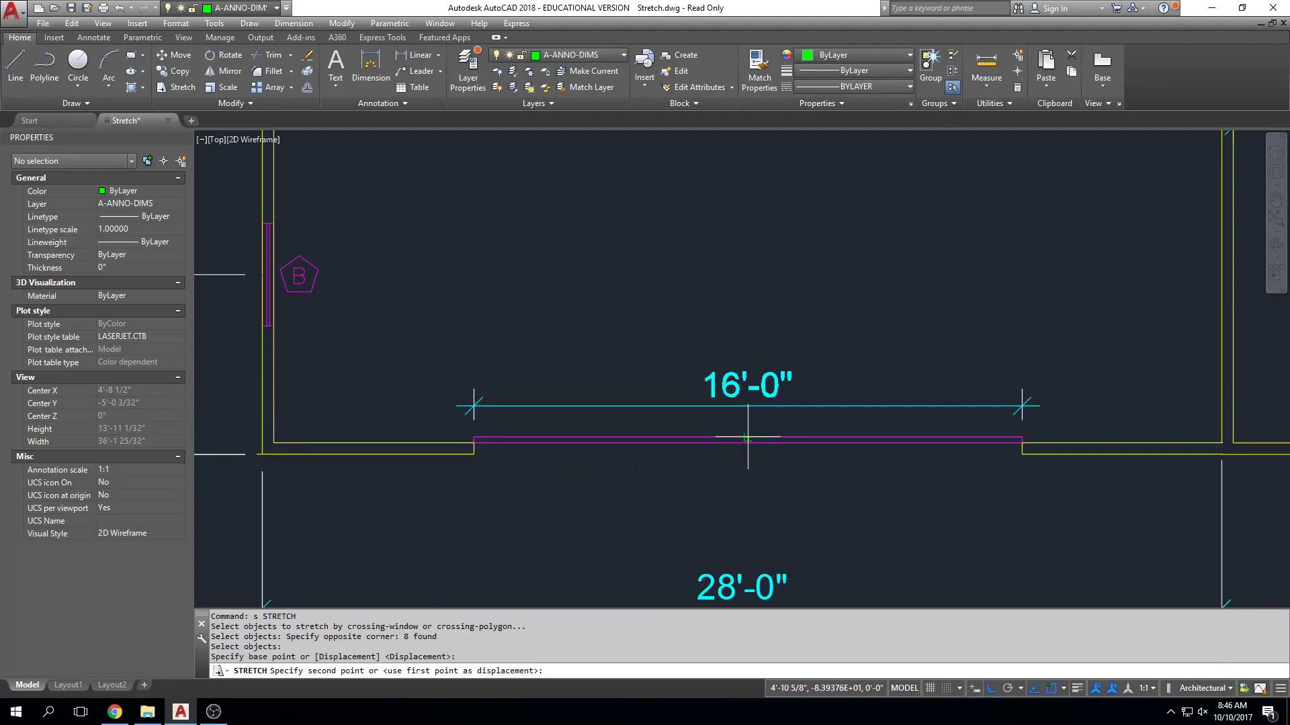
right_click(749, 437, "shift")
left_click(800, 136)
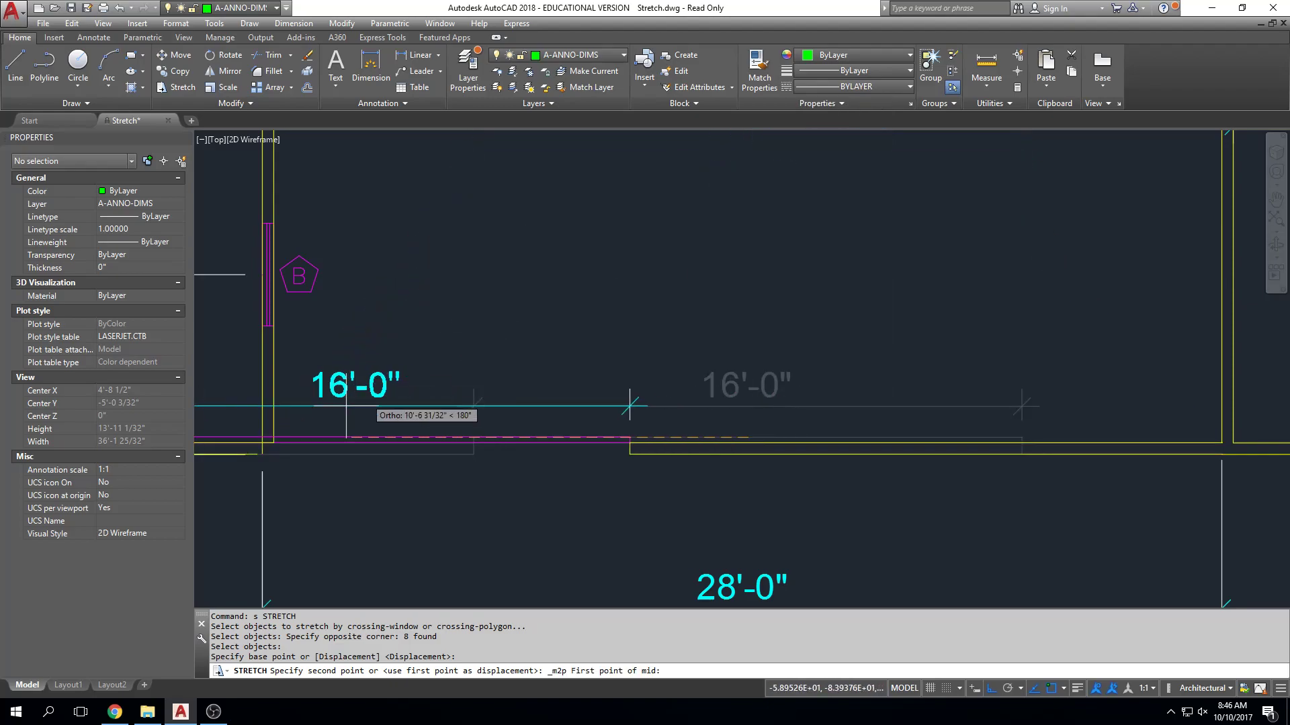
left_click(270, 440)
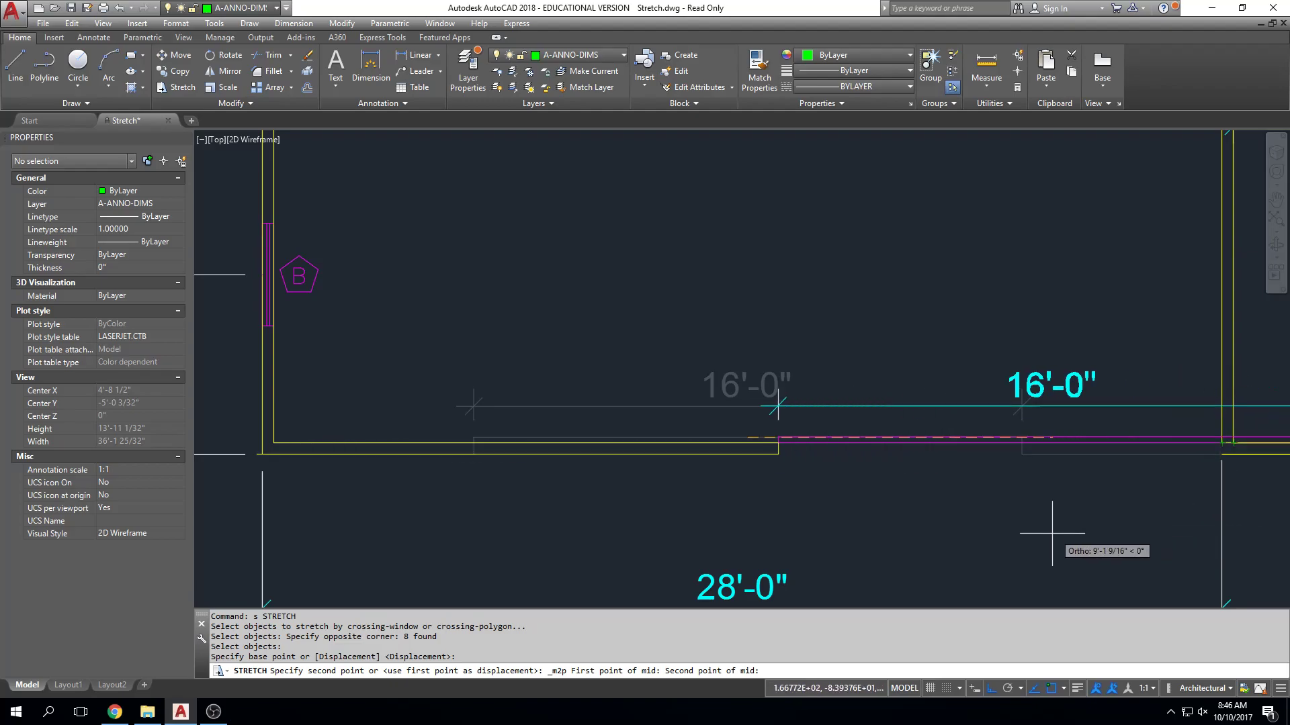
left_click(1223, 443)
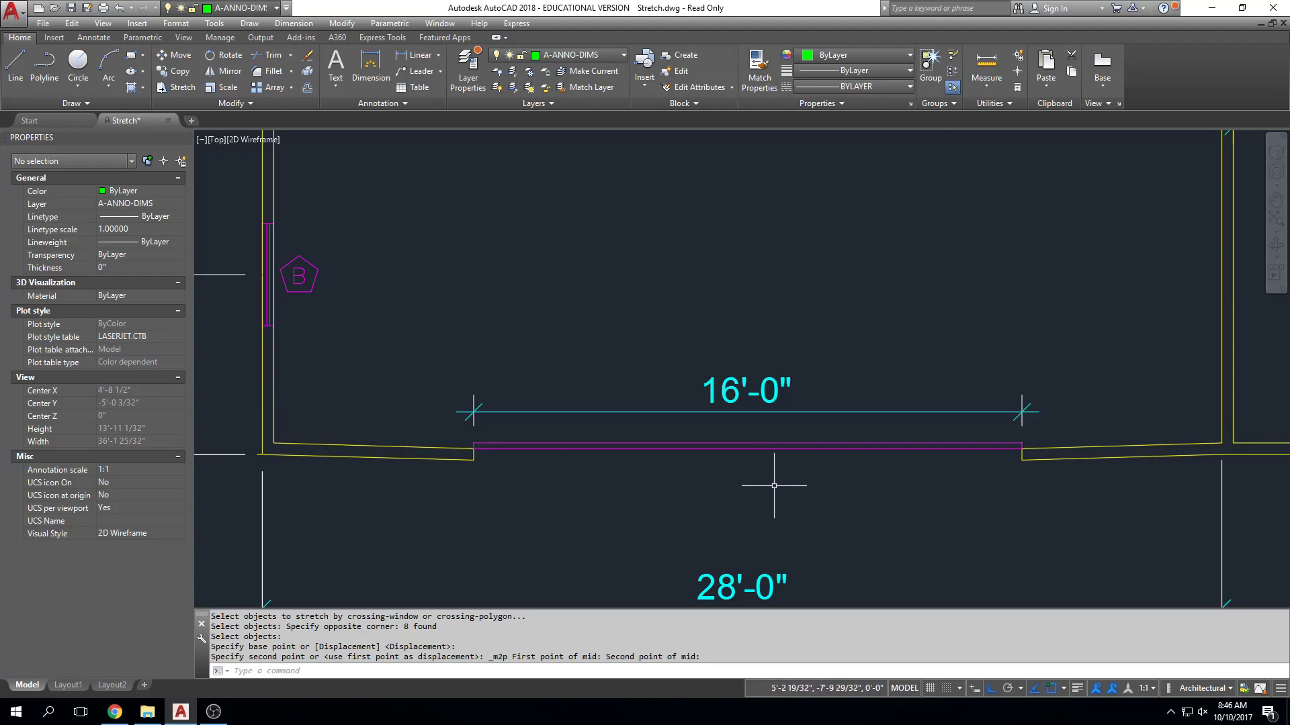
scroll(751, 506, "down", 2)
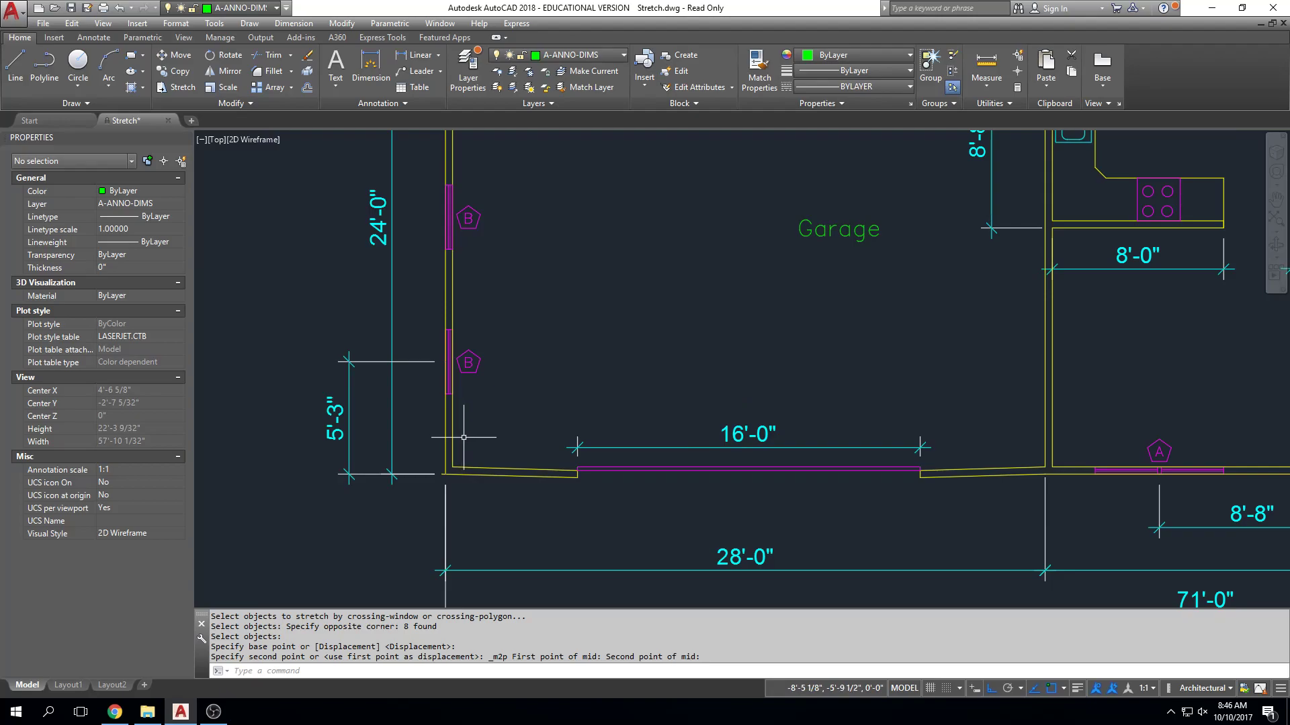
scroll(463, 437, "down", 4)
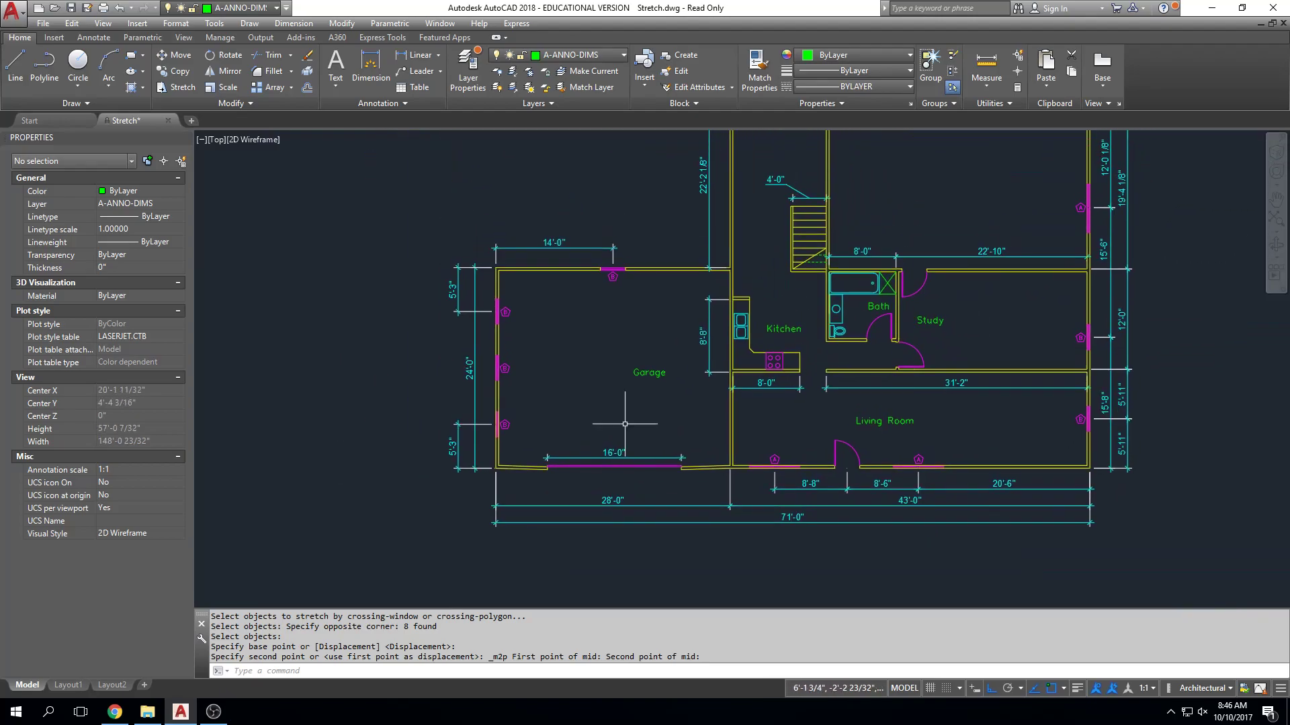
Undo the last stretch of the garage door opening.
key("Escape")
key("Escape")
type("u")
key("space")
key("space")
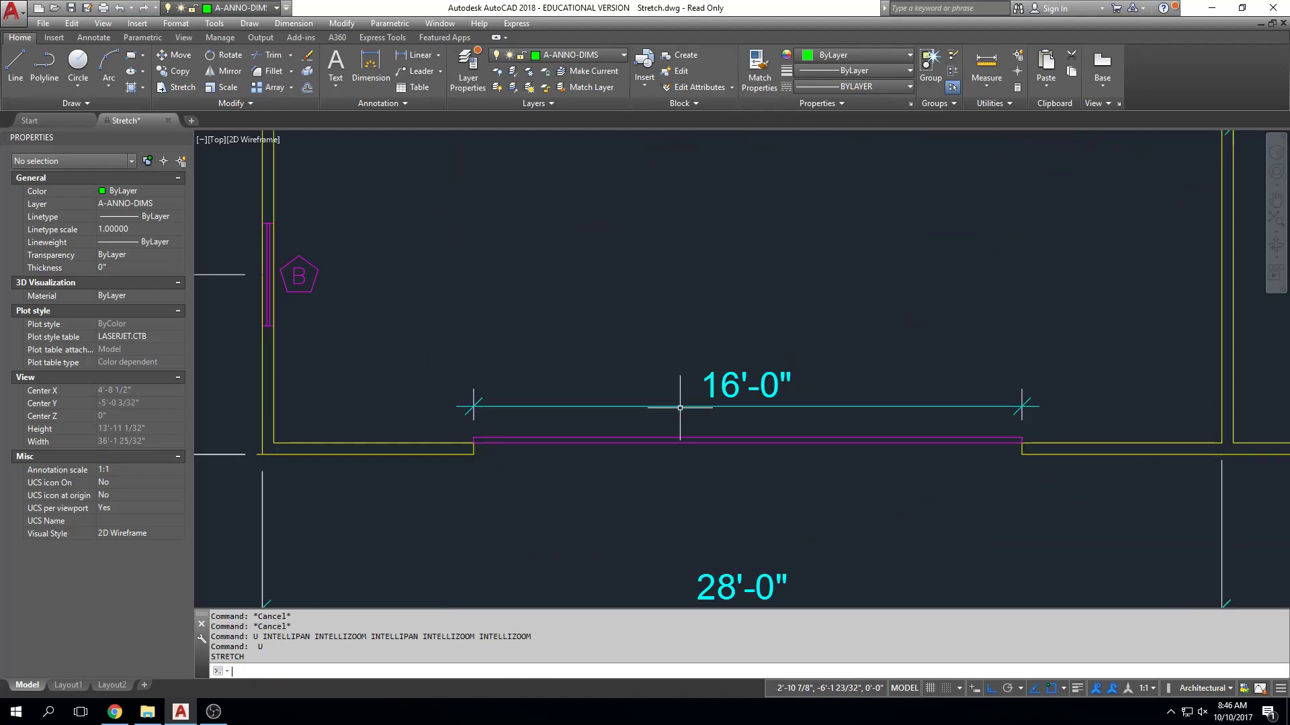
Review the STRETCH Assignment instructions against the garage and the rest of the floor plan.
scroll(1076, 395, "down", 1)
middle_click_drag(1098, 393, 1011, 420)
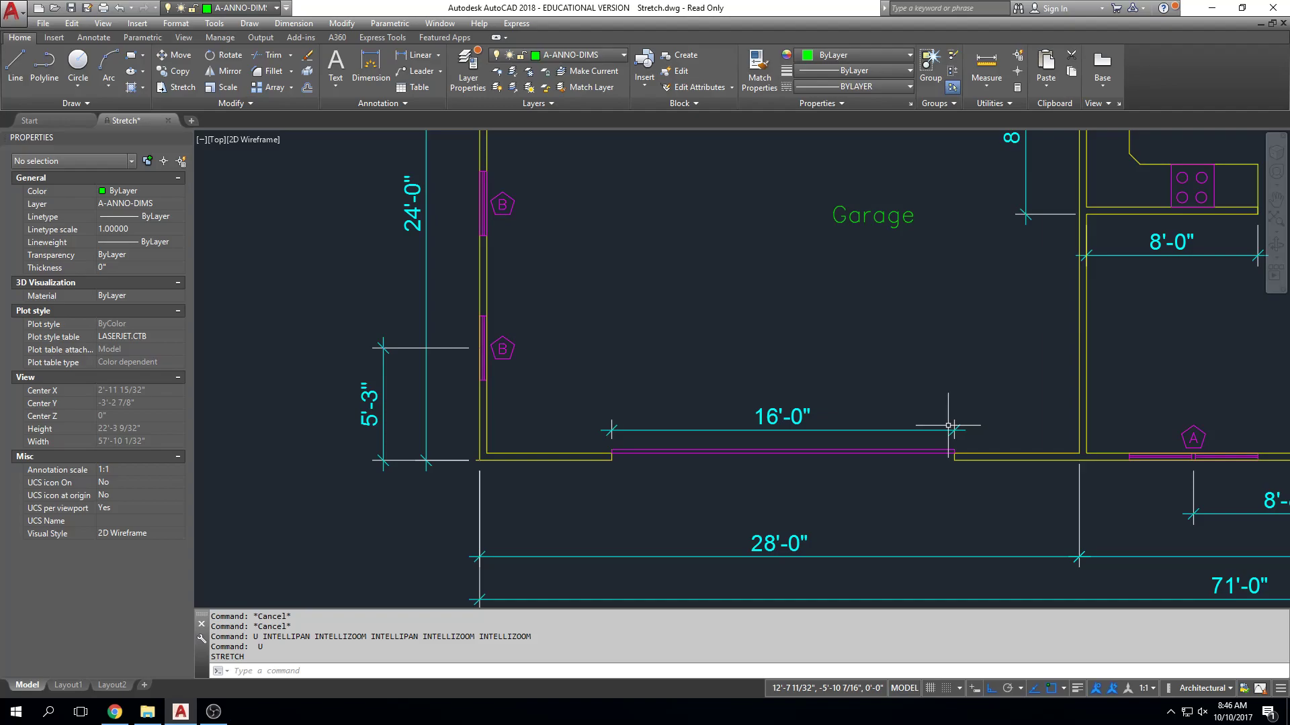
scroll(976, 381, "down", 1)
mouse_move(973, 380)
middle_mouse_down()
mouse_move(792, 392)
mouse_move(772, 373)
middle_mouse_up()
scroll(808, 344, "down", 1)
scroll(461, 368, "up", 4)
middle_click_drag(365, 245, 449, 246)
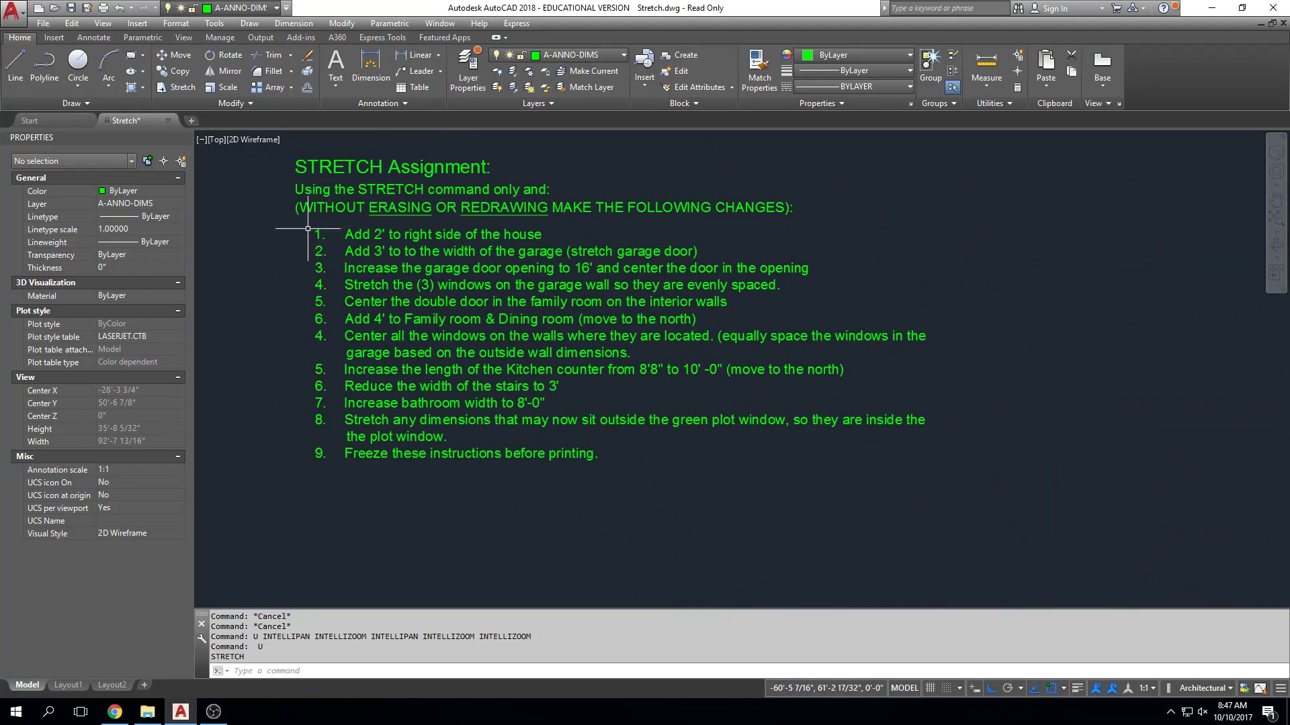
scroll(950, 389, "down", 2)
middle_click_drag(950, 389, 558, 376)
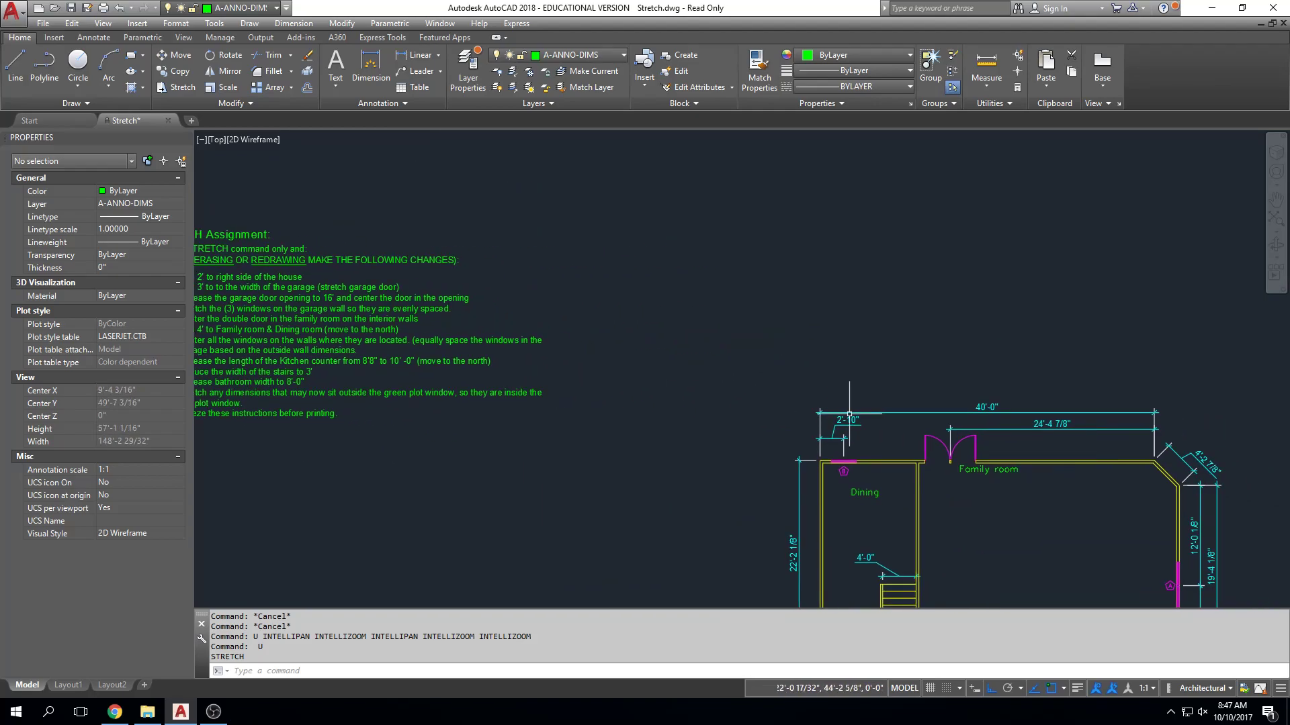
middle_click_drag(1124, 481, 971, 388)
scroll(1152, 324, "down", 2)
middle_click_drag(1128, 314, 999, 257)
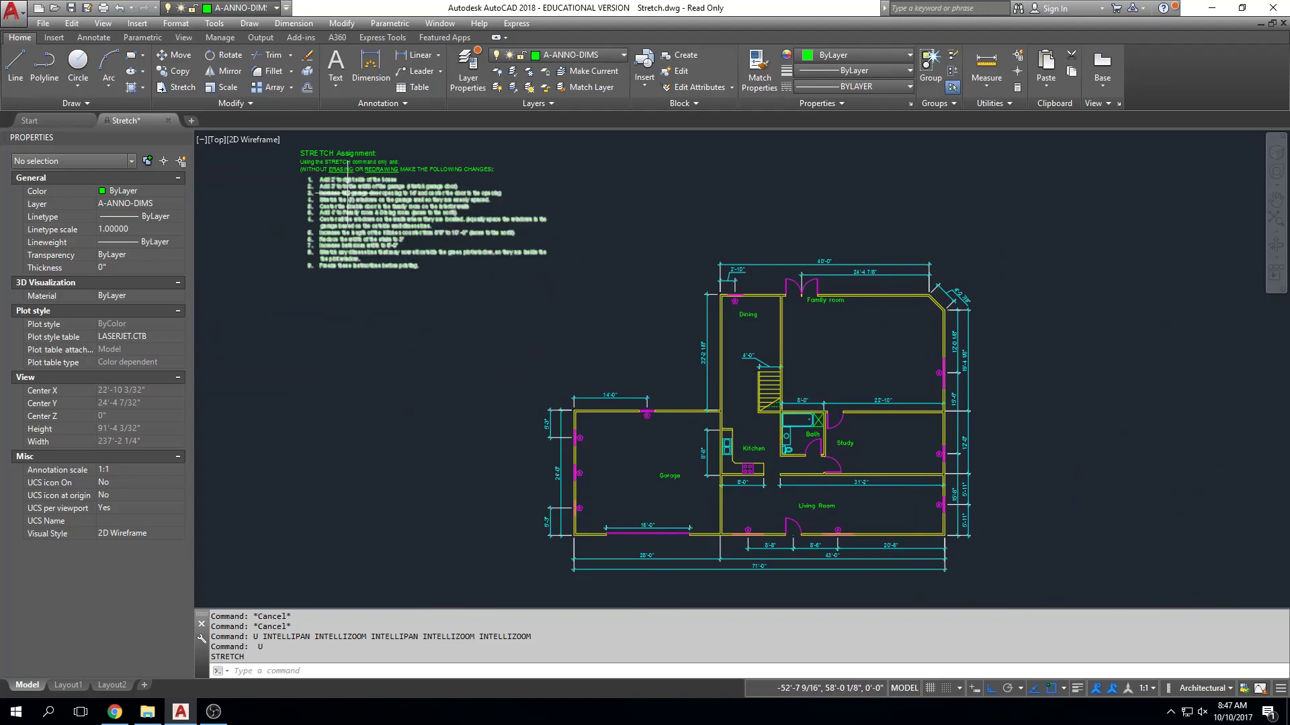
scroll(315, 182, "up", 2)
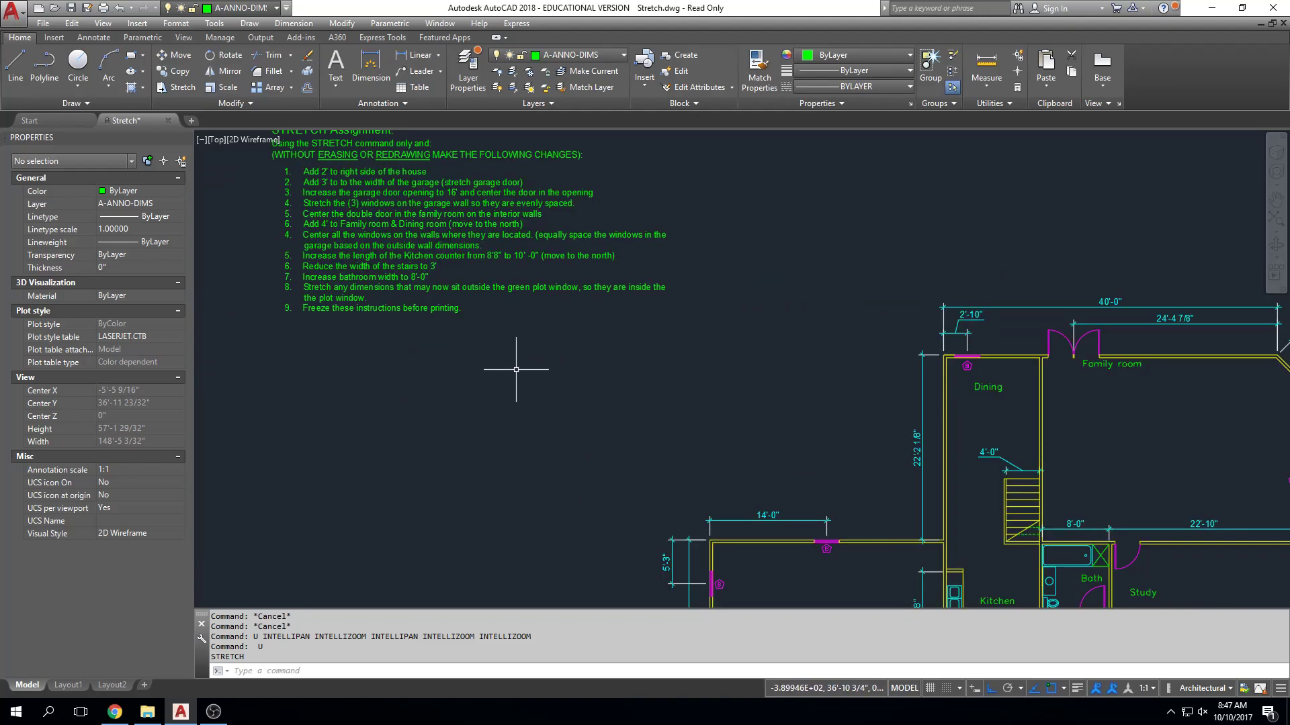
Select the family room double door, its wall opening and location dimension for stretching, leaving out the Family room label.
scroll(538, 259, "down", 2)
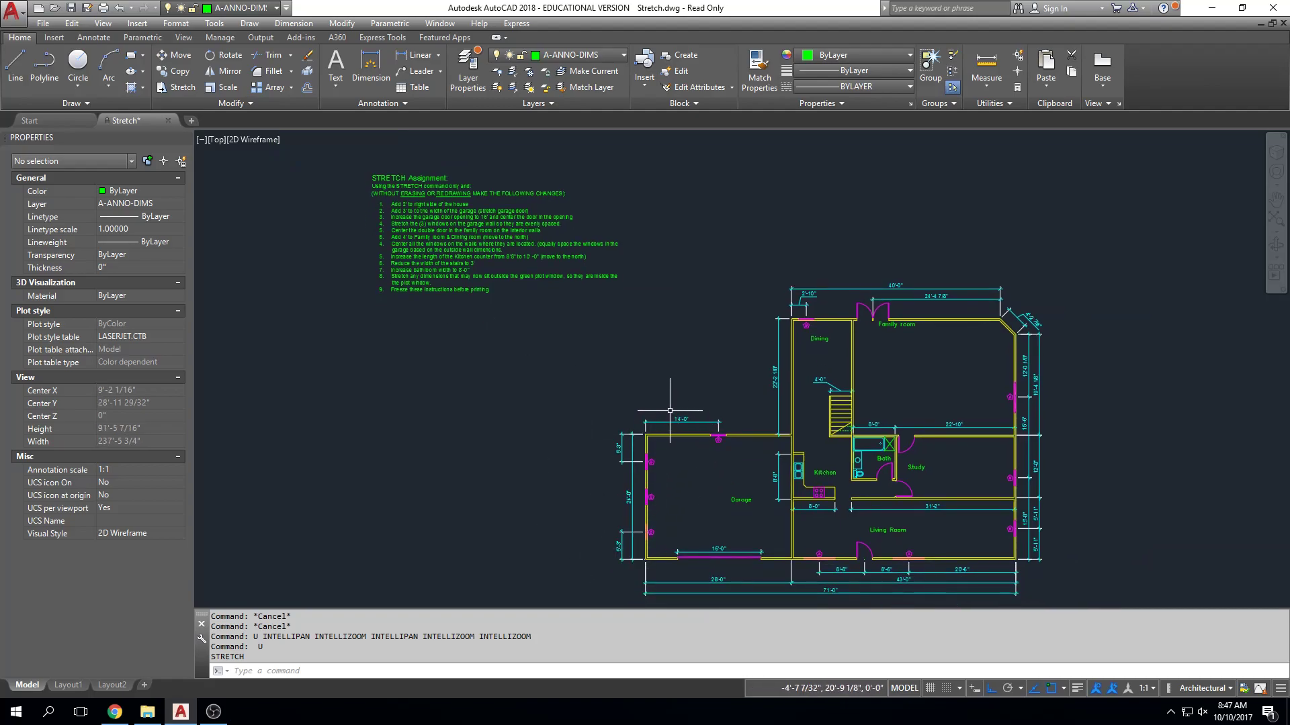
scroll(396, 227, "up", 4)
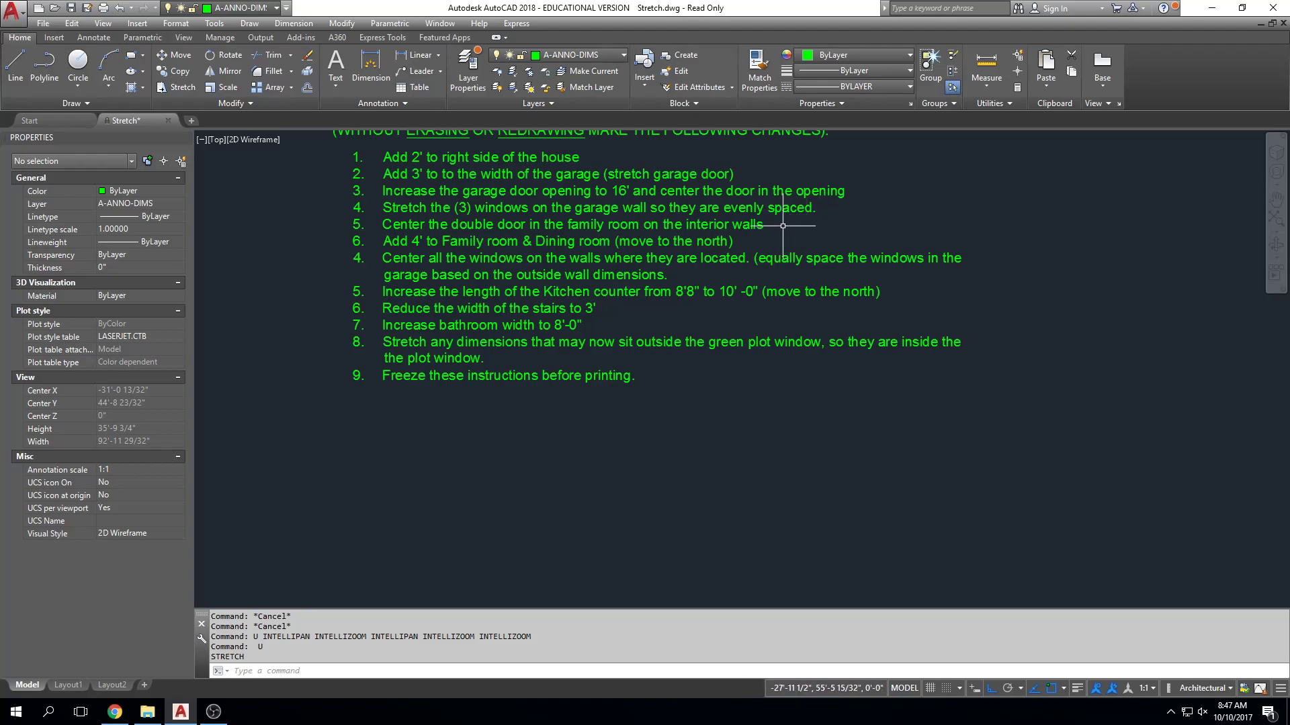
scroll(602, 239, "down", 3)
scroll(794, 318, "up", 3)
middle_click_drag(794, 318, 725, 329)
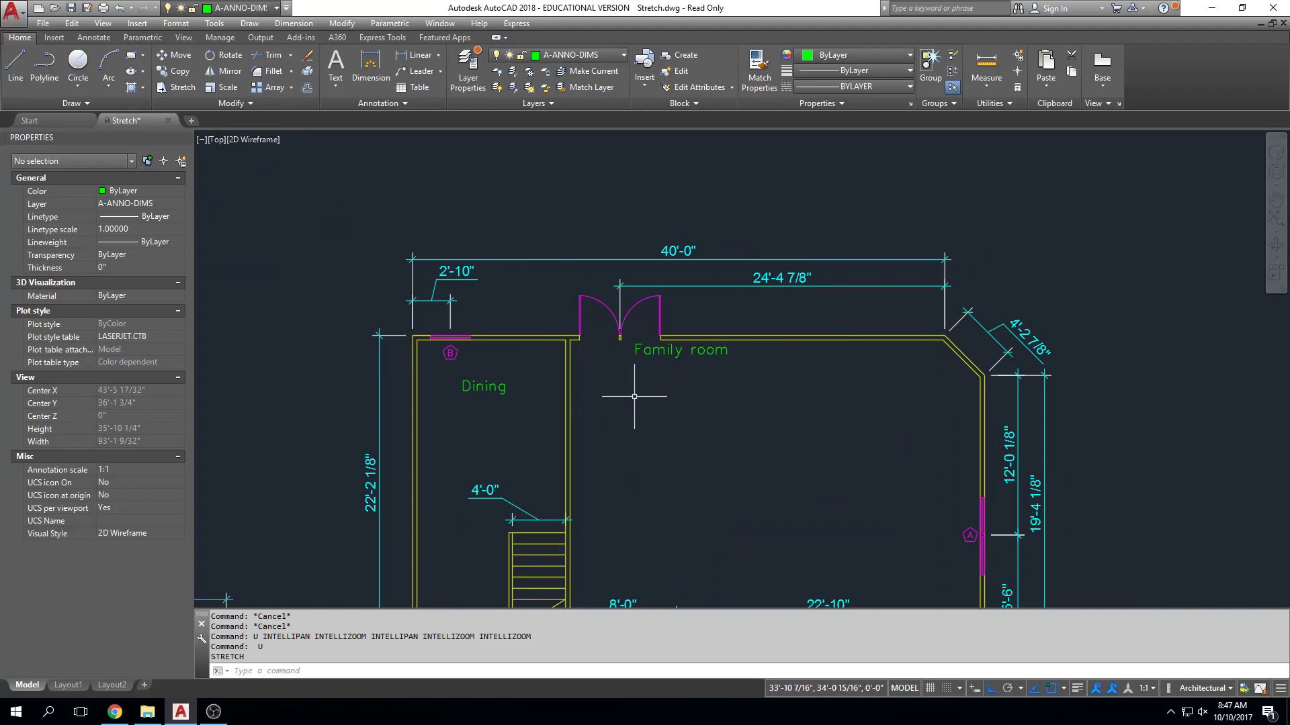
type("s")
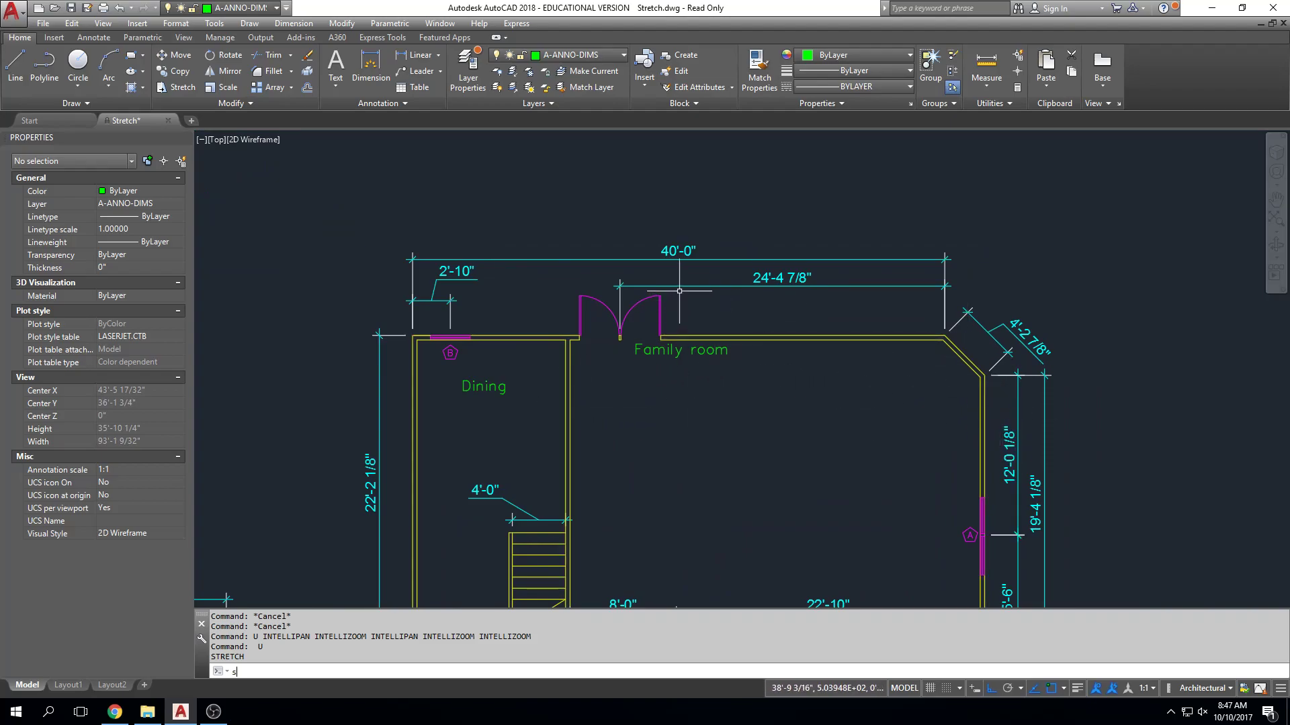
key("Return")
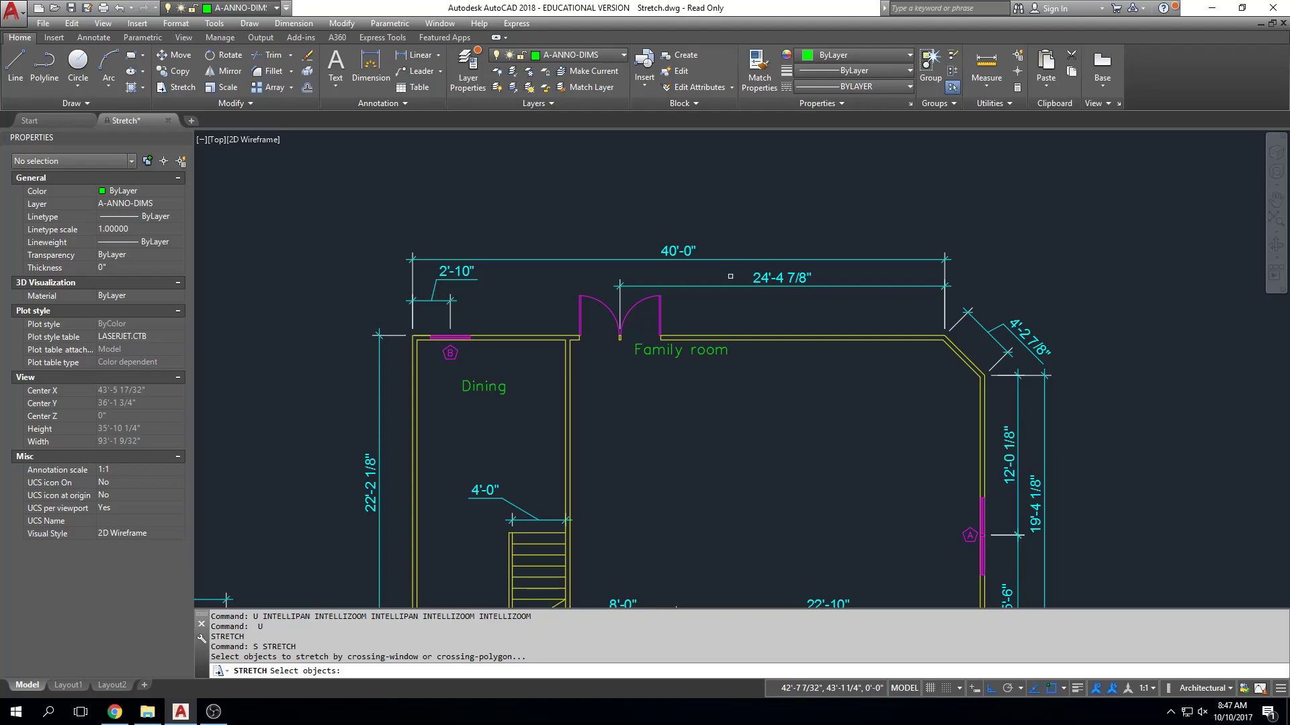
left_click(730, 276)
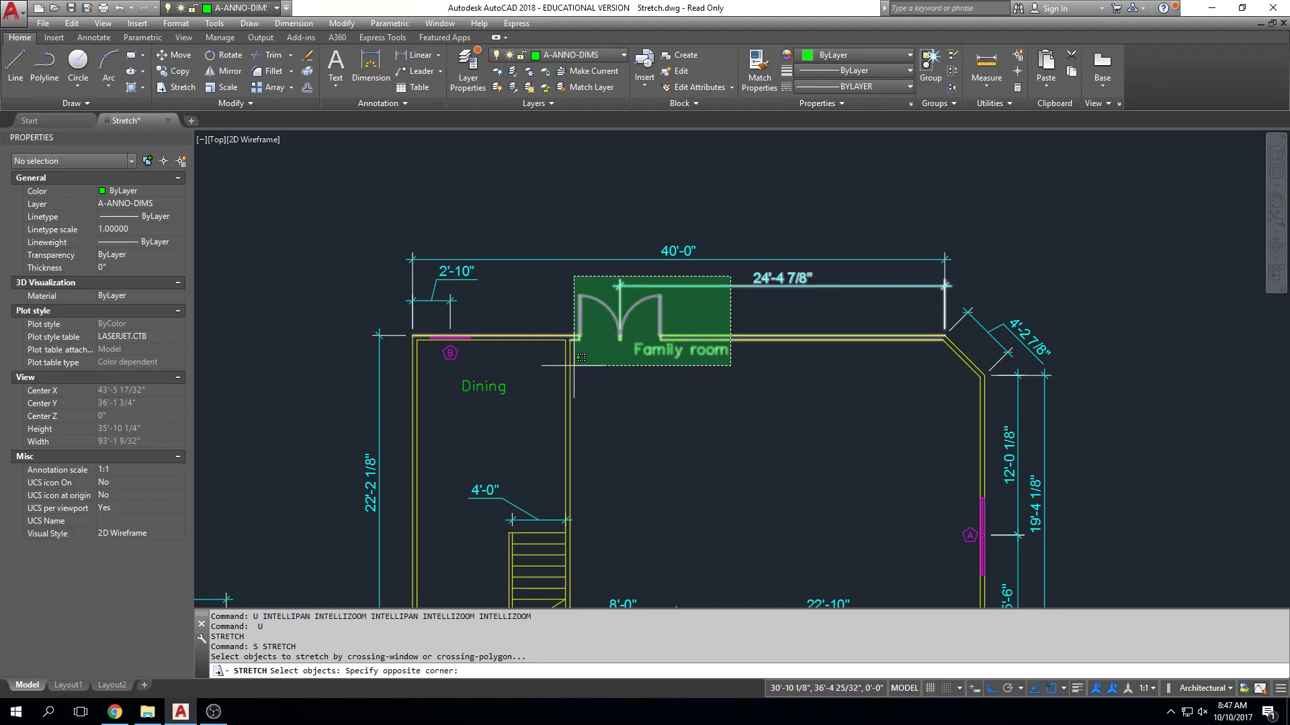
left_click(574, 366)
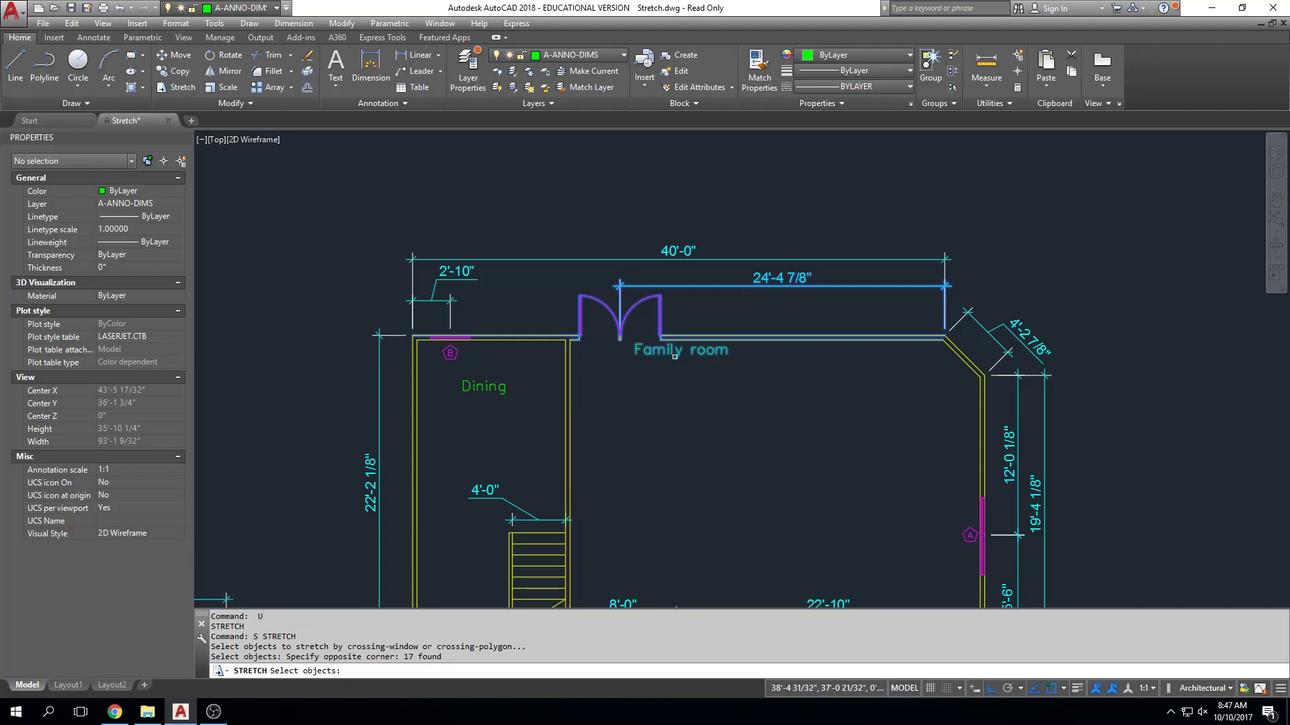
type("r")
key("Return")
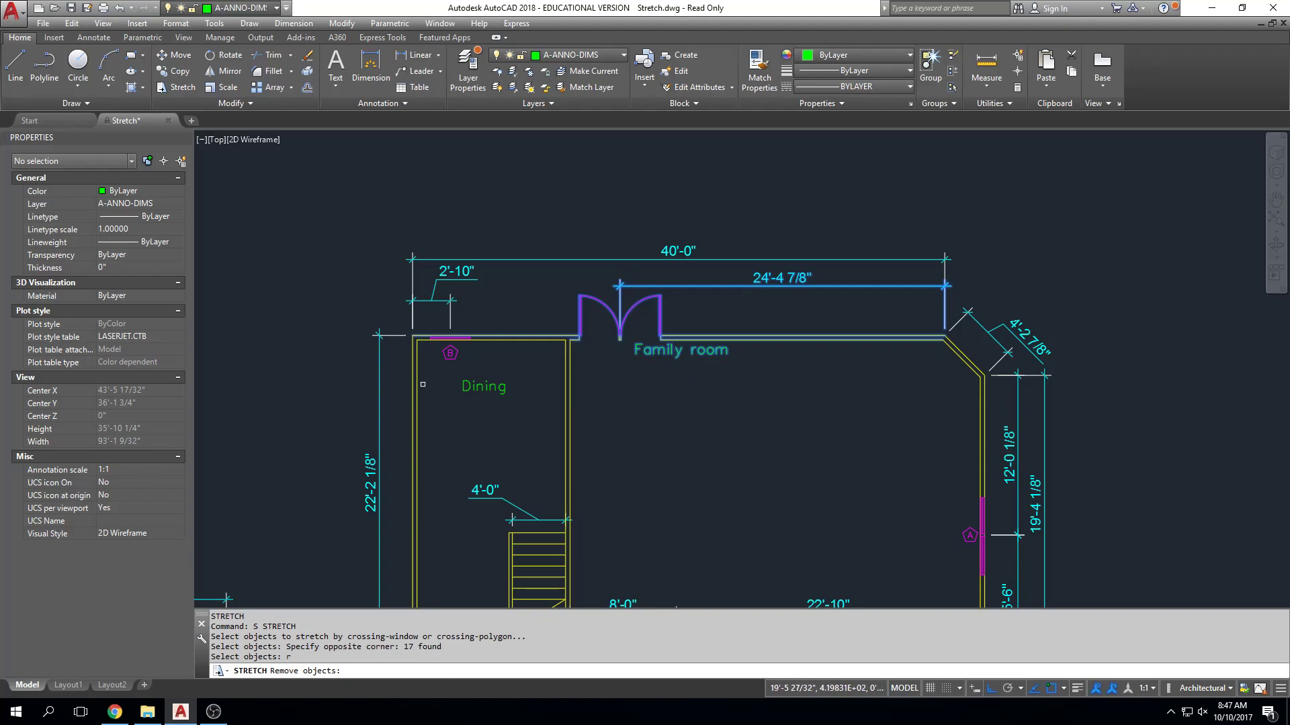
left_click(655, 350)
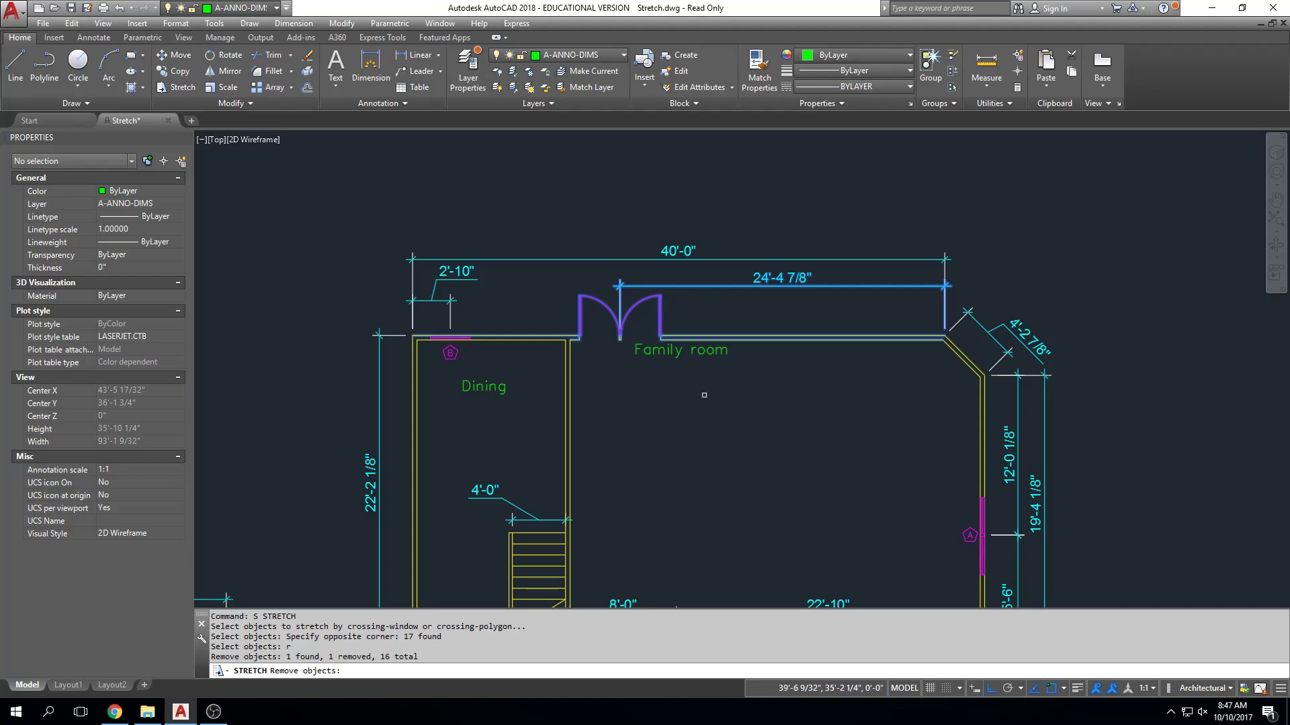
key("Return")
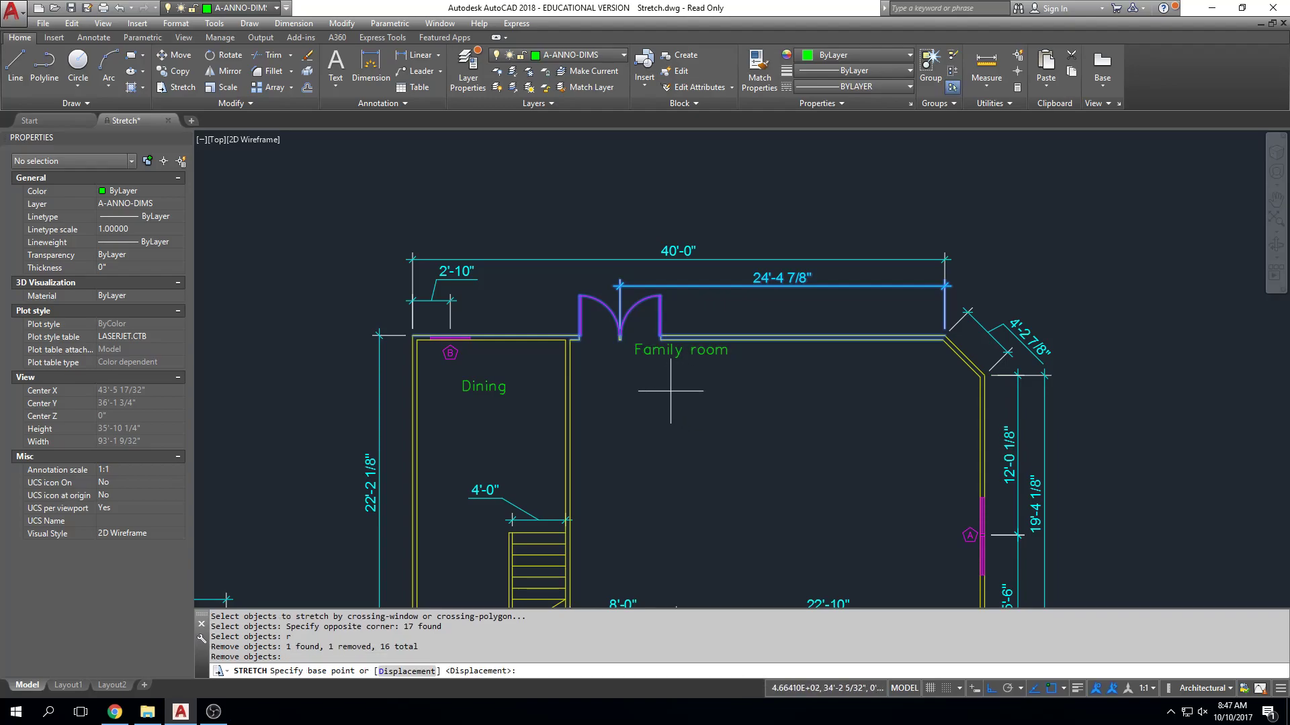
Try centring the double door from its centre post's inner-edge midpoint with Mid Between 2 Points at the north wall's inside east end.
scroll(597, 350, "up", 2)
scroll(600, 343, "up", 10)
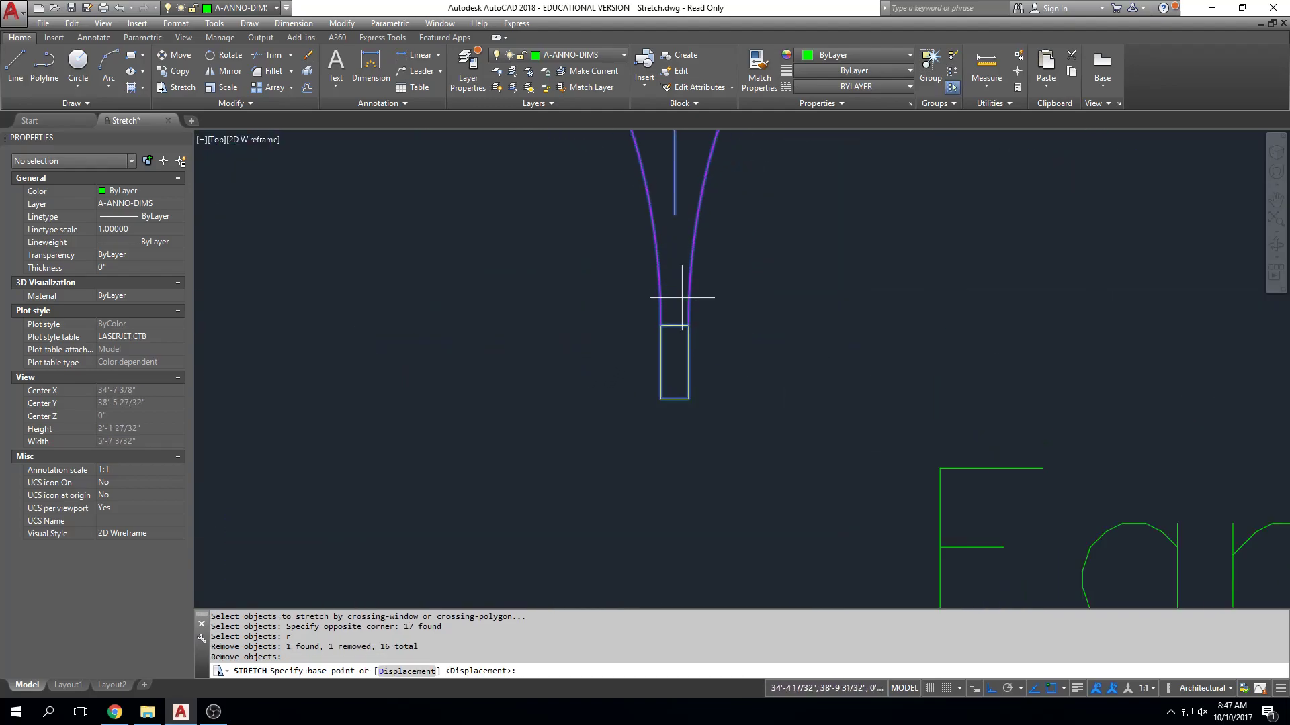
scroll(692, 397, "down", 6)
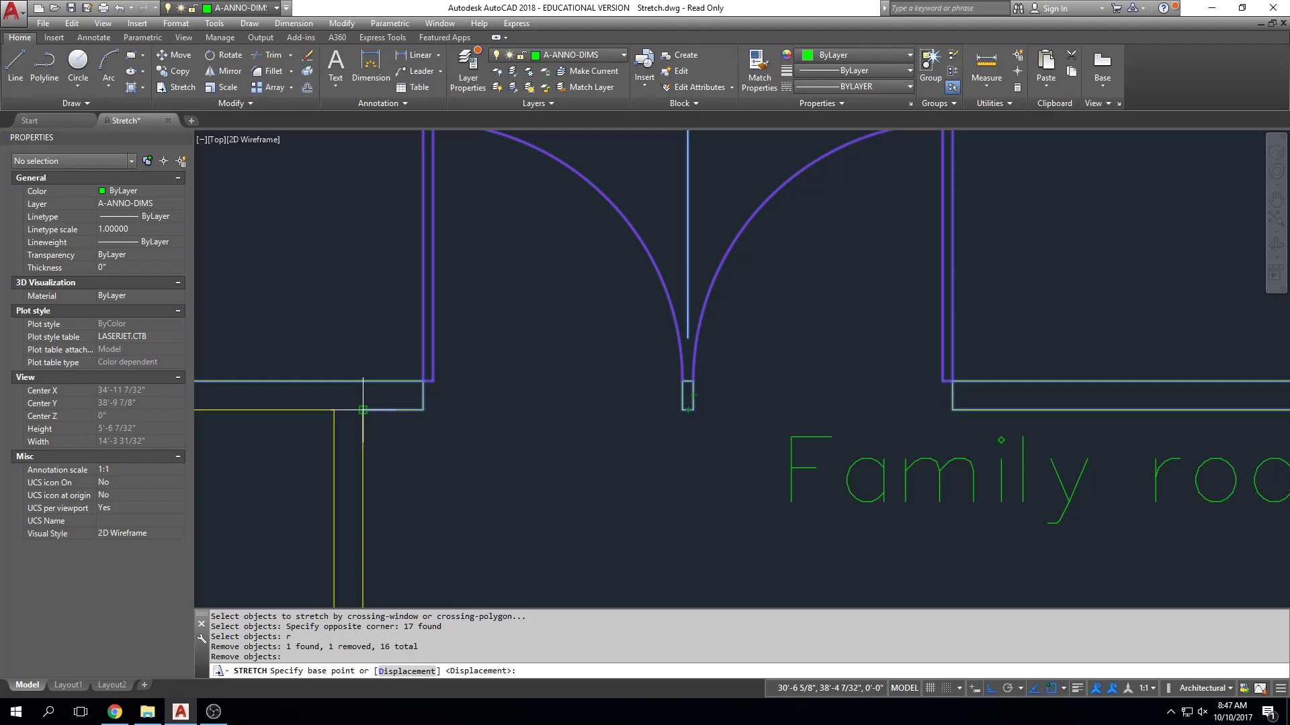
scroll(520, 440, "down", 4)
scroll(816, 427, "up", 2)
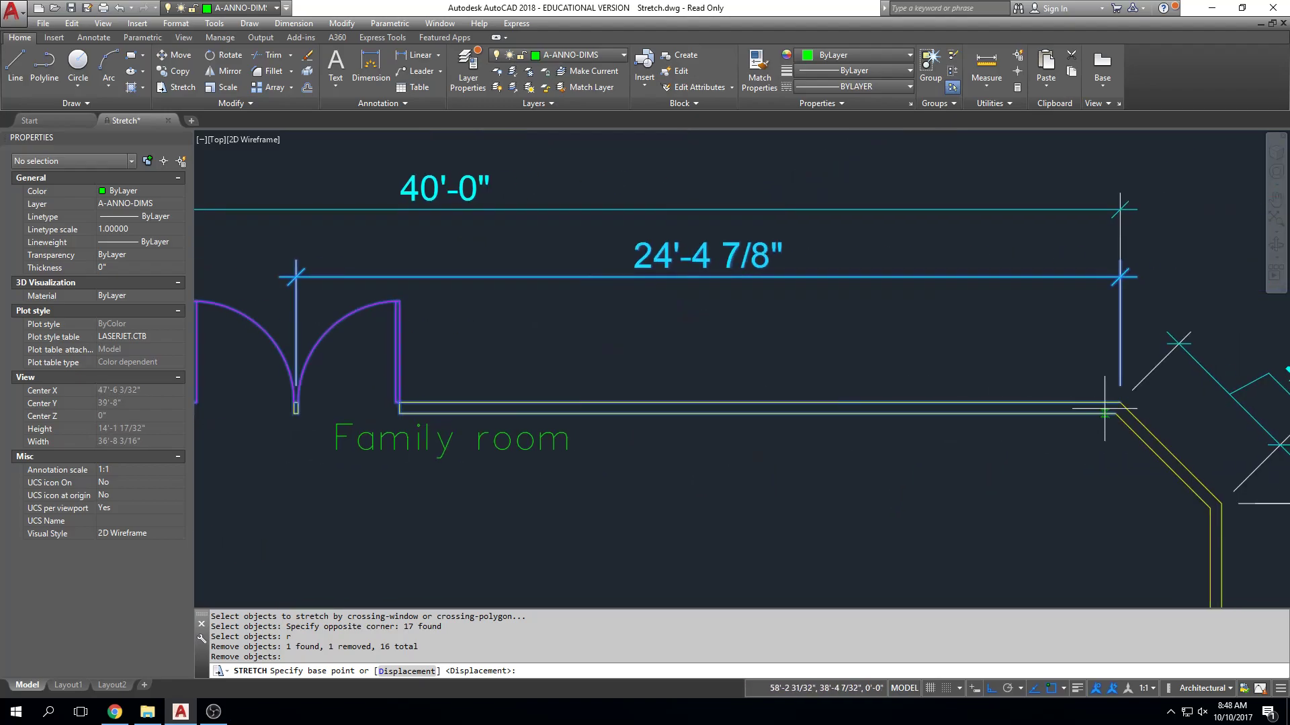
scroll(369, 325, "up", 8)
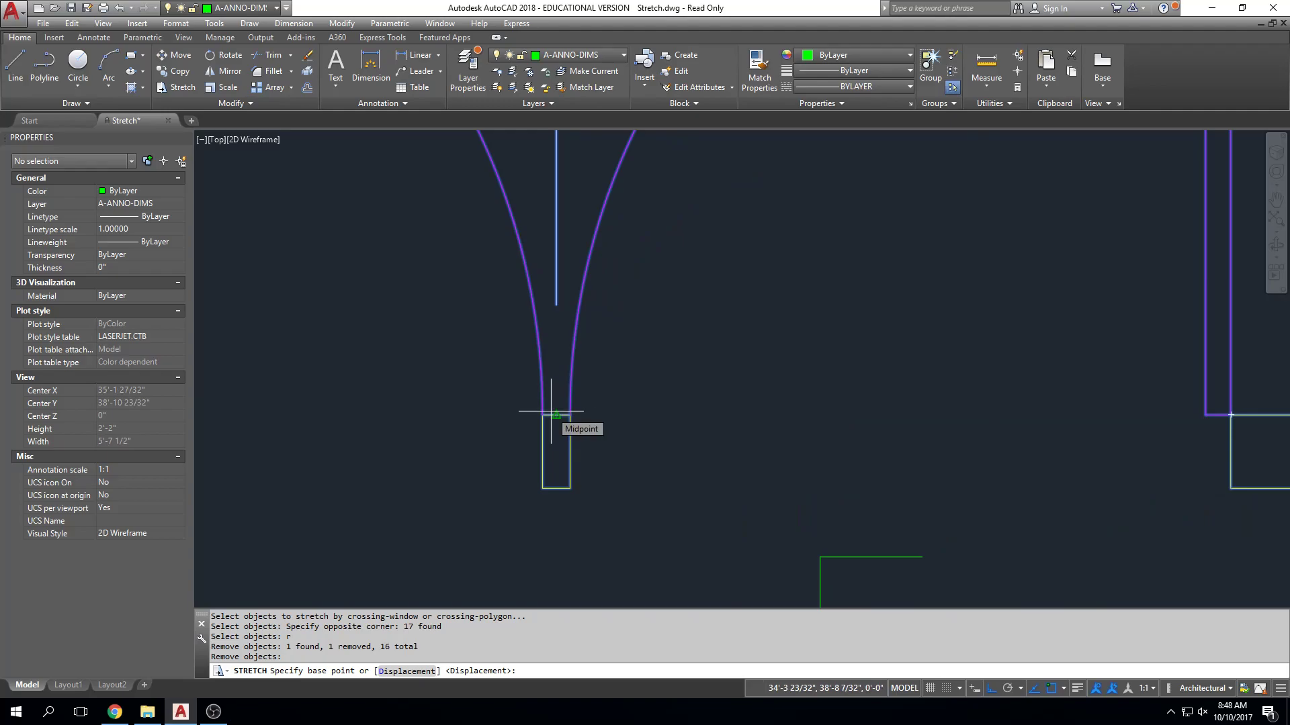
middle_click_drag(551, 412, 869, 401)
scroll(682, 425, "down", 2)
middle_click_drag(675, 425, 791, 424)
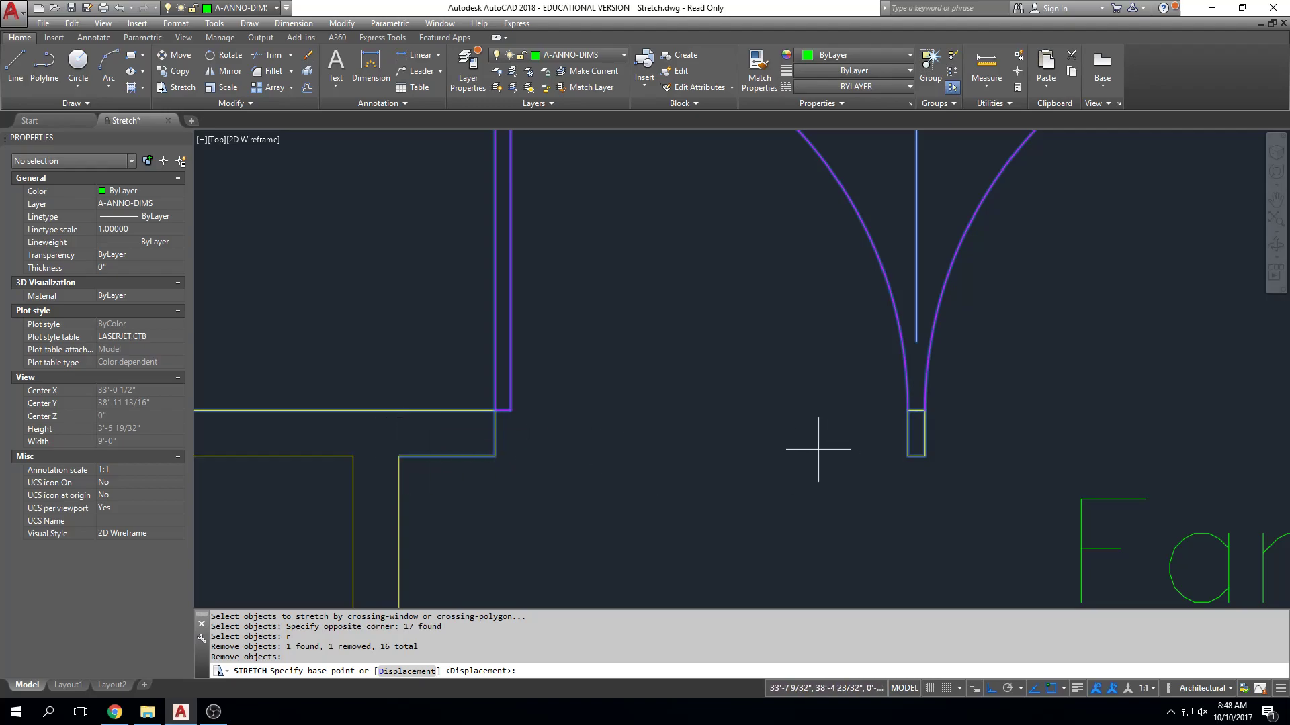
middle_click_drag(820, 450, 753, 435)
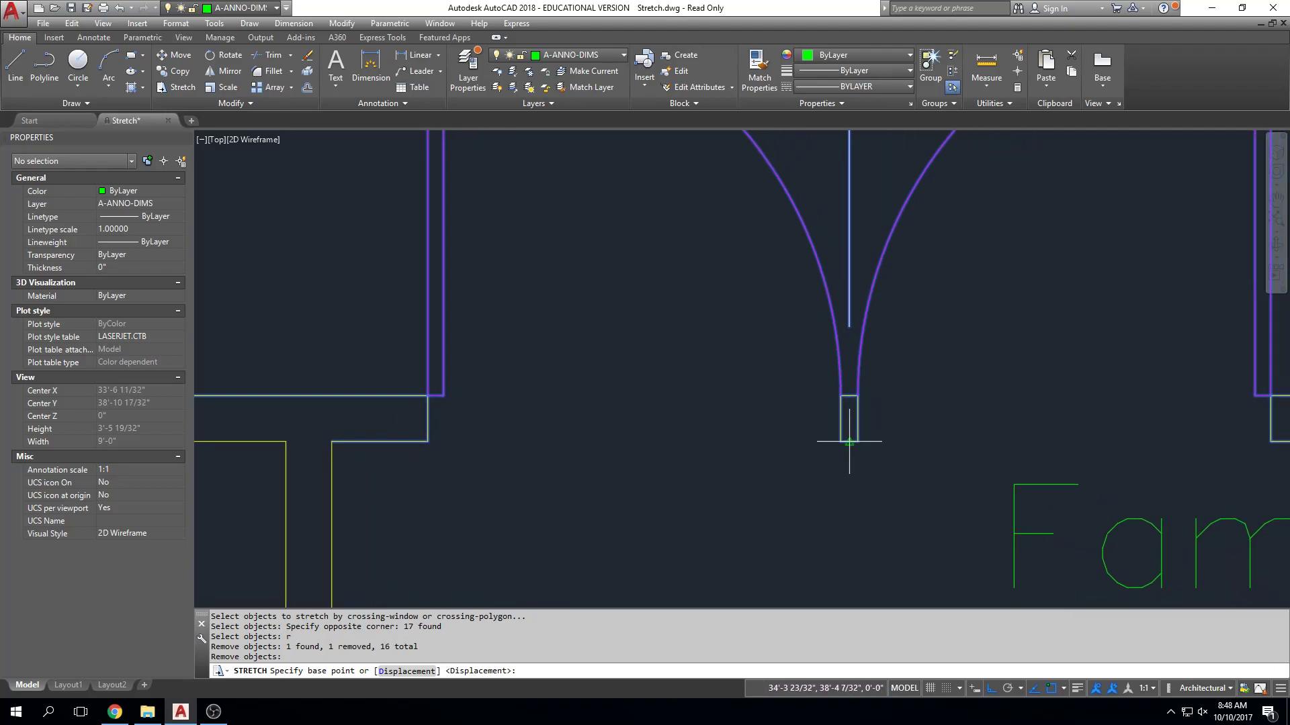
left_click(849, 442)
scroll(807, 469, "down", 4)
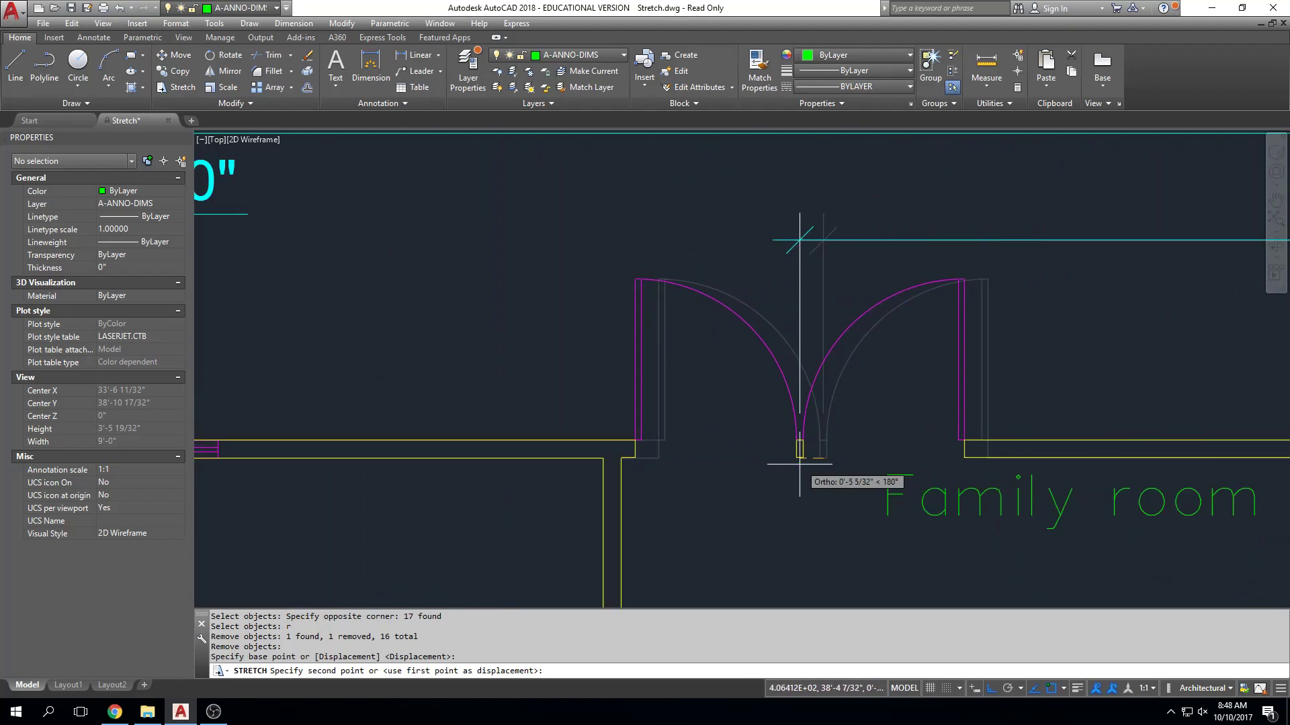
right_click(799, 463, "shift")
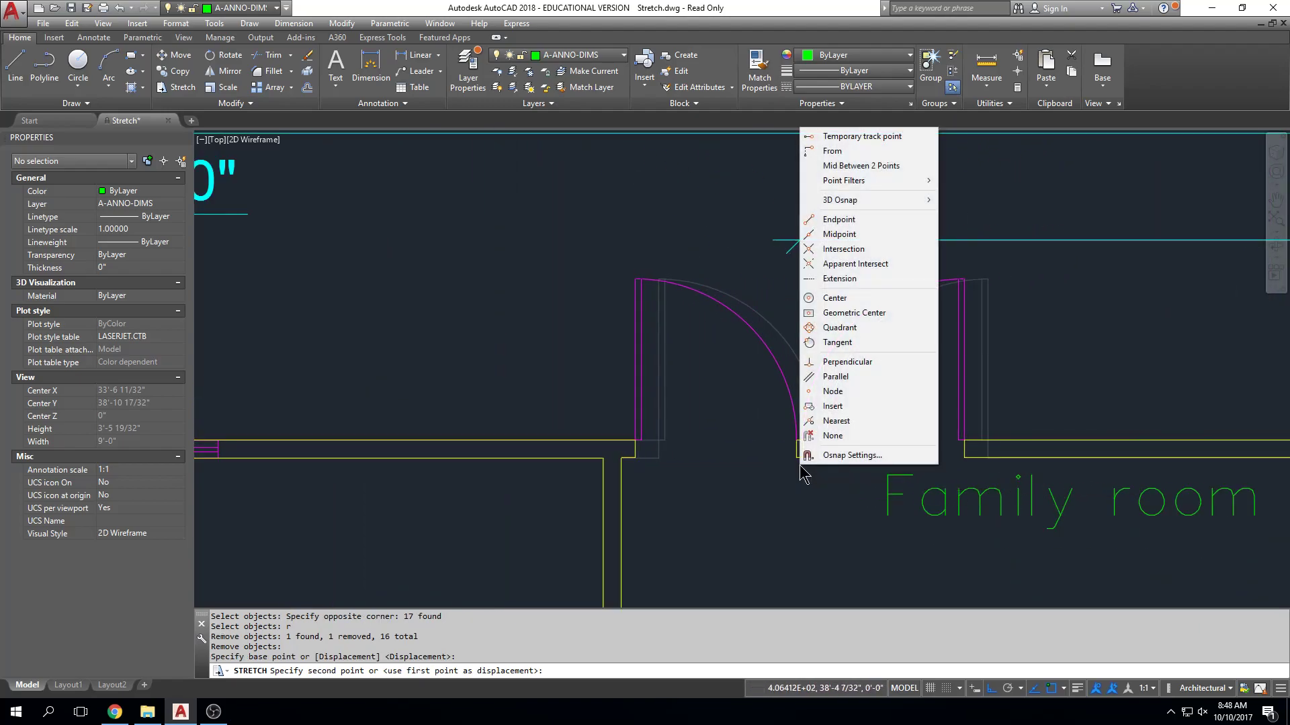
left_click(863, 168)
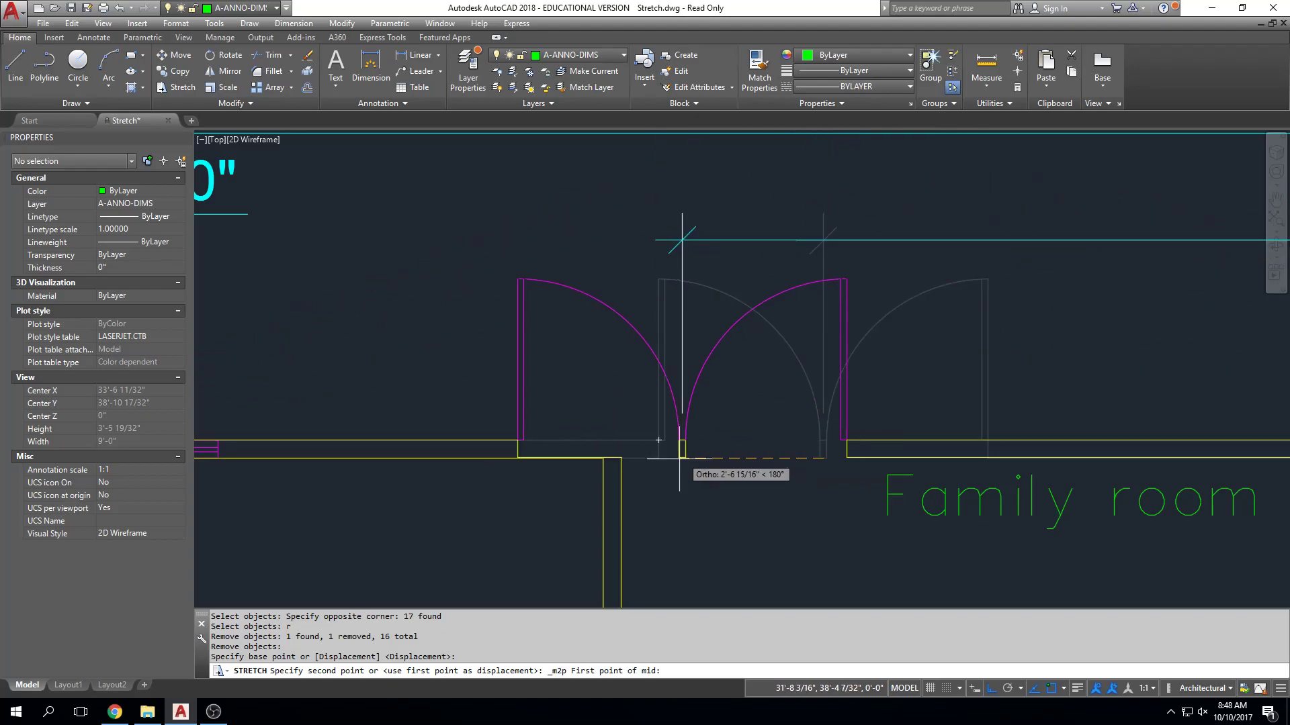
scroll(637, 473, "down", 5)
middle_click_drag(635, 474, 427, 448)
left_click(1012, 440)
left_click(1009, 440)
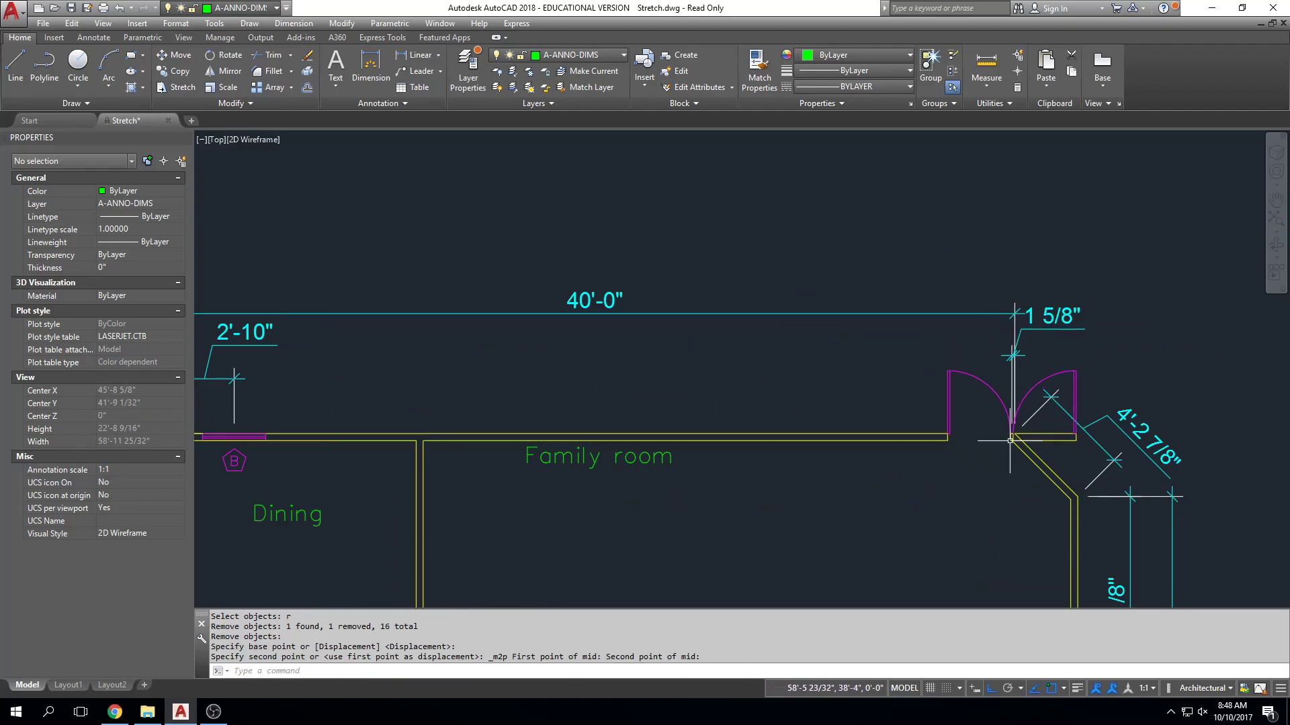
Undo the last stretch of the family room double door.
type("u")
key("Return")
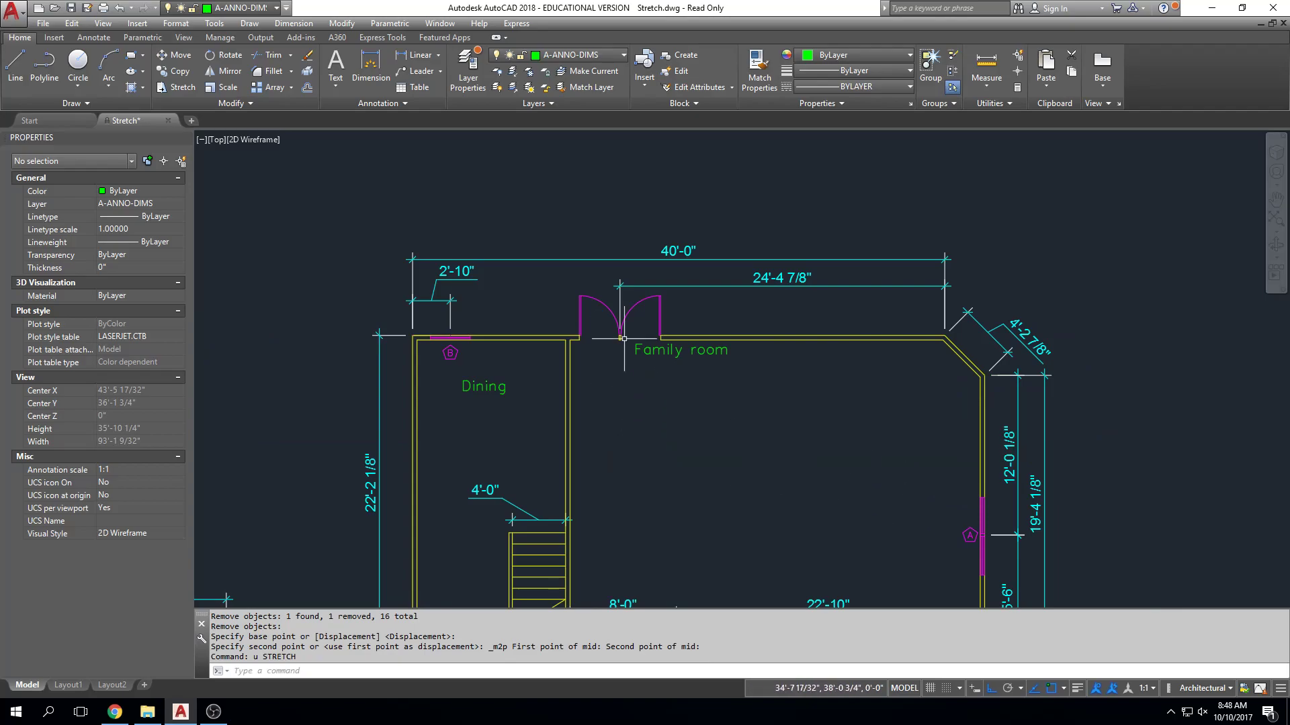
key("Escape")
key("Escape")
Select the family room double door with its opening and location dimension for STRETCH, keeping the crossing window above the room label.
type("s")
key("Return")
scroll(657, 281, "up", 4)
left_click(704, 271)
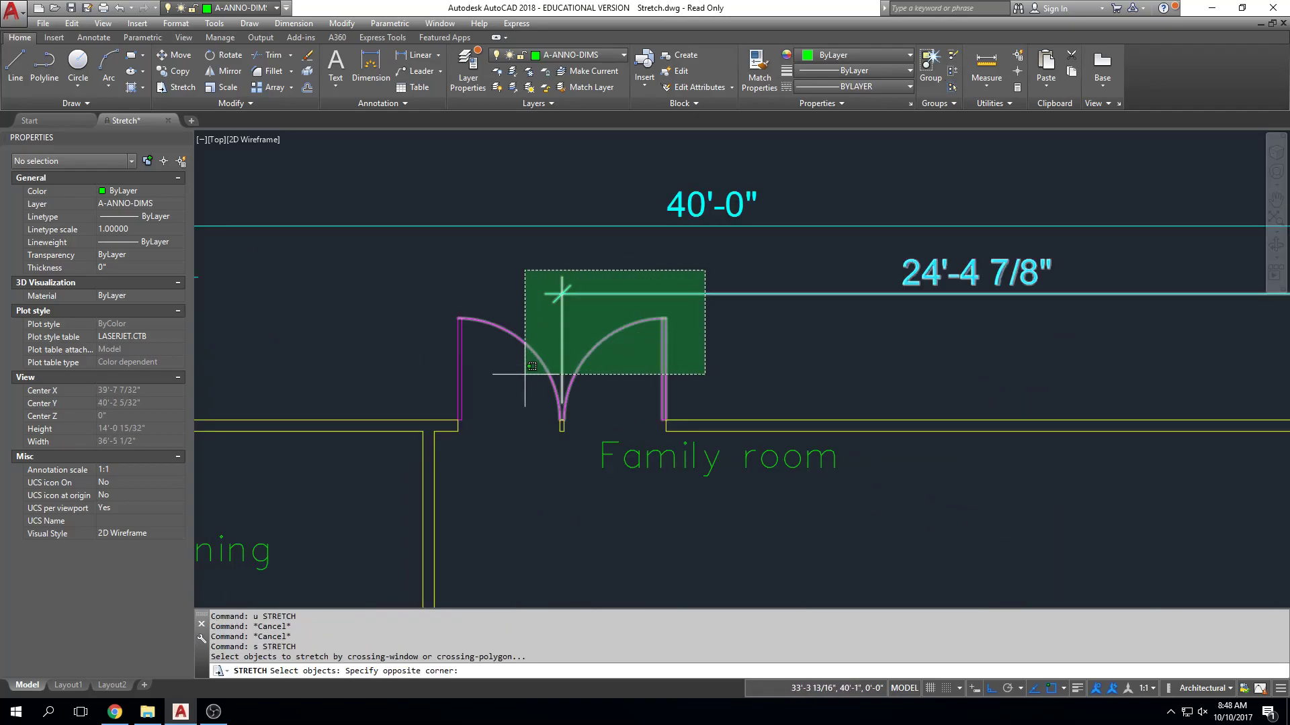
left_click(444, 435)
key("Return")
Centre the double door by stretching its post's inner-edge midpoint to the Mid Between 2 Points of the north wall's inside corners.
scroll(558, 428, "up", 5)
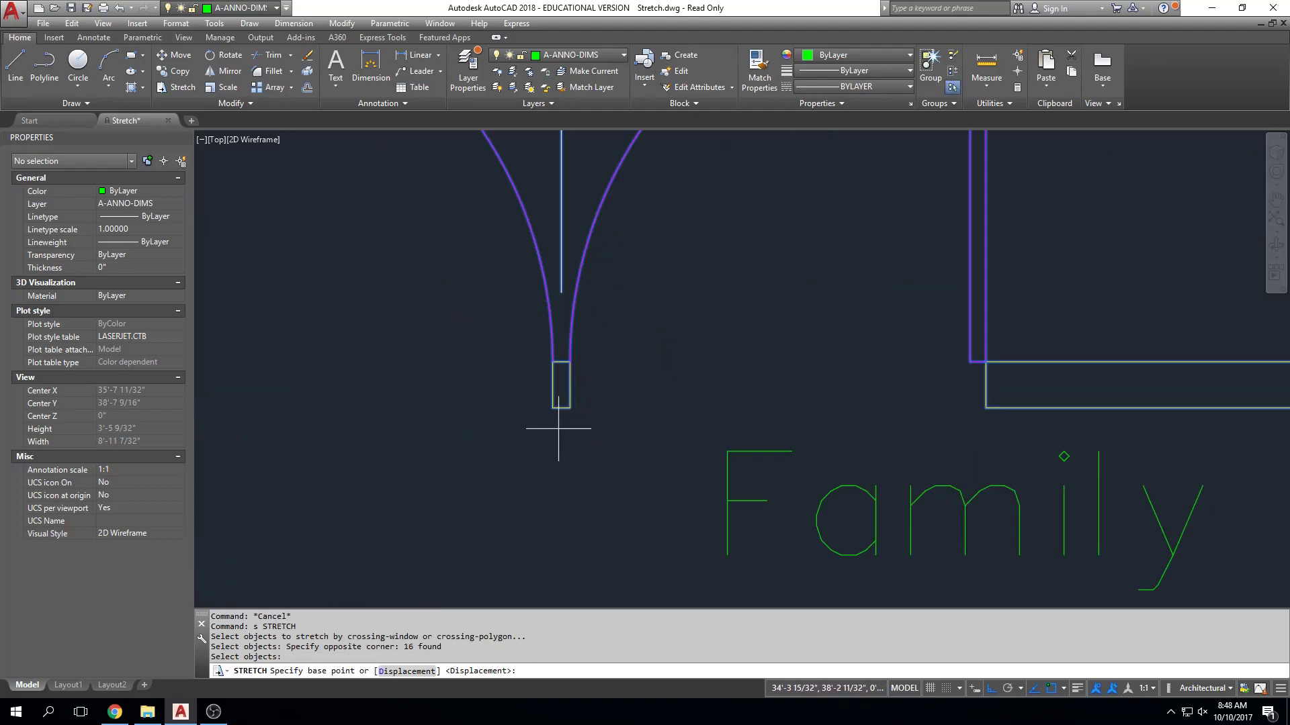
left_click(561, 408)
scroll(561, 457, "down", 3)
scroll(604, 346, "up", 2)
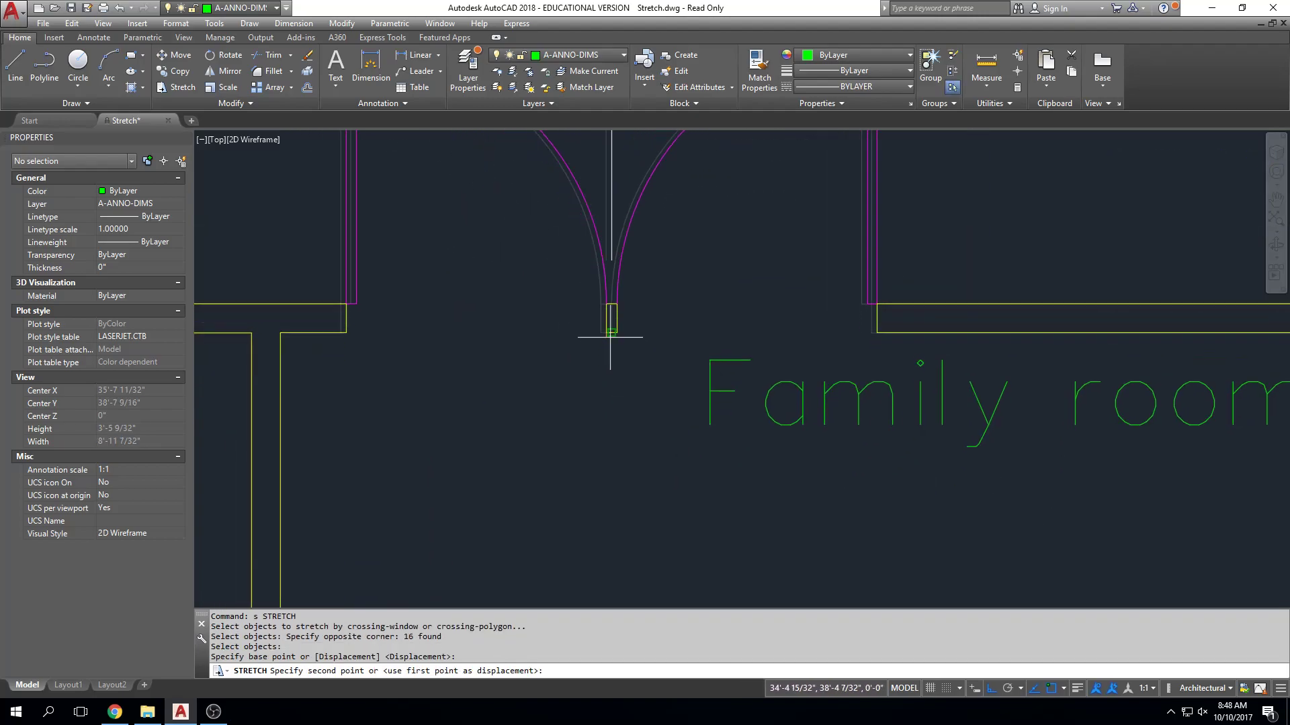
right_click(609, 340, "shift")
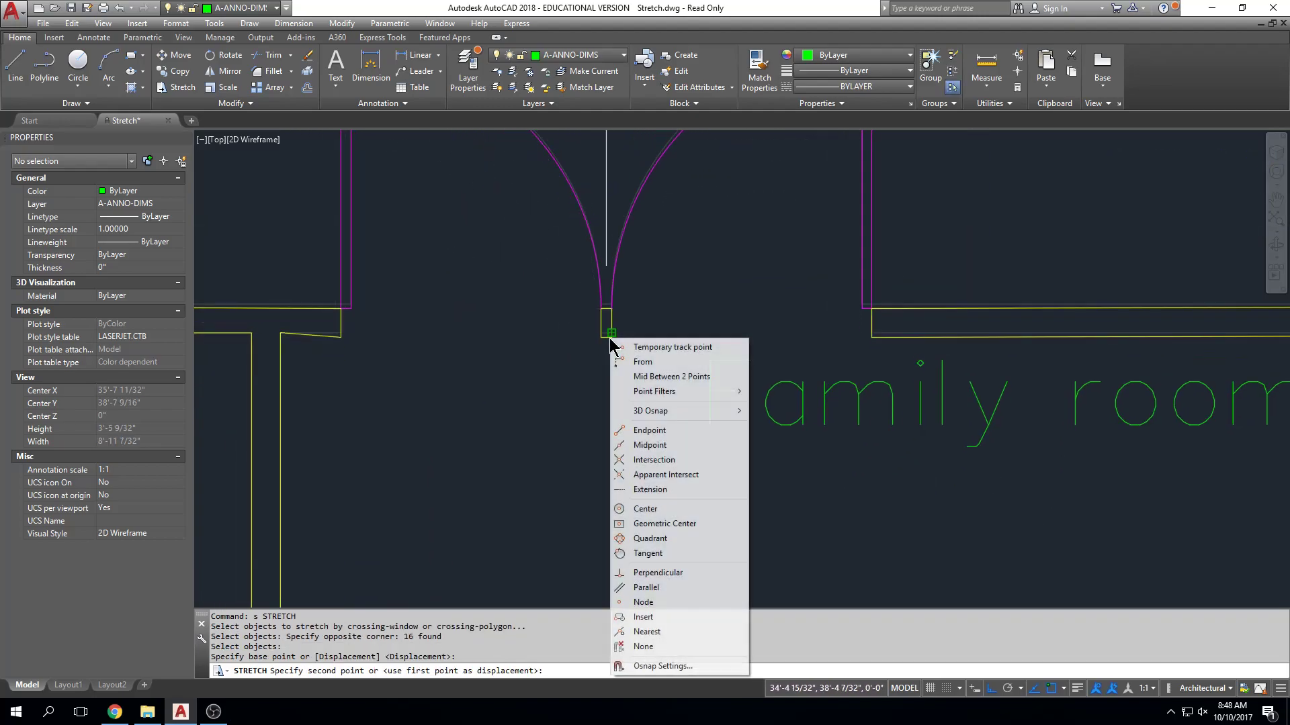
left_click(665, 376)
left_click(280, 331)
scroll(478, 329, "down", 3)
scroll(1088, 288, "up", 3)
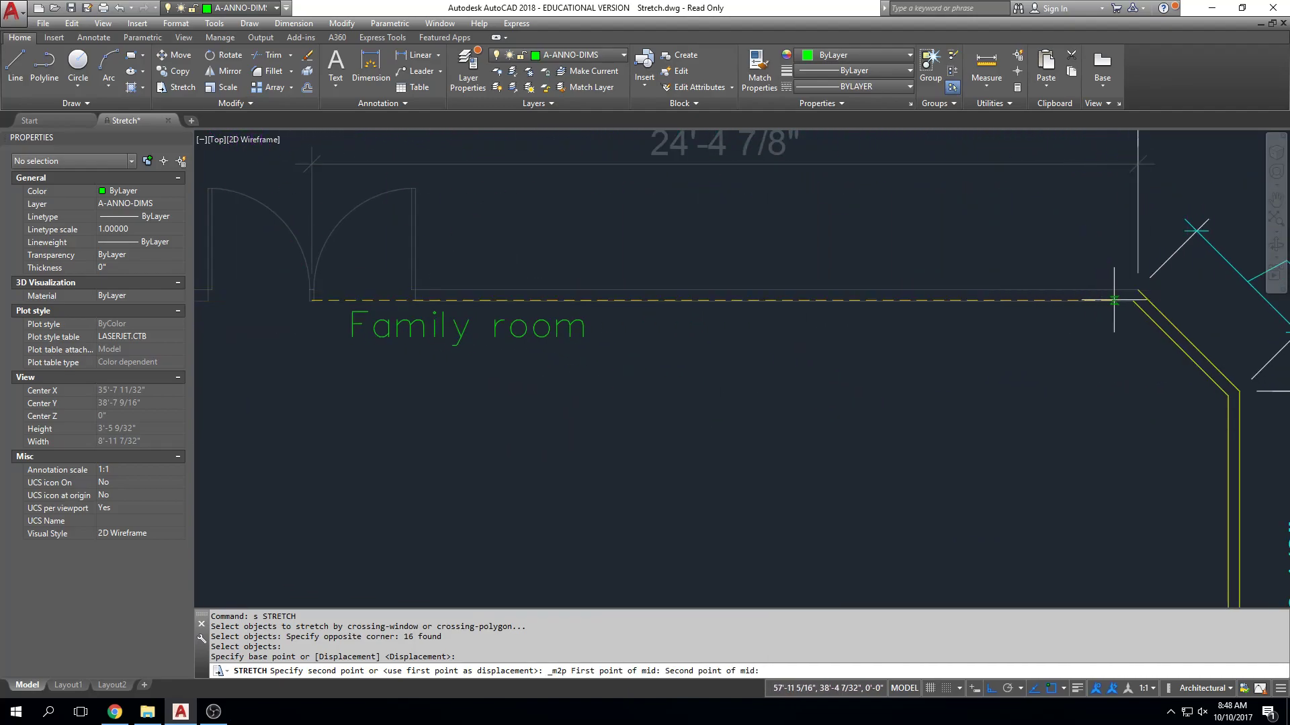
Review the remaining STRETCH Assignment instructions against the family room, Dining room and rest of the floor plan.
scroll(921, 412, "down", 4)
middle_click_drag(867, 484, 817, 438)
middle_click_drag(371, 364, 697, 394)
scroll(702, 385, "down", 4)
middle_click_drag(532, 317, 538, 323)
scroll(538, 323, "up", 7)
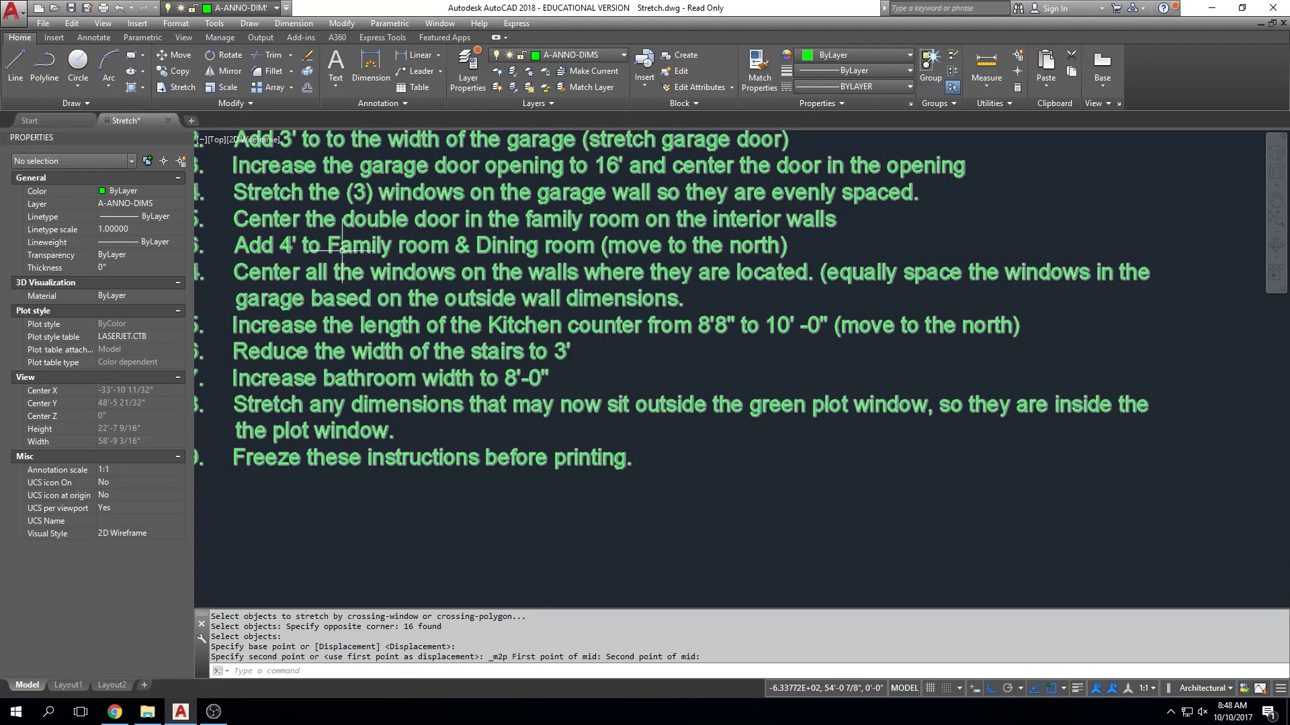
scroll(746, 459, "down", 2)
middle_click_drag(880, 488, 517, 437)
middle_click_drag(835, 473, 684, 431)
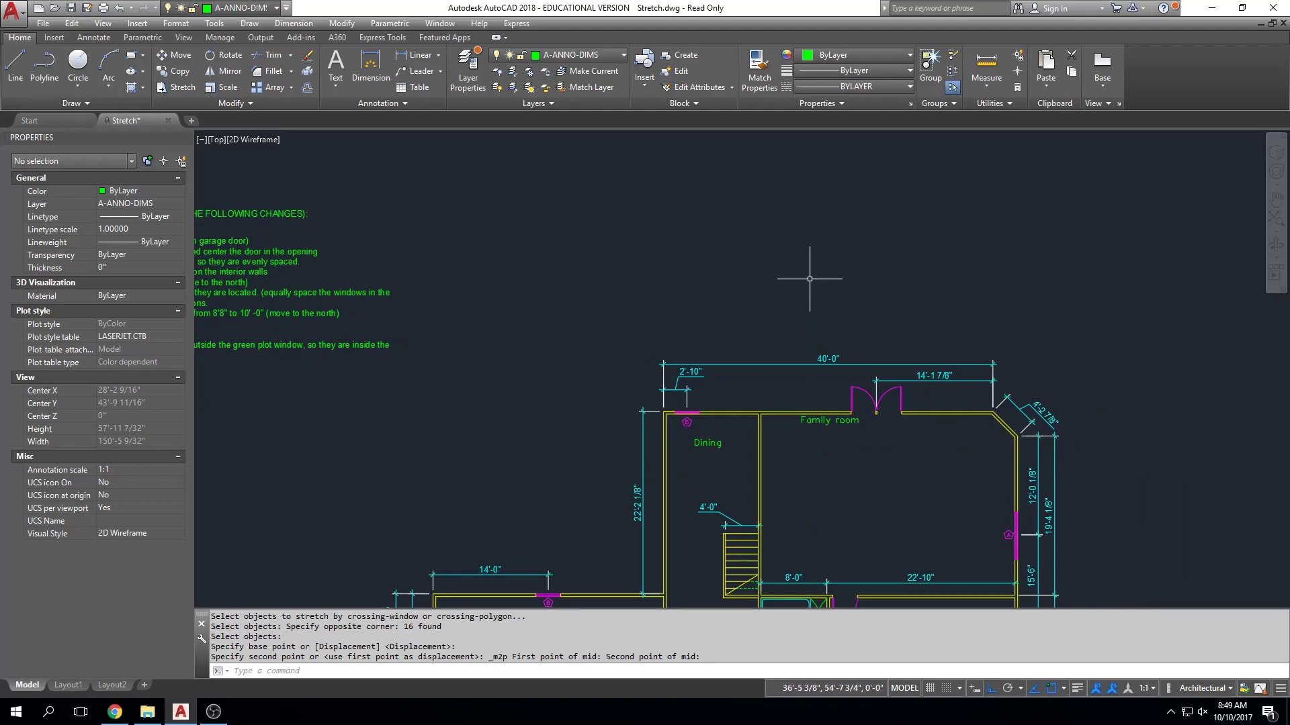
middle_click_drag(470, 302, 738, 307)
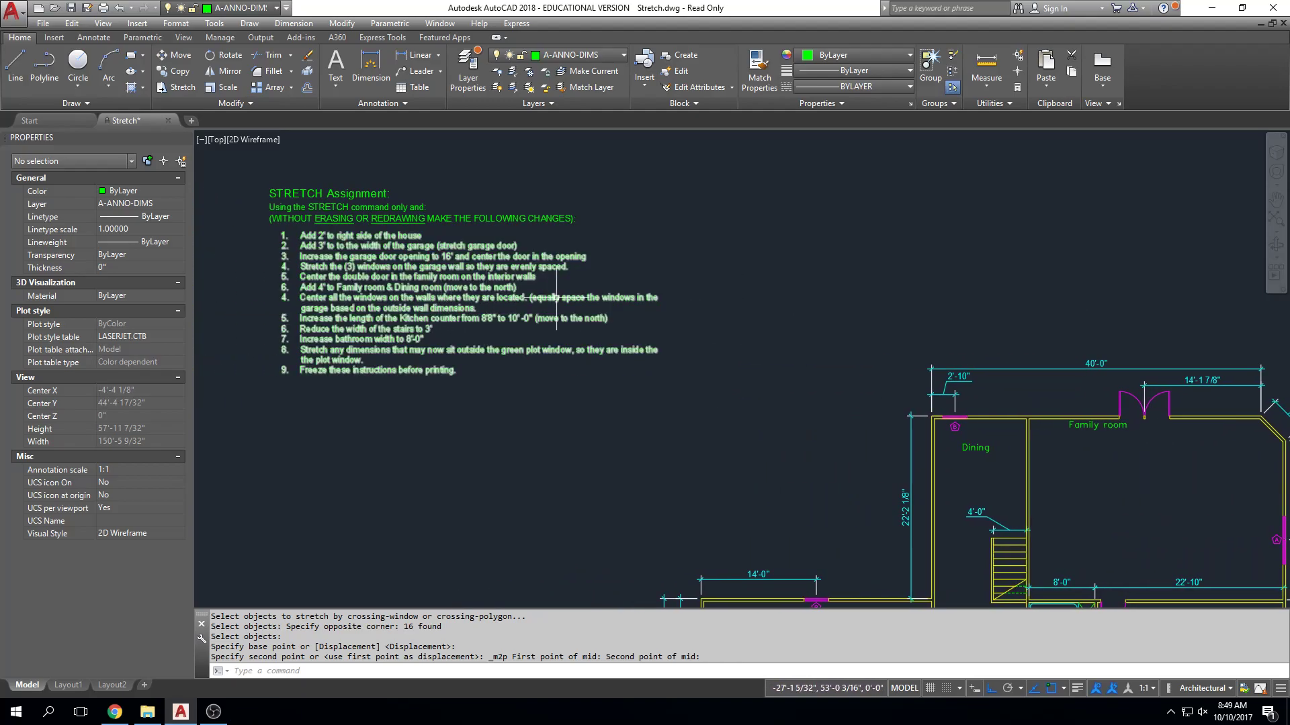
middle_click_drag(766, 369, 573, 268)
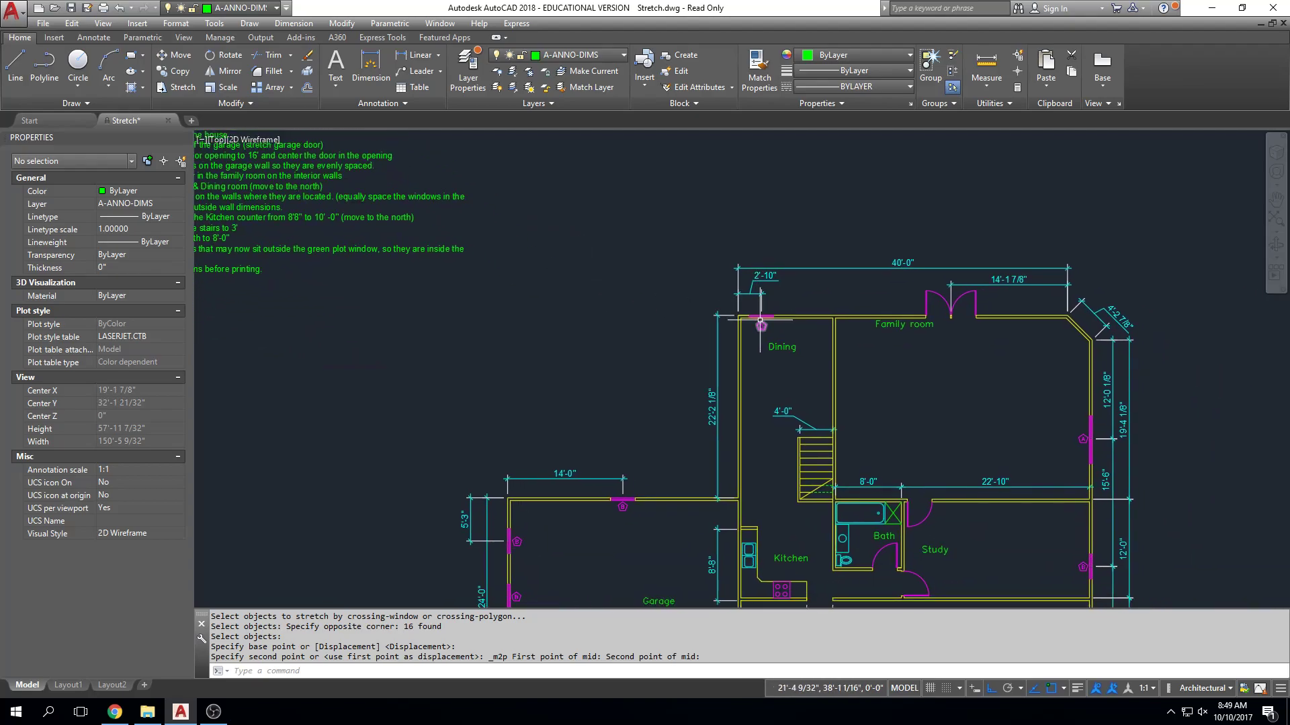
scroll(759, 320, "down", 1)
scroll(986, 370, "down", 1)
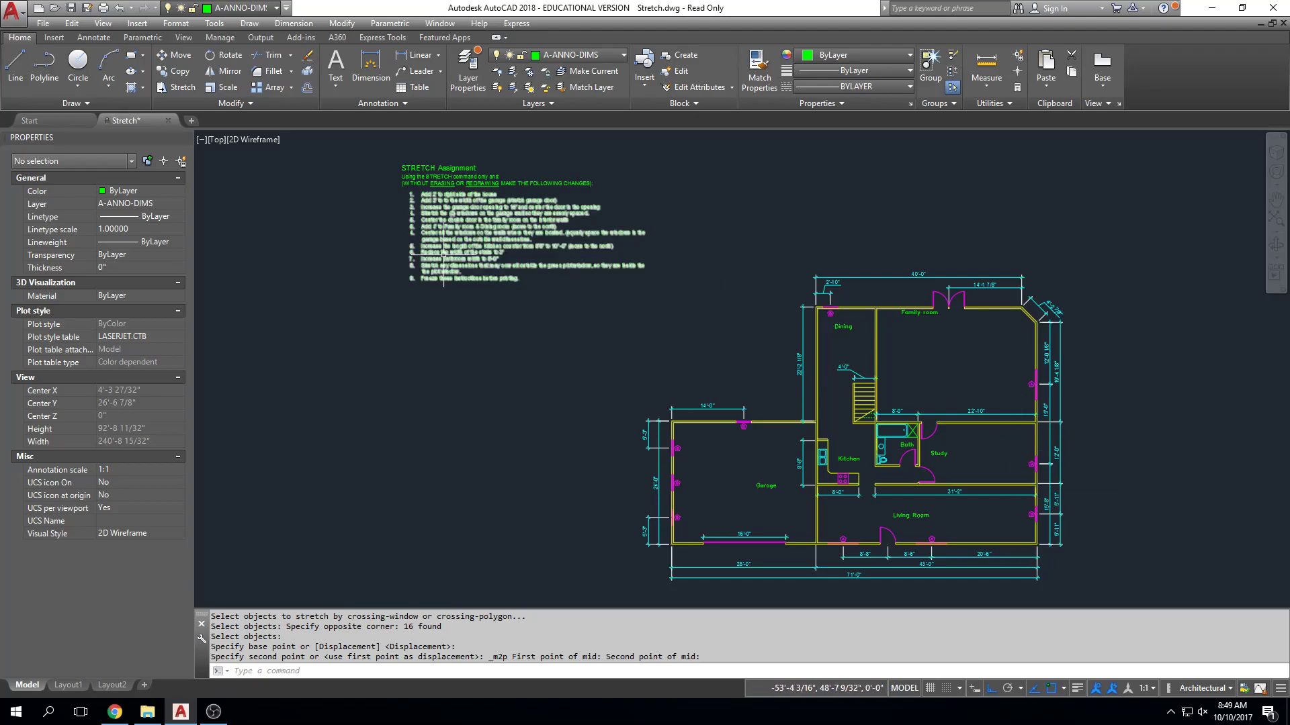
scroll(486, 258, "up", 2)
scroll(486, 259, "up", 2)
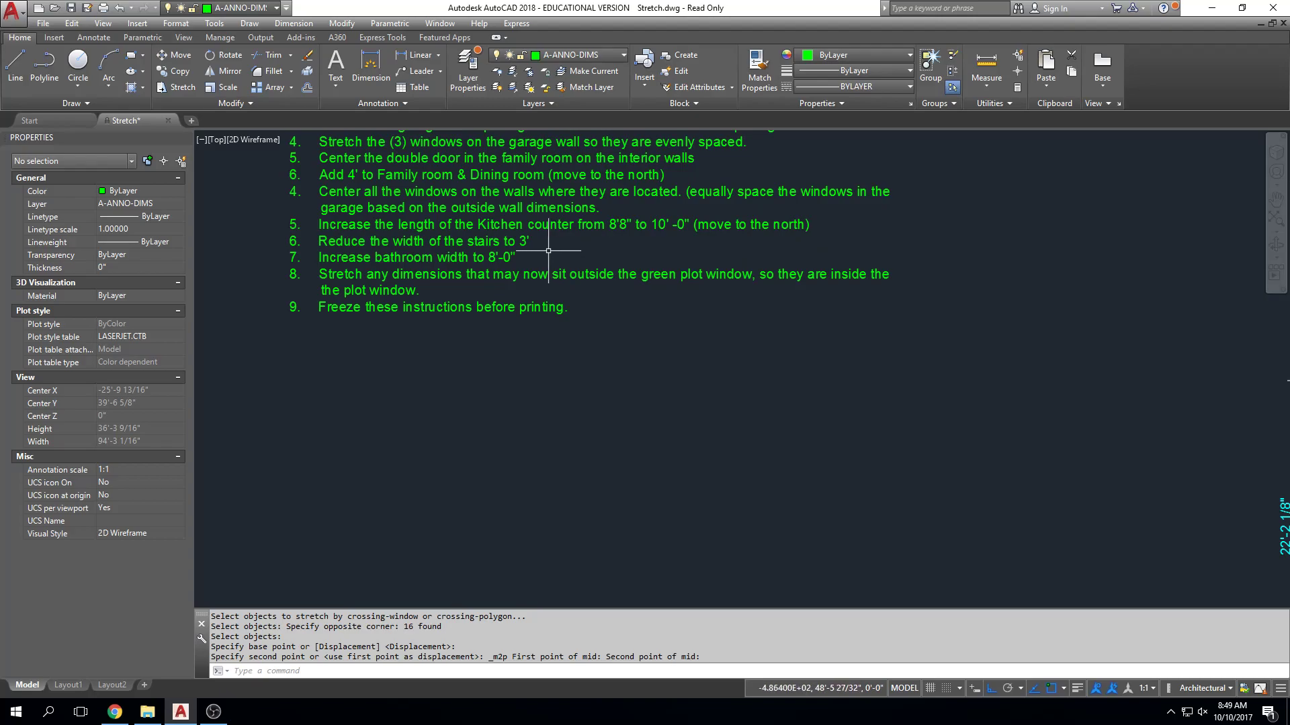
Stretch the outer side of the stairs 12" east with its dimension, narrowing the stairs to 3'-0".
mouse_move(695, 459)
middle_mouse_down()
mouse_move(602, 329)
mouse_move(539, 201)
middle_mouse_up()
middle_click_drag(774, 401, 623, 199)
middle_click_drag(759, 272, 337, 441)
scroll(700, 262, "up", 2)
type("s")
key("Return")
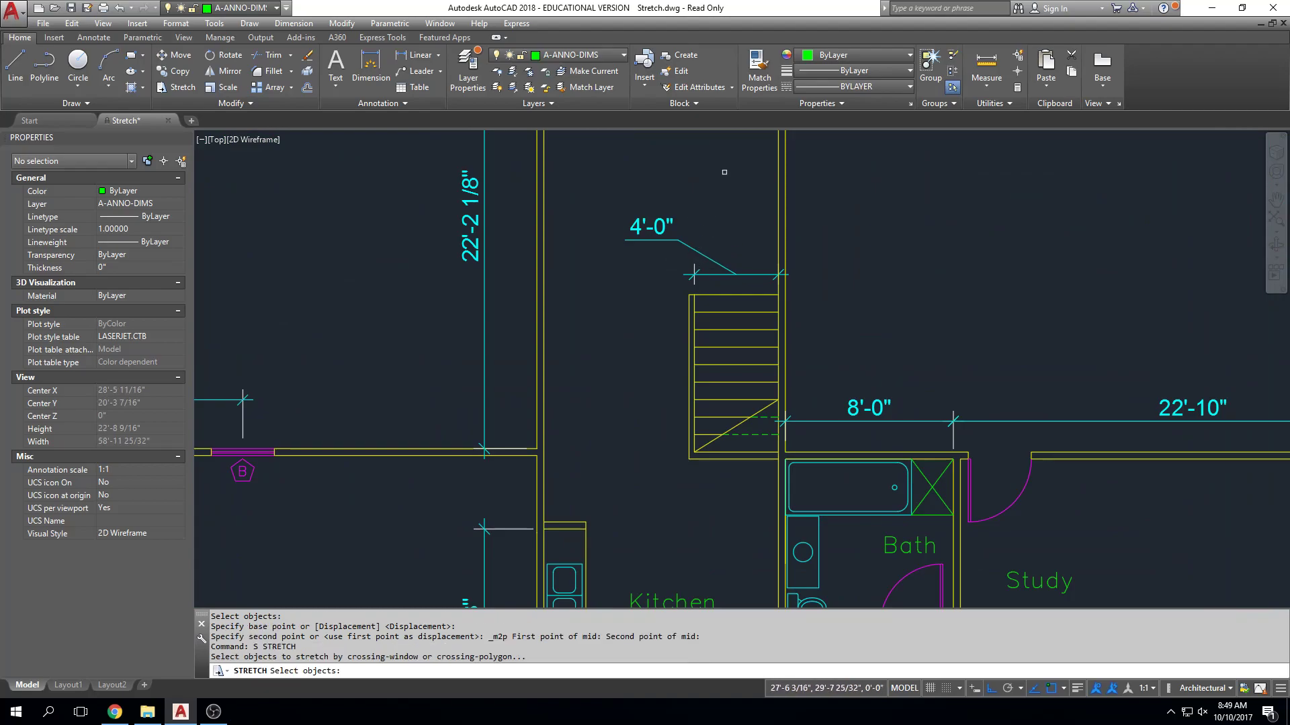
left_click(754, 176)
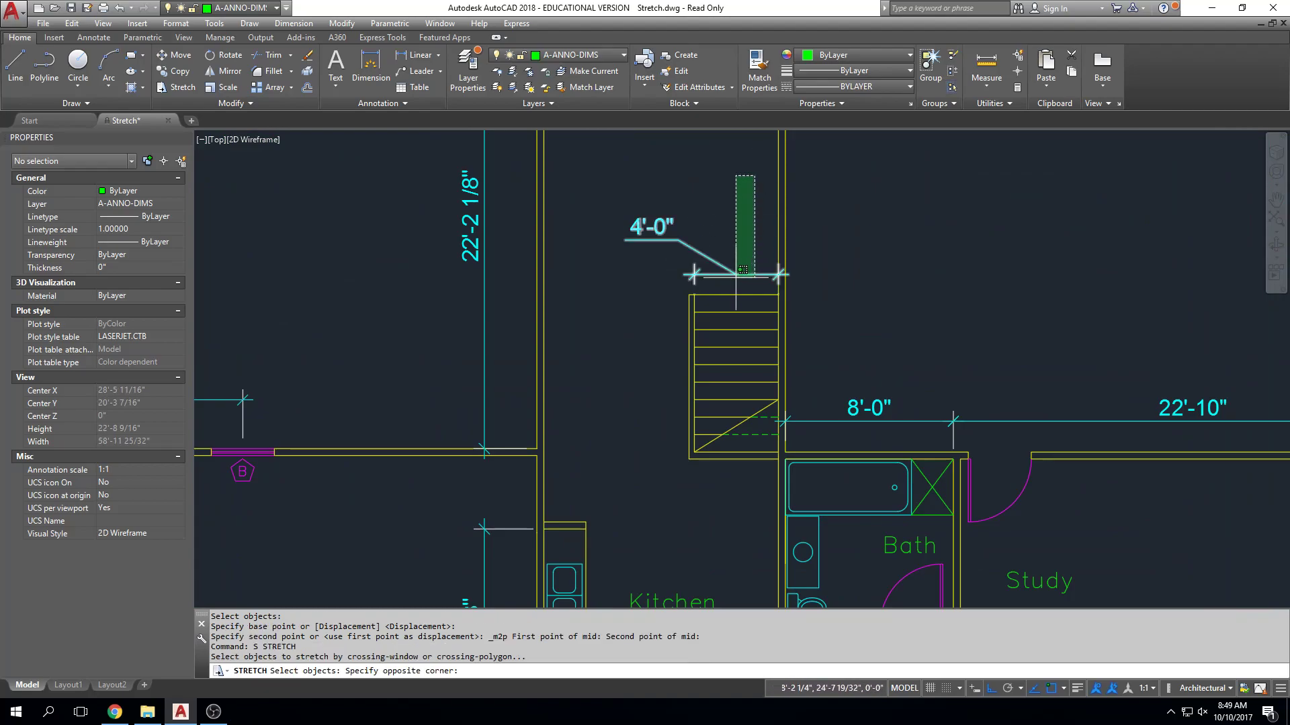
left_click(637, 479)
key("Return")
left_click(647, 346)
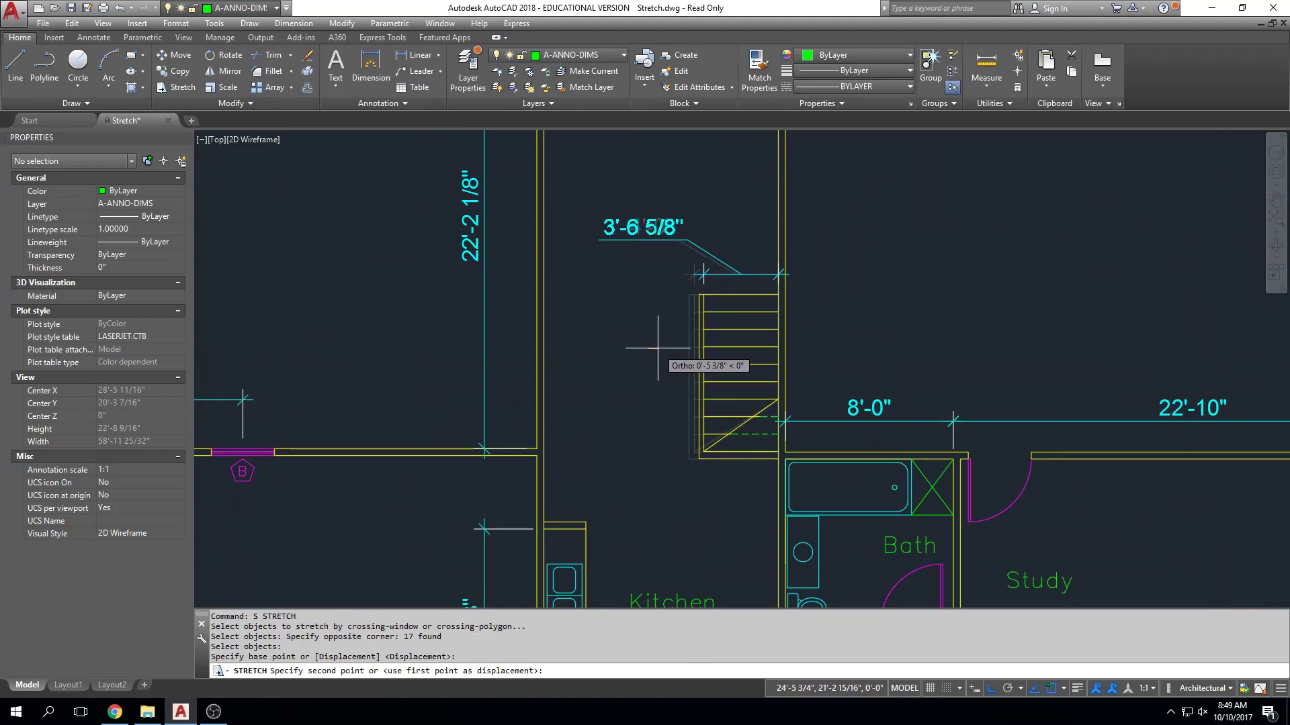
type("12")
key("Return")
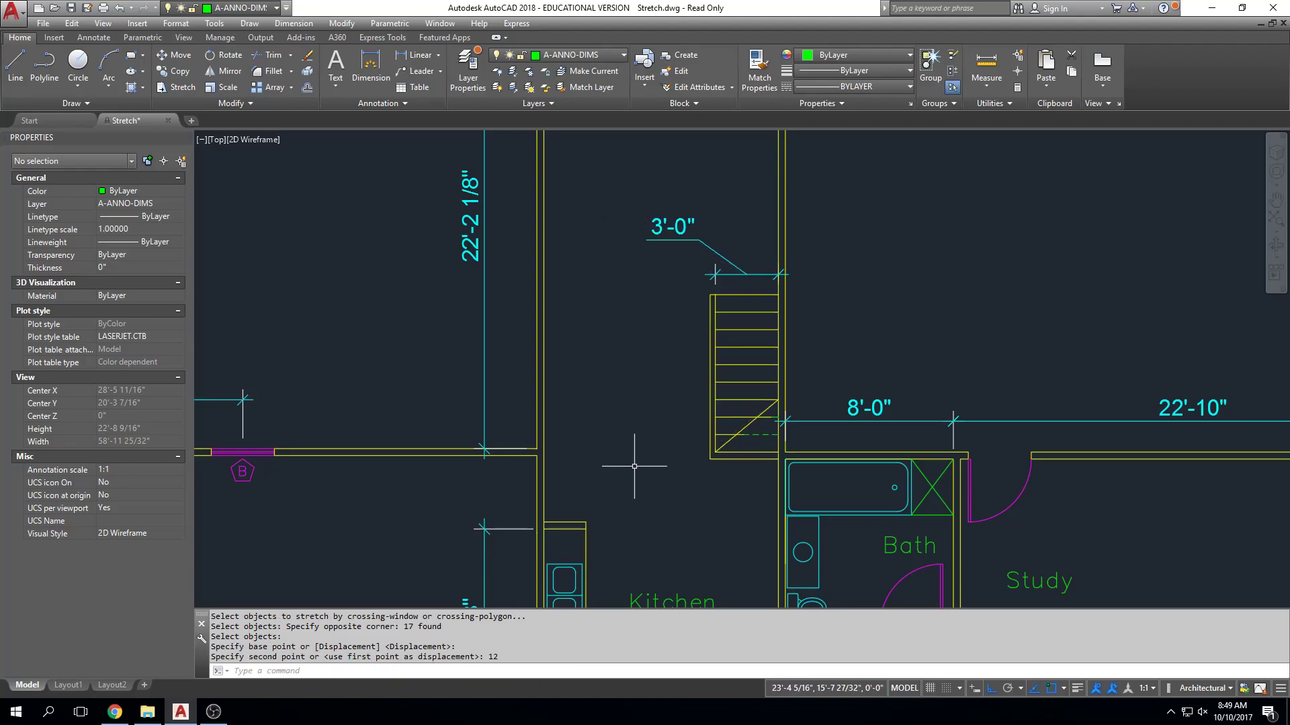
Identify the layer of the STRETCH Assignment text and freeze the Instructions layer.
scroll(631, 449, "down", 2)
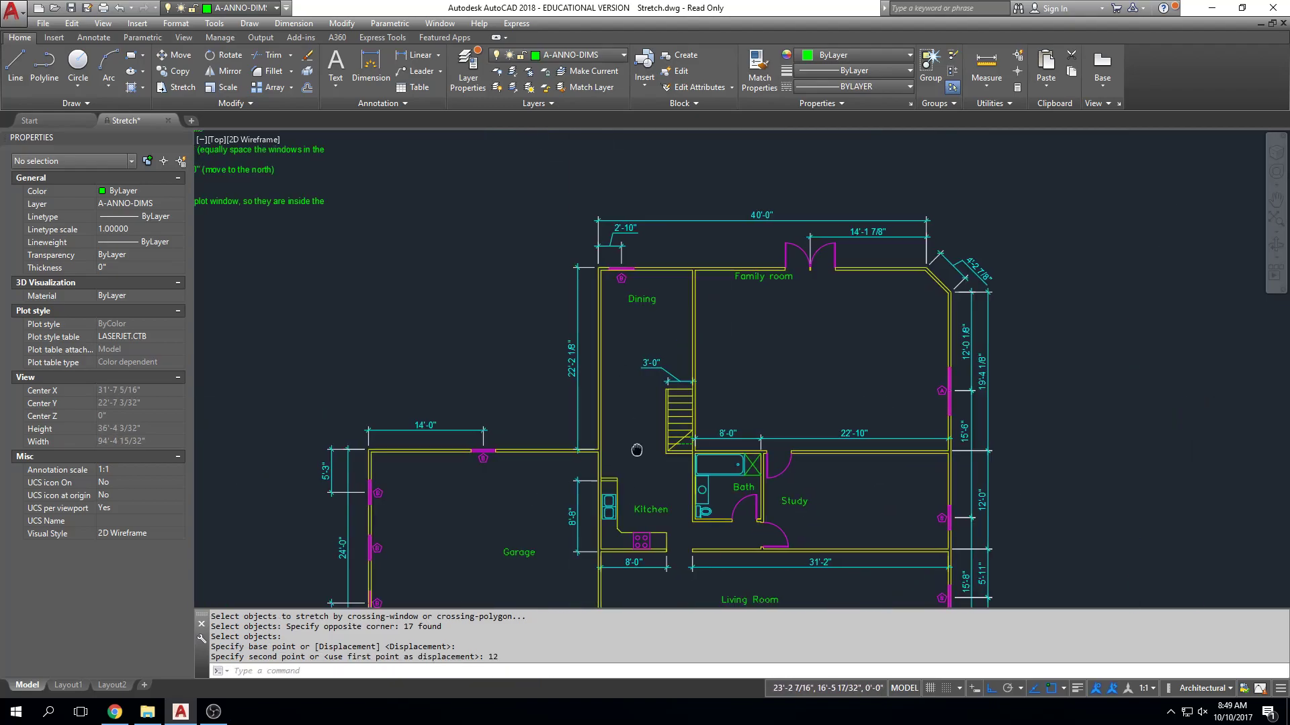
middle_click_drag(631, 449, 958, 512)
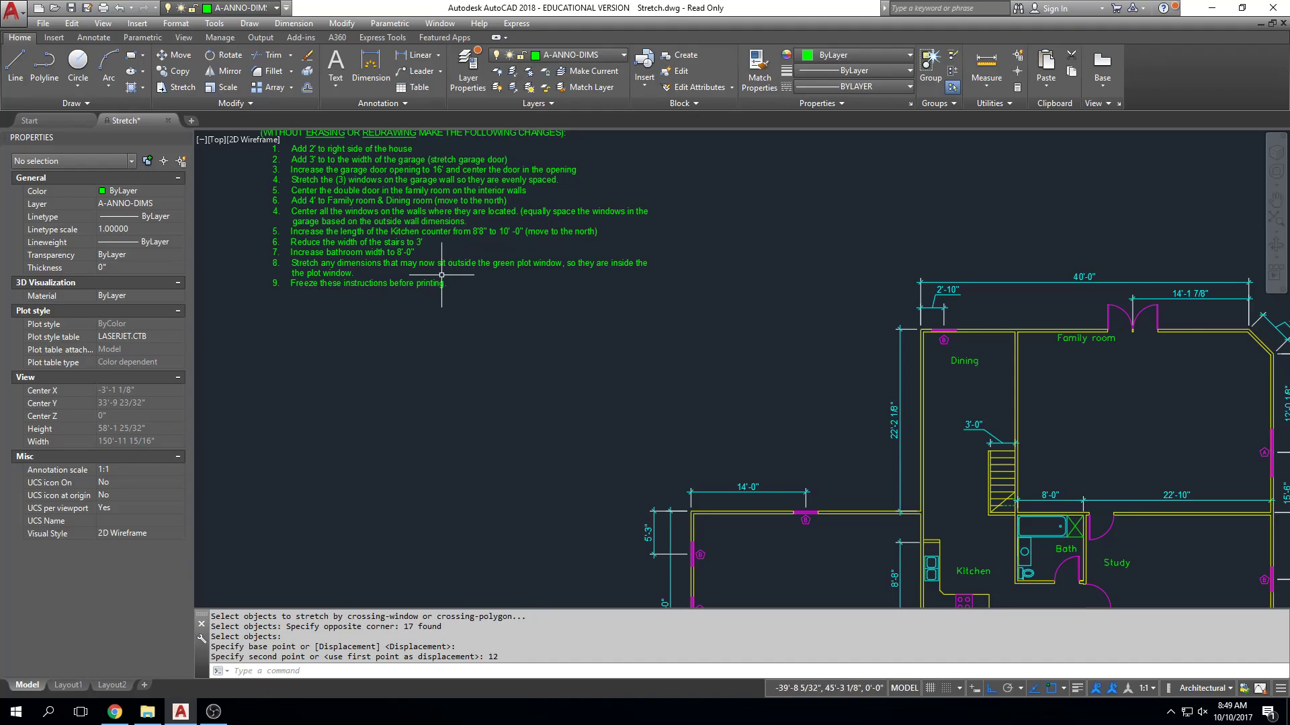
scroll(638, 317, "down", 3)
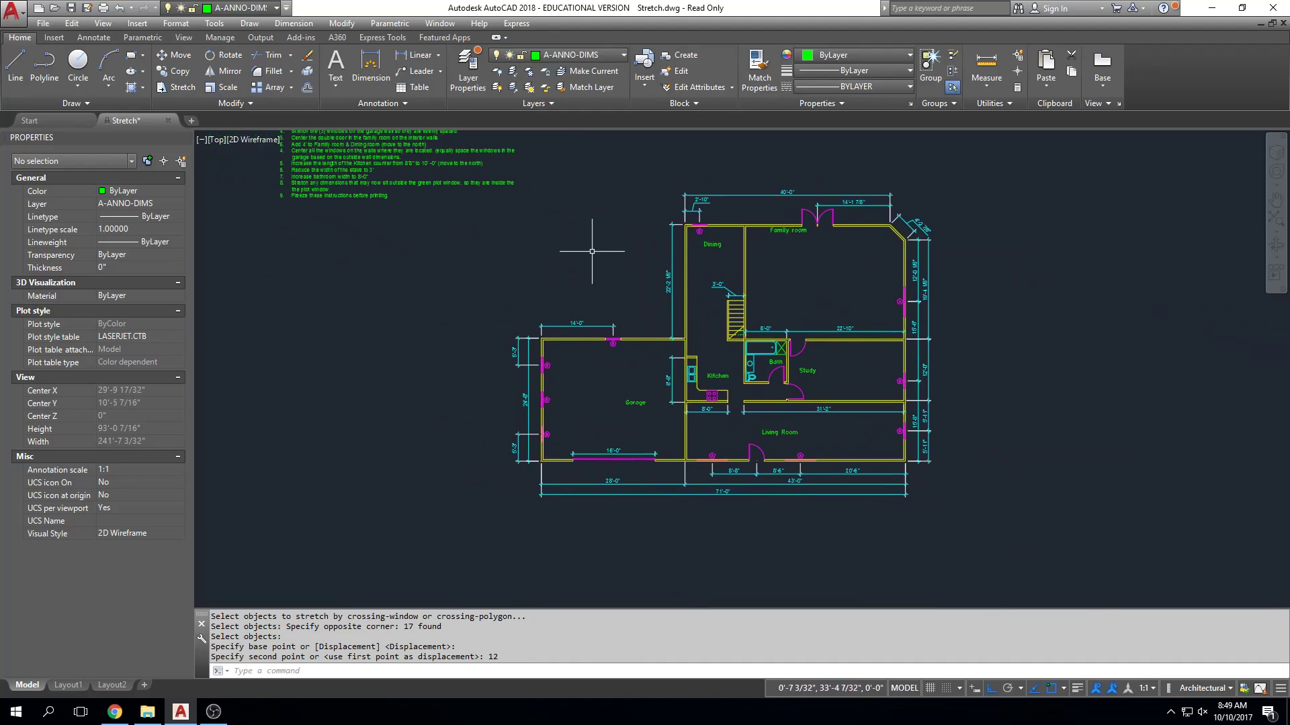
middle_click_drag(646, 305, 656, 400)
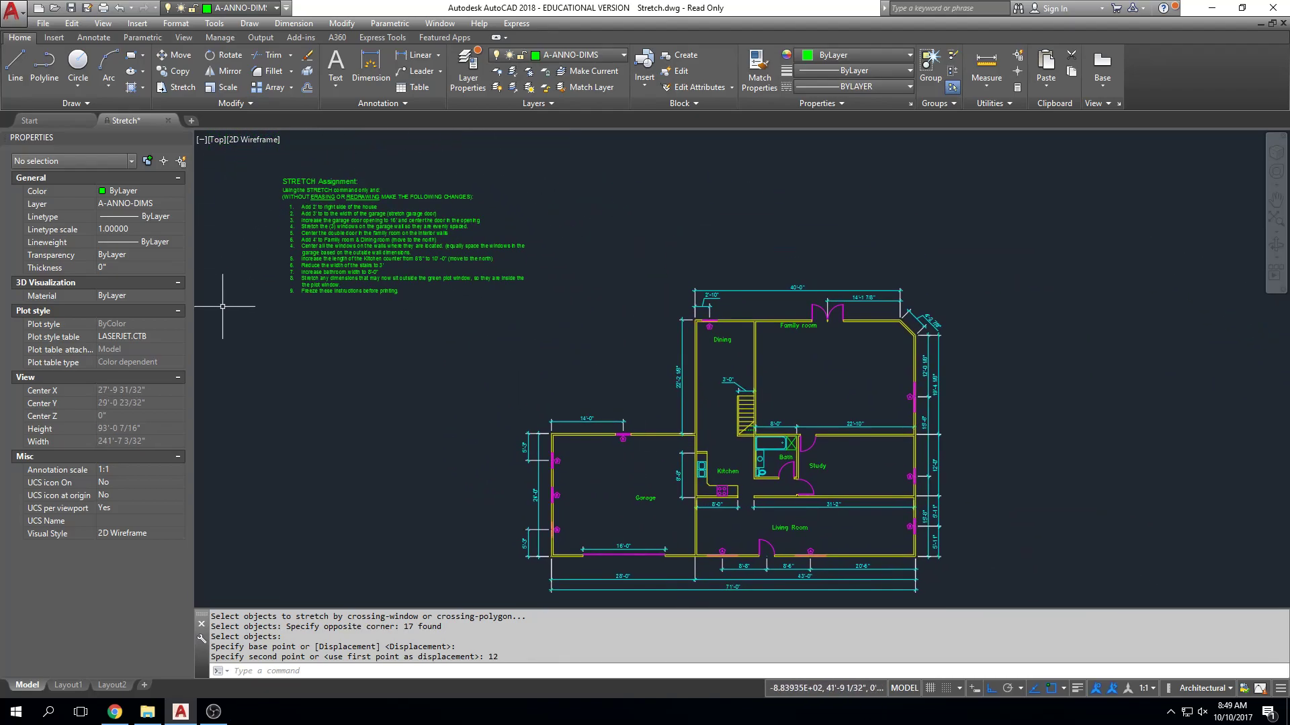
left_click(469, 201)
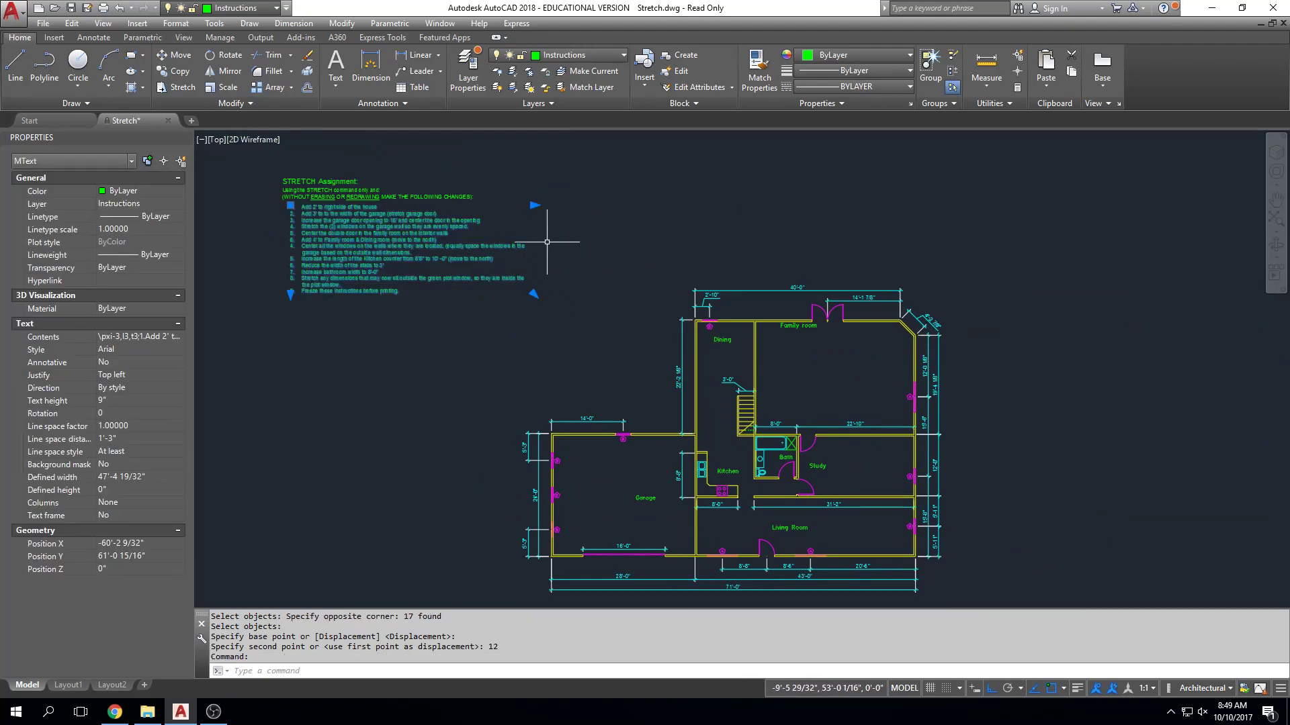
left_click(566, 55)
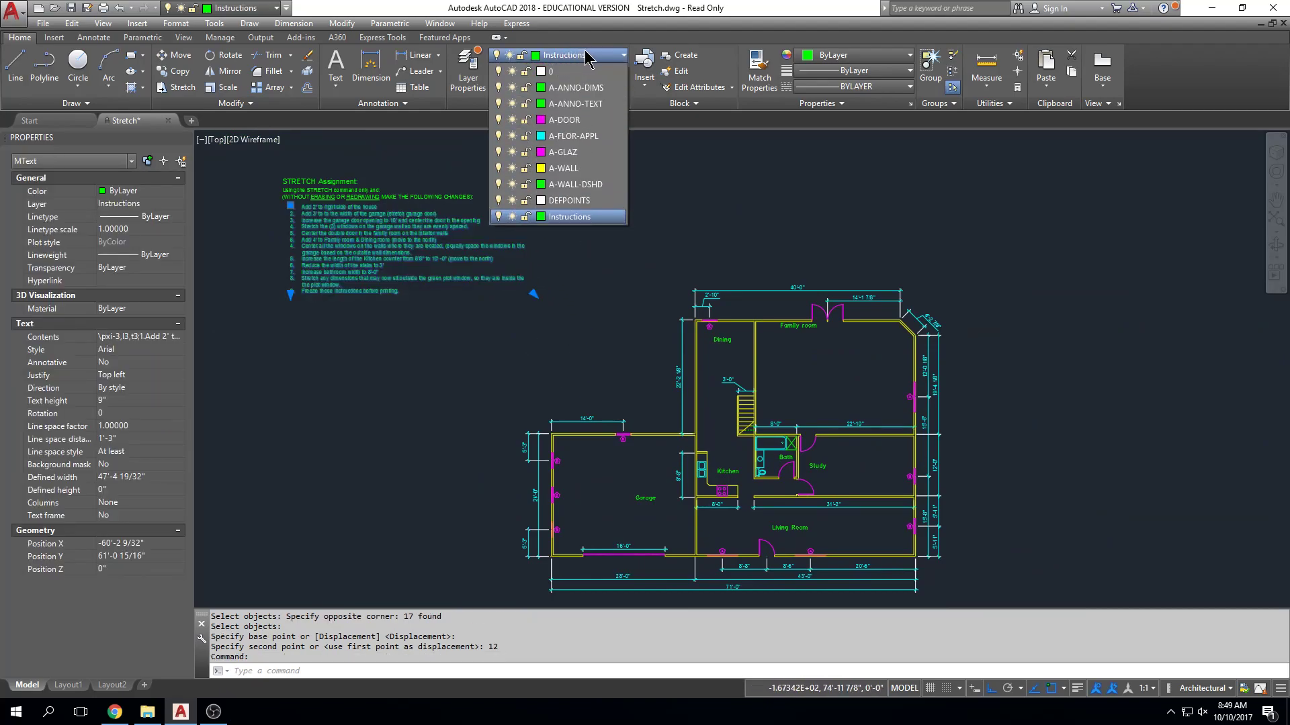
left_click(512, 217)
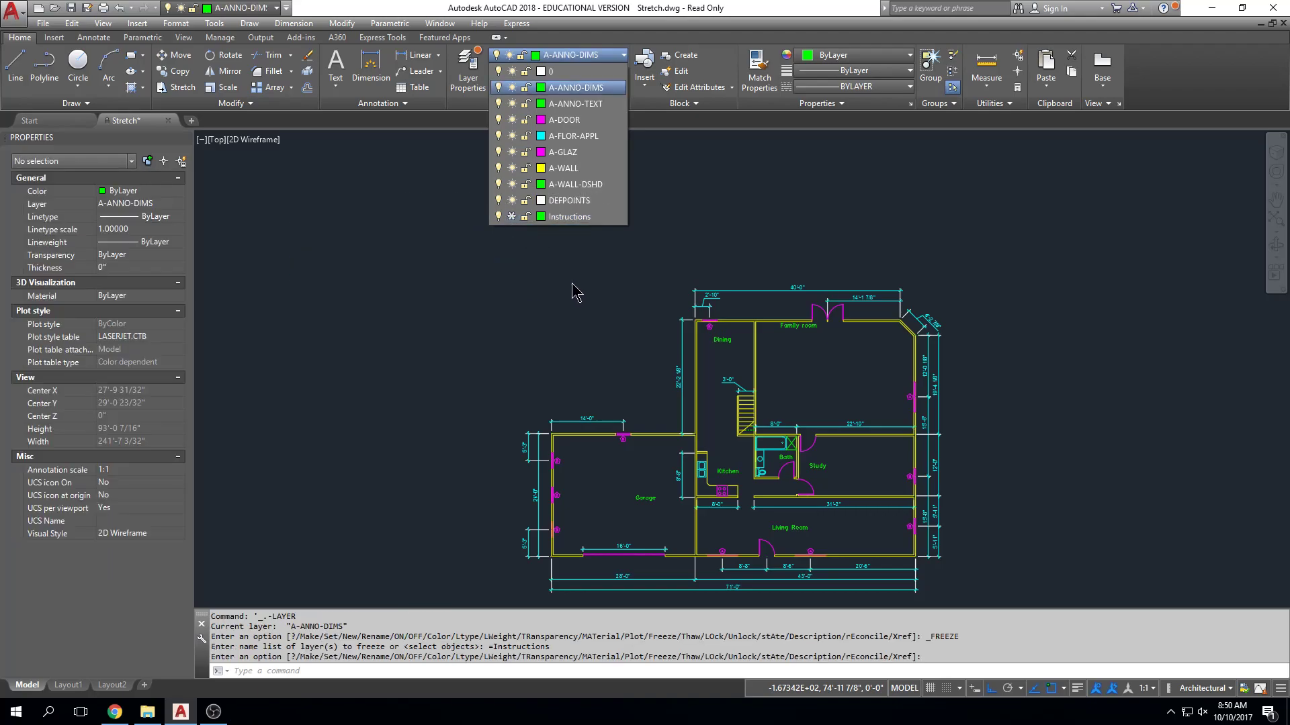
key("Escape")
middle_click_drag(809, 358, 782, 284)
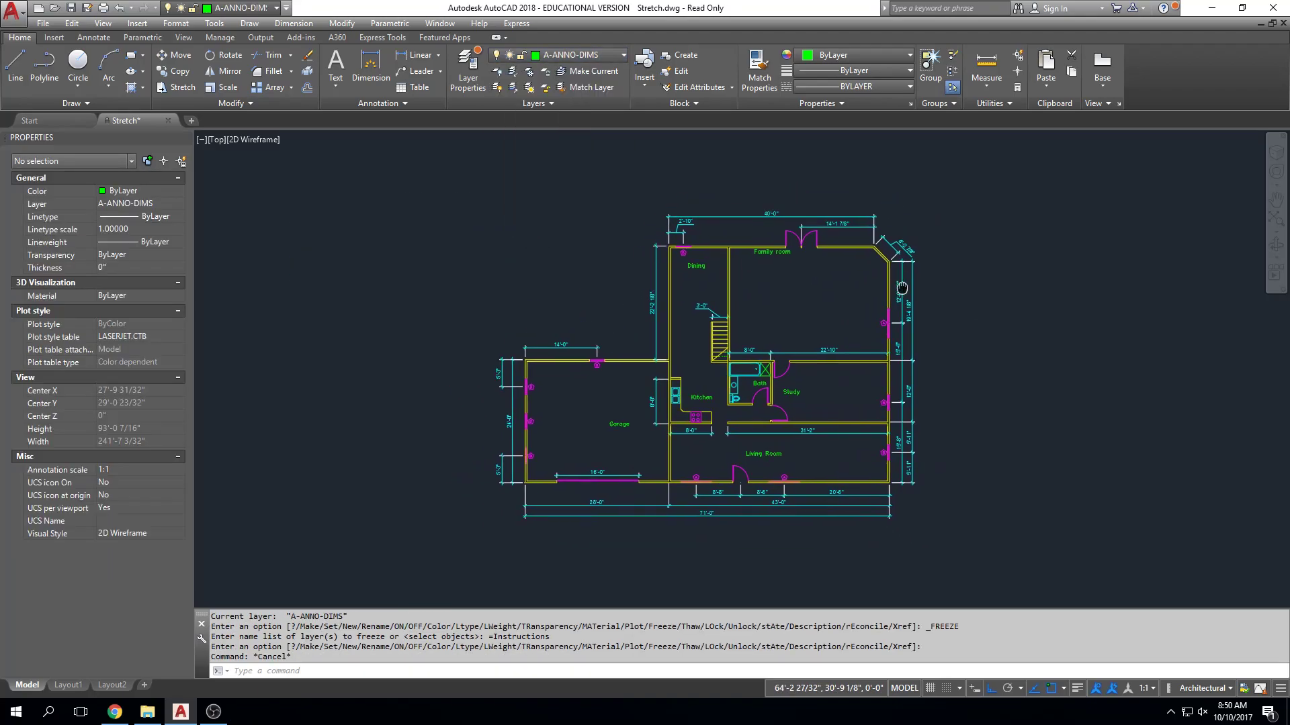
Switch to Layout1 and create an MVIEW viewport about 10" by 7 7/8" just inside the printable area.
left_click(68, 685)
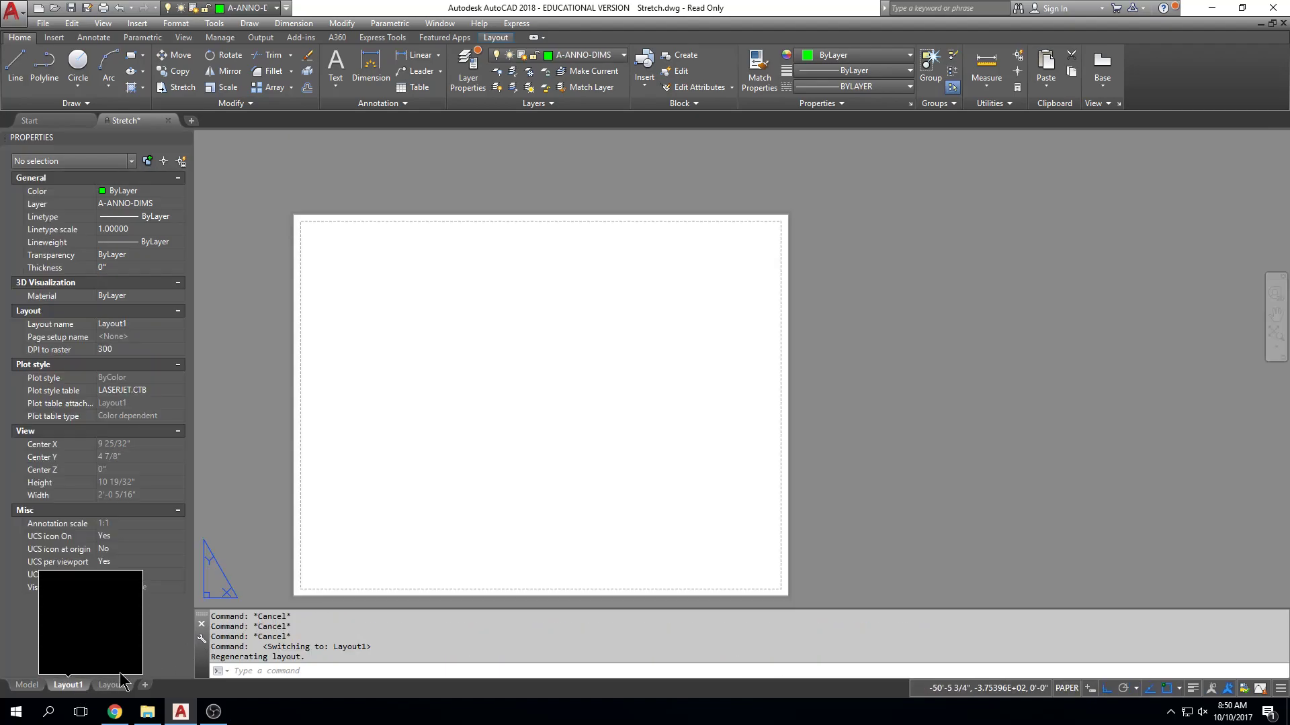
middle_click(598, 345)
middle_click(597, 345)
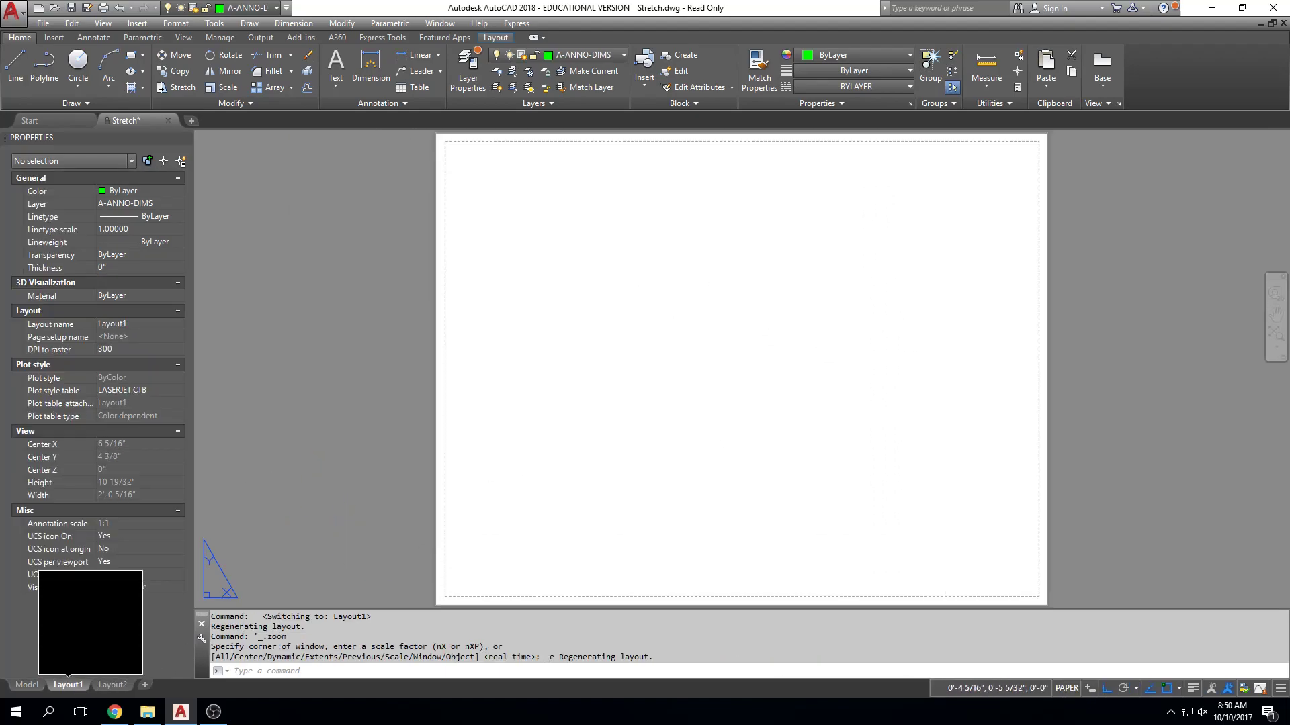
key("Escape")
key("Escape")
type("mv")
key("Return")
left_click(463, 150)
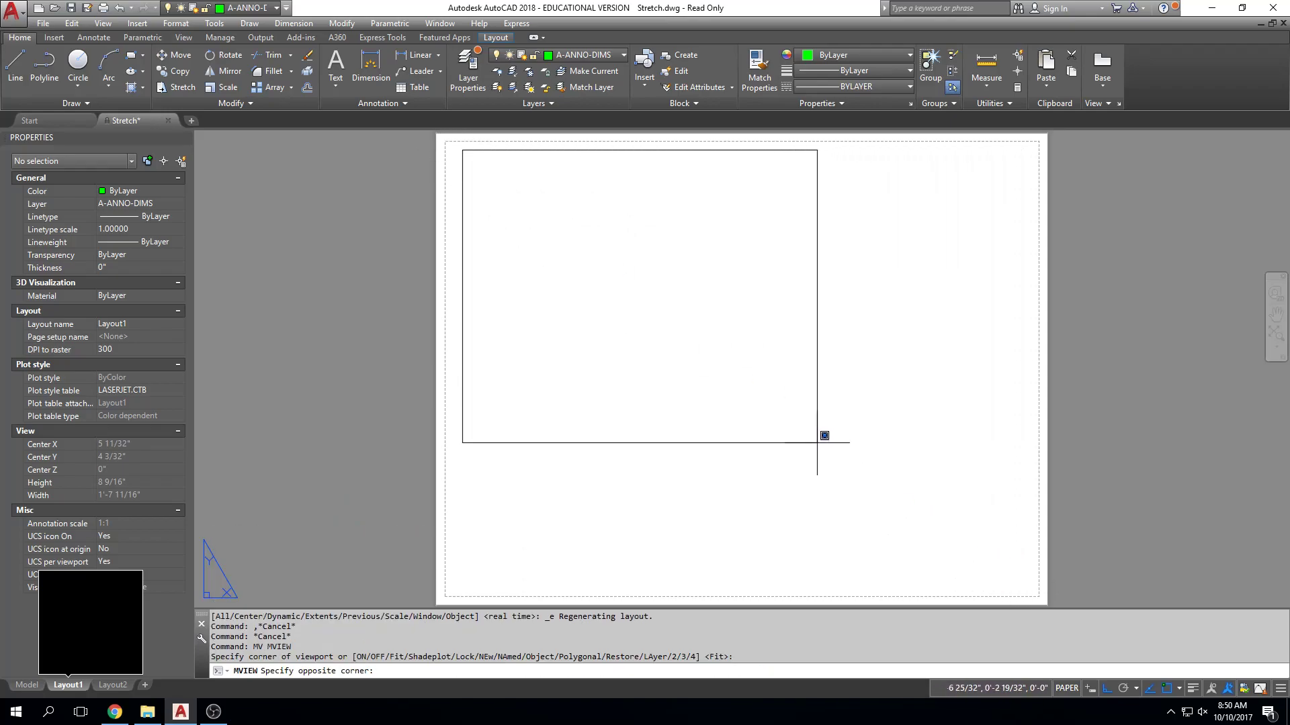
left_click(1022, 586)
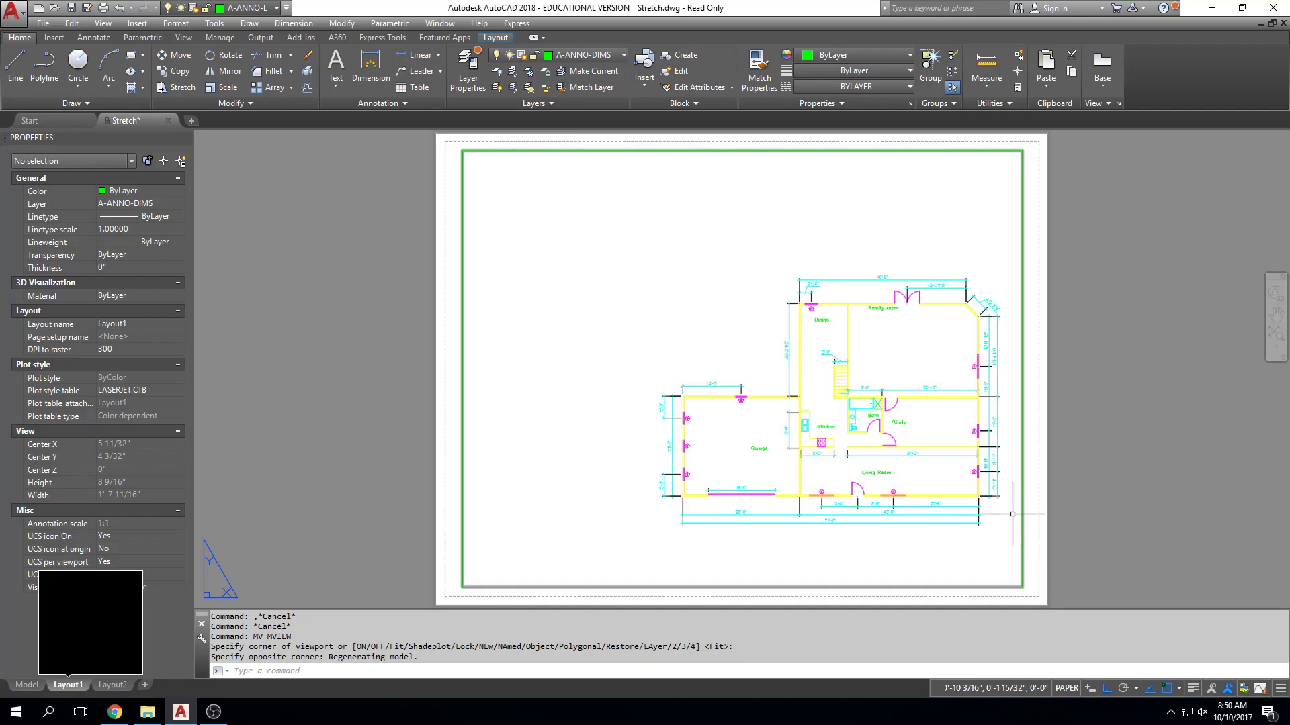
Activate the viewport's model space, reposition the whole floor plan near its centre, and return to paper space.
double_click(741, 335)
scroll(741, 335, "up", 4)
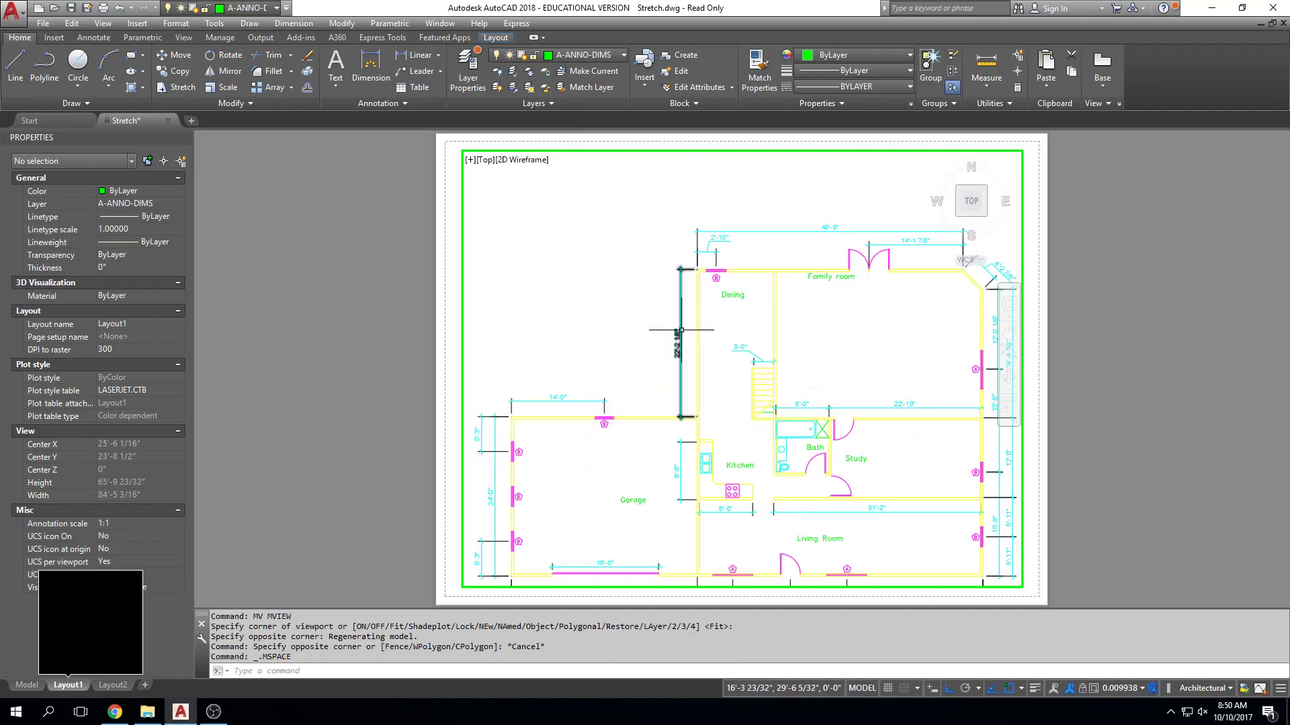
mouse_move(684, 298)
middle_mouse_down()
mouse_move(676, 268)
mouse_move(695, 282)
middle_mouse_up()
scroll(676, 268, "down", 4)
double_click(1071, 275)
Select the viewport and set its scale to 1/4" = 1'-0".
left_click(1066, 242)
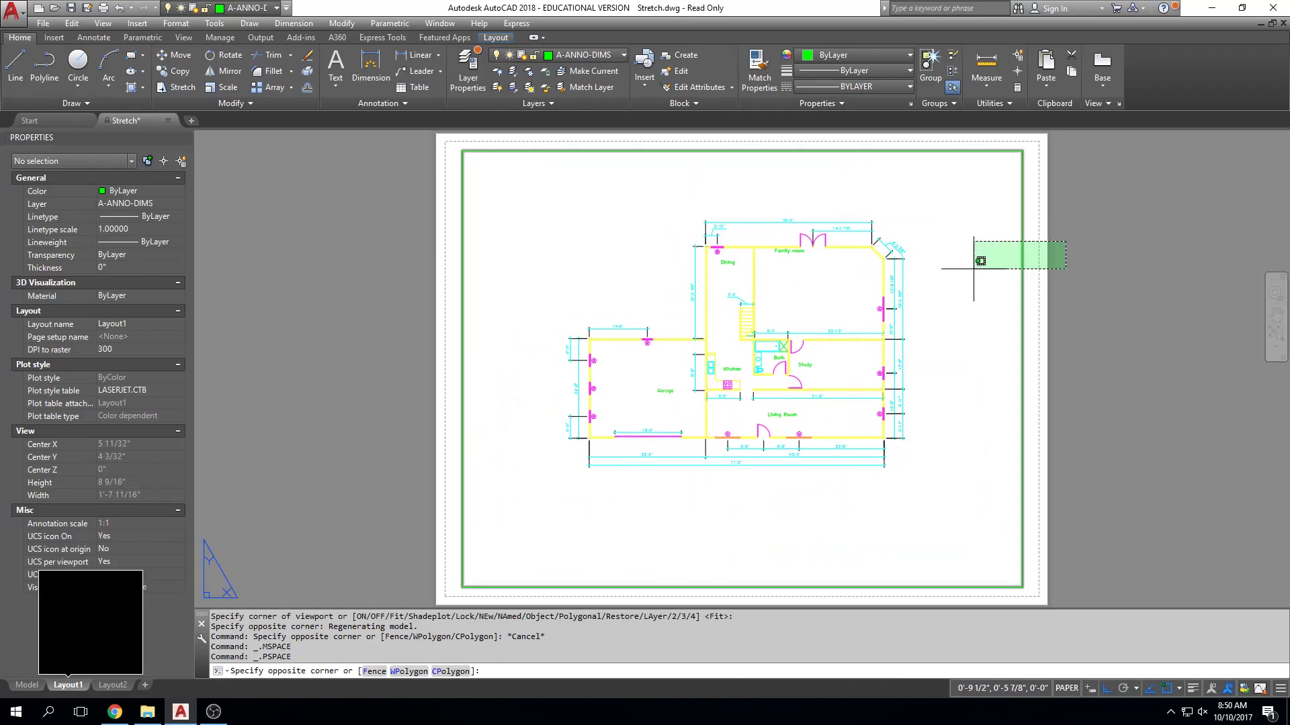
left_click(1002, 272)
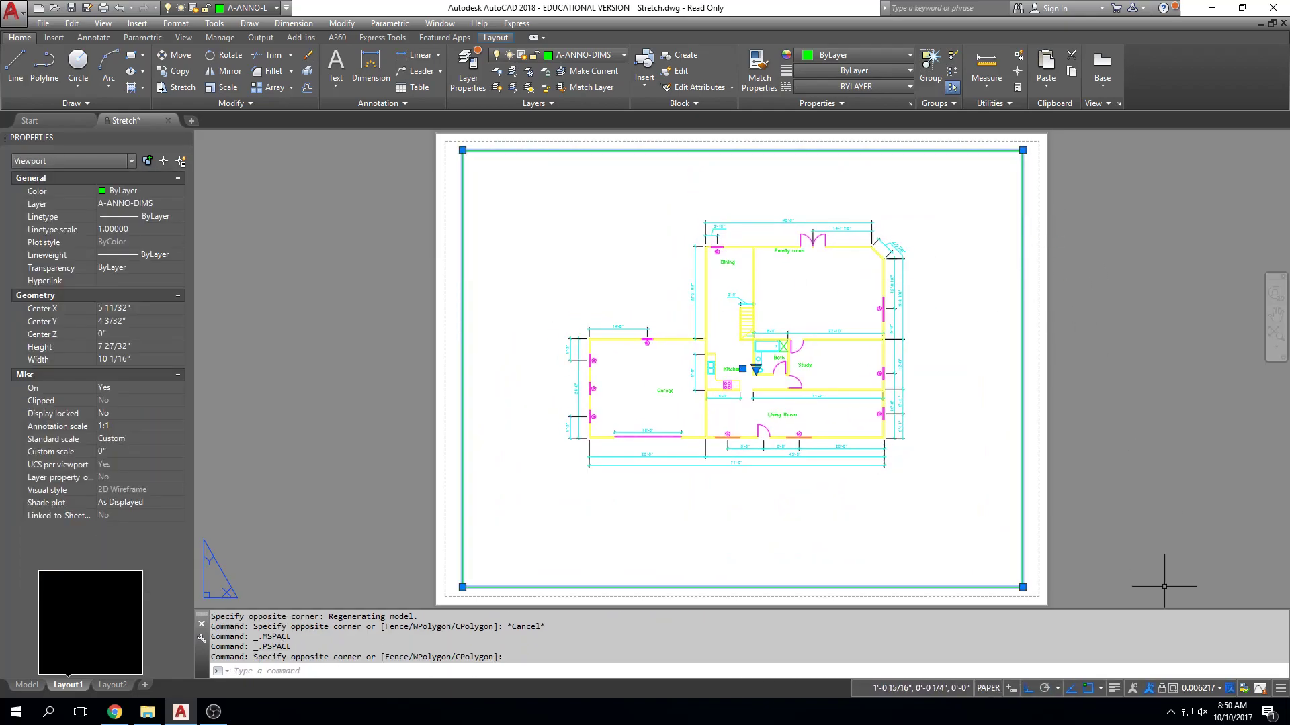
left_click(1202, 689)
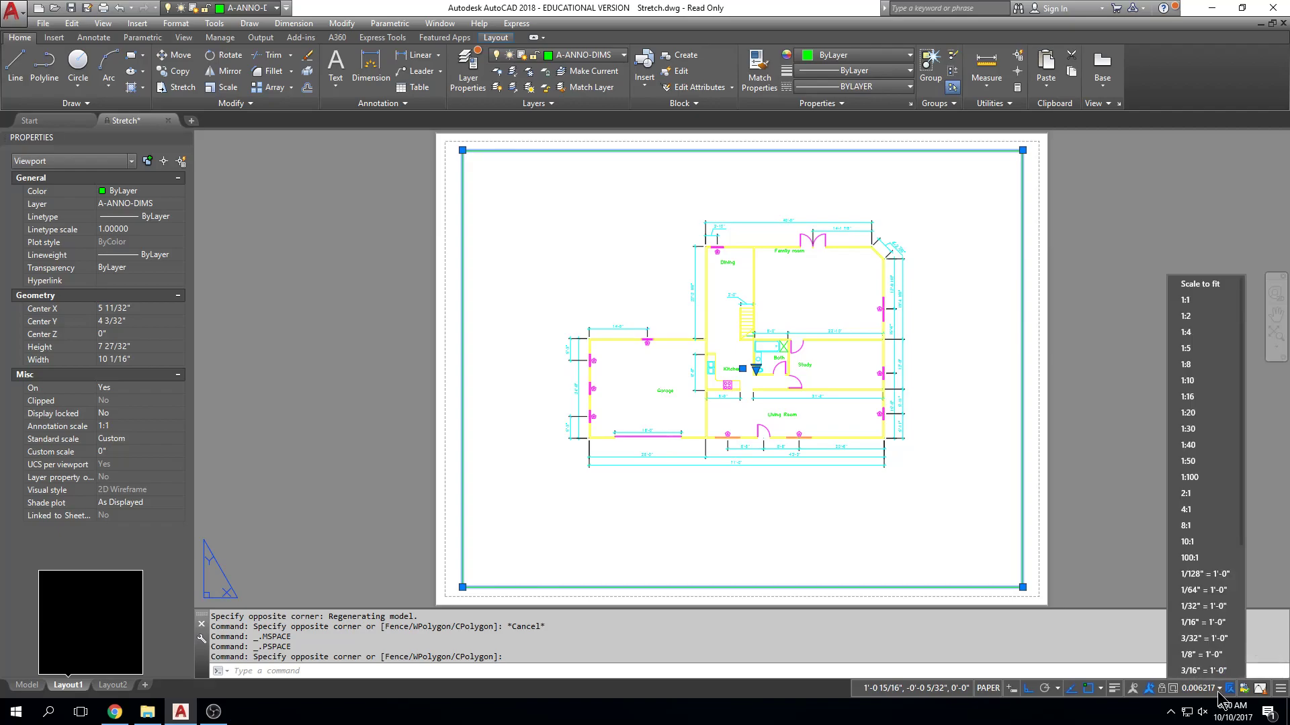
scroll(1221, 636, "down", 1)
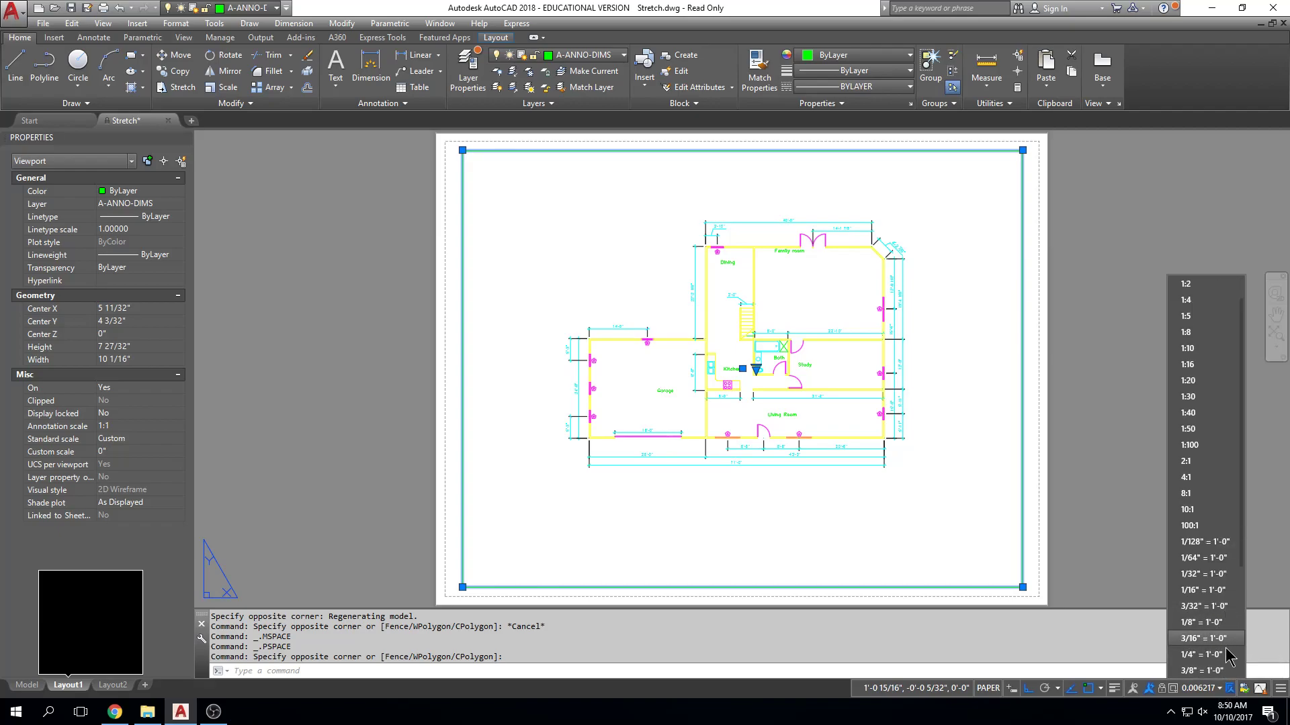
left_click(1221, 653)
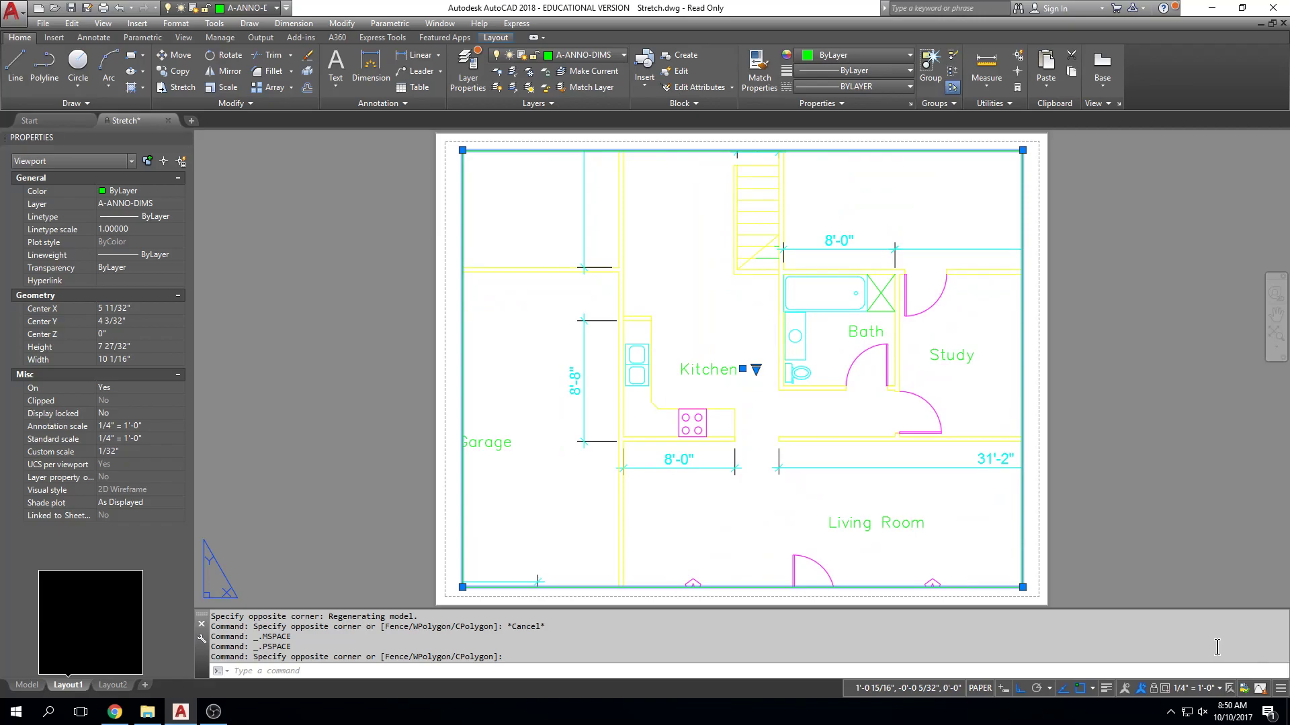
Try the viewport at a scale of 1/8" = 1'-0" and check how the plan fits.
left_click(1214, 689)
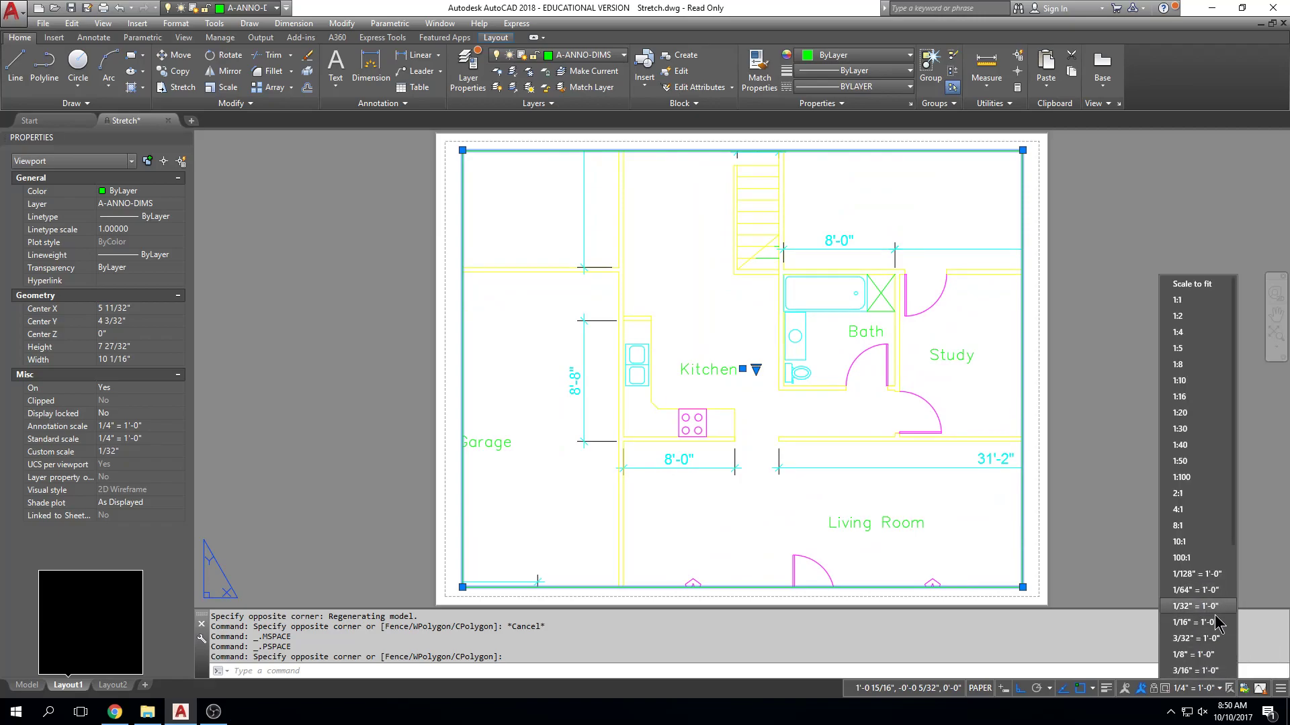
left_click(1217, 654)
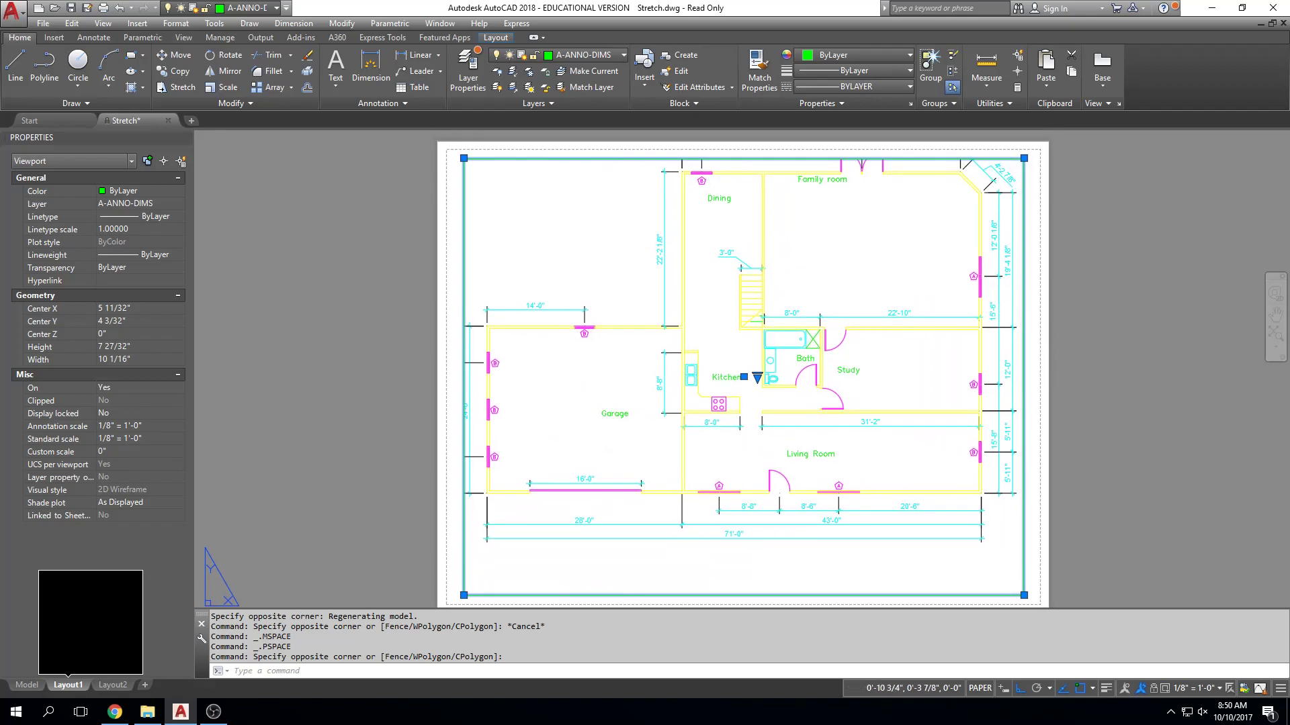
middle_click_drag(1004, 427, 1020, 397)
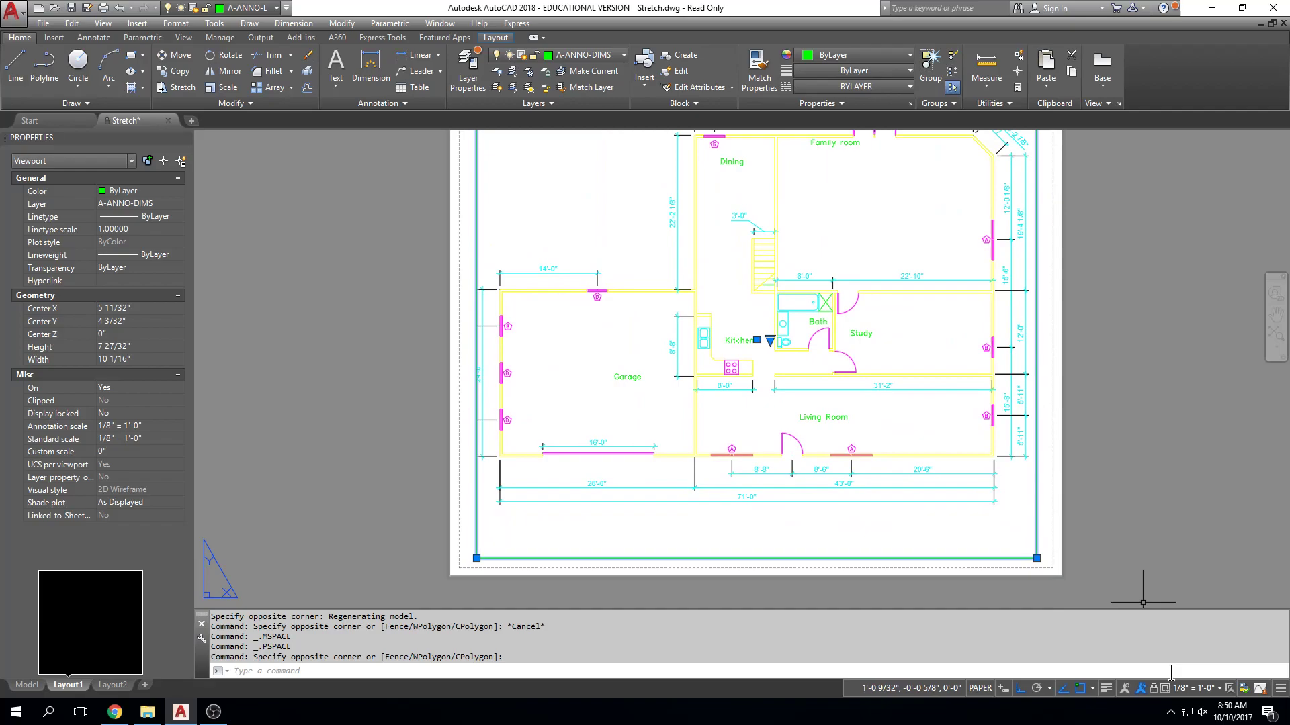
Set the viewport scale to 1/16" = 1'-0" and deselect the viewport.
left_click(1194, 688)
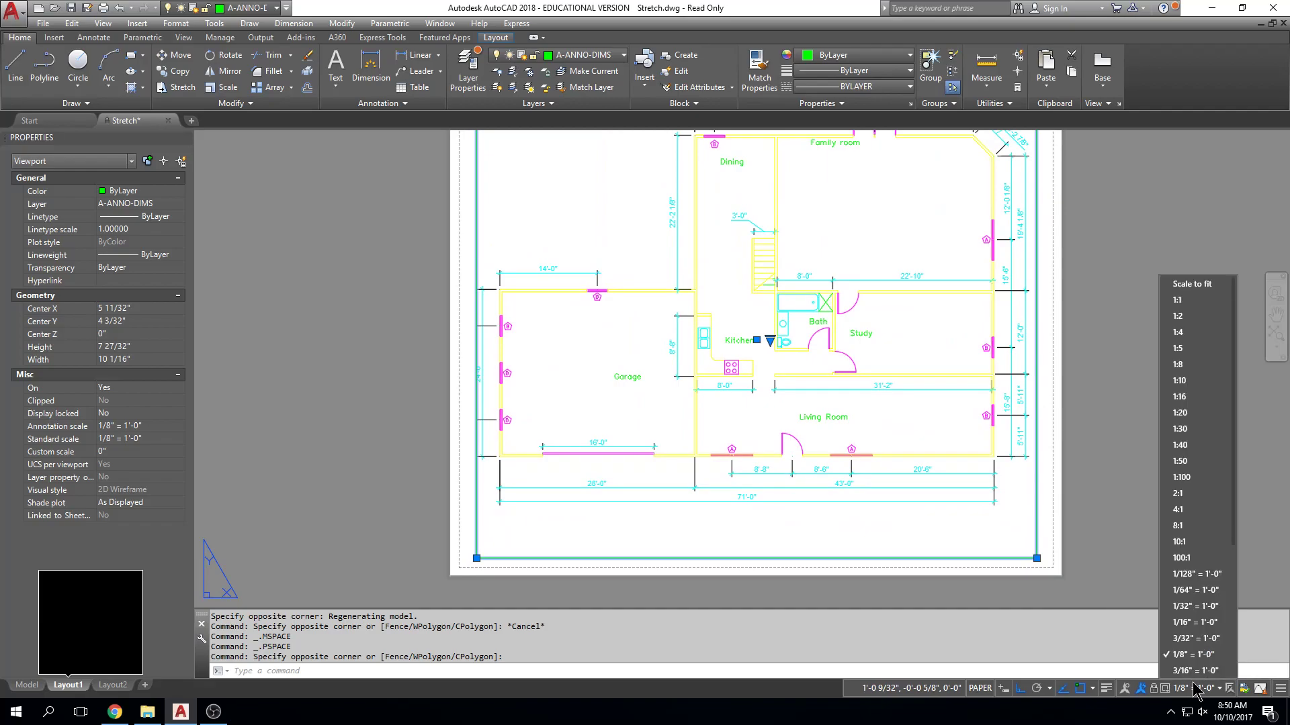
left_click(1203, 624)
key("Escape")
key("Escape")
mouse_move(1107, 428)
middle_mouse_down()
mouse_move(1101, 444)
mouse_move(1104, 417)
mouse_move(1109, 437)
middle_mouse_up()
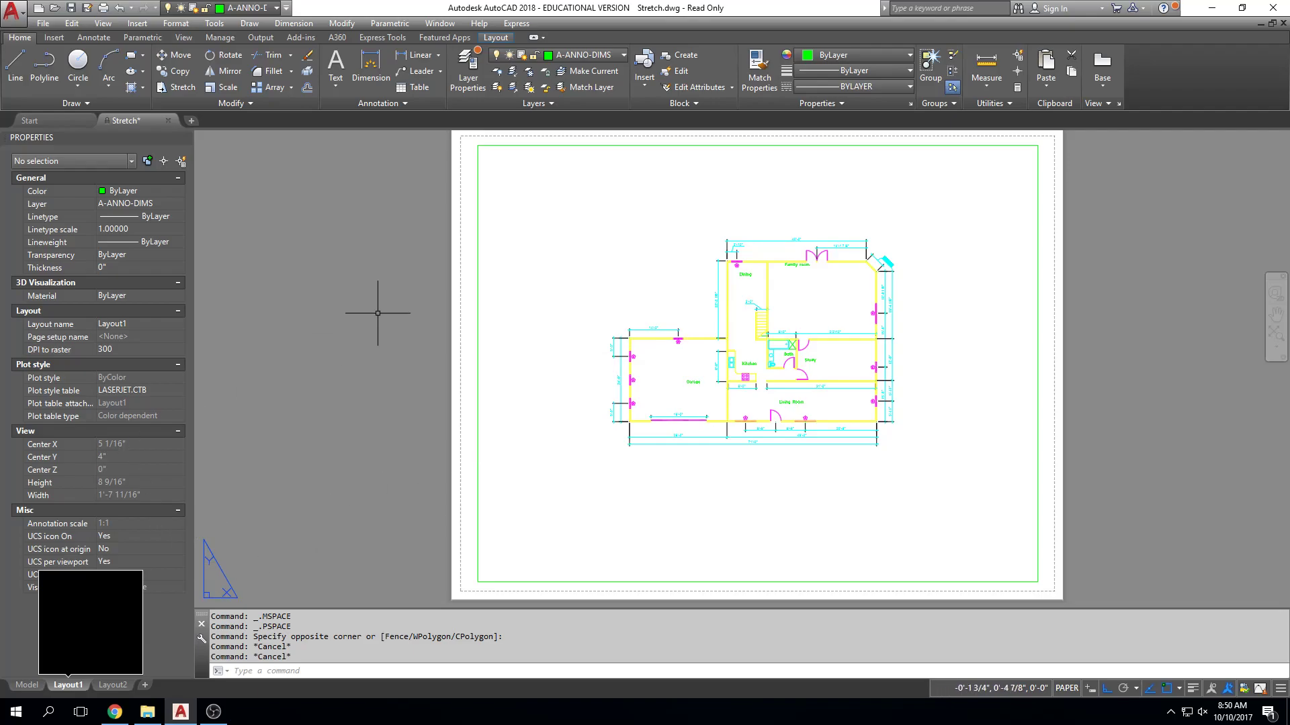
left_click_drag(507, 236, 468, 246)
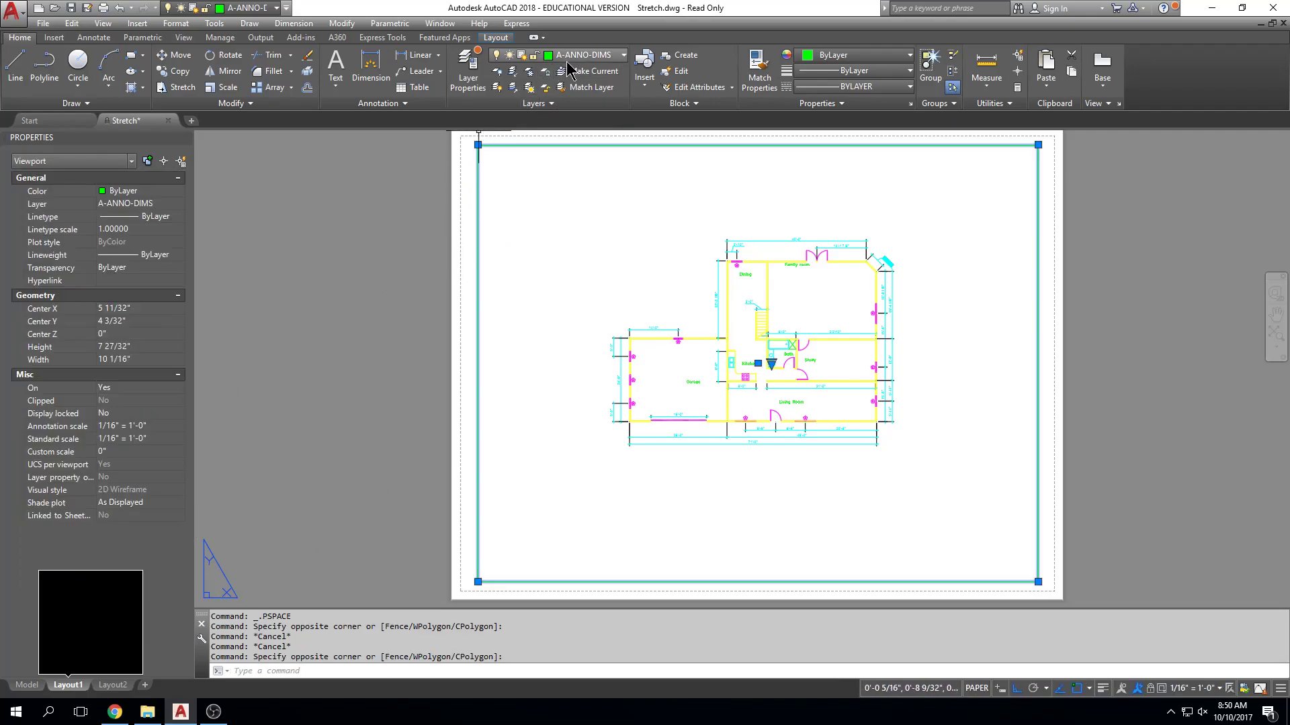
left_click(623, 55)
left_click(622, 55)
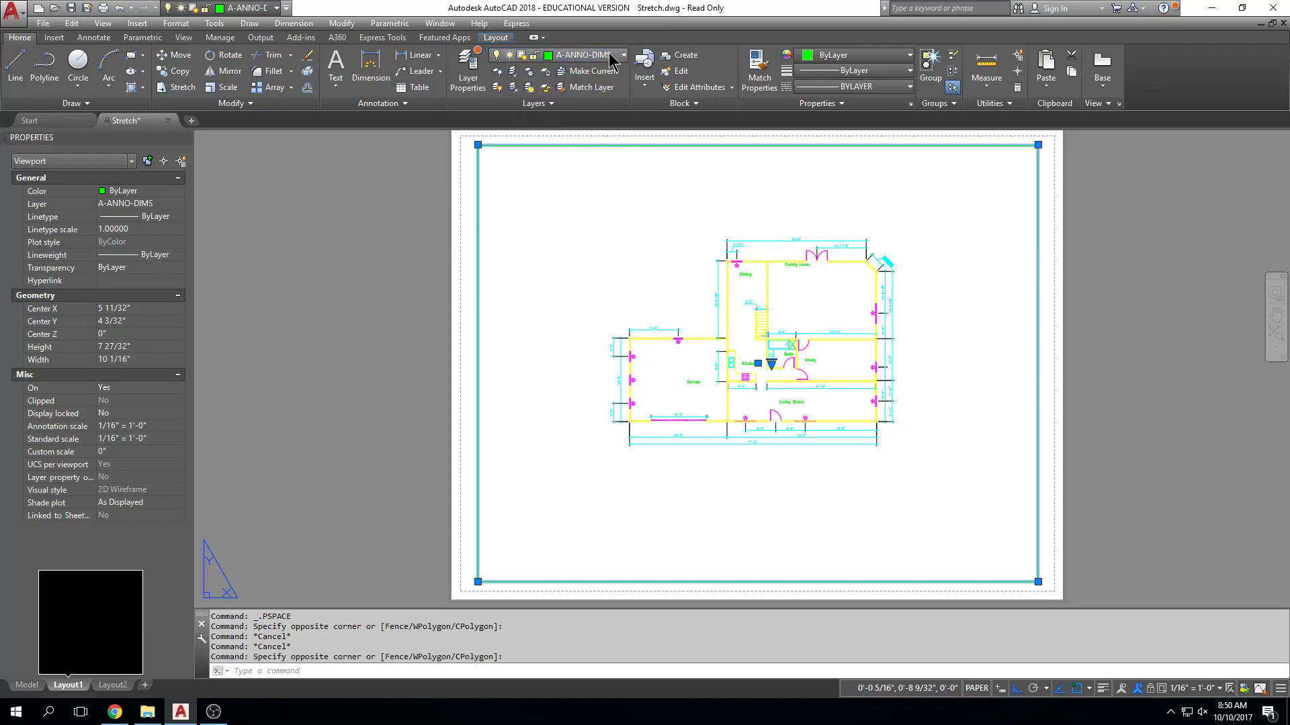
Create a new layer named viewport in the Layer Properties Manager and close the manager.
left_click(473, 78)
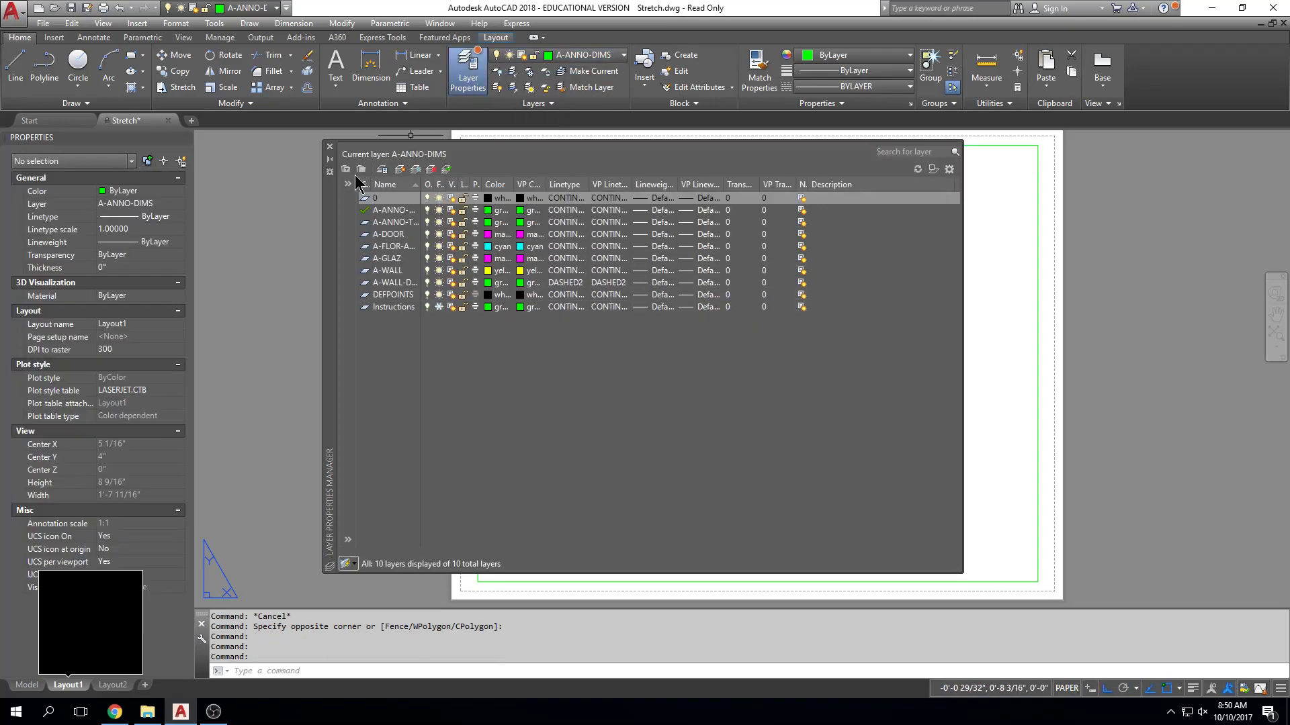
left_click(405, 170)
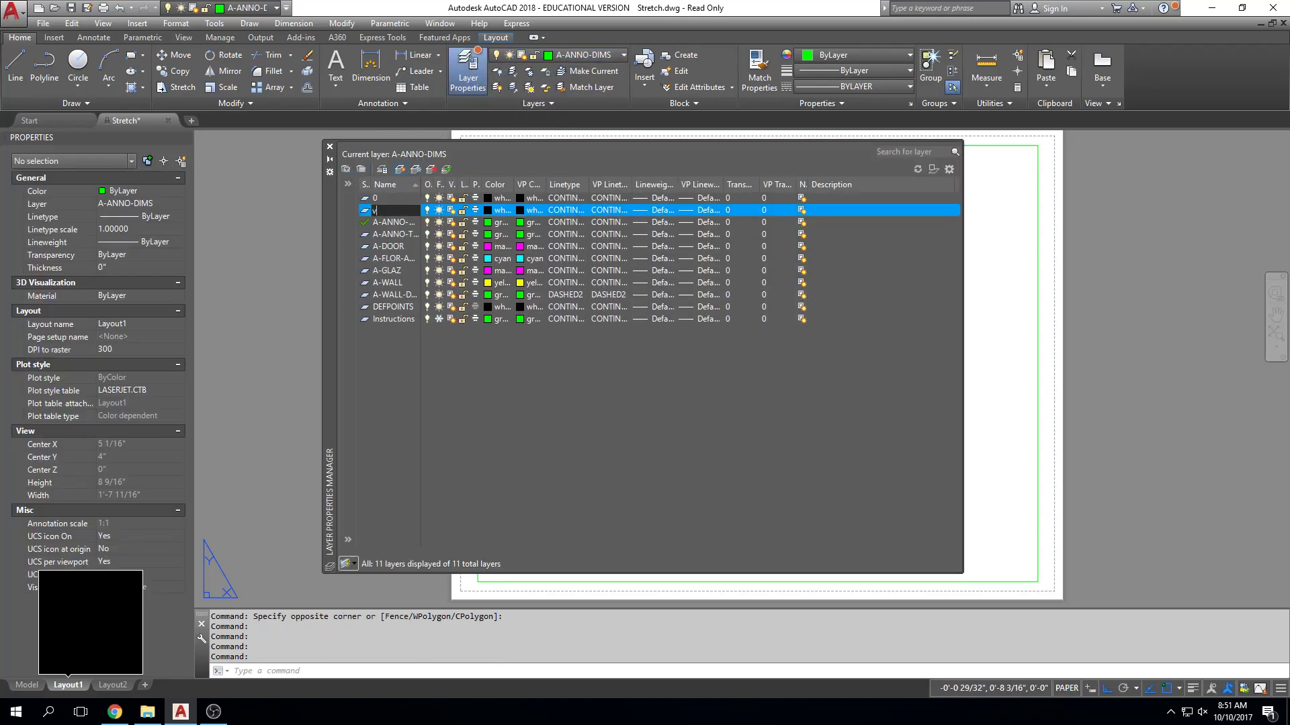
type("viewport")
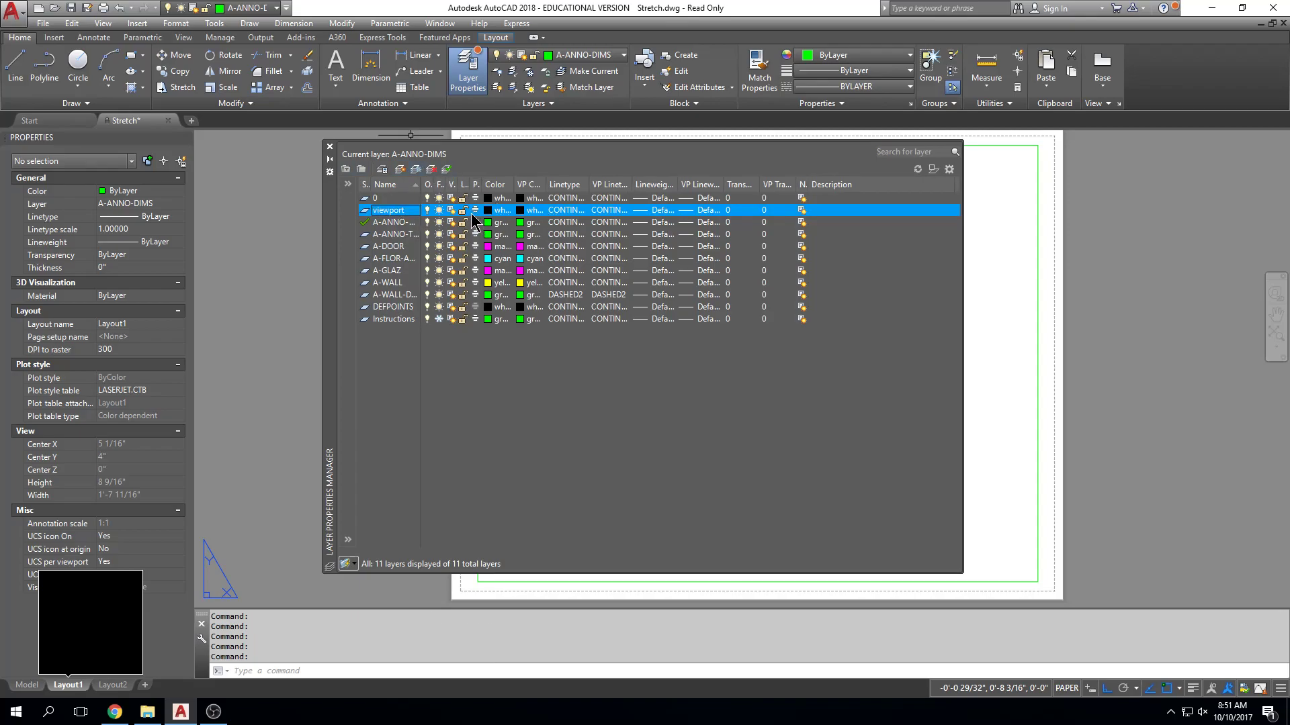
key("Return")
left_click(329, 146)
Move the layout's viewport border from A-ANNO-DIMS to the viewport layer and clear the selection.
left_click(511, 176)
left_click(505, 191)
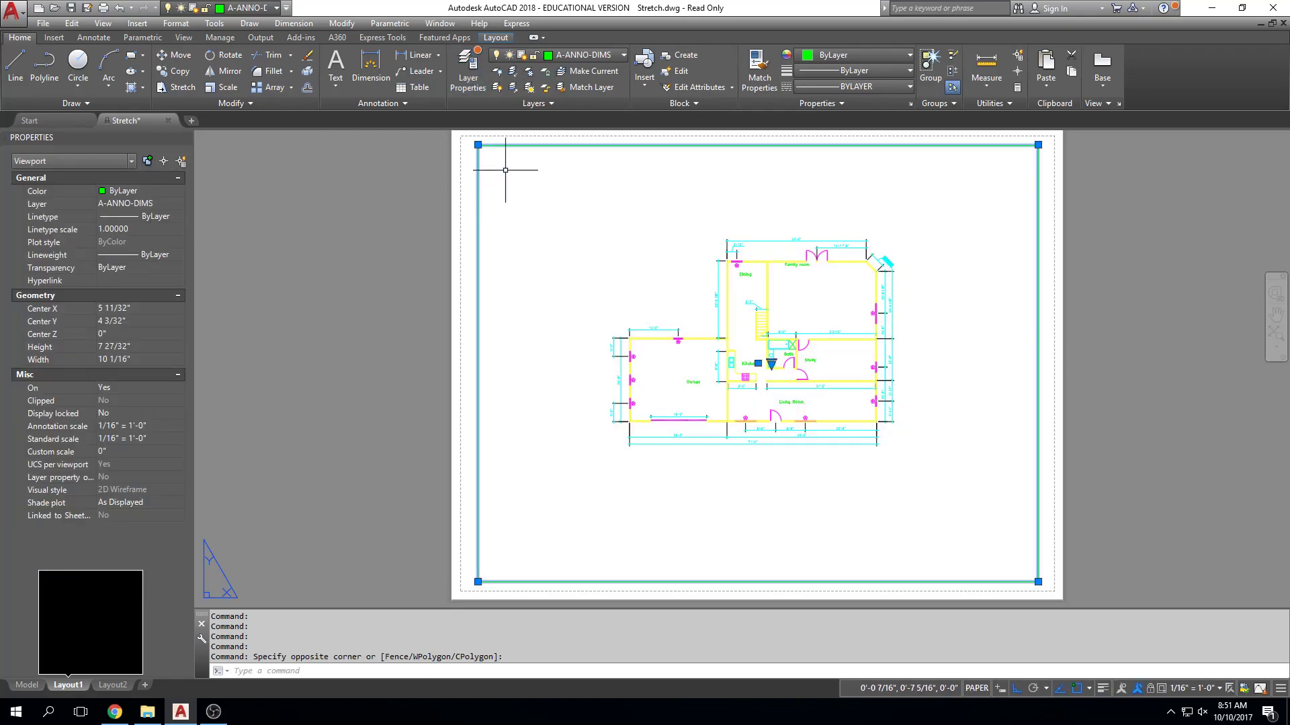
left_click(608, 56)
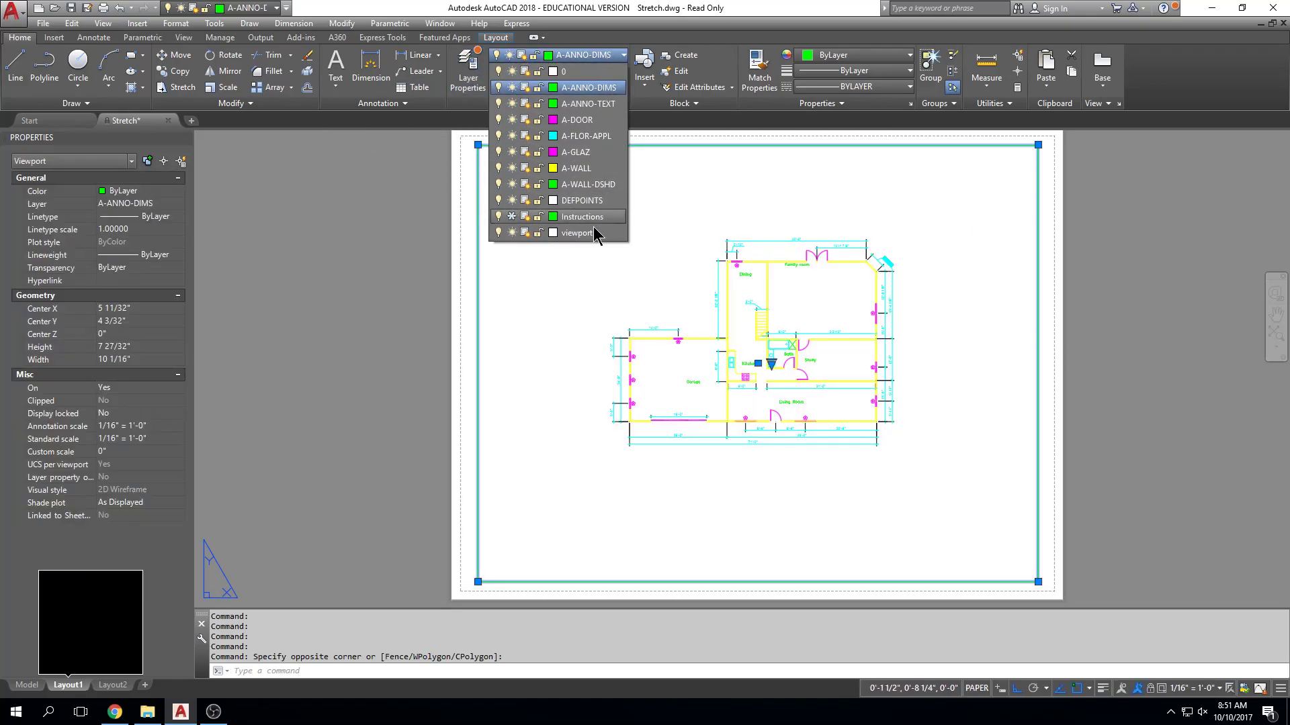
key("Escape")
key("Escape")
key("Escape")
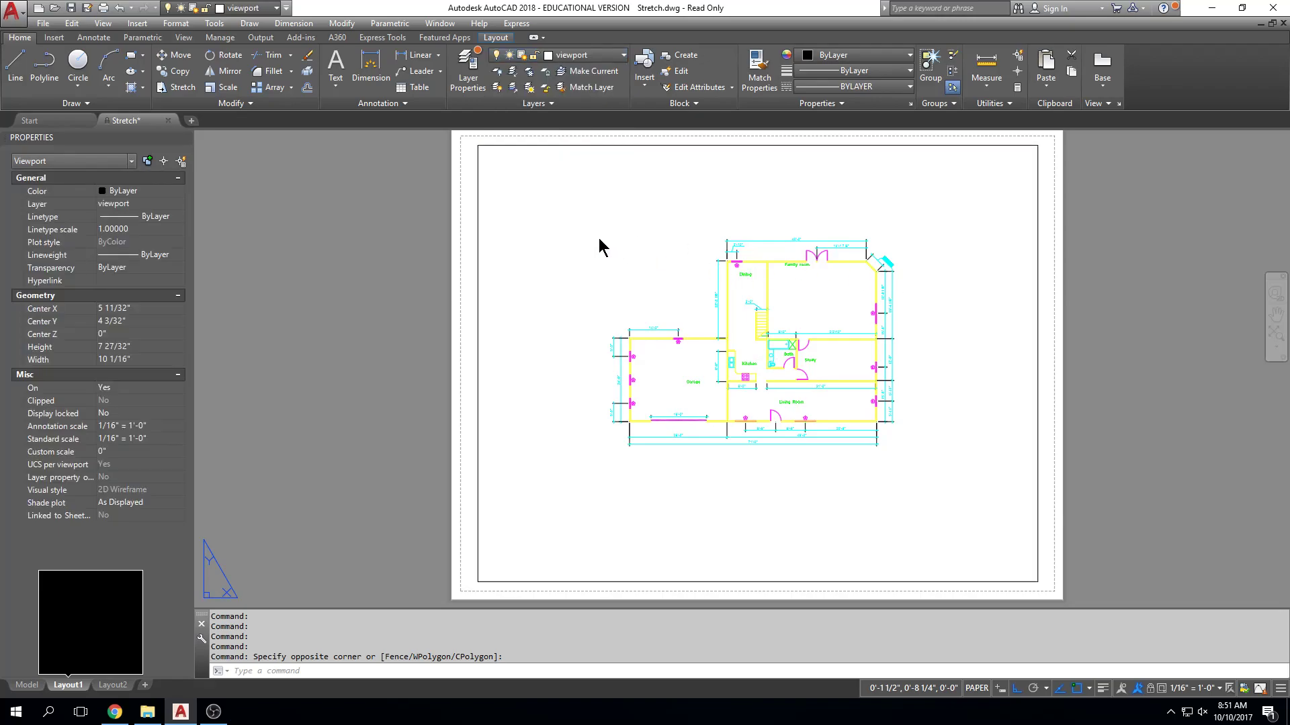
Preview the Layout1 plot with Adobe PDF as the plotter and the LASERJET.CTB plot style table.
key("ctrl+p")
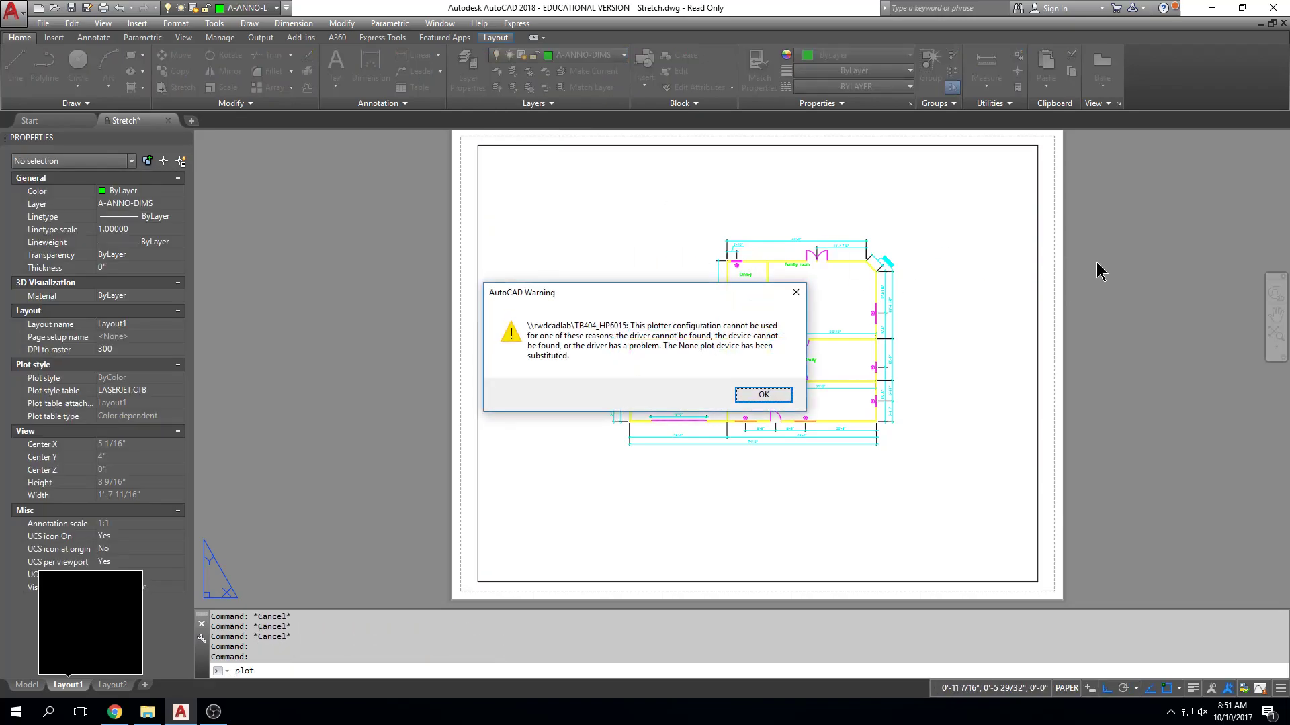
left_click(759, 395)
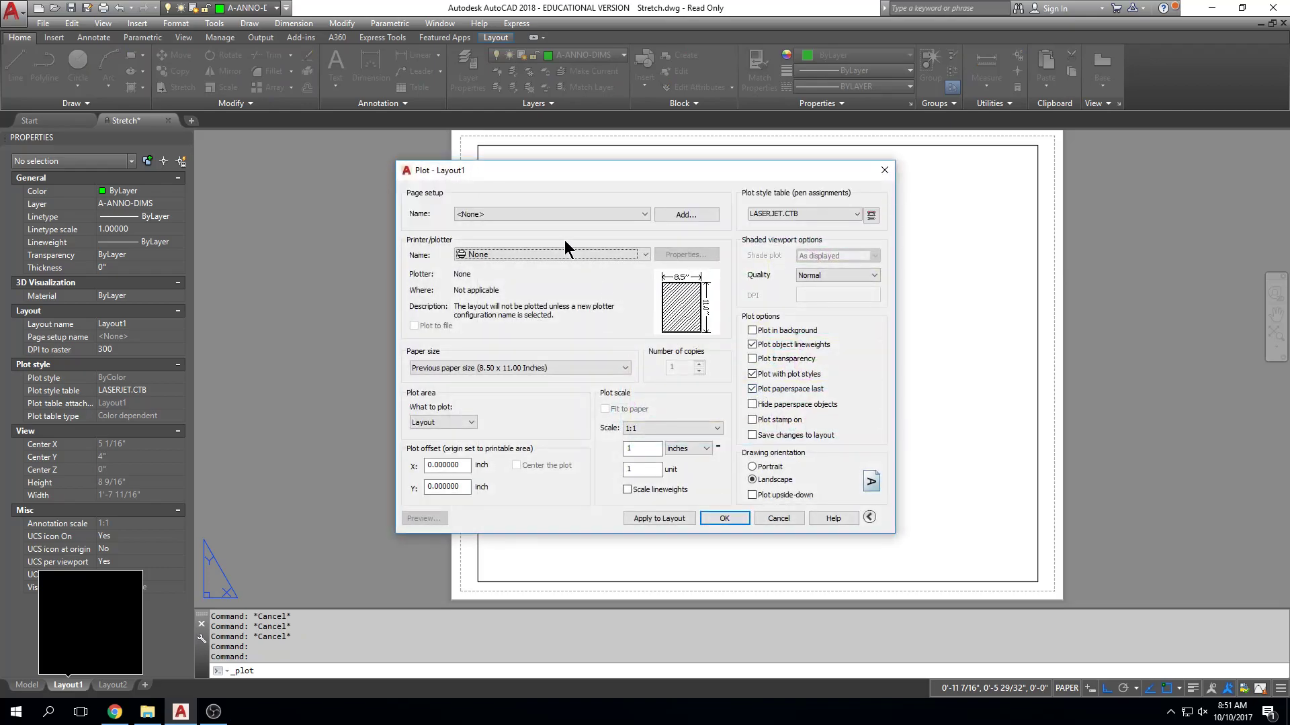
left_click(541, 259)
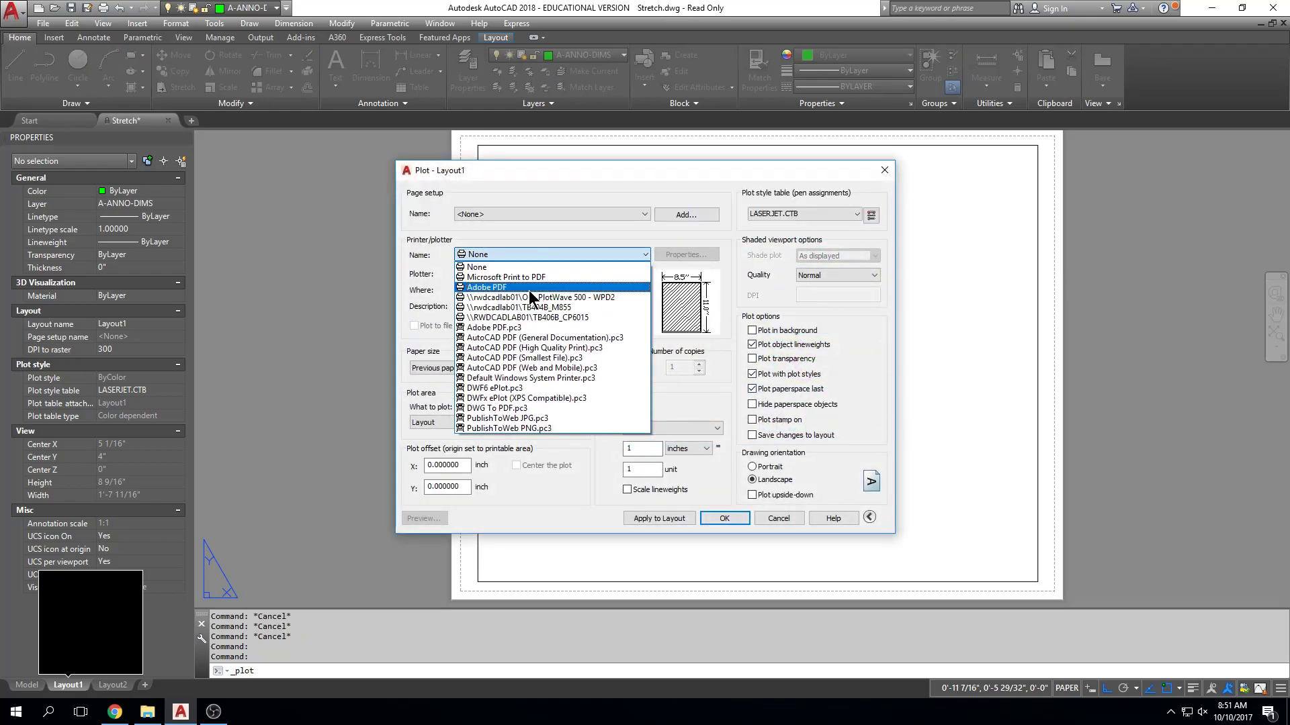
left_click(514, 287)
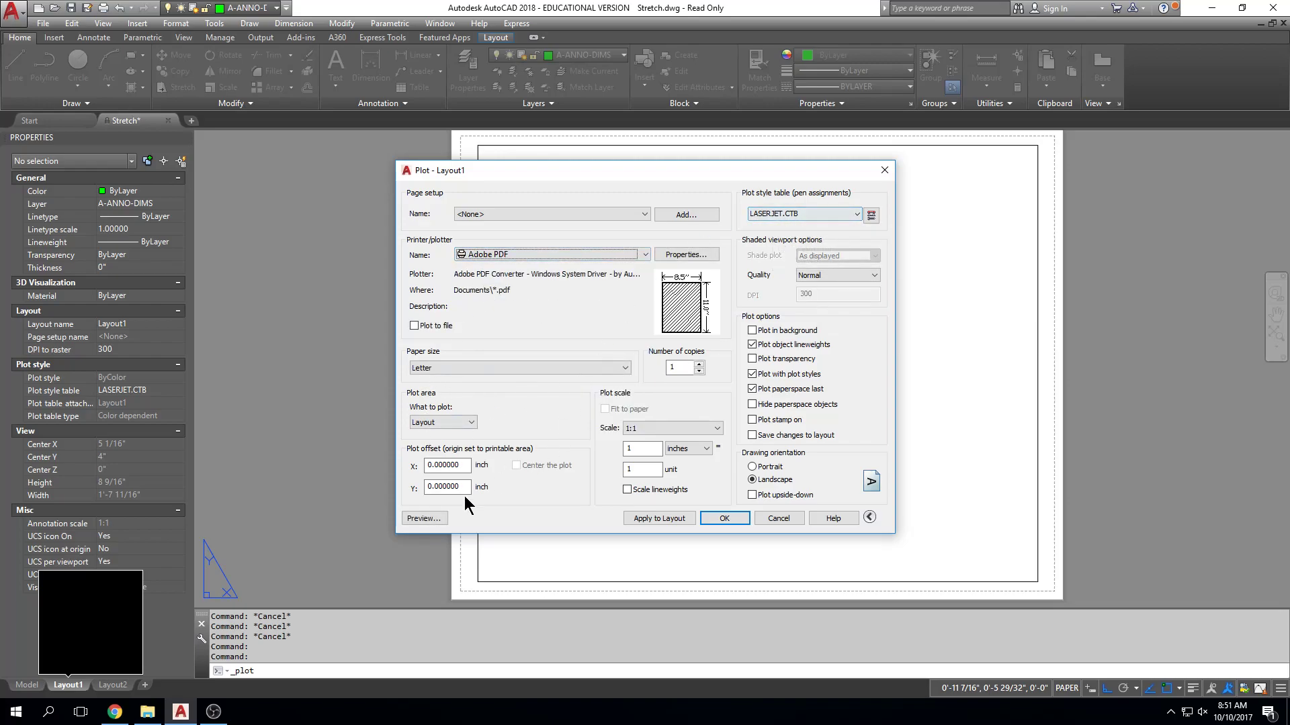
left_click(424, 519)
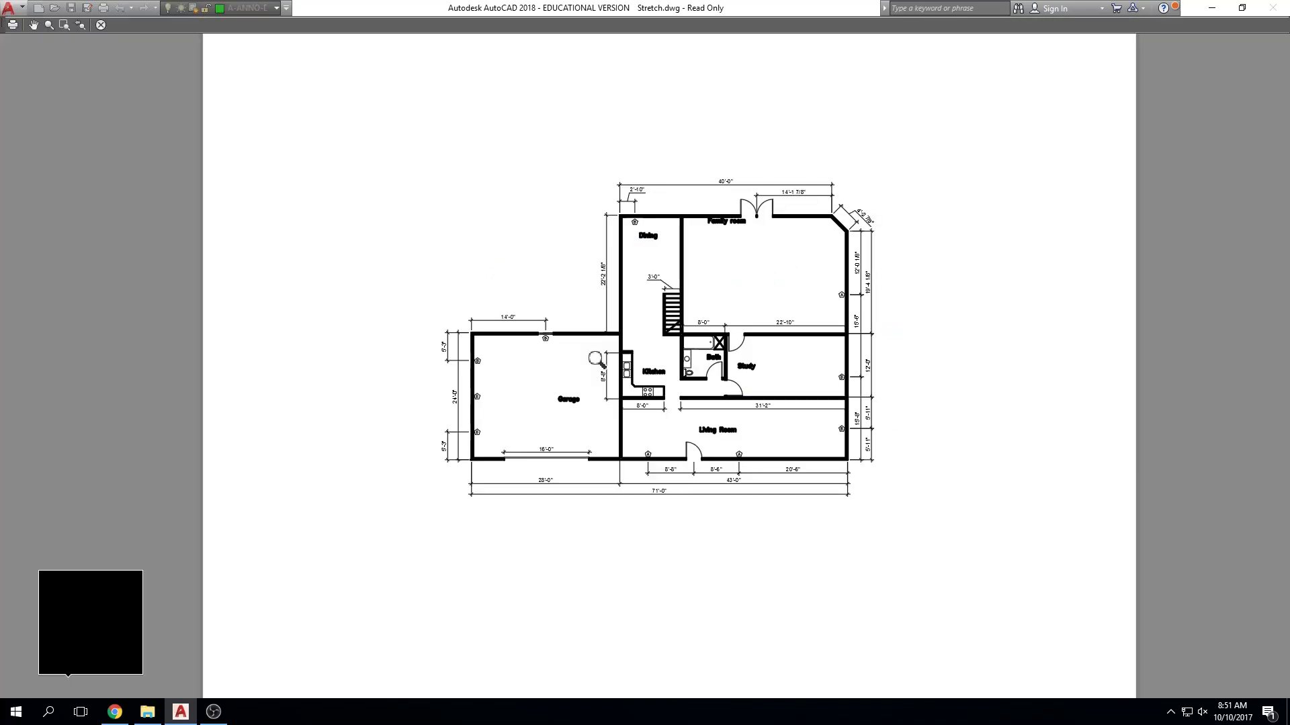
Examine the line weights and the plan's size on the sheet in the plot preview, and cancel the plot.
scroll(595, 360, "up", 6)
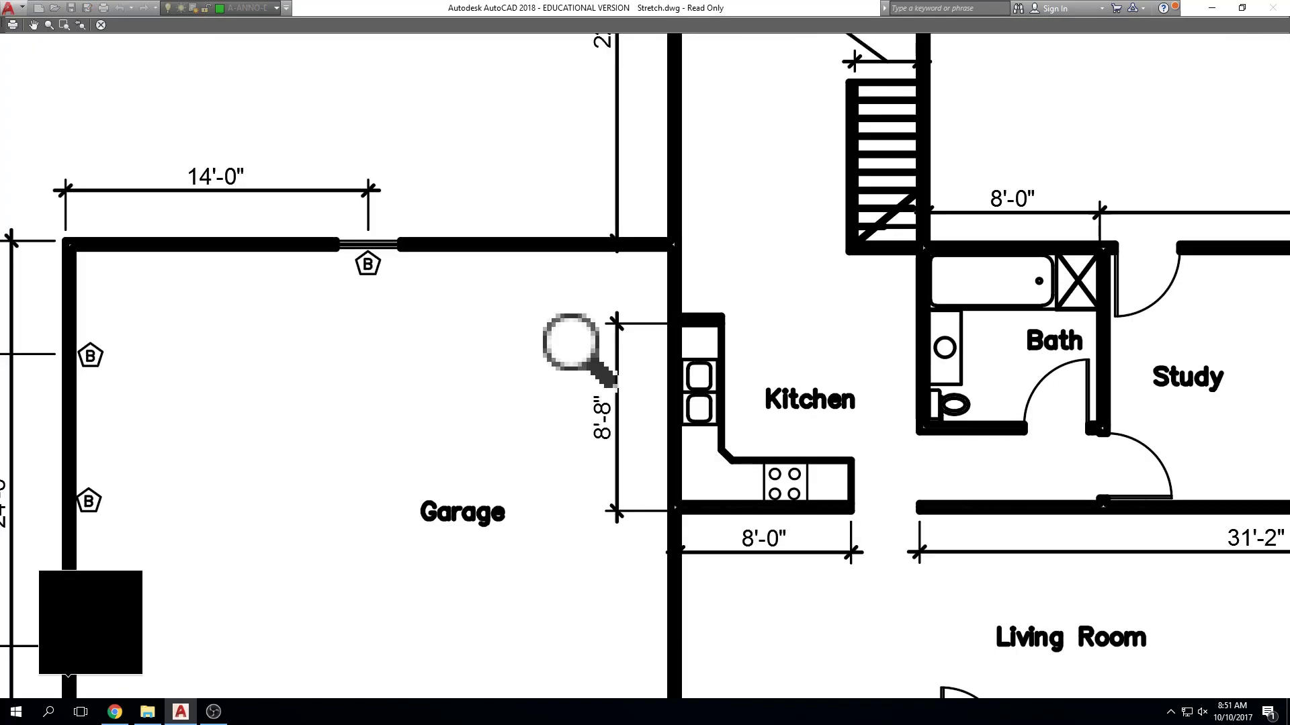
scroll(600, 358, "down", 5)
scroll(1128, 365, "down", 4)
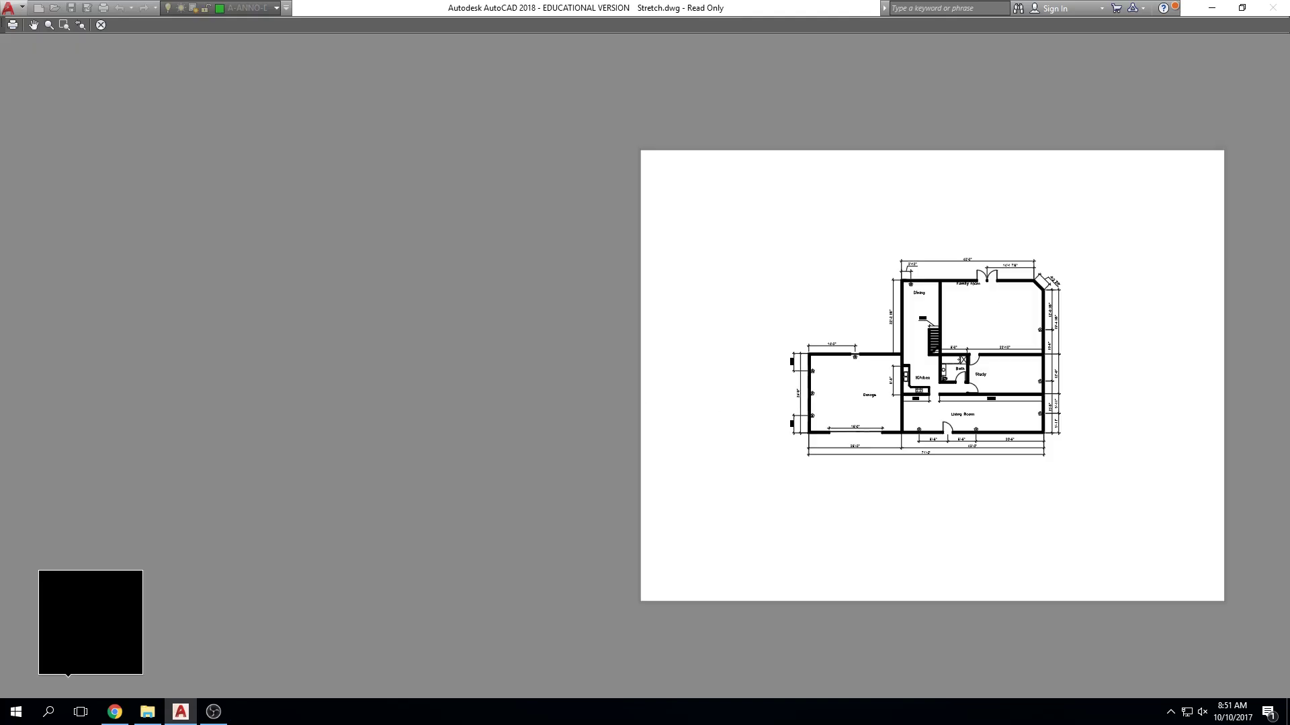
scroll(1059, 360, "up", 3)
middle_click_drag(1059, 360, 919, 345)
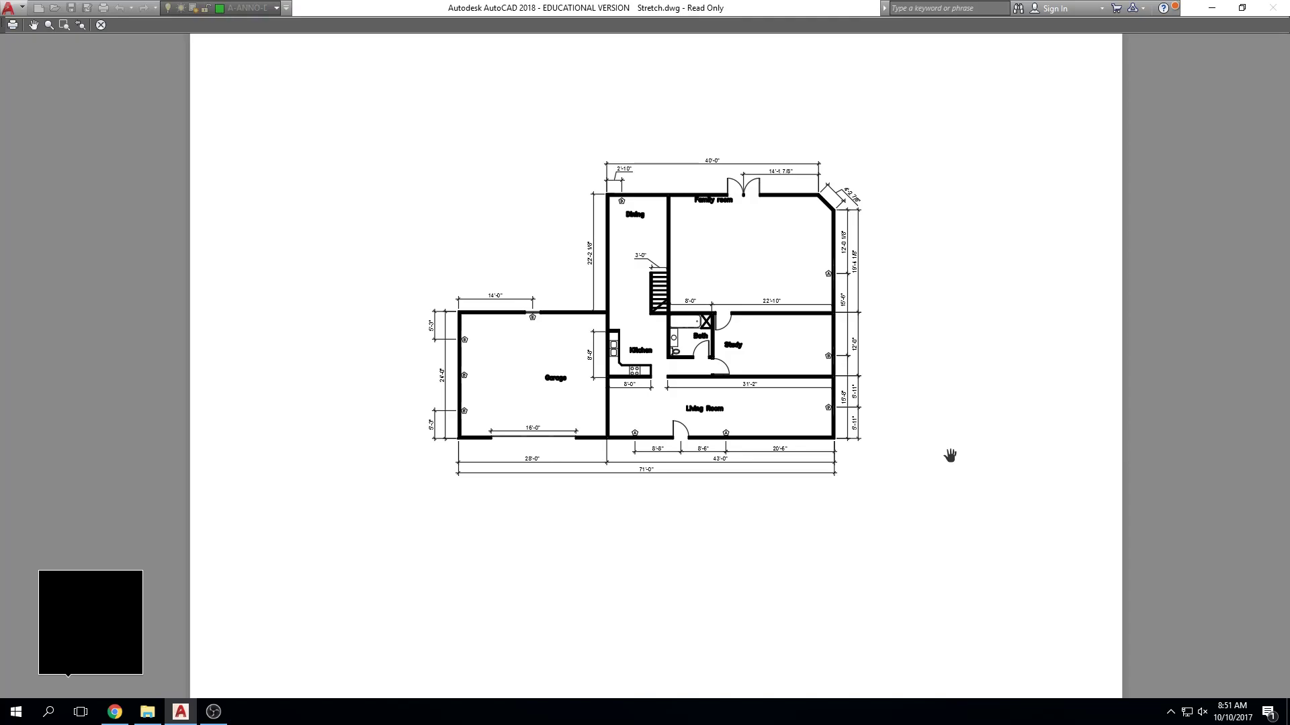
key("Escape")
key("Escape")
Set the scale of the Layout1 viewport to 3/32" = 1'-0".
left_click(1071, 299)
left_click(1001, 322)
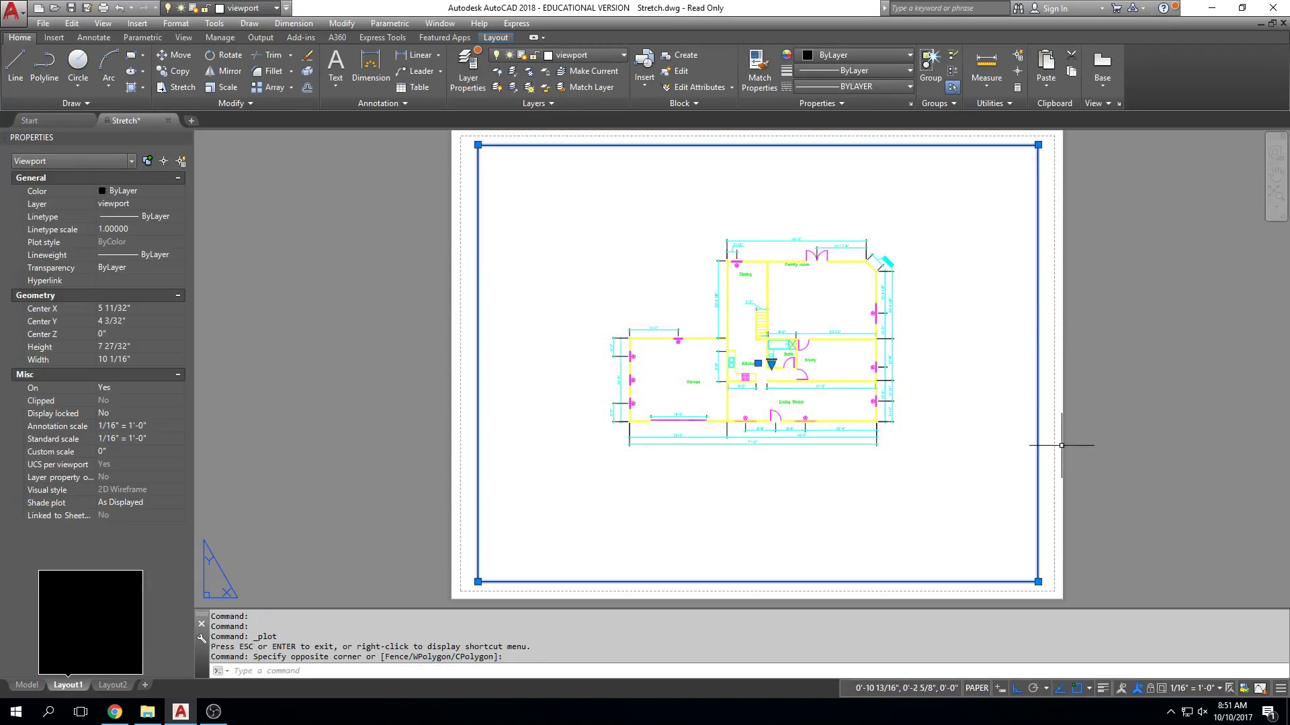
left_click(1219, 689)
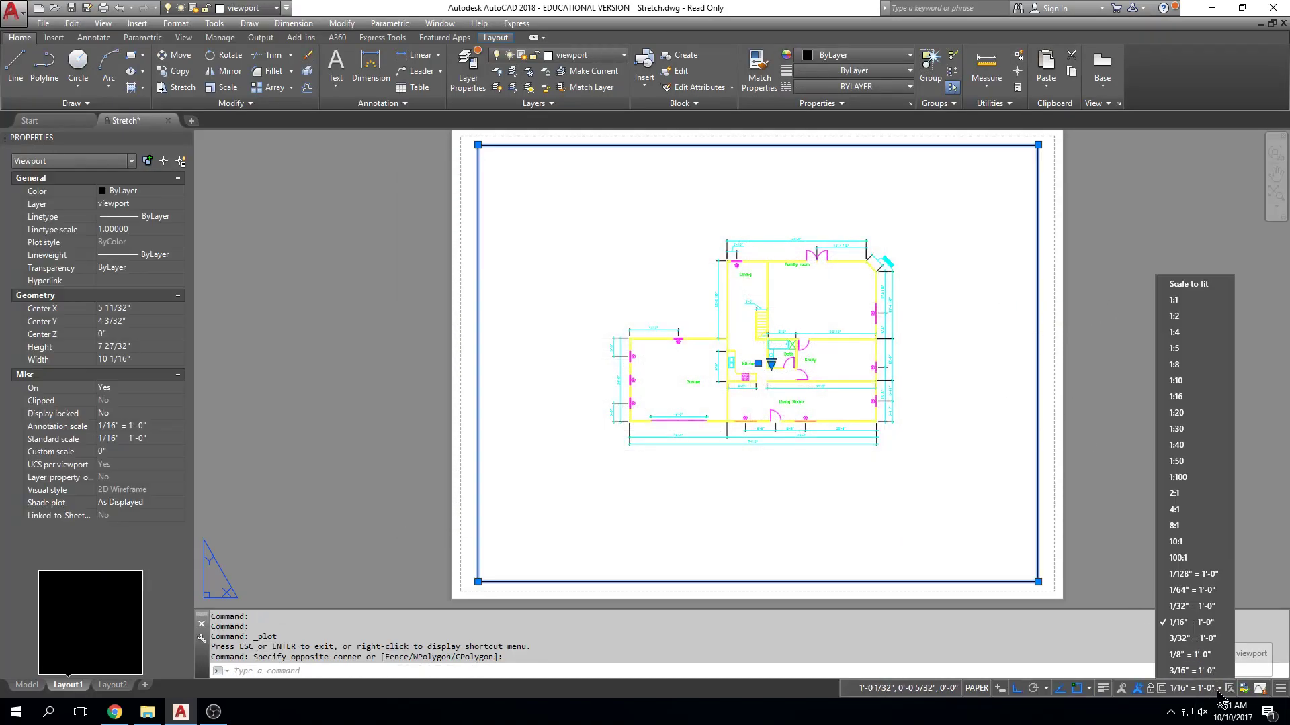
left_click(1182, 639)
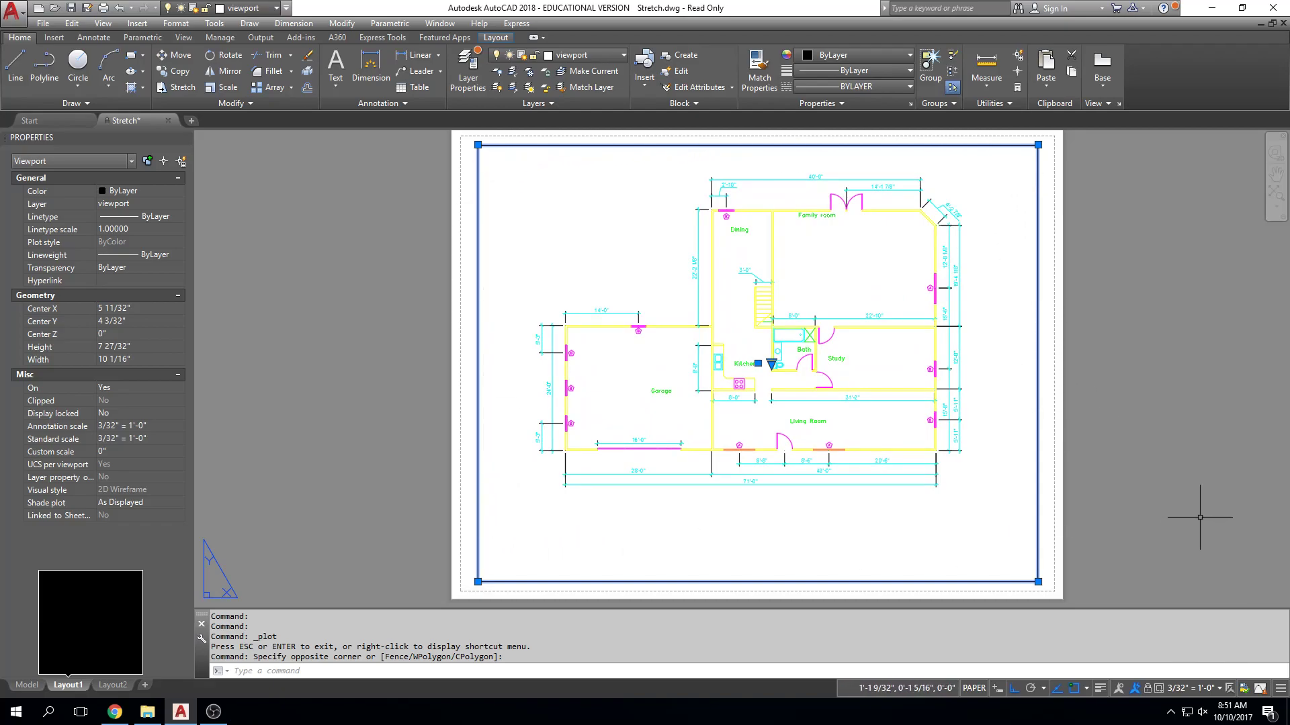
Preview the rescaled Layout1 using the page setup of the previous plot.
key("ctrl+p")
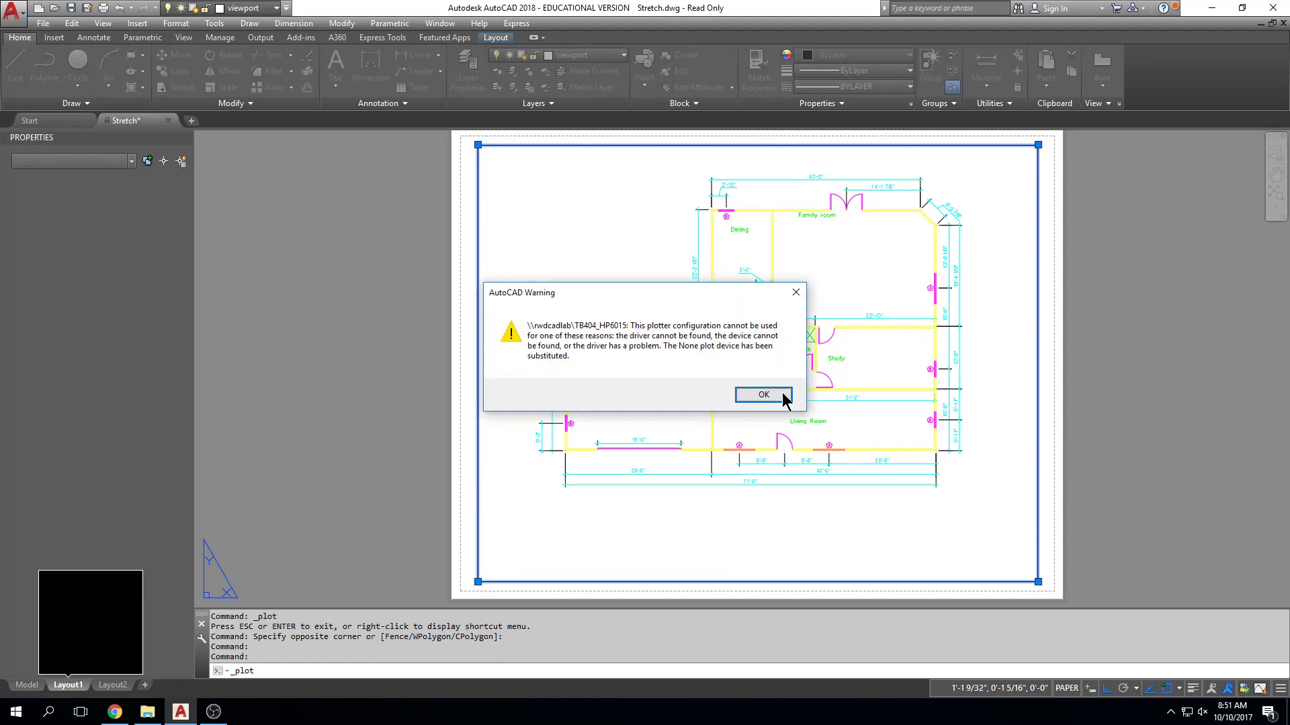
left_click(763, 395)
left_click(497, 213)
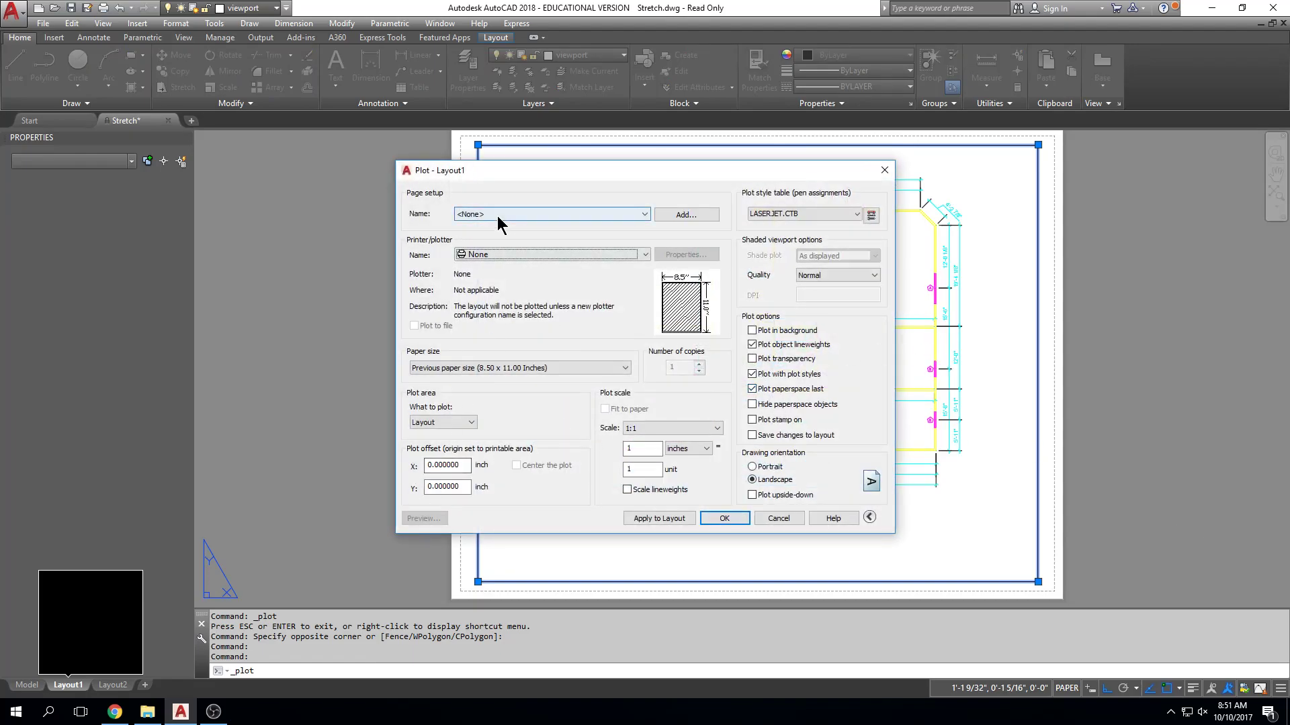
left_click(498, 247)
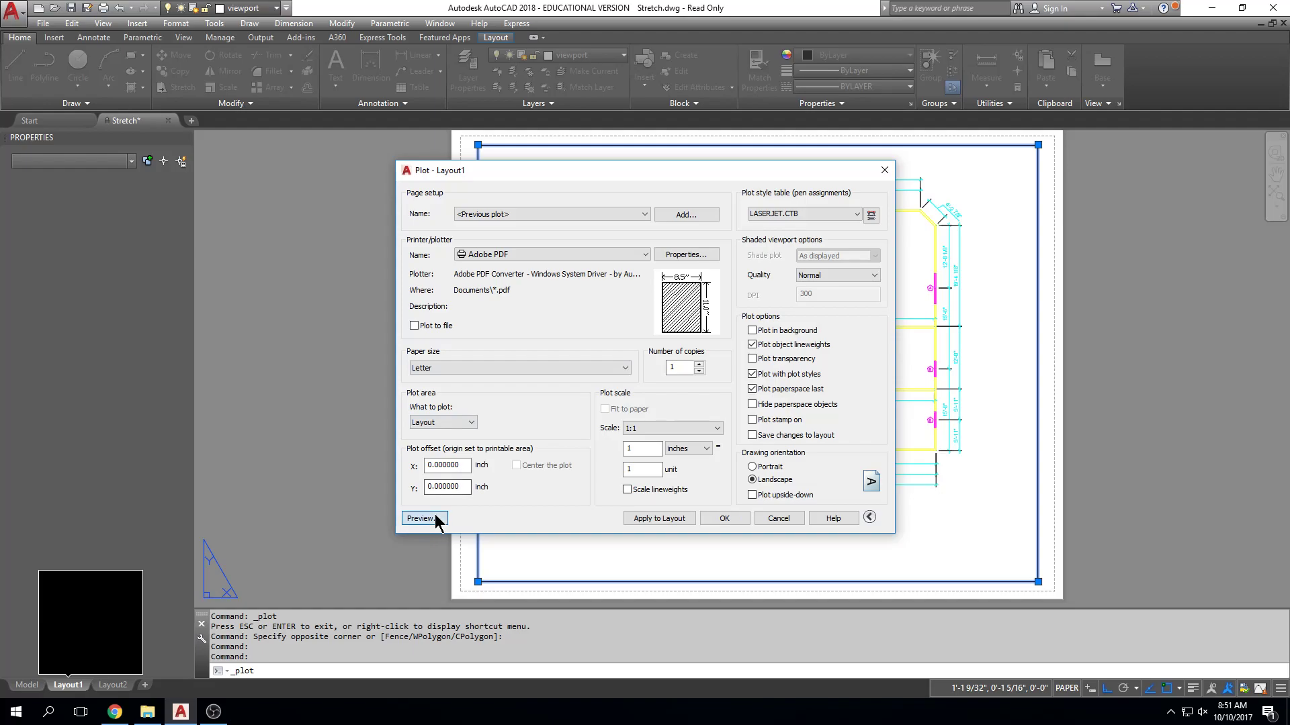
left_click(435, 518)
Check the walls, dimensions and room labels in the preview, leave the plot and clear the viewport selection.
scroll(695, 445, "up", 4)
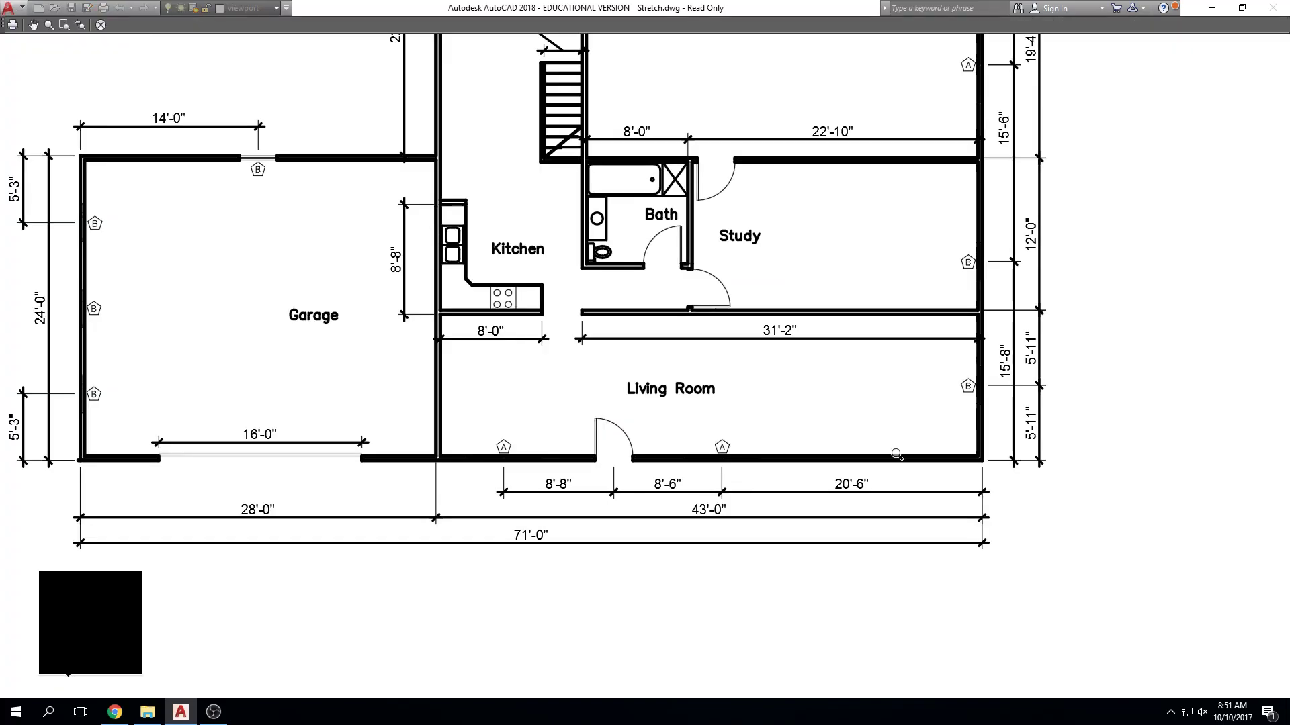
scroll(897, 455, "up", 5)
scroll(895, 454, "down", 9)
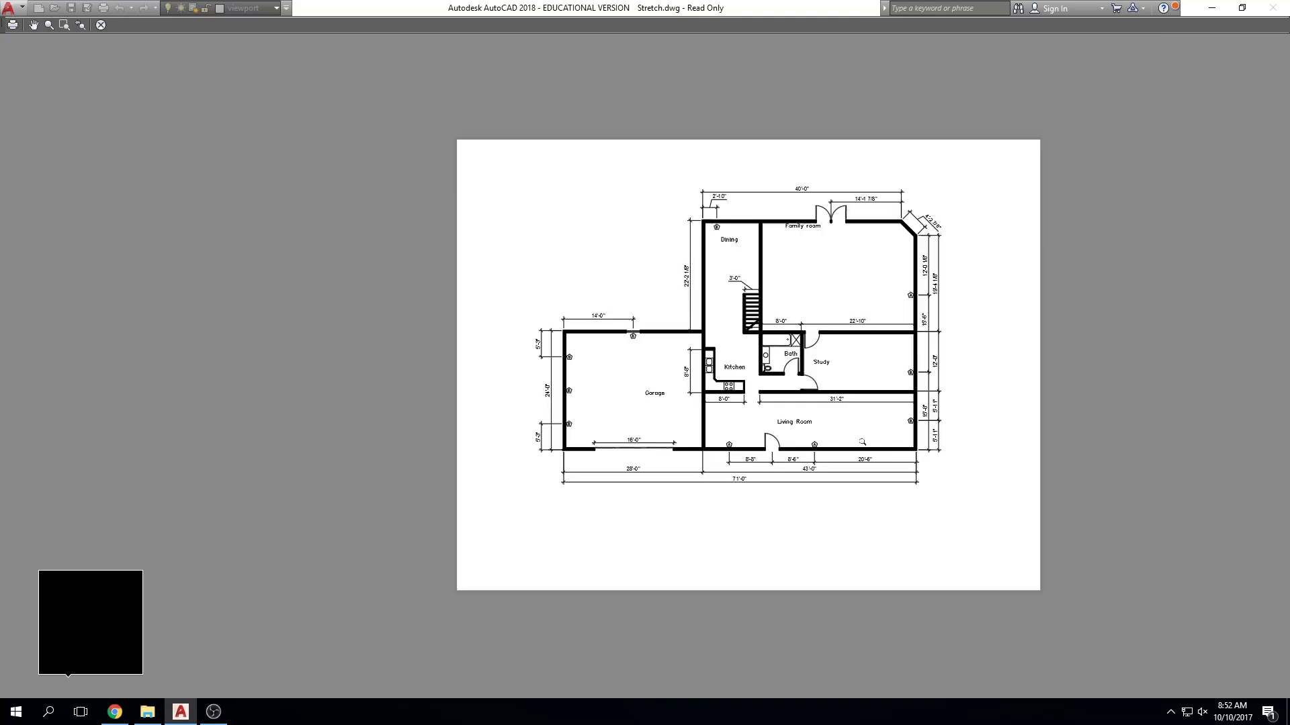
middle_click_drag(942, 414, 831, 424)
scroll(831, 424, "up", 3)
key("Escape")
key("Escape")
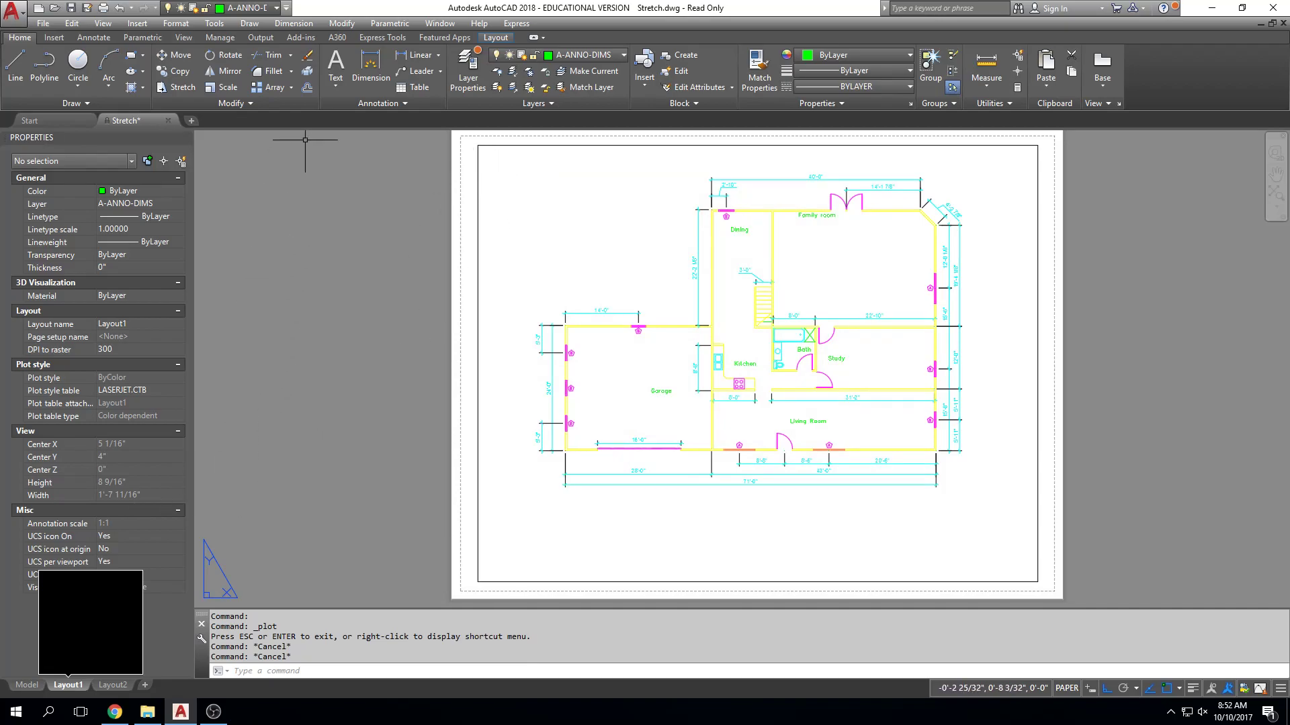
Preview the Layout1 plot with the Grayscale.ctb plot style table and Microsoft Print to PDF as the plotter.
middle_click_drag(645, 241, 632, 241)
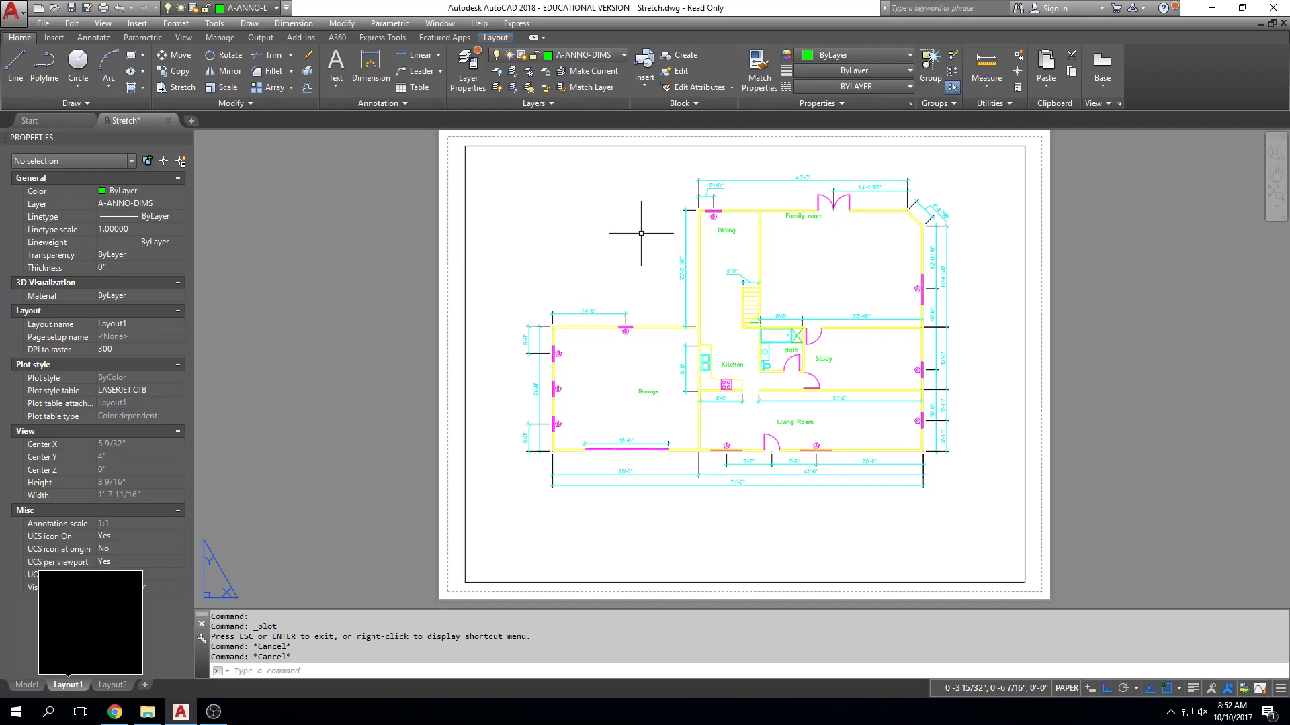
key("ctrl+p")
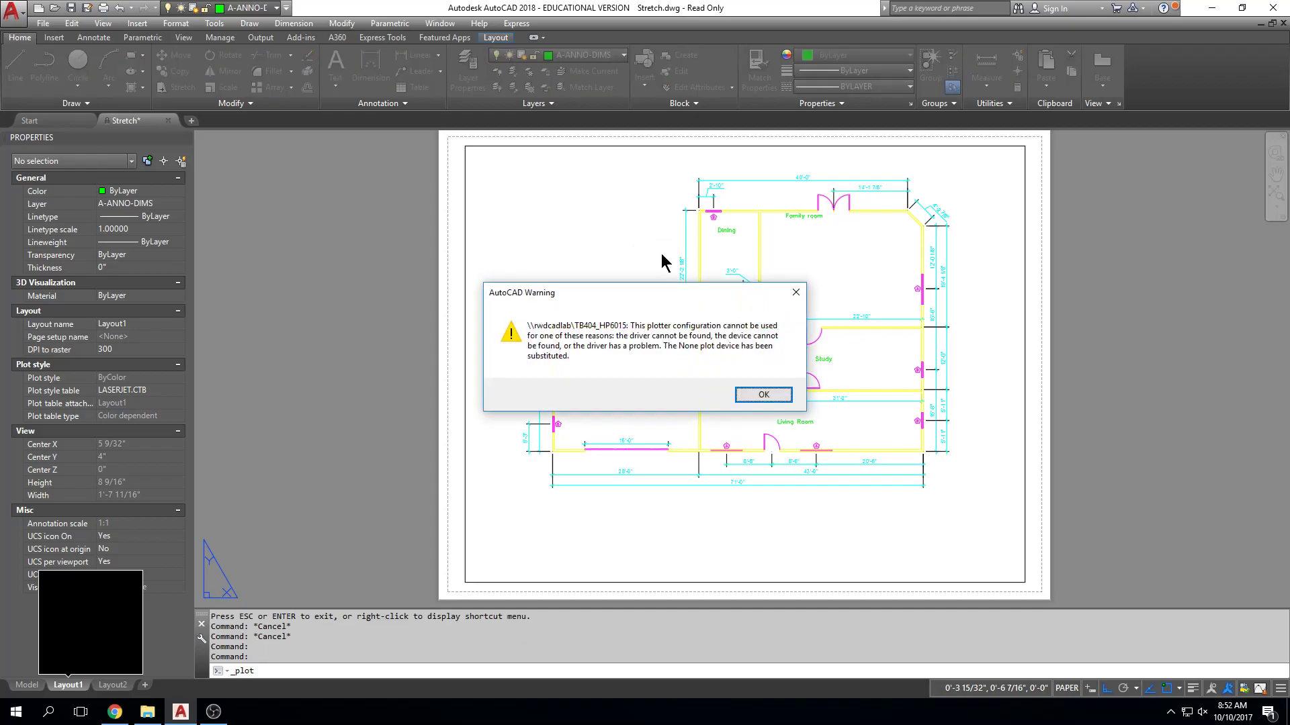
key("Return")
left_click(794, 215)
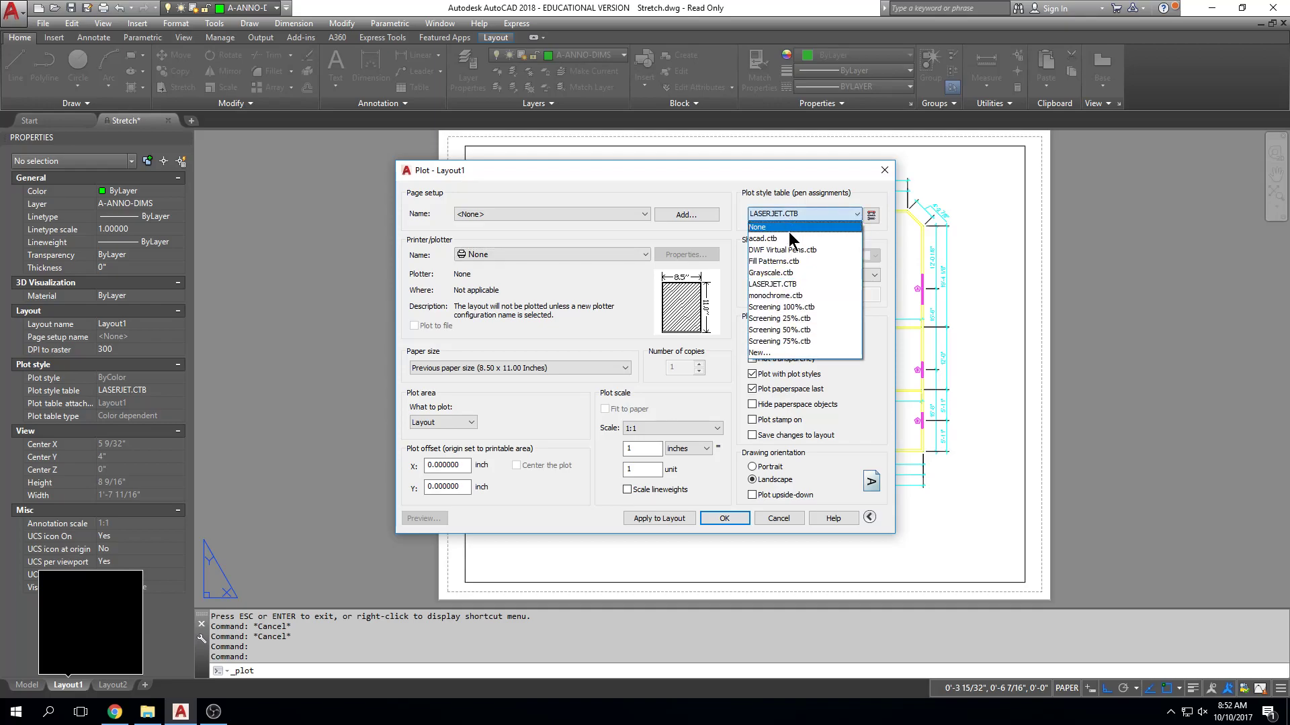
left_click(792, 272)
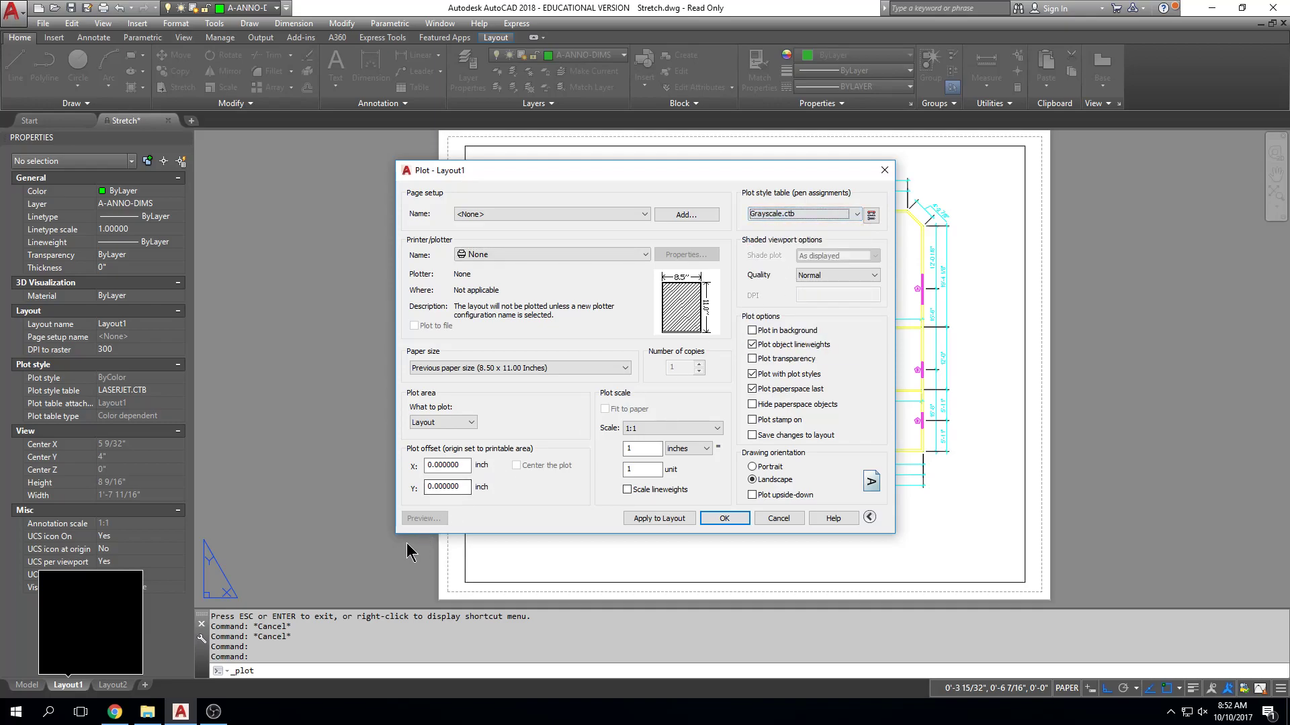
left_click(539, 255)
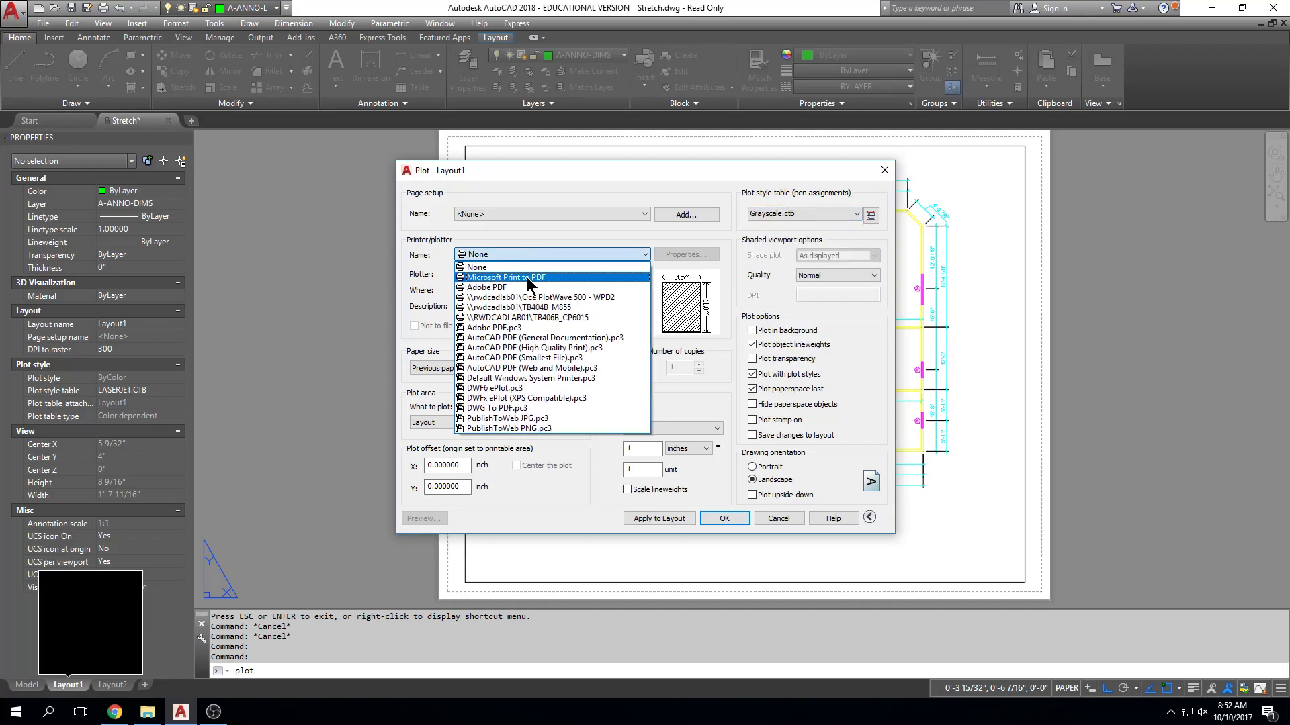
left_click(526, 276)
left_click(440, 518)
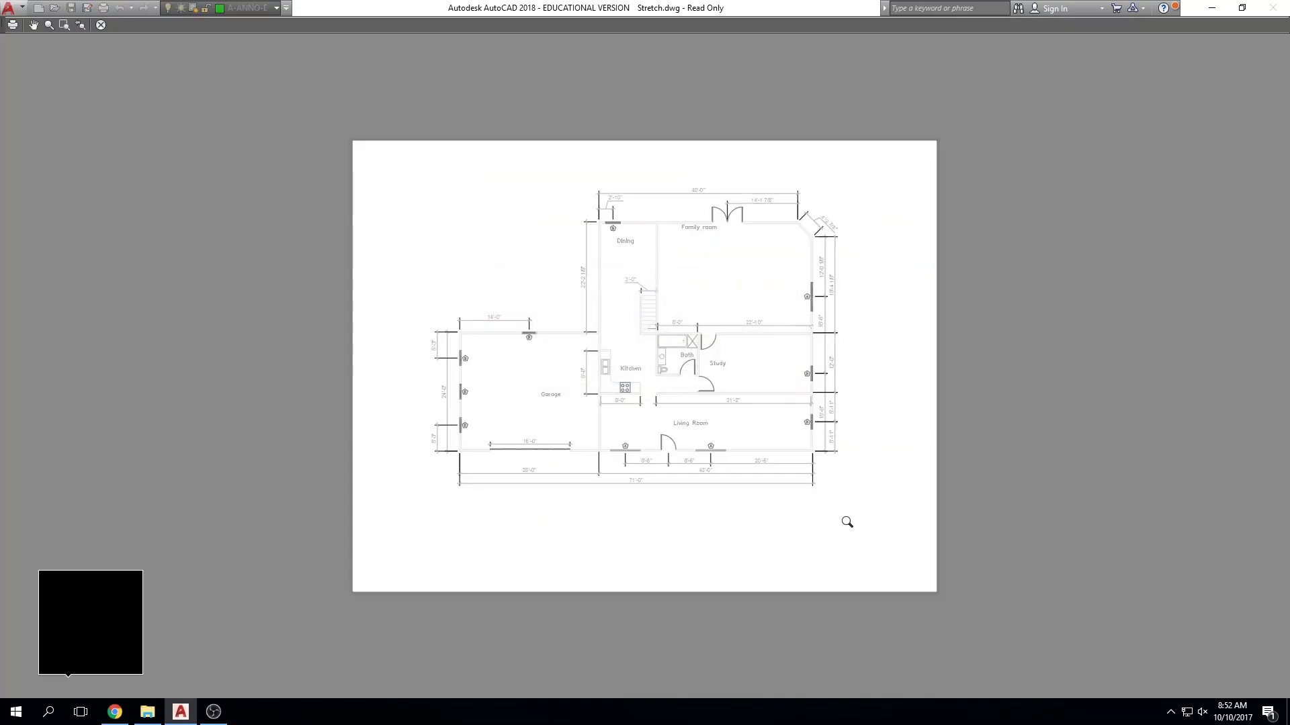
Inspect the grayscale rendering of walls and dimensions in the preview, and cancel the plot.
scroll(615, 495, "up", 4)
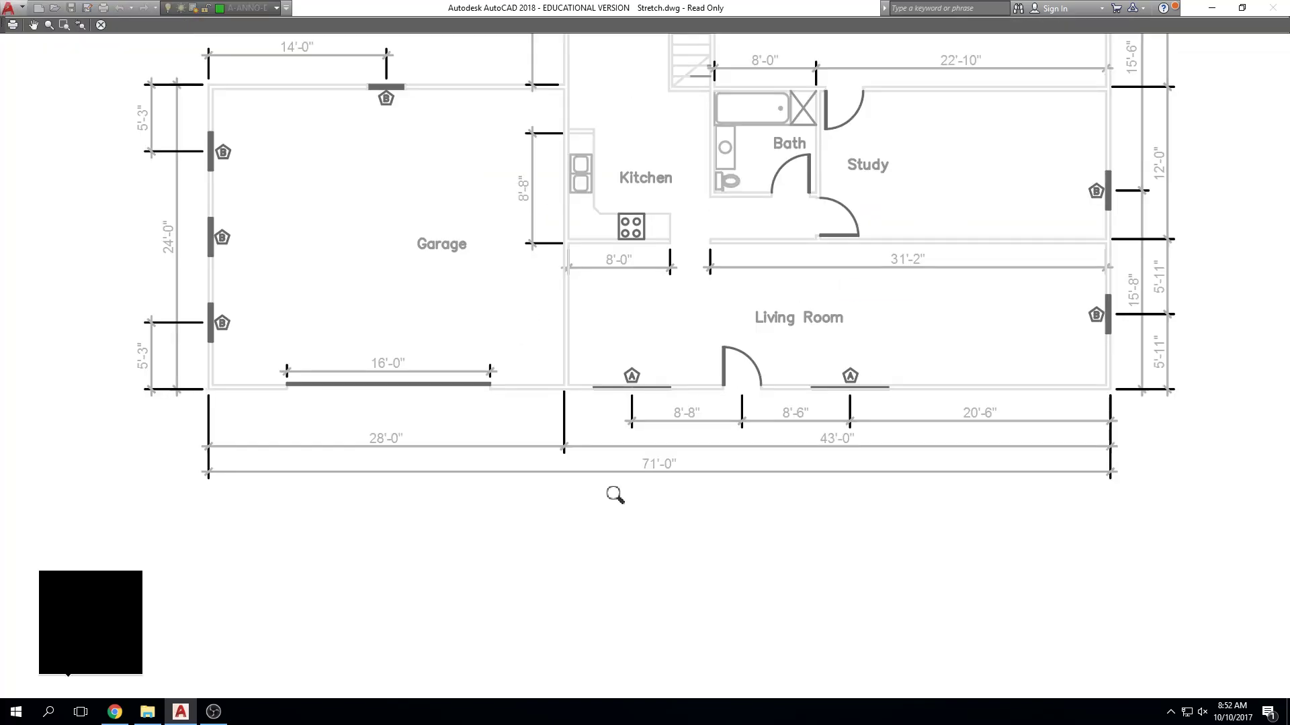
scroll(616, 495, "down", 2)
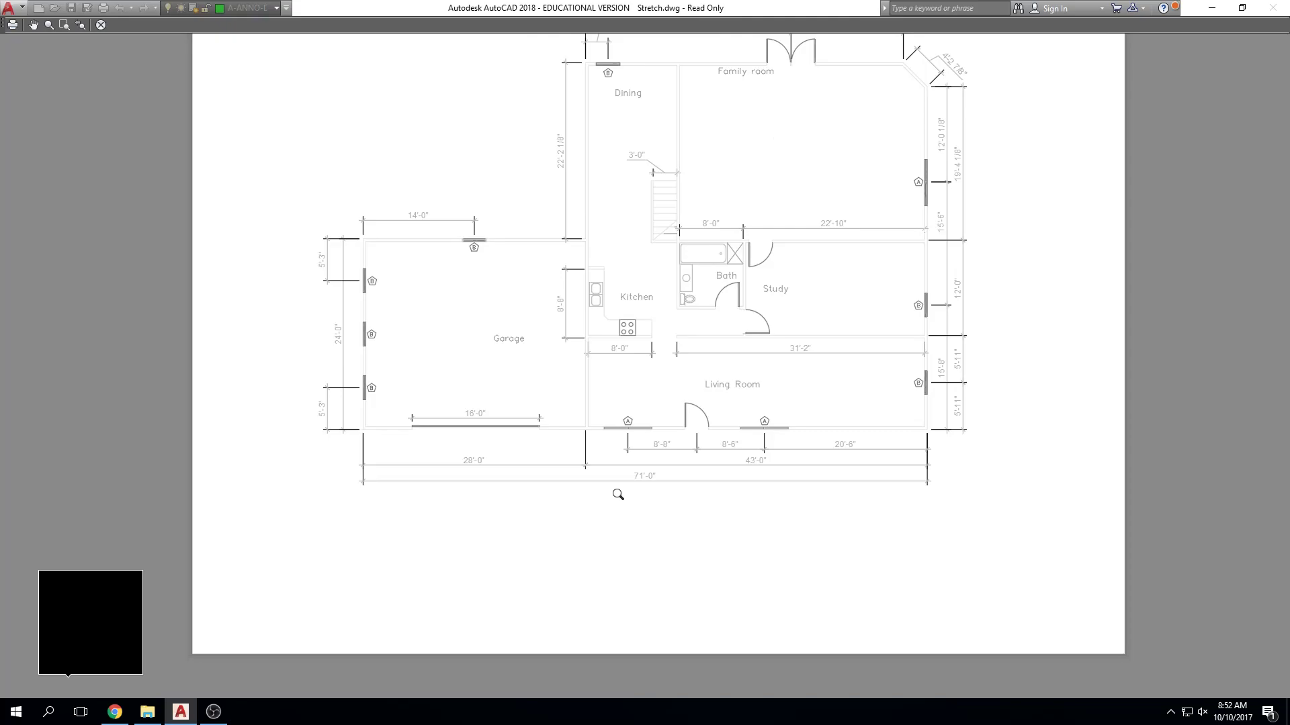
scroll(615, 495, "down", 2)
middle_click_drag(667, 425, 667, 439)
scroll(667, 439, "up", 2)
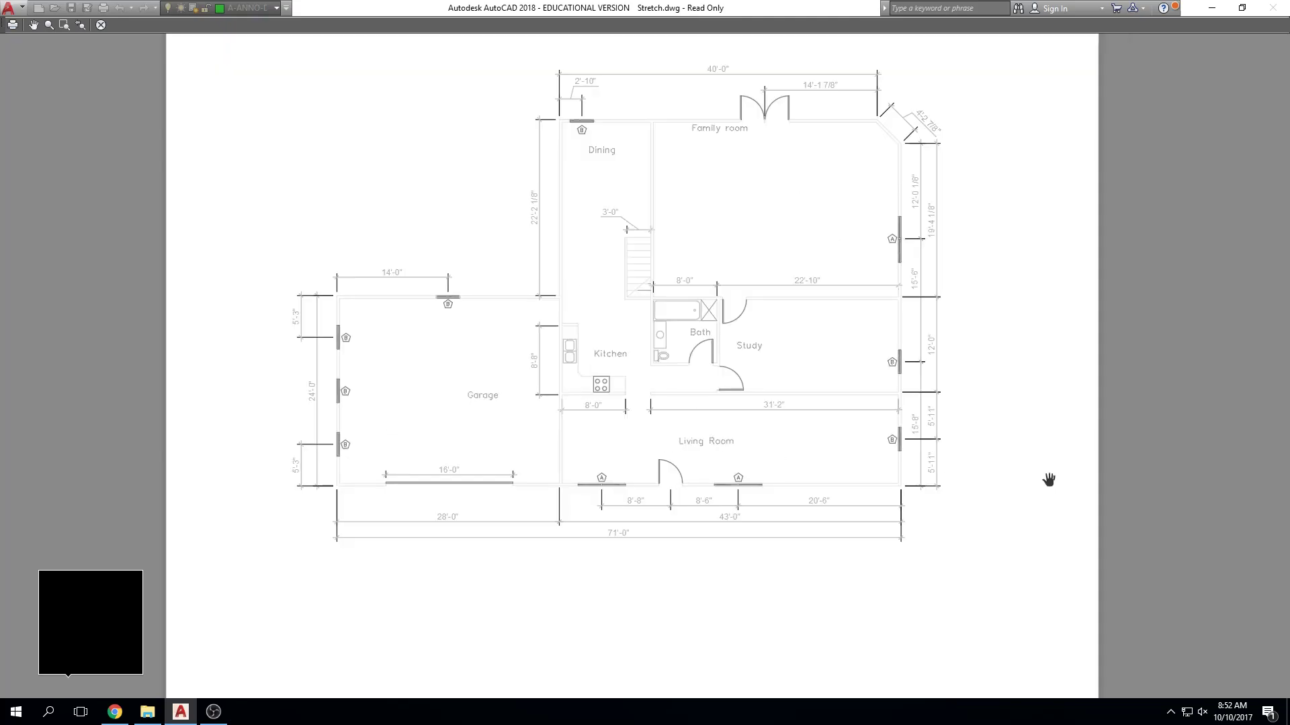
key("Escape")
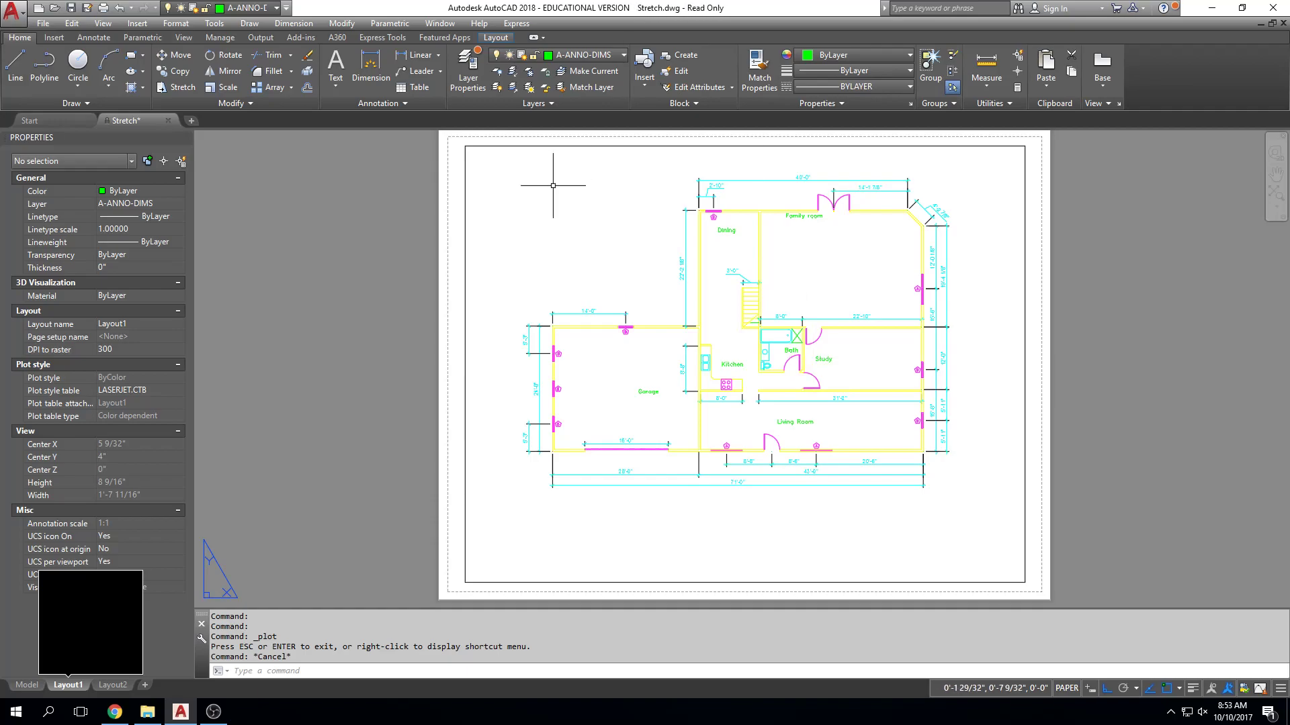
left_click(544, 146)
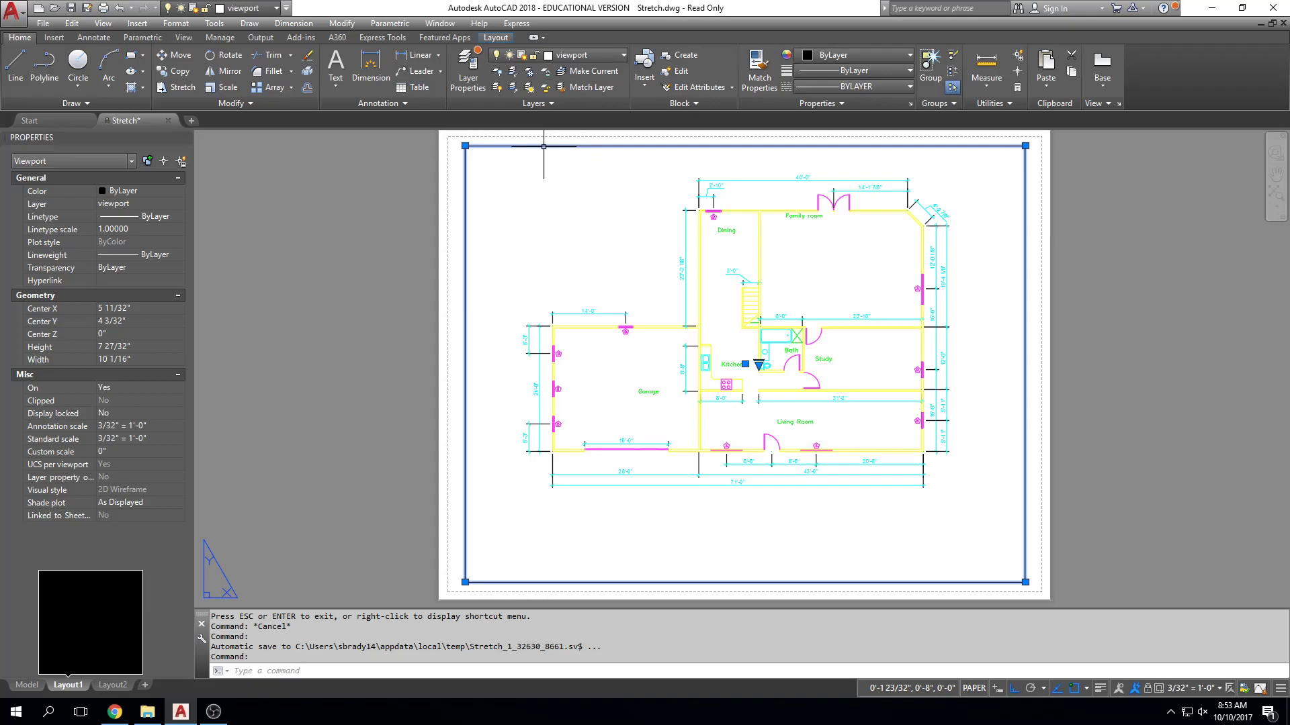
key("Escape")
key("Escape")
key("Escape")
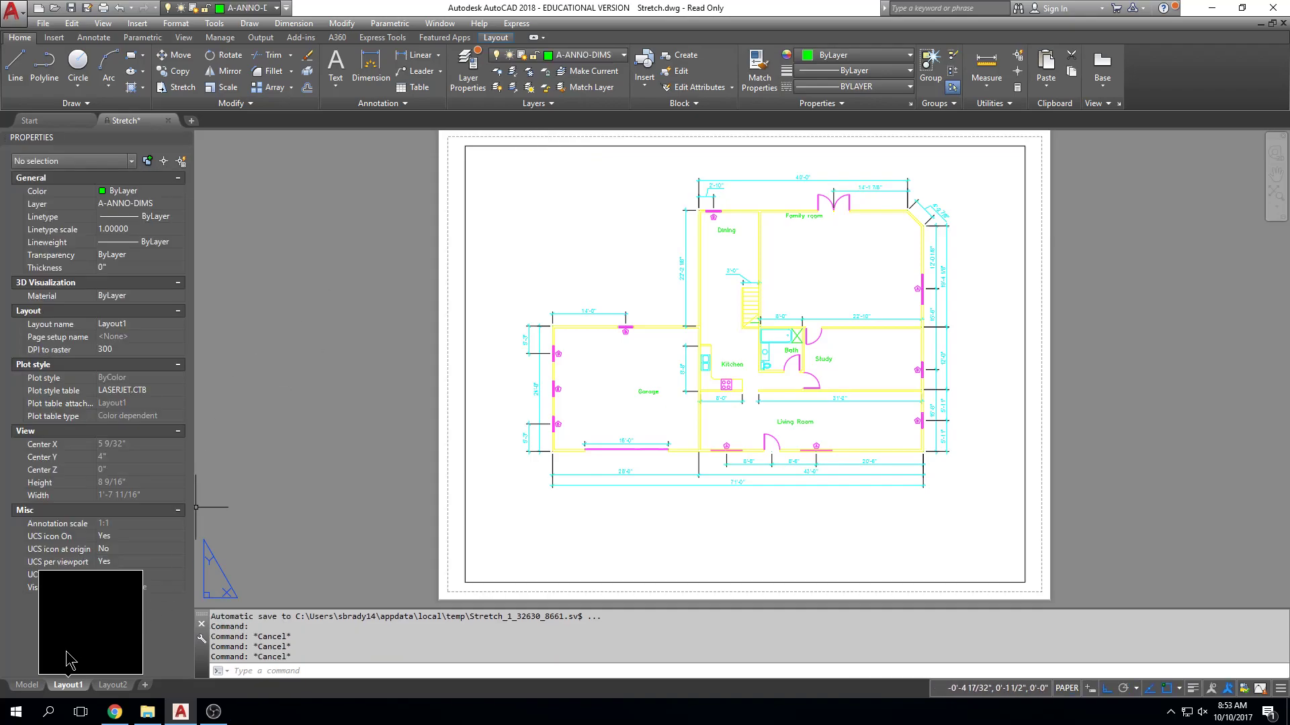
Switch to model space and review the dimensioned floor plan.
left_click(27, 686)
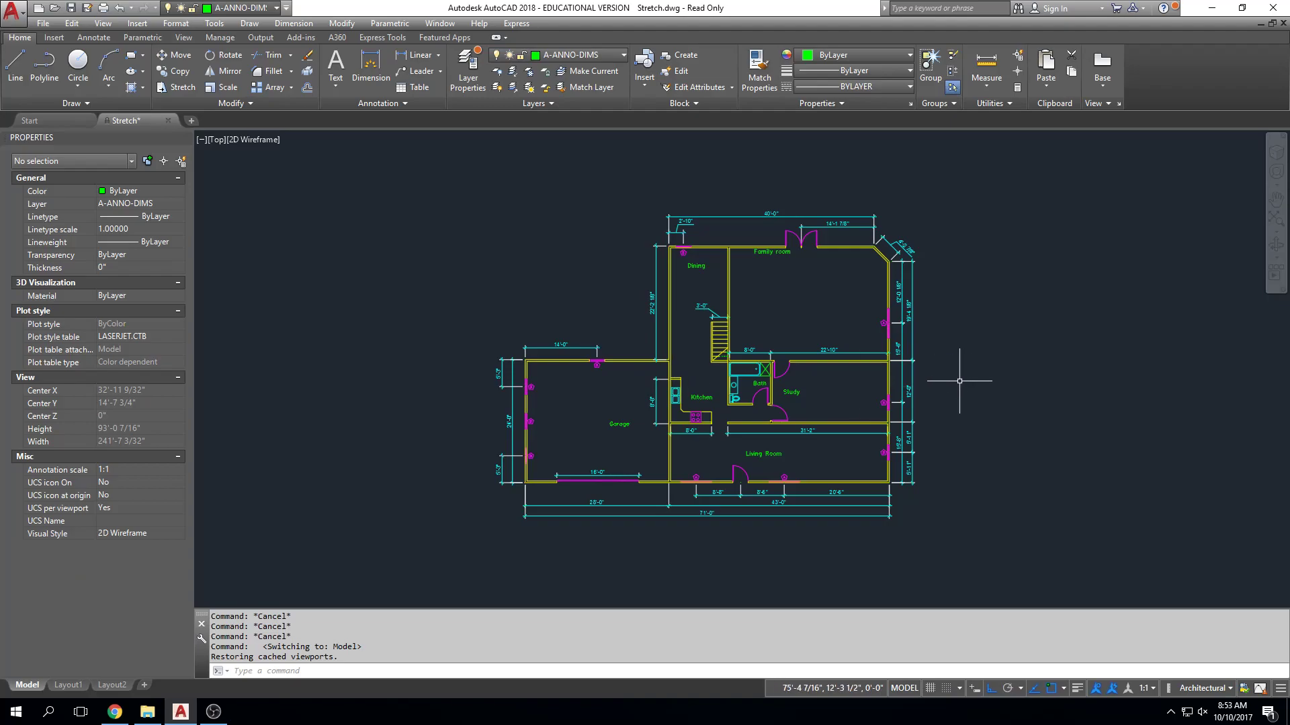
scroll(954, 382, "up", 2)
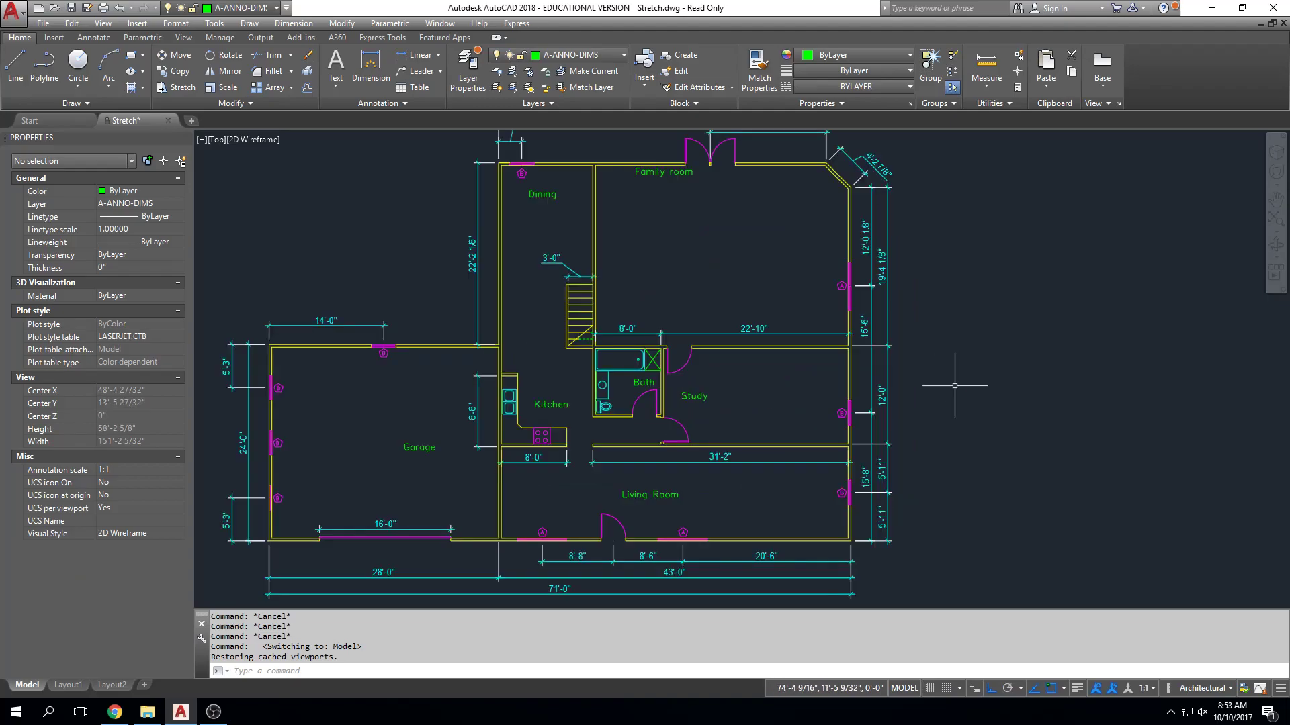
scroll(954, 386, "down", 2)
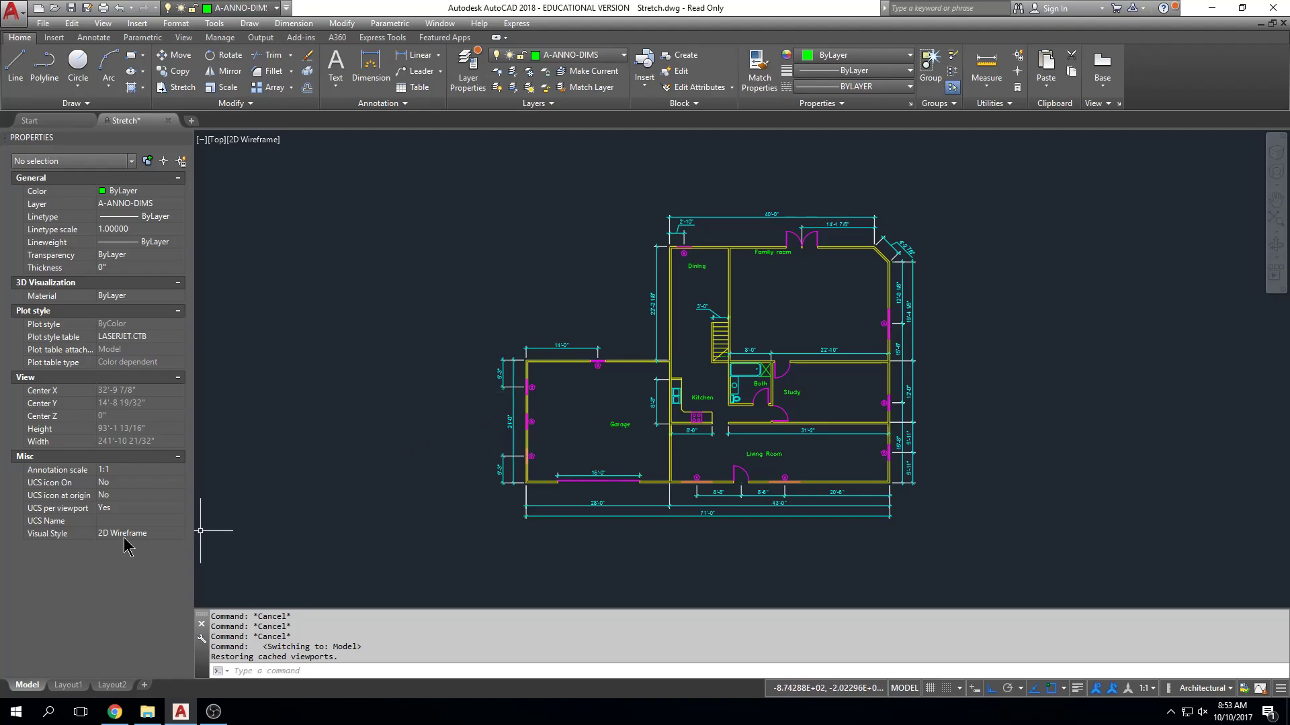
Return to Layout1 and review the scaled floor plan on the sheet.
left_click(68, 685)
scroll(582, 484, "up", 2)
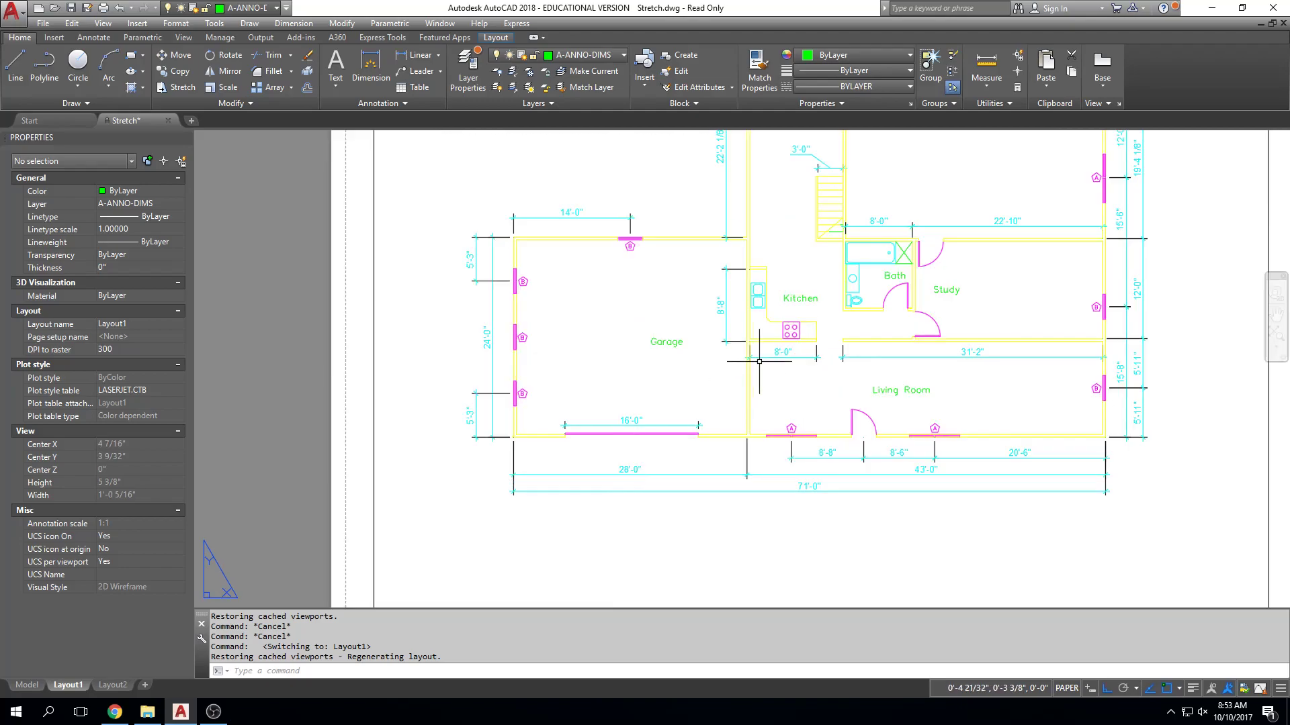
scroll(717, 369, "down", 5)
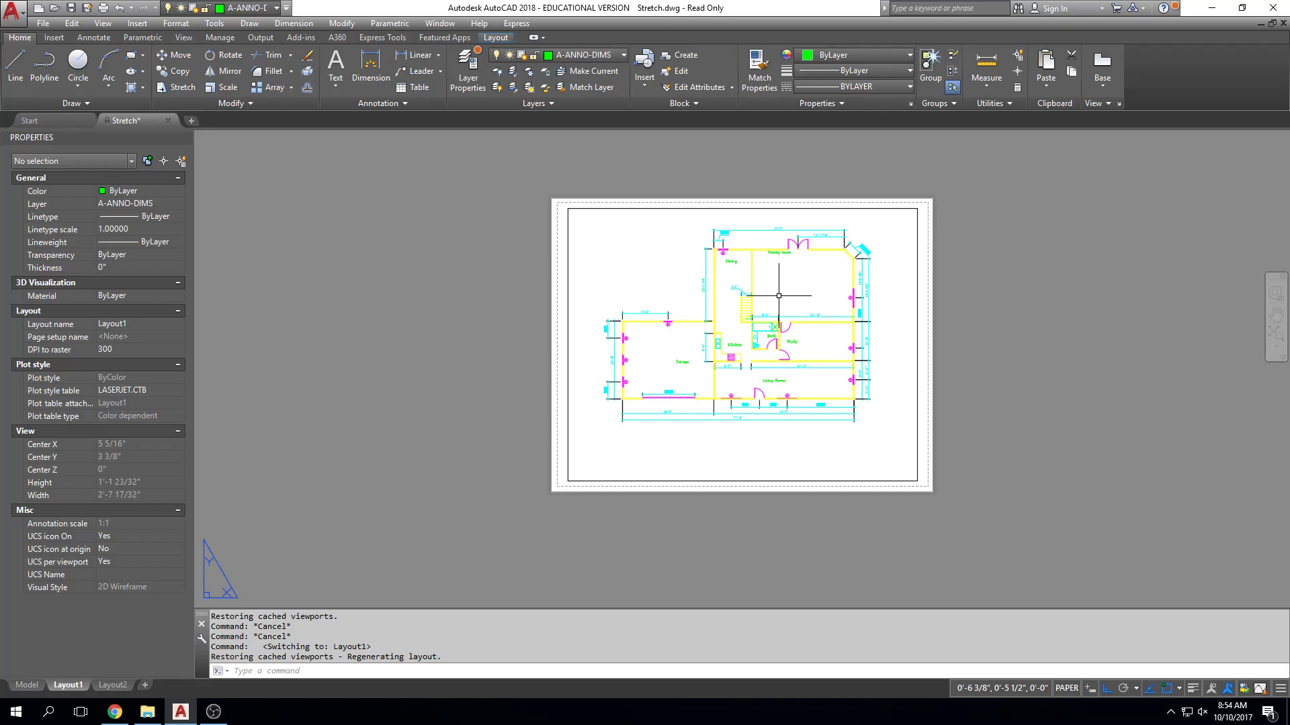
key("Escape")
key("Escape")
key("Escape")
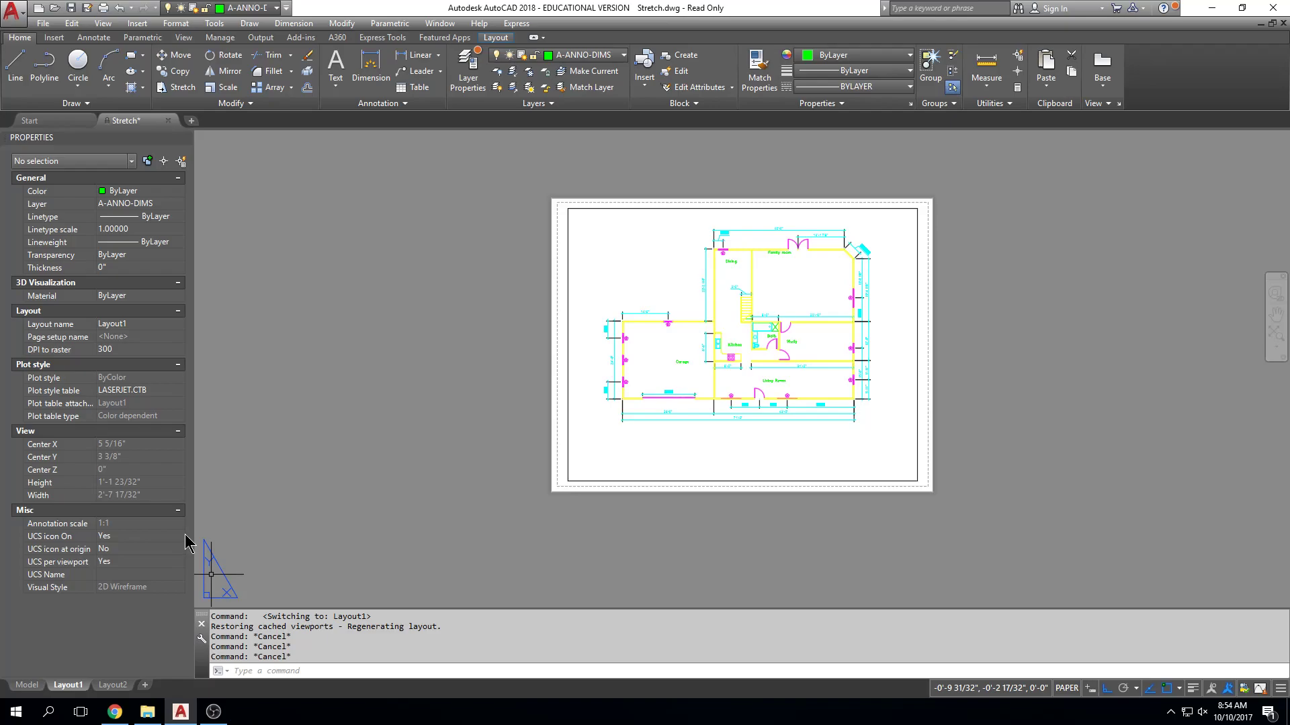
Go back to model space from Layout1 and clear any active command on the floor plan.
left_click(44, 685)
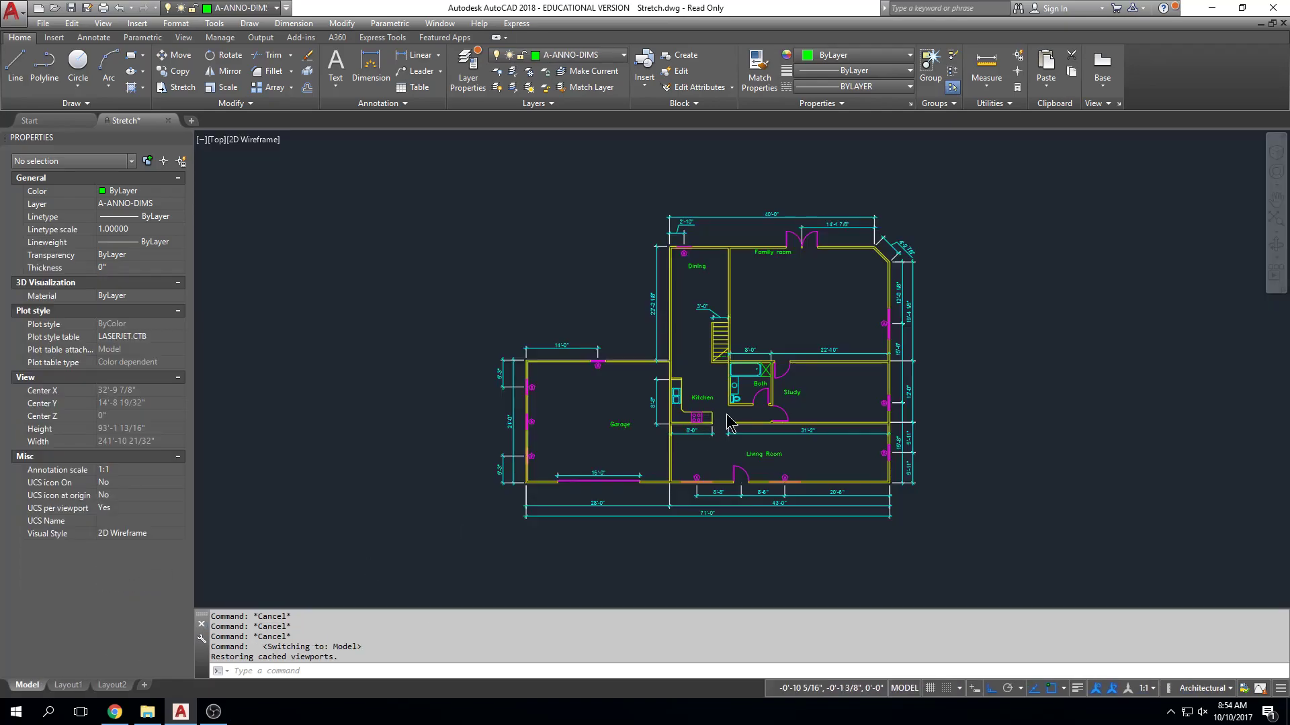
key("Escape")
key("Escape")
key("Escape")
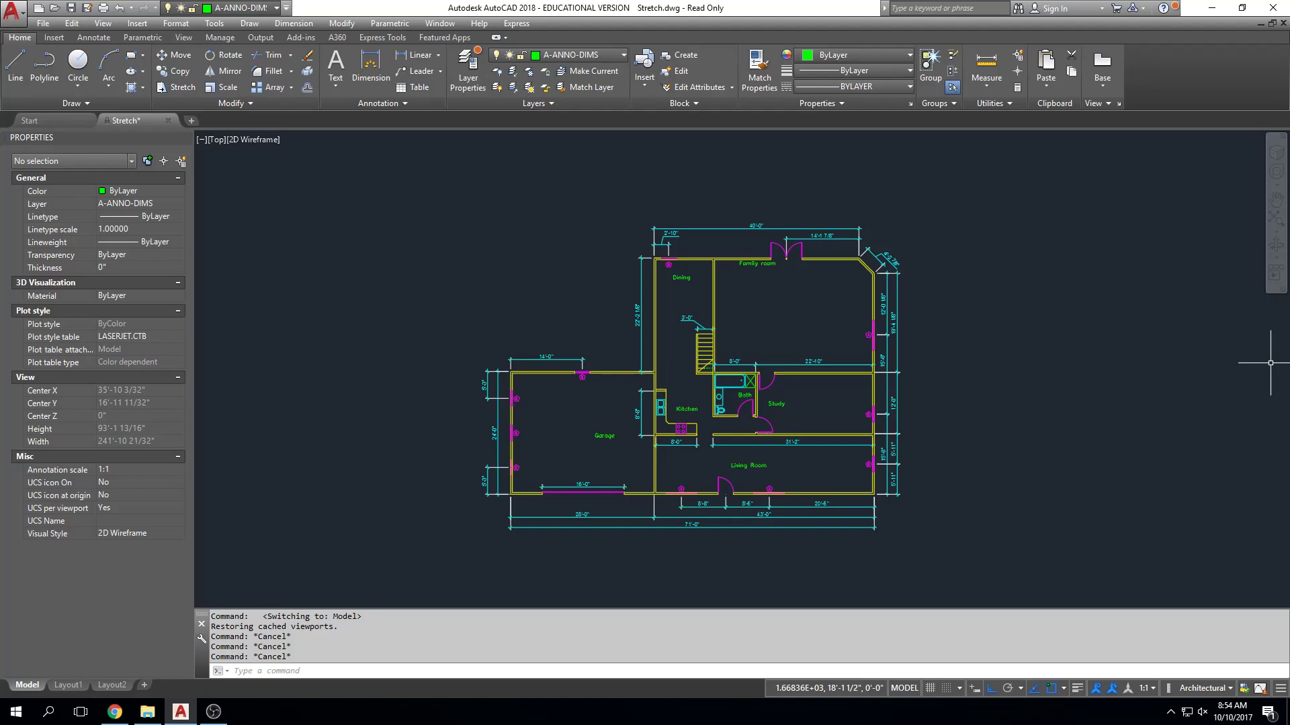
key("Escape")
key("Escape")
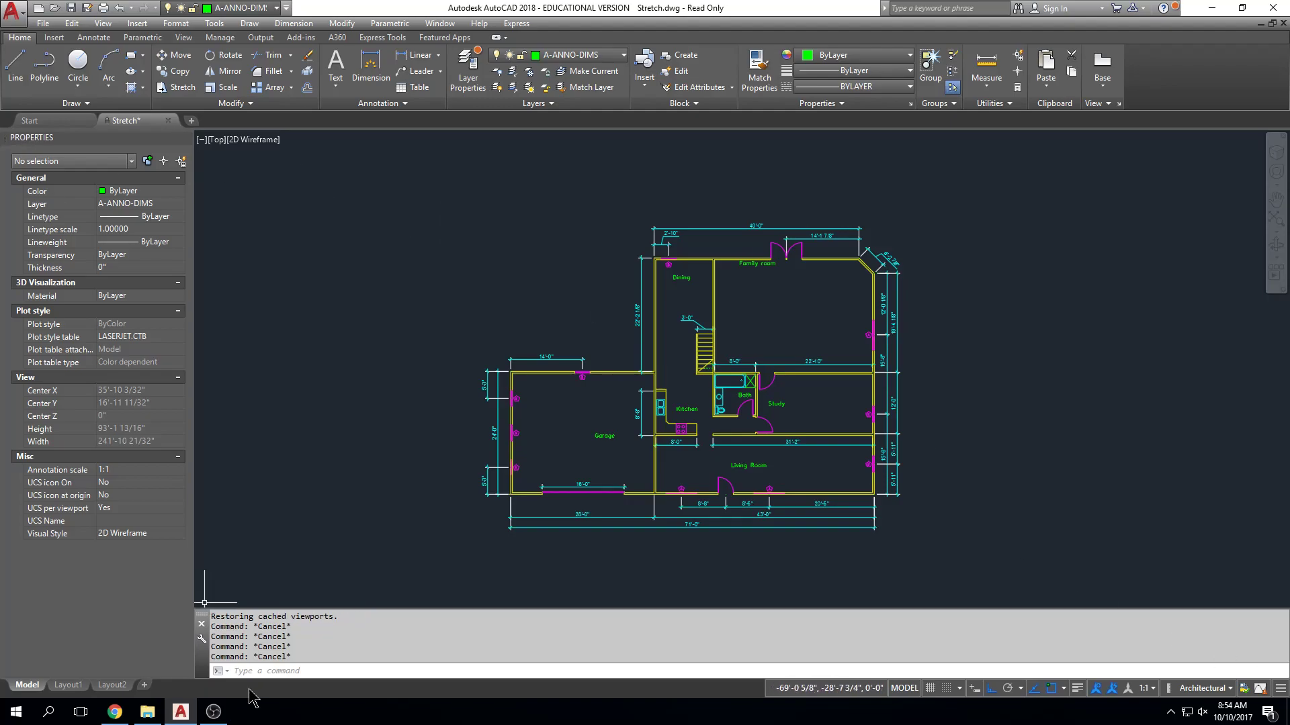
Open Polyline_Polygon.dwg as read-only from the Arch 1310 Drawings folder in File Explorer.
left_click(147, 713)
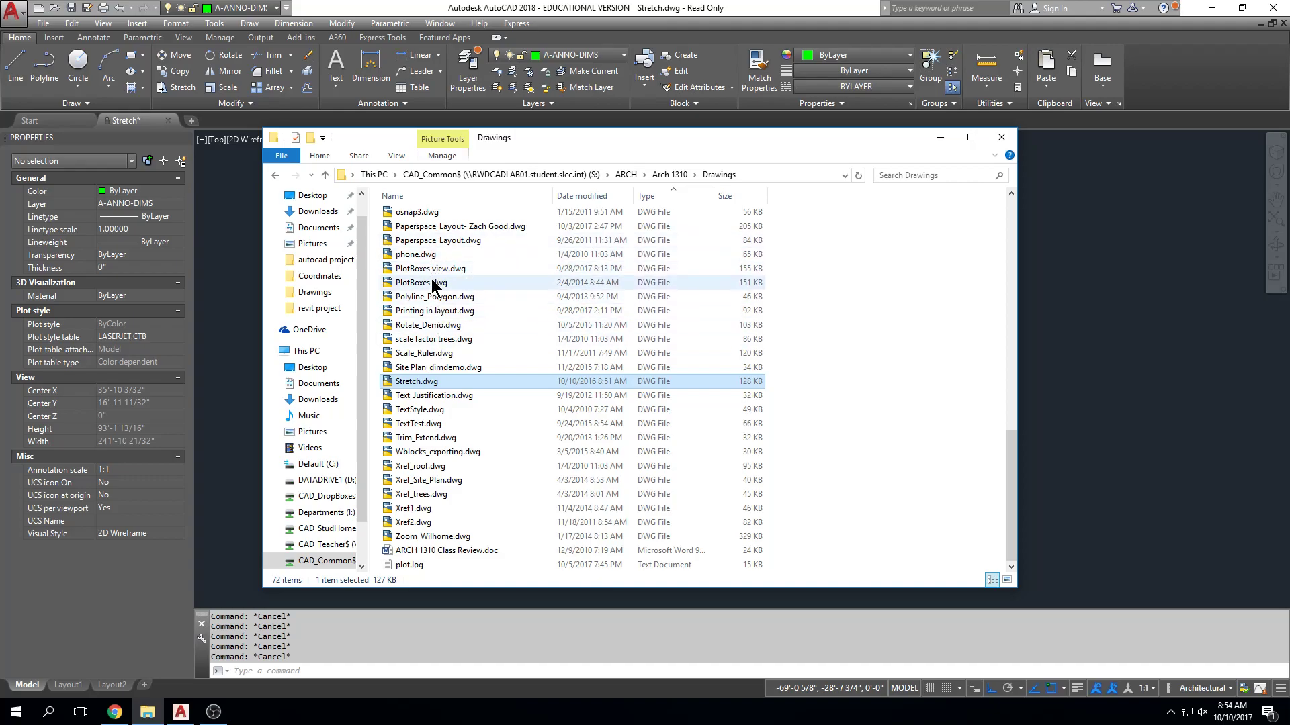
left_click(444, 341)
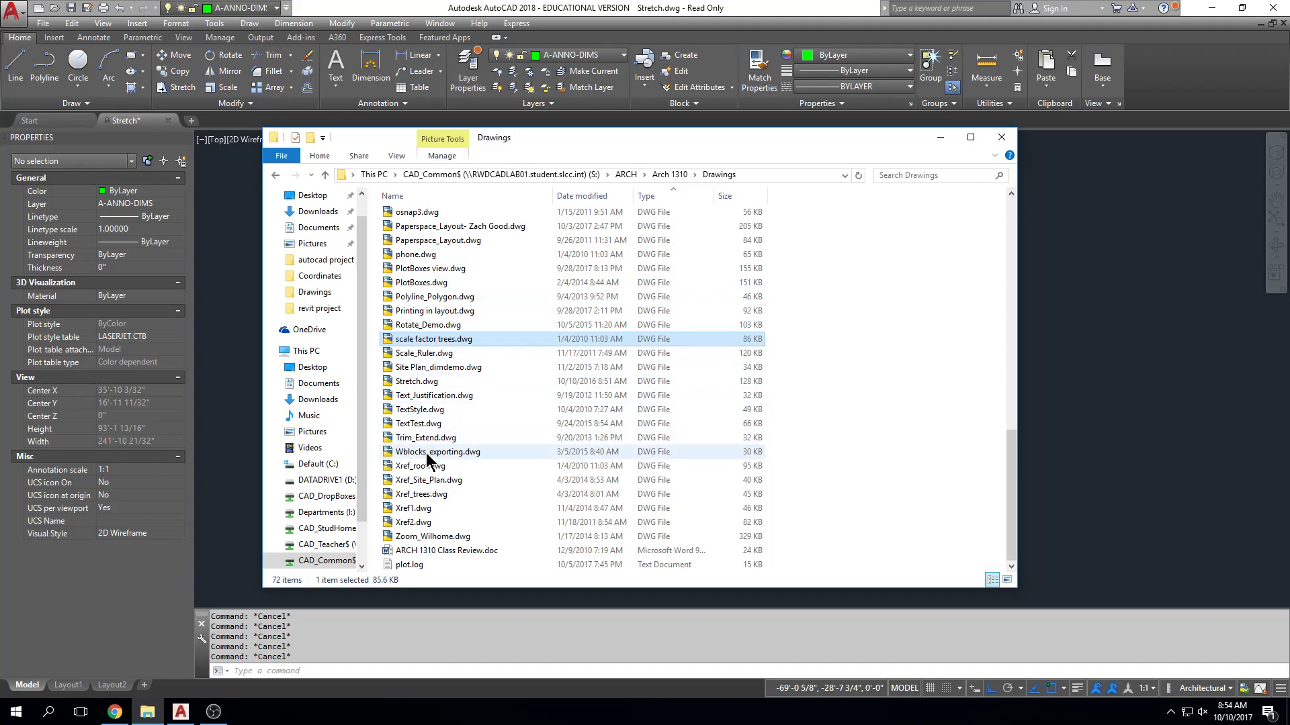
double_click(425, 297)
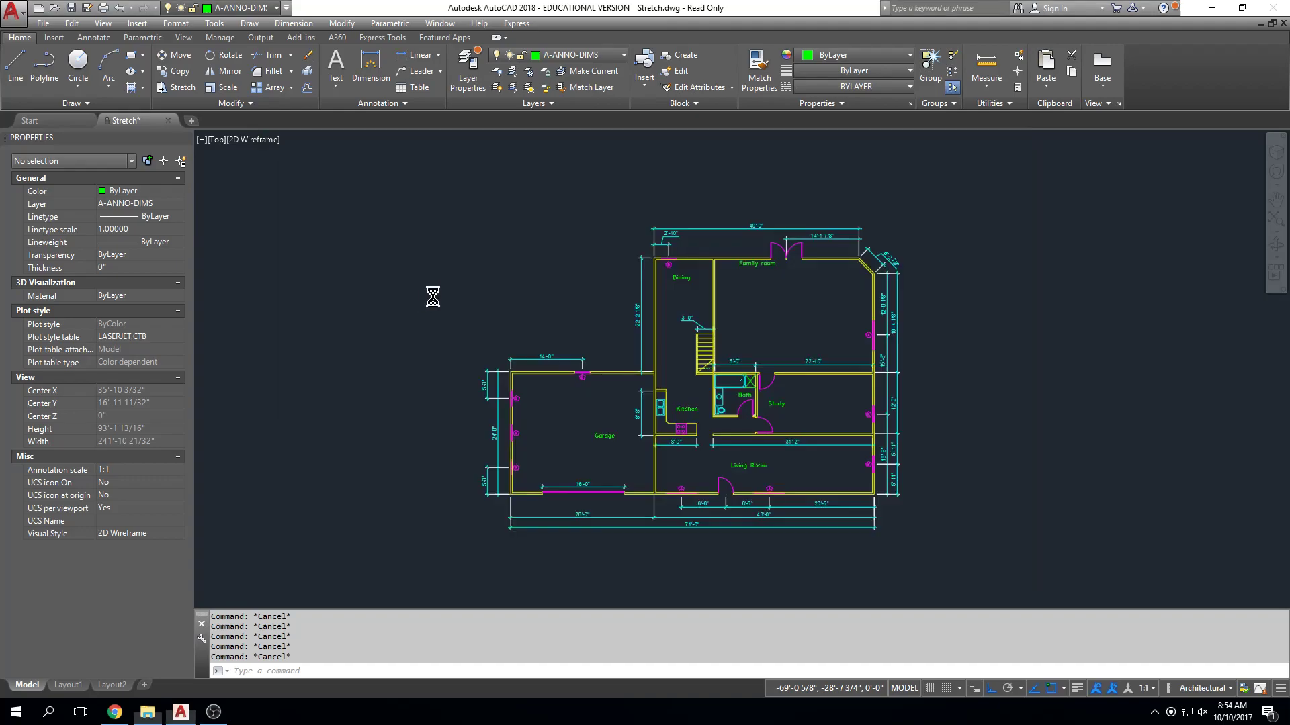
left_click(699, 389)
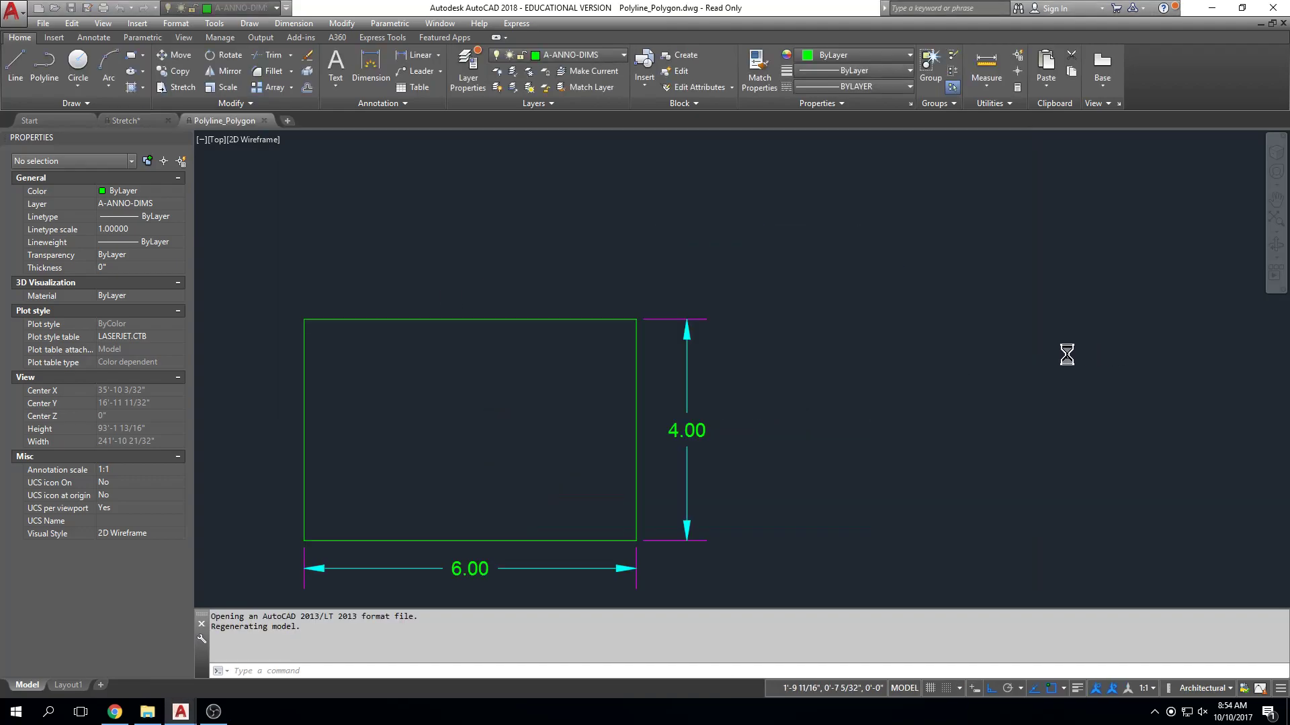
Examine the Polygon Center and Polygon Edge examples and show the available Rectangle and Polygon drawing tools.
middle_click(731, 421)
middle_click(730, 421)
middle_click_drag(768, 530, 806, 436)
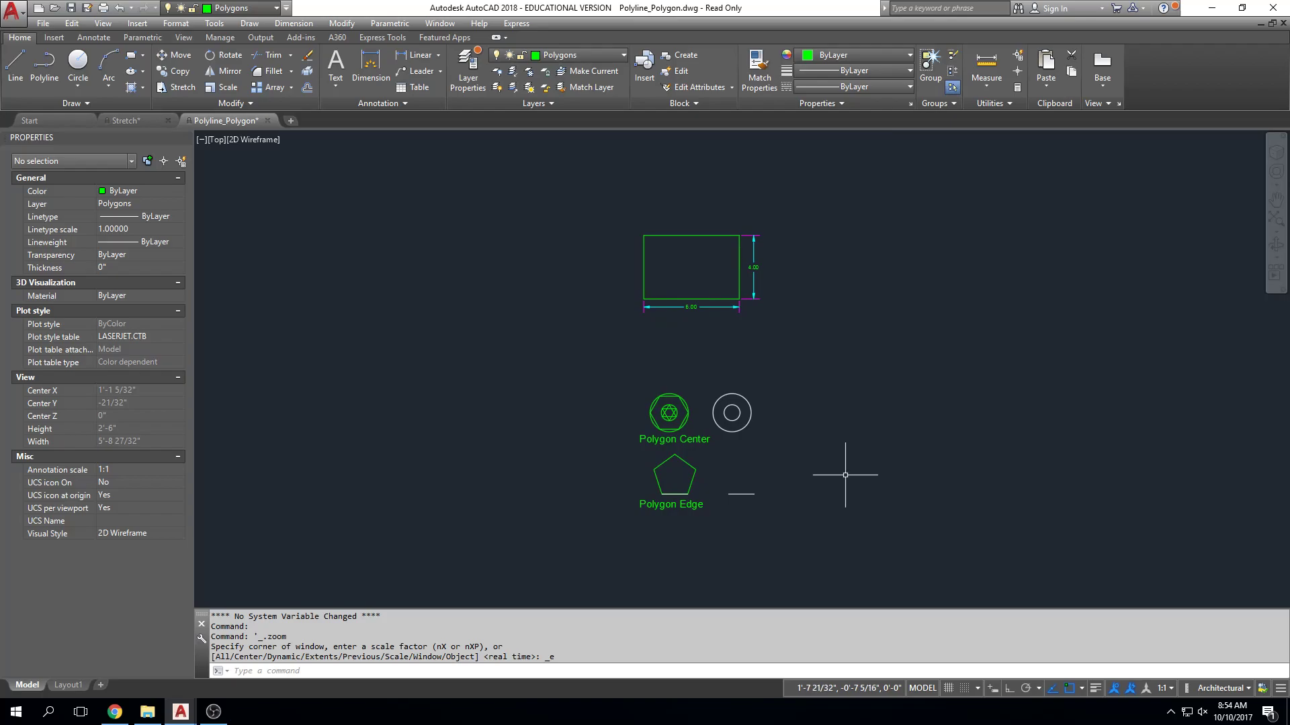
scroll(615, 419, "up", 2)
middle_click_drag(657, 445, 576, 401)
middle_click_drag(779, 350, 778, 372)
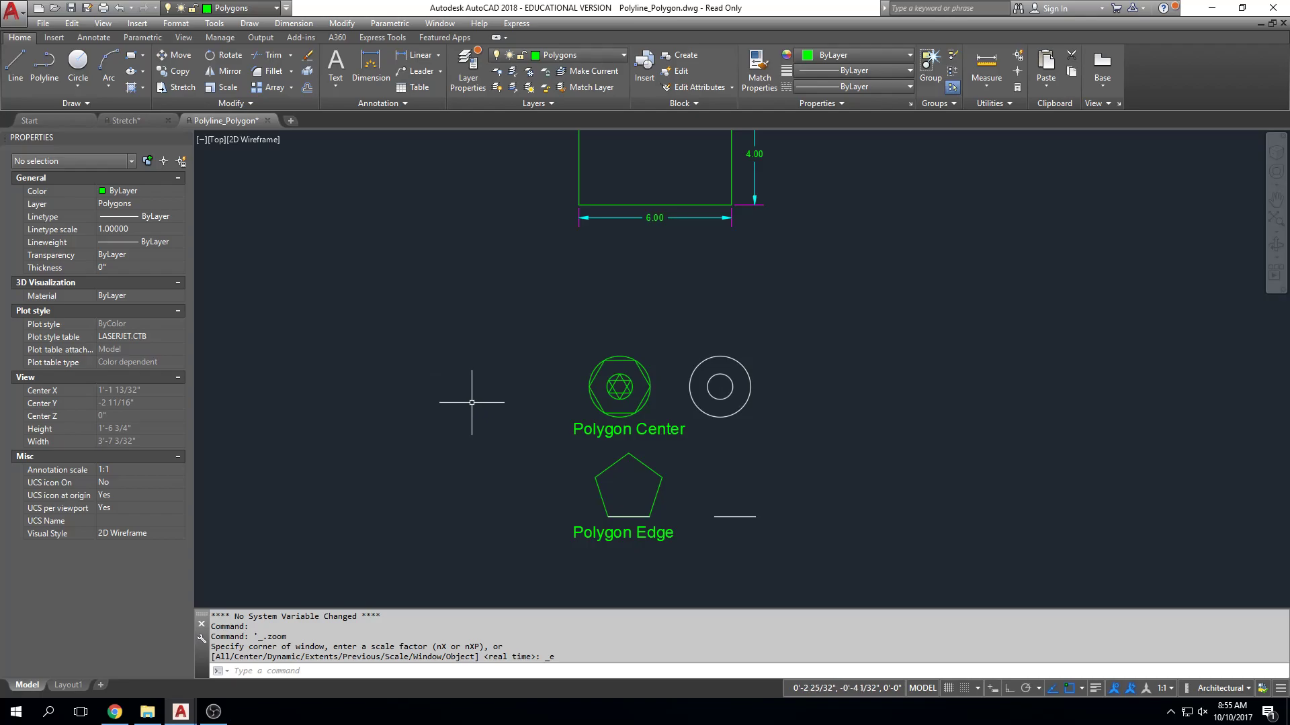
left_click(143, 55)
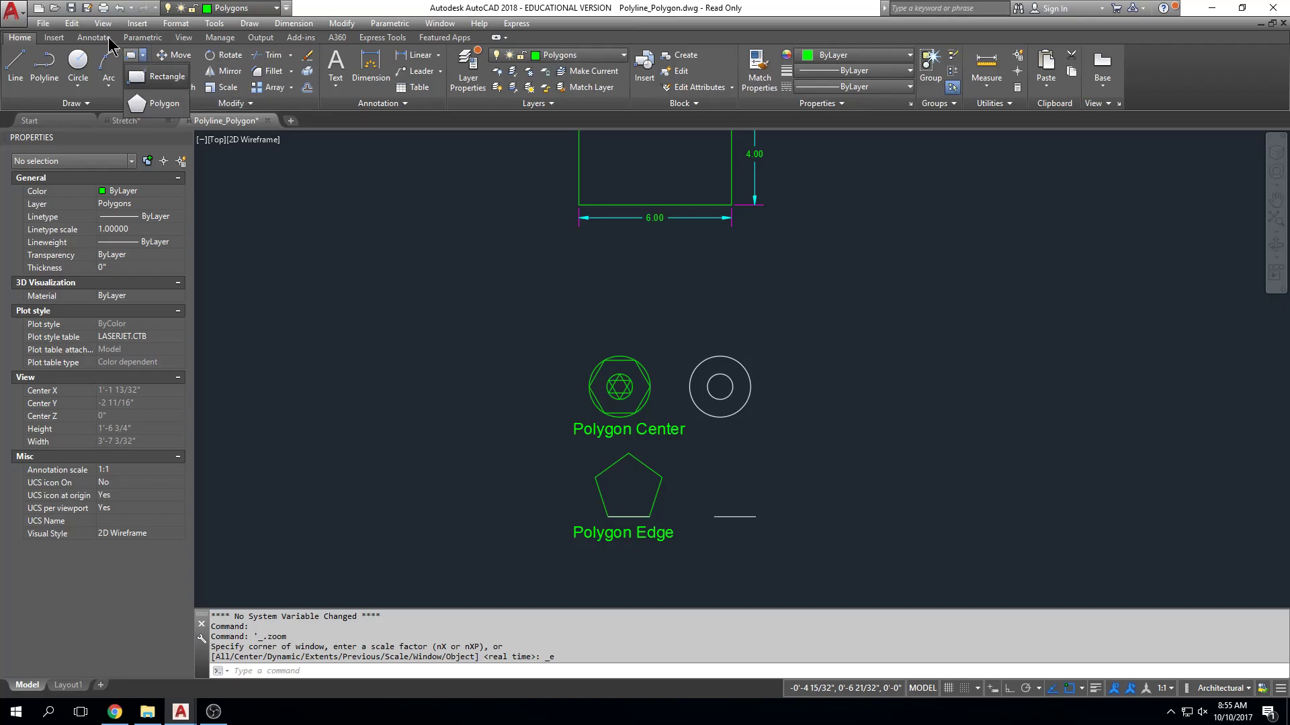
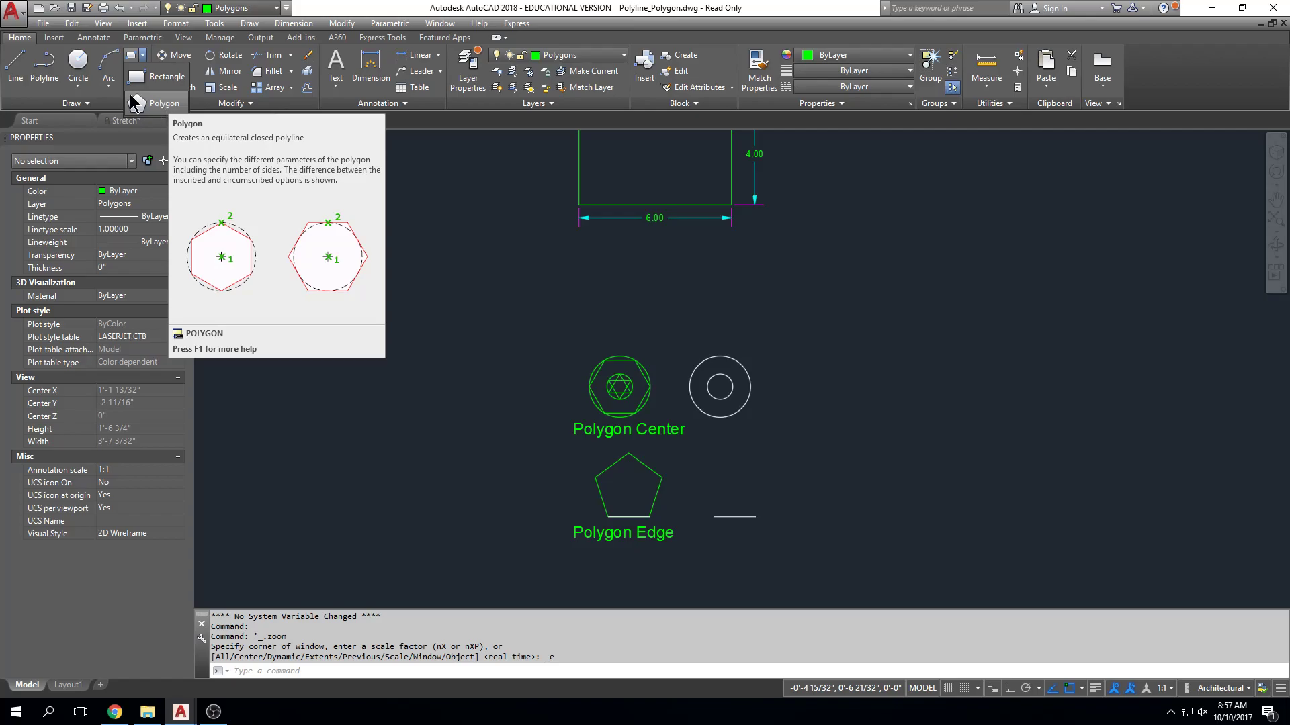
Draw a three-sided polygon inscribed in the small white circle beside the Polygon Center example, centred on it and reaching its upper quadrant.
scroll(627, 401, "up", 2)
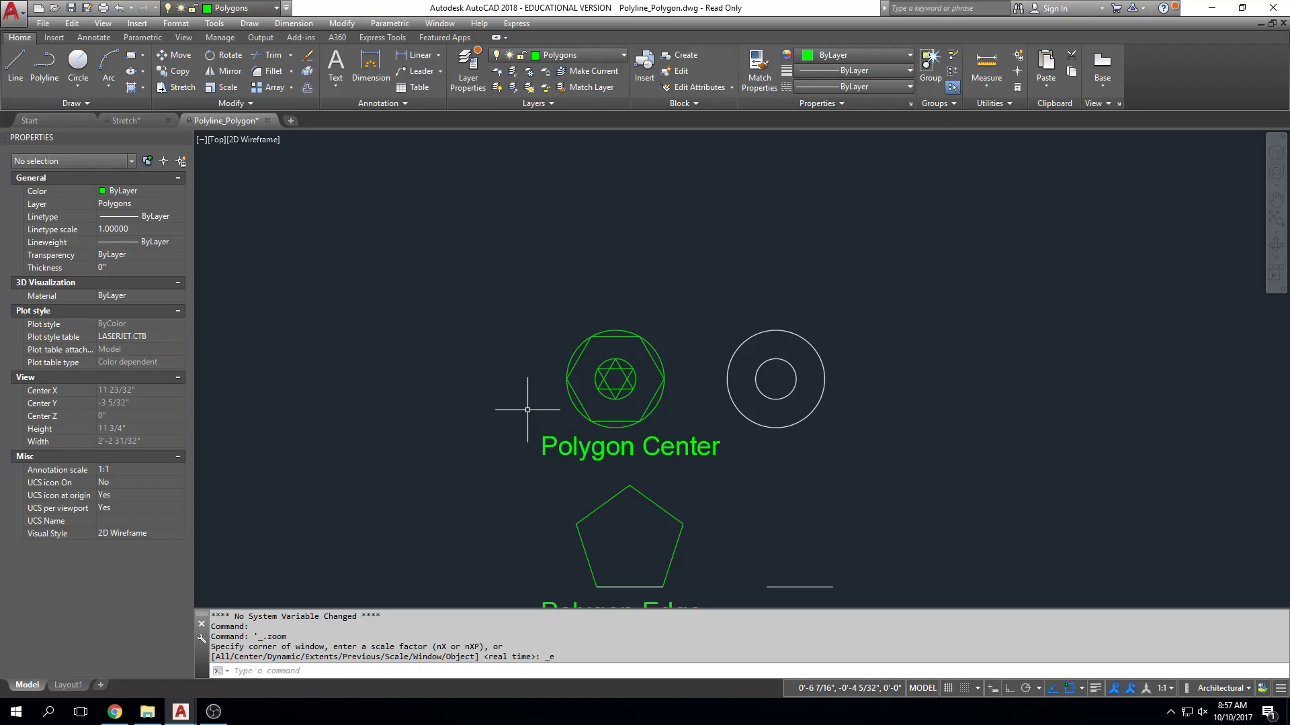
scroll(611, 383, "up", 2)
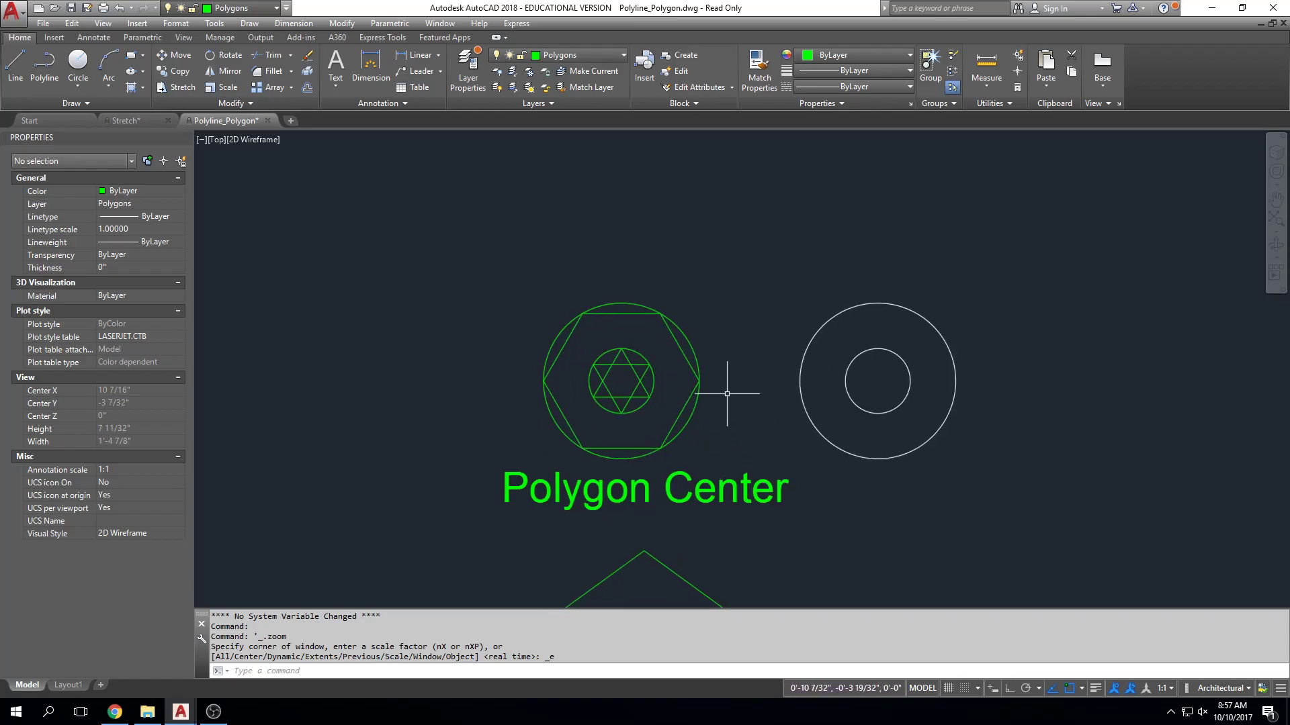
middle_click_drag(701, 372, 668, 347)
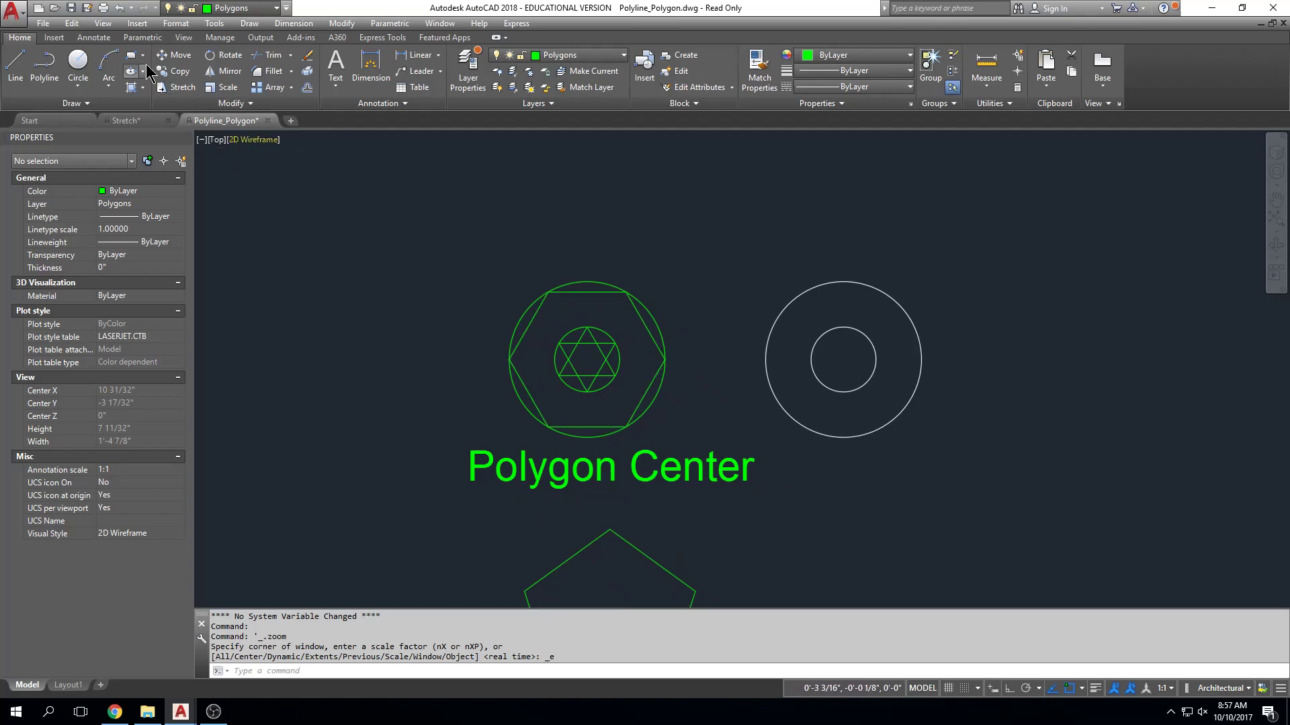
left_click(143, 59)
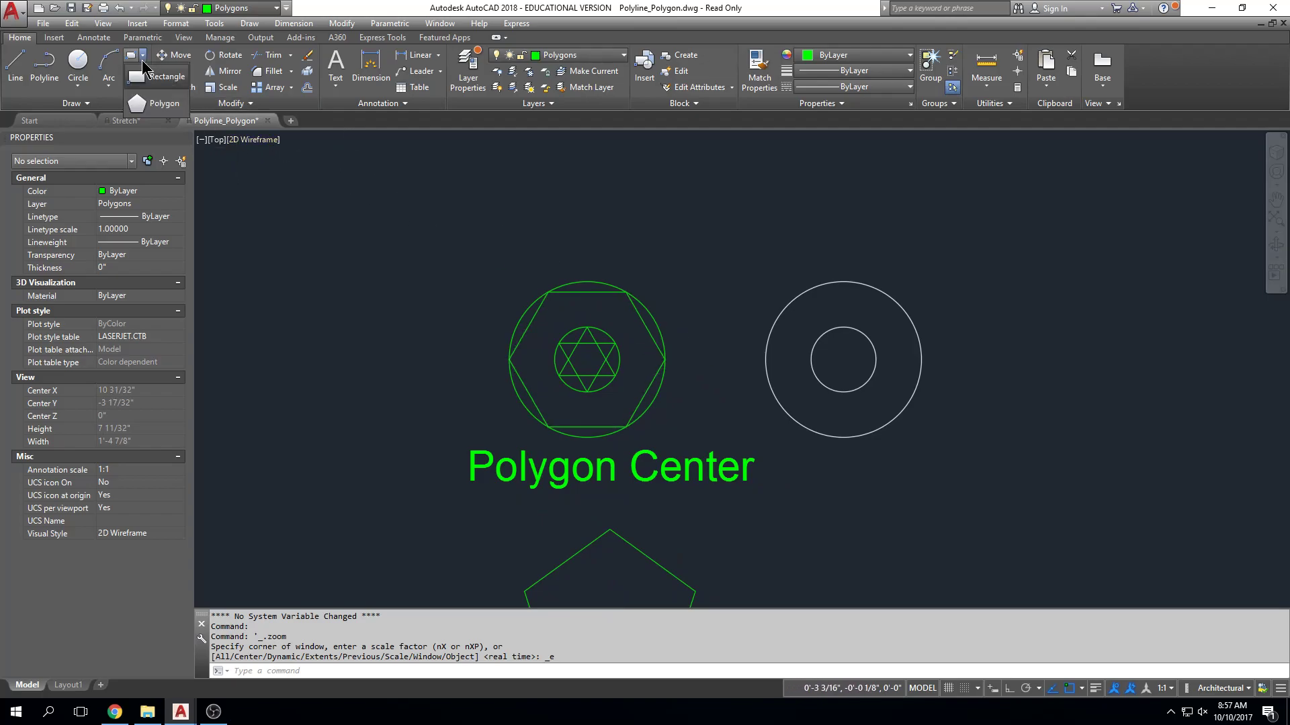
left_click(153, 104)
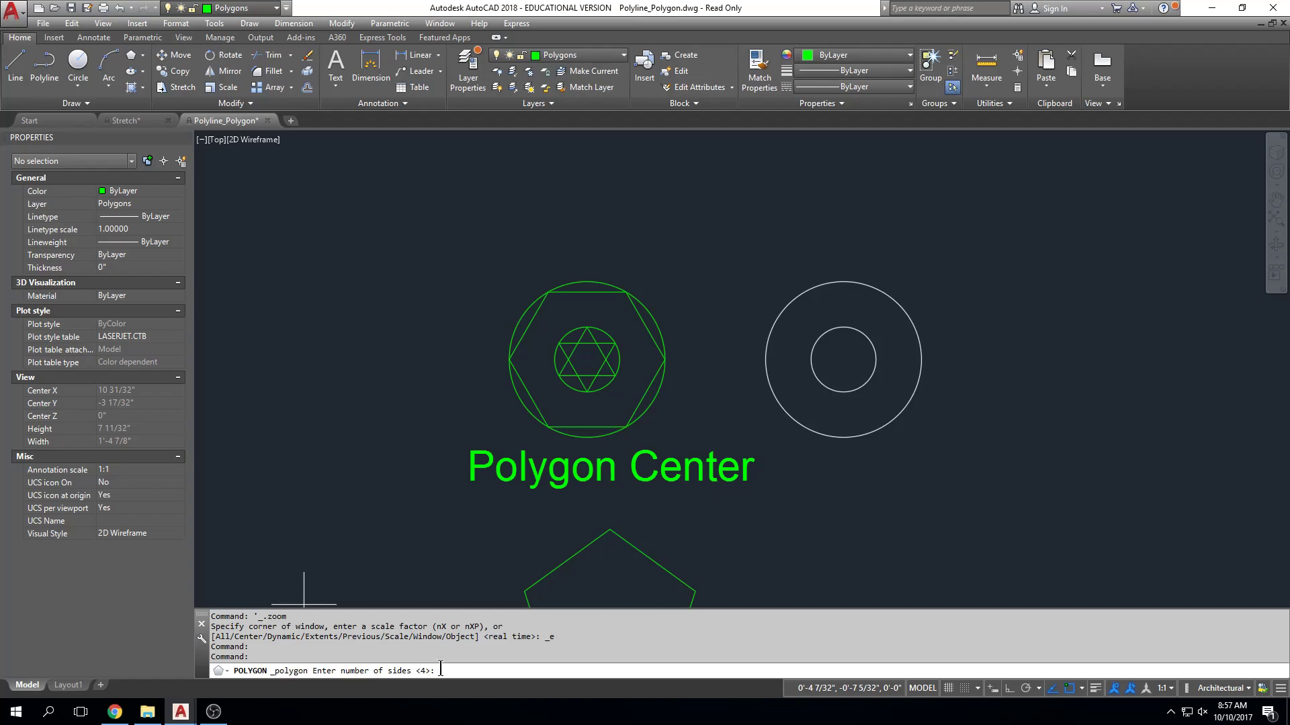
type("3")
key("Return")
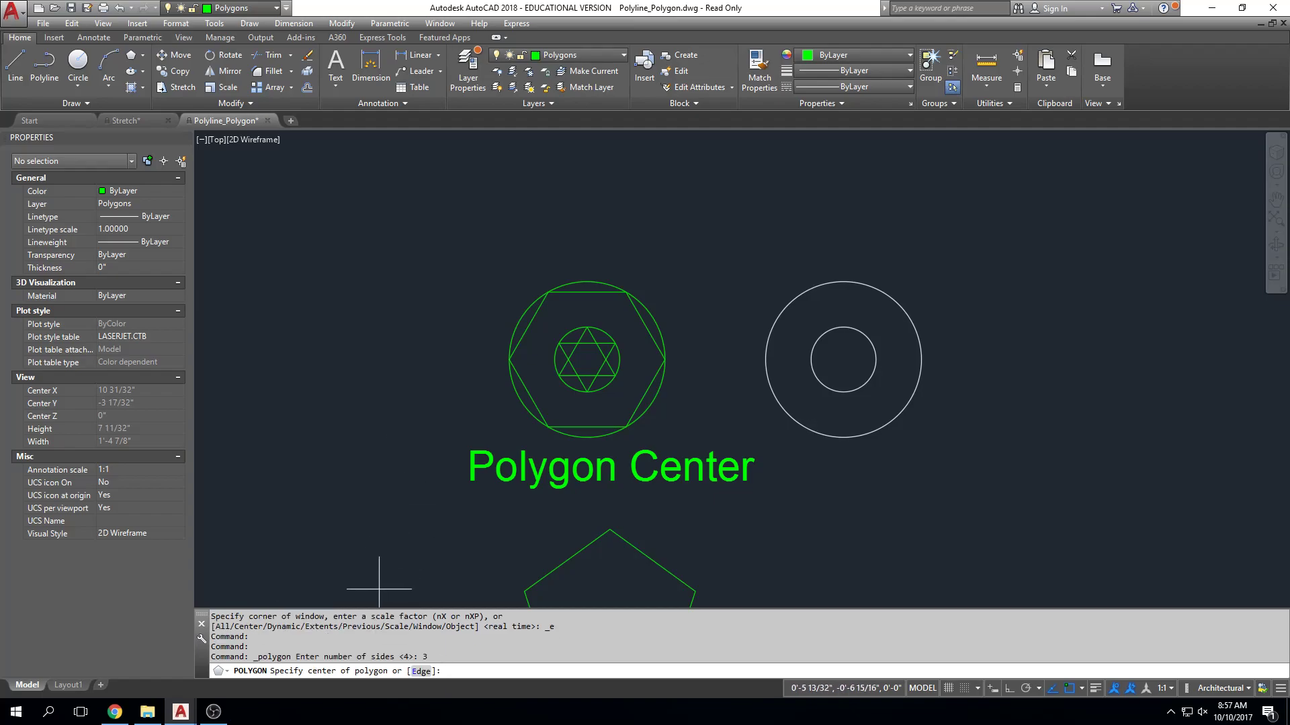
mouse_move(900, 503)
middle_mouse_down()
mouse_move(895, 417)
mouse_move(880, 396)
middle_mouse_up()
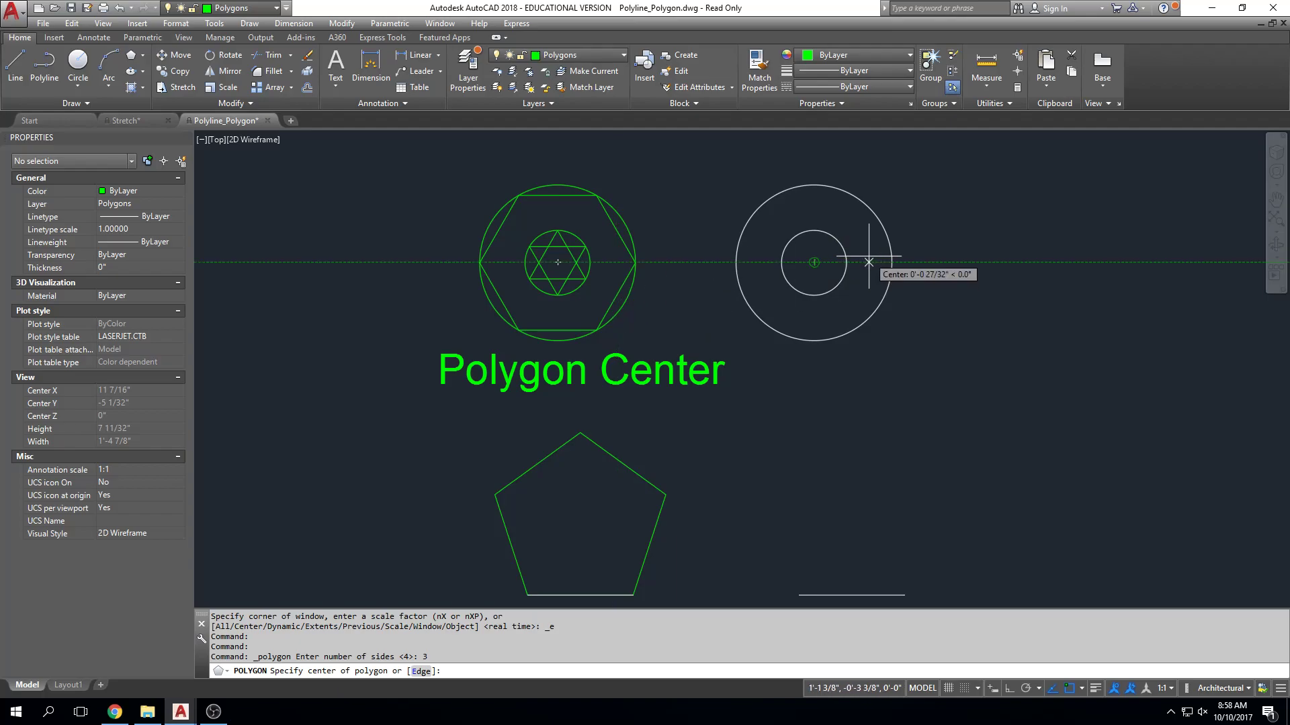
middle_click_drag(886, 265, 885, 273)
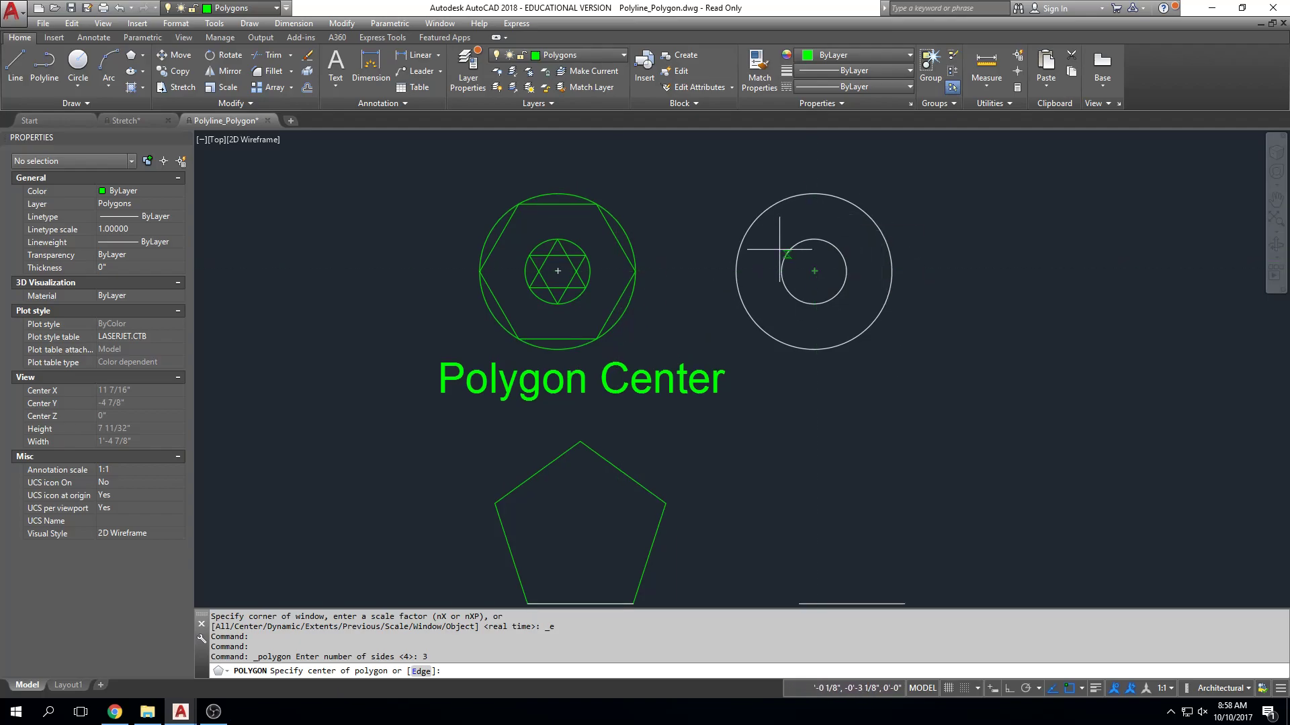
left_click(814, 271)
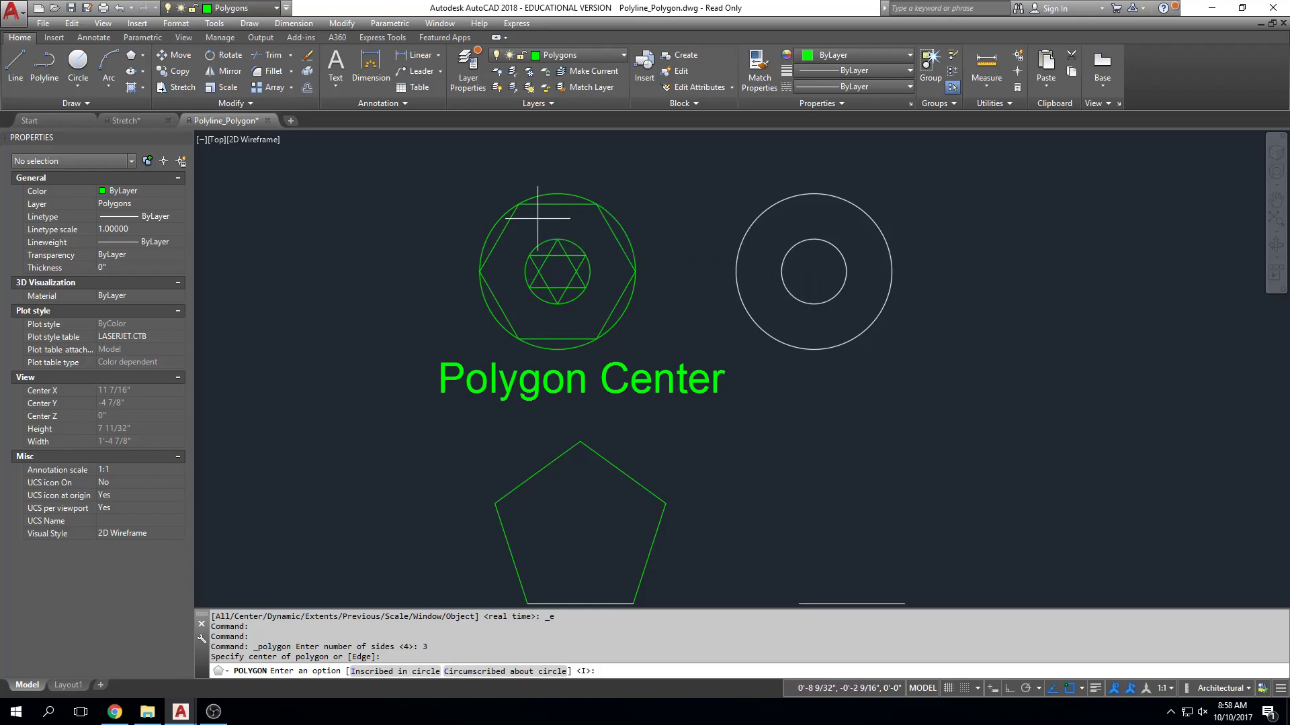
scroll(557, 240, "up", 2)
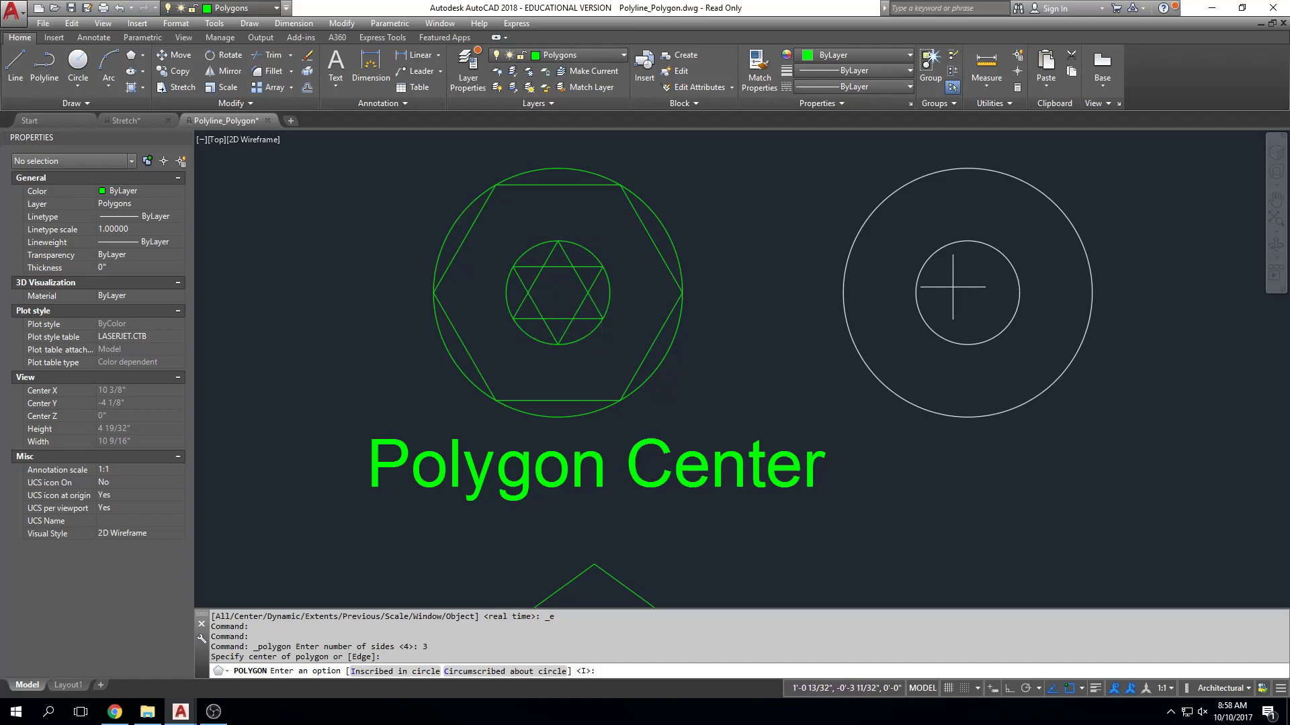
middle_click_drag(949, 296, 944, 296)
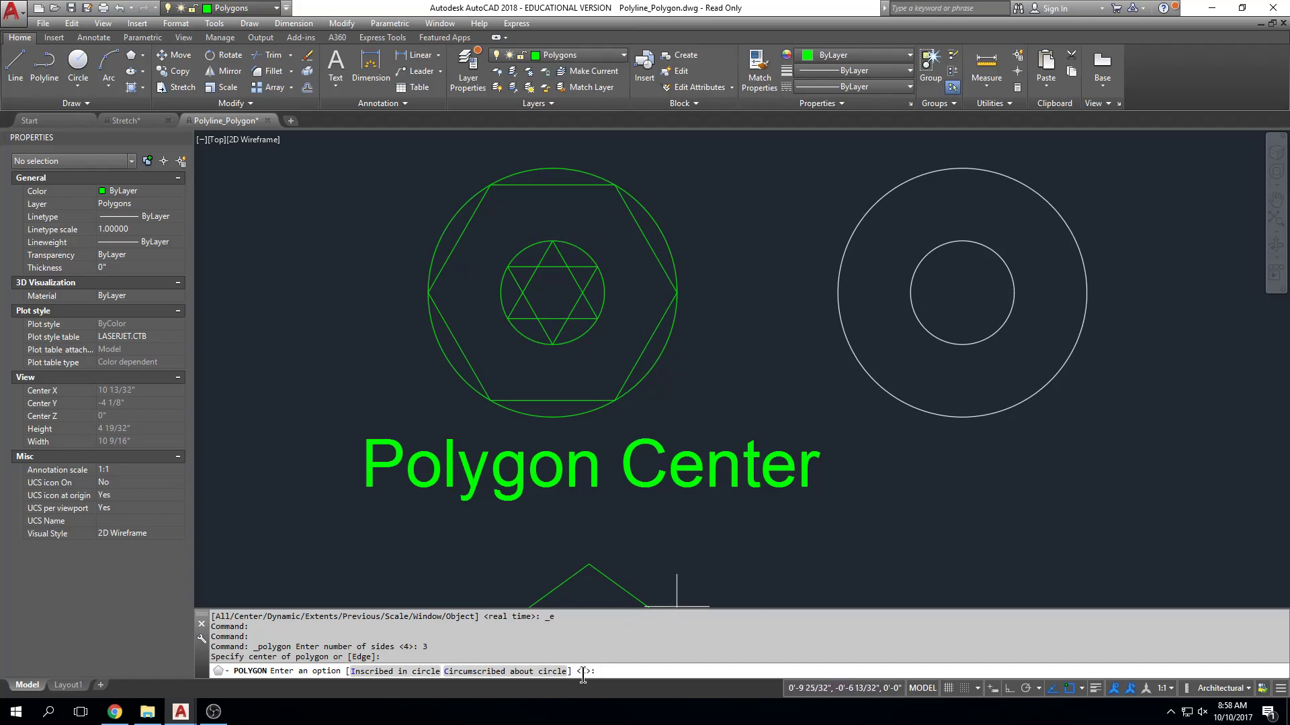
left_click(401, 673)
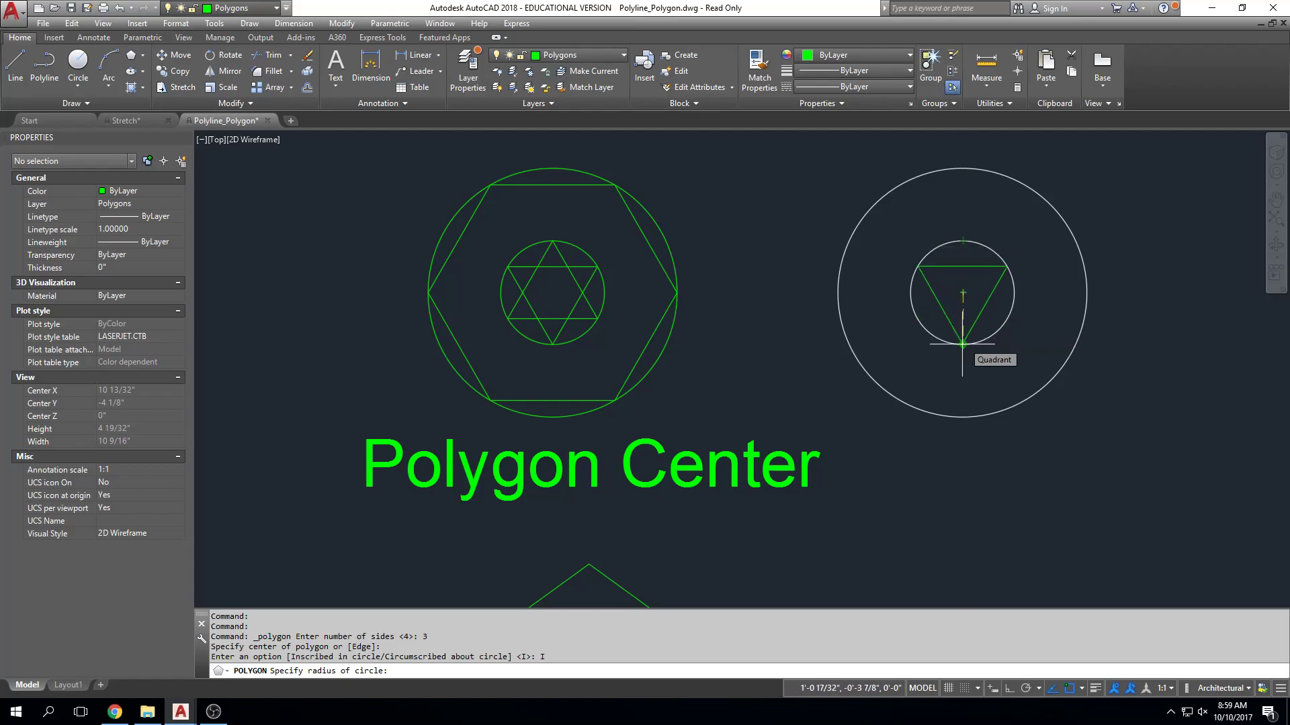
left_click(962, 240)
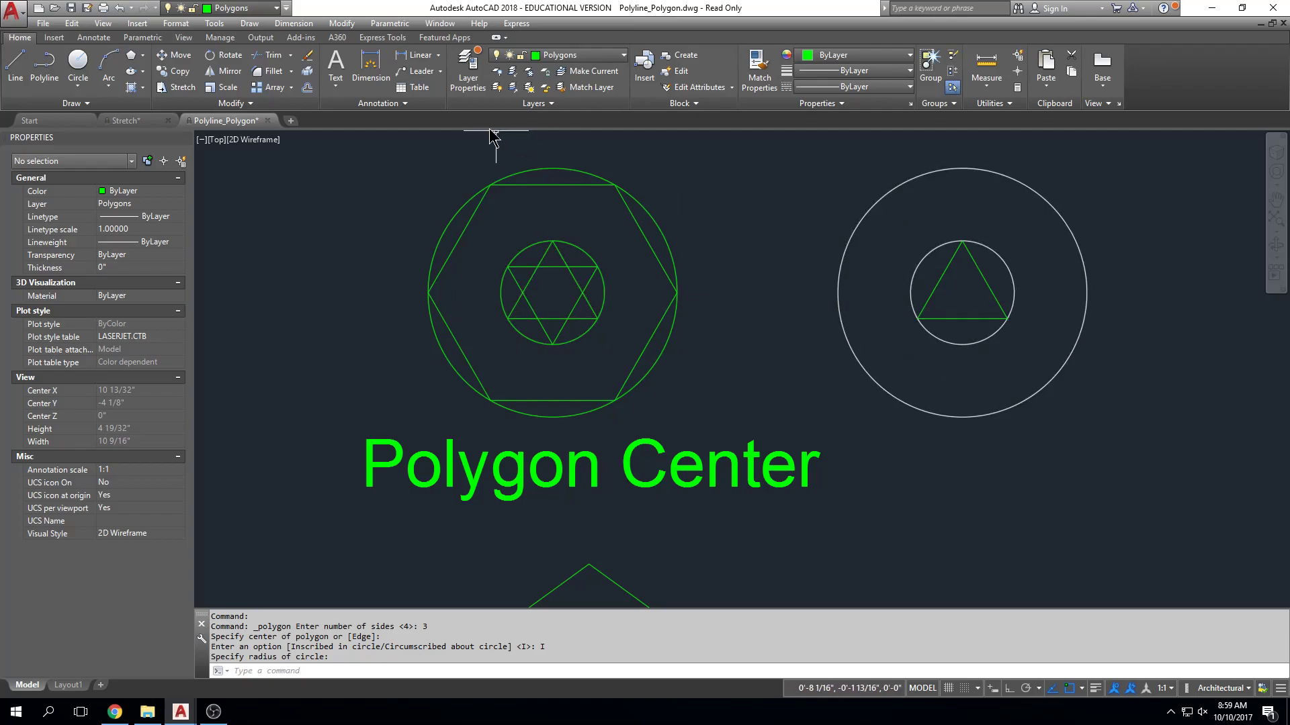
Draw a second inscribed three-sided polygon from the same centre, pointing down to the small white circle's lower quadrant.
left_click(133, 56)
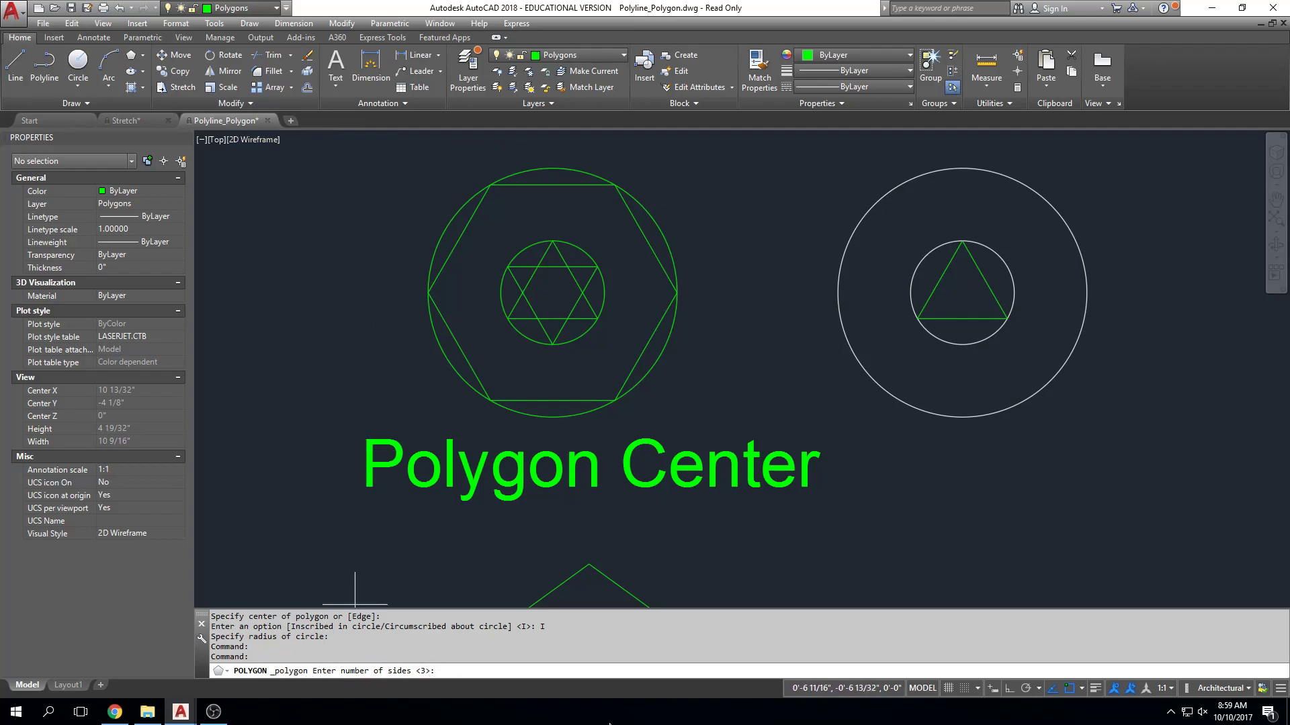
key("Return")
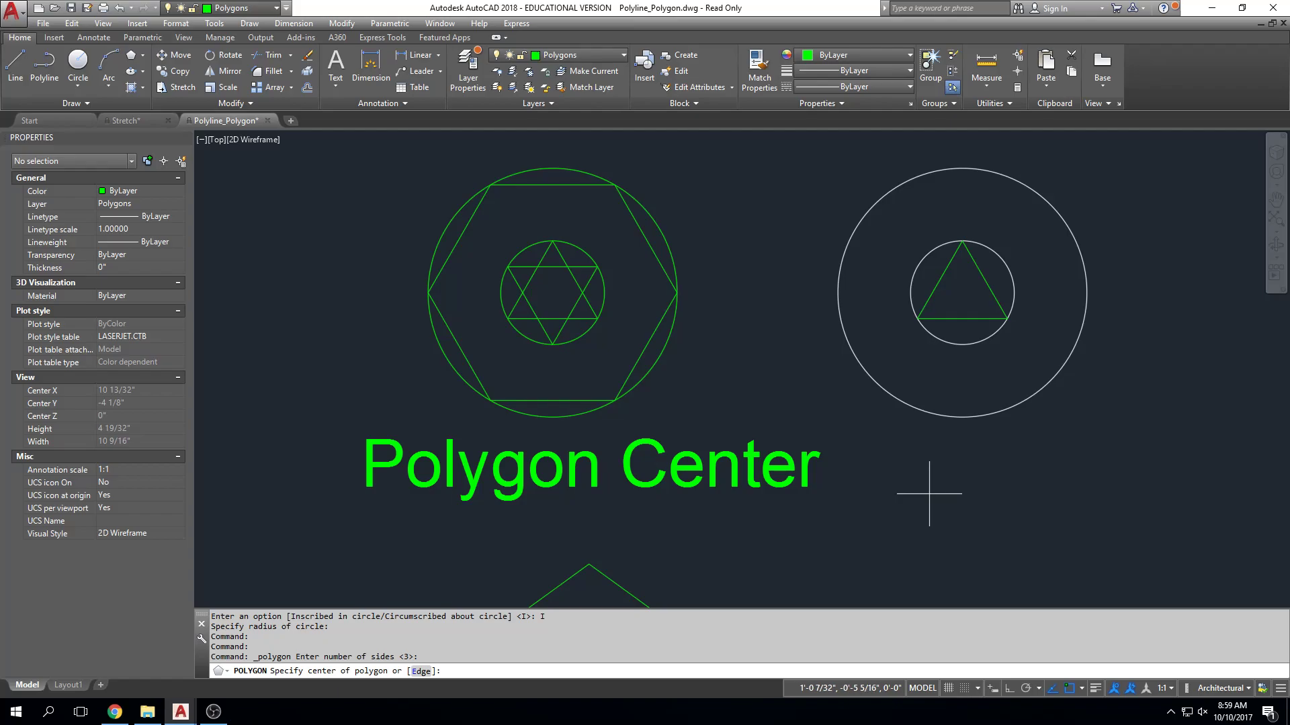
left_click(962, 293)
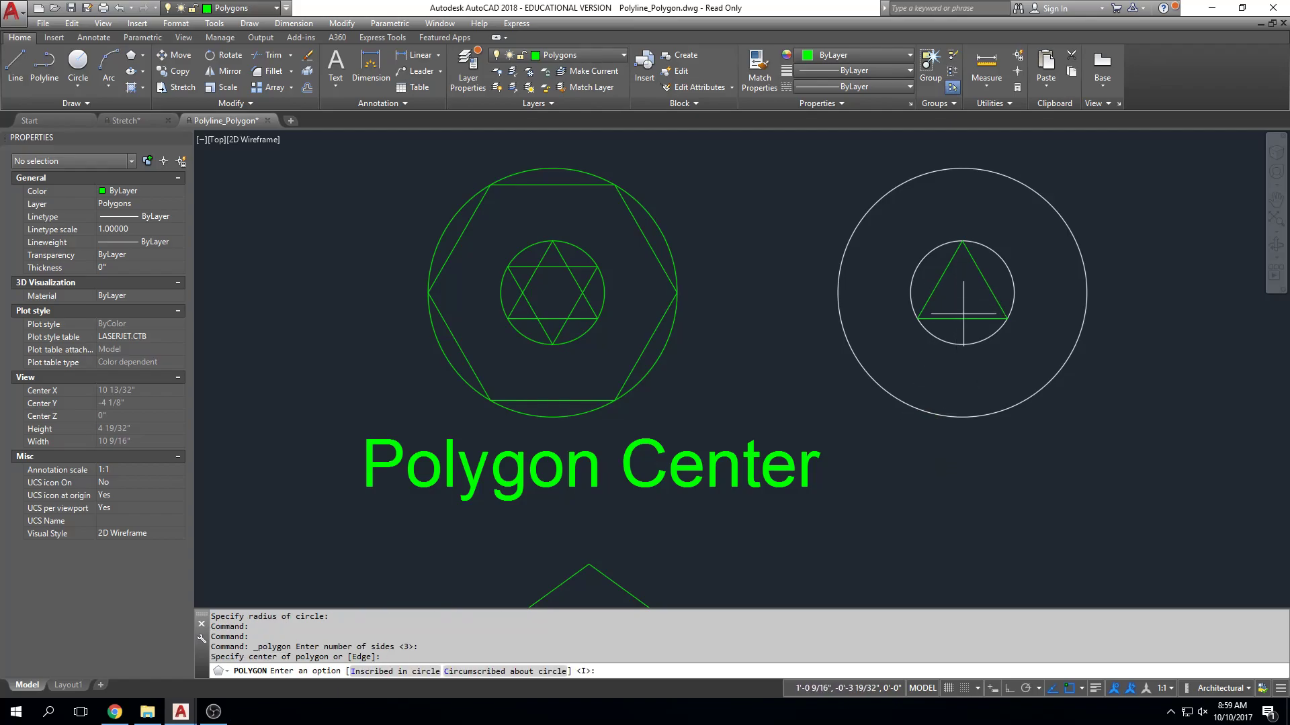
left_click(407, 672)
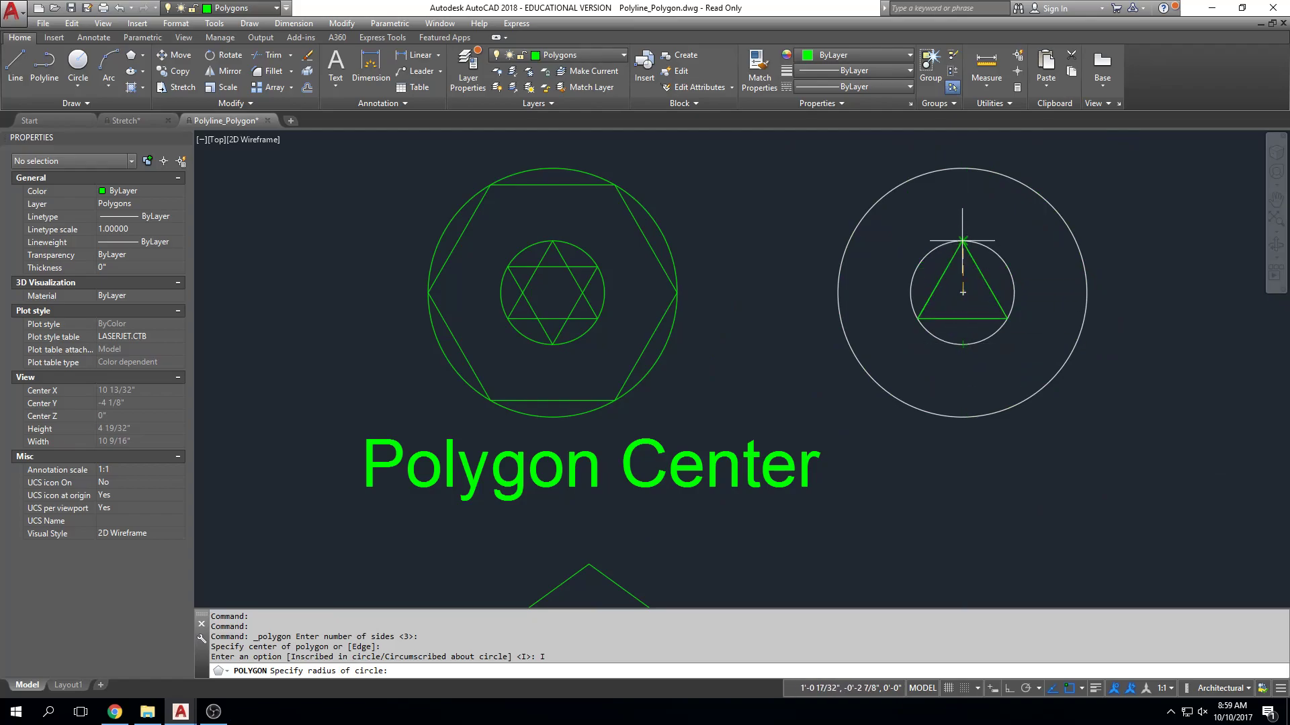
left_click(963, 344)
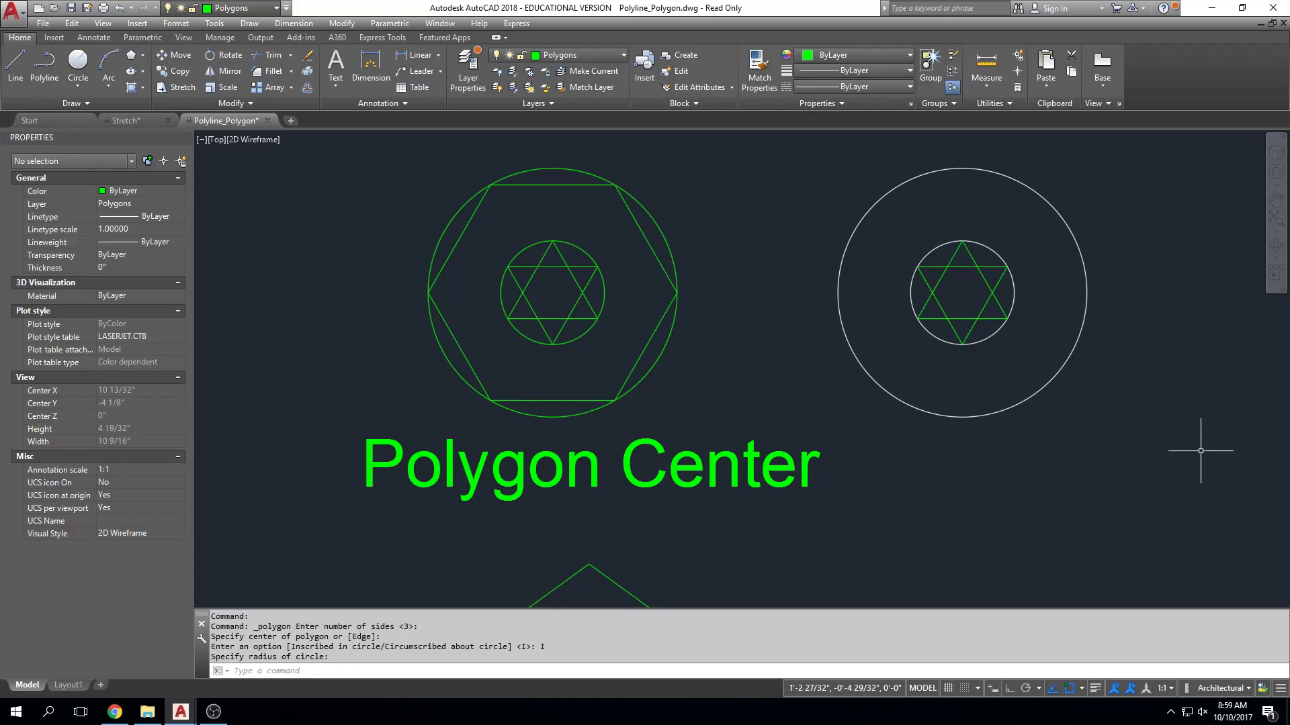
Trim away the inner segments of the two overlapping triangles to leave a six-pointed star outline in the small white circle.
scroll(968, 269, "up", 2)
scroll(968, 269, "up", 2)
scroll(978, 277, "down", 2)
left_click(953, 289)
type("tr")
key("Return")
key("Return")
left_click(968, 265)
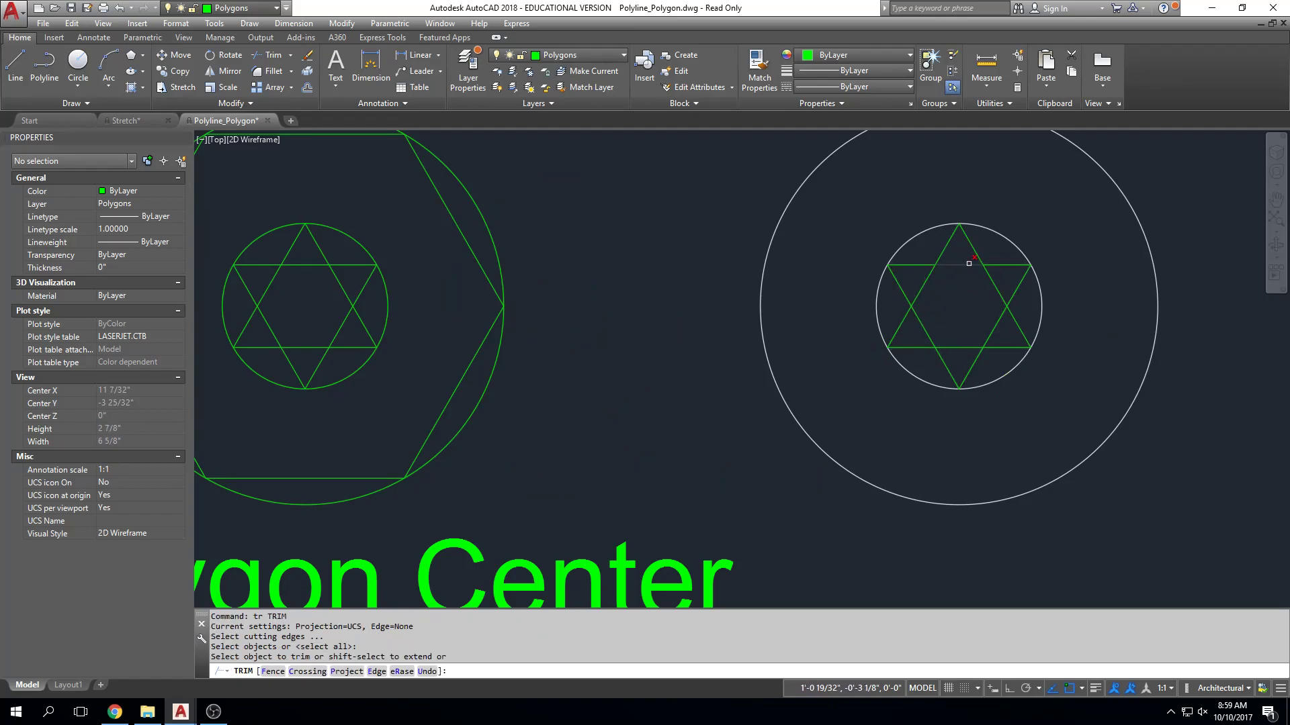
left_click(995, 287)
left_click(973, 328)
left_click(952, 358)
left_click(944, 327)
left_click(917, 331)
left_click(927, 291)
left_click(917, 287)
left_click(1005, 308)
scroll(1140, 487, "down", 4)
middle_click_drag(1140, 488, 1070, 474)
key("Escape")
key("Escape")
key("Escape")
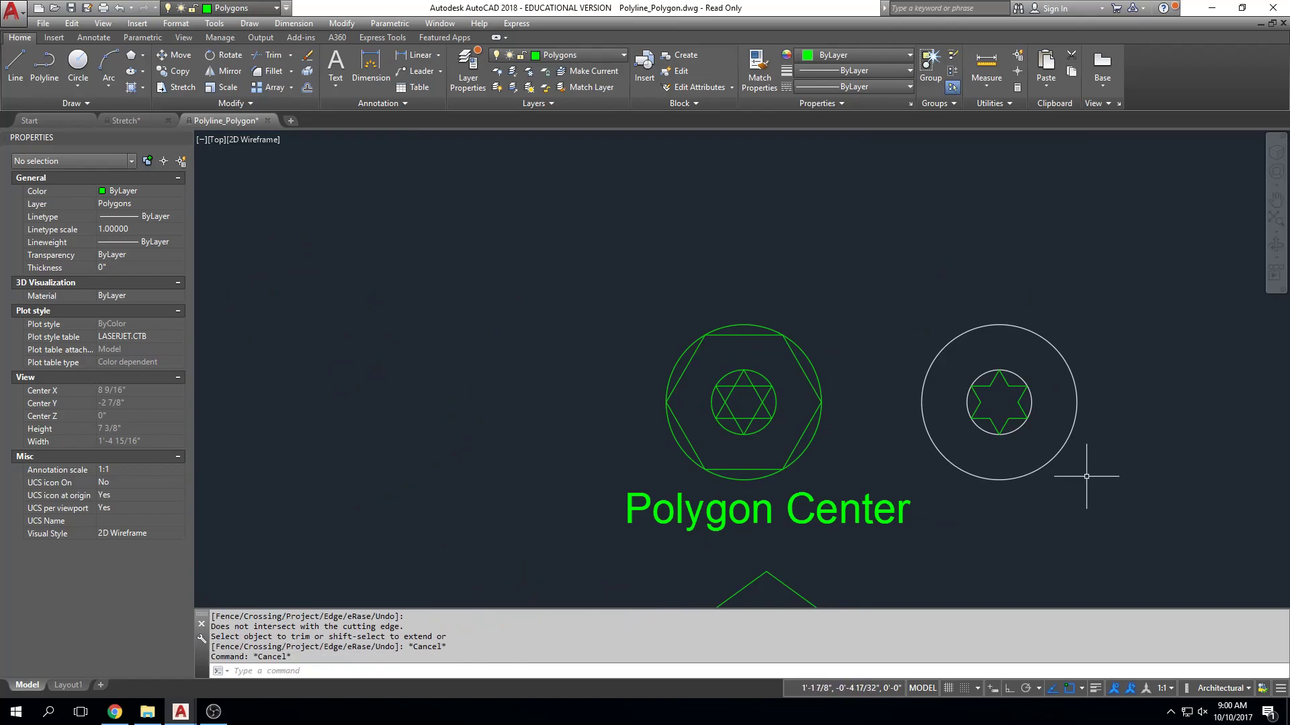
Draw a six-sided polygon inscribed in the large white circle, from its centre to its left quadrant, checking that Quadrant object snap is enabled.
scroll(1088, 481, "up", 3)
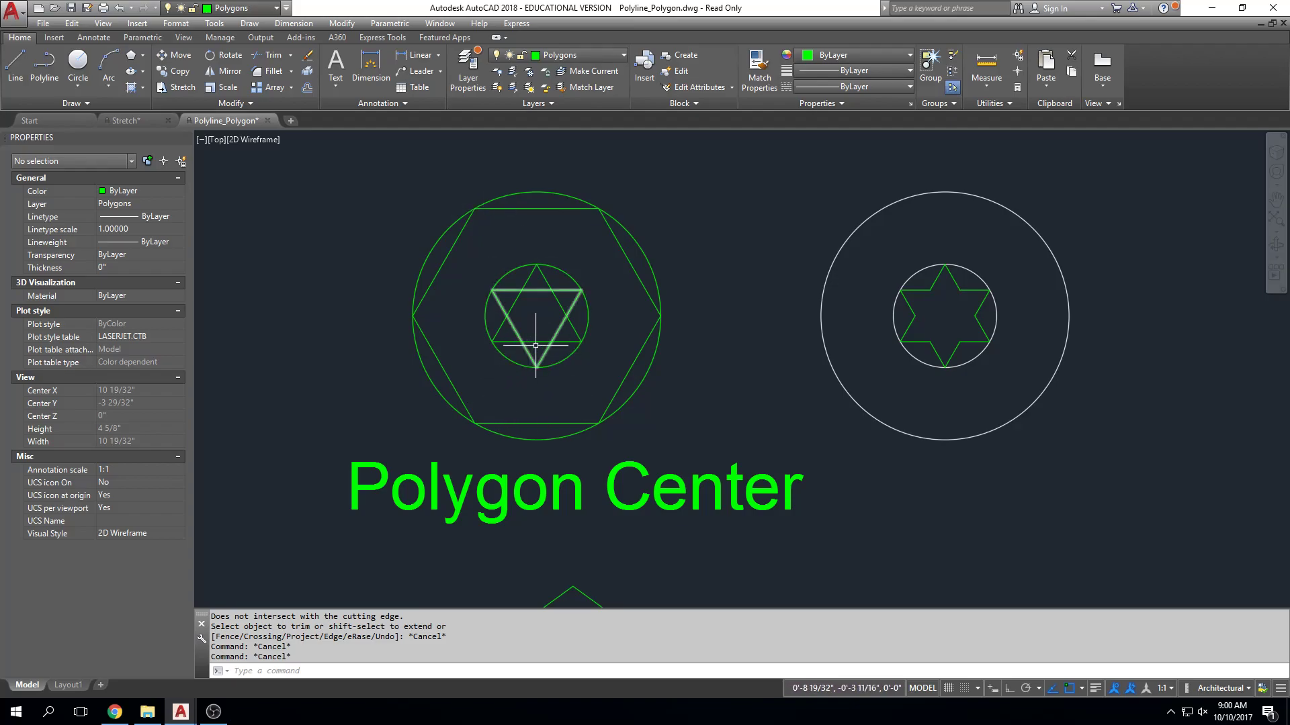
left_click(505, 208)
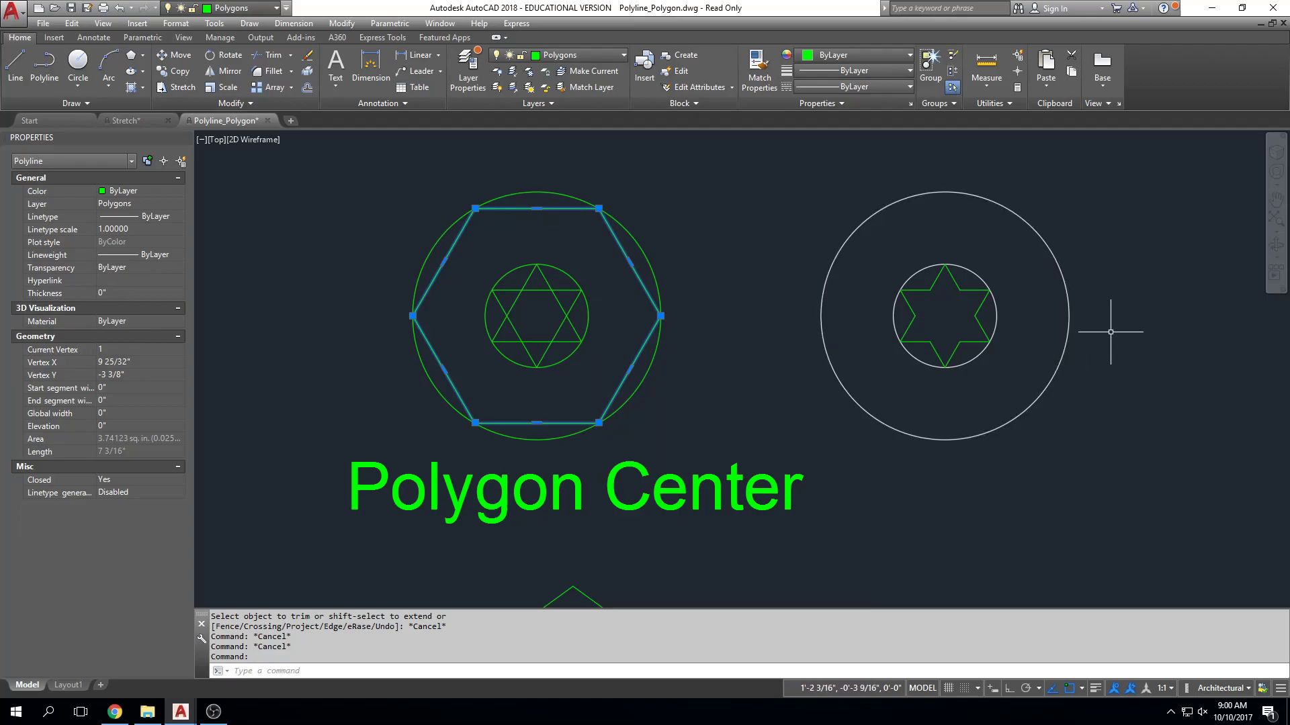
key("Escape")
key("Escape")
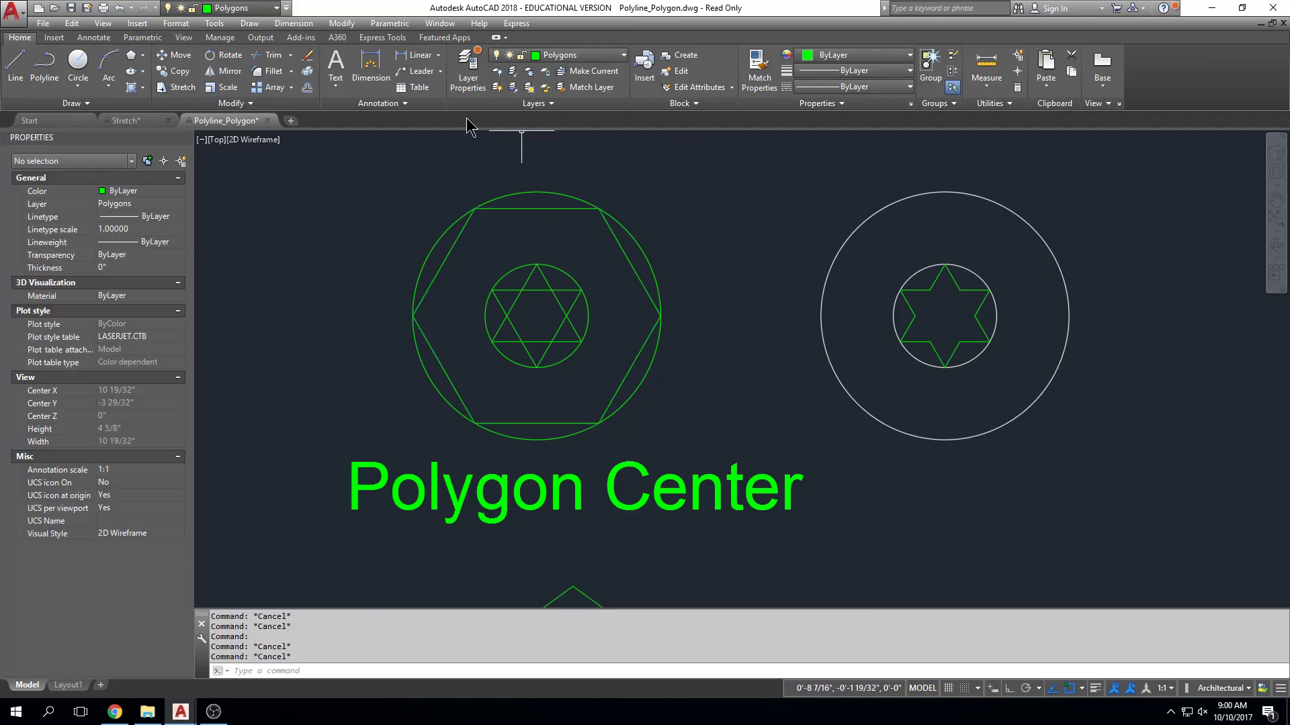
left_click(134, 59)
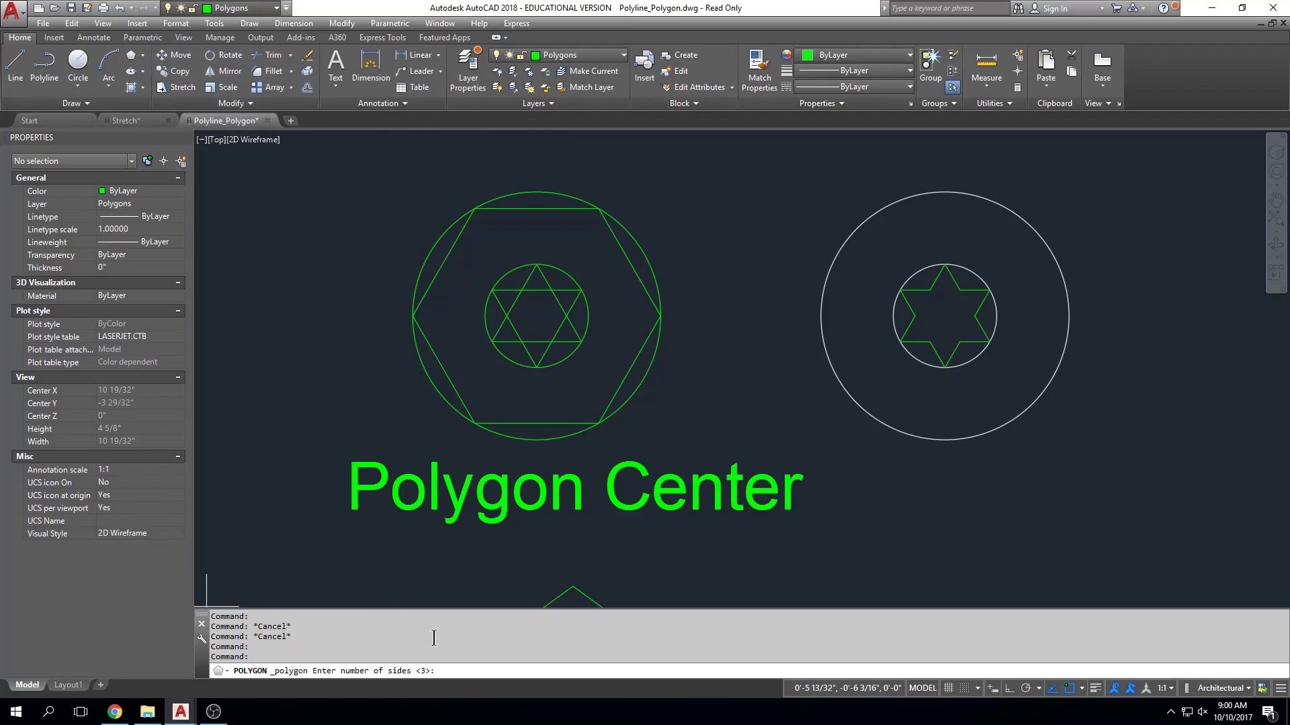
type("6")
key("Return")
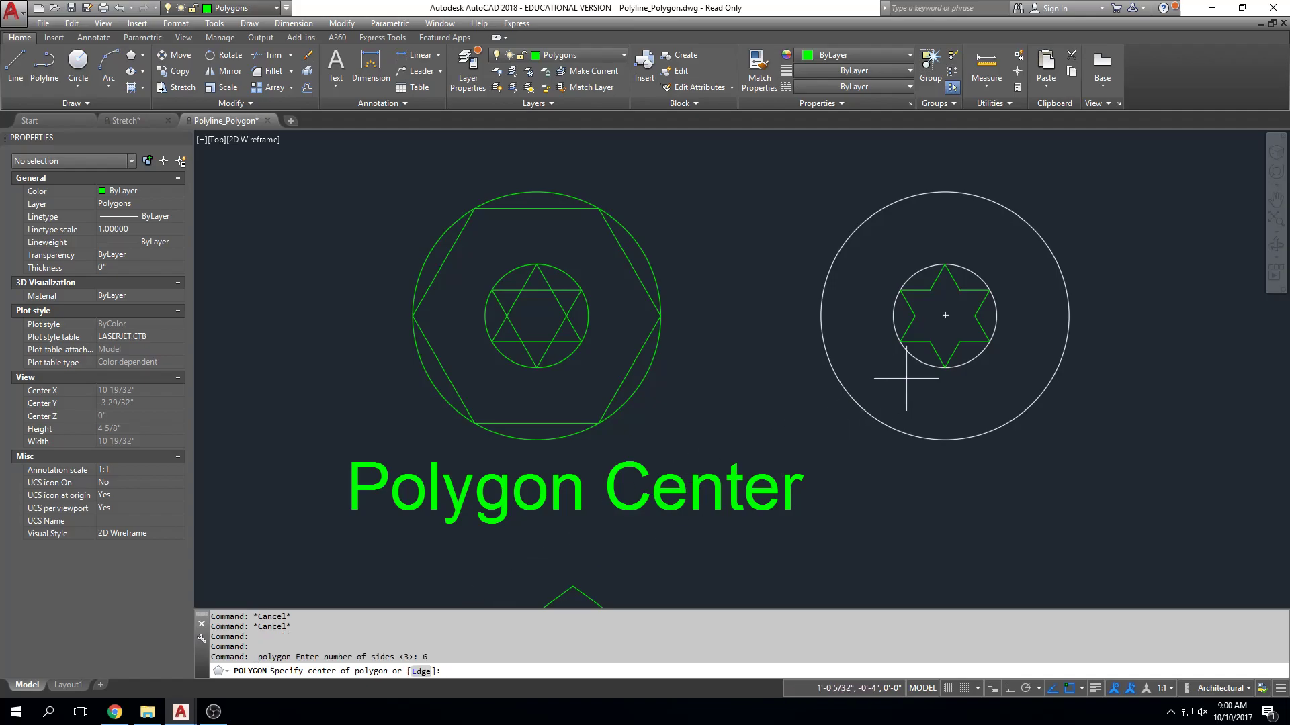
left_click(945, 315)
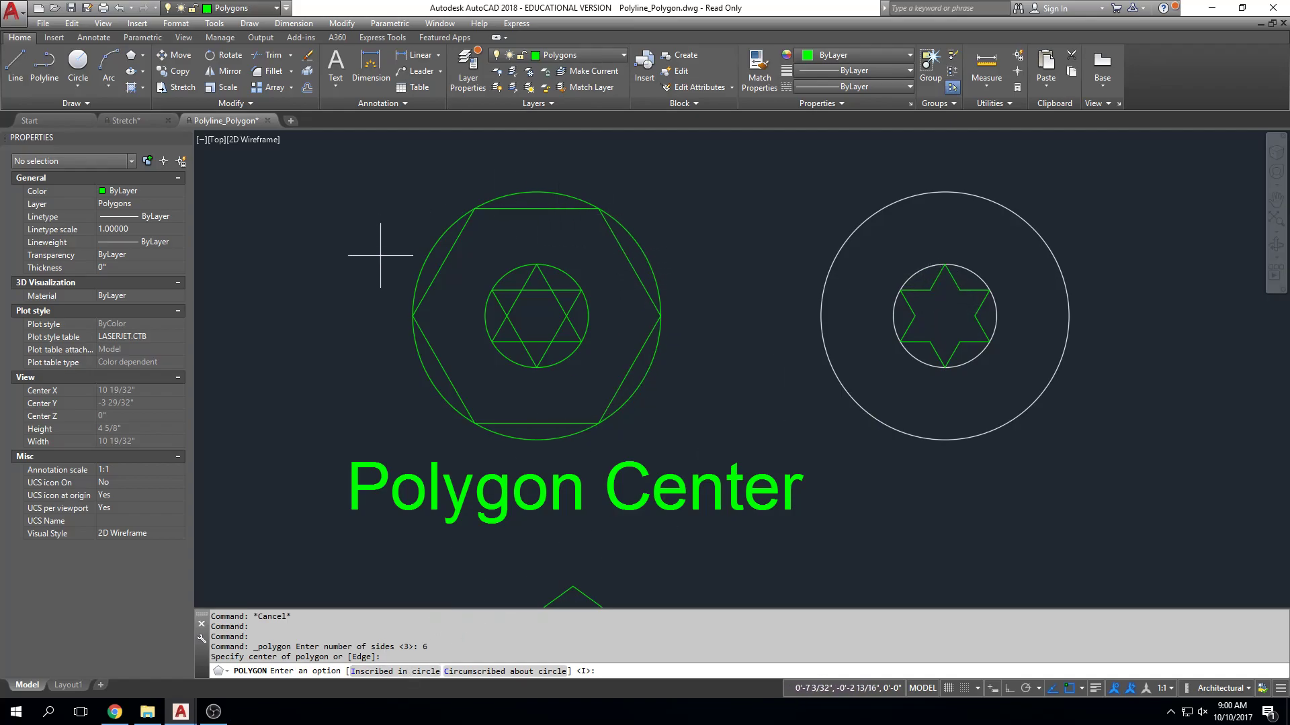
left_click(395, 671)
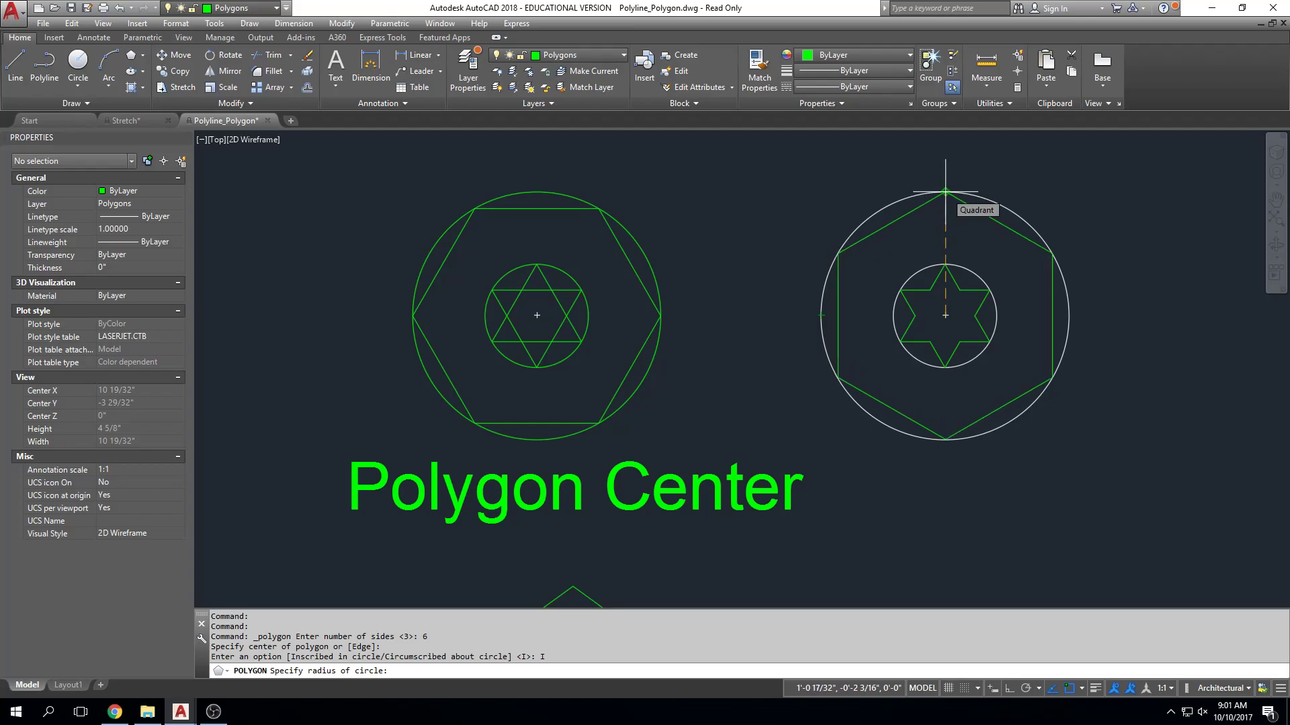
left_click(1081, 689)
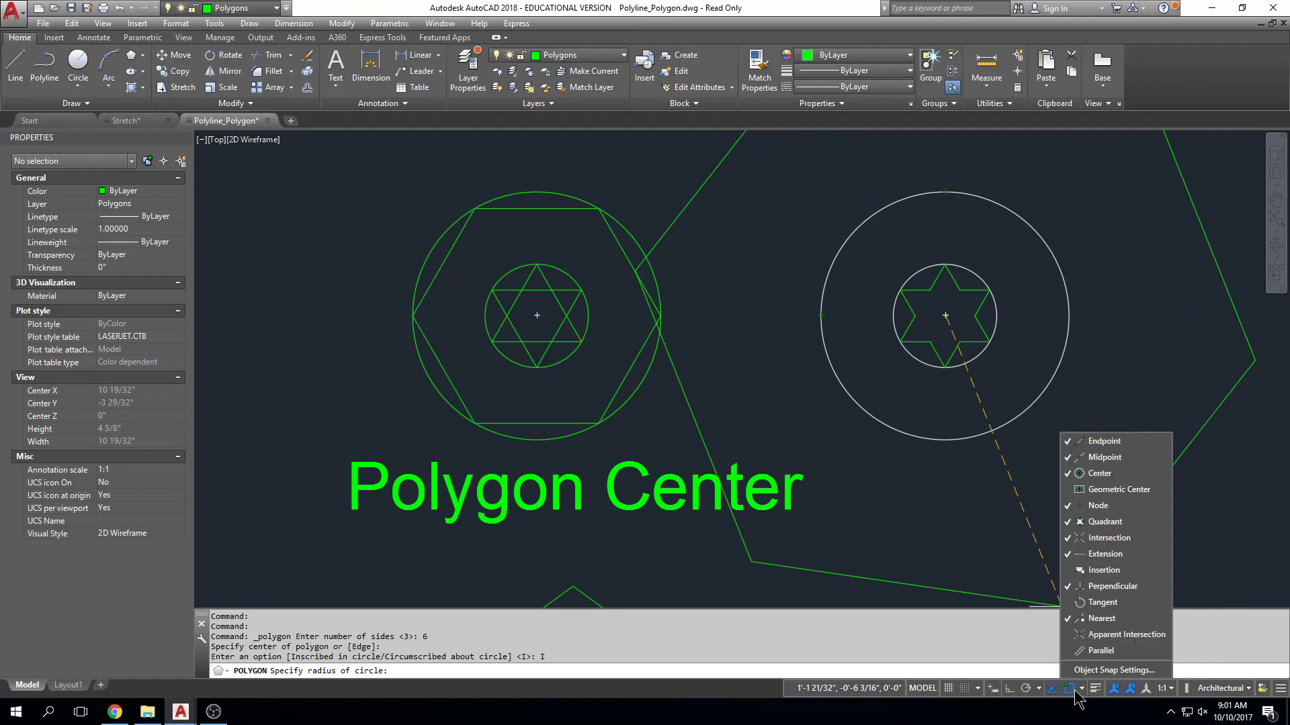
left_click(1085, 668)
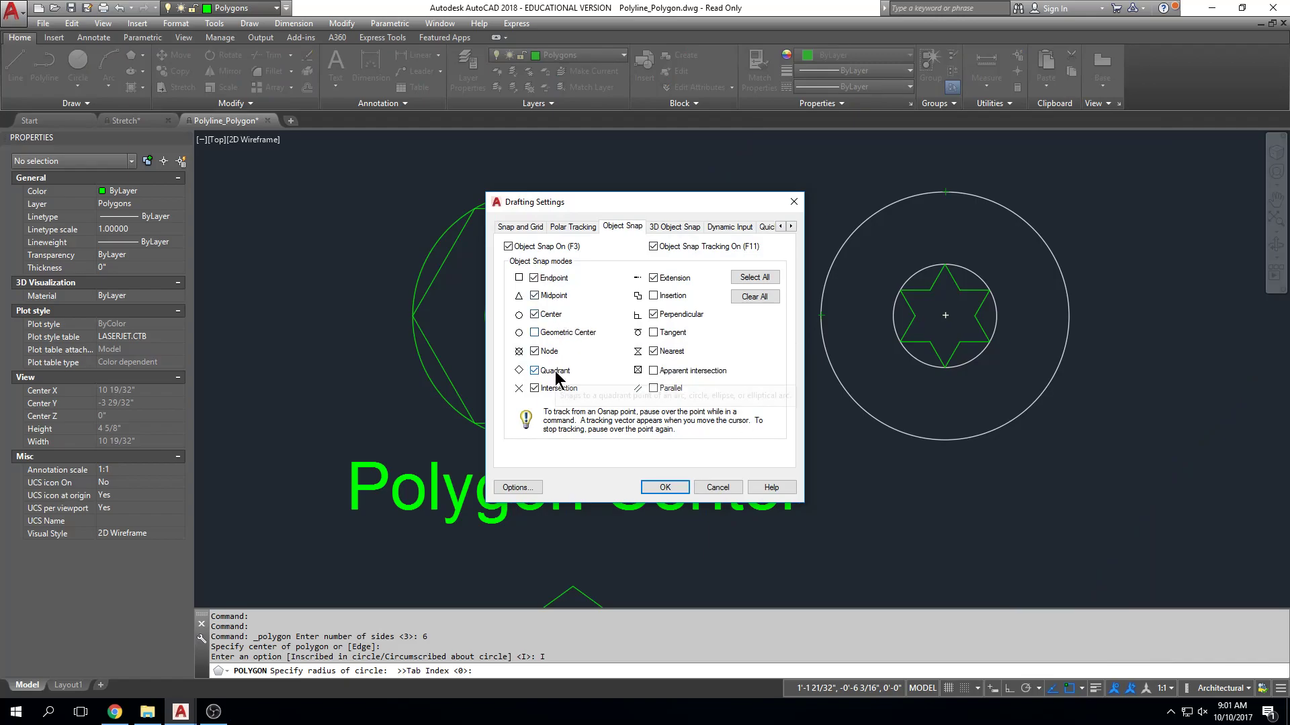
left_click(665, 488)
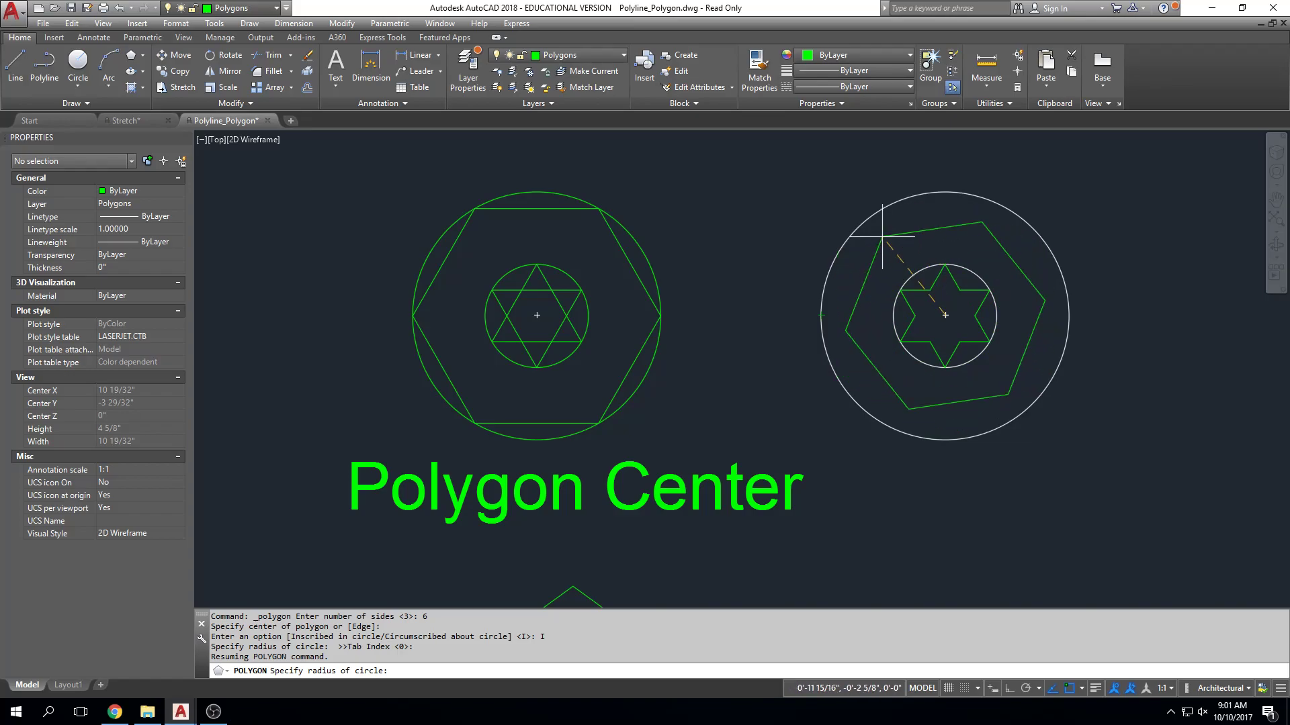
left_click(819, 313)
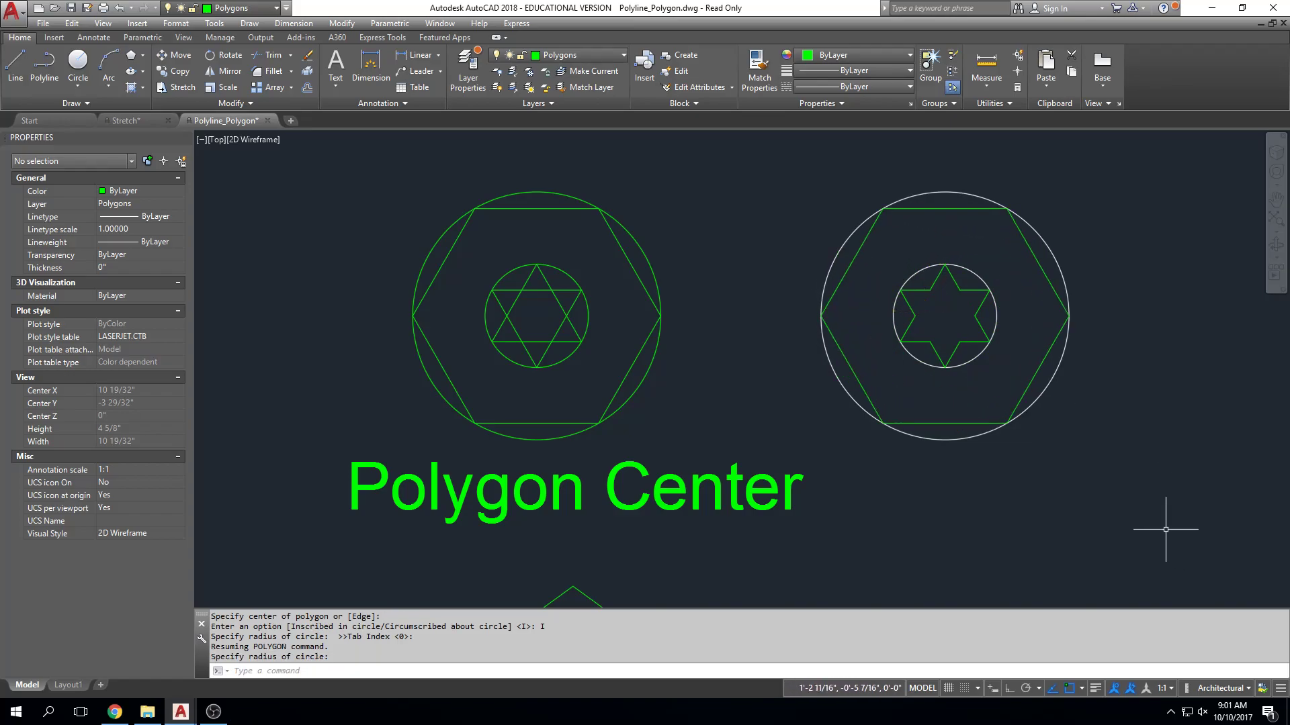
Delete the inscribed hexagon from the large white circle.
scroll(1008, 403, "down", 2)
scroll(983, 384, "down", 2)
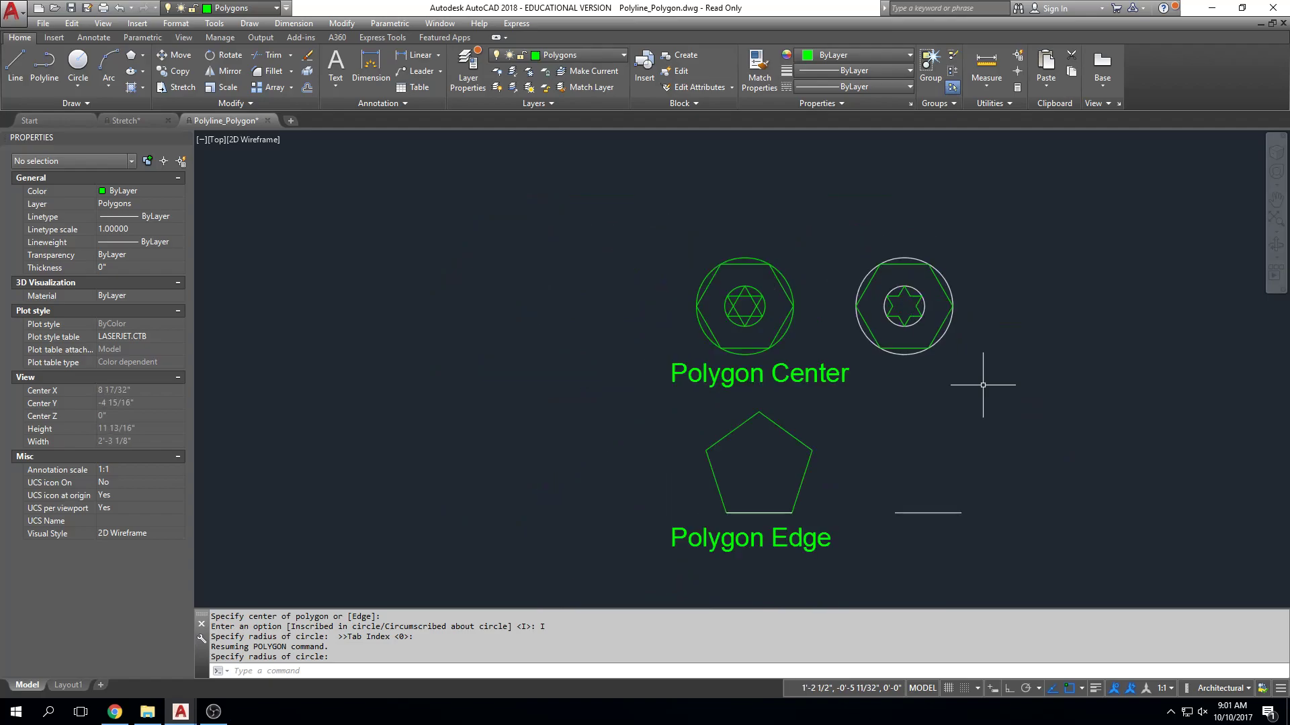
scroll(939, 329, "up", 2)
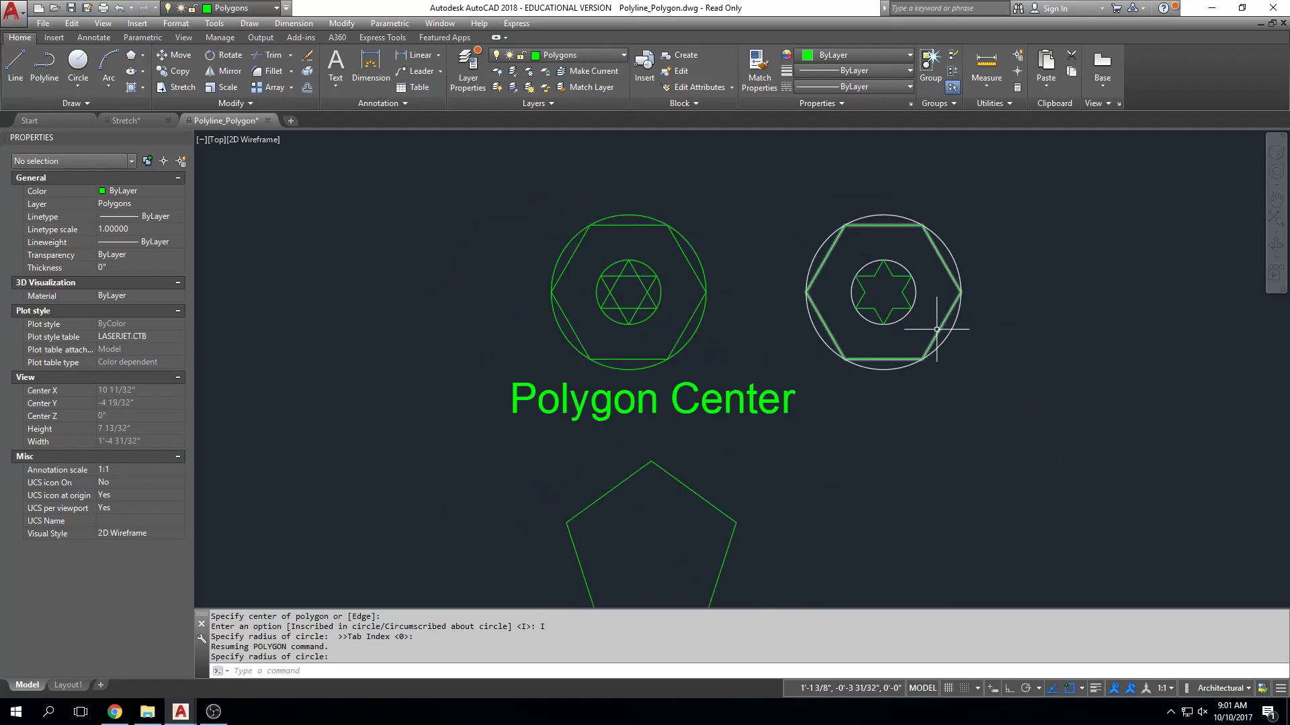
left_click(903, 225)
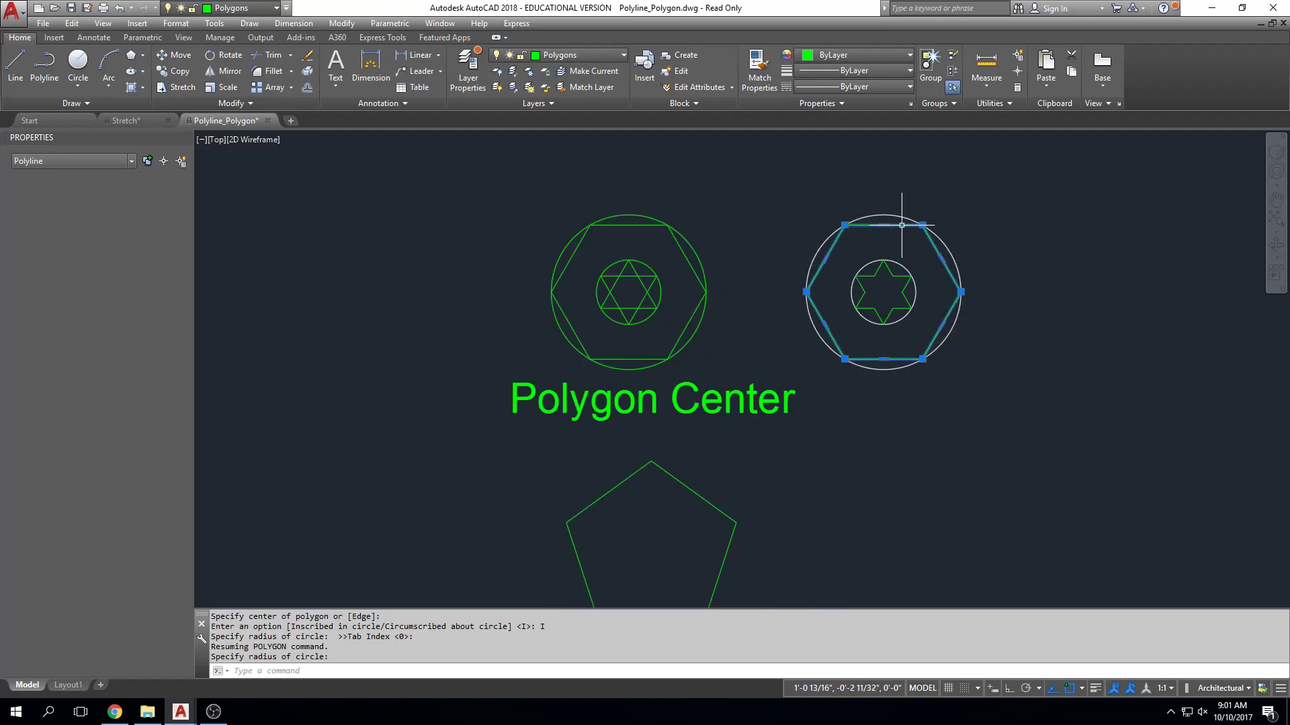
key("Delete")
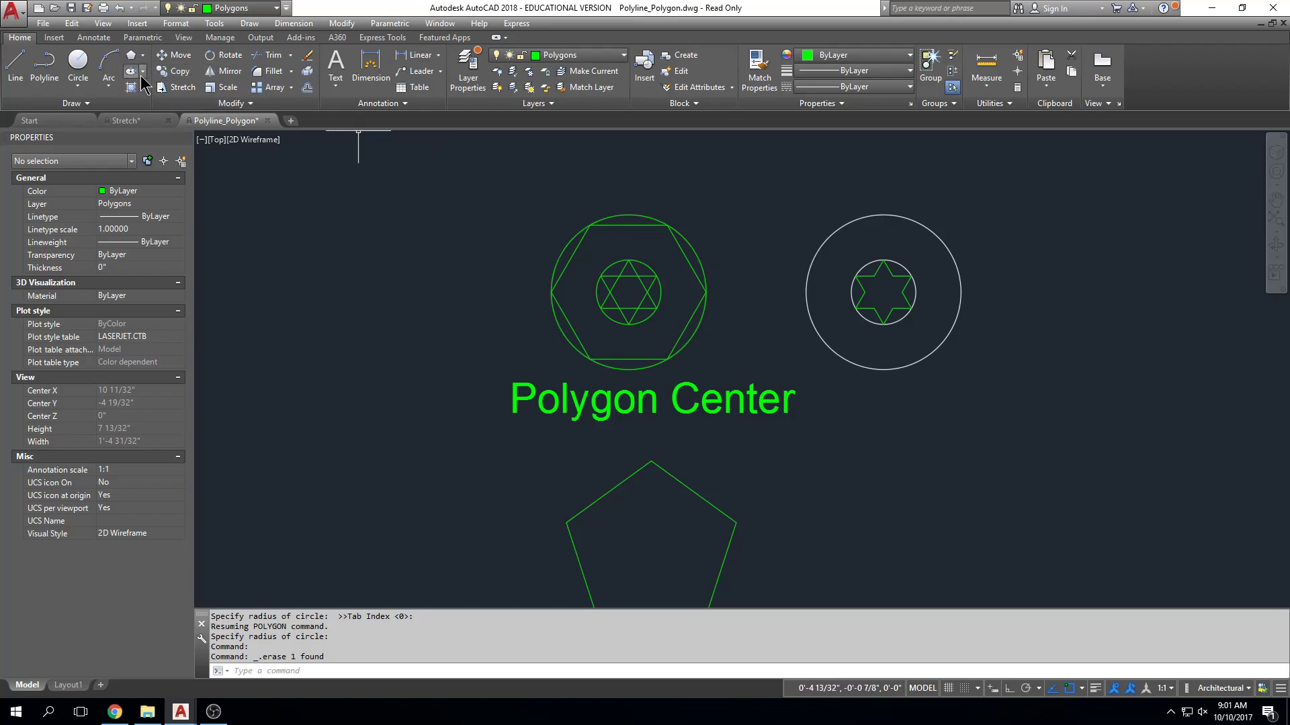
Draw a three-sided polygon inscribed in the large white circle, from its centre to its right quadrant.
left_click(143, 56)
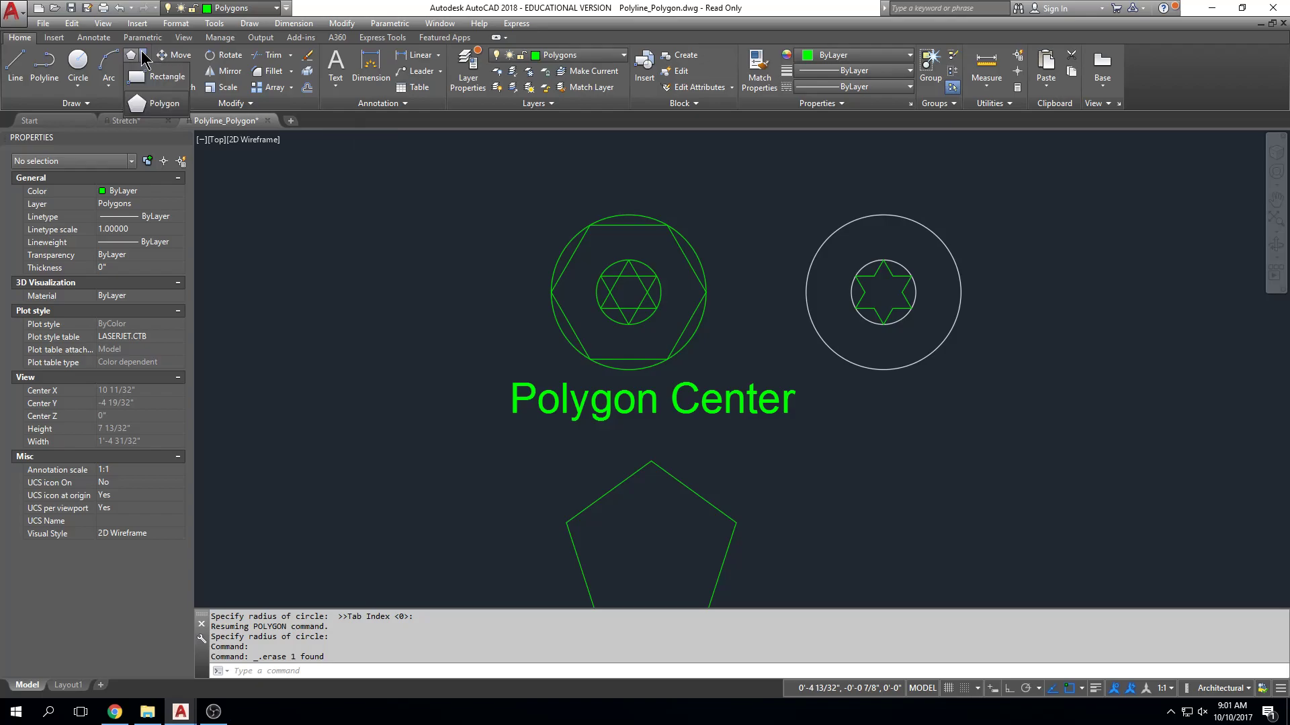
left_click(155, 103)
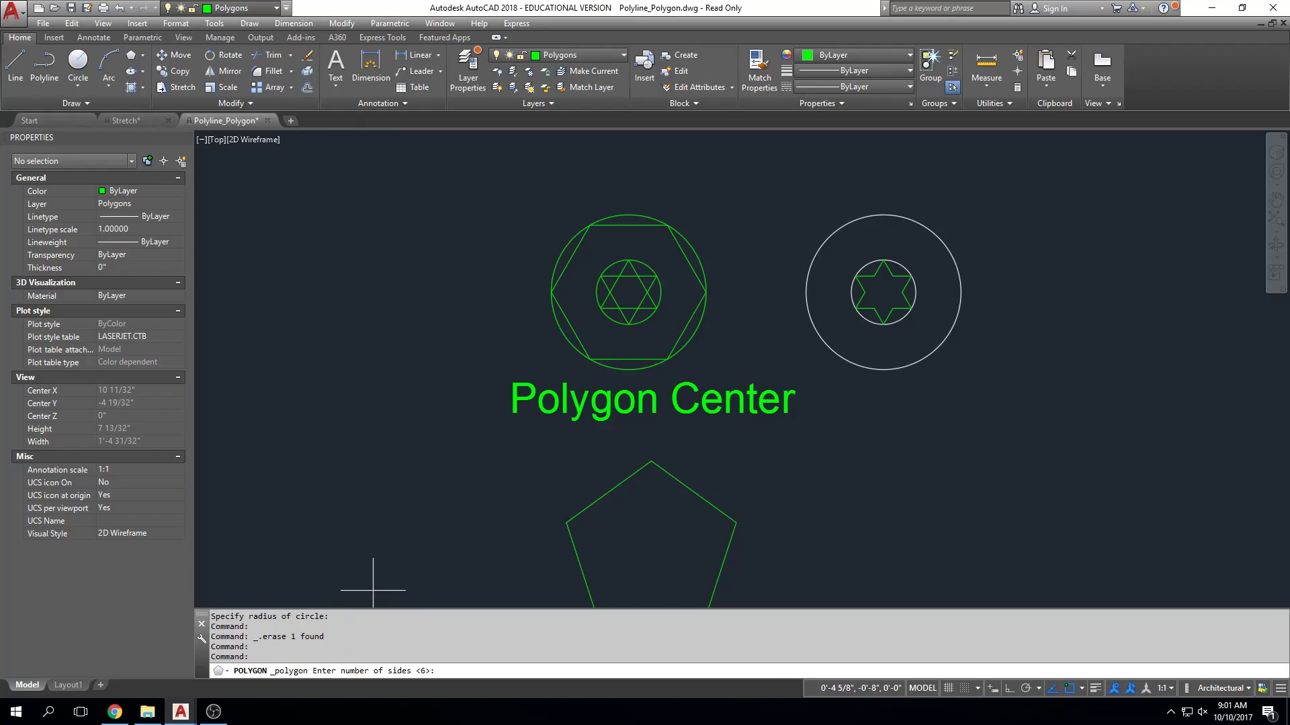
type("3")
key("Return")
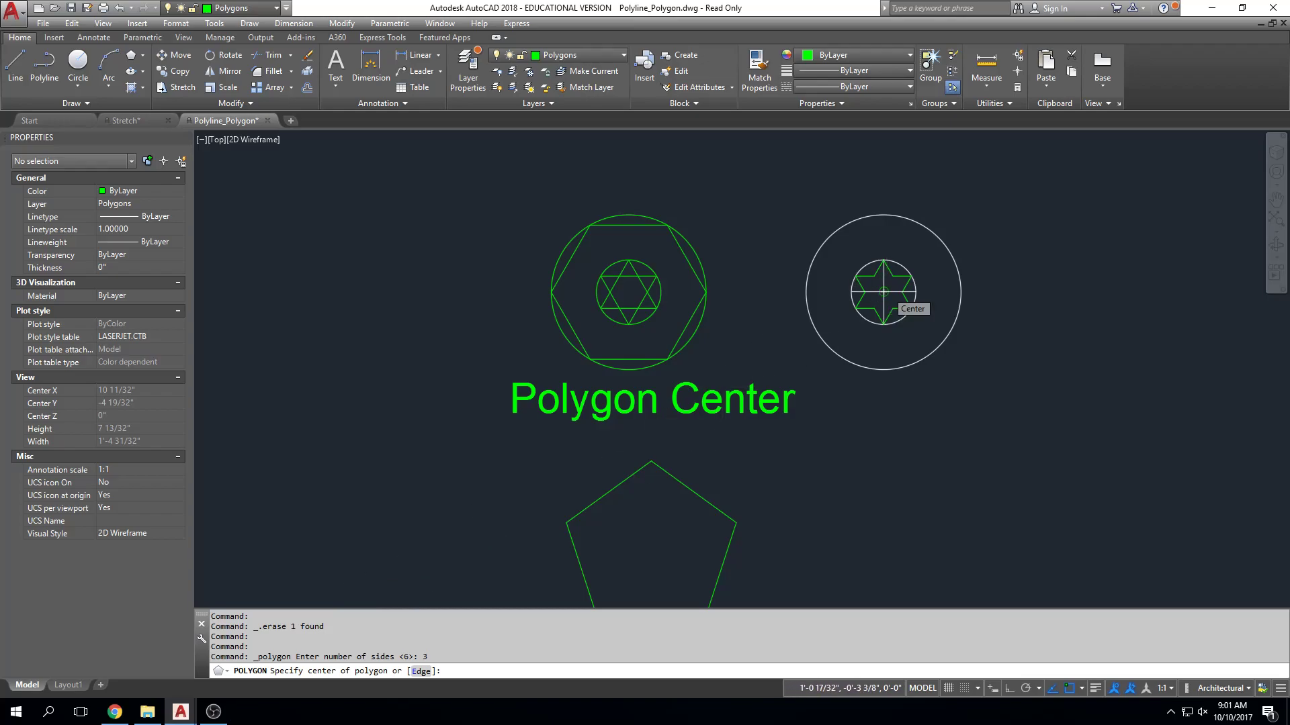
left_click(887, 292)
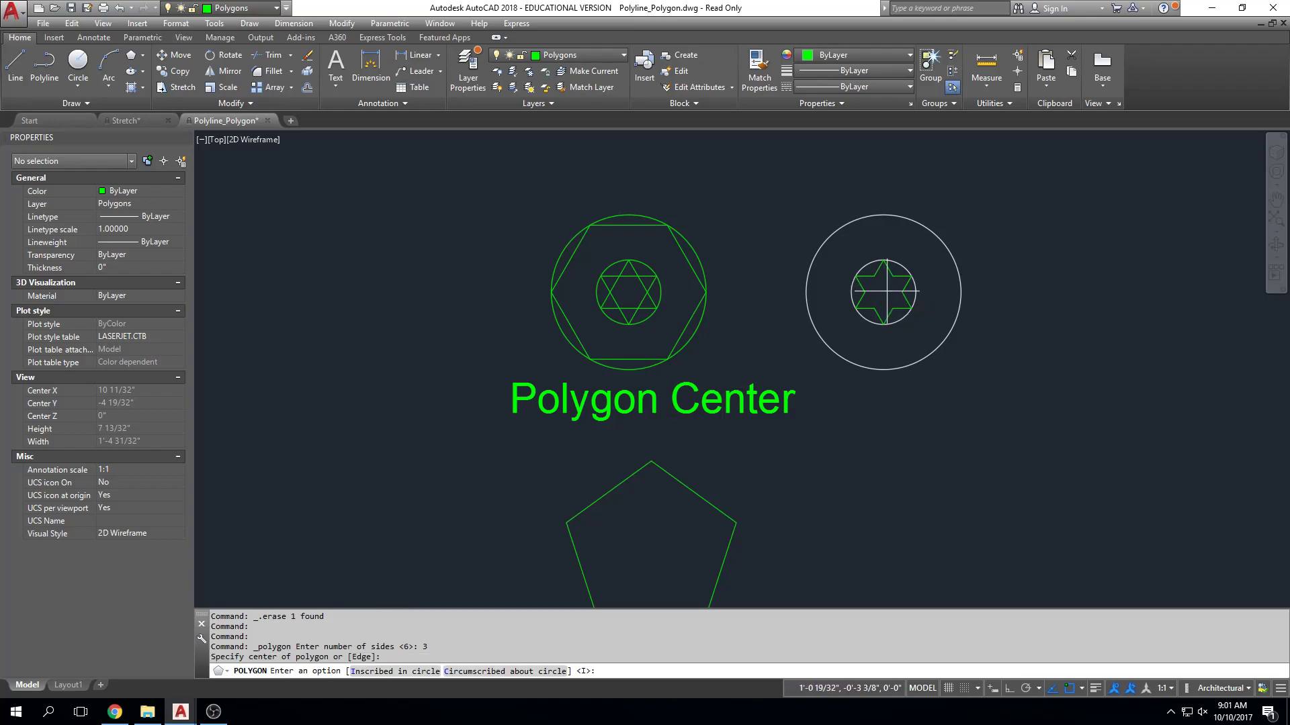
left_click(397, 671)
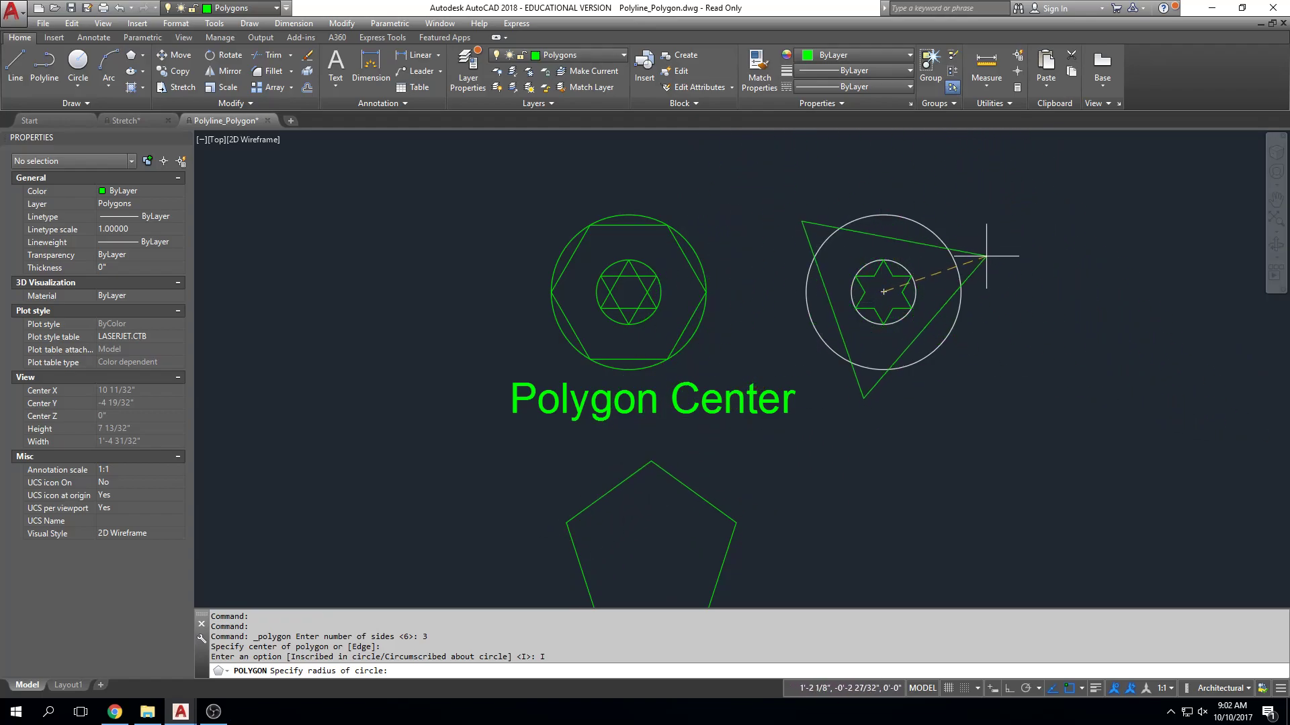
left_click(962, 292)
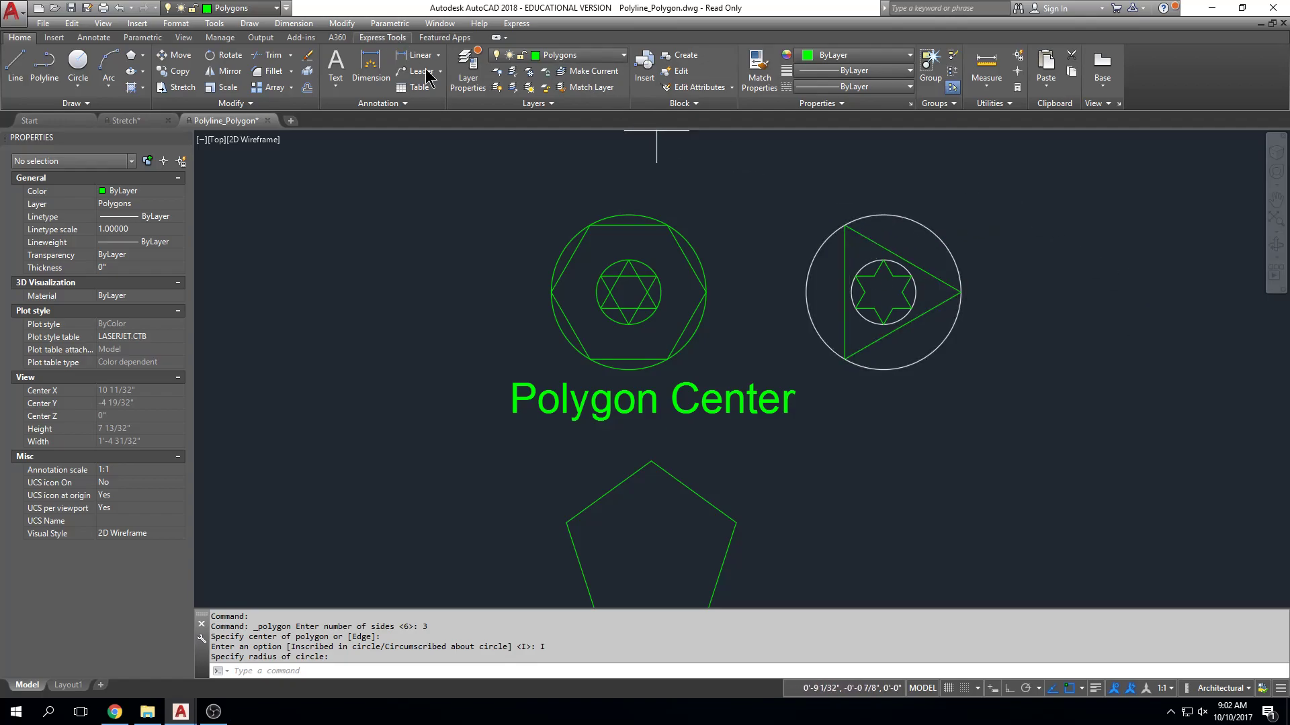
Draw a second inscribed three-sided polygon from the same centre, pointing to the large white circle's left quadrant.
key("Return")
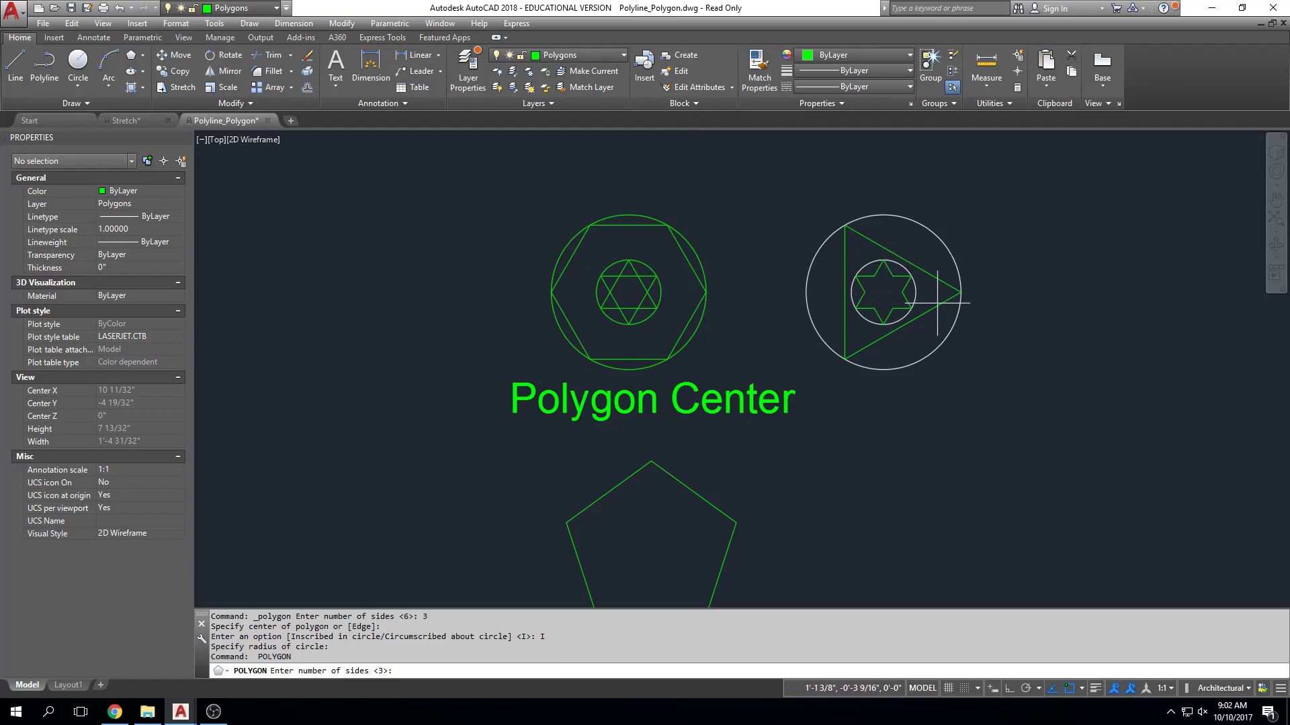
key("Return")
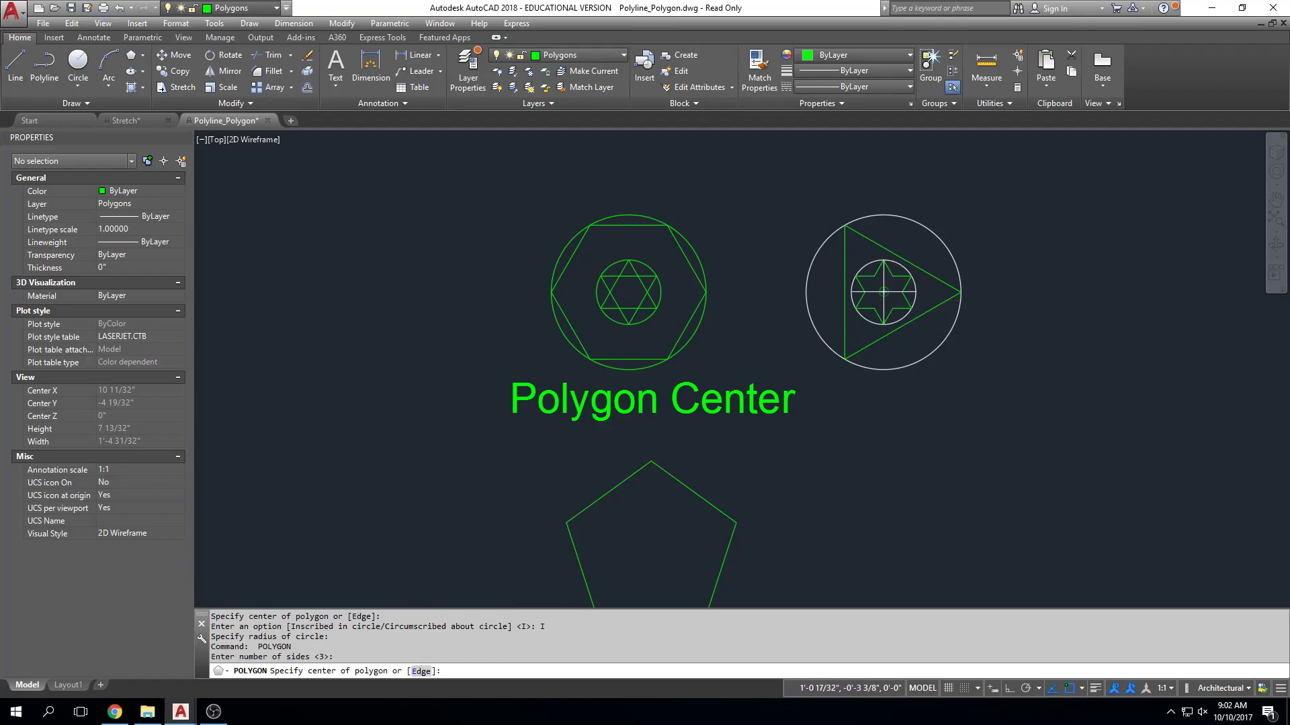
left_click(884, 292)
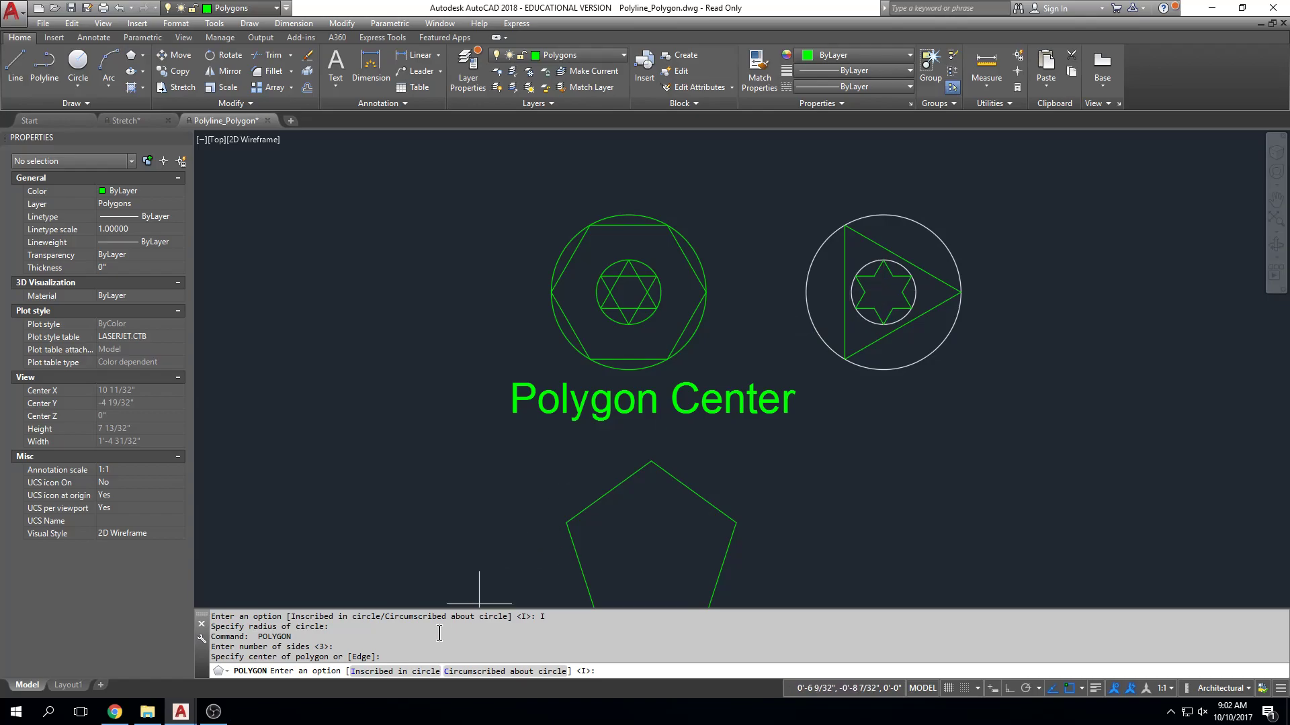
left_click(395, 671)
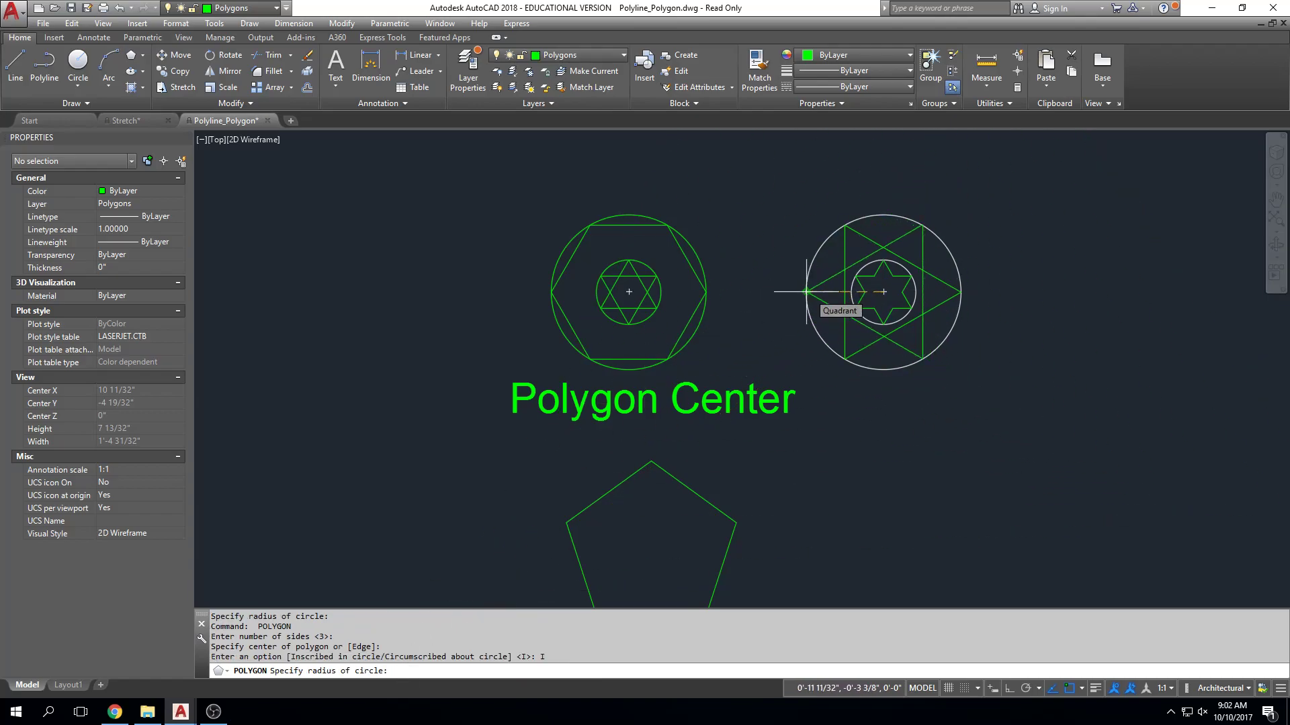
left_click(807, 291)
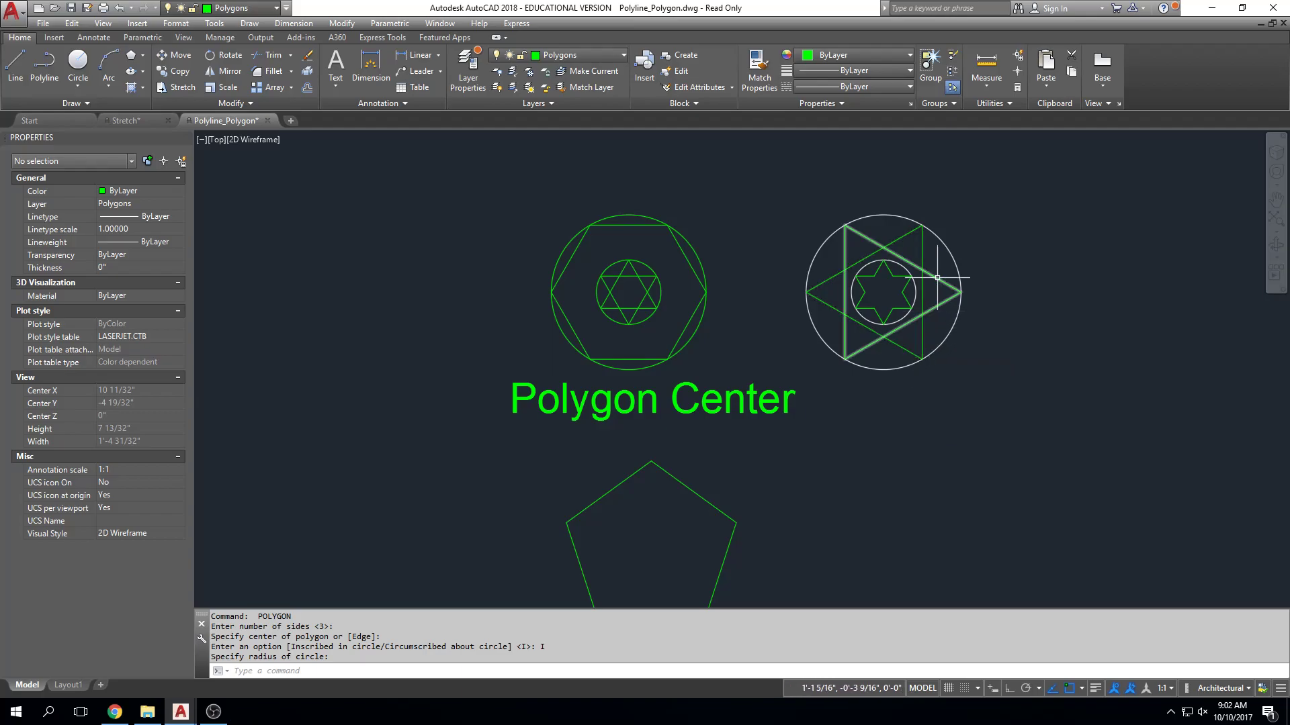
Trim away the vertical side of the left-pointing triangle in the large white circle, using all objects as cutting edges.
key("Escape")
key("Escape")
type("tr")
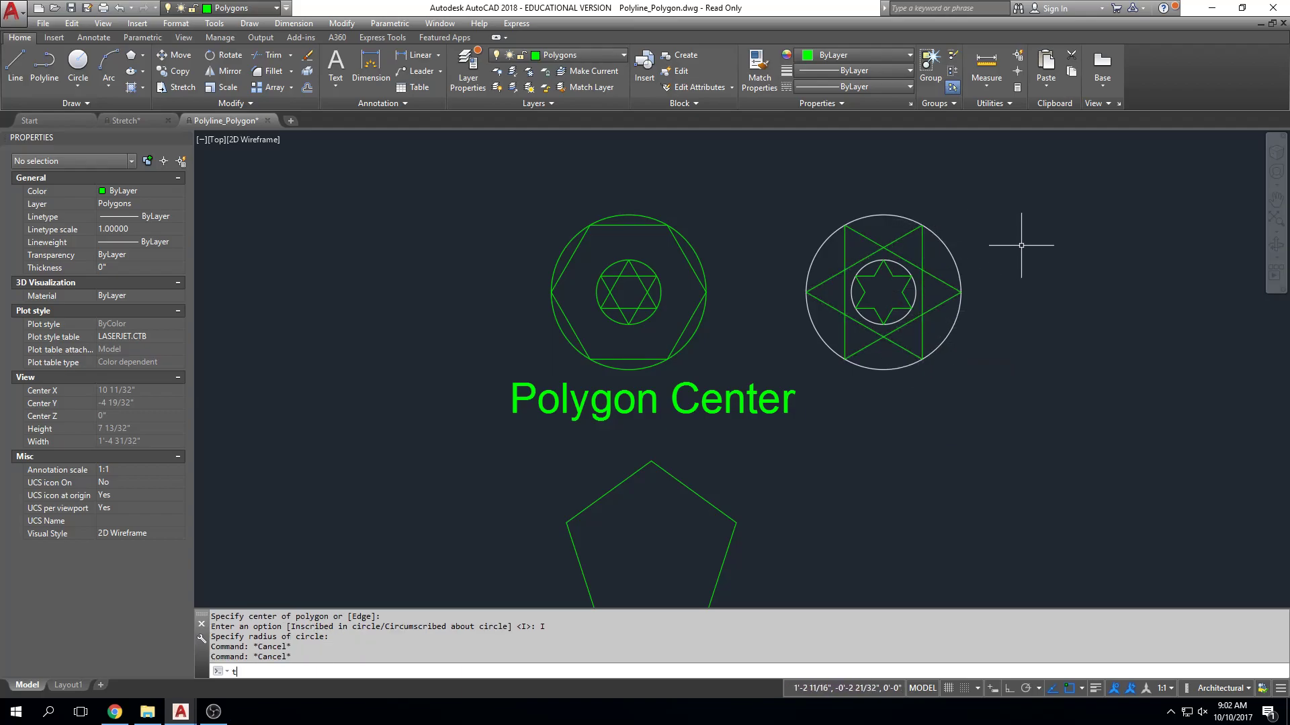
key("Return")
key("Return")
left_click(922, 245)
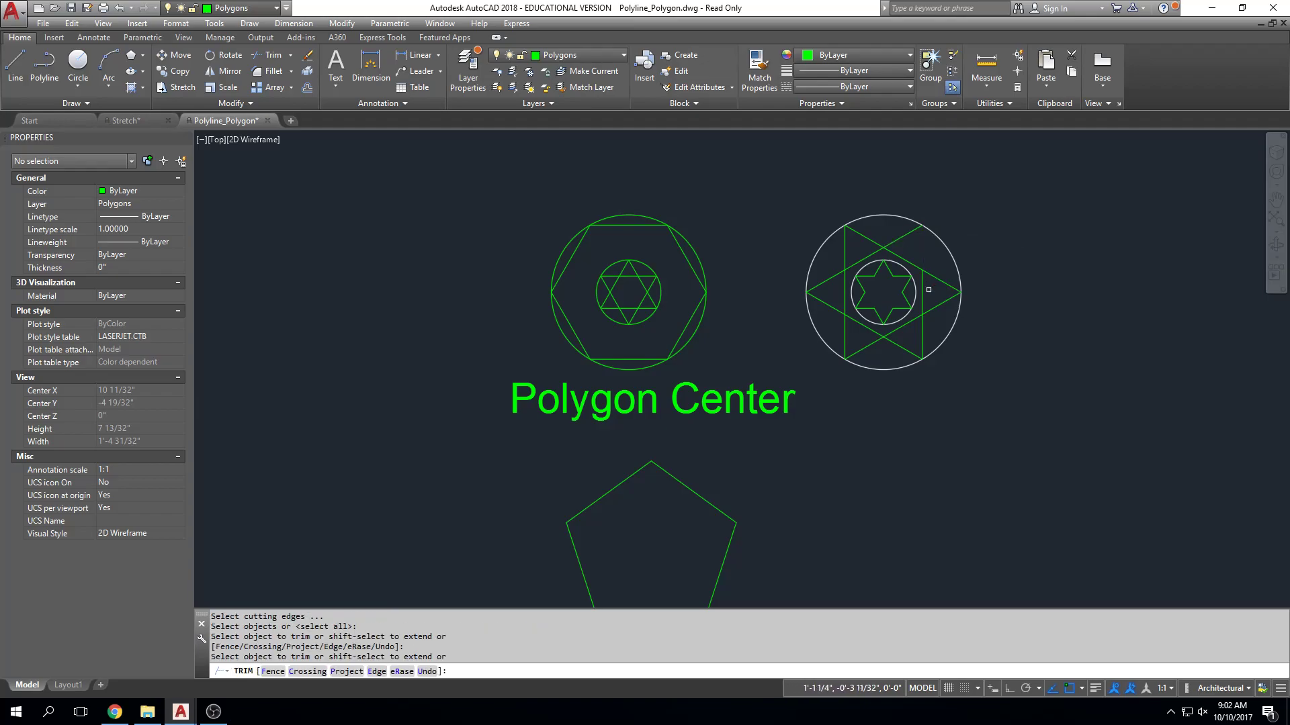
left_click(922, 291)
key("Escape")
key("Escape")
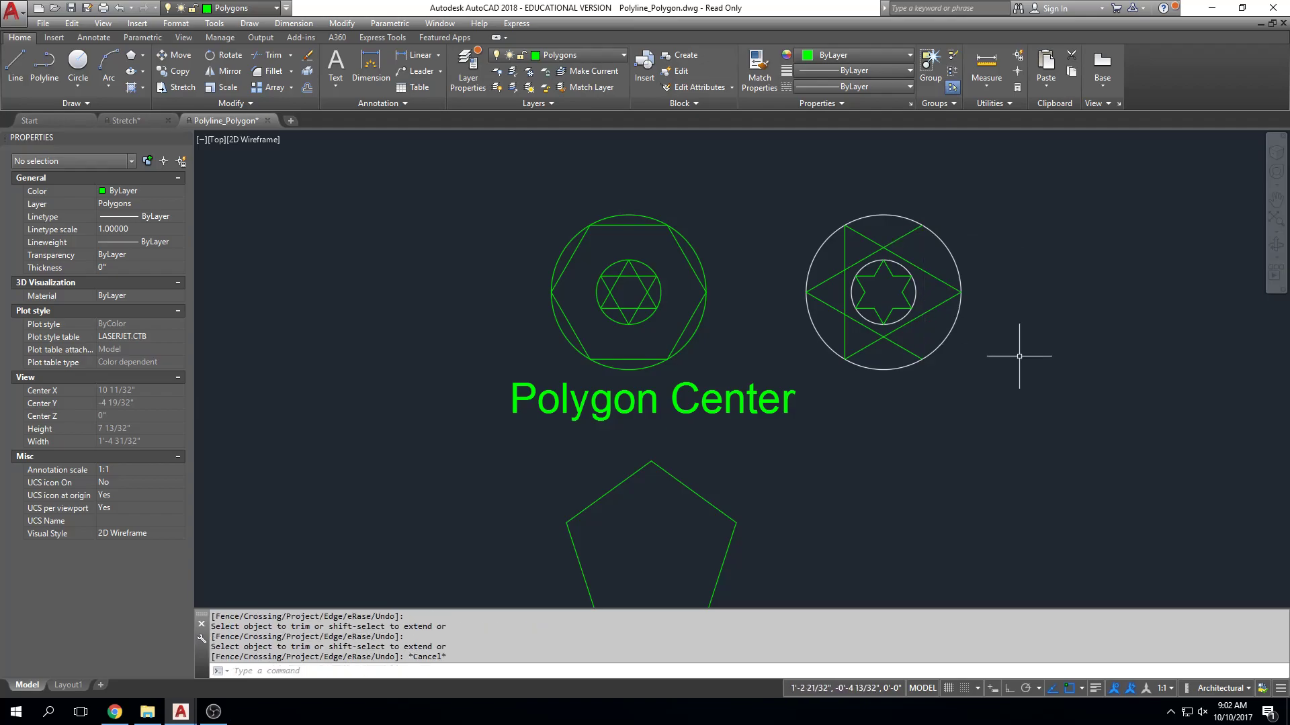
Draw two connected lines from the left-pointing triangle's upper-right vertex through the large circle's right quadrant to its lower-right vertex.
type("l")
key("Return")
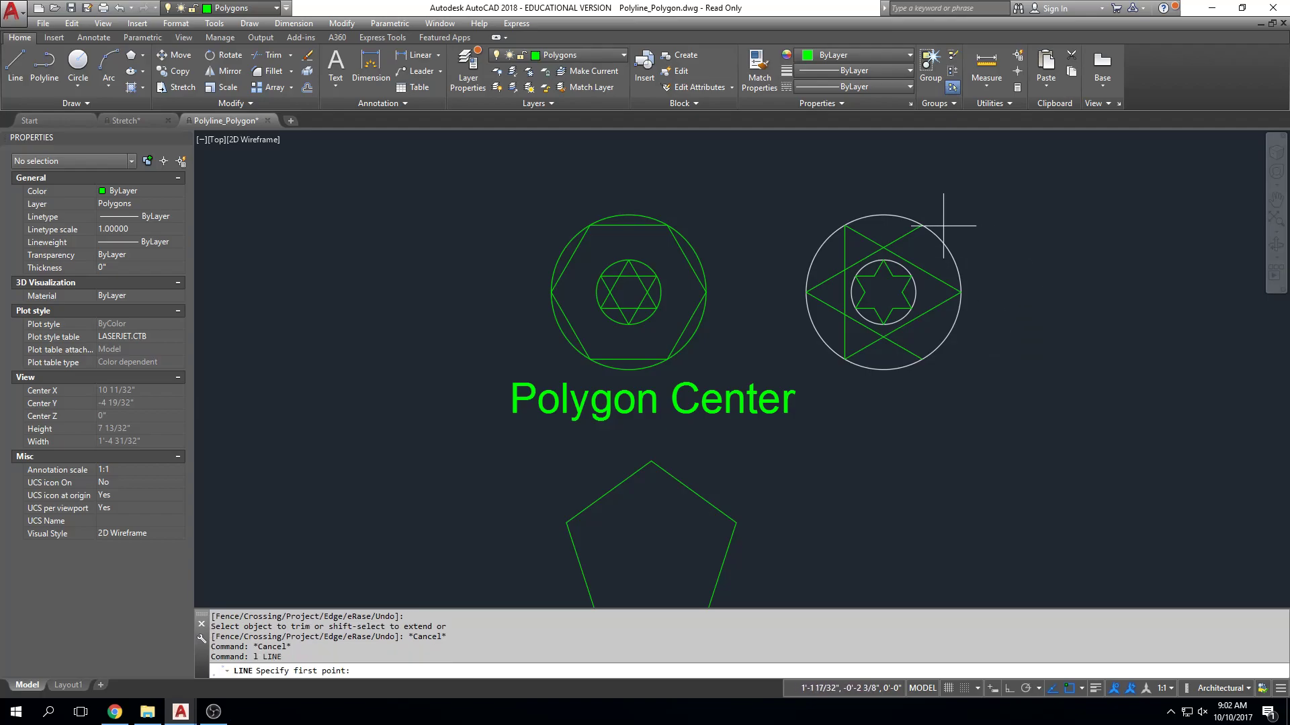
left_click(921, 225)
left_click(961, 293)
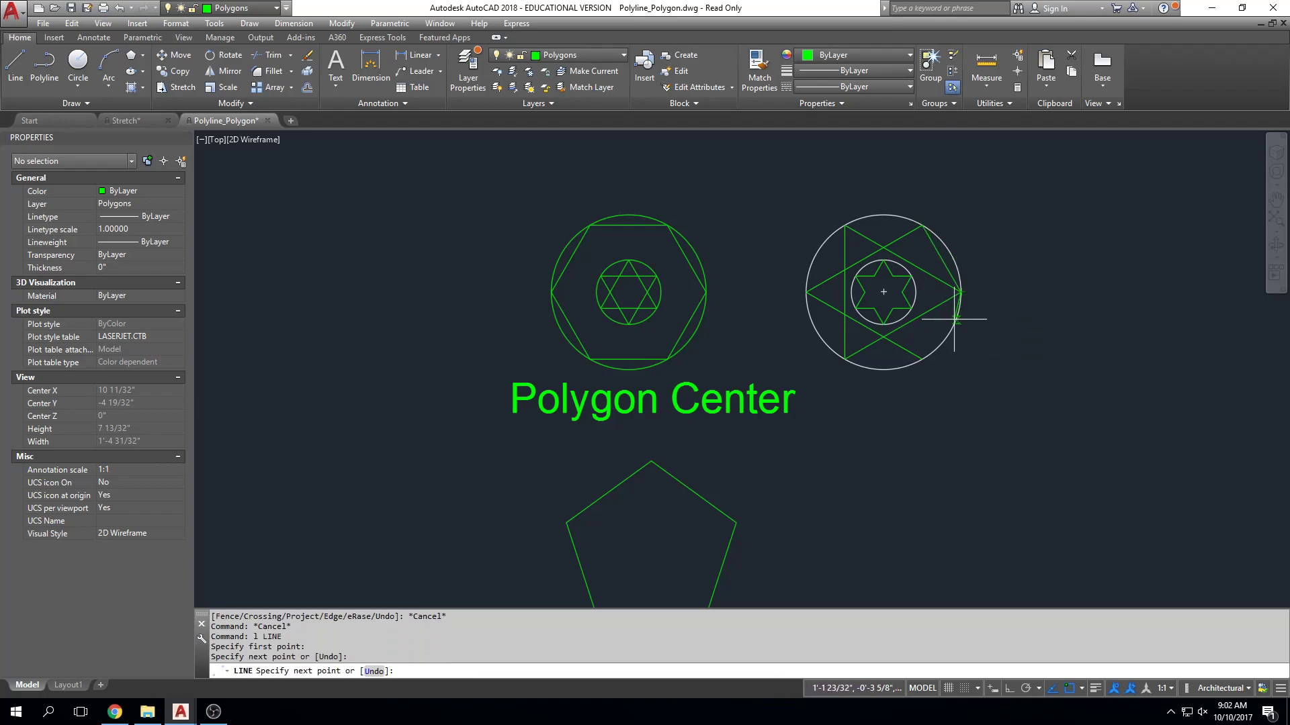
left_click(922, 359)
key("Escape")
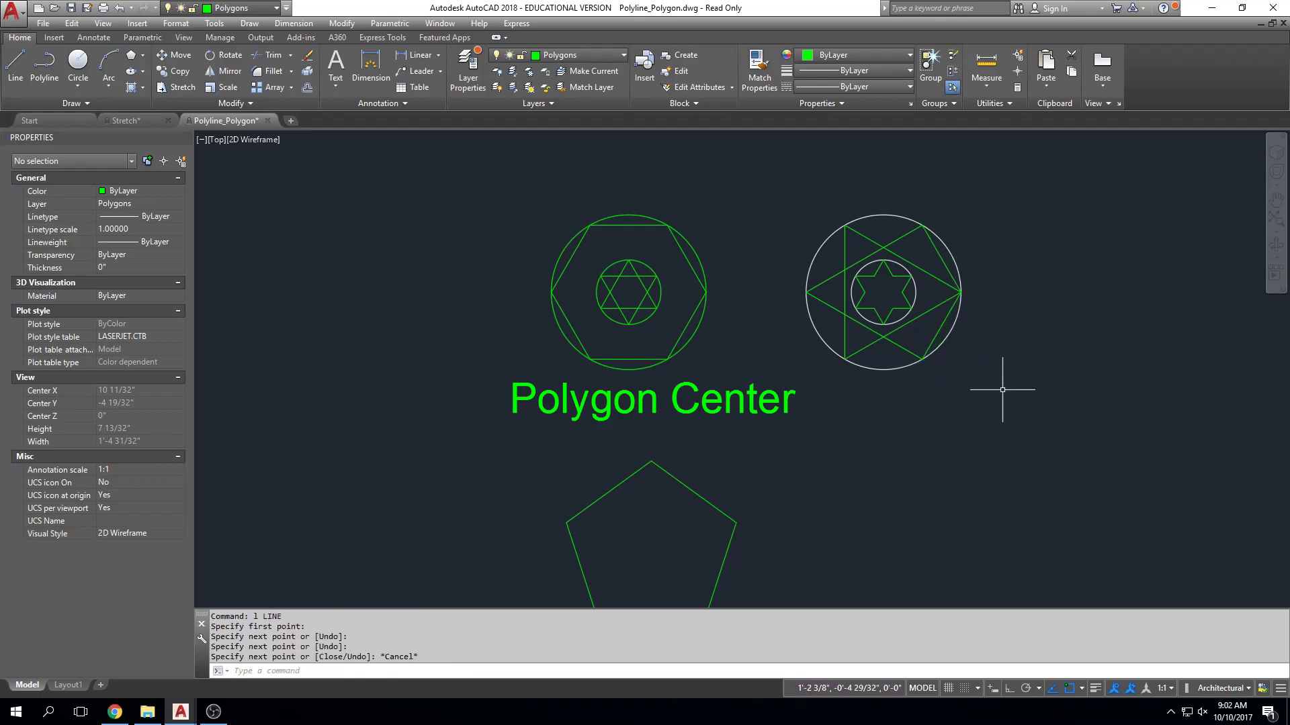
Trim away all segments of the right-pointing triangle's vertical side in the large white circle.
key("Escape")
key("Escape")
type("tr")
key("Return")
left_click(842, 248)
left_click(844, 292)
left_click(845, 335)
key("Escape")
key("Escape")
key("Escape")
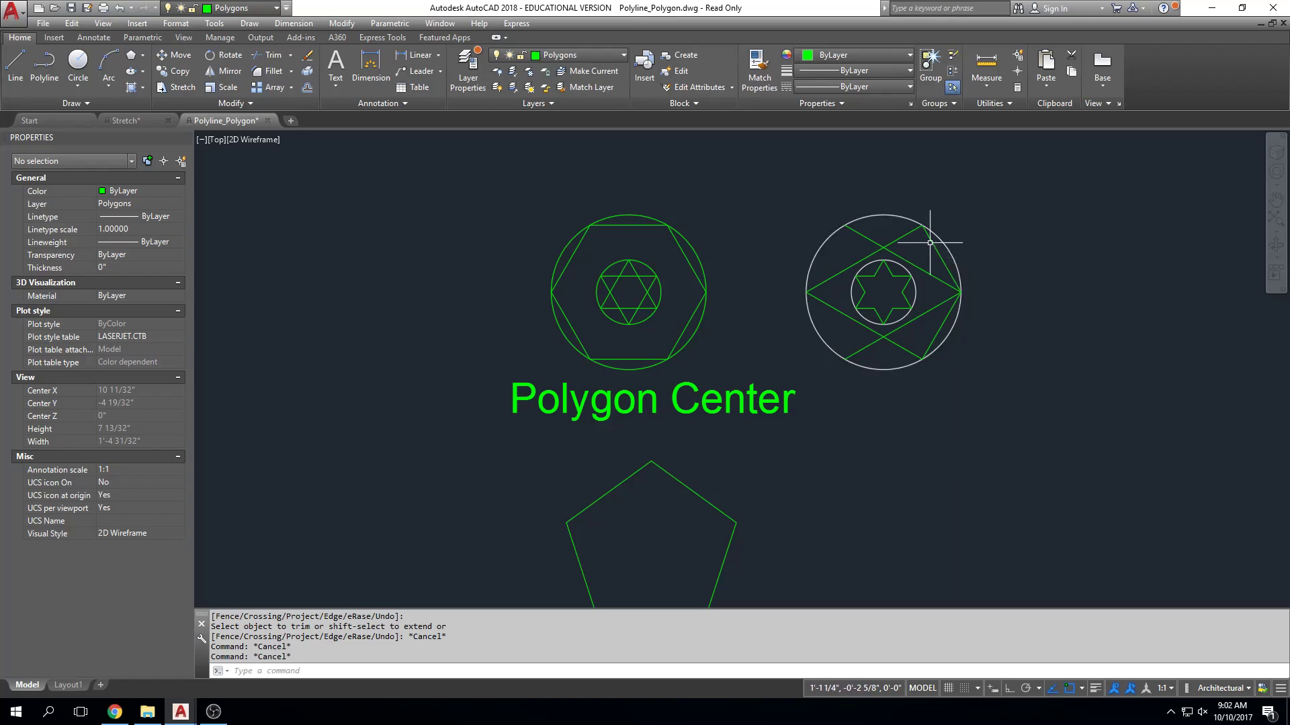
Mirror the two right-hand hexagon lines about a vertical axis through the large white circle's top quadrant with Ortho on, keeping the originals.
key("Escape")
key("Escape")
type("MI")
key("Return")
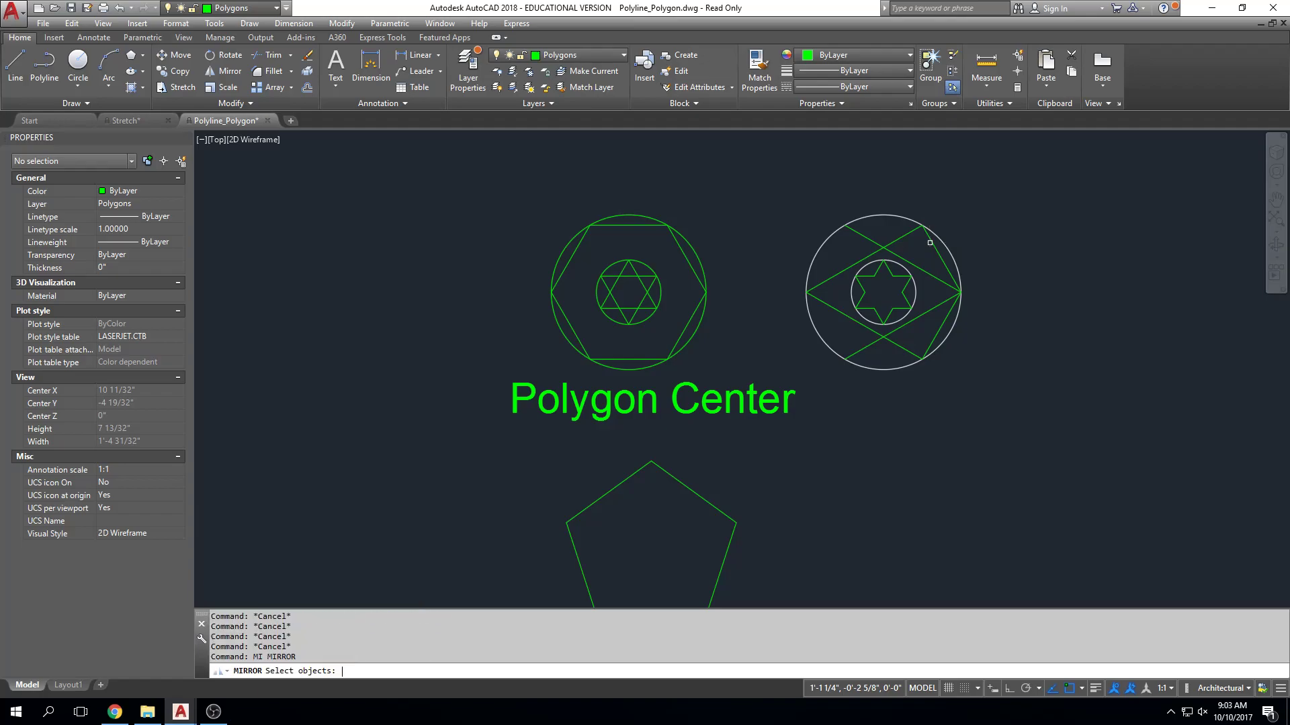
left_click(934, 247)
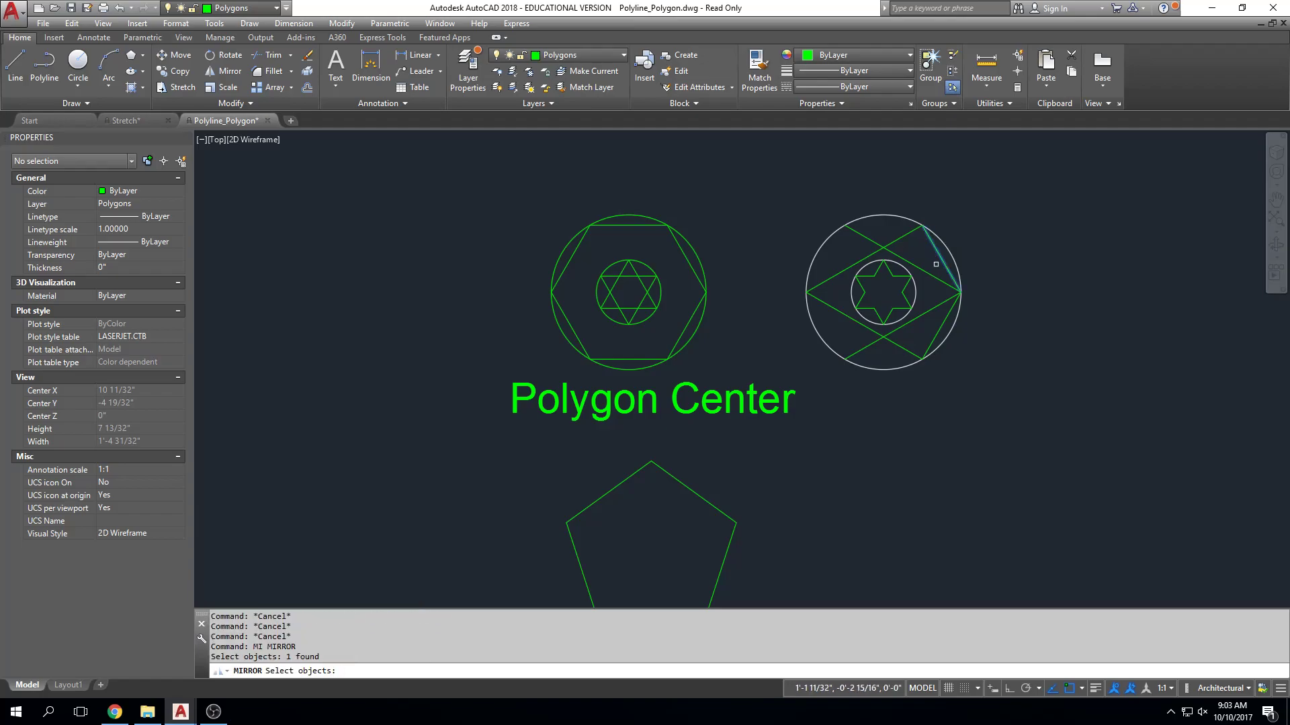
left_click(948, 317)
key("Return")
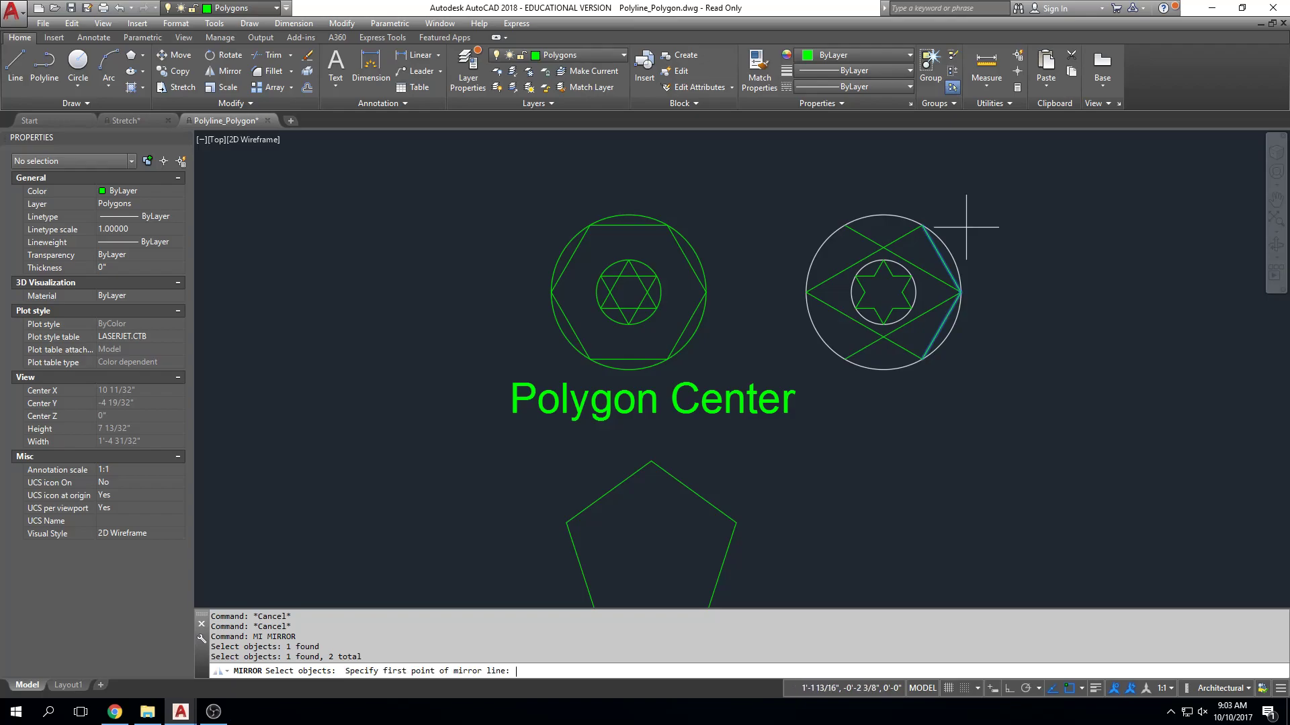
left_click(883, 215)
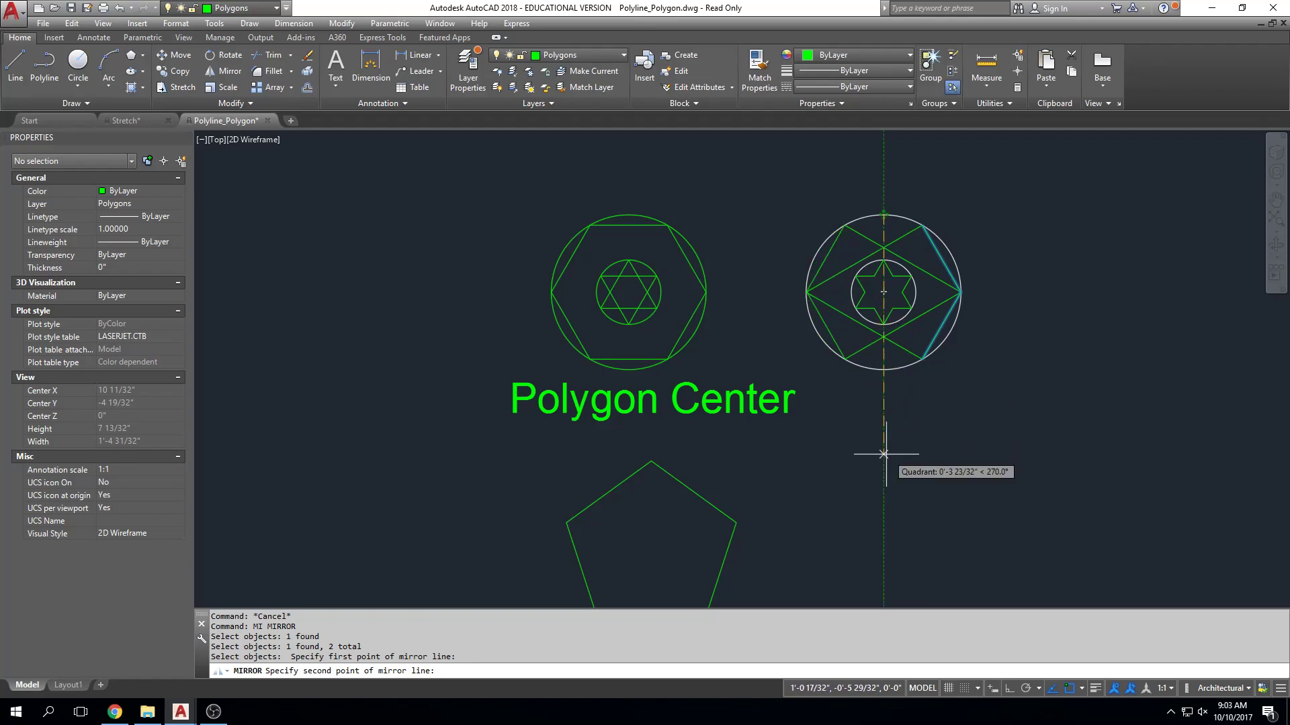
key("F8")
left_click(914, 448)
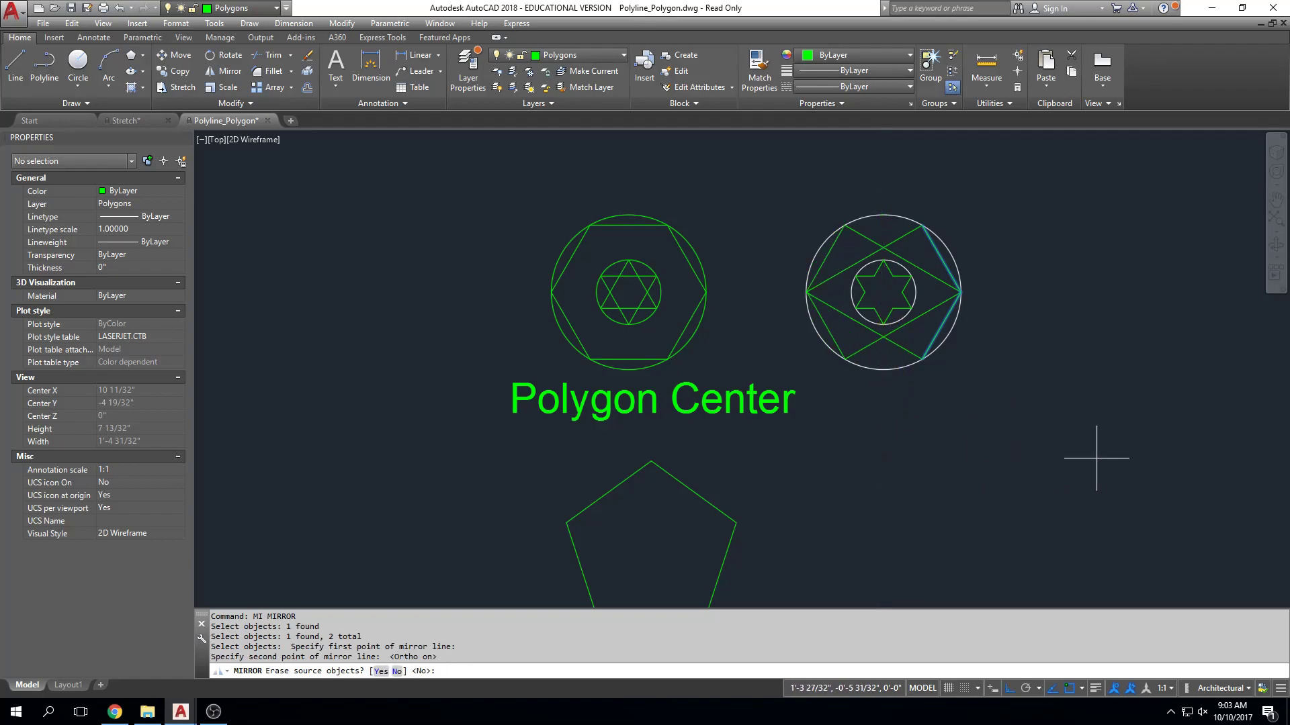
key("Return")
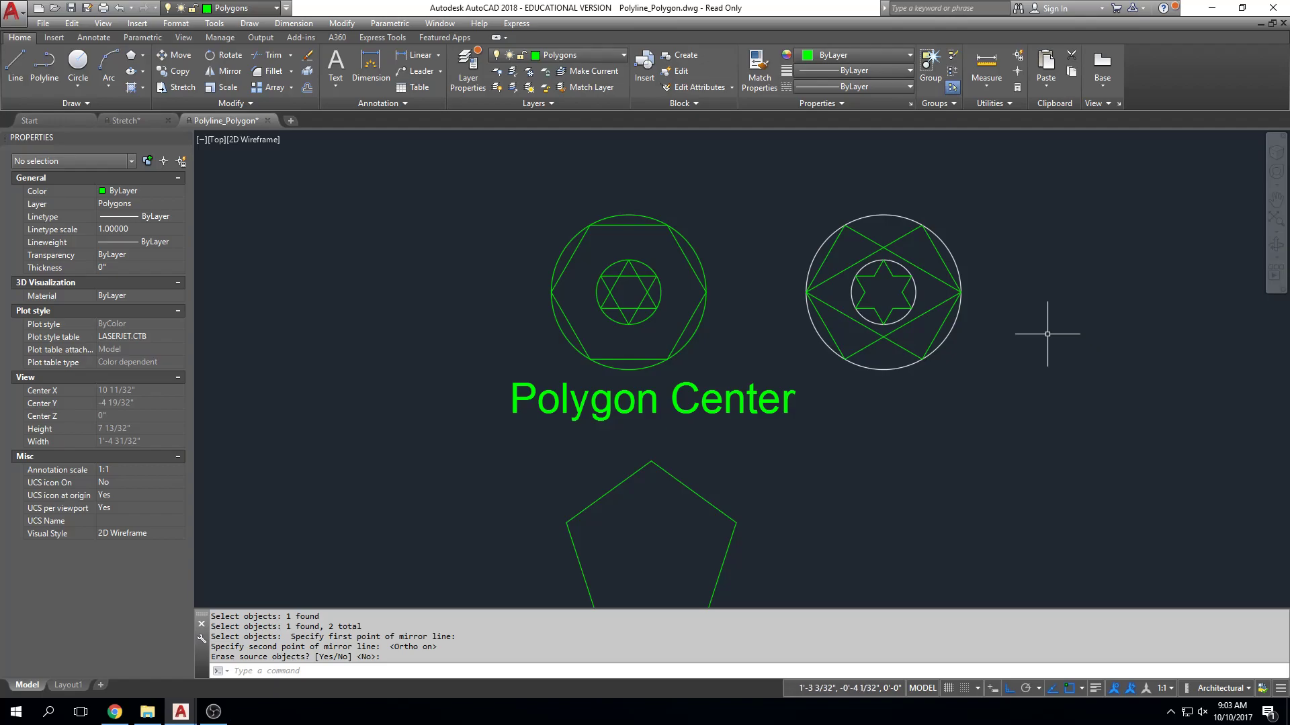
key("Escape")
key("Escape")
key("Escape")
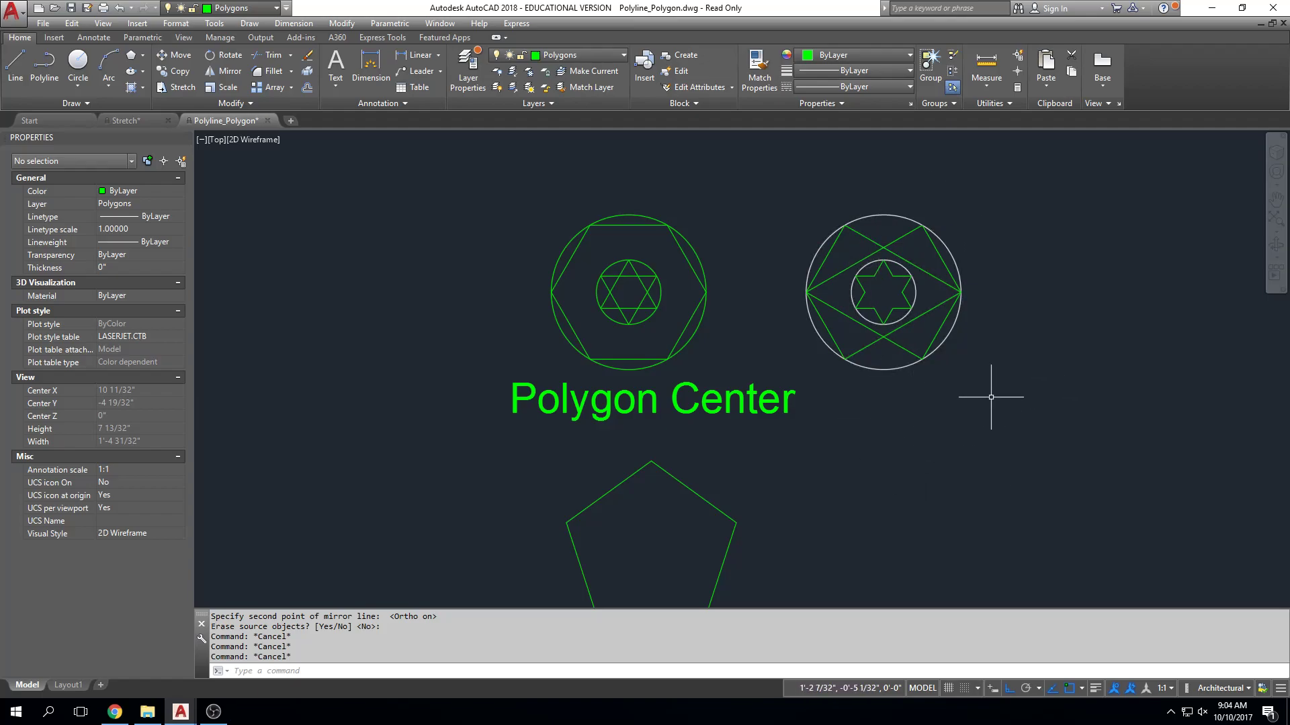
Draw a line from the large white circle's left quadrant to the upper-right triangle vertex, and undo it.
middle_click_drag(941, 420, 938, 397)
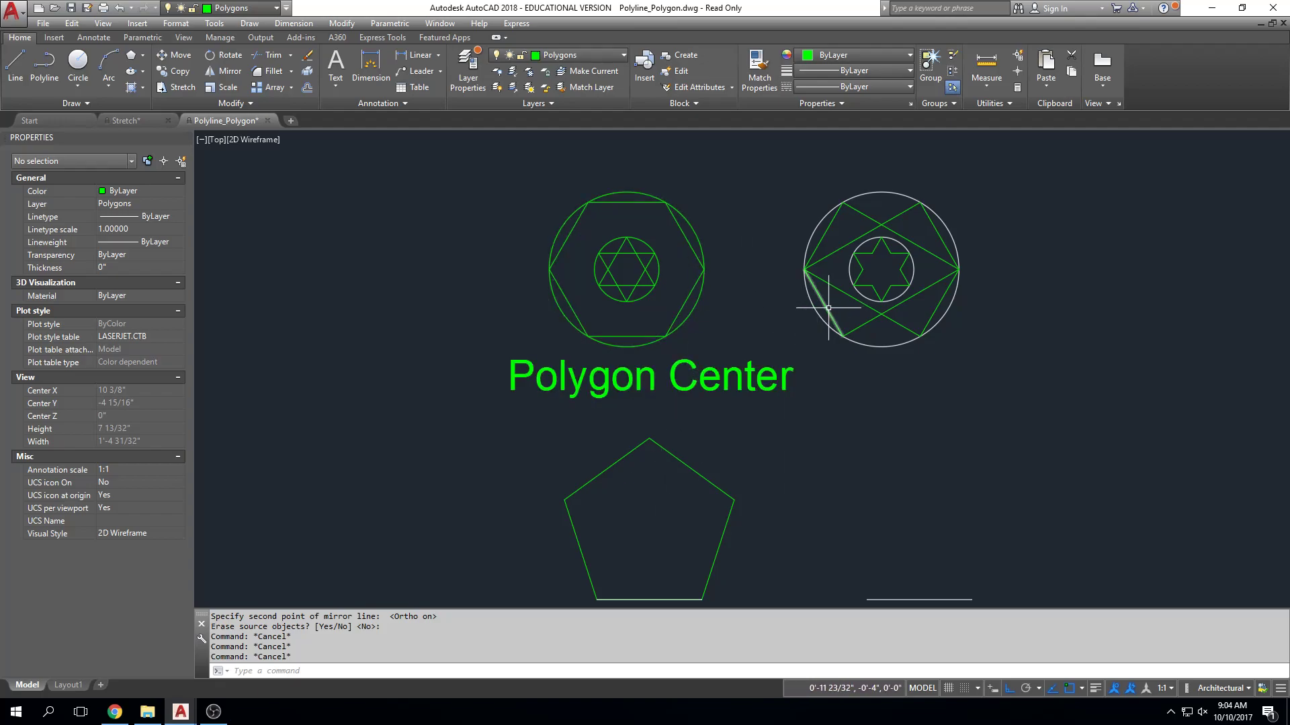
scroll(815, 273, "up", 2)
middle_click_drag(814, 273, 809, 298)
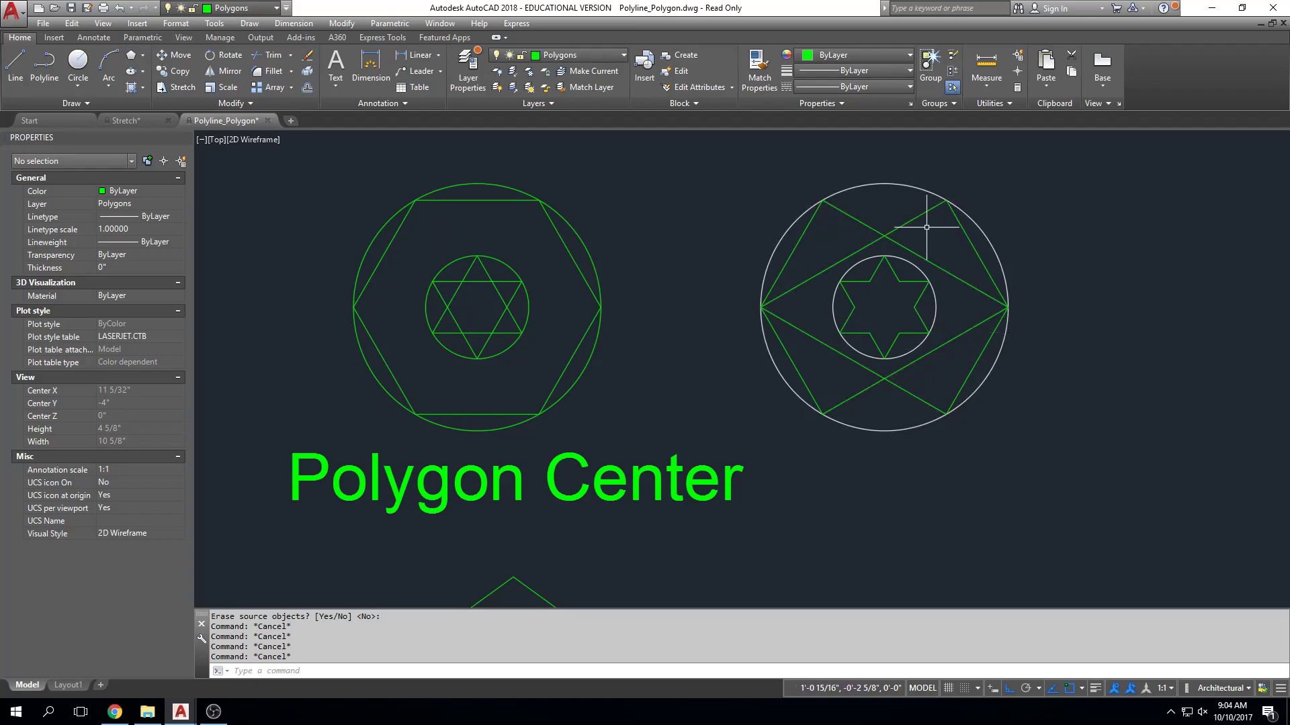
key("Escape")
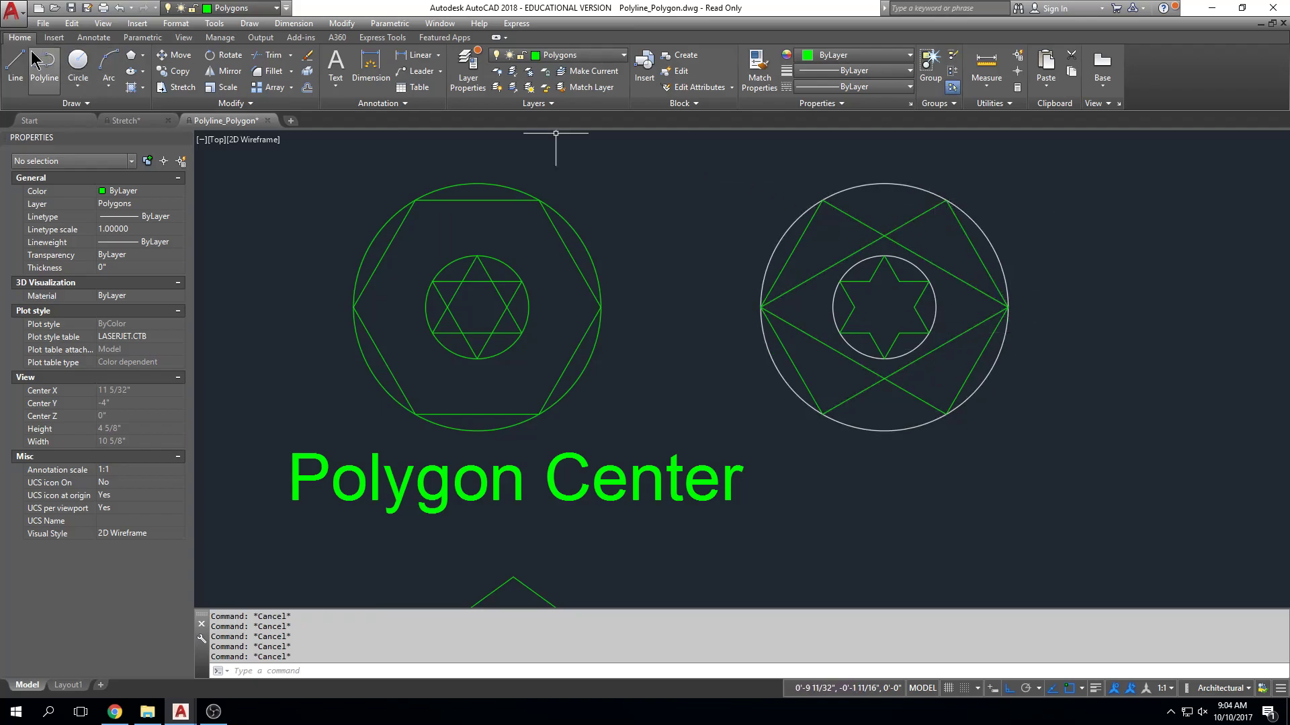
left_click(22, 65)
left_click(892, 230)
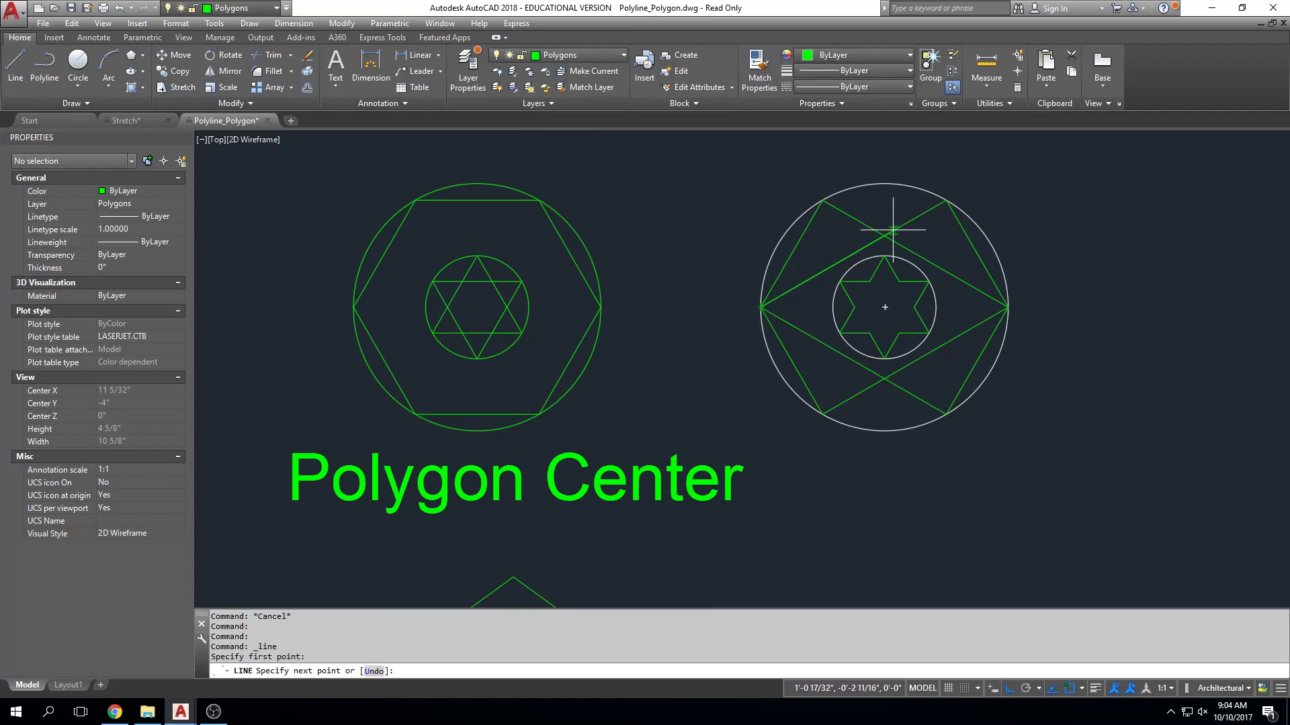
left_click(945, 200)
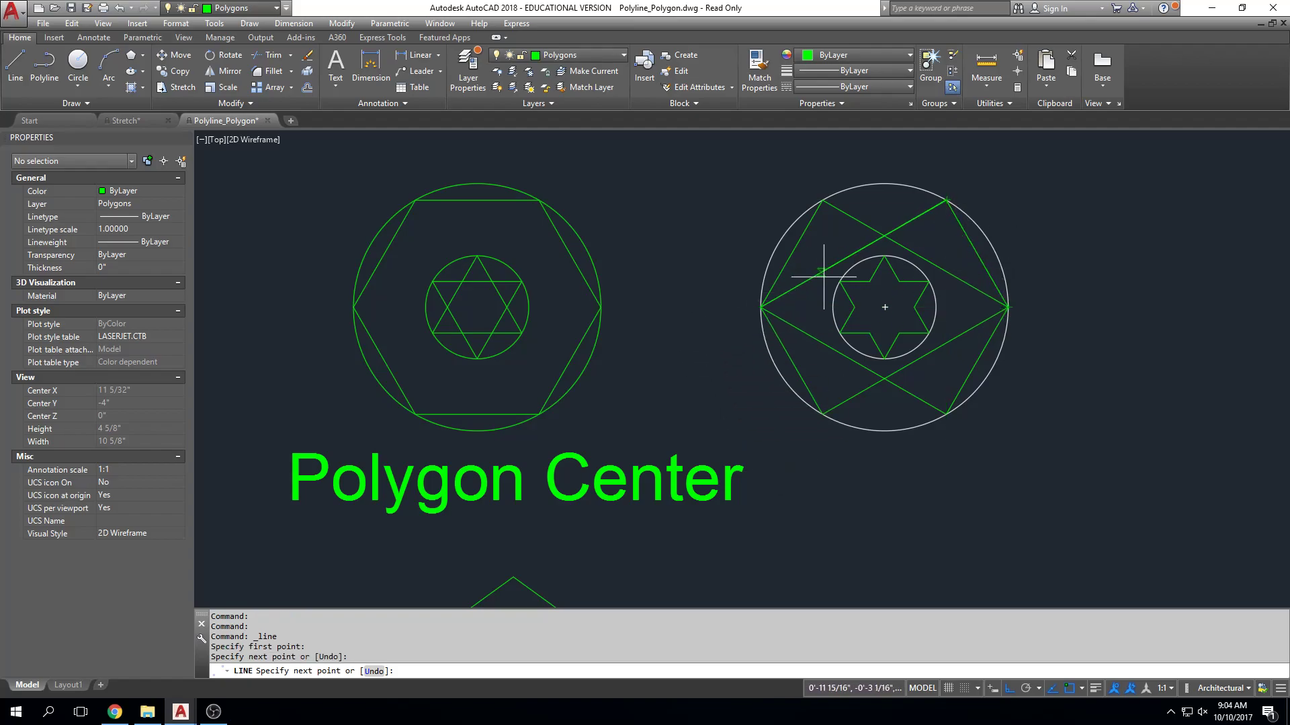
key("Escape")
key("Escape")
key("Escape")
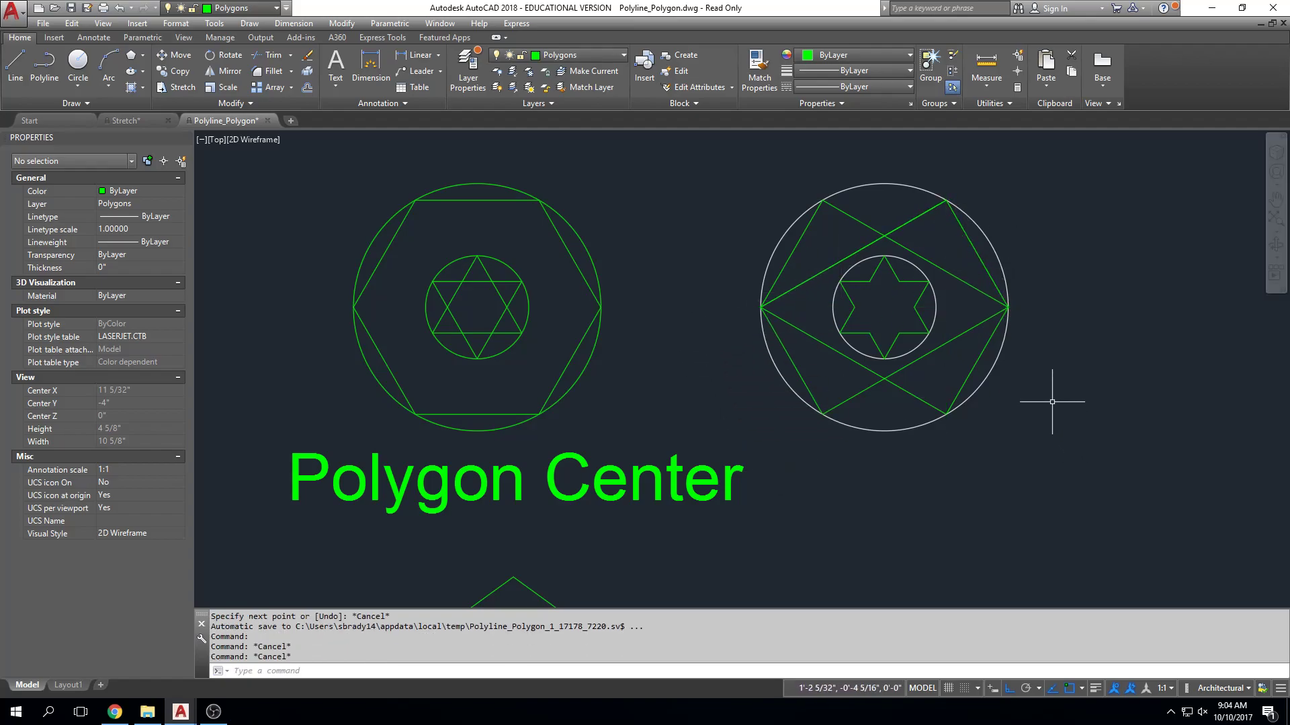
type("u")
key("Return")
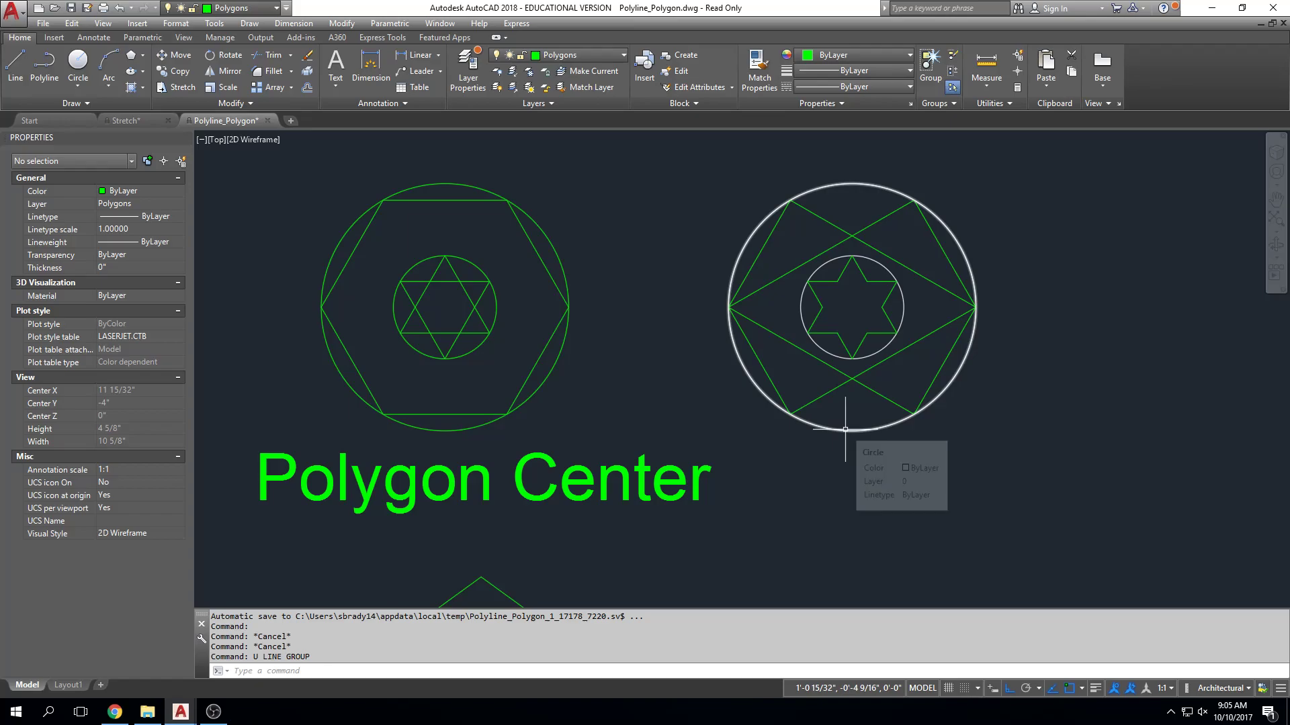
Draw a long horizontal line in the empty area to the right of the white circles.
scroll(813, 352, "down", 5)
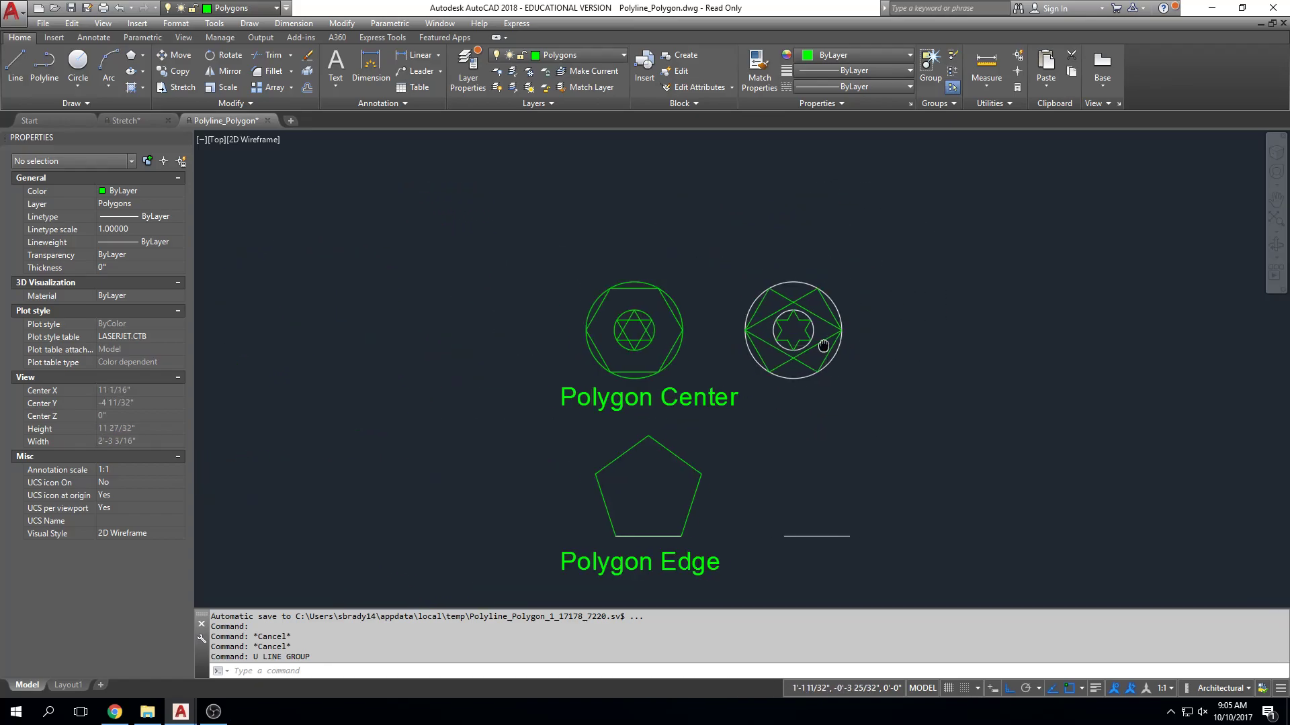
scroll(826, 368, "up", 2)
type("l")
key("Return")
left_click(762, 302)
left_click(1195, 304)
key("Escape")
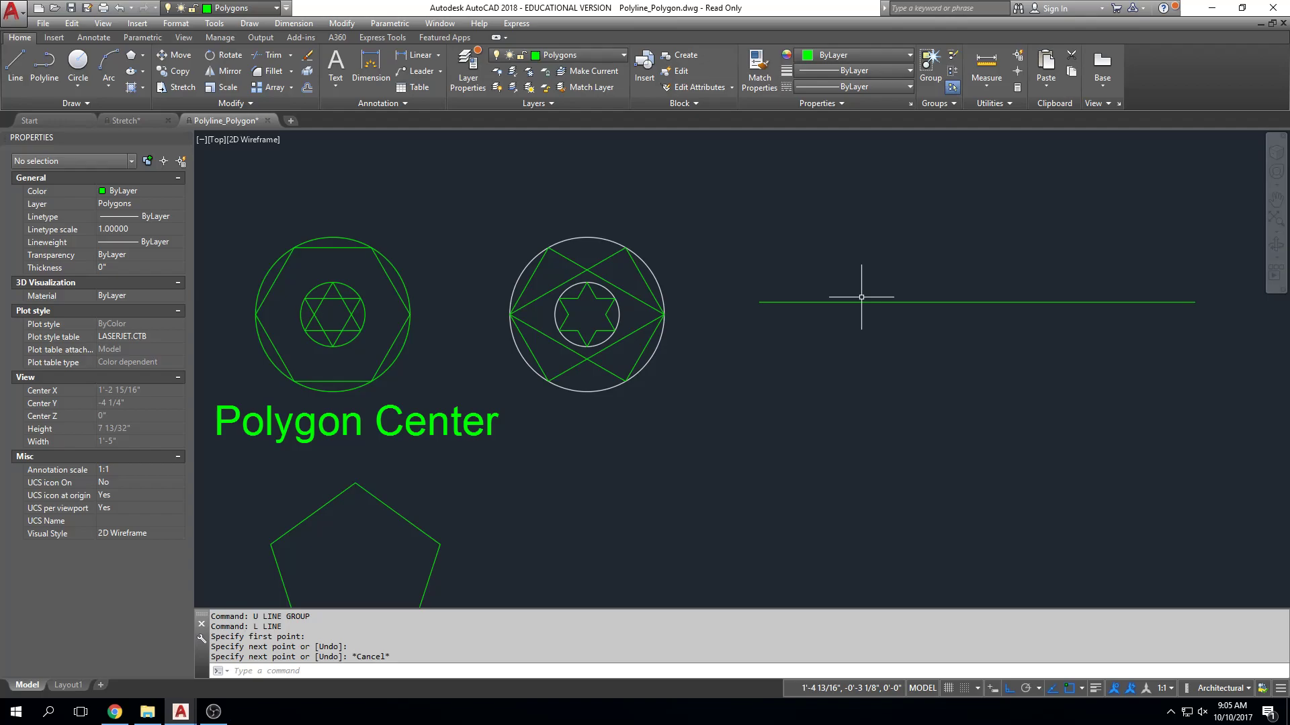
key("Escape")
key("Escape")
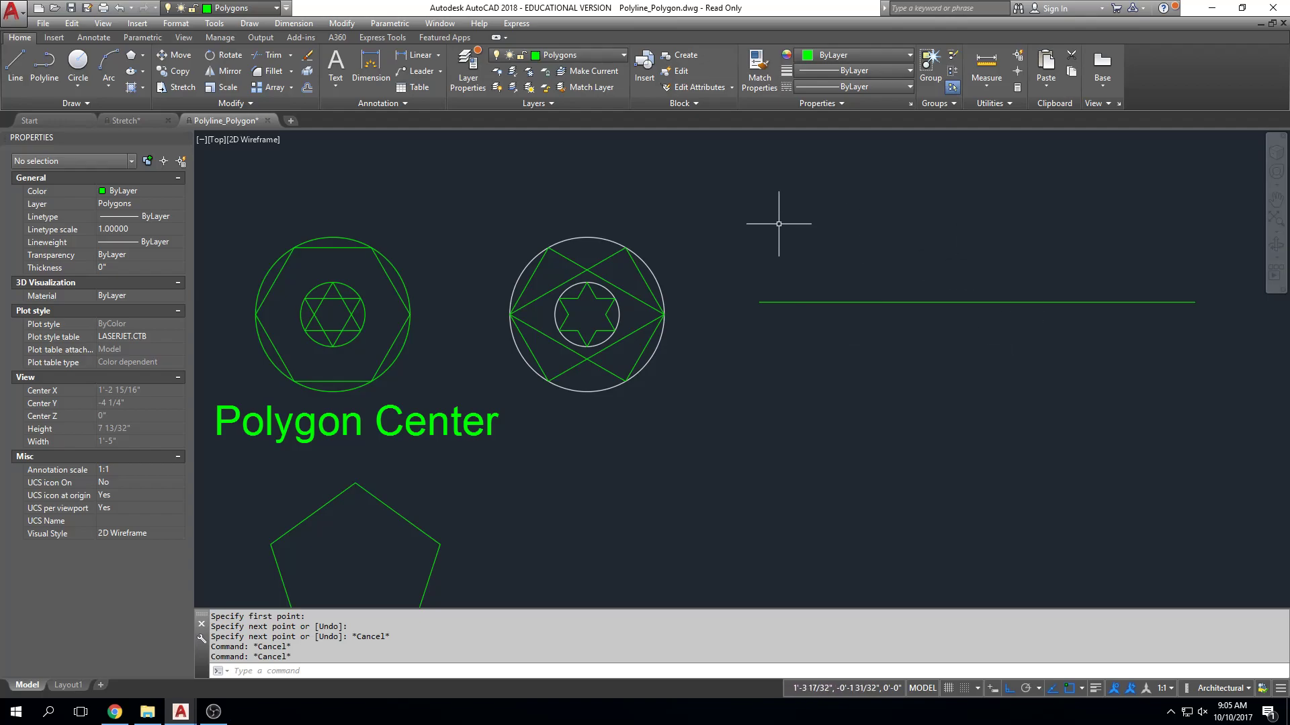
middle_click_drag(861, 272, 829, 267)
middle_click_drag(983, 161, 937, 156)
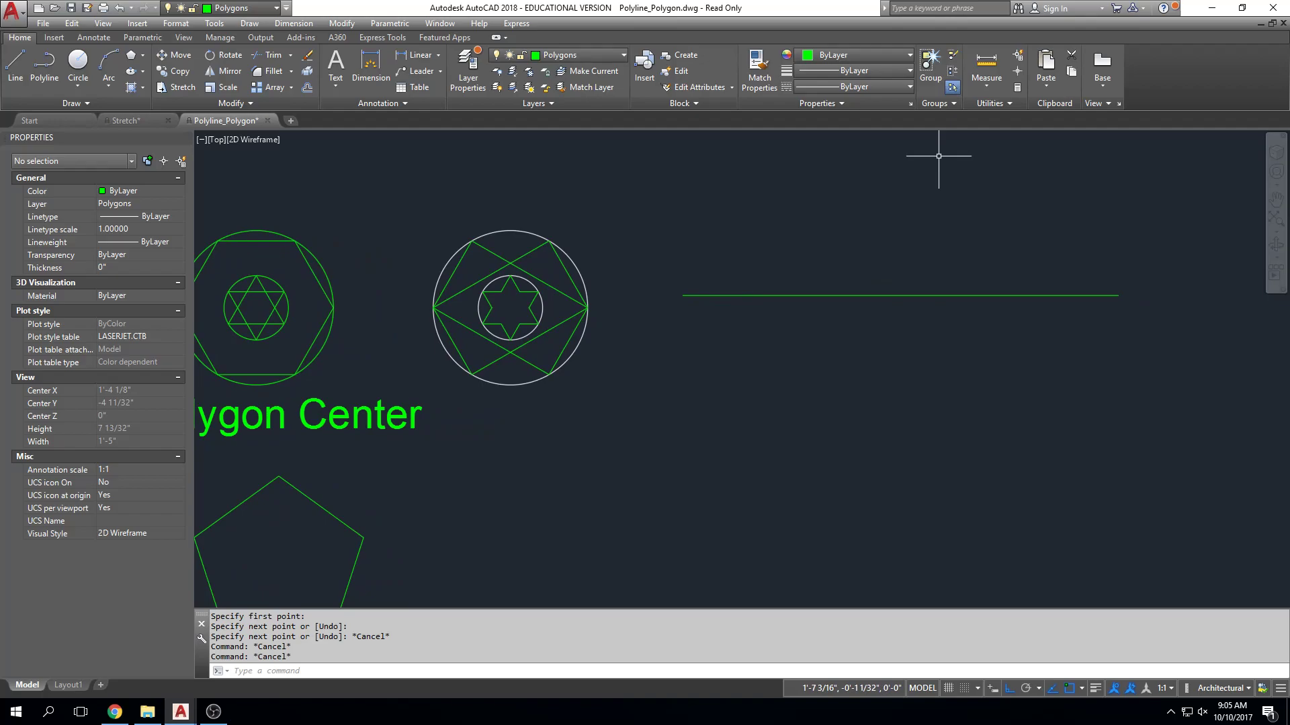
scroll(728, 356, "down", 3)
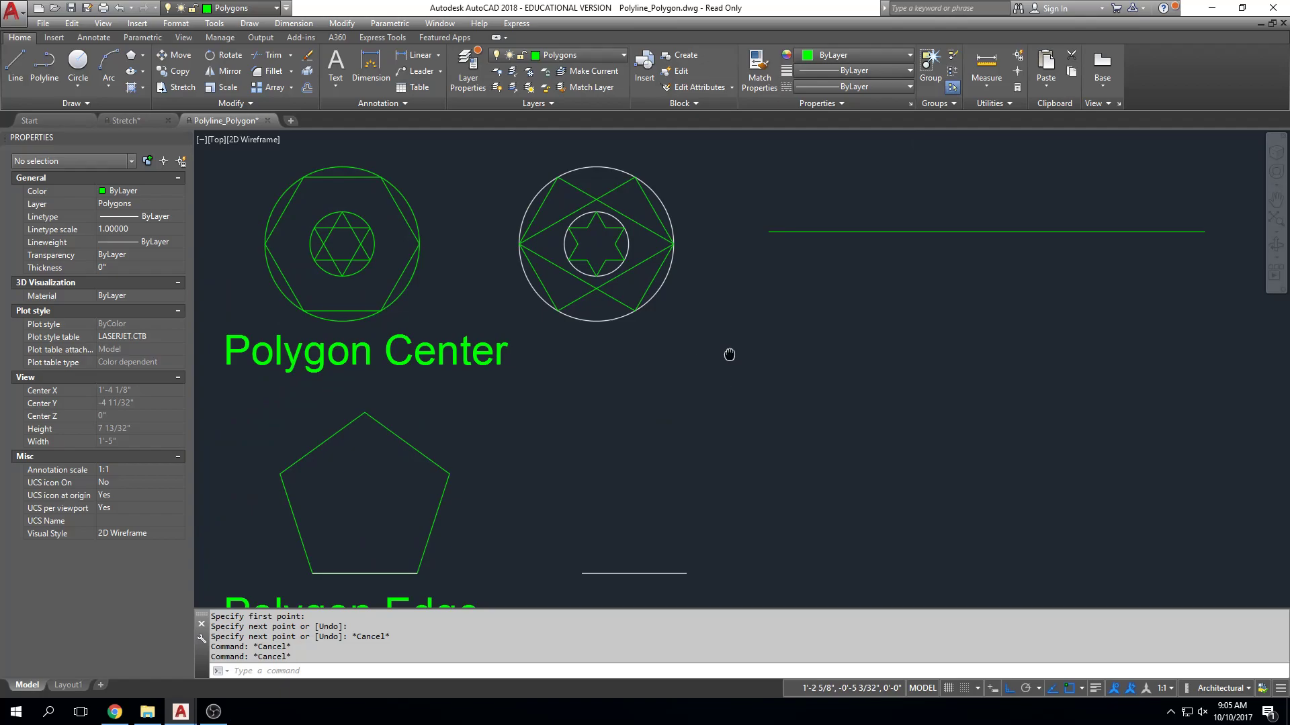
middle_click_drag(729, 354, 705, 353)
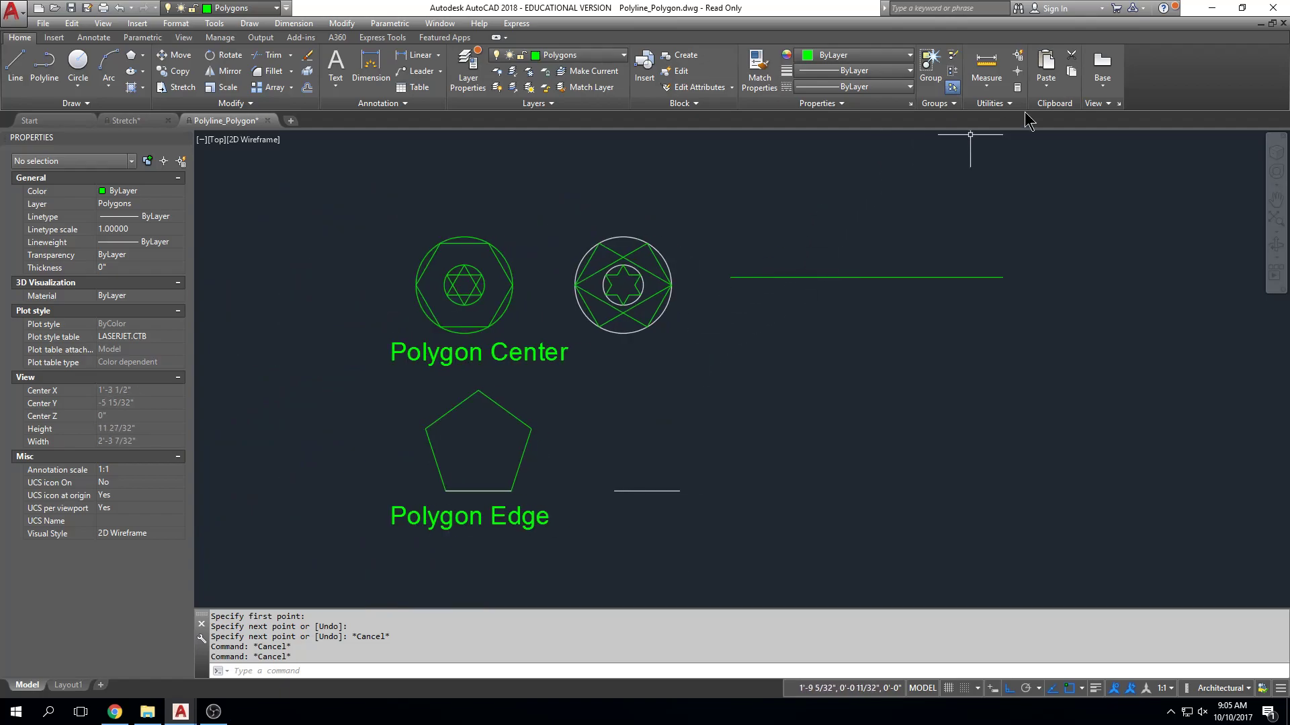
left_click(953, 104)
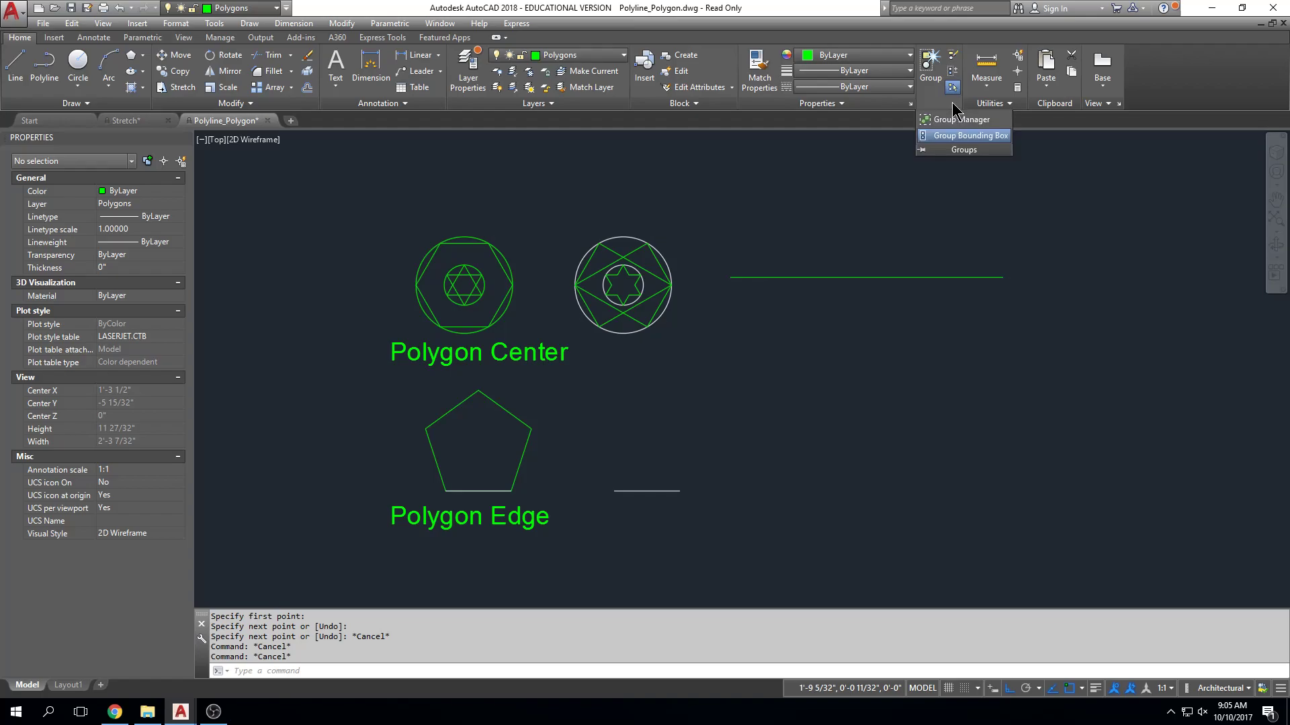
left_click(989, 103)
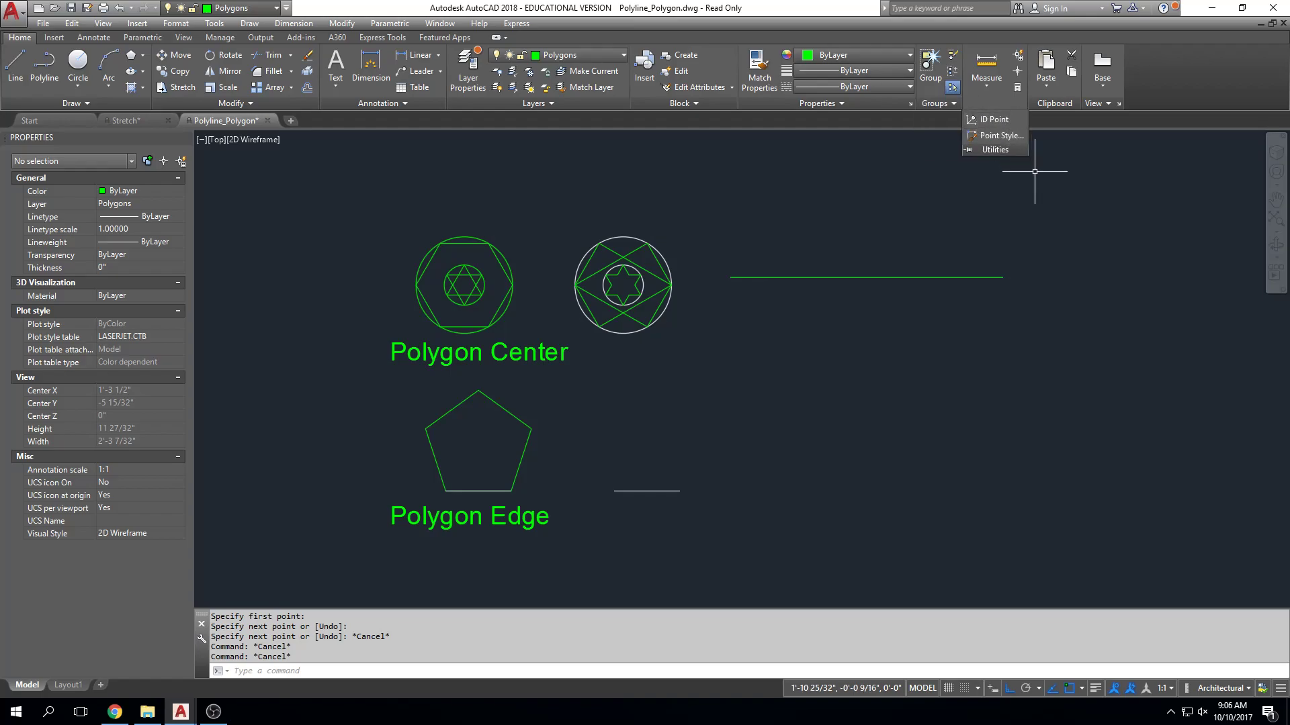
key("Escape")
key("Escape")
key("Escape")
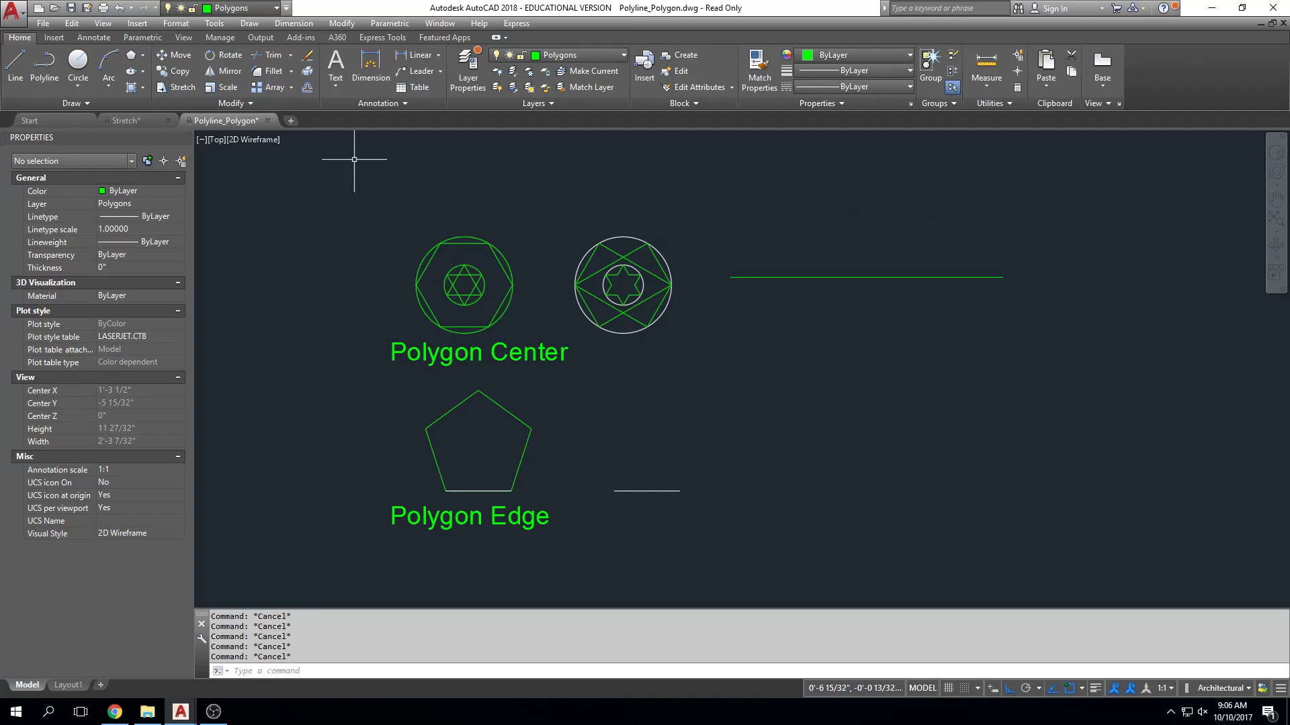
left_click(231, 103)
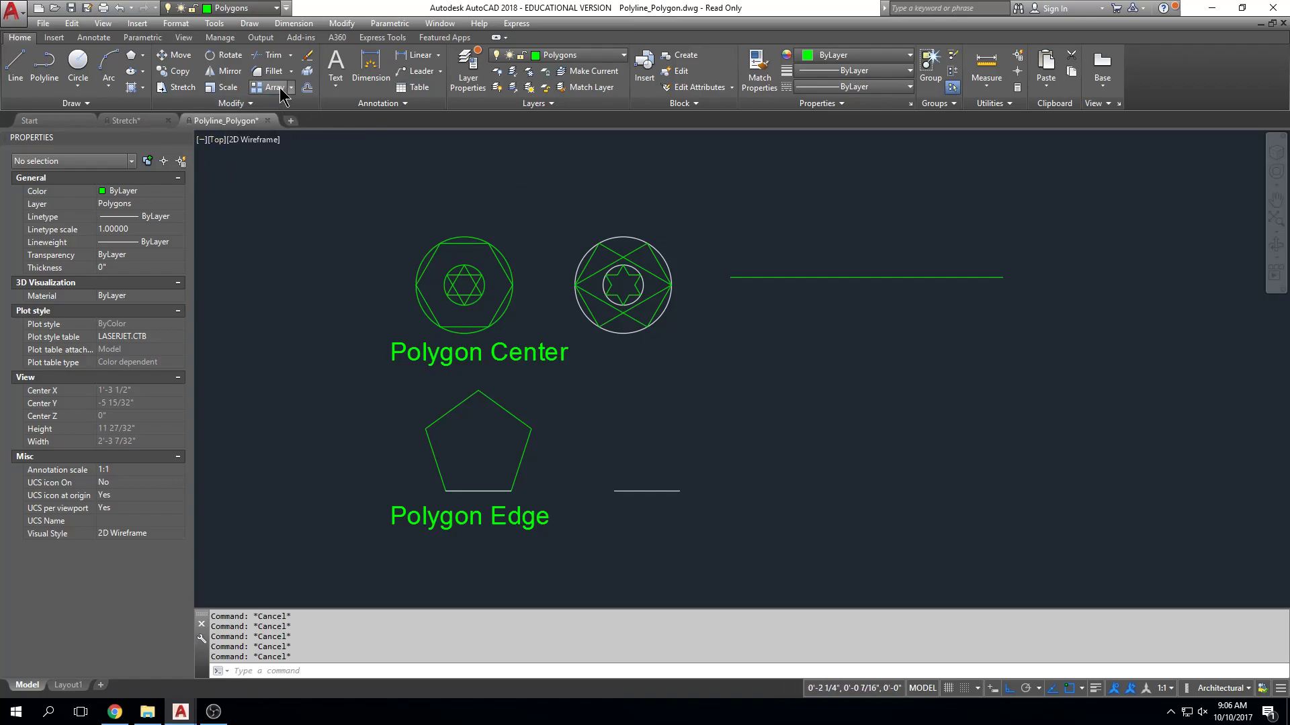
Look up the DIVIDE command in the program's Help and find where its tool is located.
key("F1")
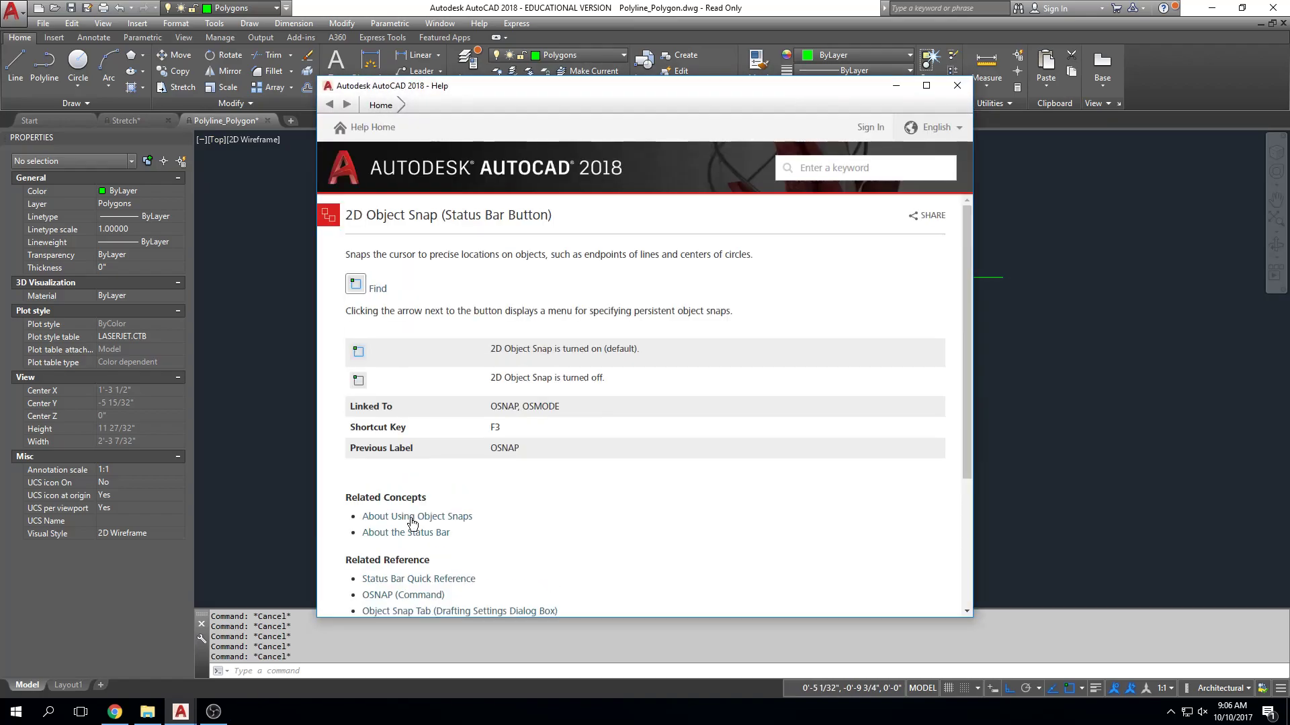
left_click(870, 168)
type("divide")
key("Return")
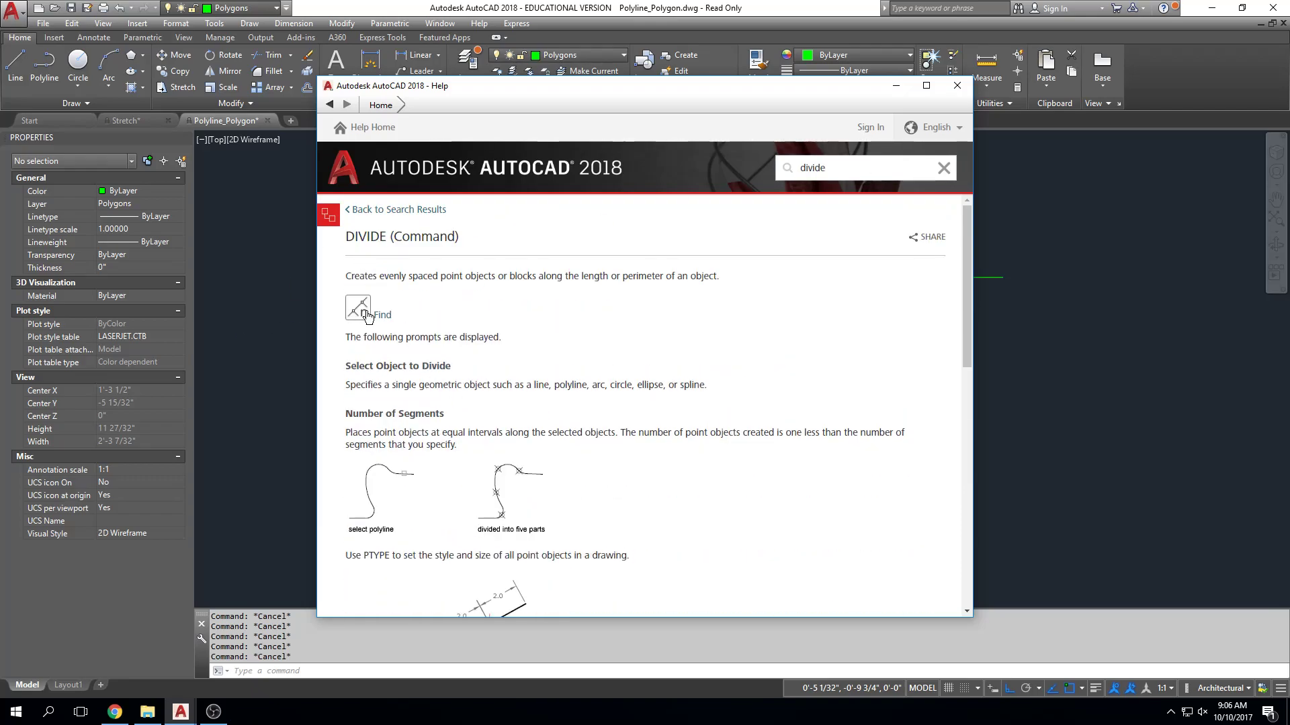
left_click(385, 320)
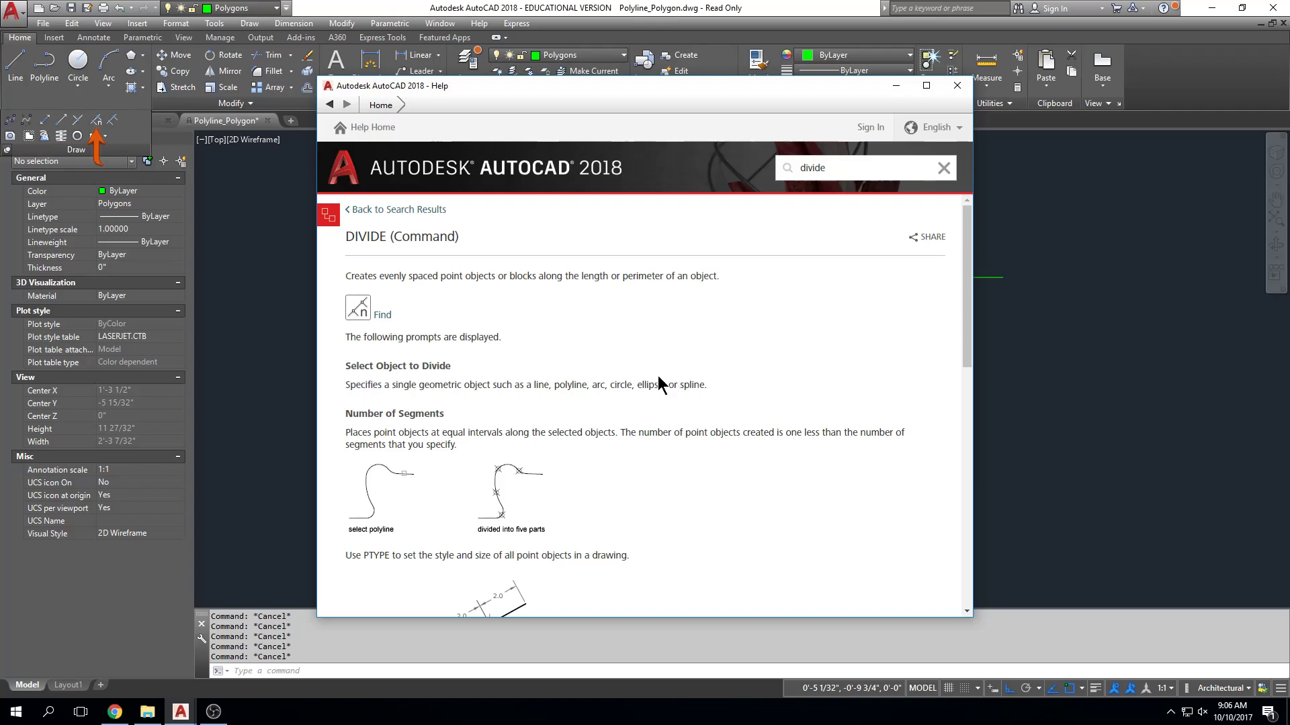
left_click(956, 86)
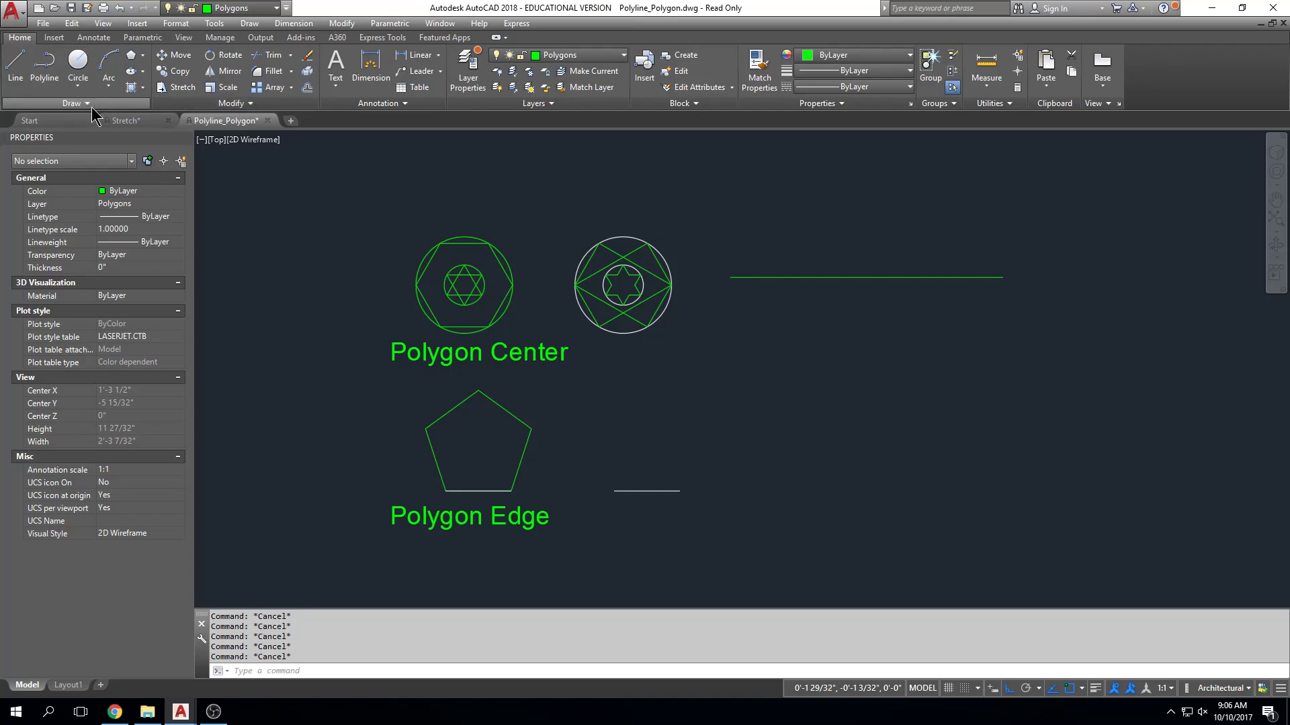
left_click(119, 103)
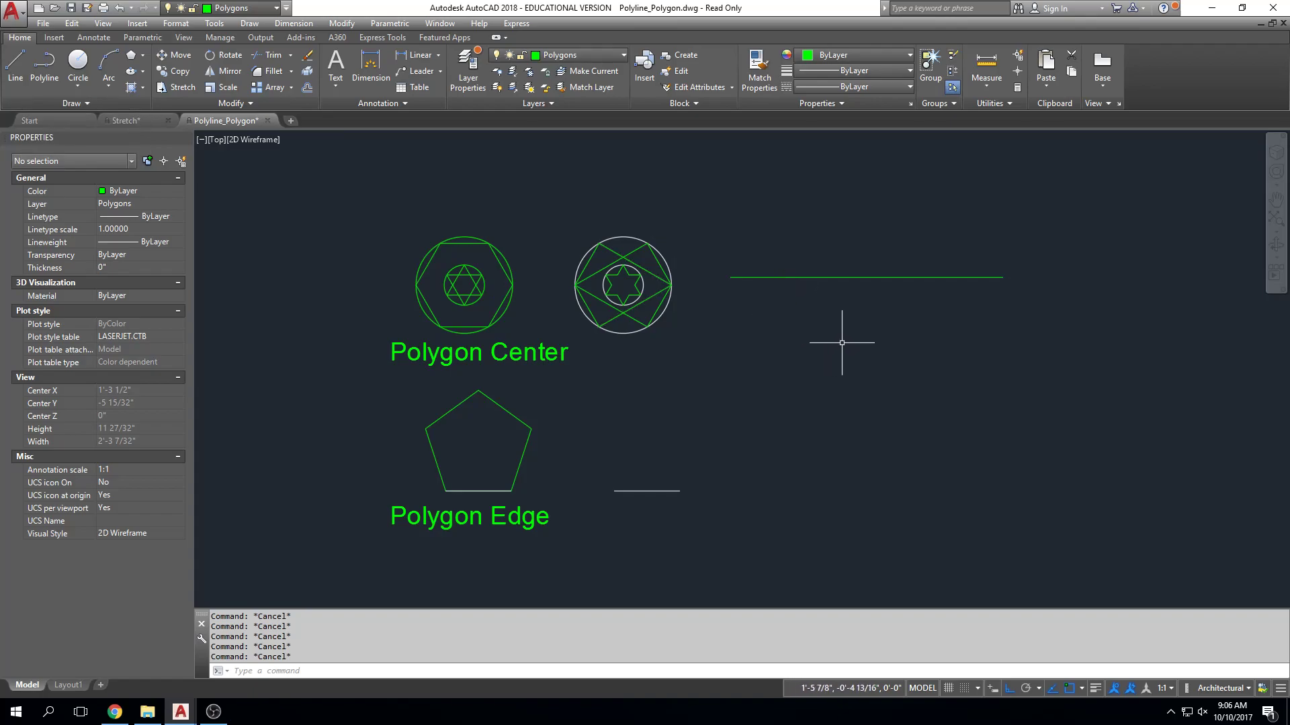
Divide the long horizontal line beside the white circles into 4 equal segments with the DIVIDE command.
type("divide")
key("Return")
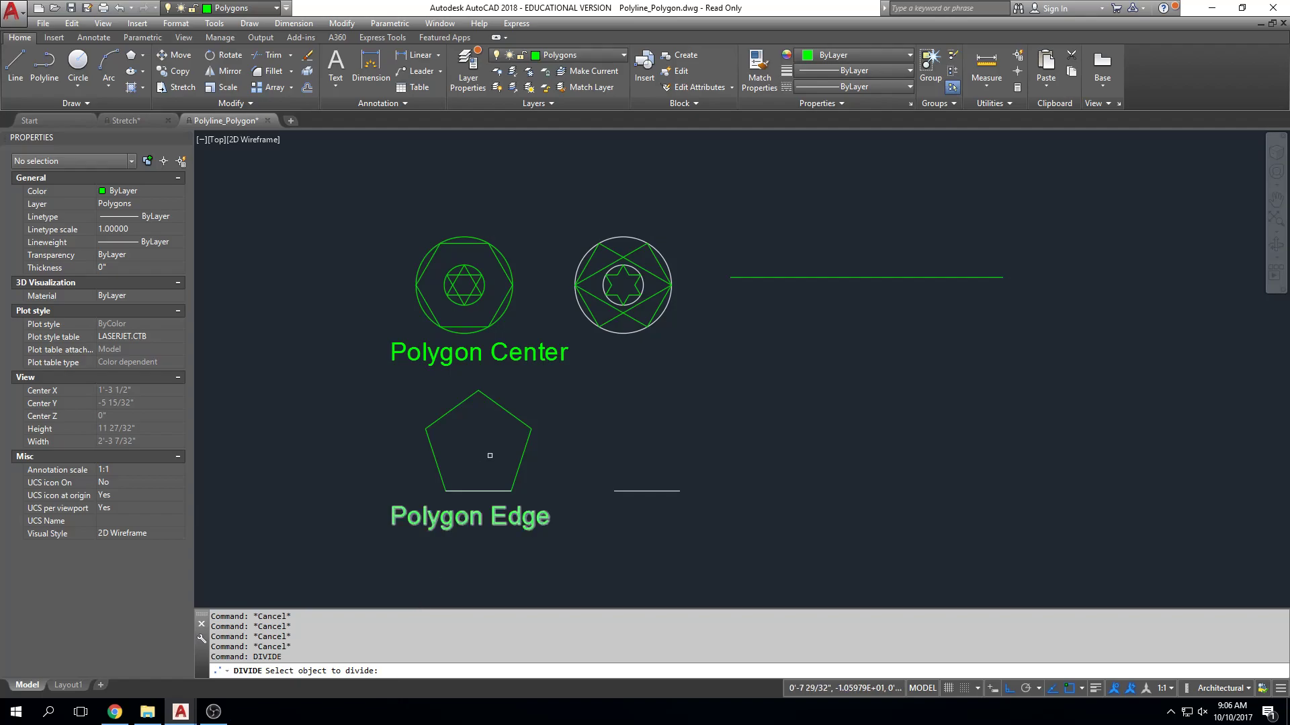
left_click(872, 277)
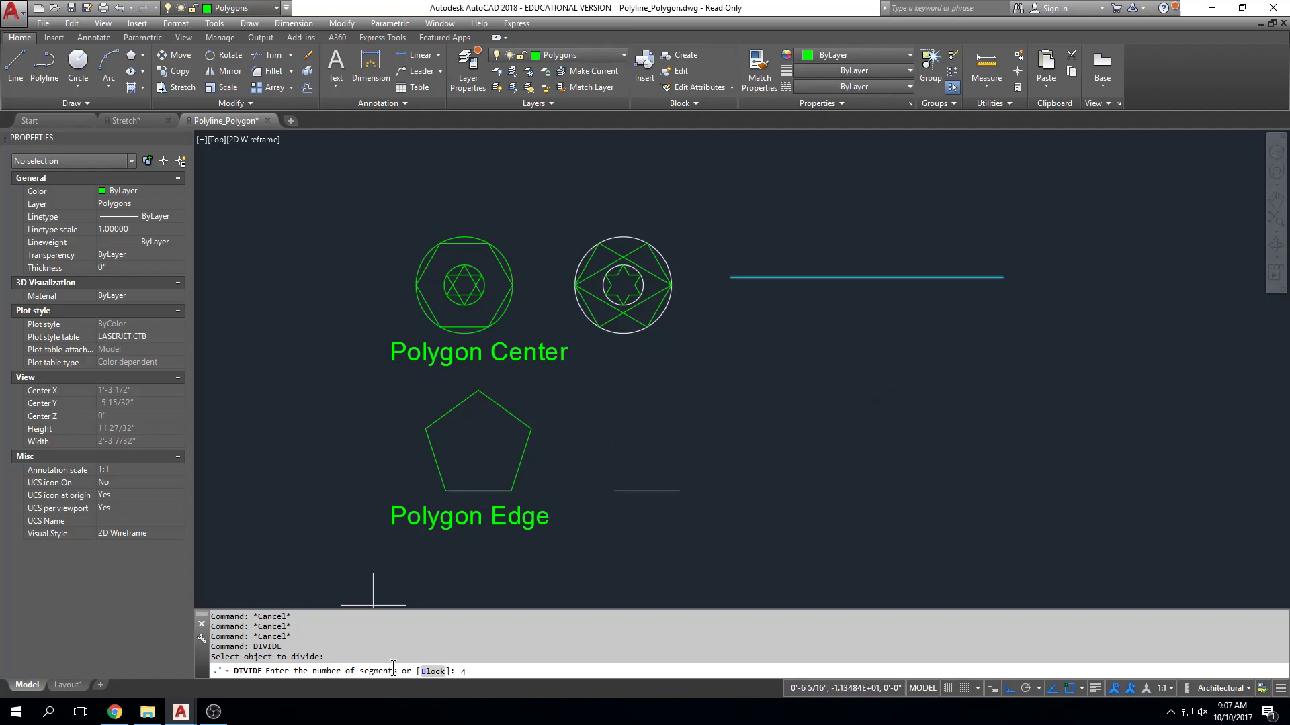
key("Return")
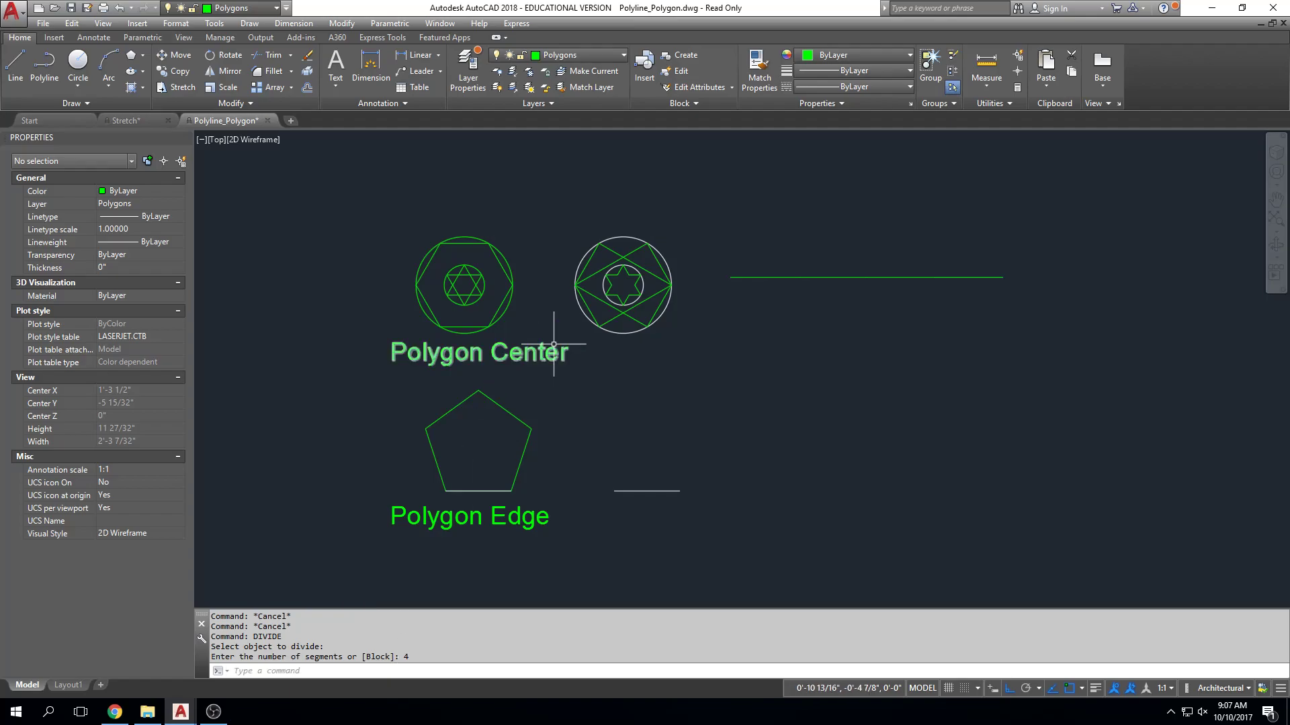
Select only the division points along the horizontal line to view their positions, and clear the selection.
scroll(884, 287, "up", 4)
middle_click_drag(964, 297, 857, 365)
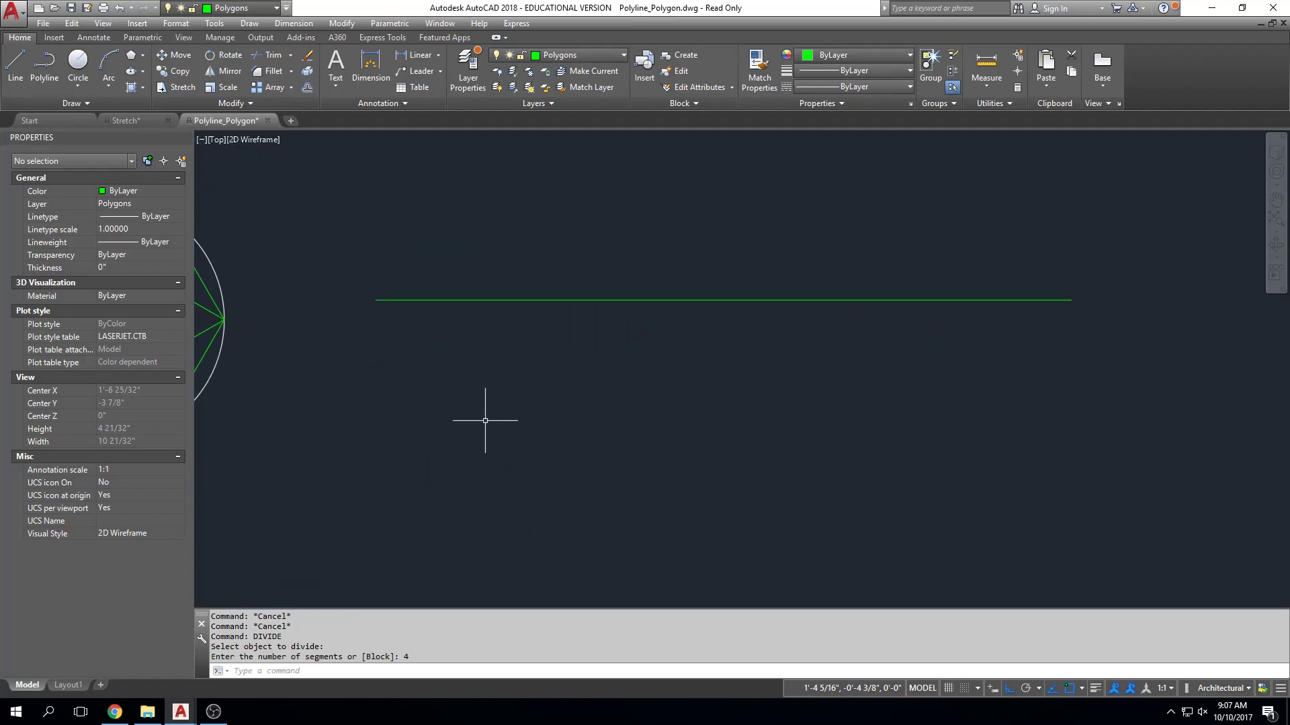
left_click(418, 299)
key("Escape")
left_click(400, 452)
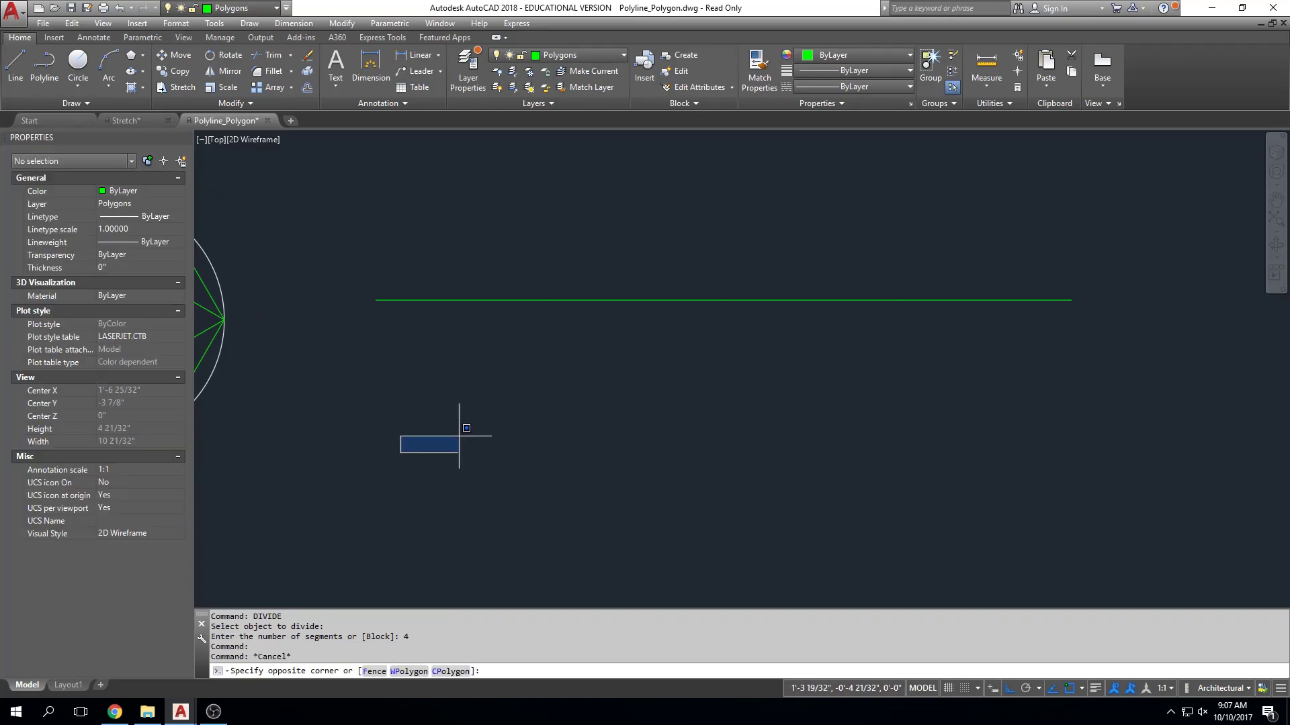
left_click(1025, 239)
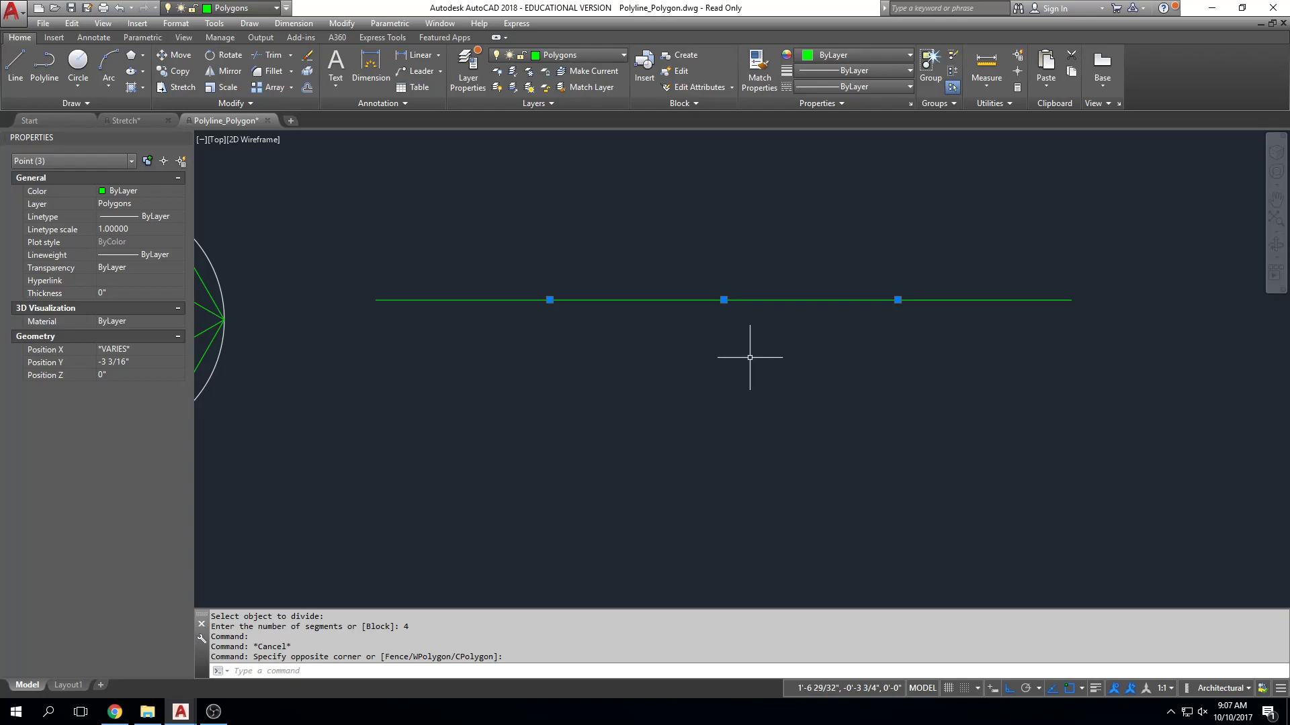
key("Escape")
key("Escape")
key("Escape")
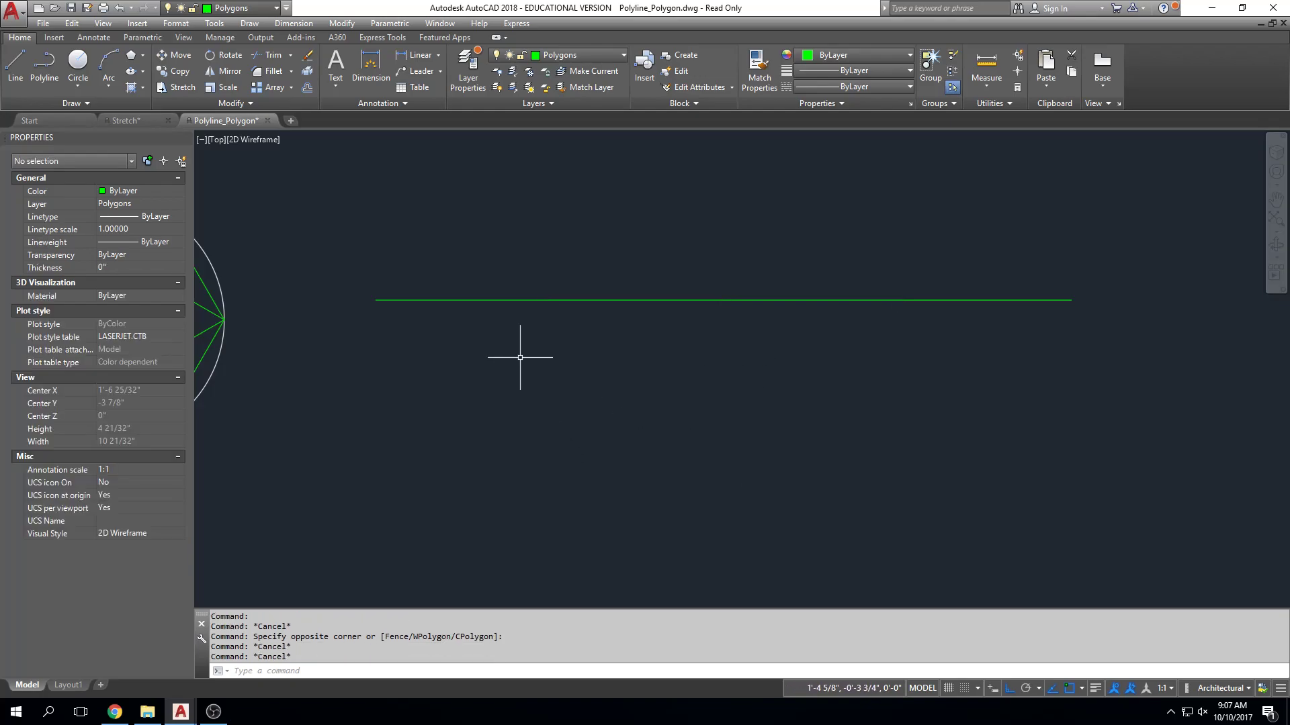
Draw vertical lines straight down from the first and second division points of the horizontal line, the second one shorter.
type("l")
key("Return")
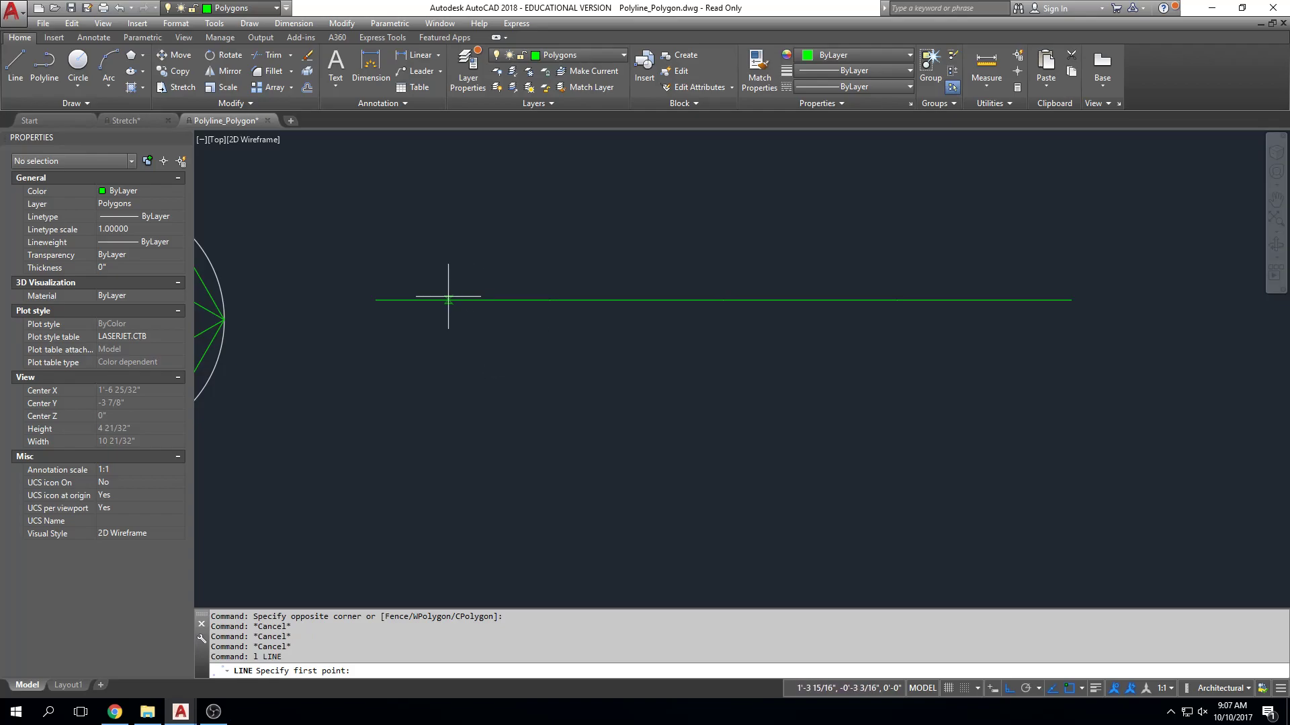
left_click(550, 300)
left_click(549, 433)
key("Escape")
key("Return")
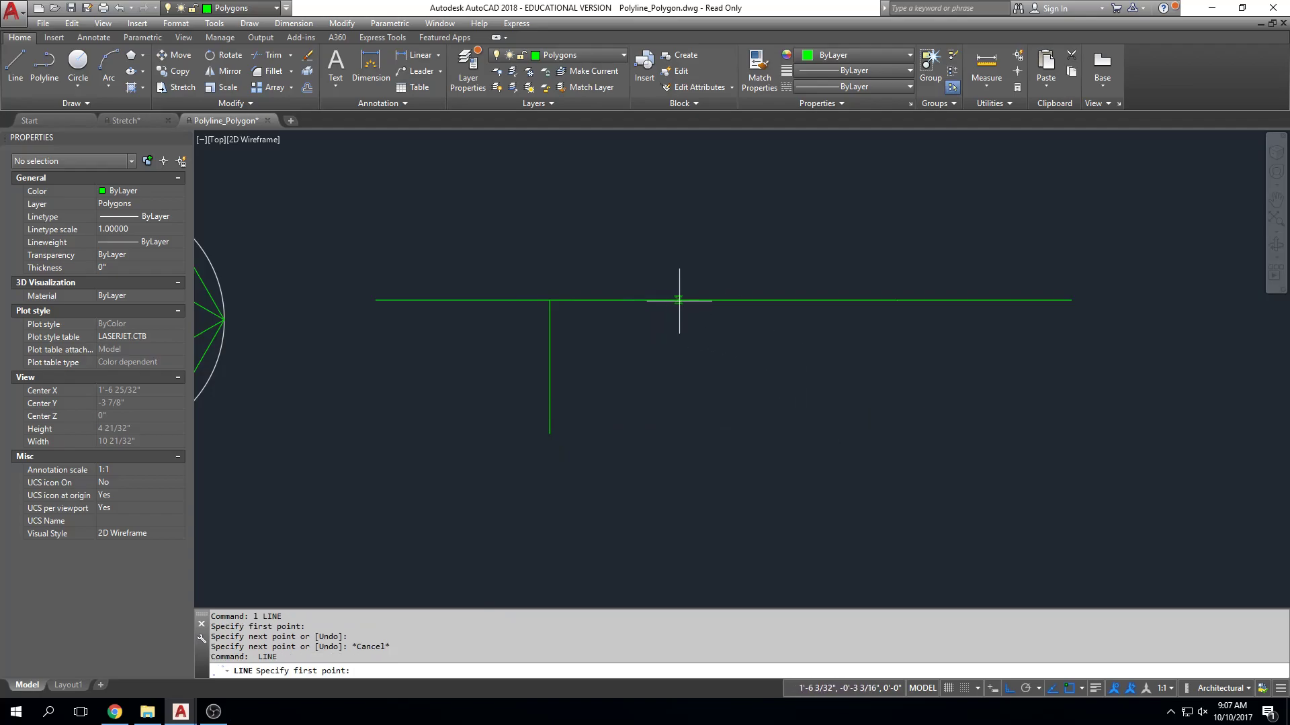
left_click(718, 301)
left_click(724, 396)
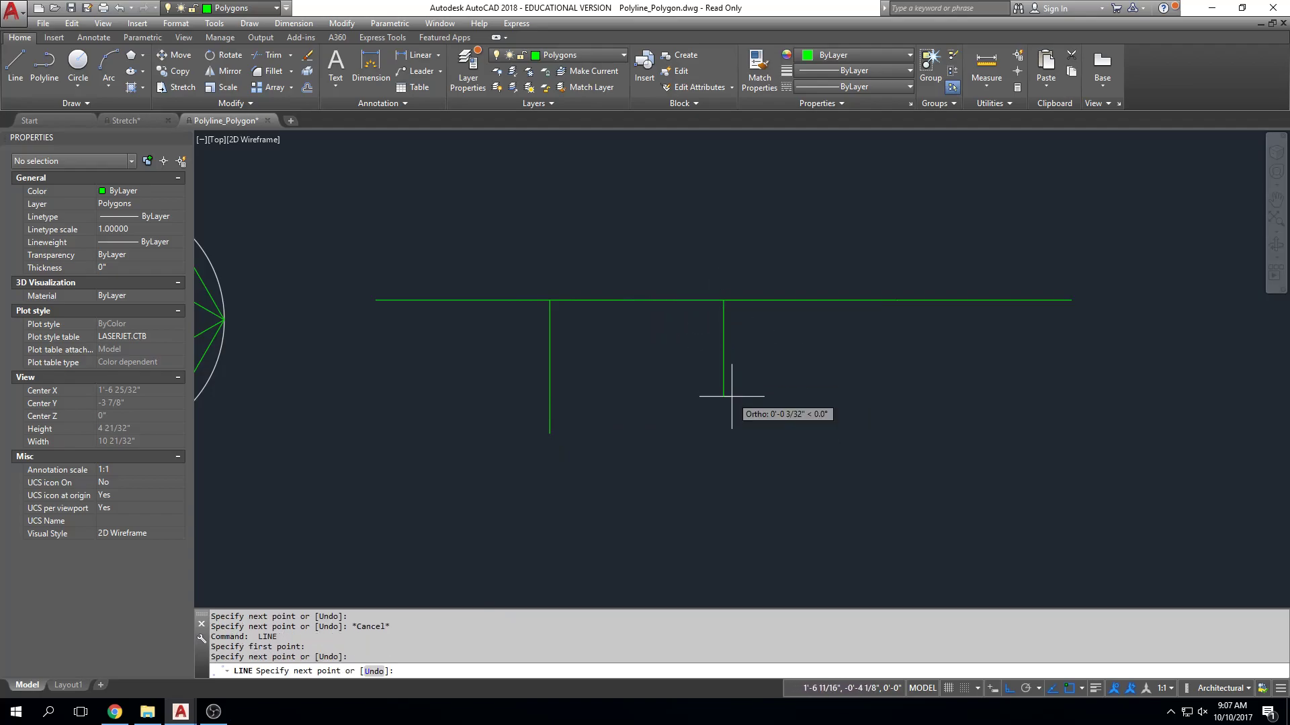
key("Escape")
Copy the whole white-circle figure from its top quadrant to the third division point on the horizontal line, with Ortho off.
middle_click_drag(533, 442, 884, 448)
key("Escape")
type("CO")
key("Return")
left_click(628, 183)
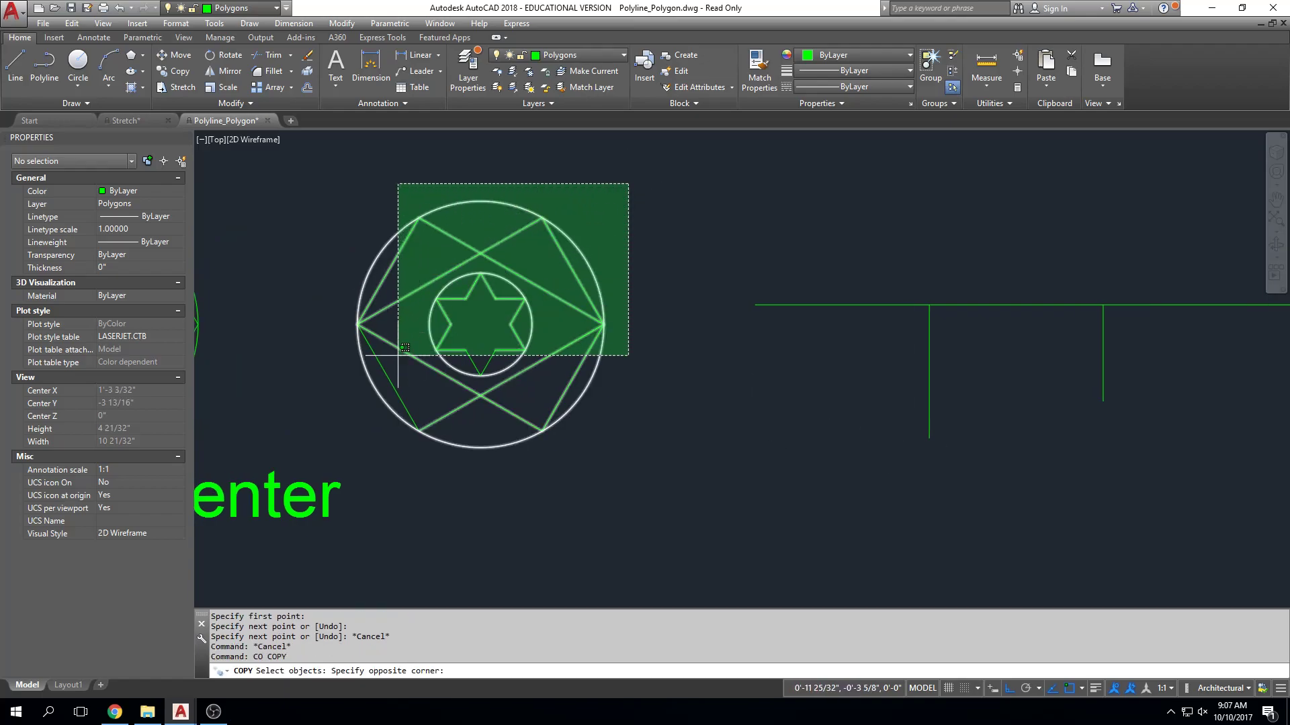
left_click(283, 487)
key("Return")
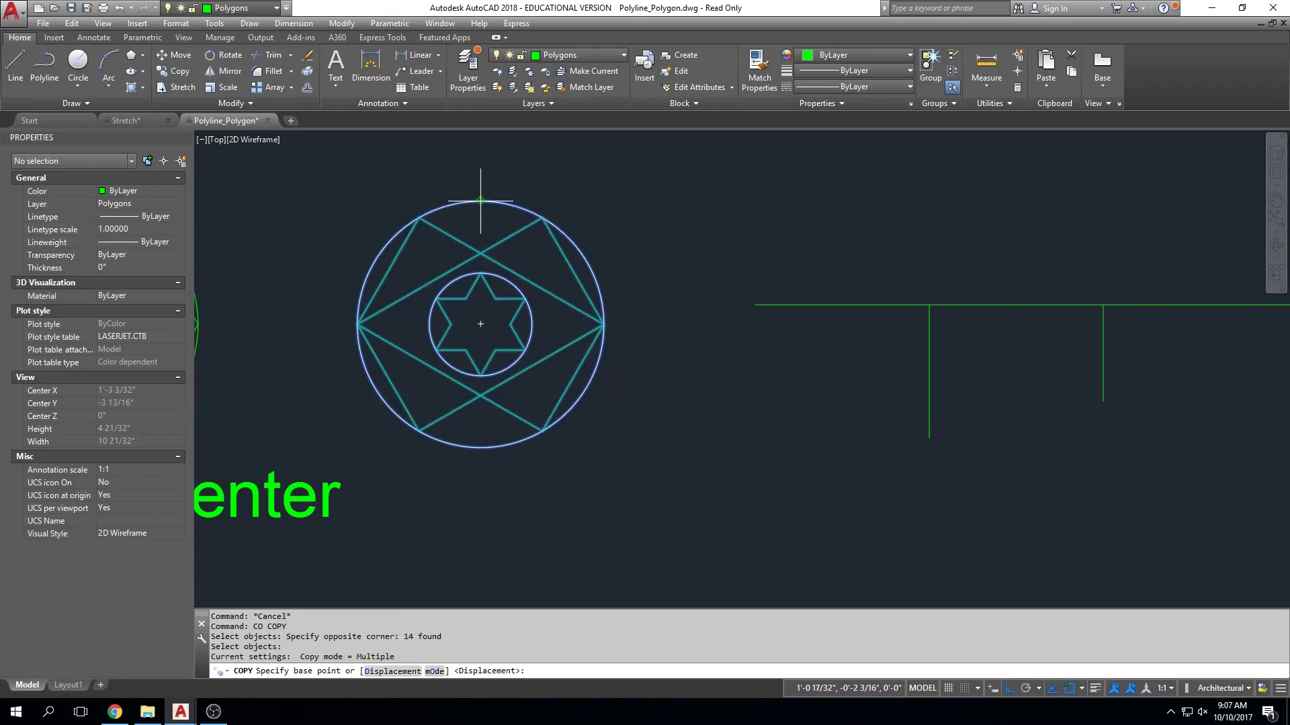
left_click(480, 201)
middle_click_drag(733, 317, 309, 322)
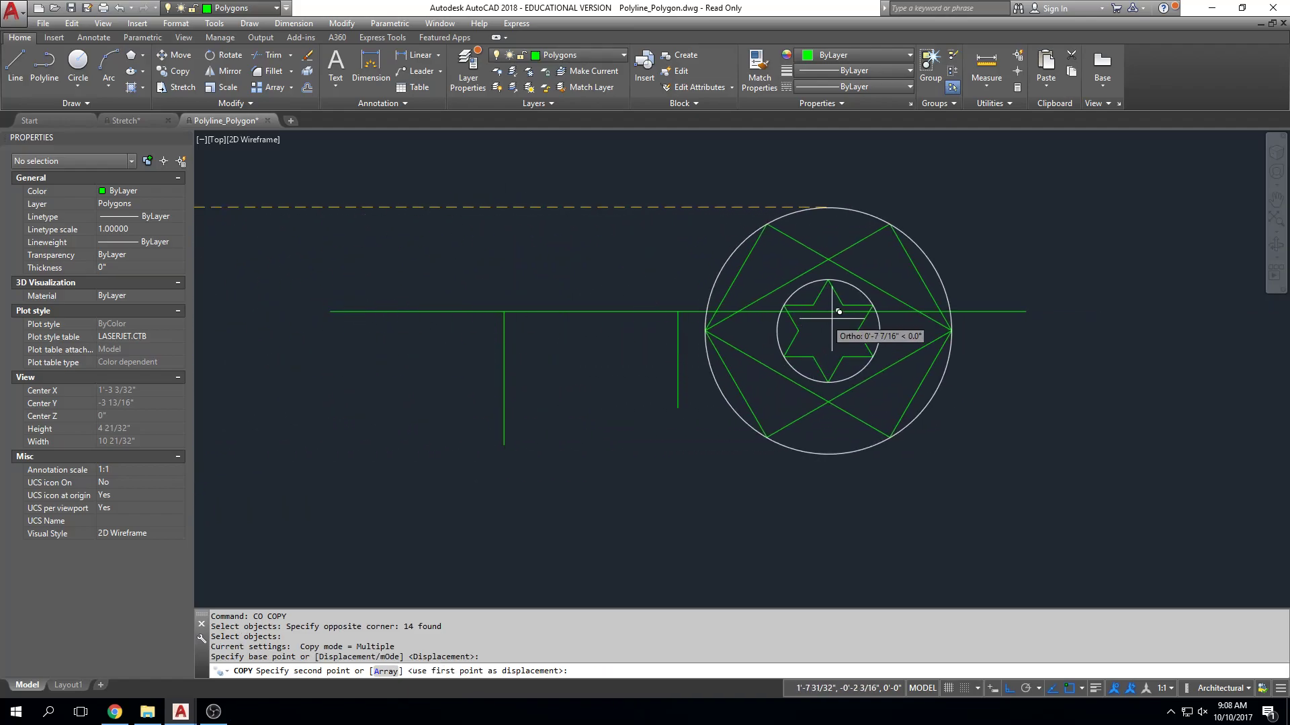
key("F8")
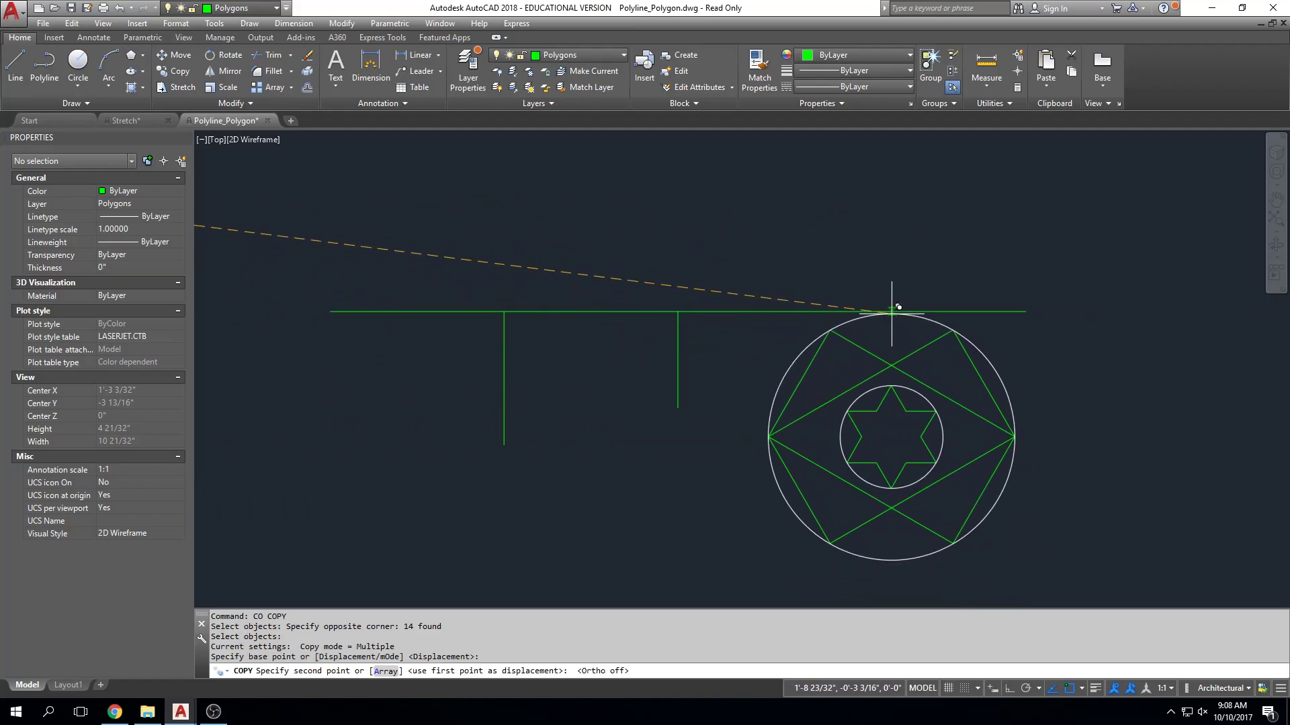
left_click(852, 311)
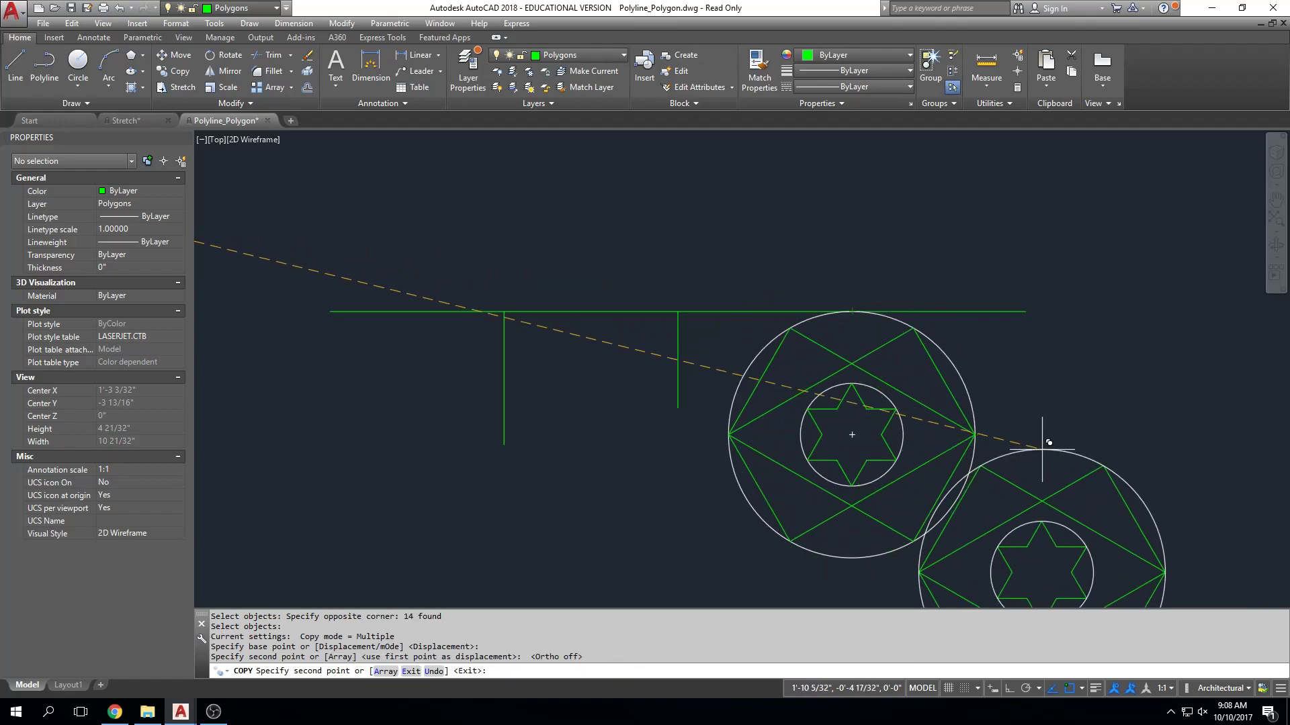
key("Escape")
scroll(971, 366, "down", 2)
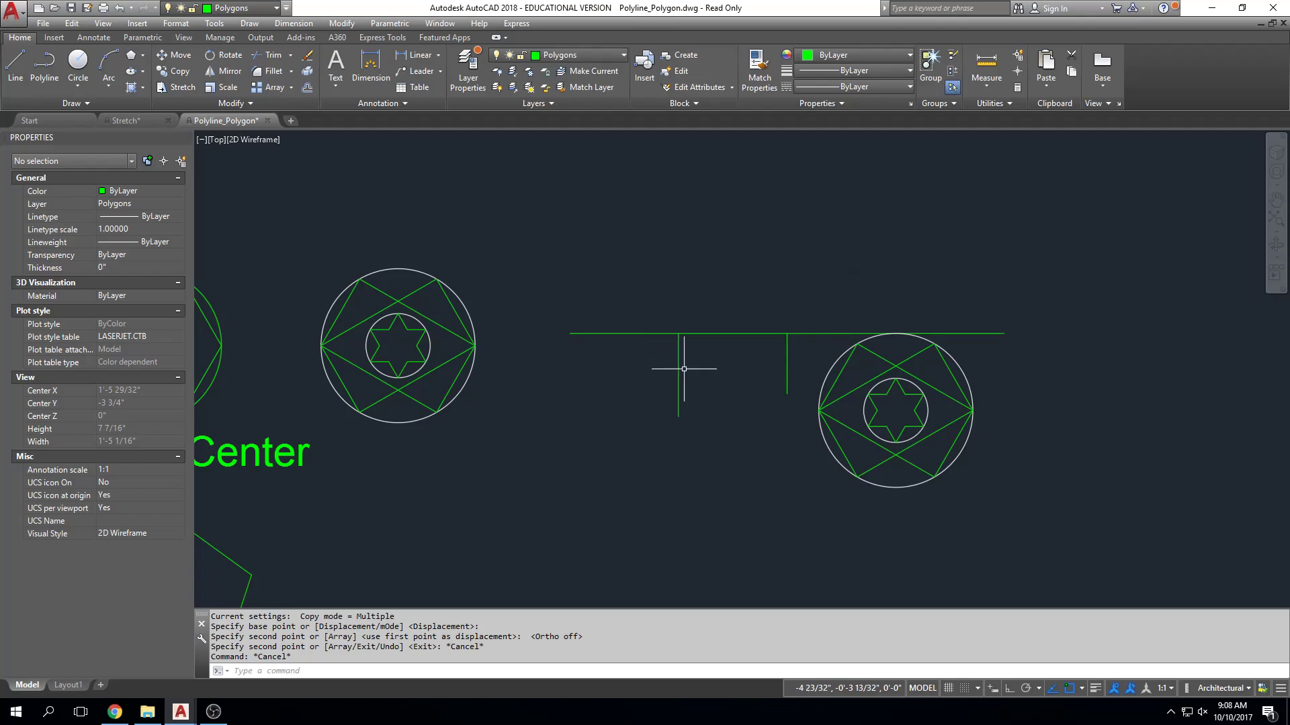
Select the division points again, examine the node where the first vertical line meets the horizontal line, and deselect.
key("Escape")
middle_click_drag(837, 437, 824, 437)
middle_click_drag(459, 403, 565, 398)
scroll(528, 348, "up", 2)
middle_click_drag(530, 351, 585, 366)
middle_click_drag(963, 381, 819, 377)
left_click(741, 371)
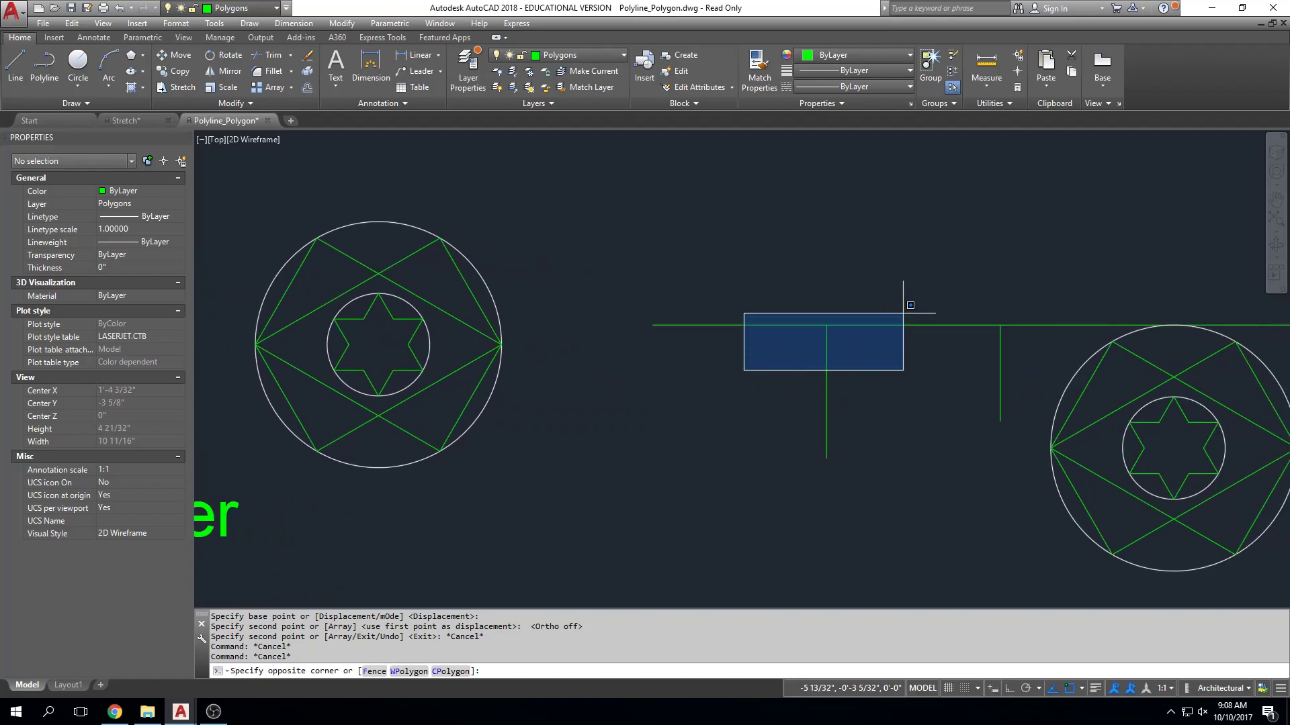
left_click(1232, 258)
scroll(827, 323, "up", 9)
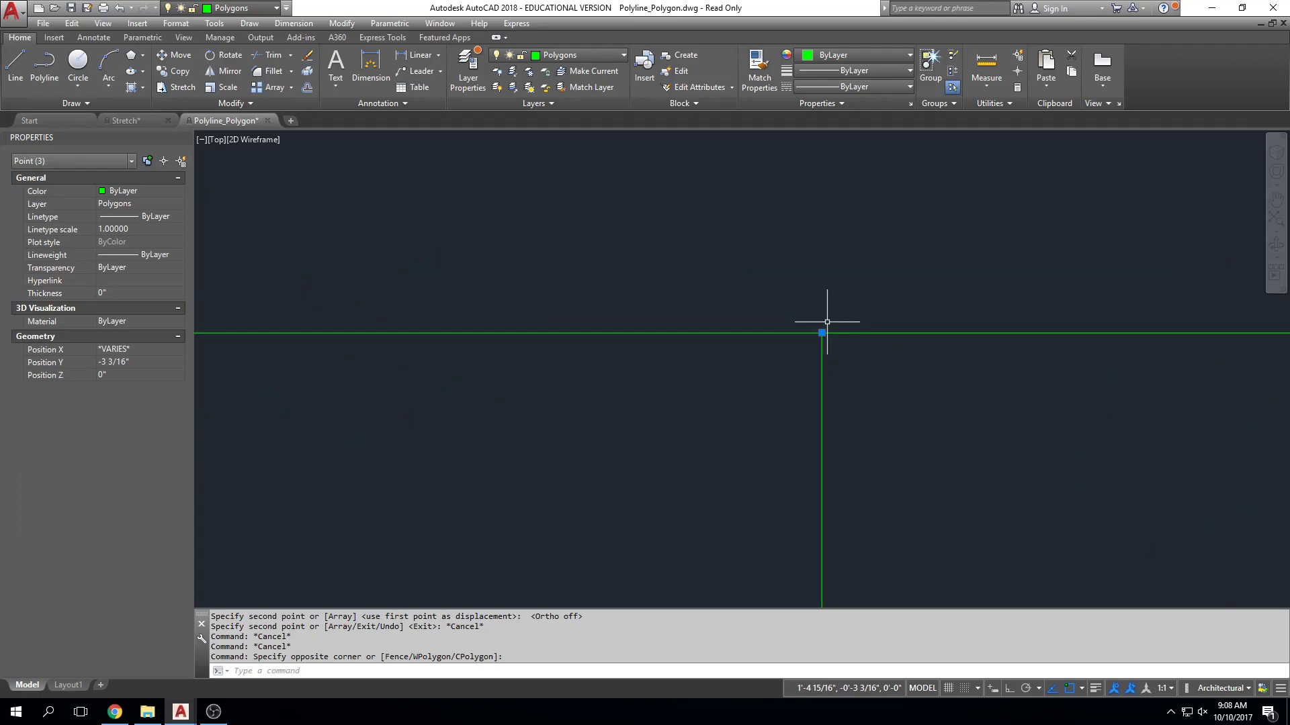
scroll(827, 323, "down", 7)
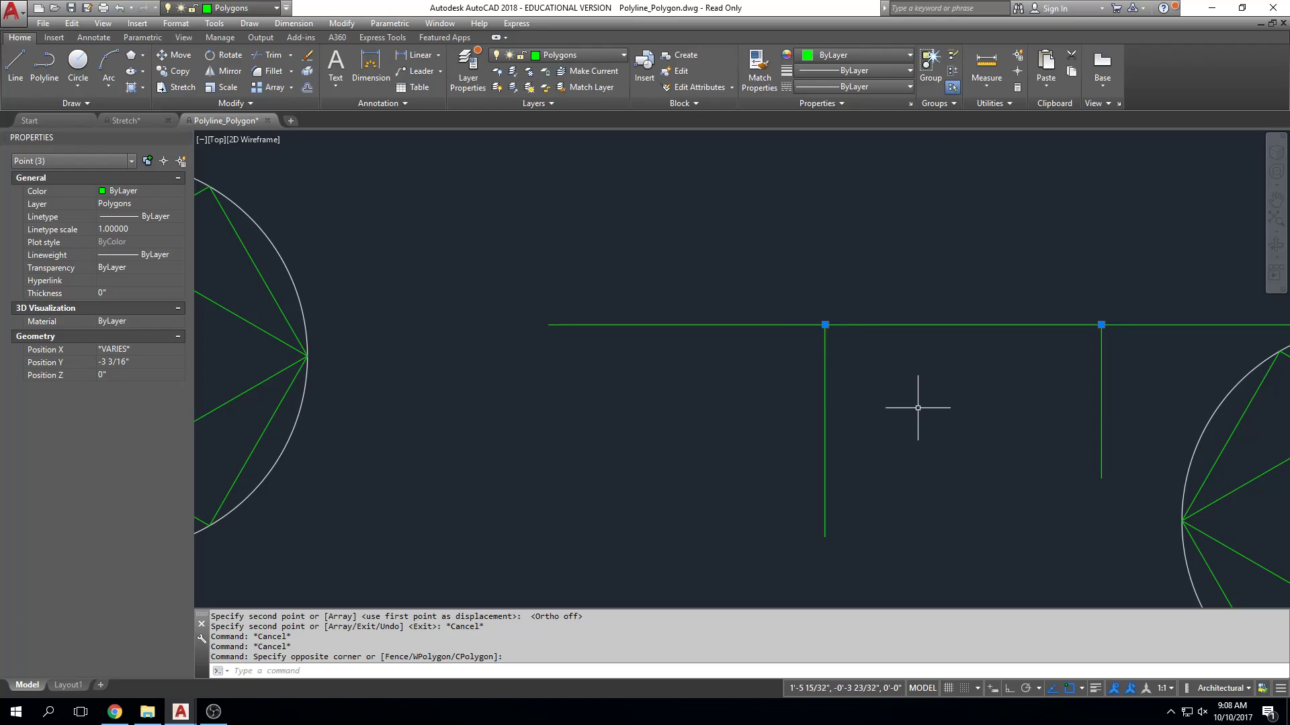
key("Escape")
key("Escape")
key("Escape")
key("Escape")
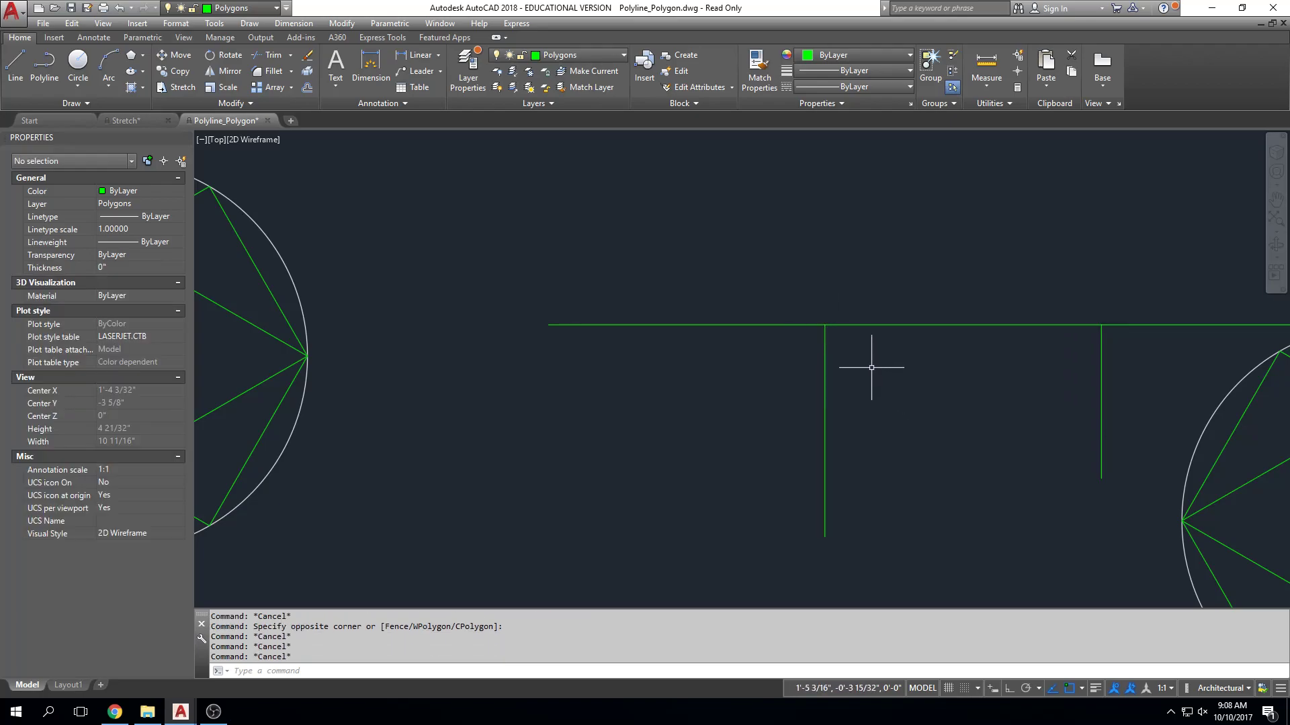
Set the point style to a circle around a dot so the division points show on the line.
scroll(864, 362, "down", 2)
middle_click_drag(853, 360, 681, 363)
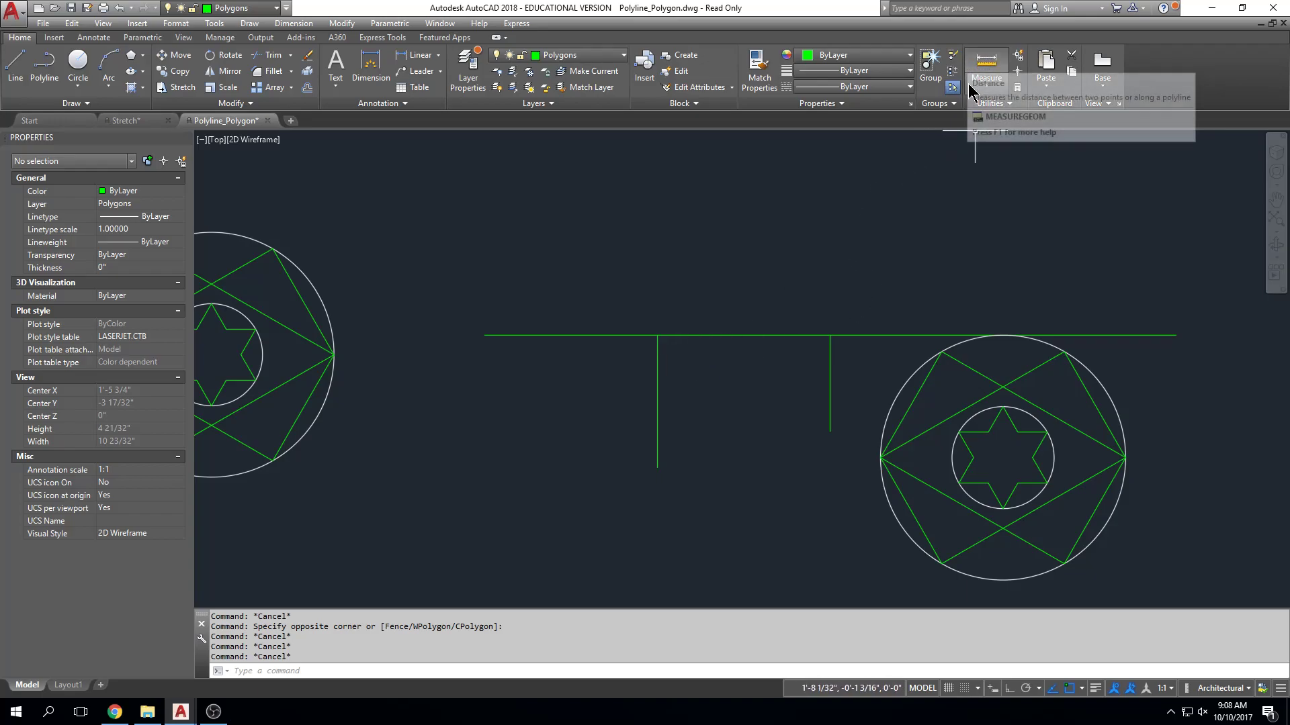
left_click(1009, 103)
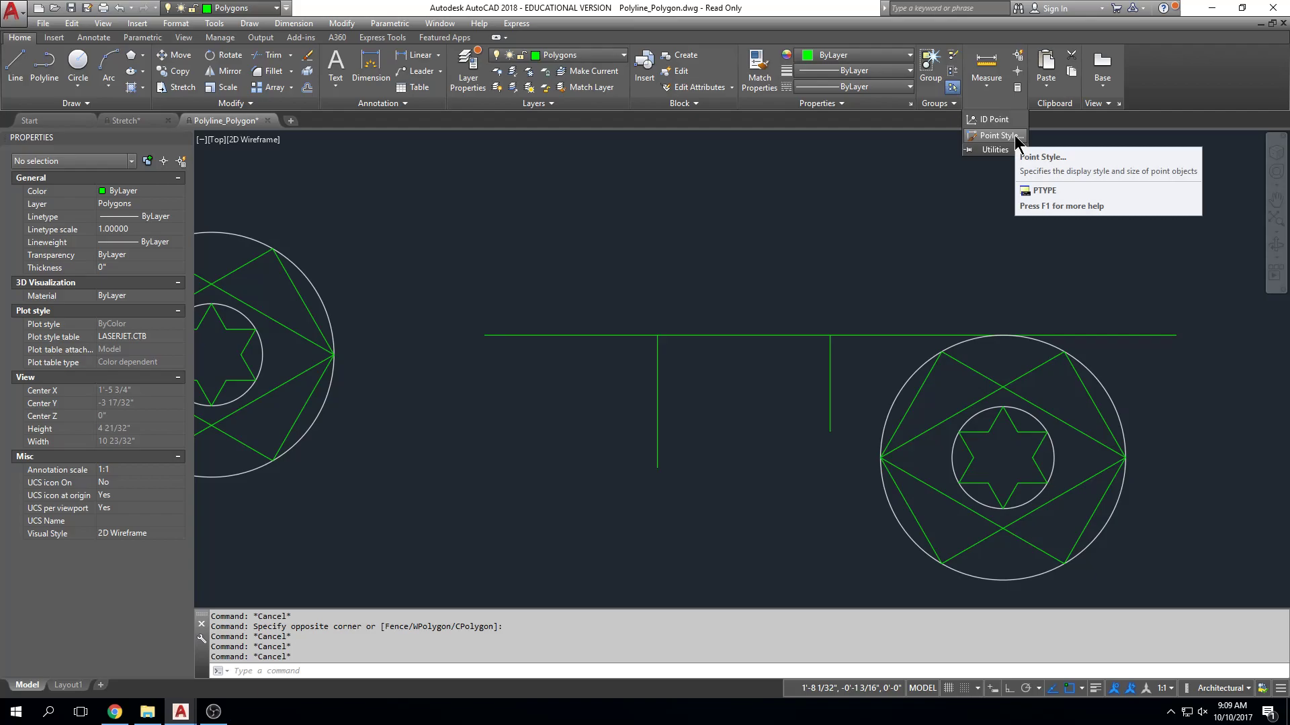
left_click(1001, 136)
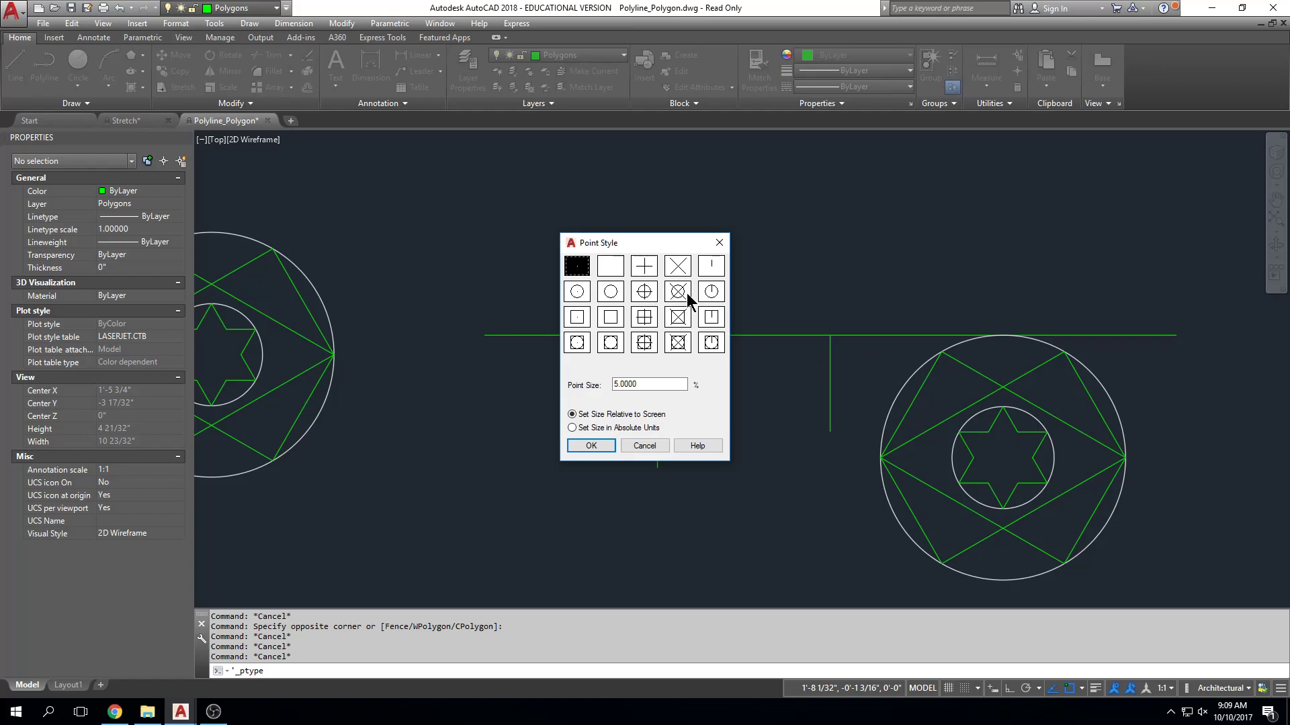
left_click(577, 292)
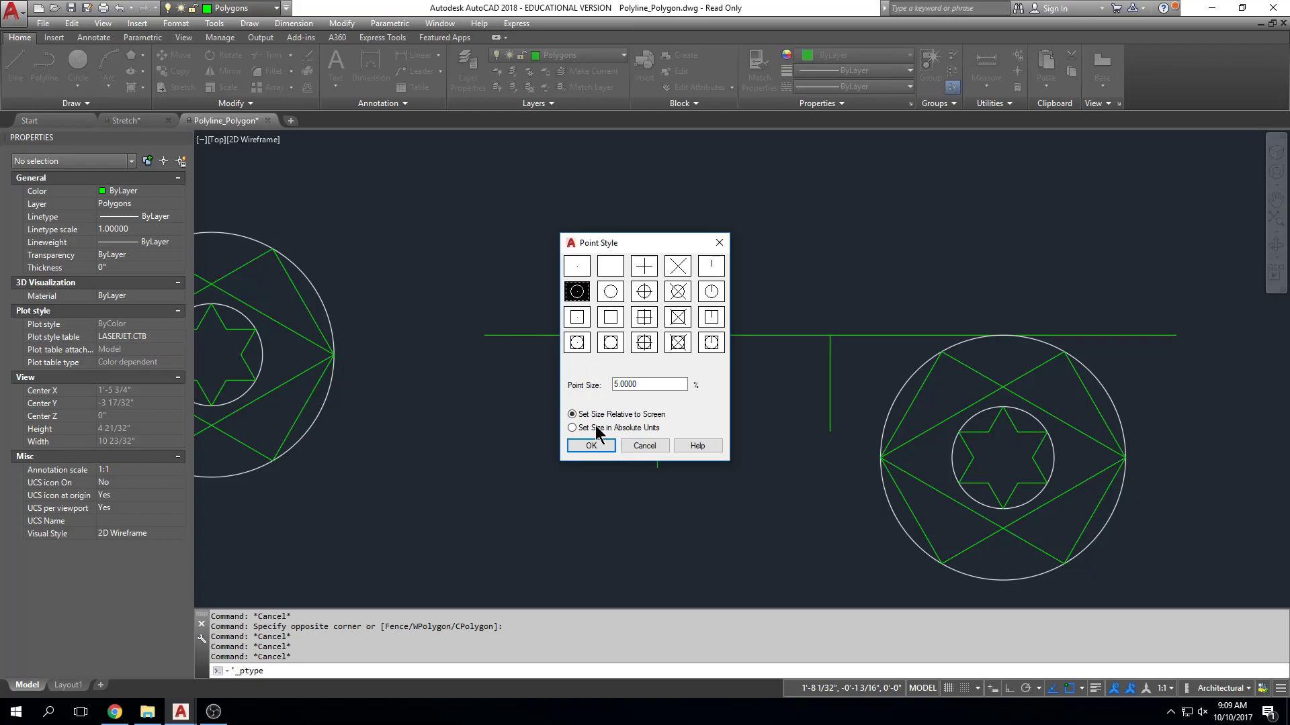
left_click(591, 446)
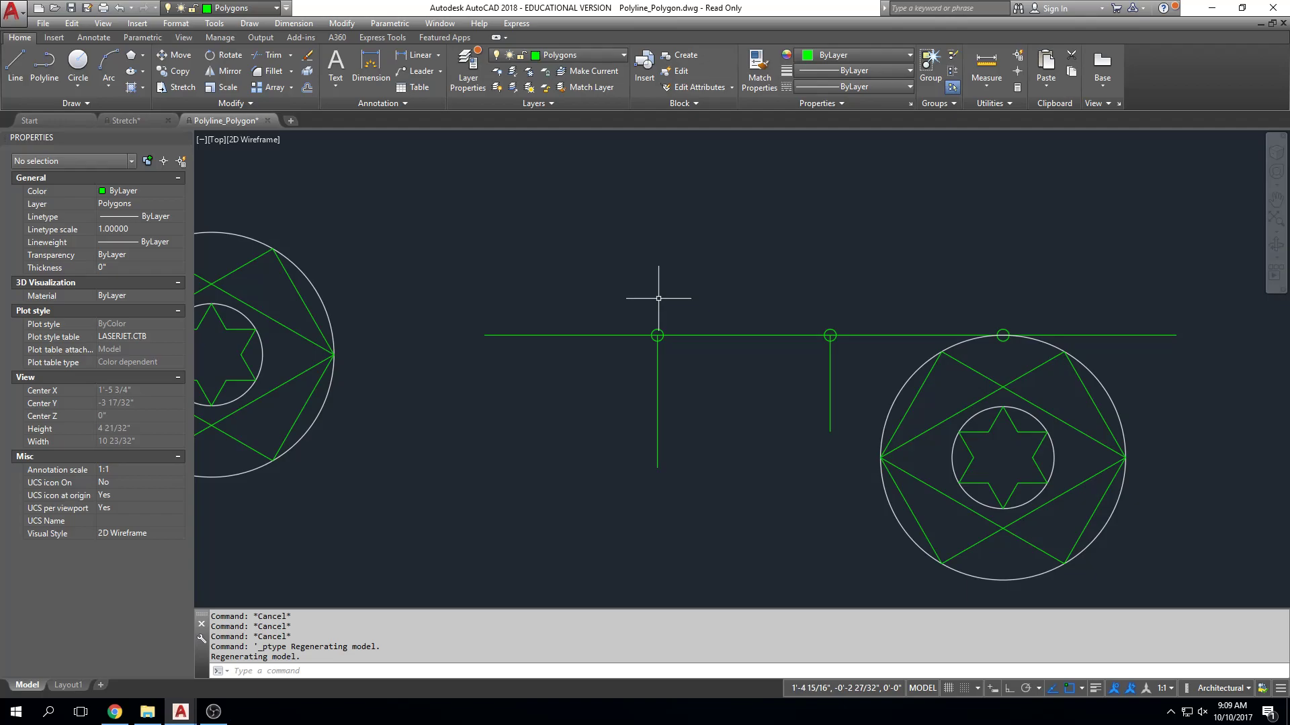
Select the division point at the first vertical line to view its properties, and clear the selection.
key("Escape")
scroll(661, 329, "up", 2)
middle_click_drag(661, 330, 573, 326)
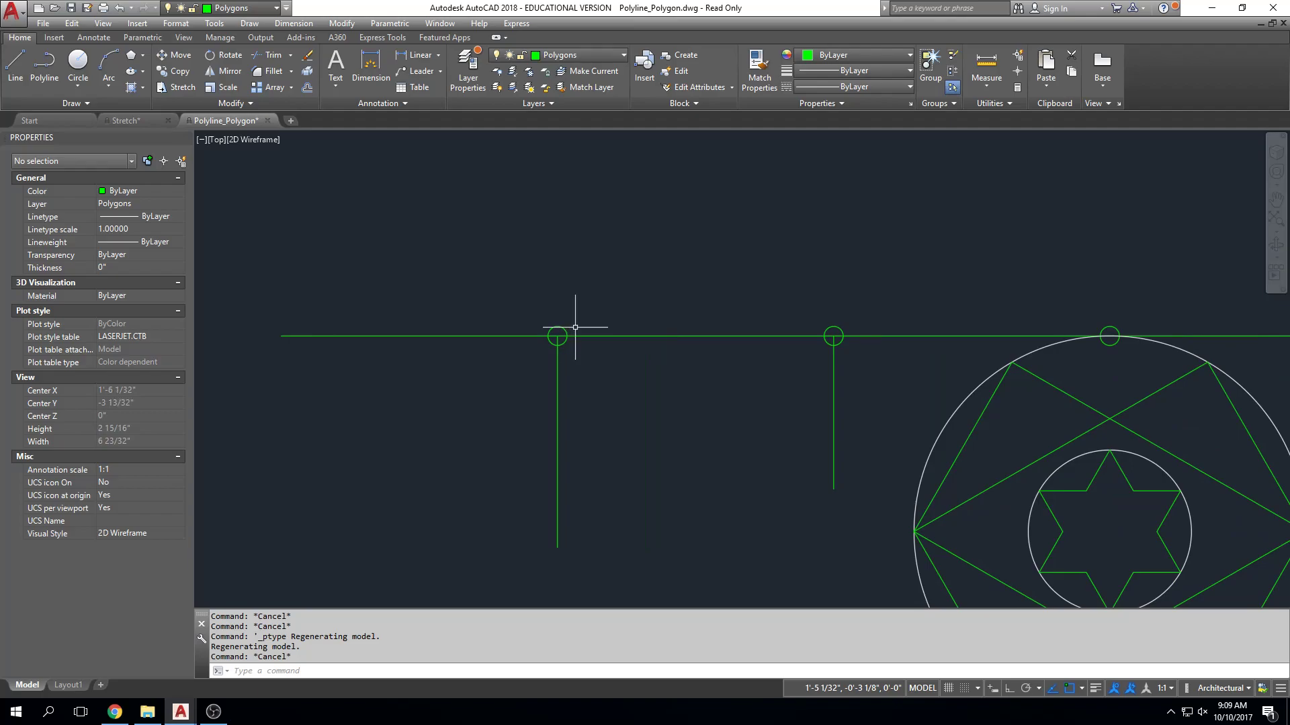
left_click(602, 336)
key("Escape")
key("Escape")
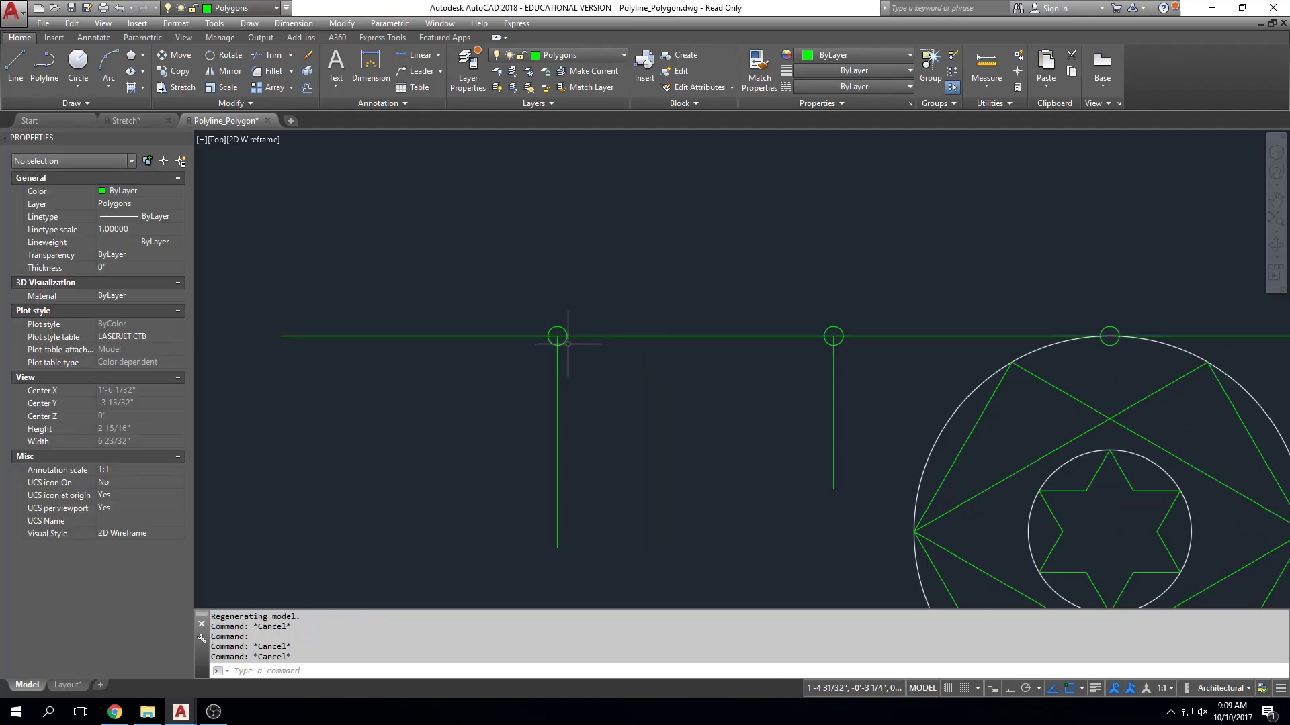
left_click(557, 335)
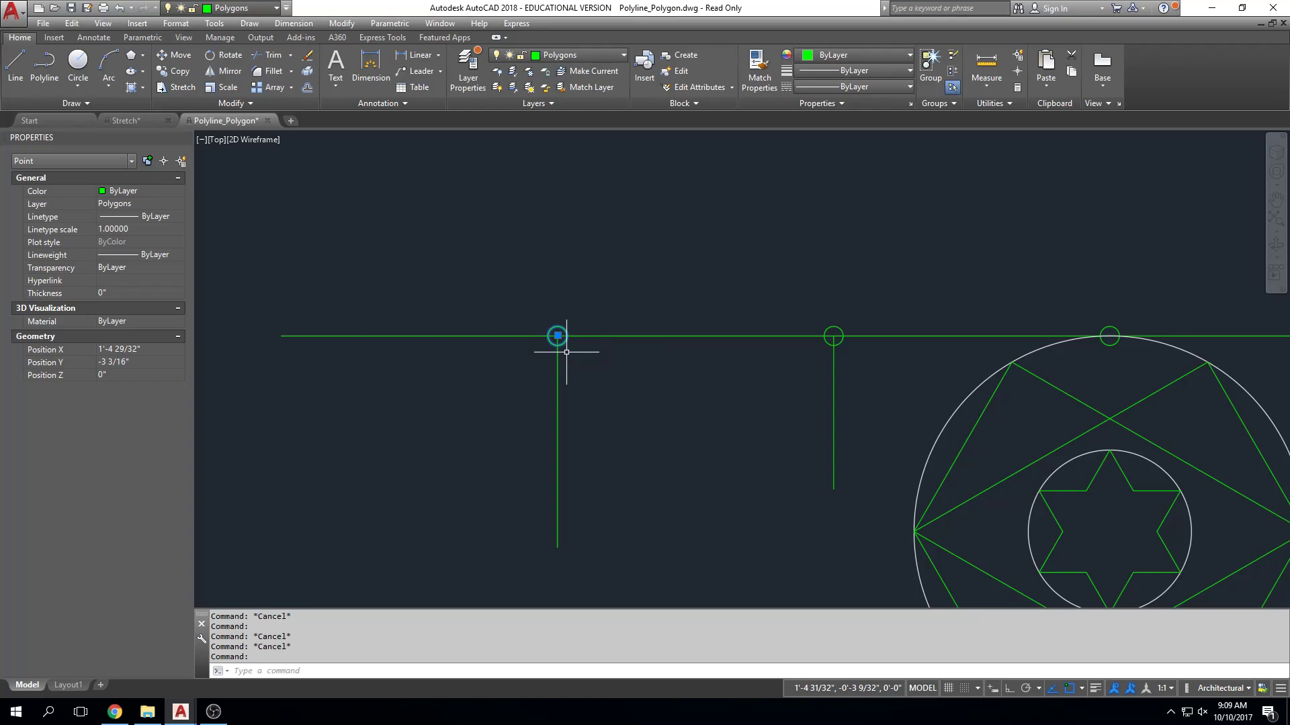
key("Escape")
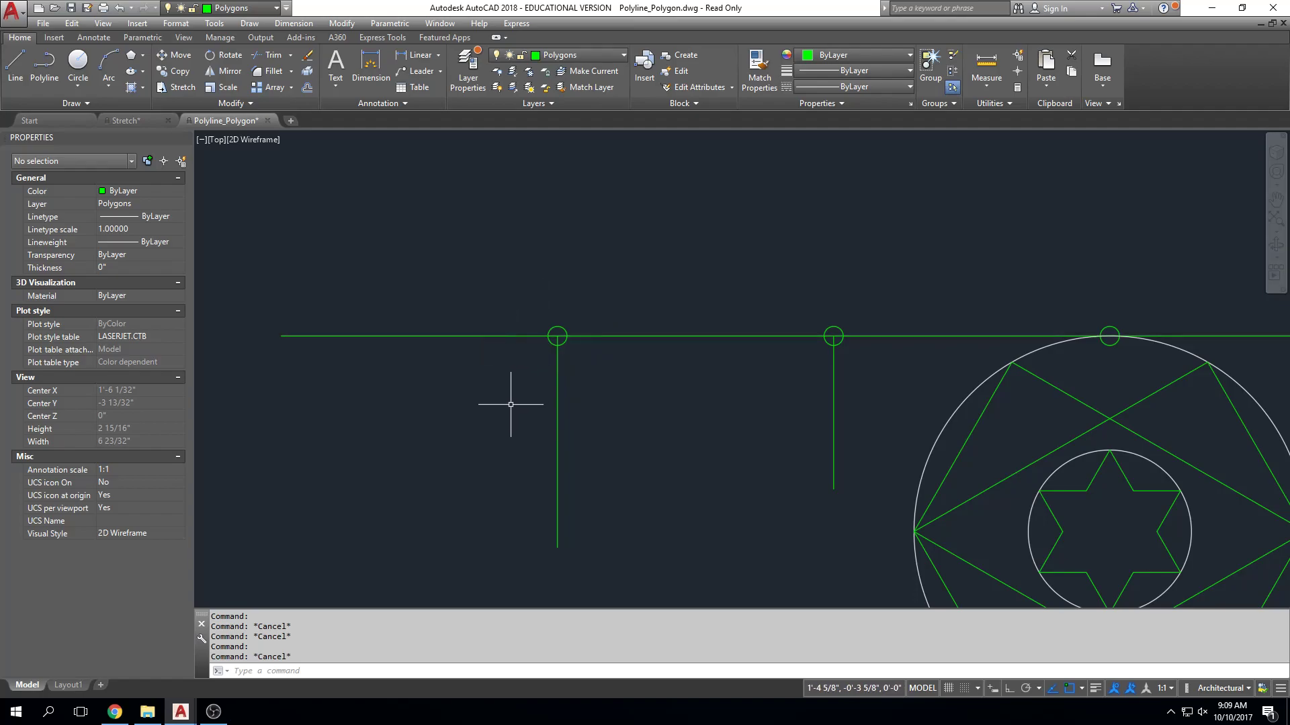
Erase the three division points along the horizontal line, and undo the deletion.
left_click(528, 366)
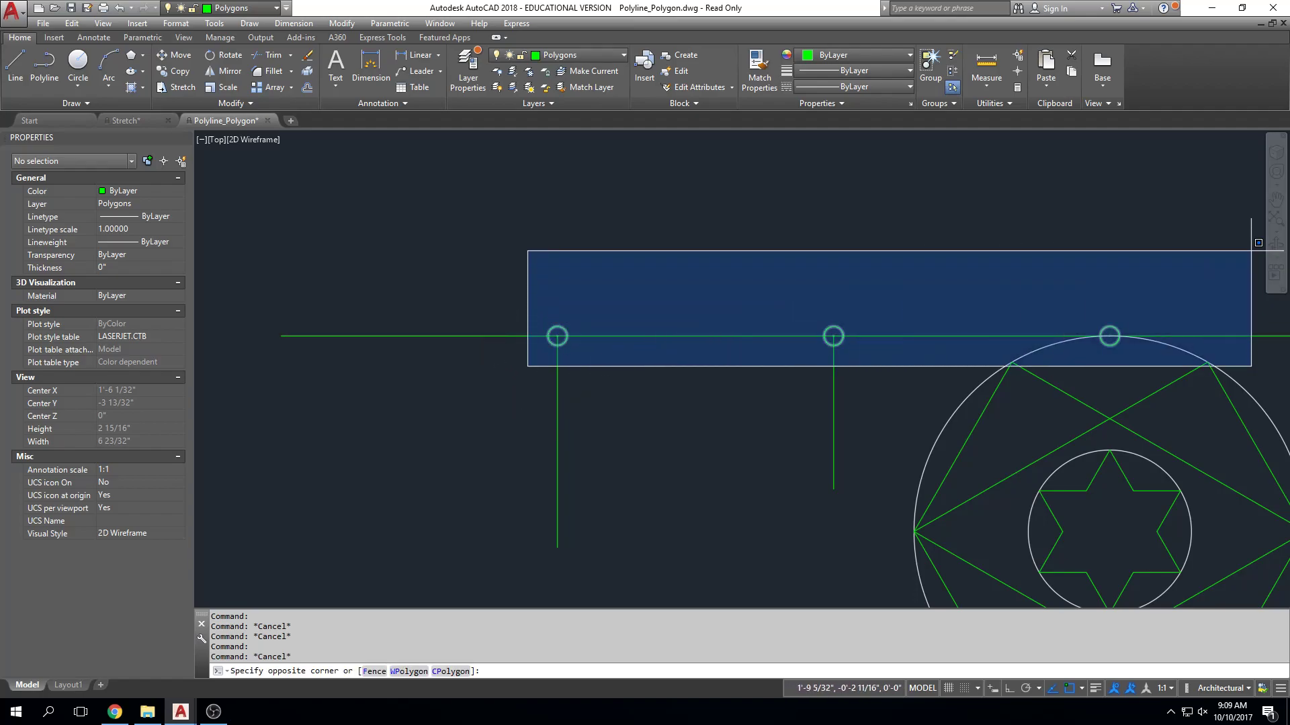
left_click(1201, 250)
key("Delete")
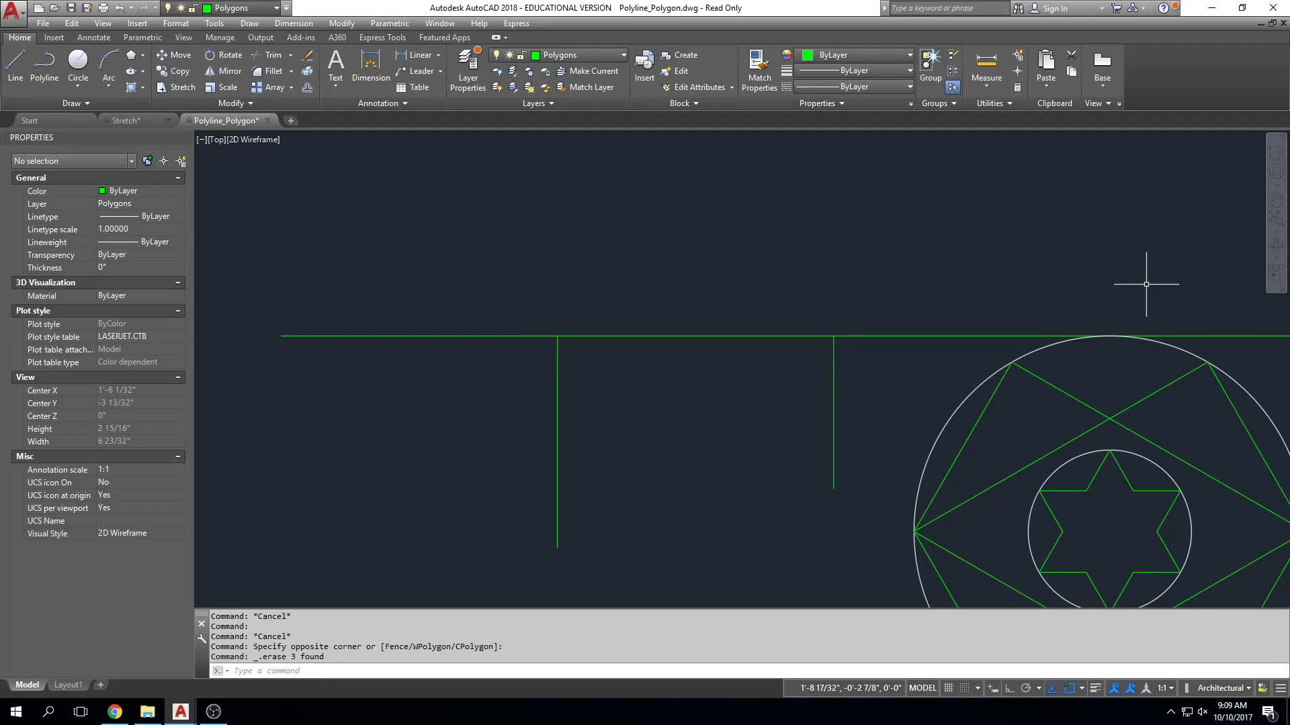
key("ctrl+z")
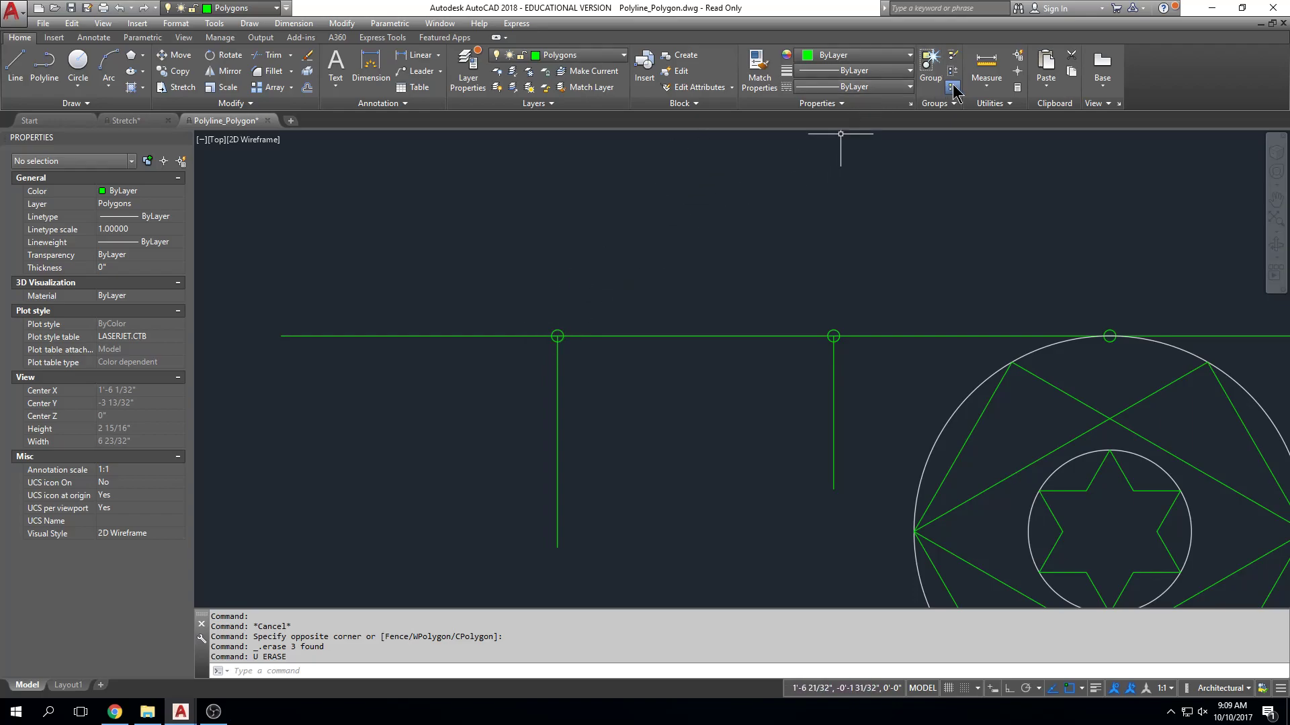
Change the point style back to the plain small dot.
left_click(1011, 104)
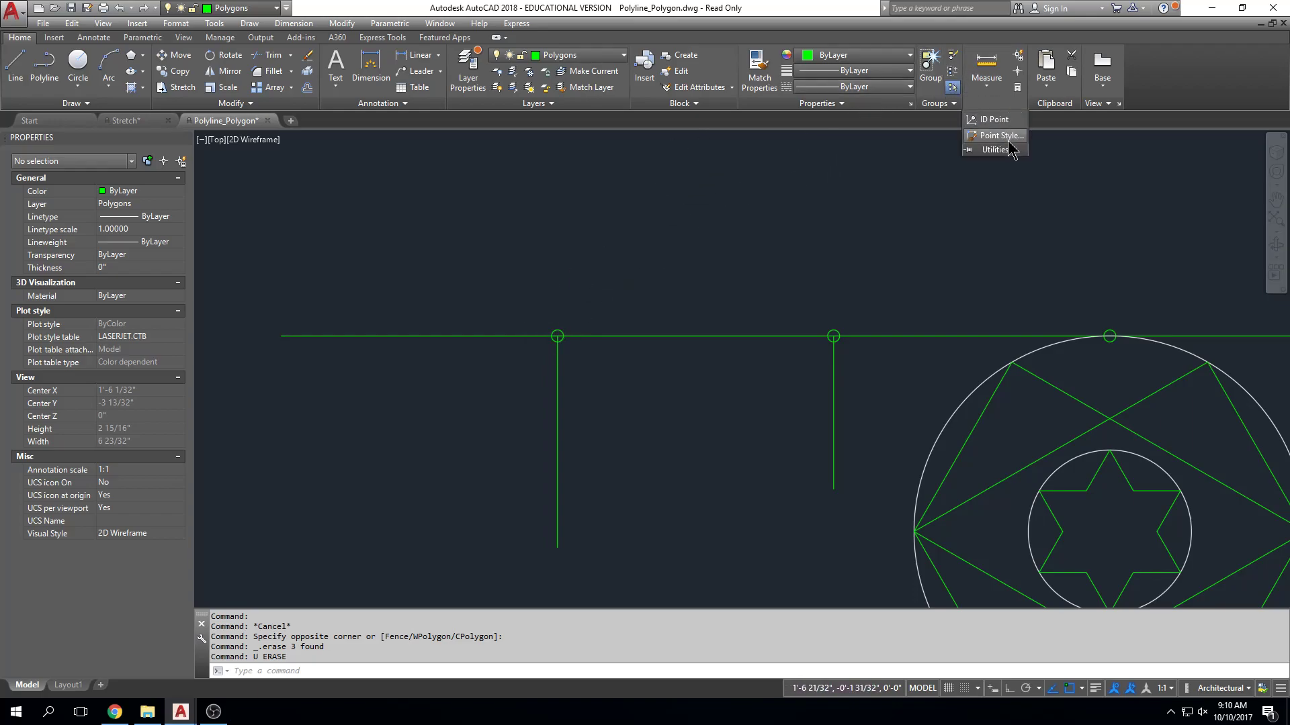
left_click(1007, 135)
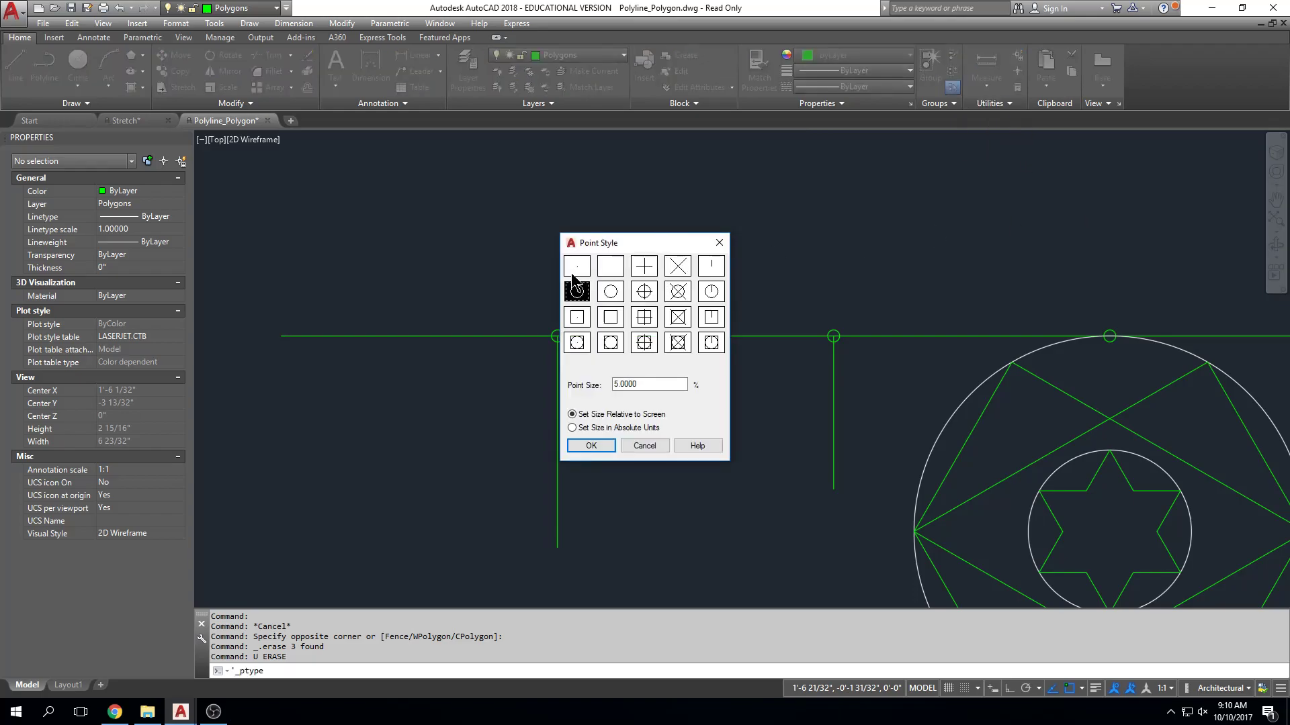
left_click(577, 264)
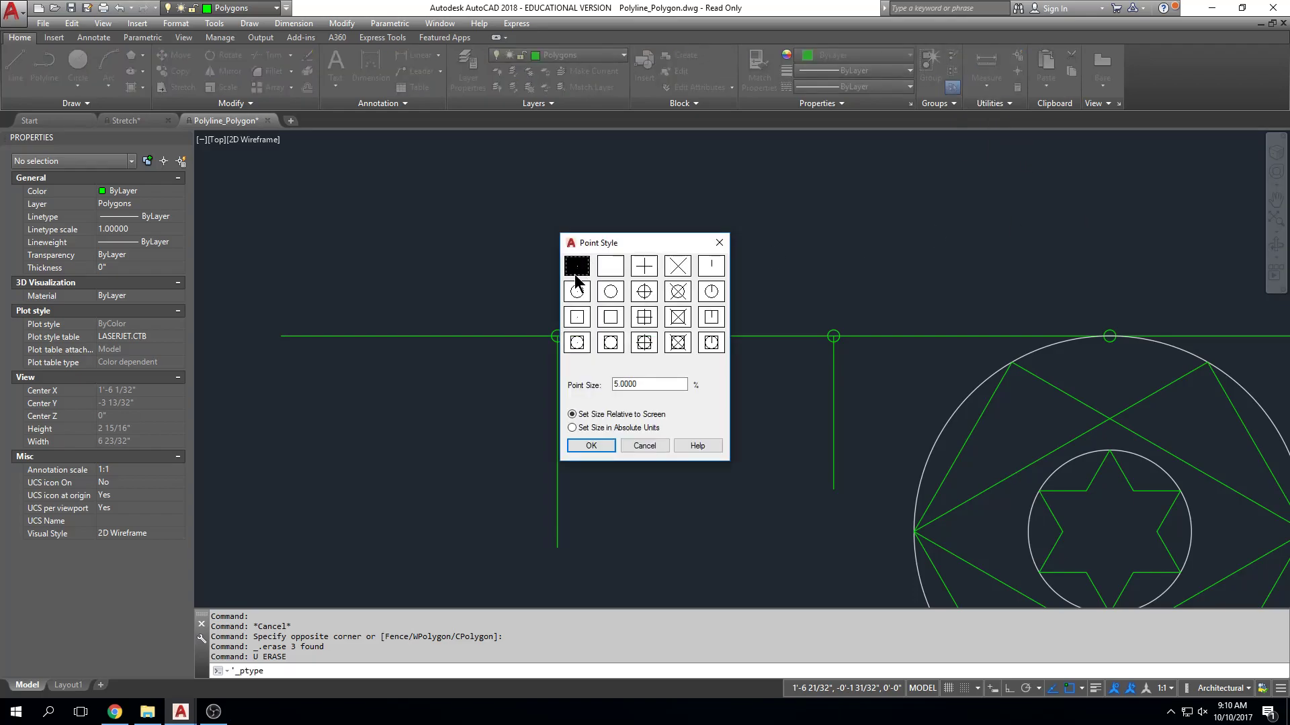
left_click(600, 446)
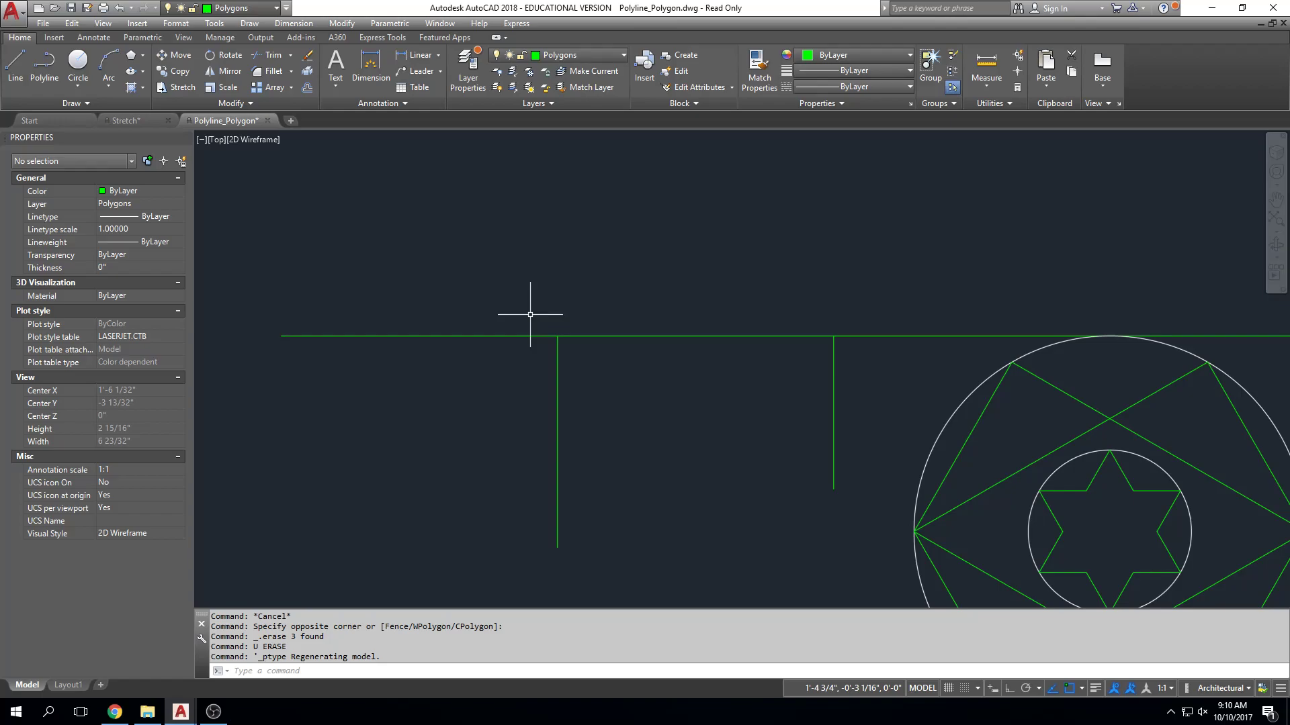
Erase only the three division points from the horizontal line, keeping the line, vertical lines and circle figure.
left_click(536, 360)
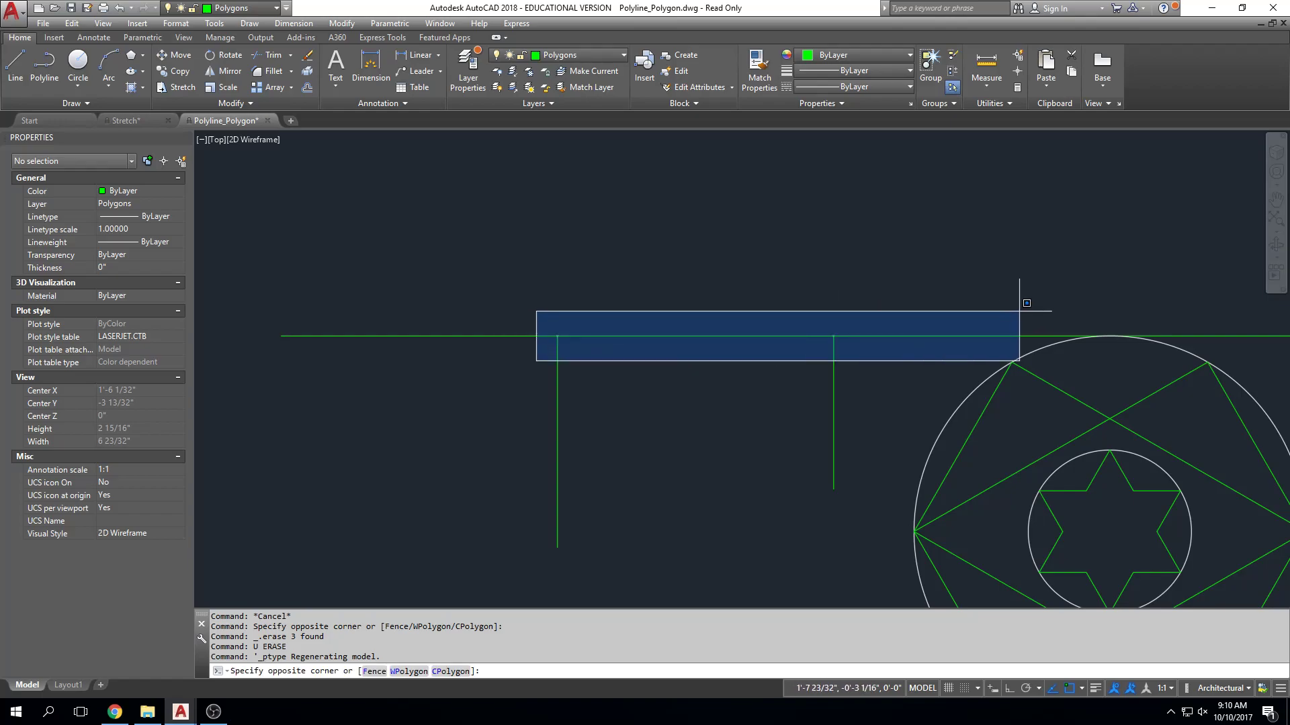
left_click(1160, 304)
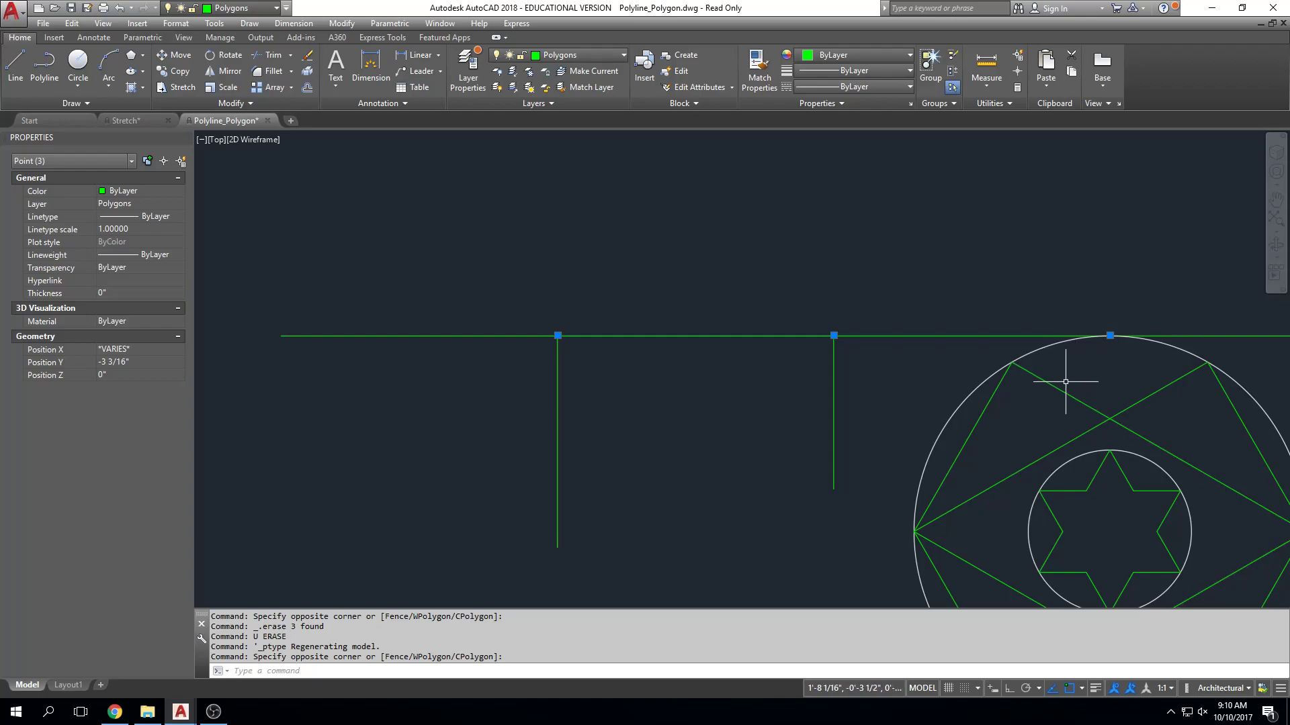
key("Escape")
left_click(531, 362)
left_click(1101, 314)
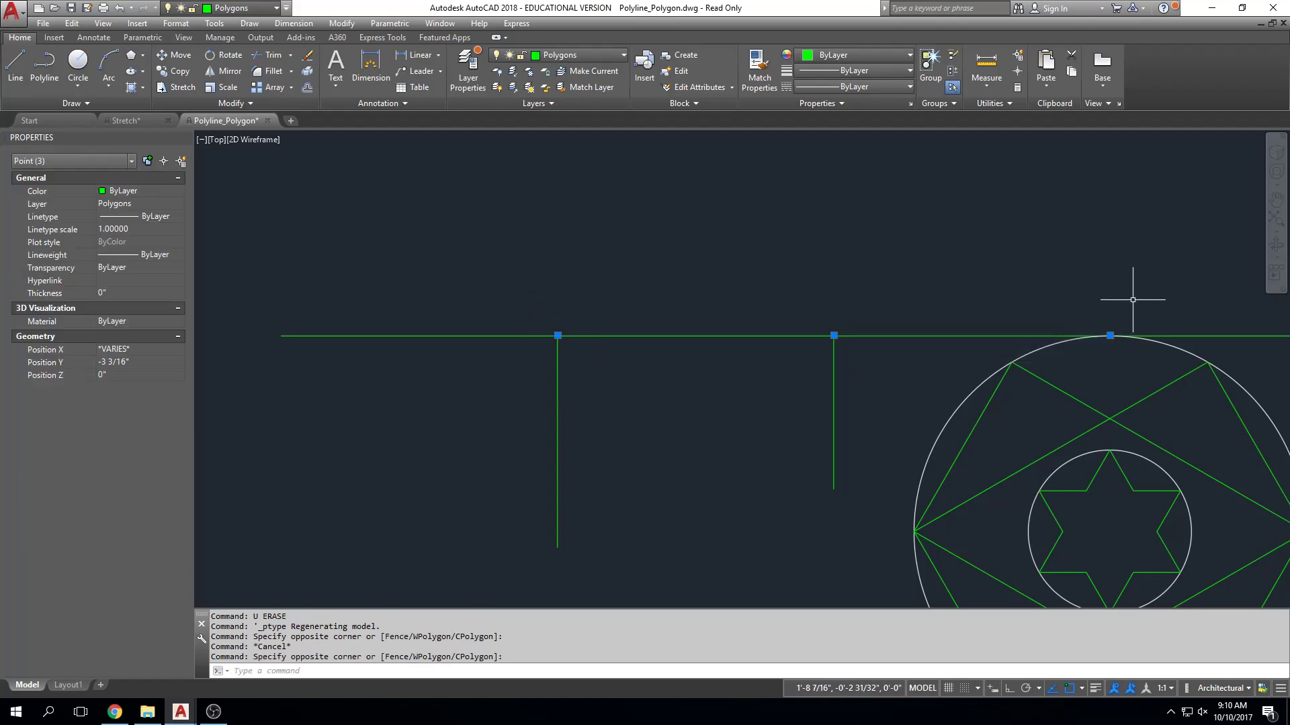
middle_click_drag(1186, 360, 1172, 360)
key("Delete")
Divide the horizontal line into 8 equal segments.
middle_click_drag(937, 375, 792, 369)
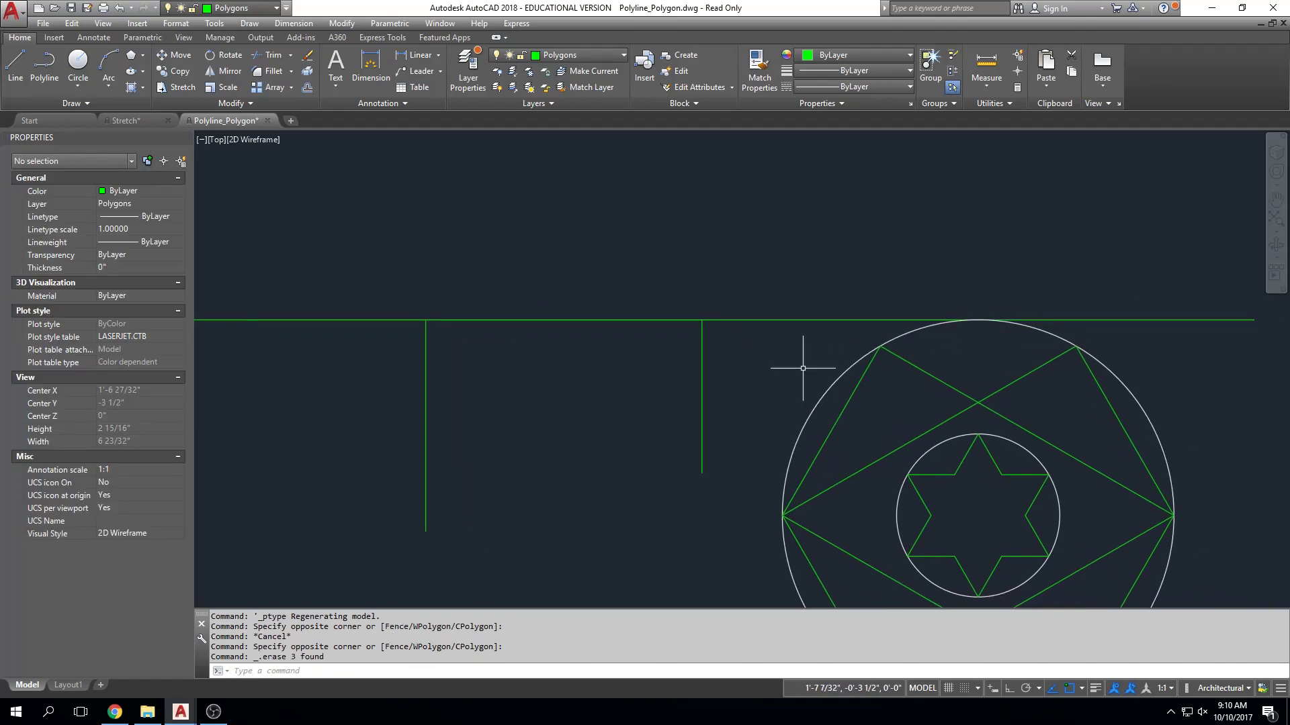
scroll(792, 369, "down", 2)
left_click(783, 339)
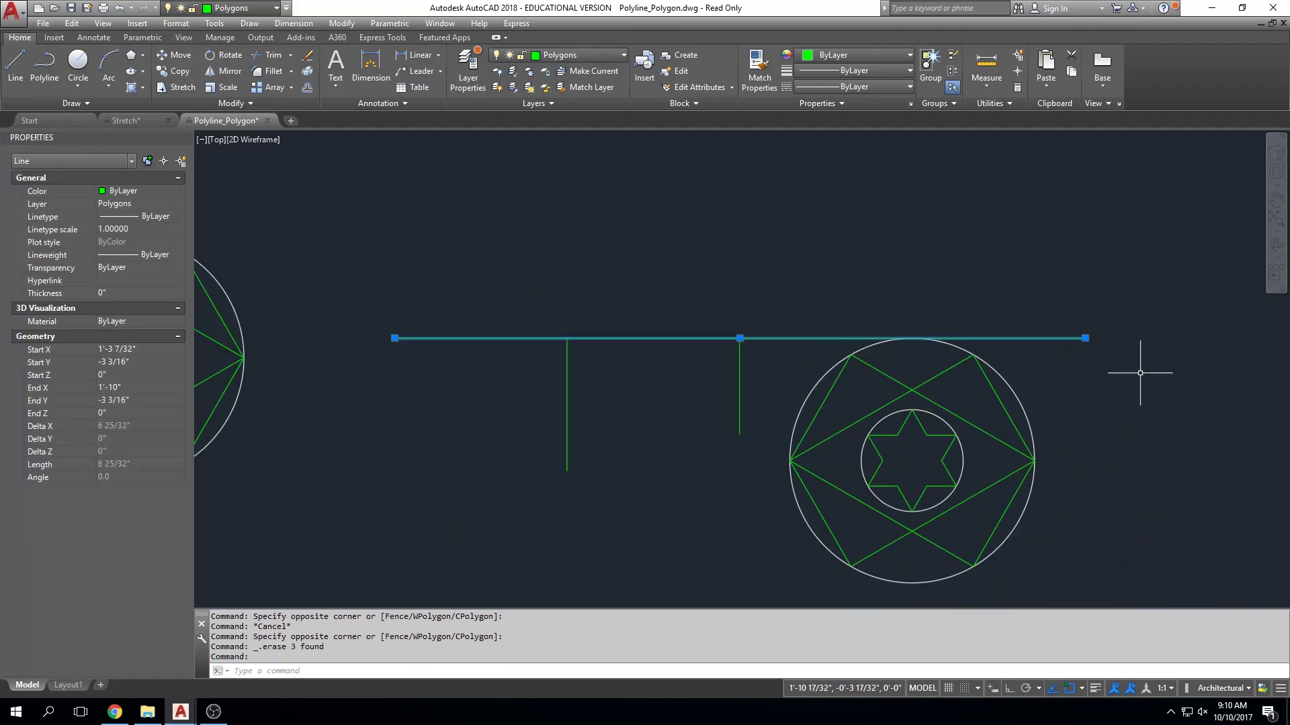
key("Escape")
key("Escape")
type("div")
key("Return")
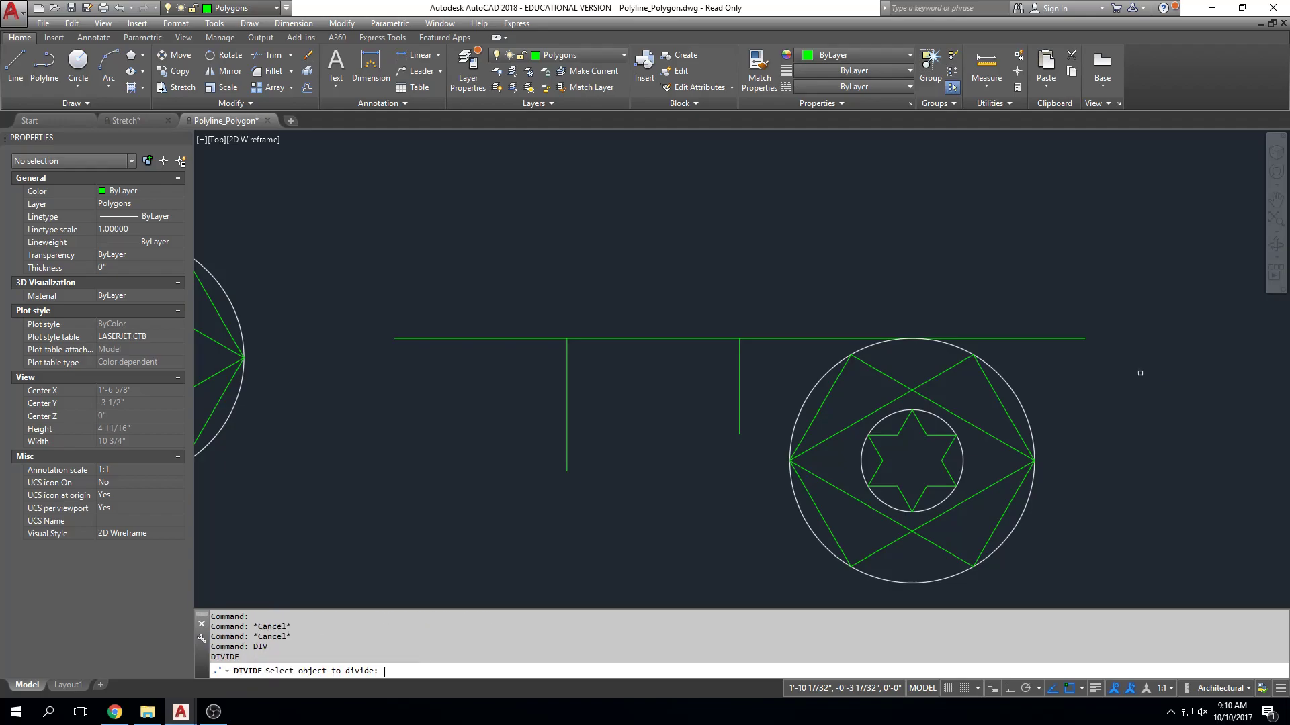
left_click(716, 338)
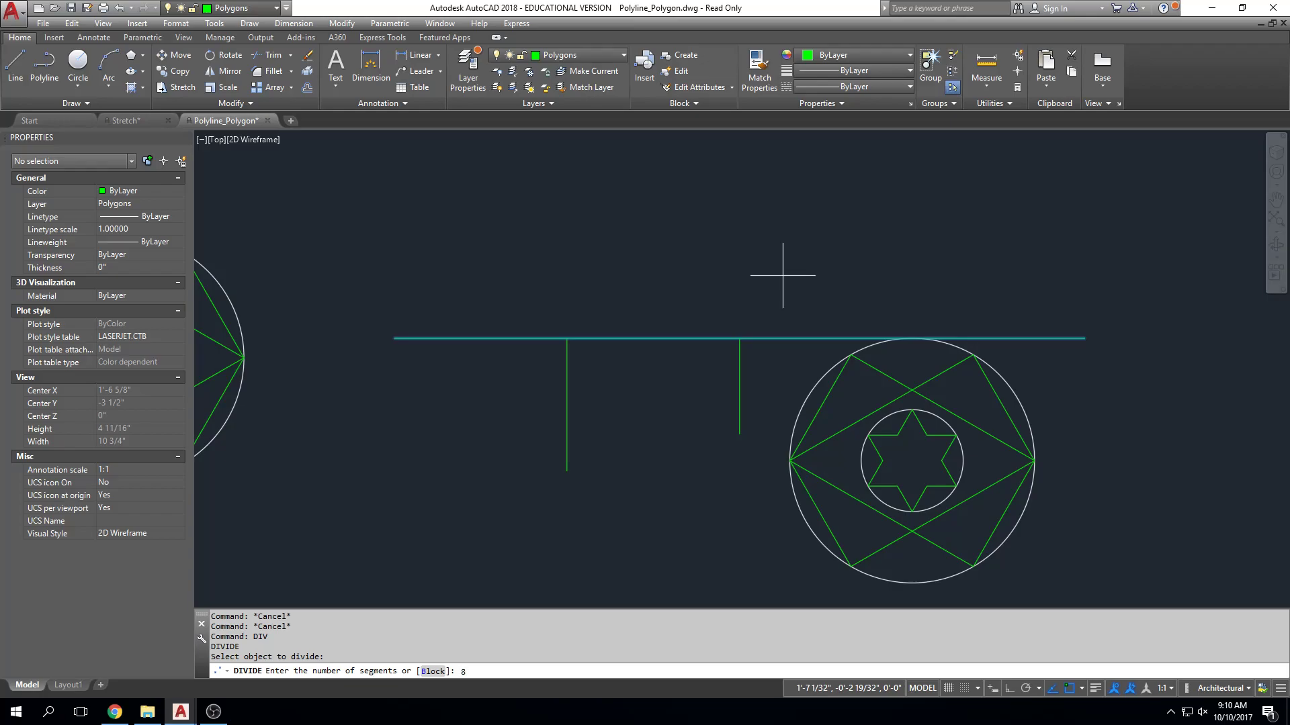
key("Return")
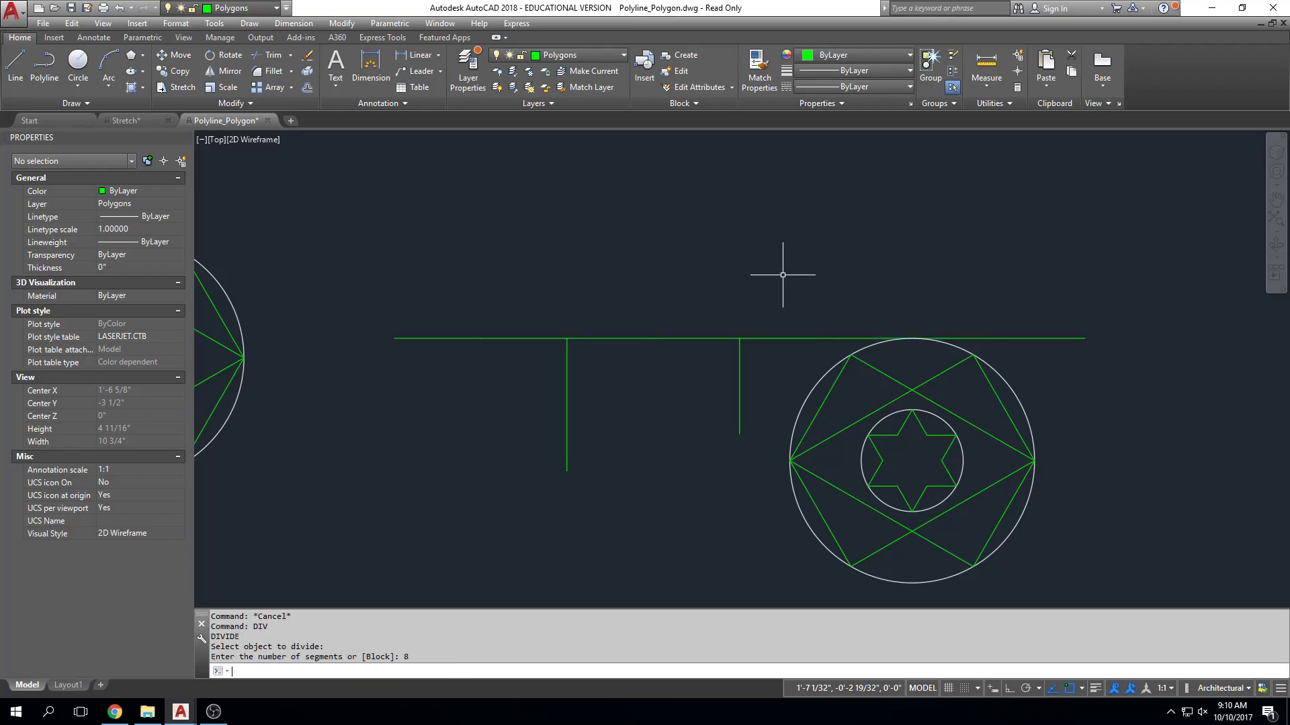
Select the new division points along the horizontal line to view their positions, and clear the selection.
left_click(405, 374)
left_click(1073, 279)
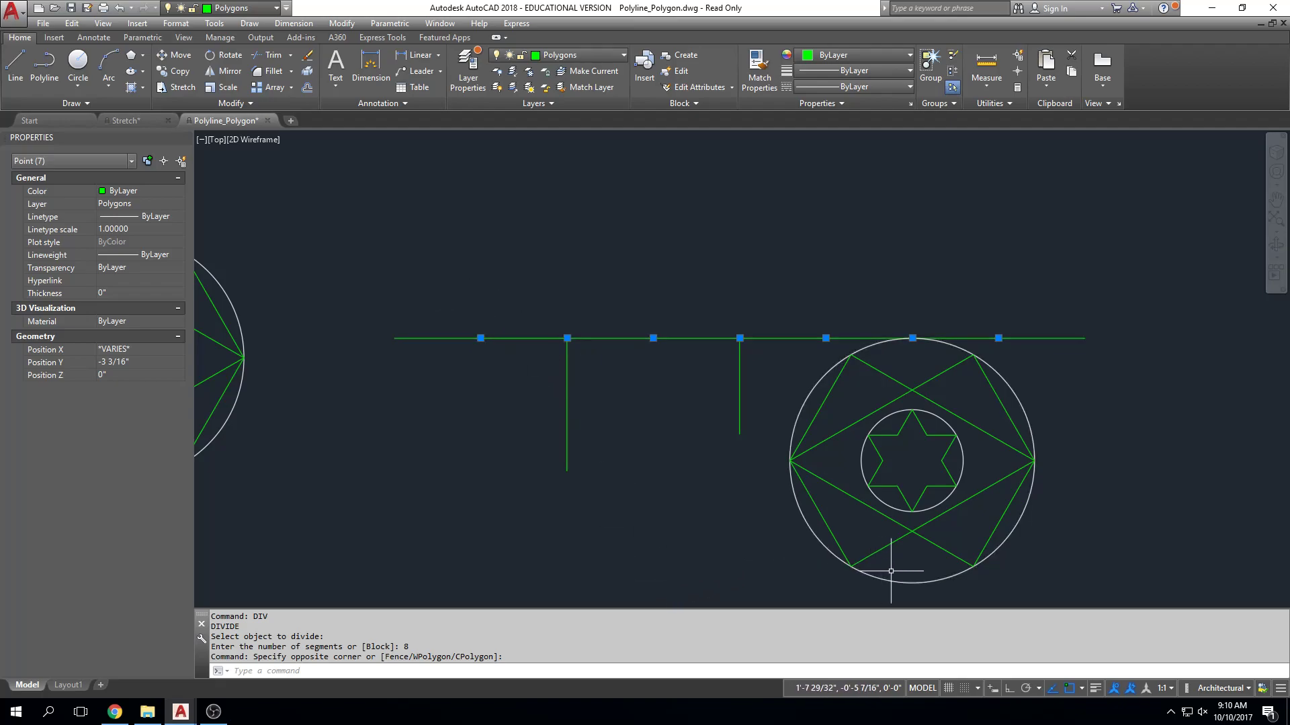
key("Escape")
key("Escape")
key("Escape")
Divide the outer white circle of the original white-circle figure into 6 equal segments.
middle_click_drag(309, 422, 777, 432)
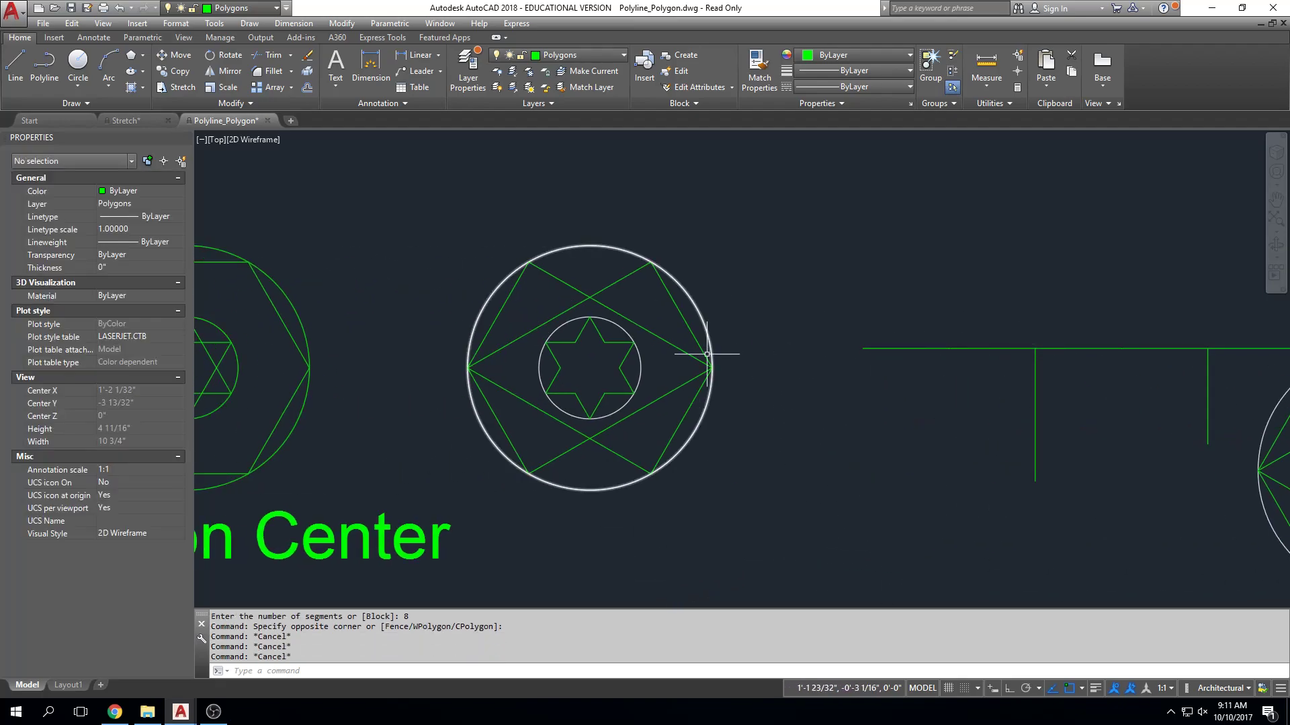
middle_click_drag(696, 320, 699, 342)
type("div")
key("Return")
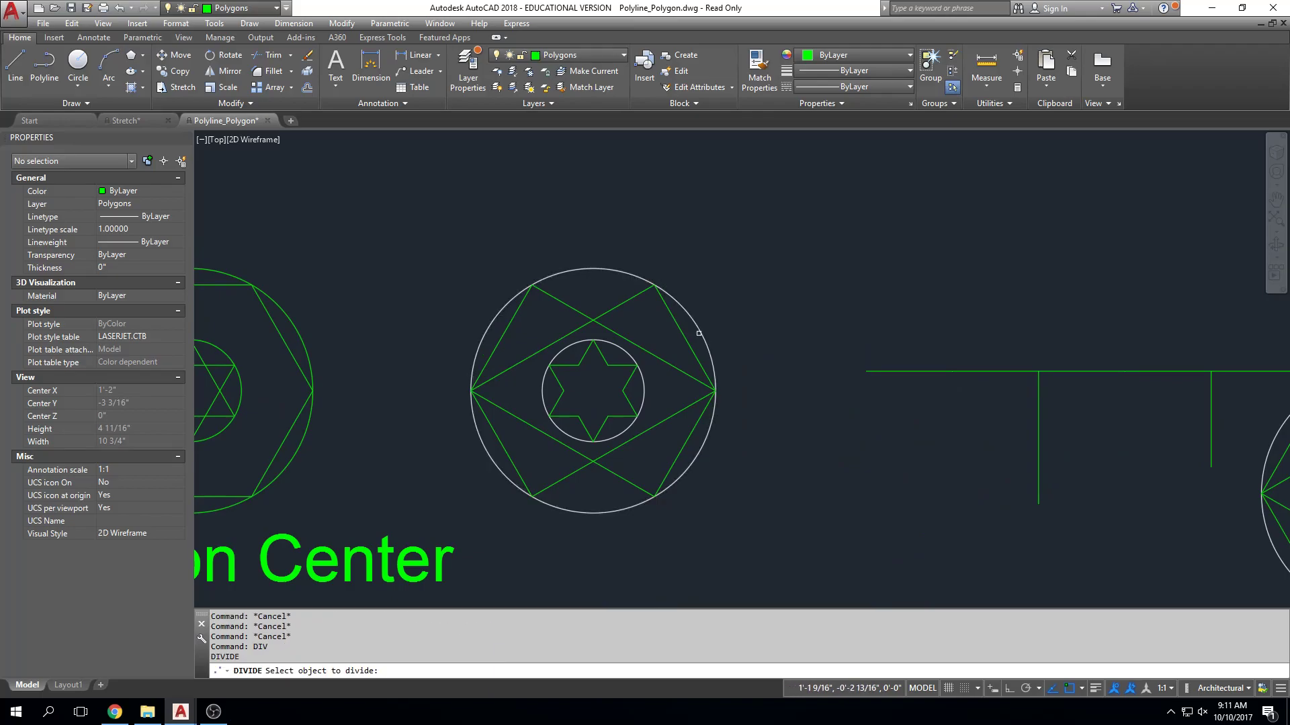
left_click(698, 333)
type("6")
key("Return")
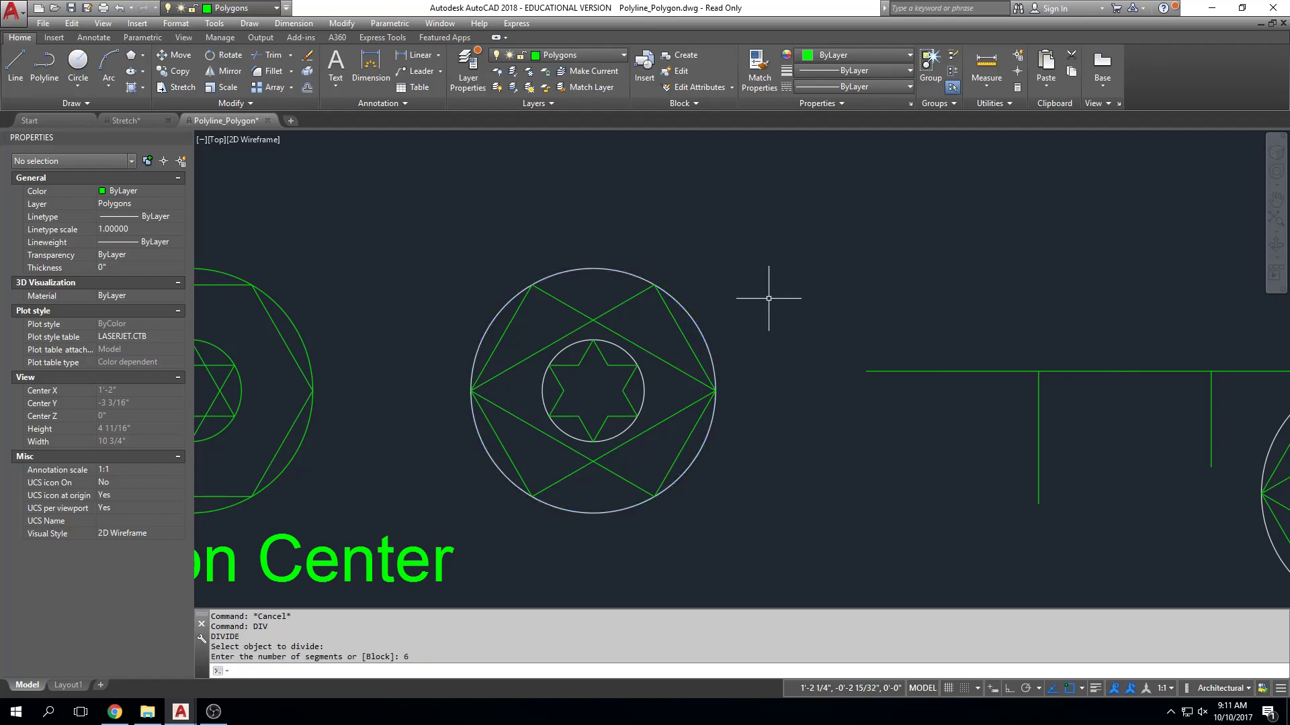
Set the point style to a circle around a dot to display the division points on the circle and line.
left_click(1010, 102)
left_click(989, 135)
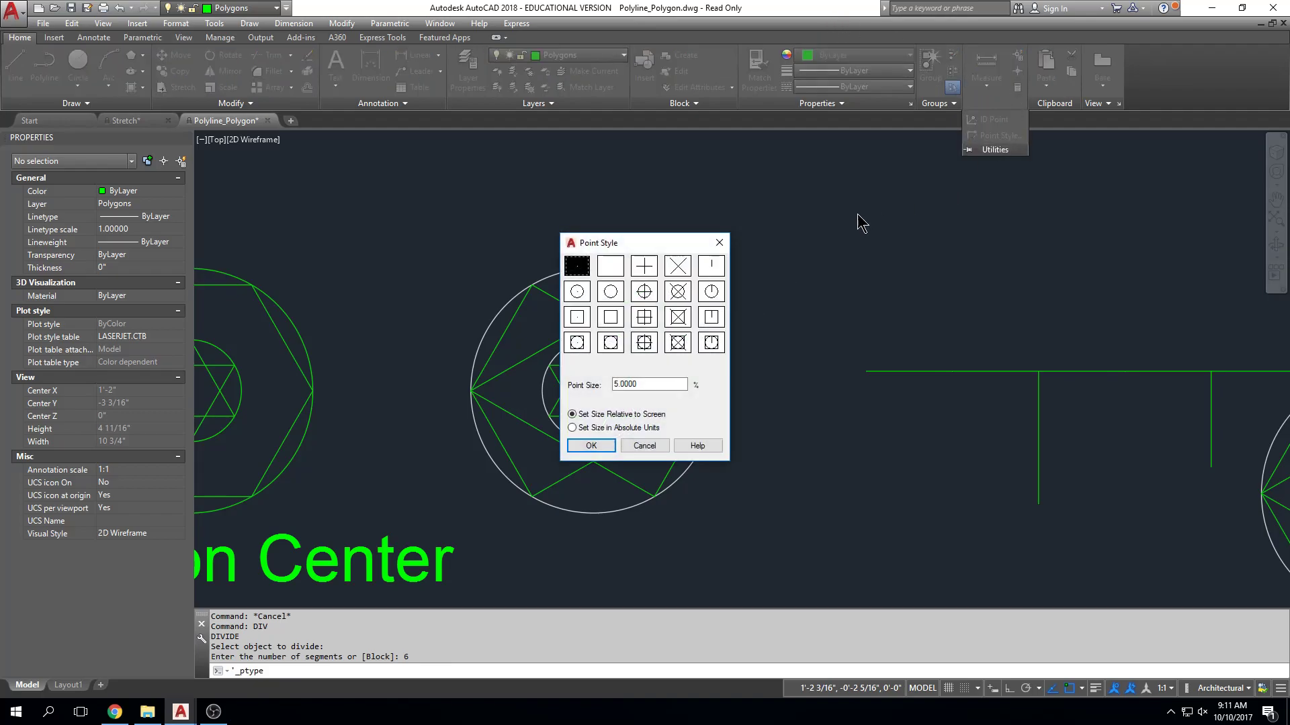
left_click(589, 290)
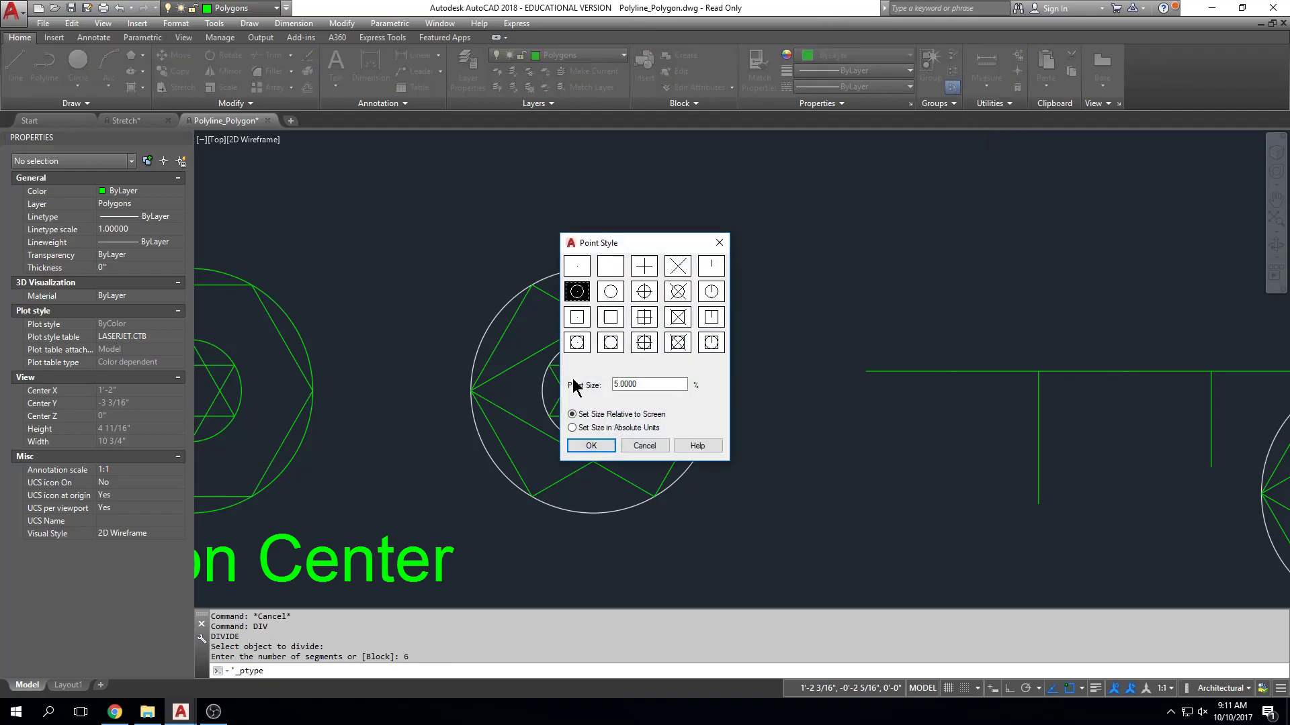
left_click(590, 446)
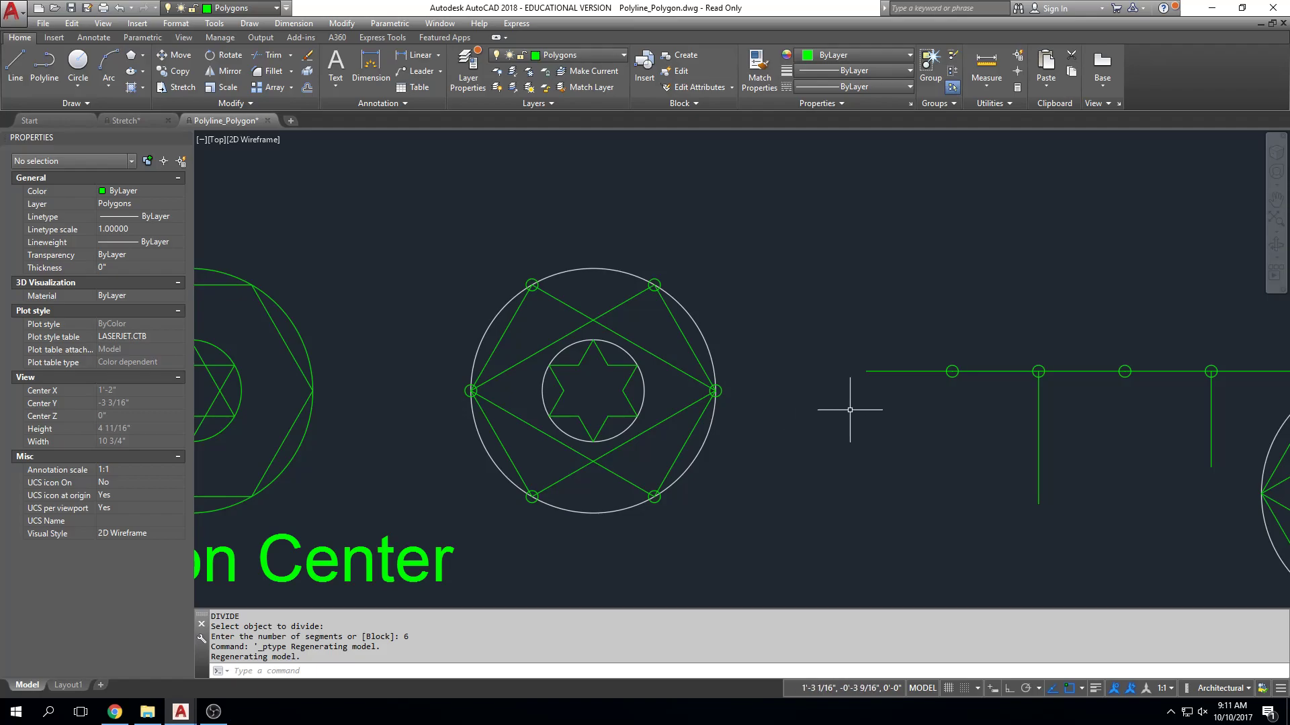
key("Escape")
key("Escape")
key("Escape")
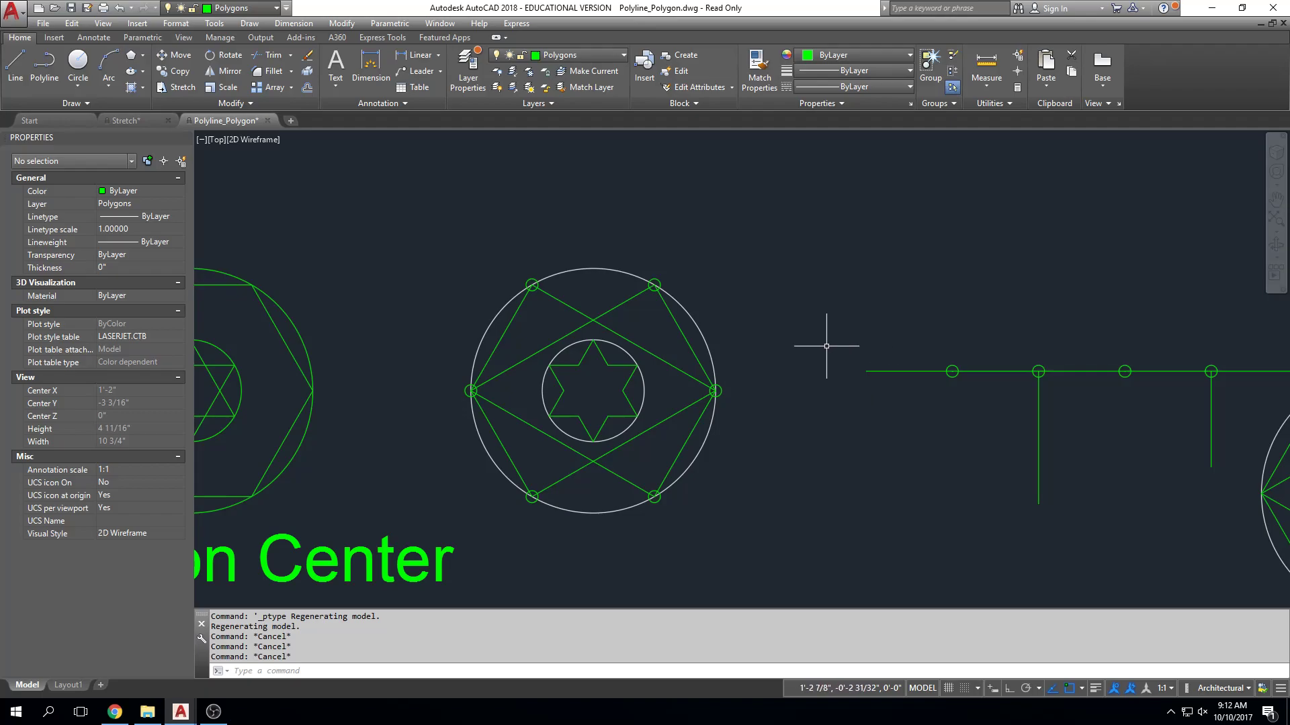
Zoom to the drawing extents to view the polyline and polygon examples together.
middle_click_drag(679, 268, 689, 285)
key("Escape")
key("Escape")
scroll(711, 527, "down", 8)
middle_click(737, 228)
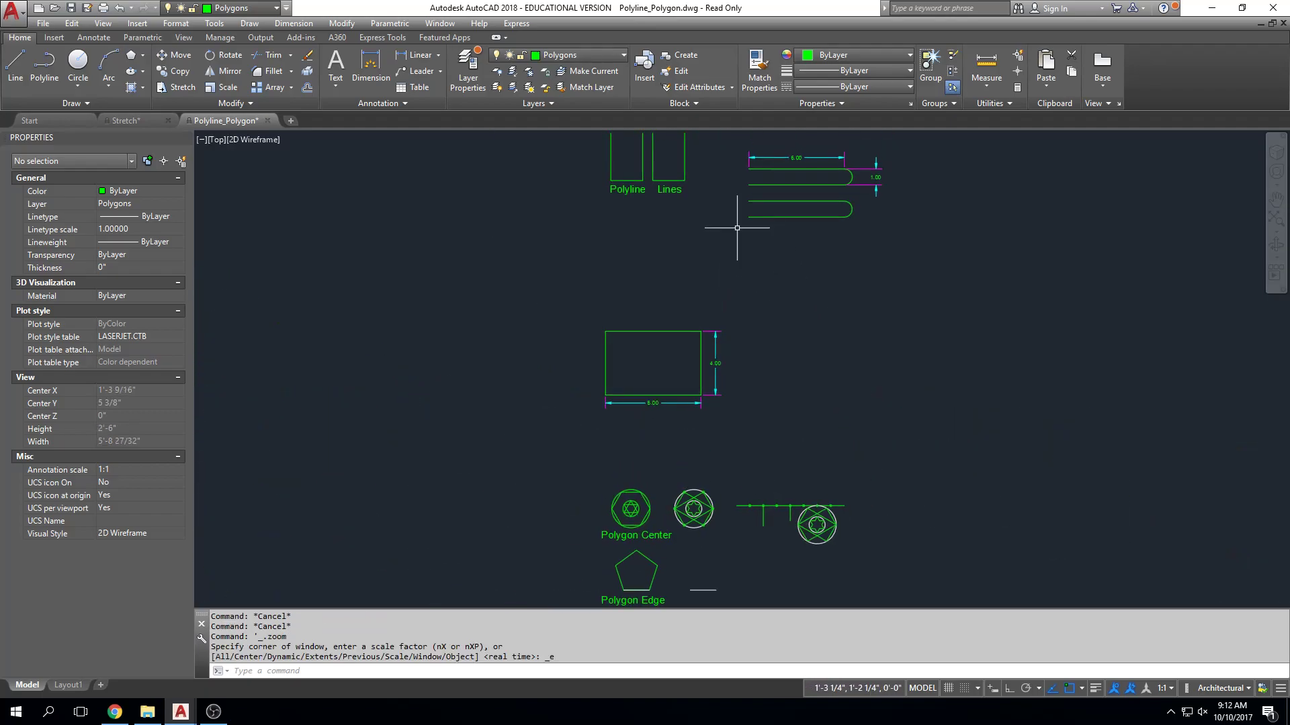